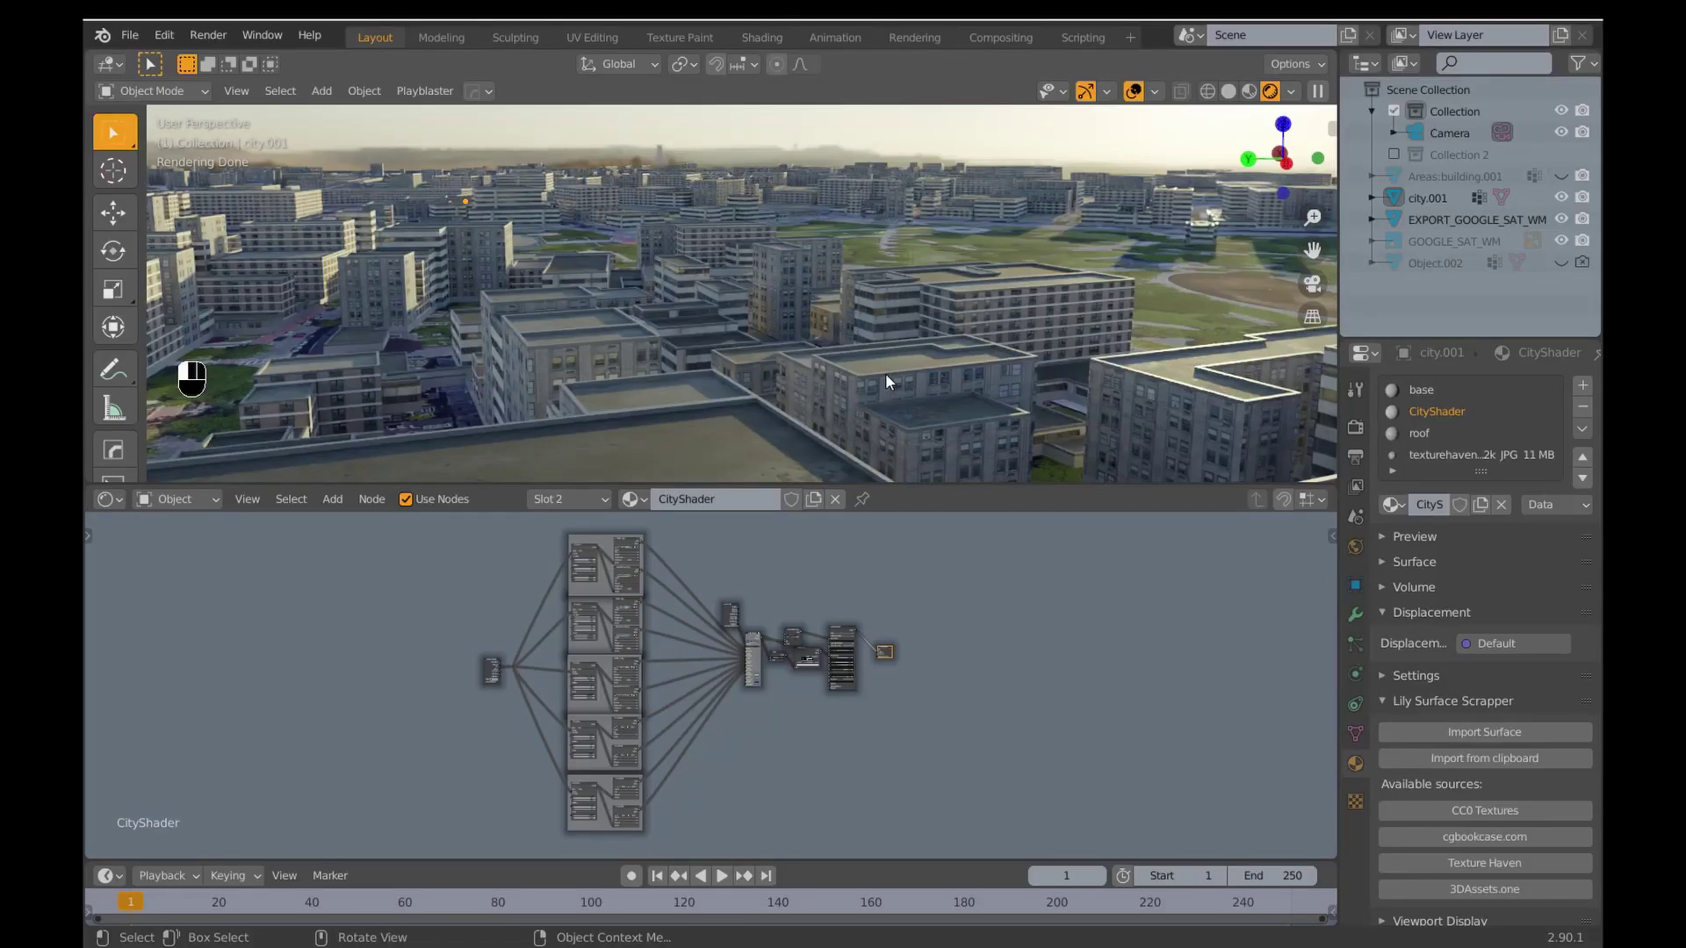
pyautogui.click(885, 372)
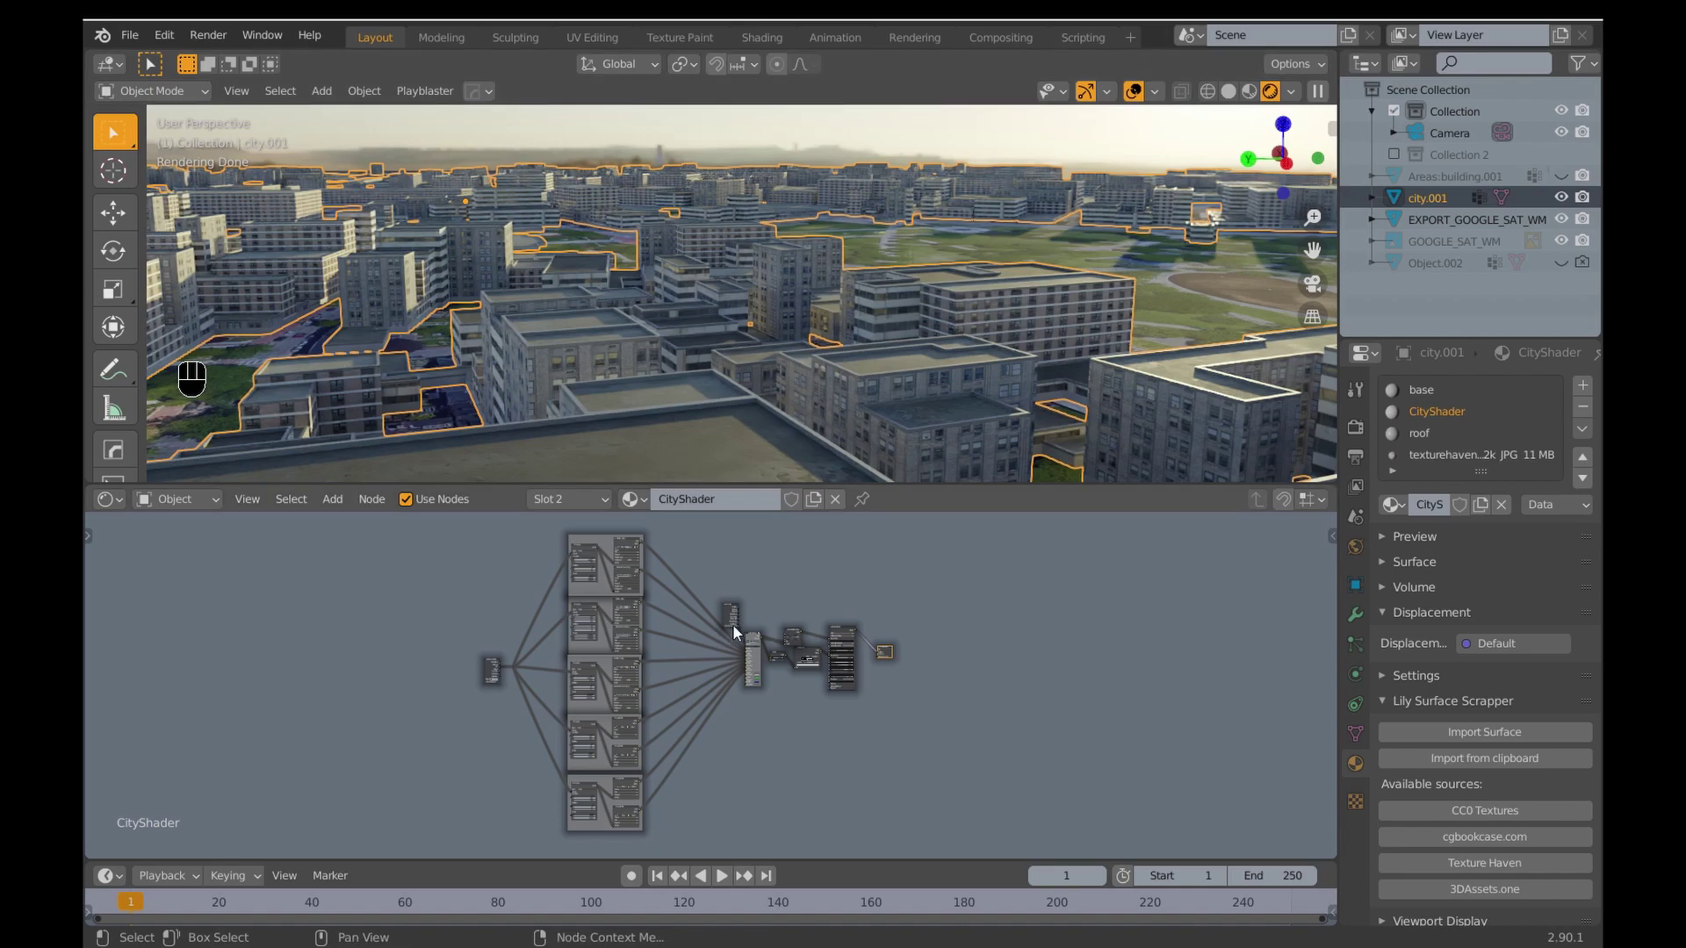
pyautogui.moveTo(581, 579); pyautogui.dragTo(636, 591, button='middle')
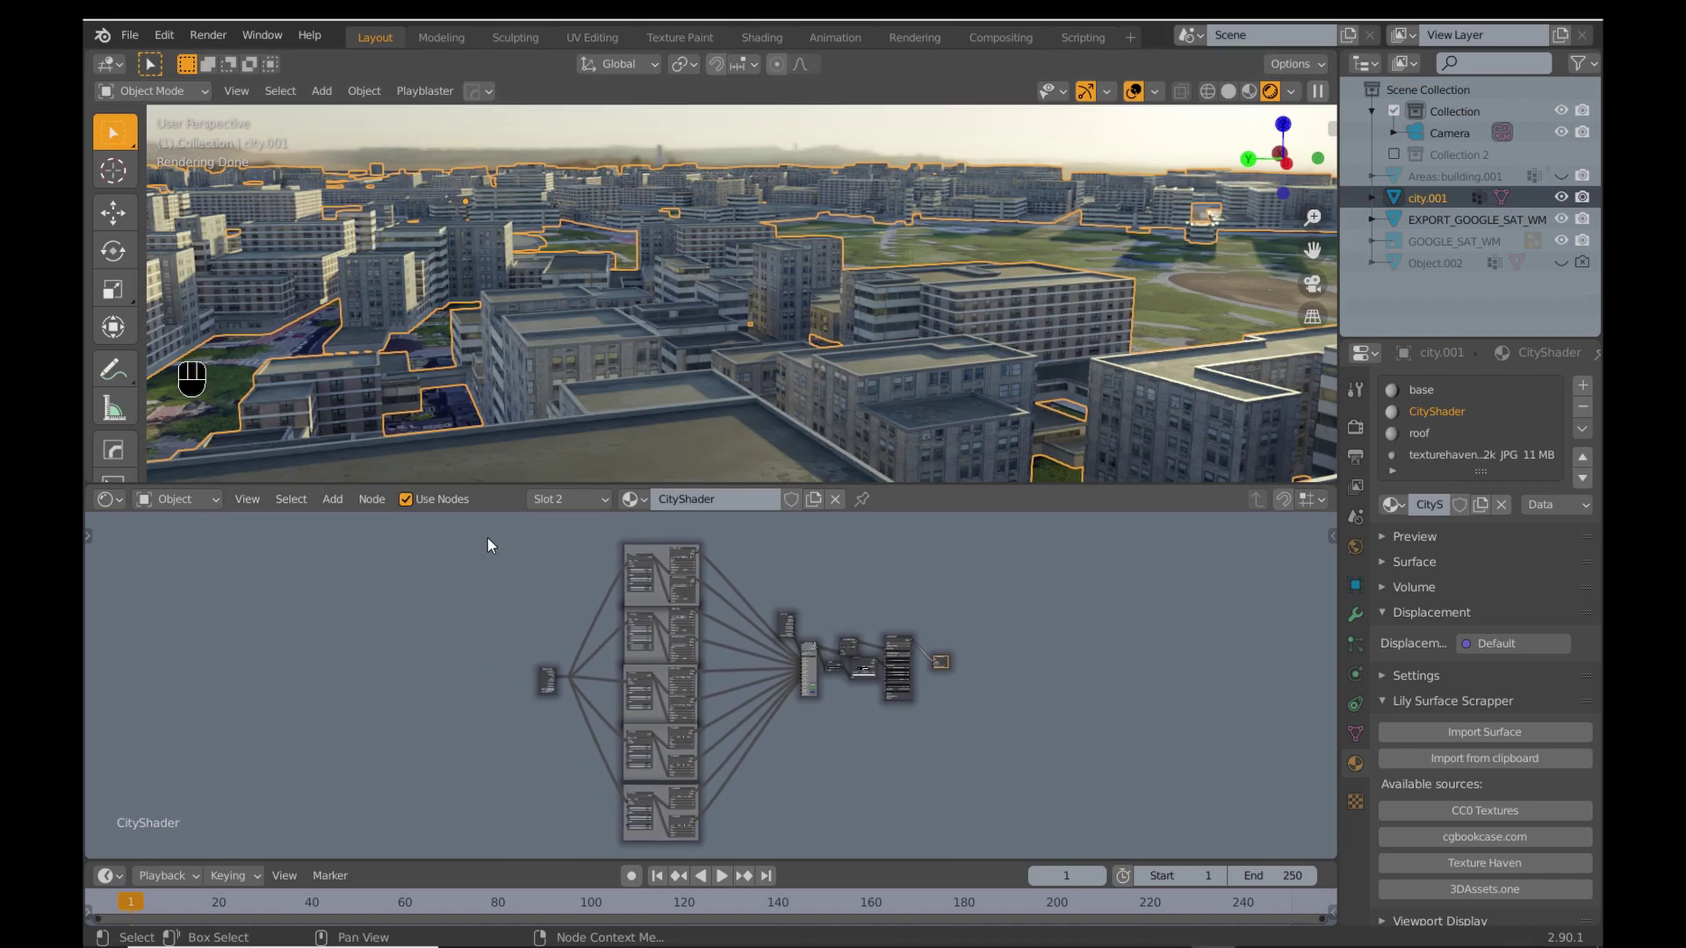
pyautogui.moveTo(490, 545); pyautogui.dragTo(1010, 859)
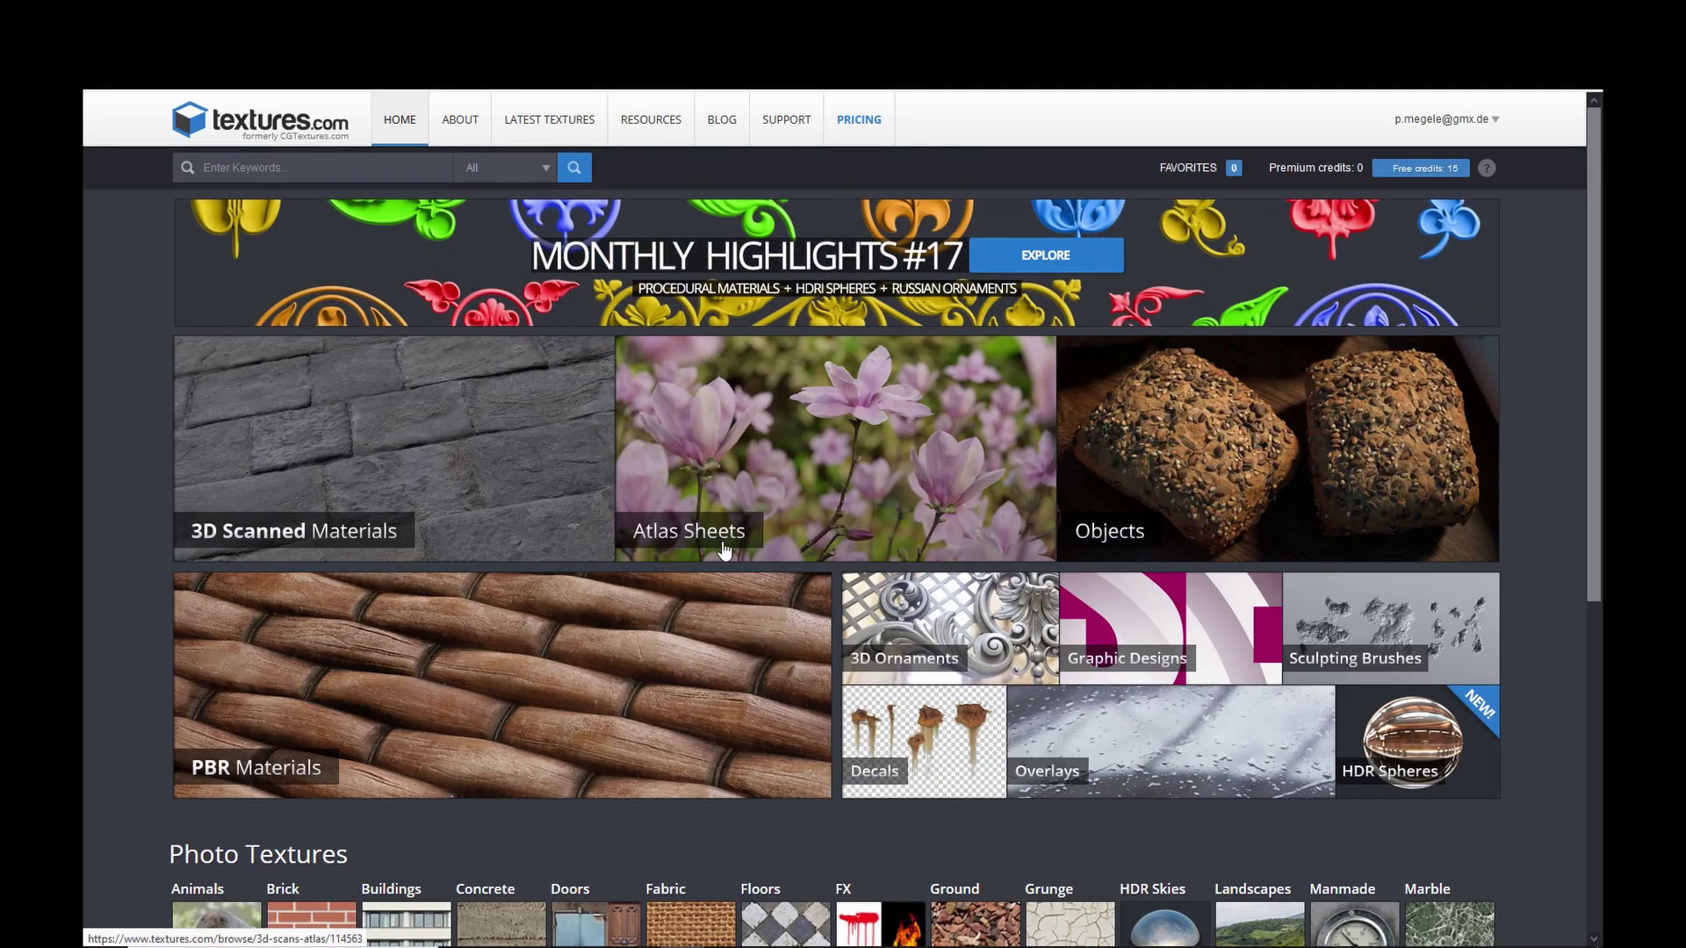
# Browse textures.com to the Residential category of the High Rise building textures.
pyautogui.scroll(-5, 594, 558)
pyautogui.click(404, 492)
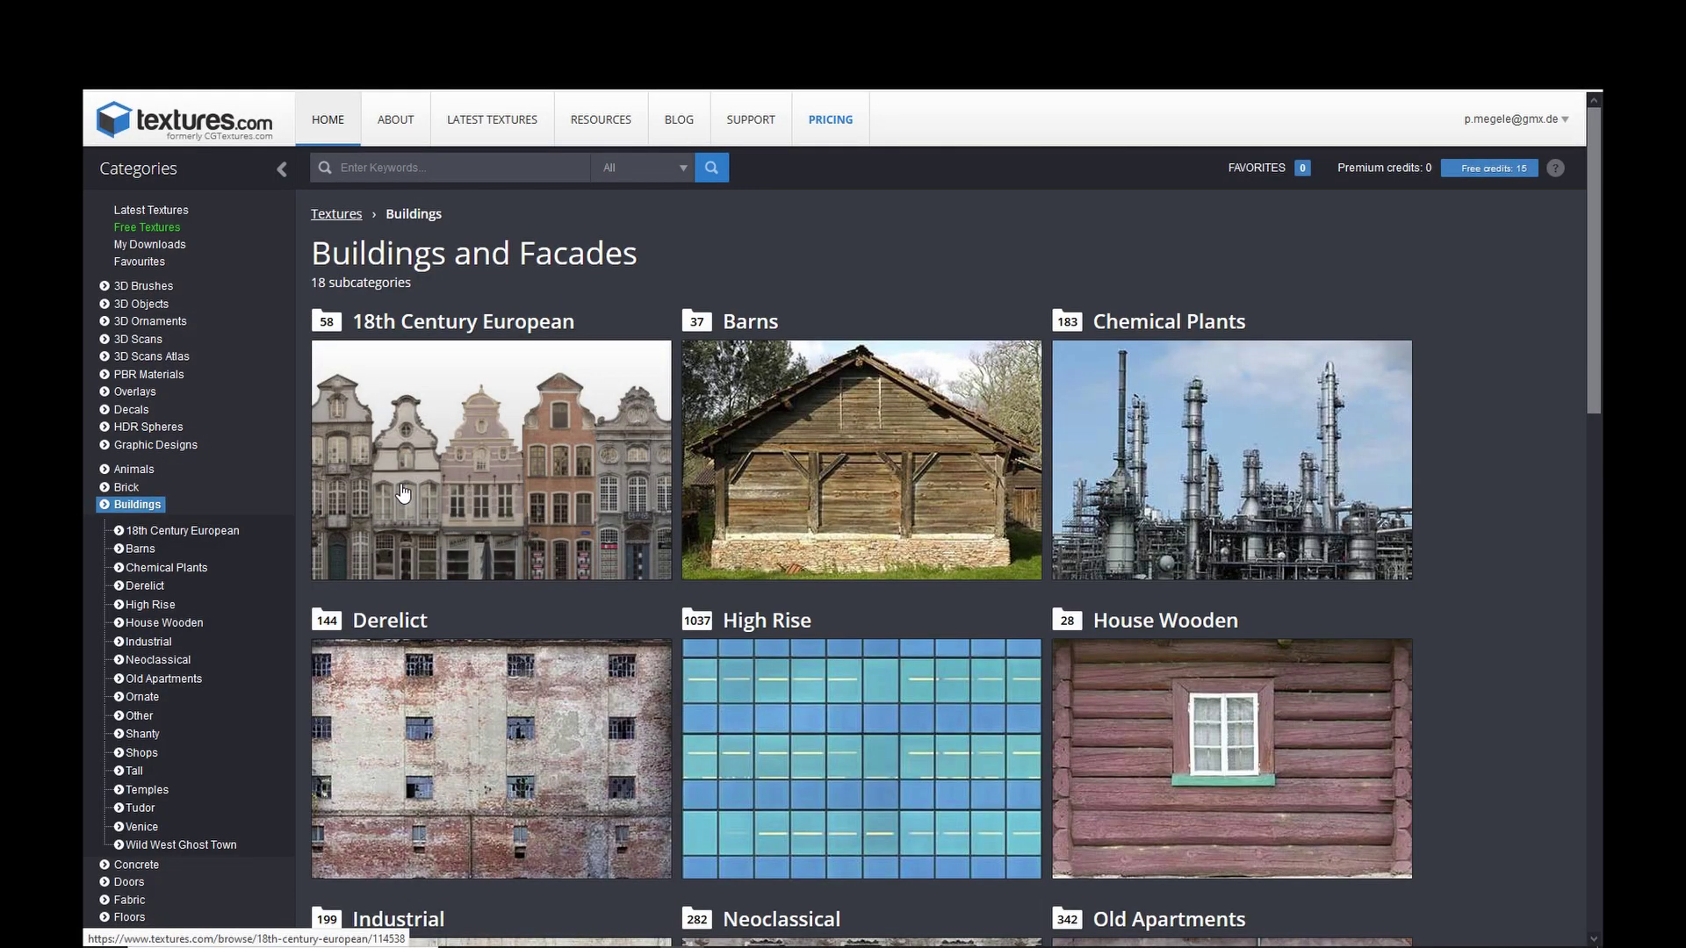
pyautogui.click(824, 702)
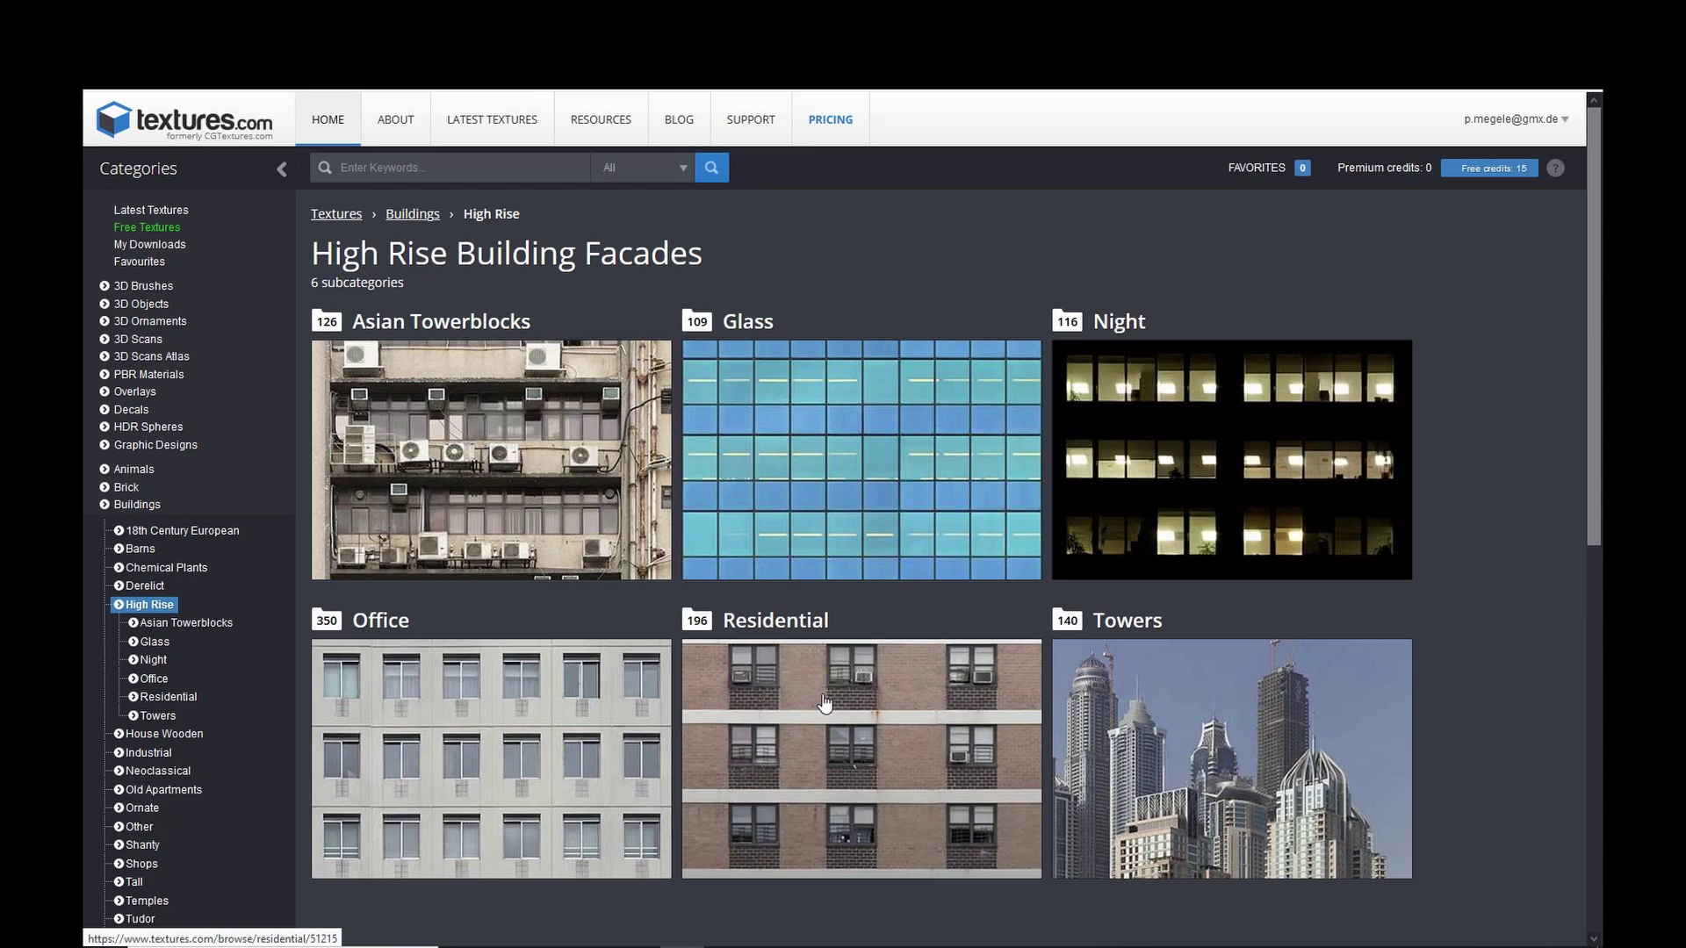
pyautogui.click(824, 702)
# Find the HighRiseResidential0130 texture and download its Small 1024x1024 seamless image, saving the file.
pyautogui.scroll(-4, 1074, 715)
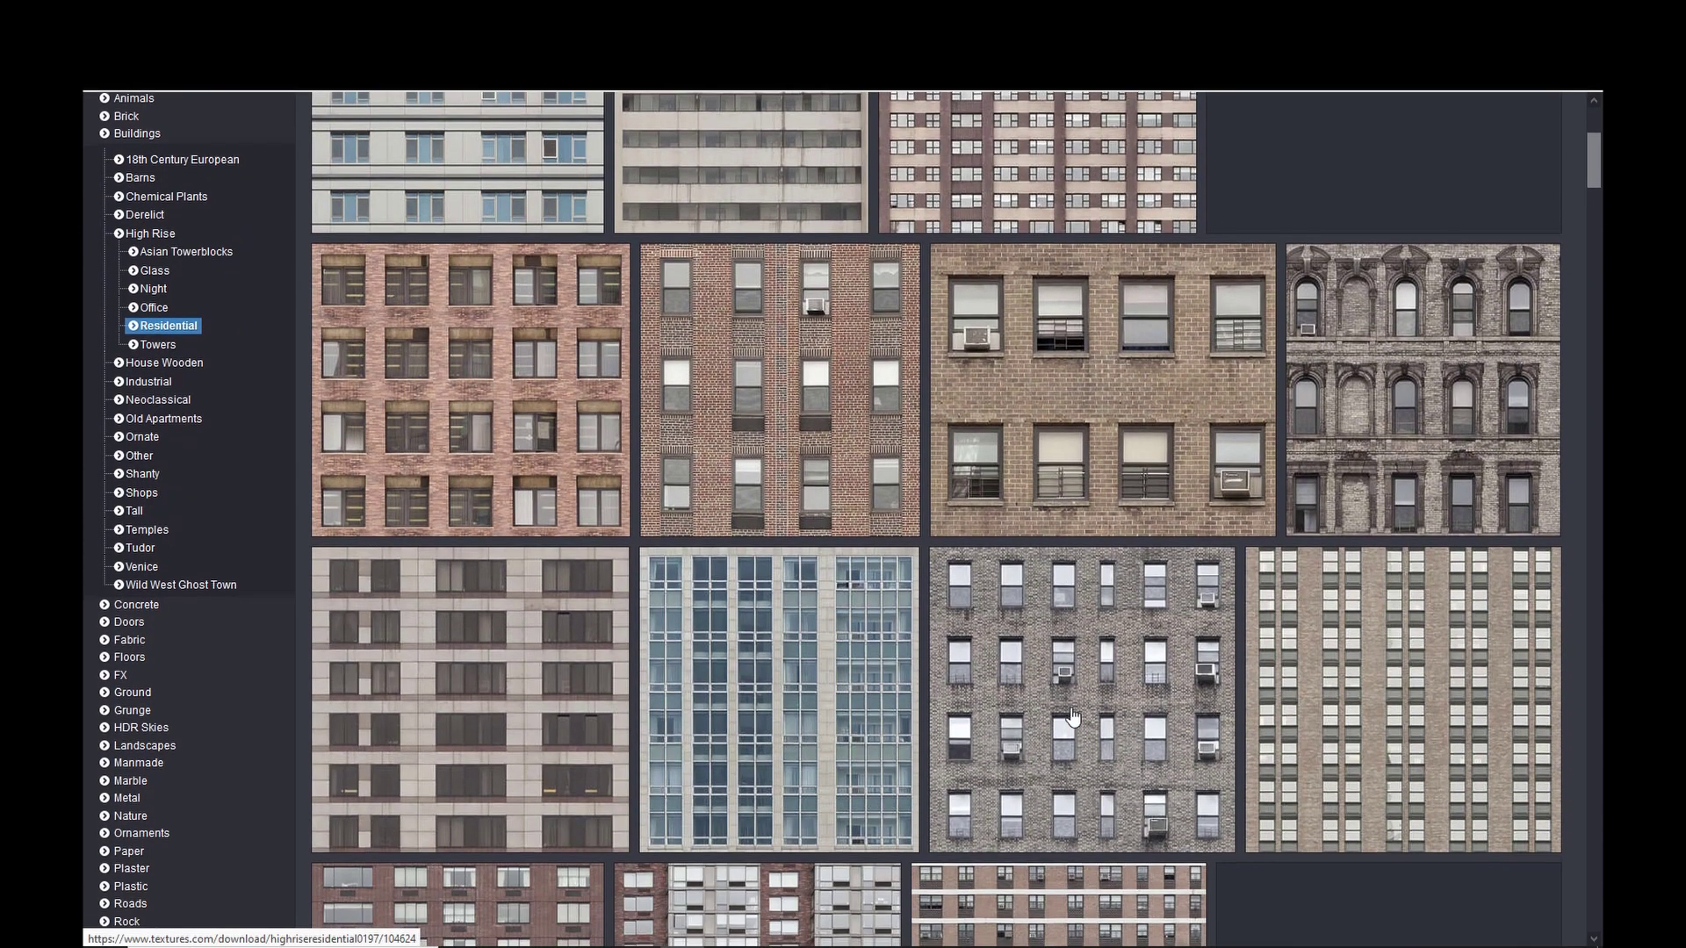
pyautogui.scroll(-8, 1073, 716)
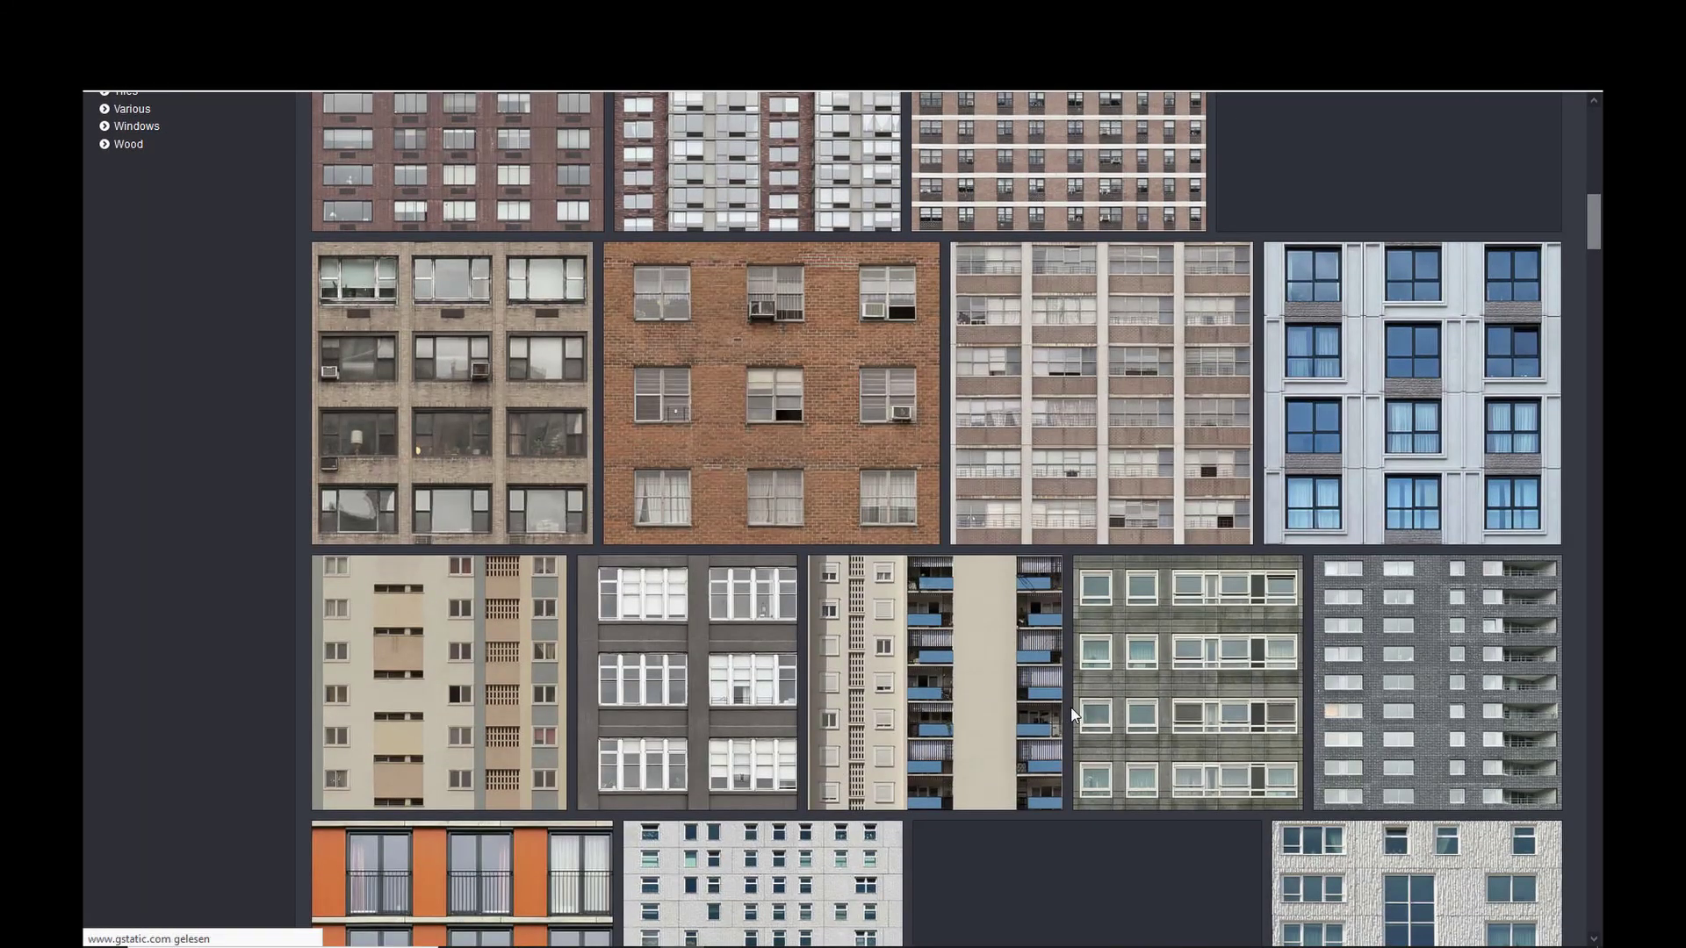
pyautogui.scroll(-4, 1072, 708)
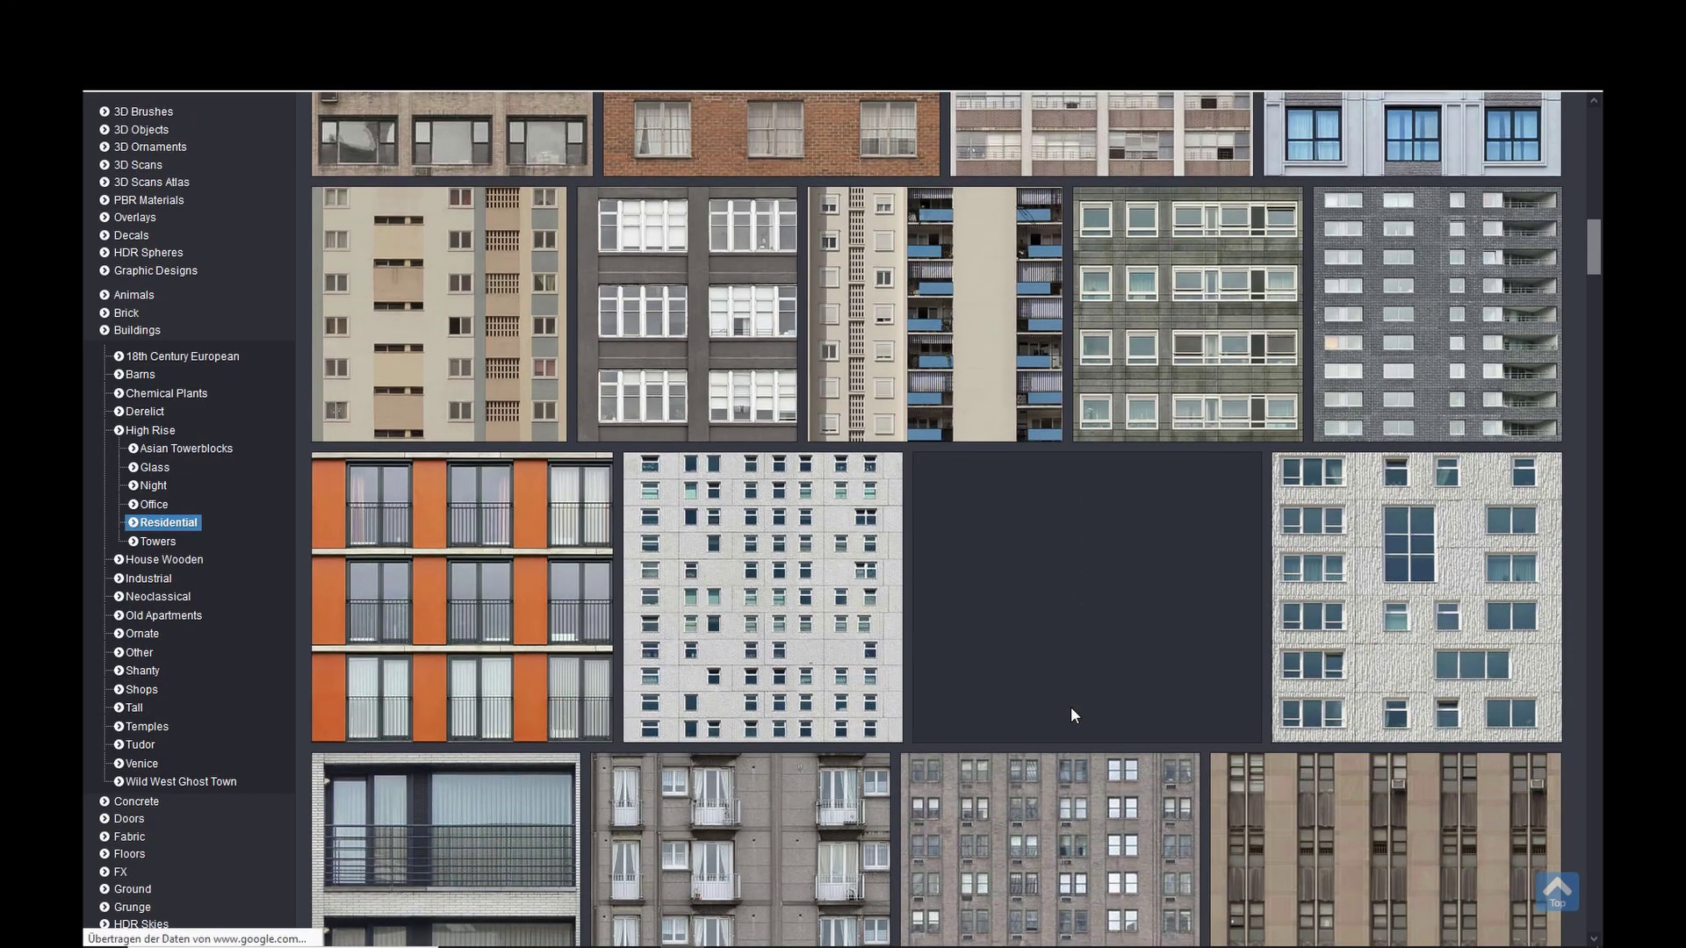
pyautogui.scroll(-4, 1071, 715)
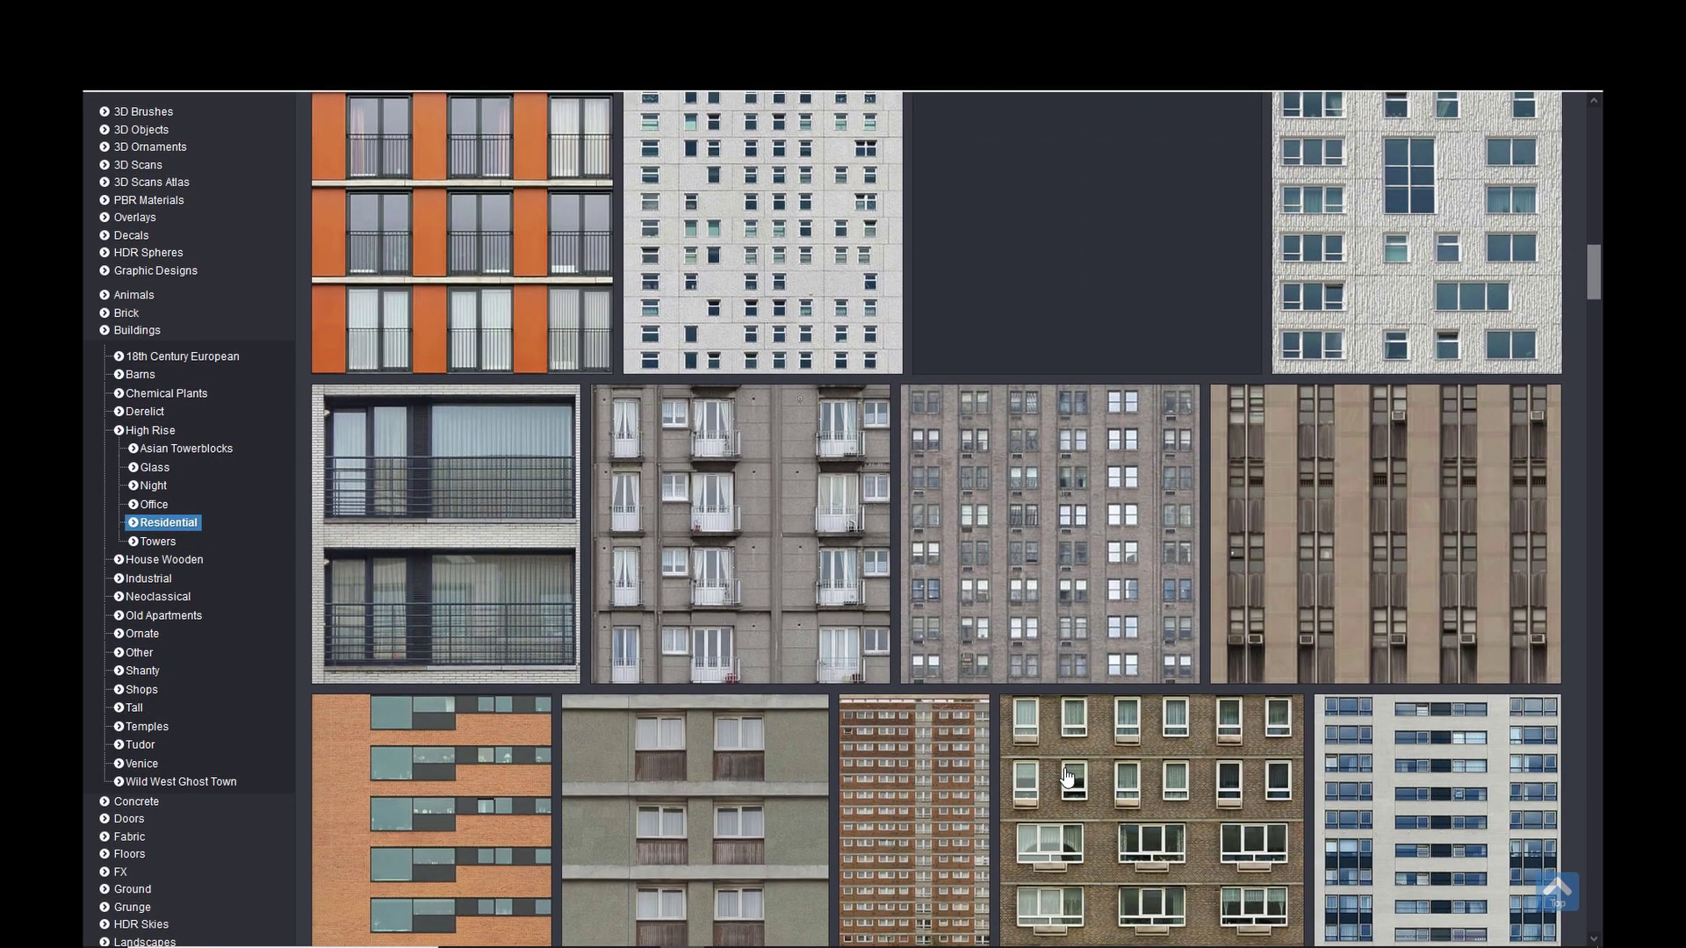
pyautogui.click(1037, 582)
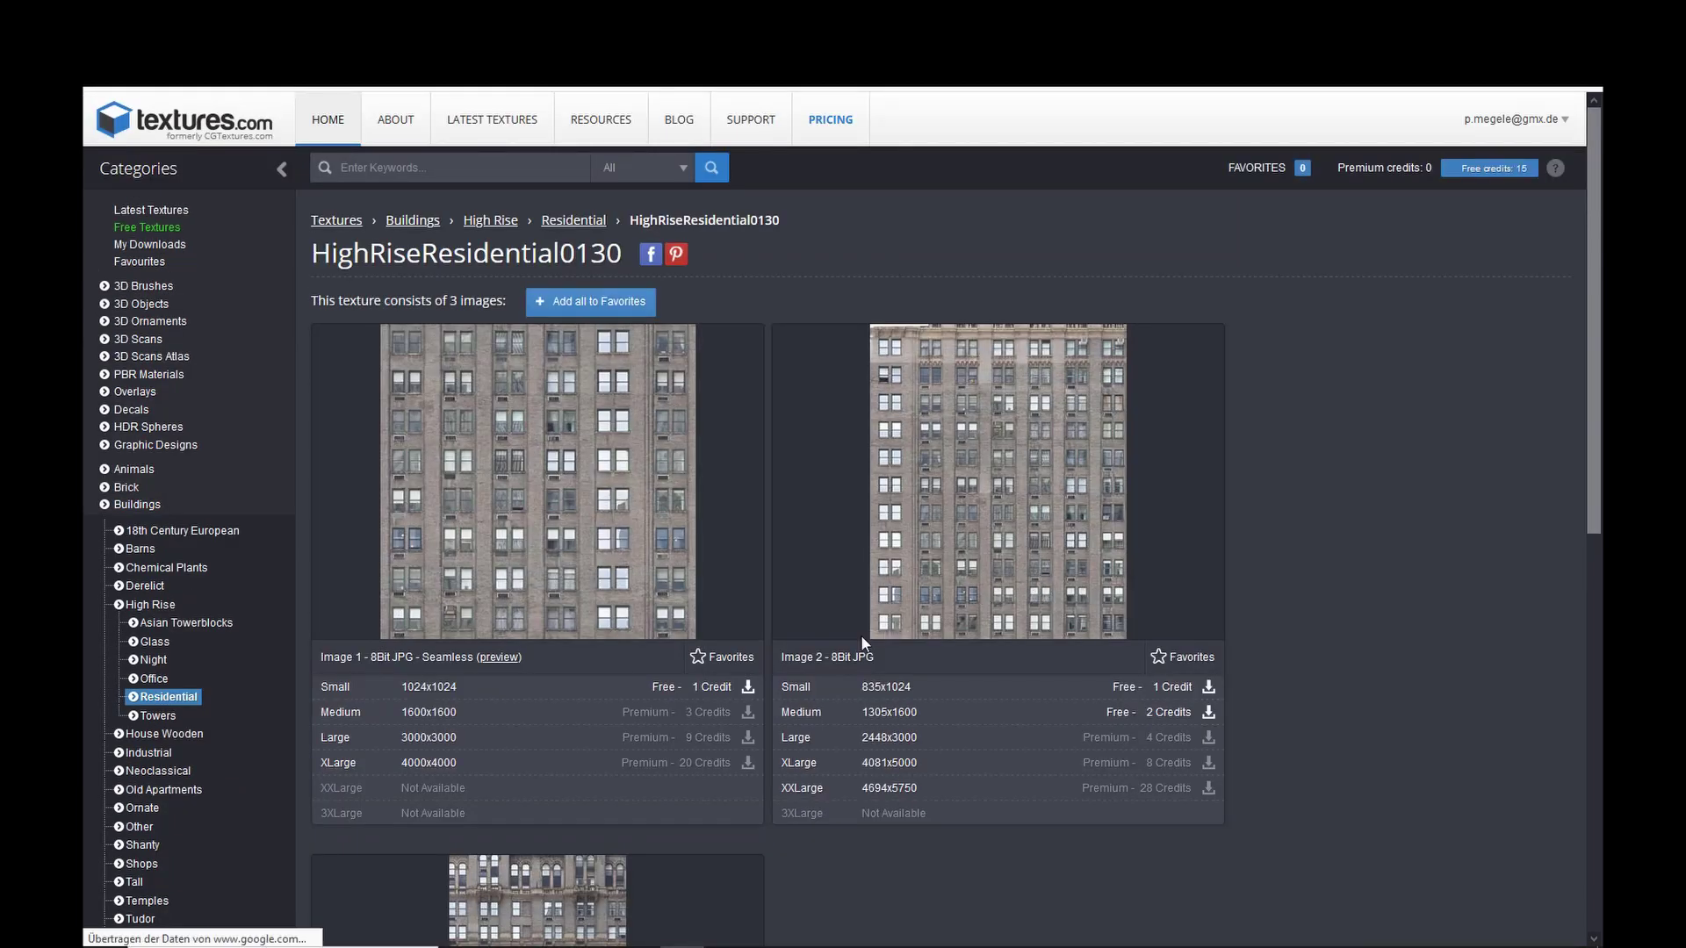
pyautogui.click(446, 696)
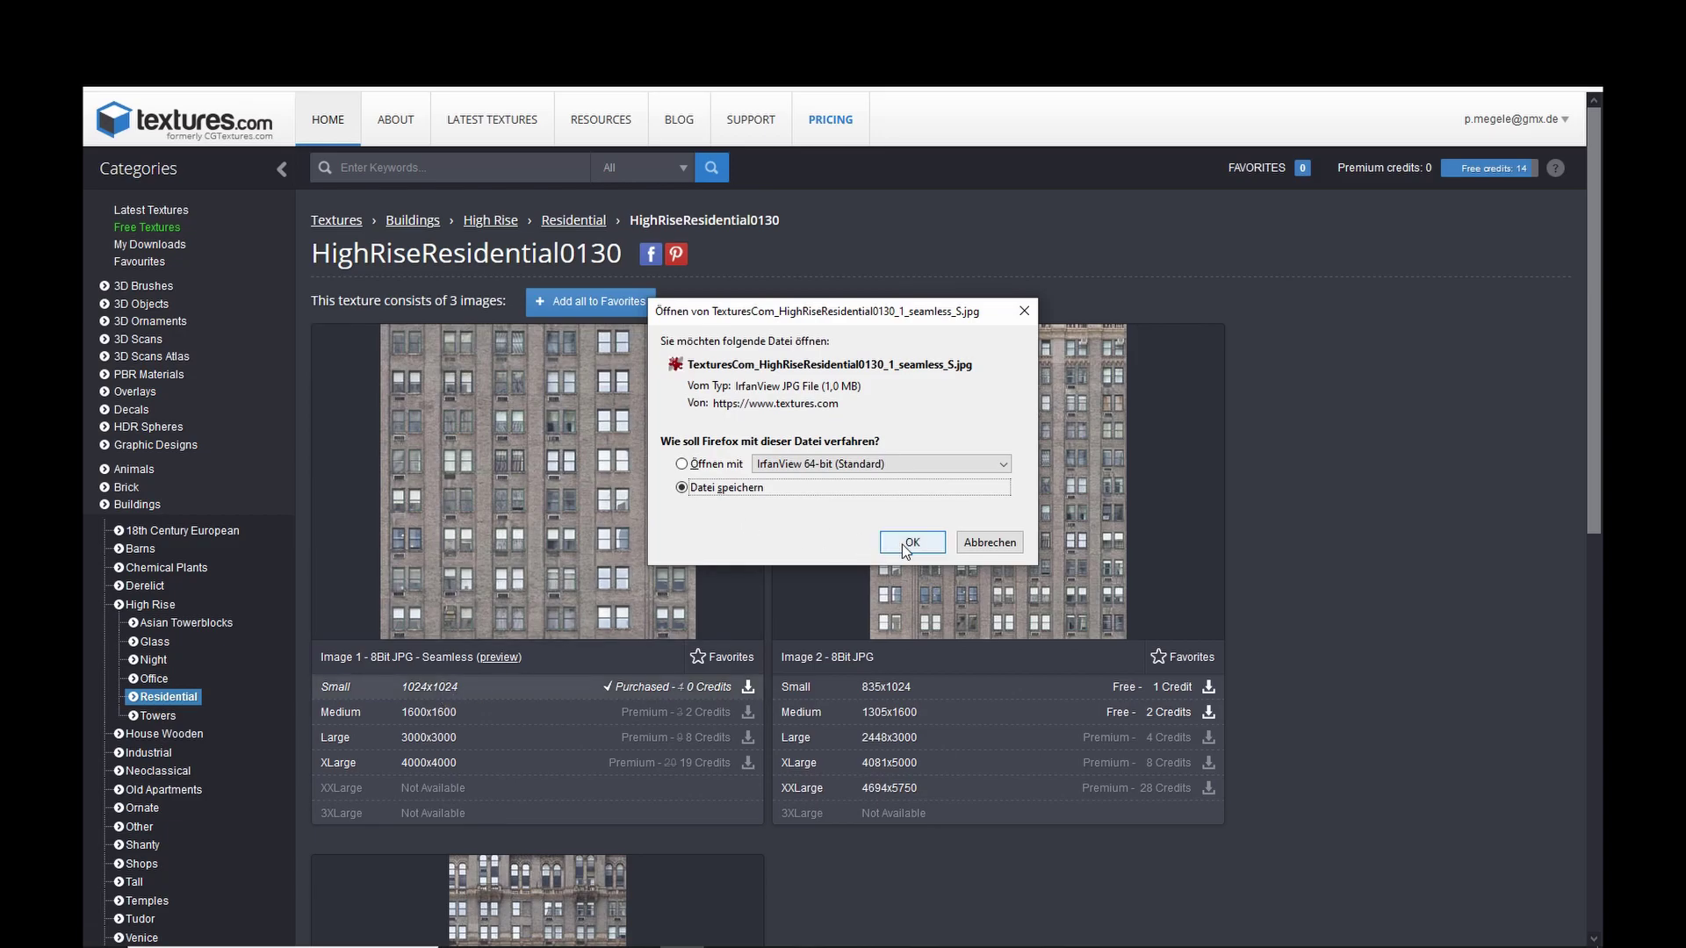
pyautogui.click(903, 544)
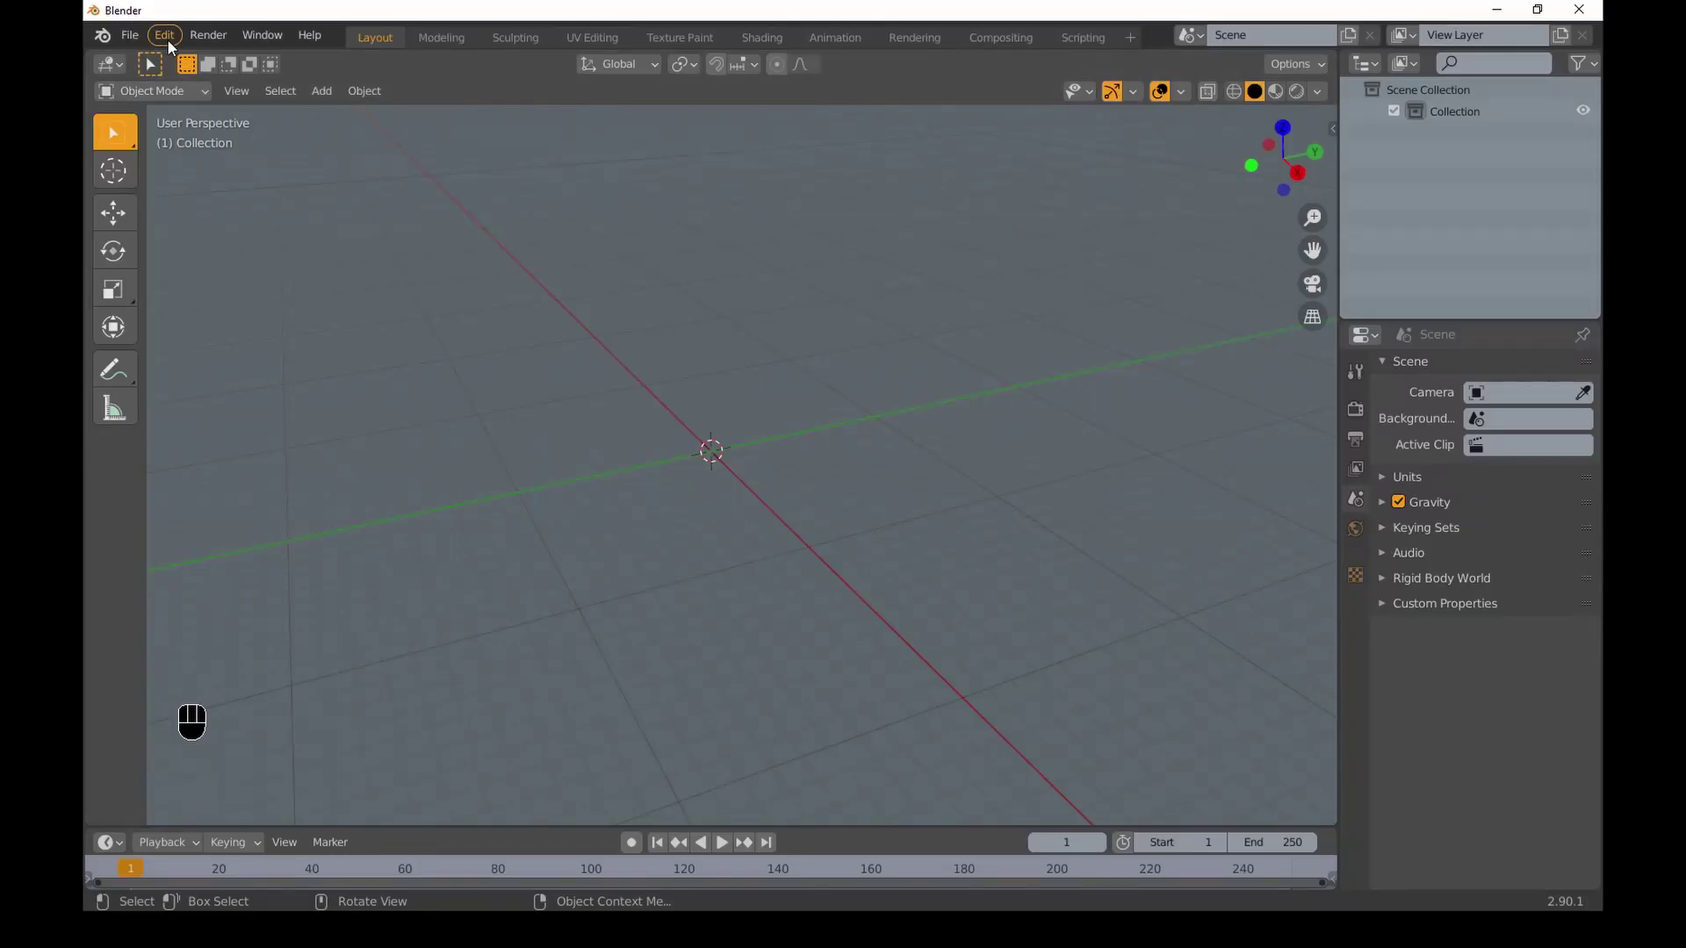
# Switch to Blender and enable the Import Images as Planes add-on in the preferences.
pyautogui.click(164, 35)
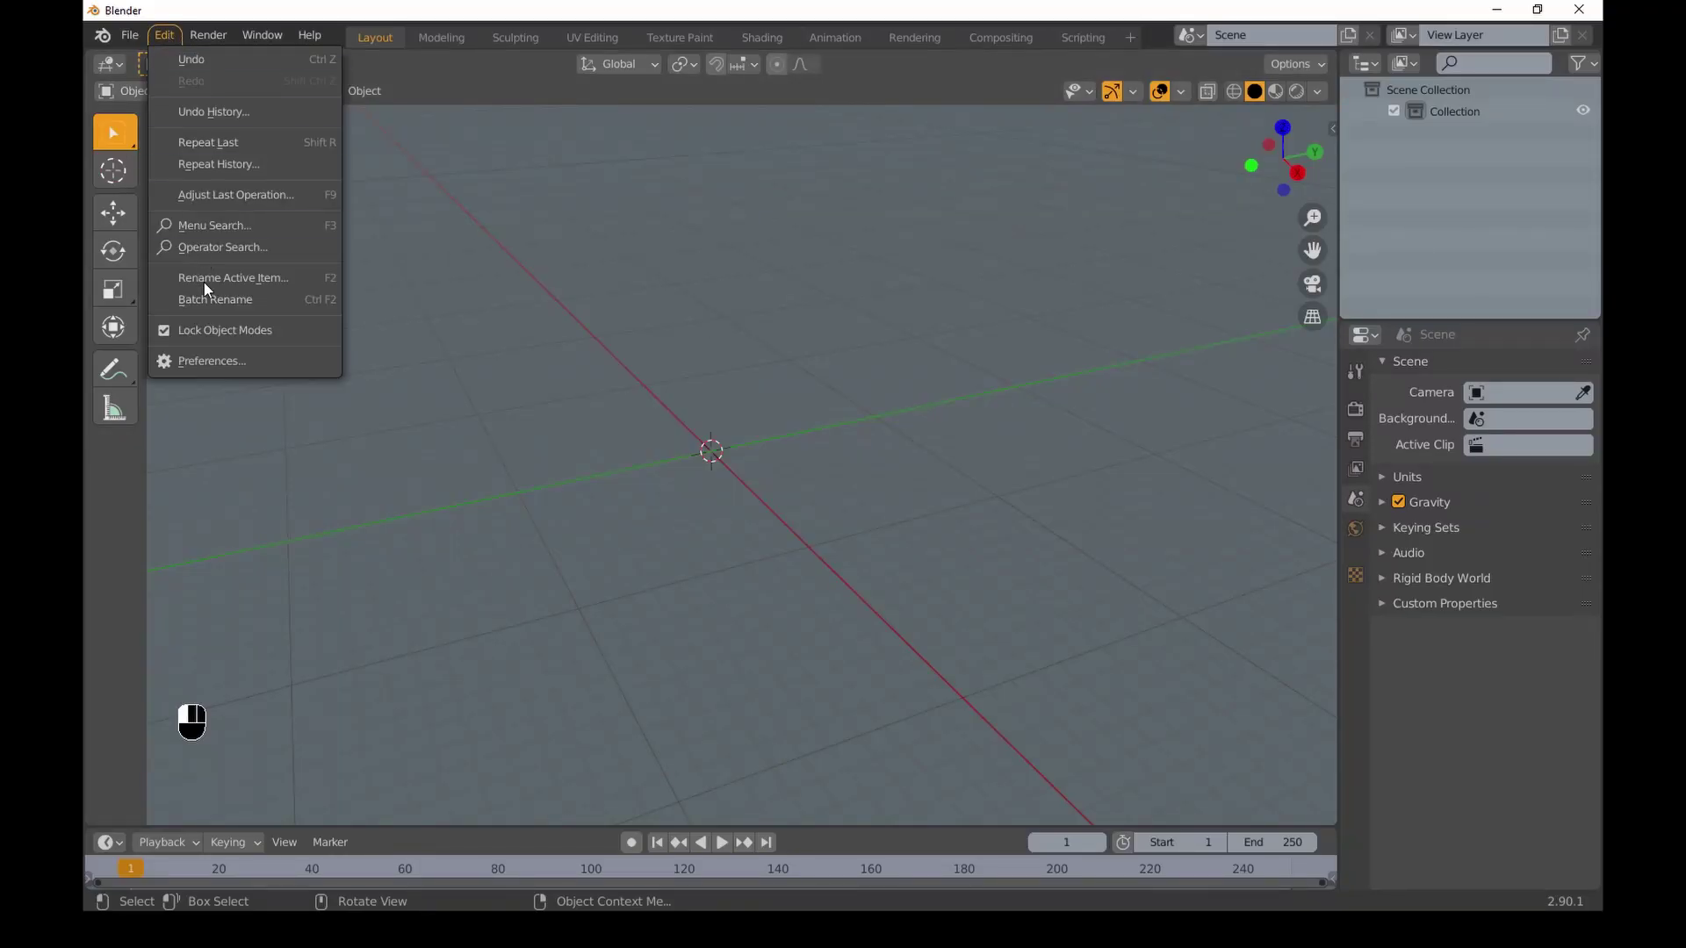
pyautogui.click(224, 362)
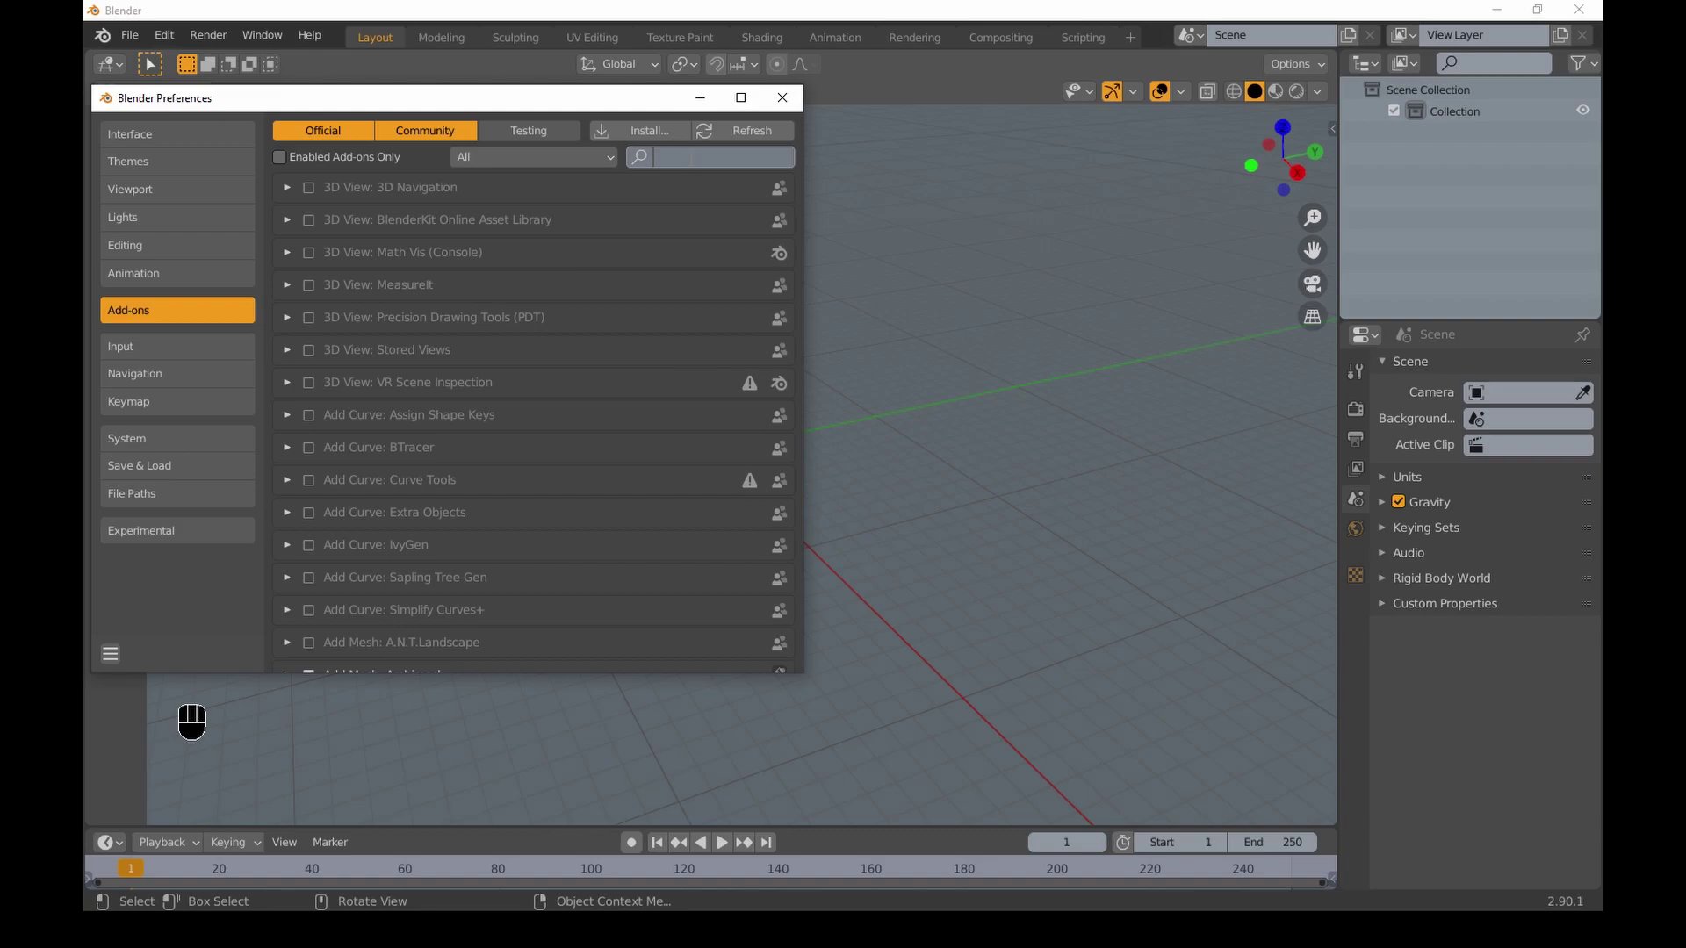
pyautogui.write('import')
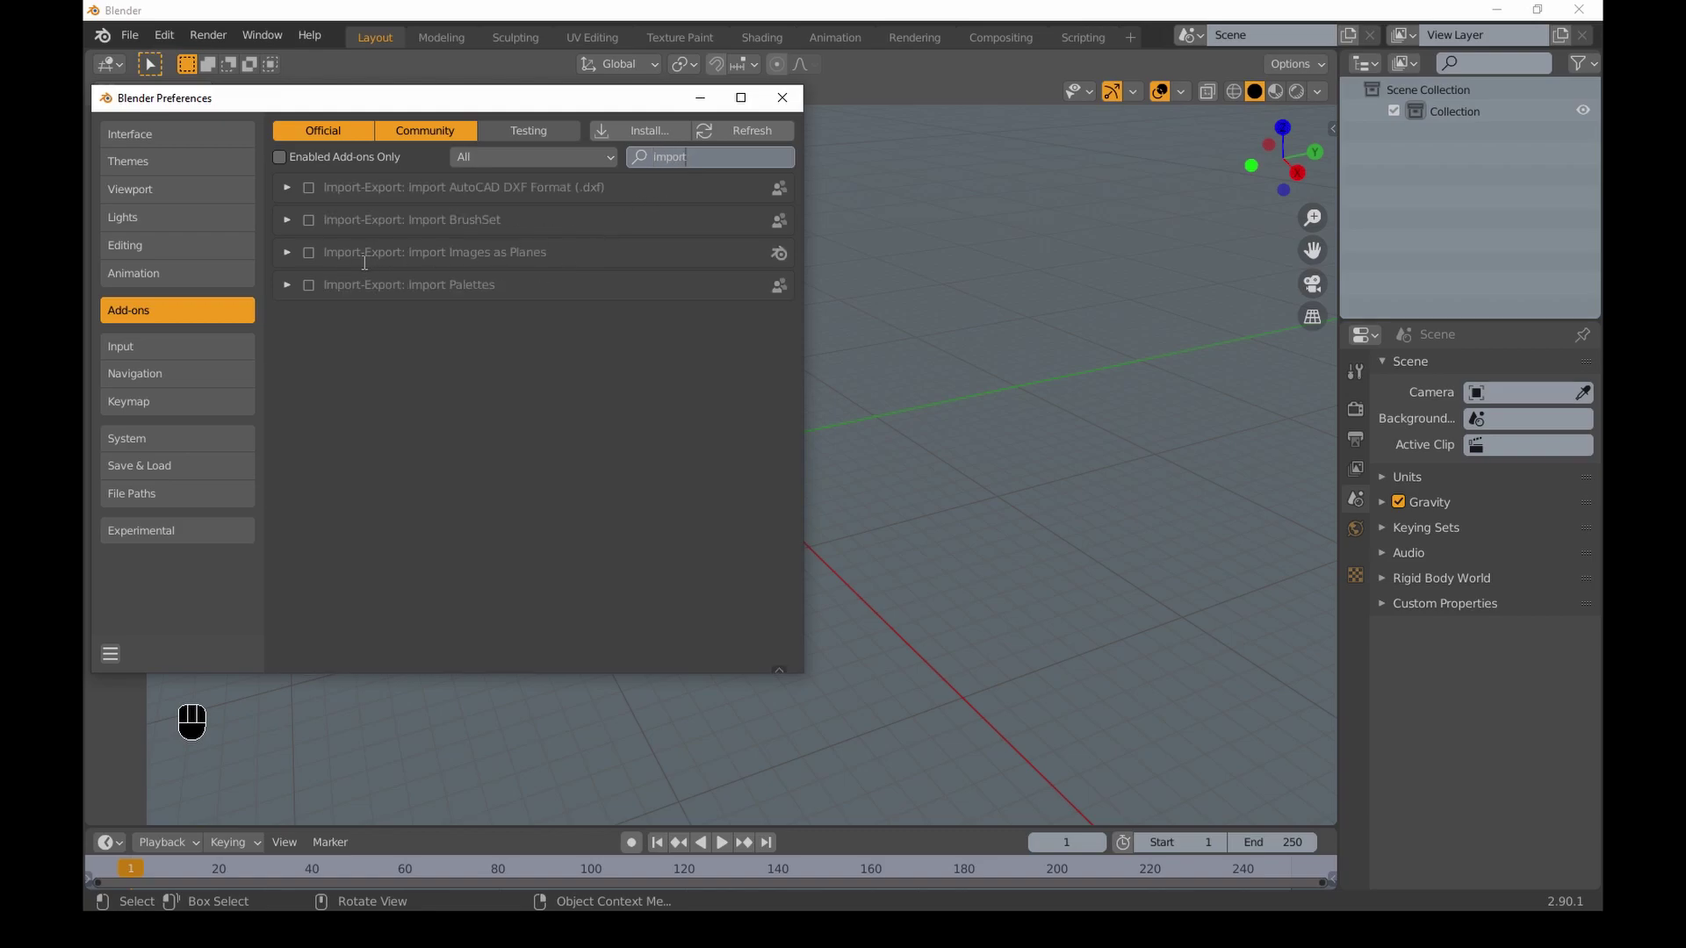
pyautogui.press('Return')
pyautogui.click(308, 253)
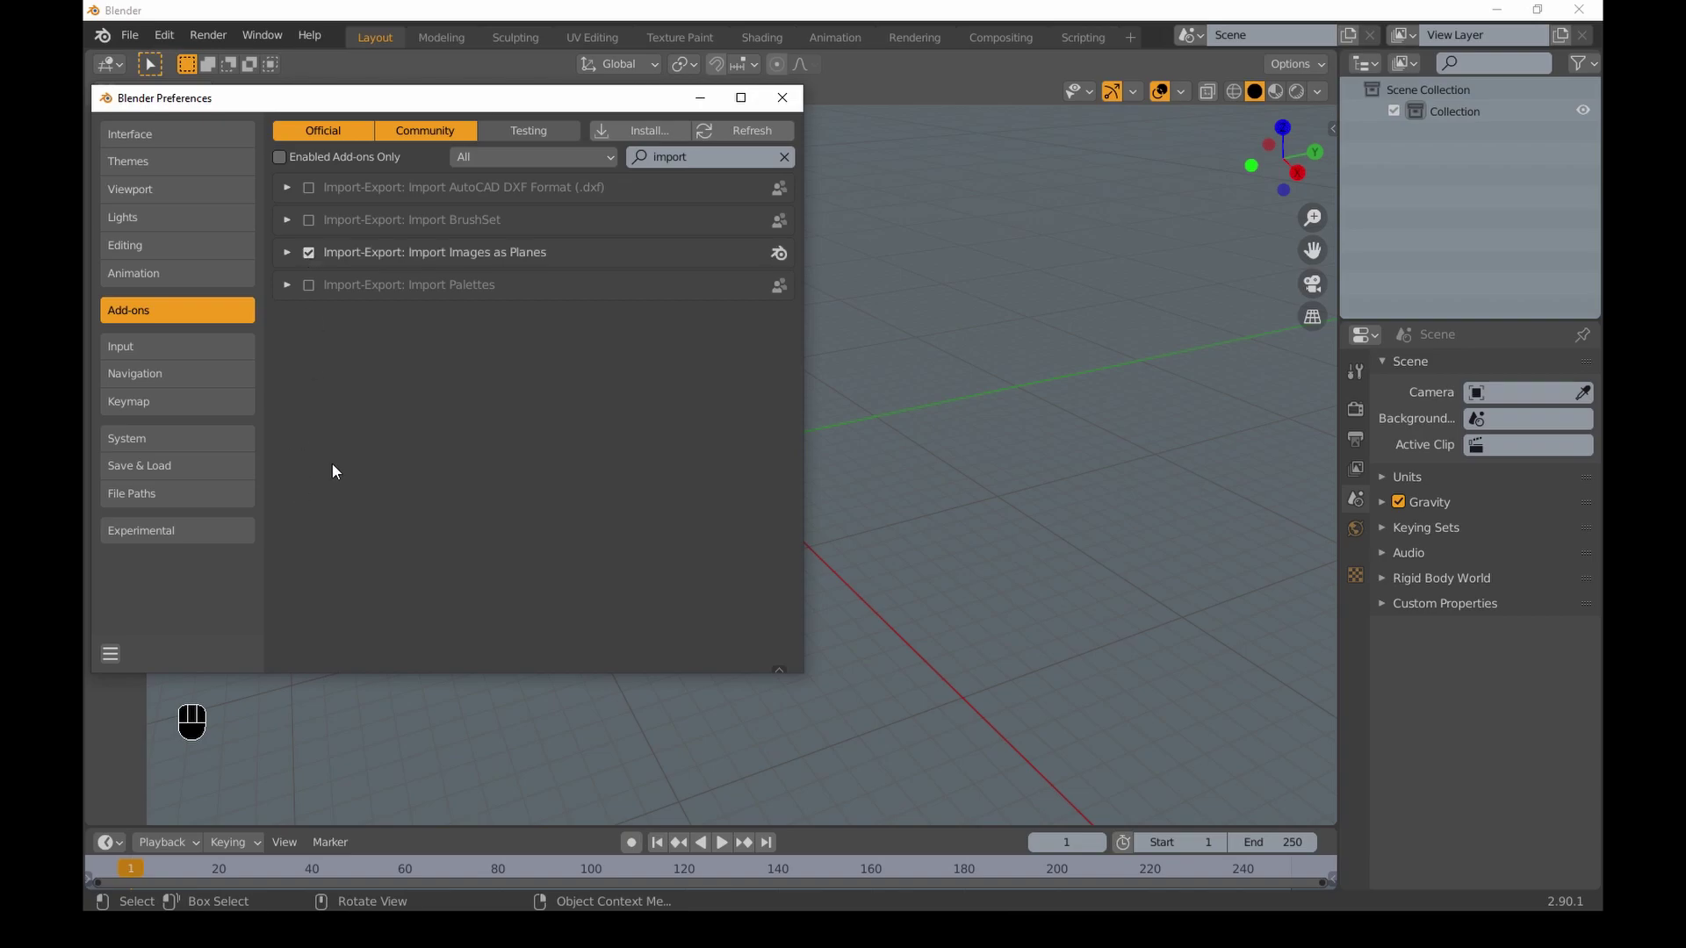
pyautogui.click(786, 100)
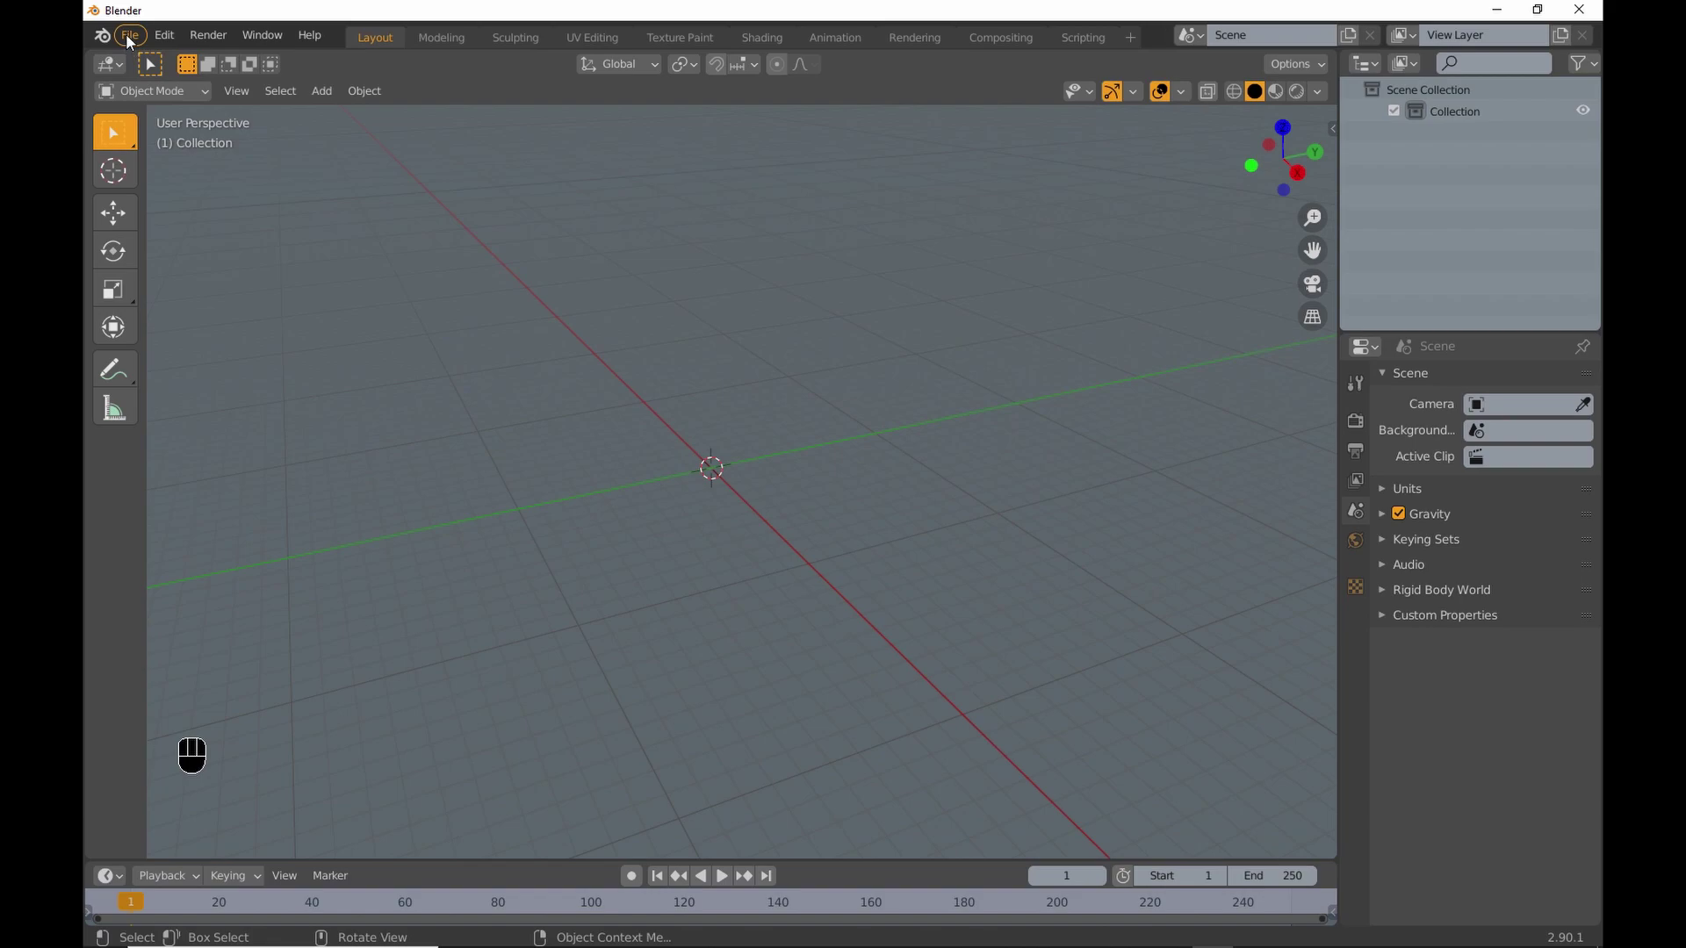
# Import TexturesCom_HighRiseGlass0006_1_seamless_S.jpg from the CityTutorial textures Highrise folder as an image plane with an Emit material.
pyautogui.click(129, 35)
pyautogui.moveTo(215, 324)
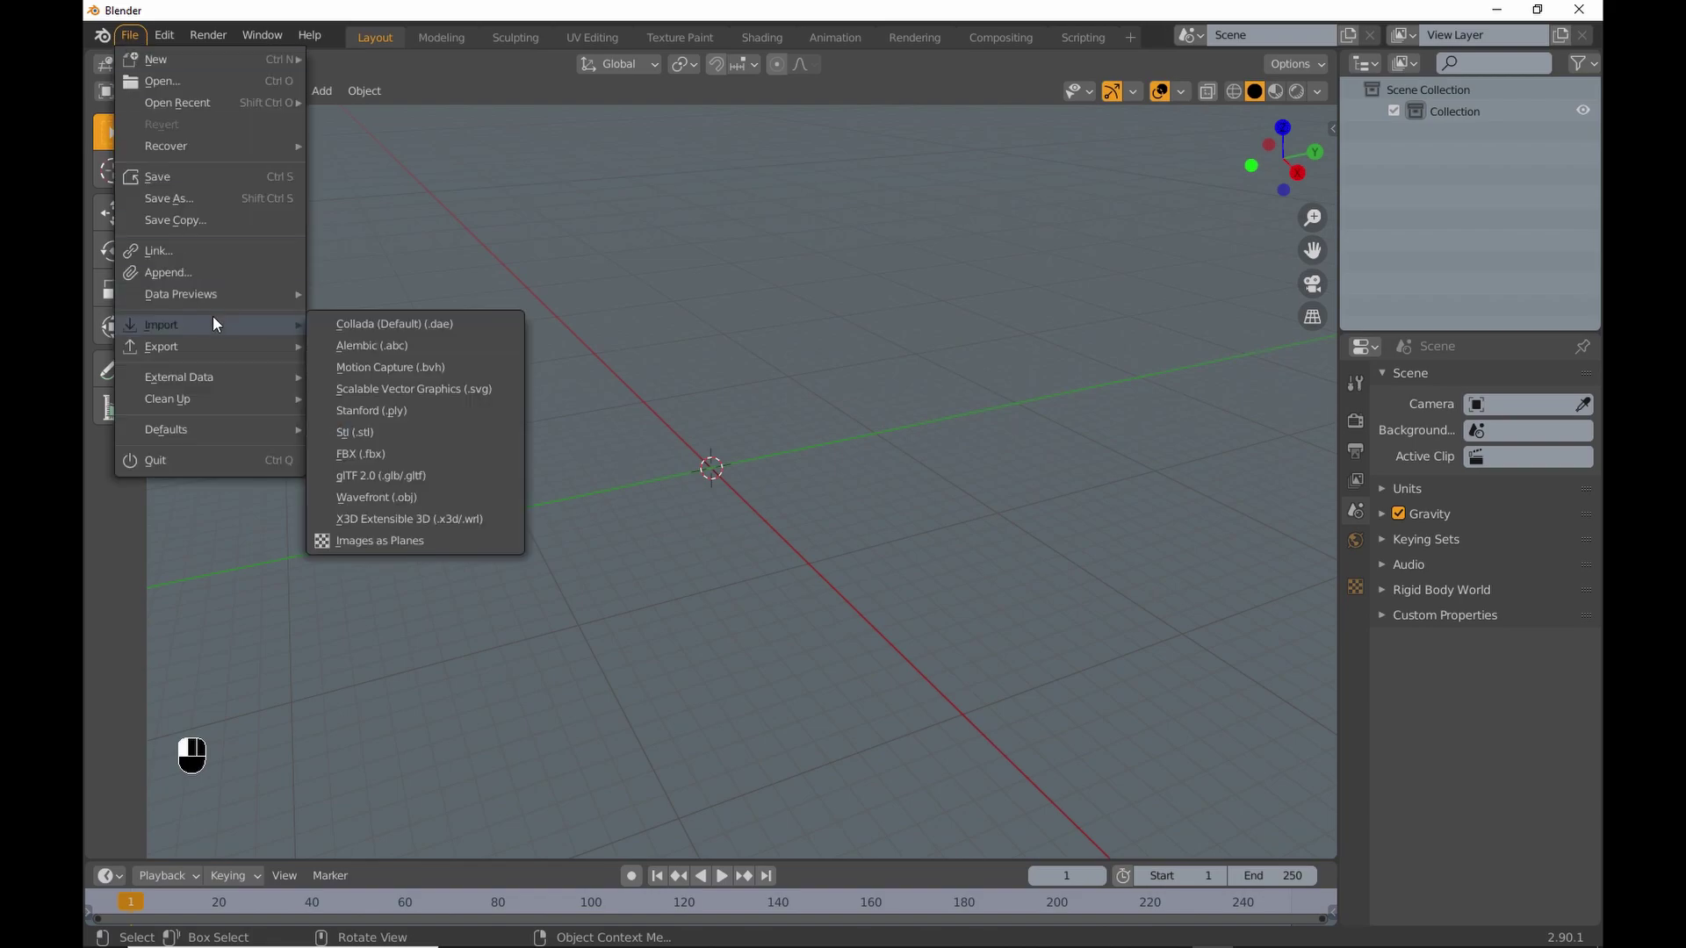
pyautogui.click(425, 541)
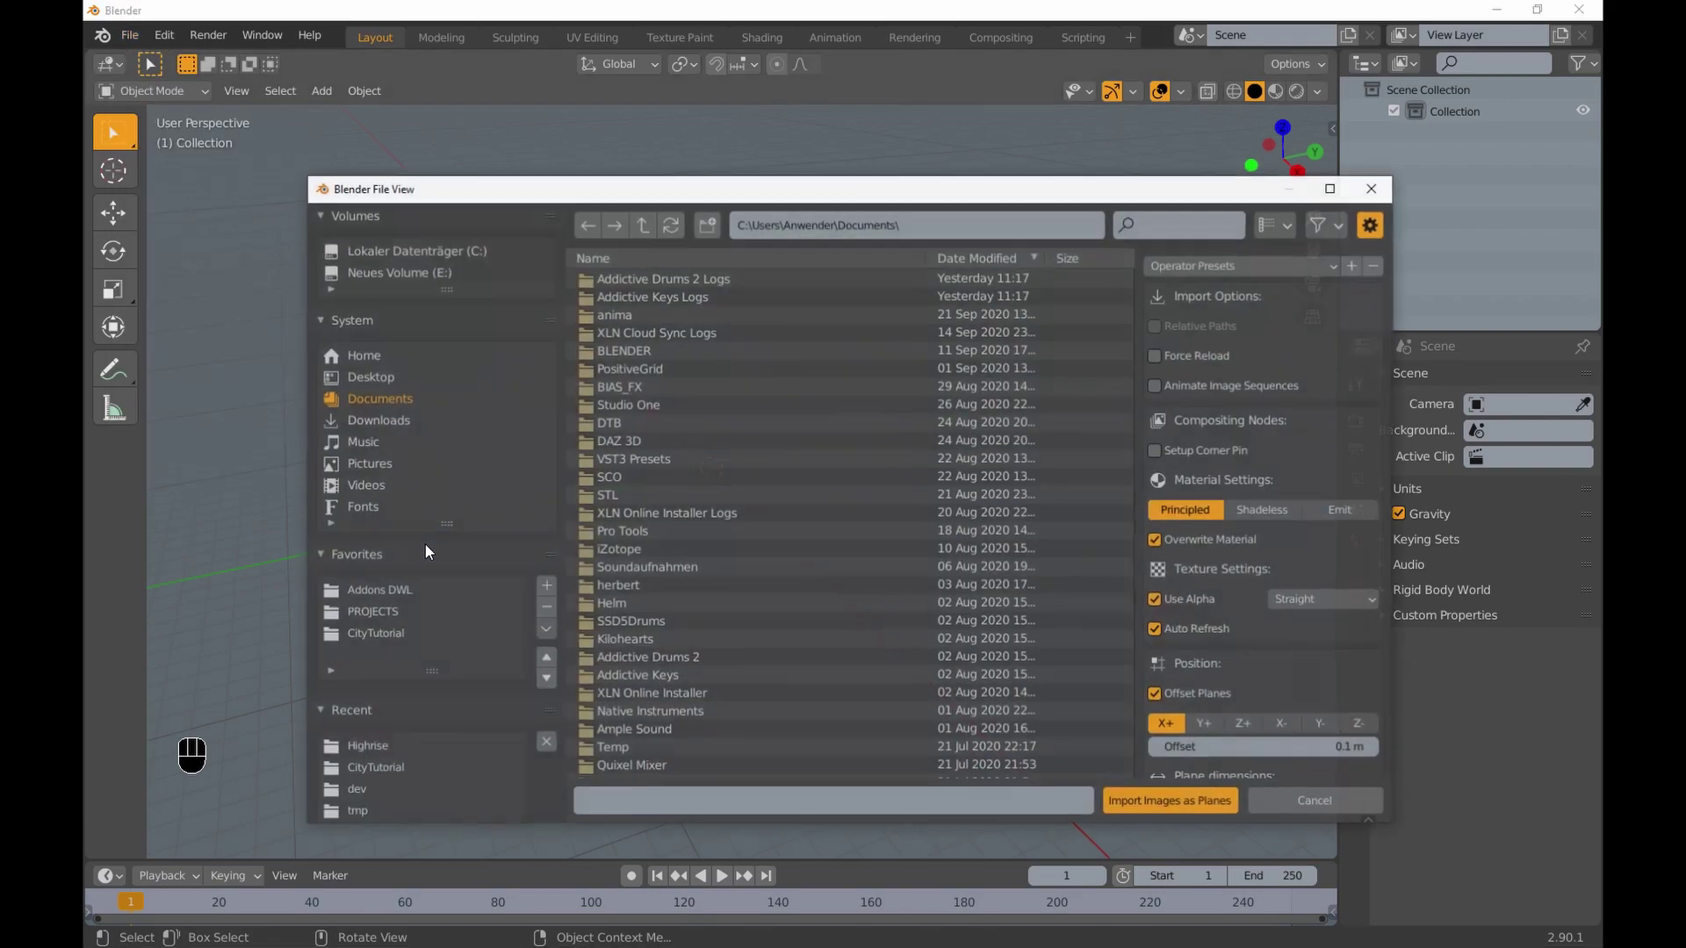
pyautogui.click(384, 632)
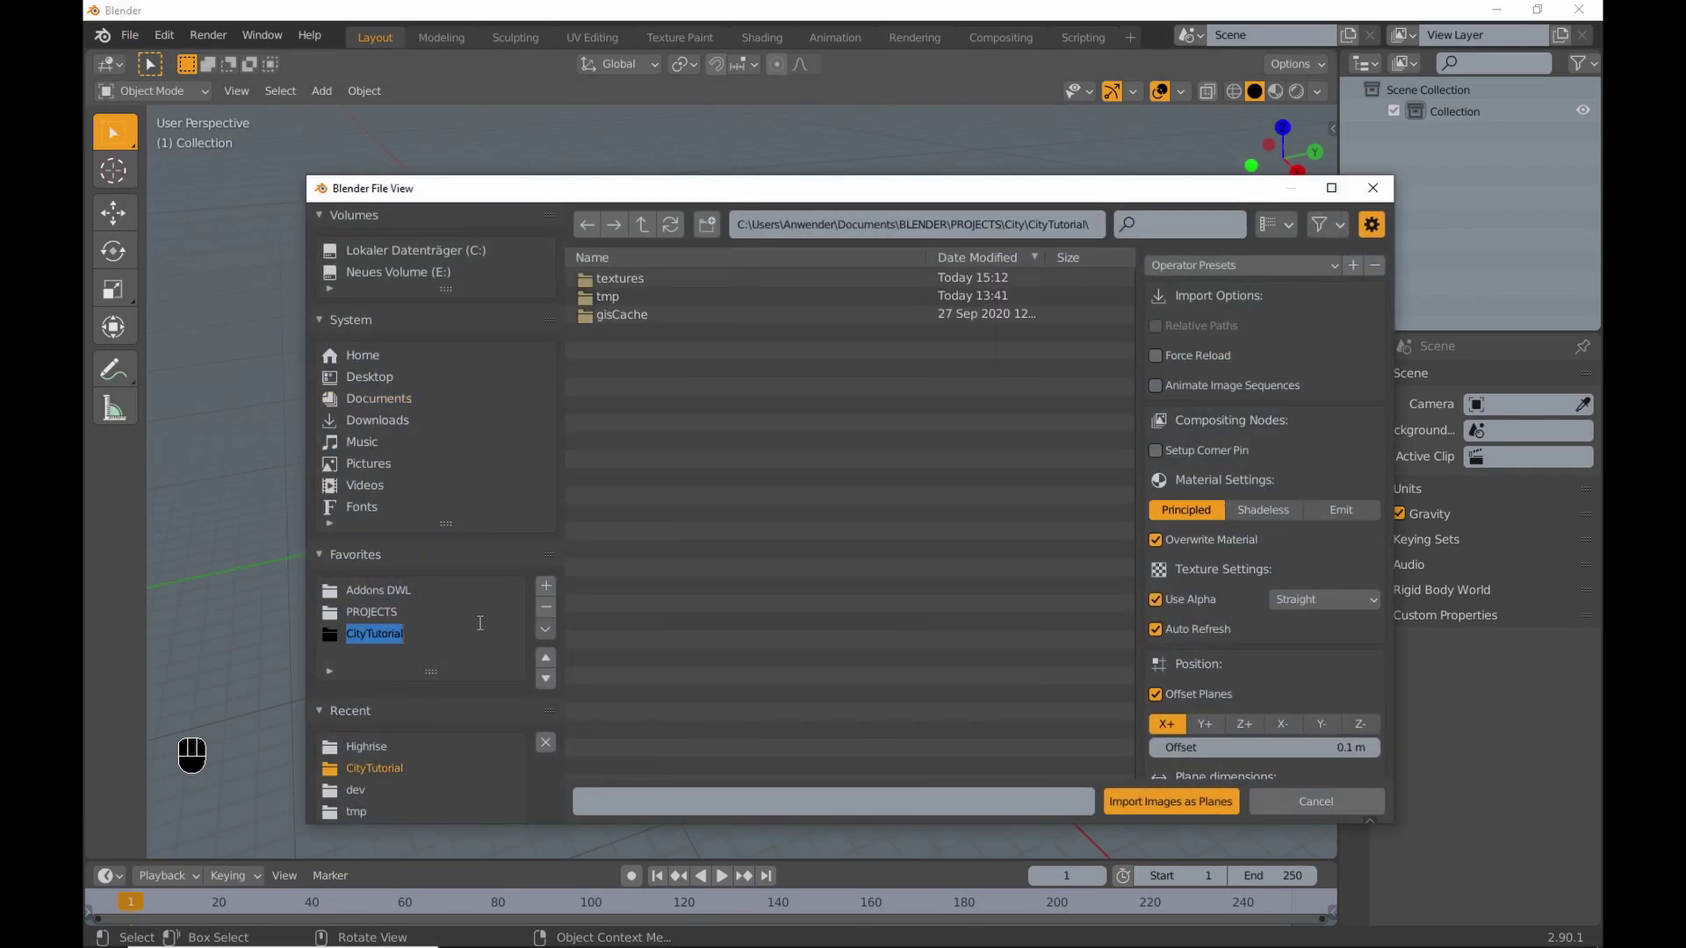
pyautogui.doubleClick(635, 278)
pyautogui.doubleClick(635, 278)
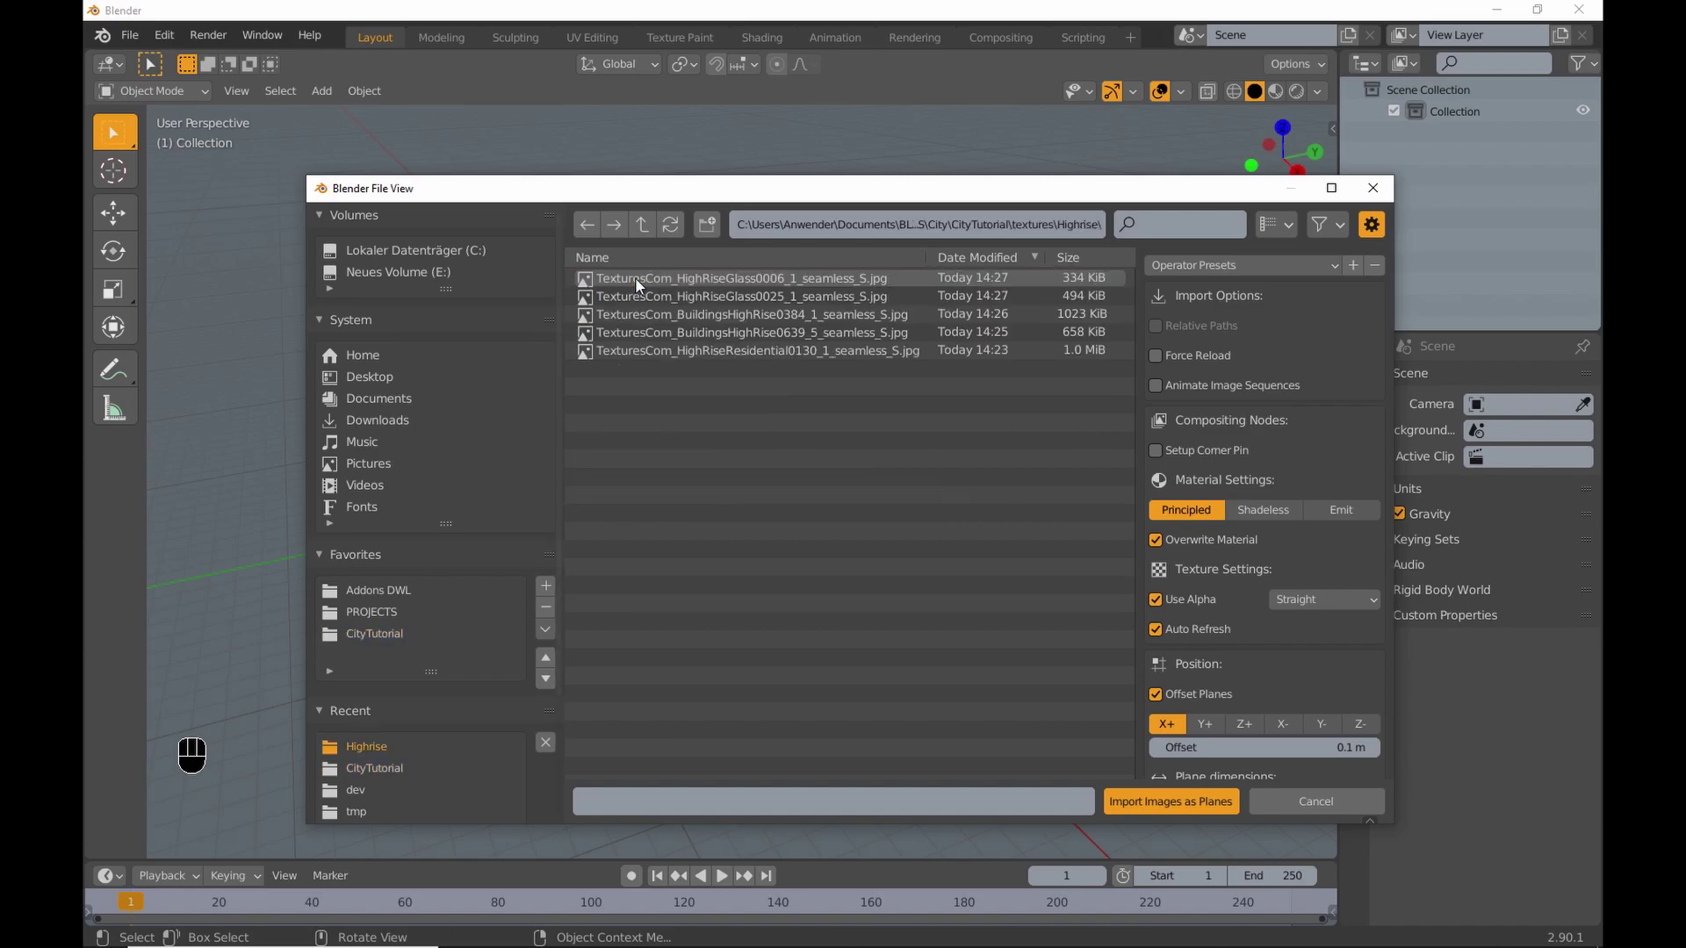
pyautogui.click(638, 279)
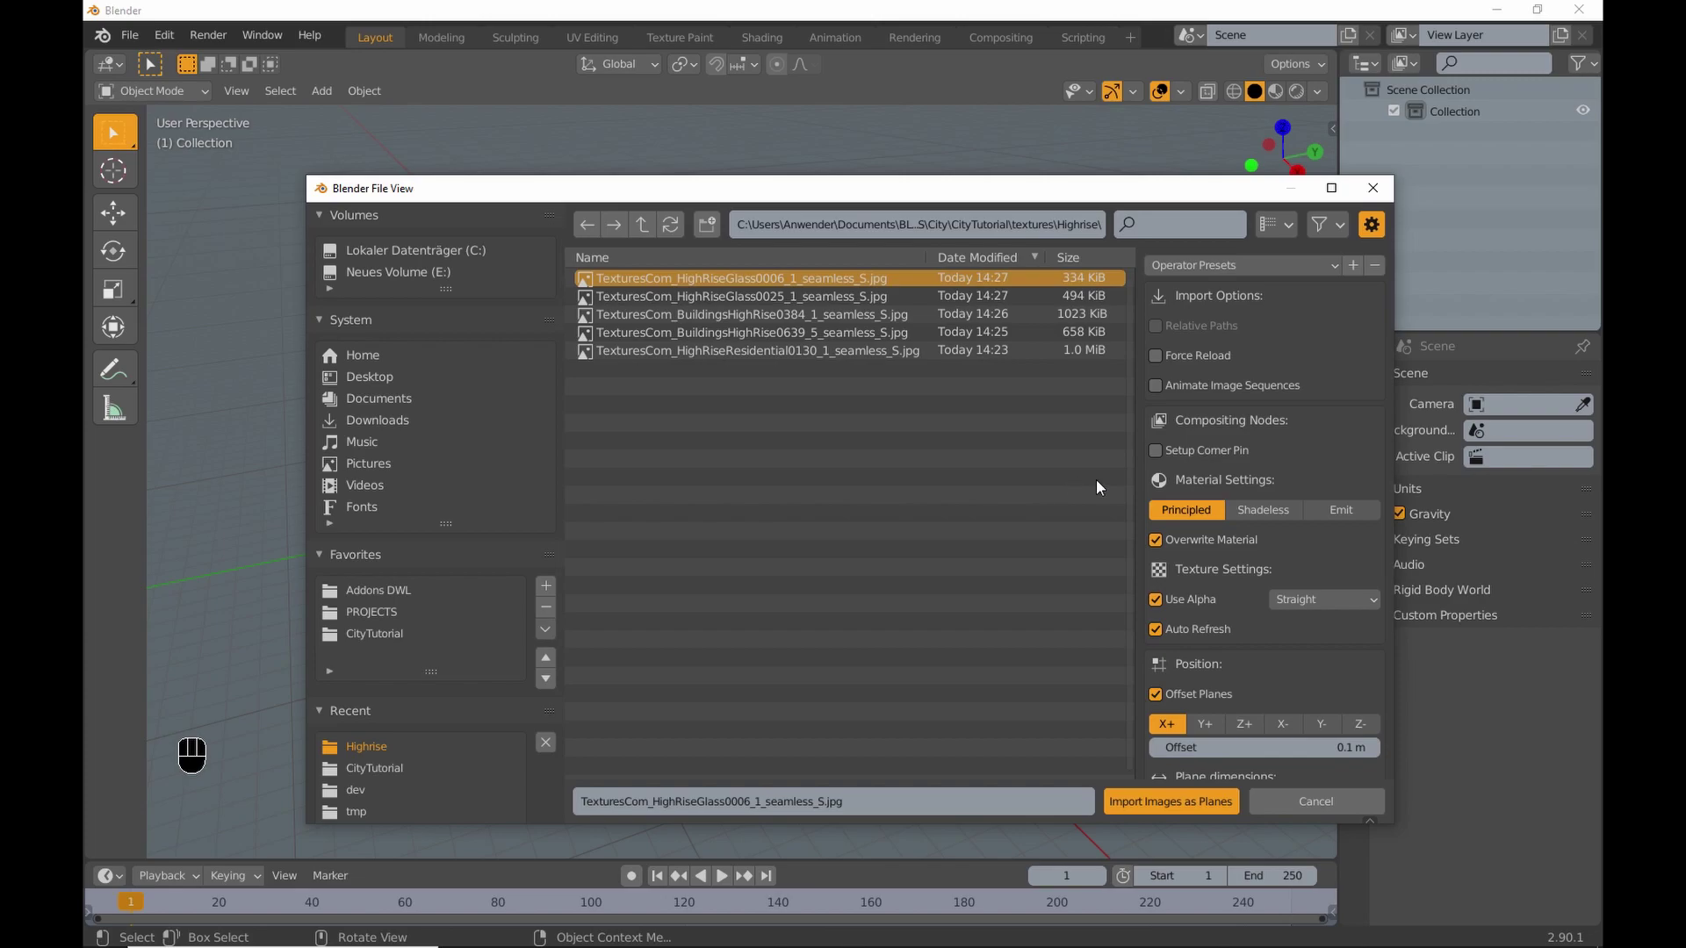
pyautogui.click(1333, 508)
pyautogui.click(1171, 801)
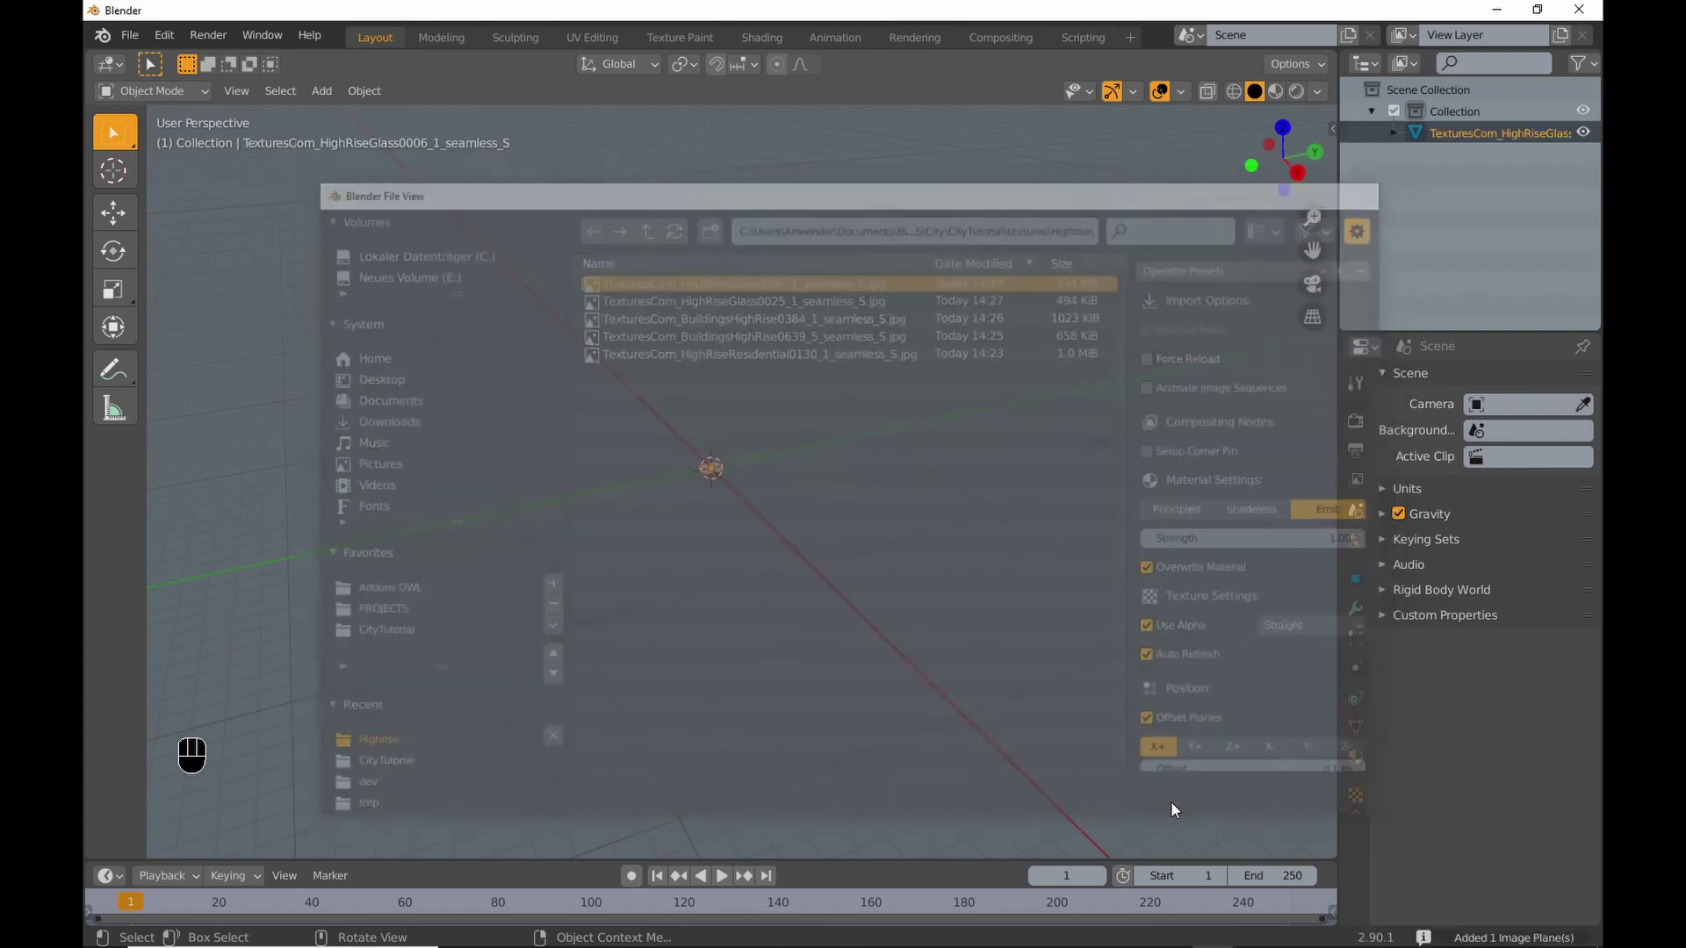
# Frame the imported plane, display its texture in solid shading and view it from the top.
pyautogui.press('KP_Decimal')
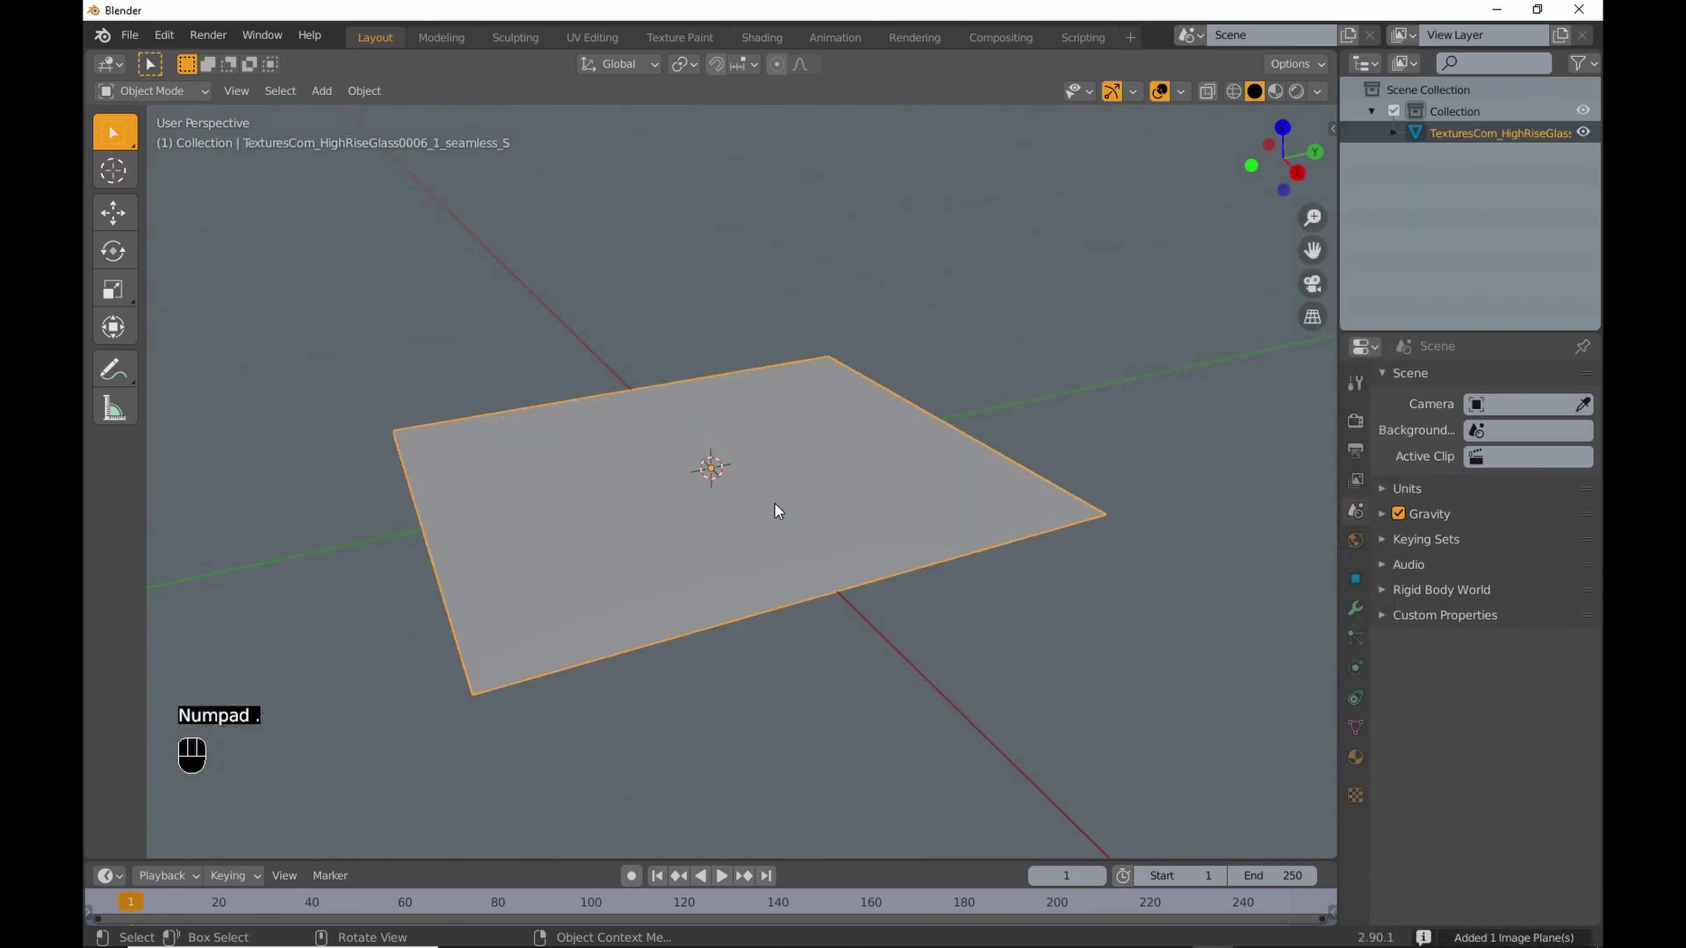
pyautogui.click(1317, 91)
pyautogui.click(1410, 383)
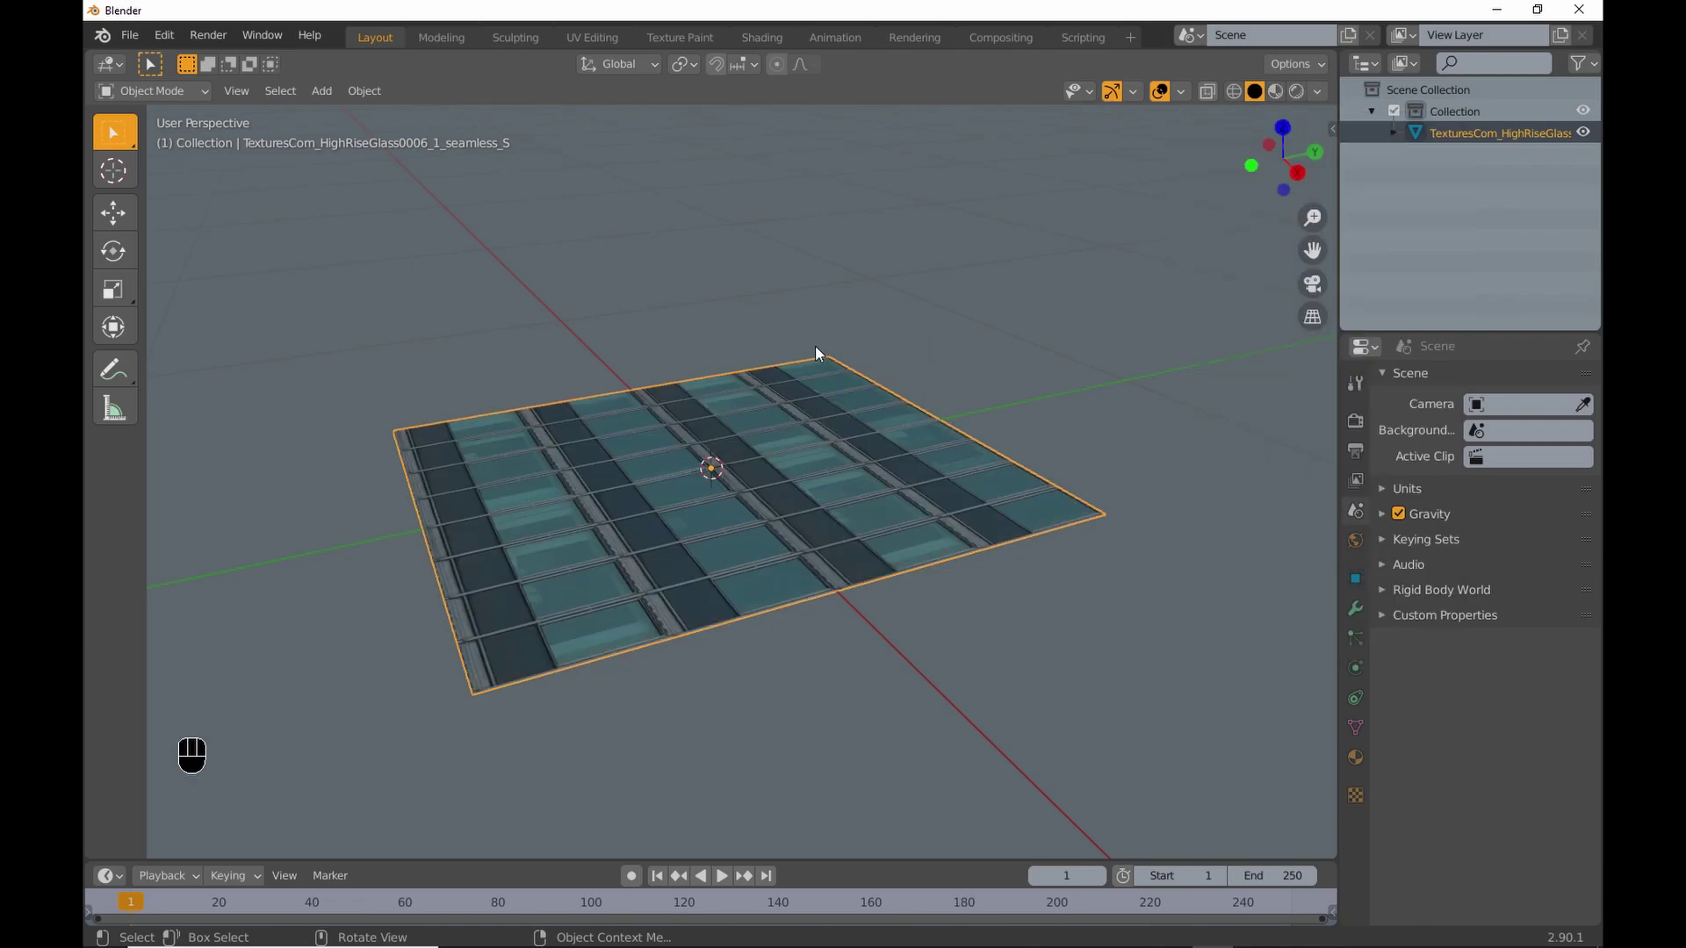
pyautogui.moveTo(815, 345); pyautogui.dragTo(867, 382, button='middle')
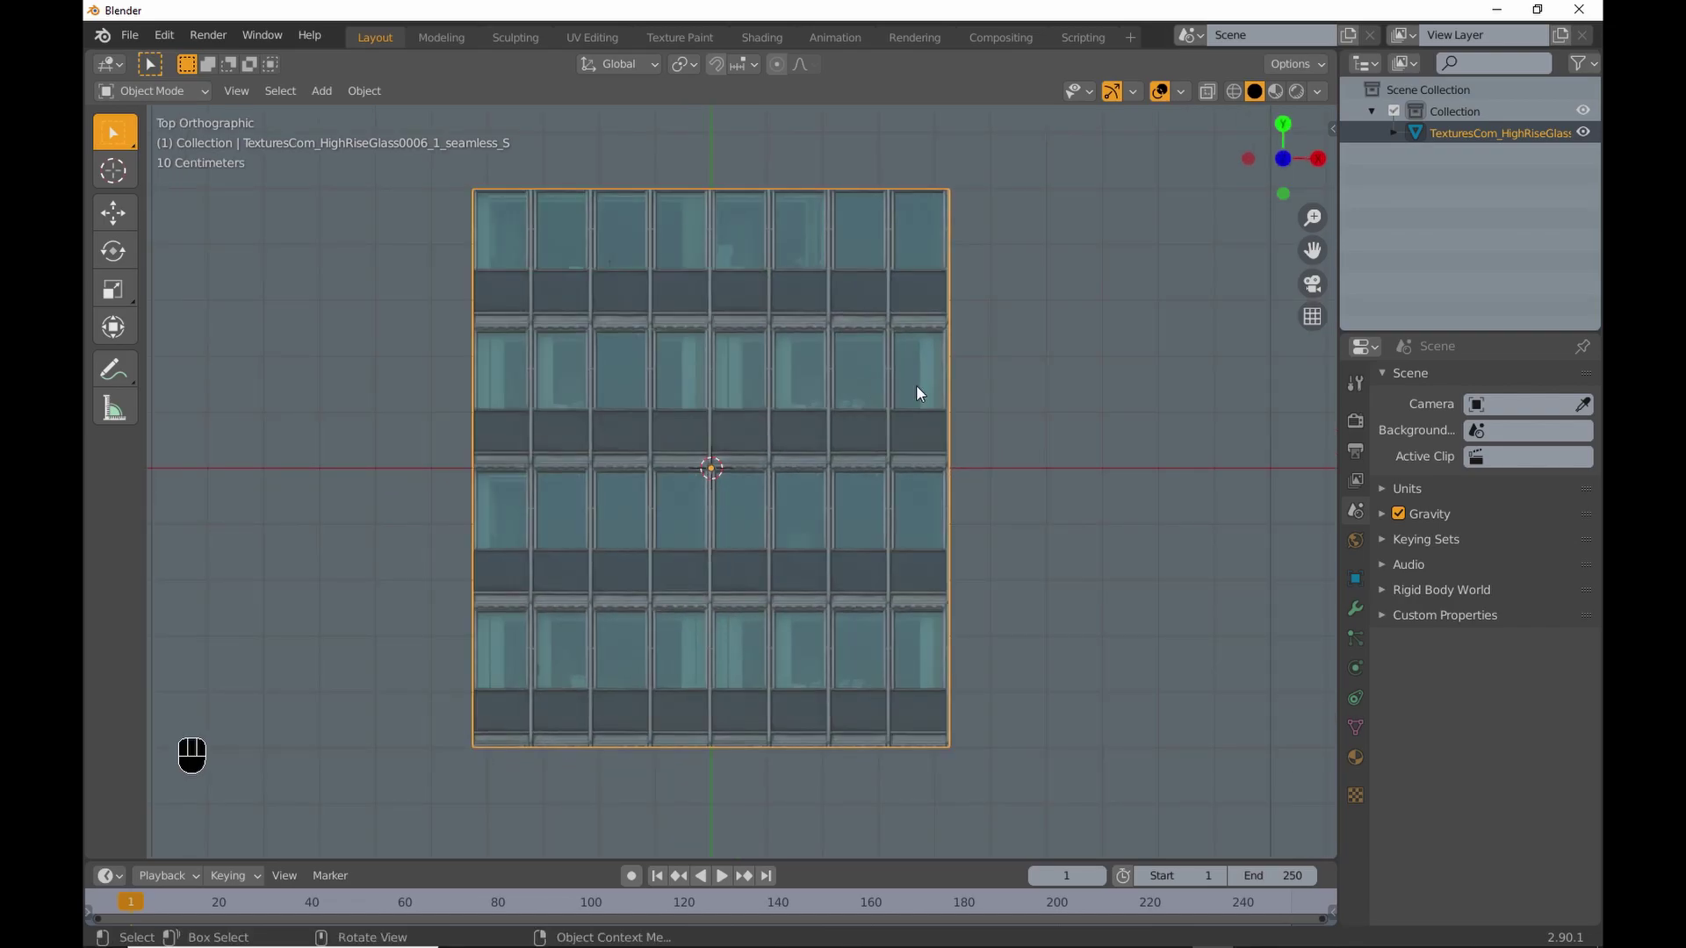
# Lower the facade image plane slightly, to a Z location of about -0.024 m.
pyautogui.click(1356, 576)
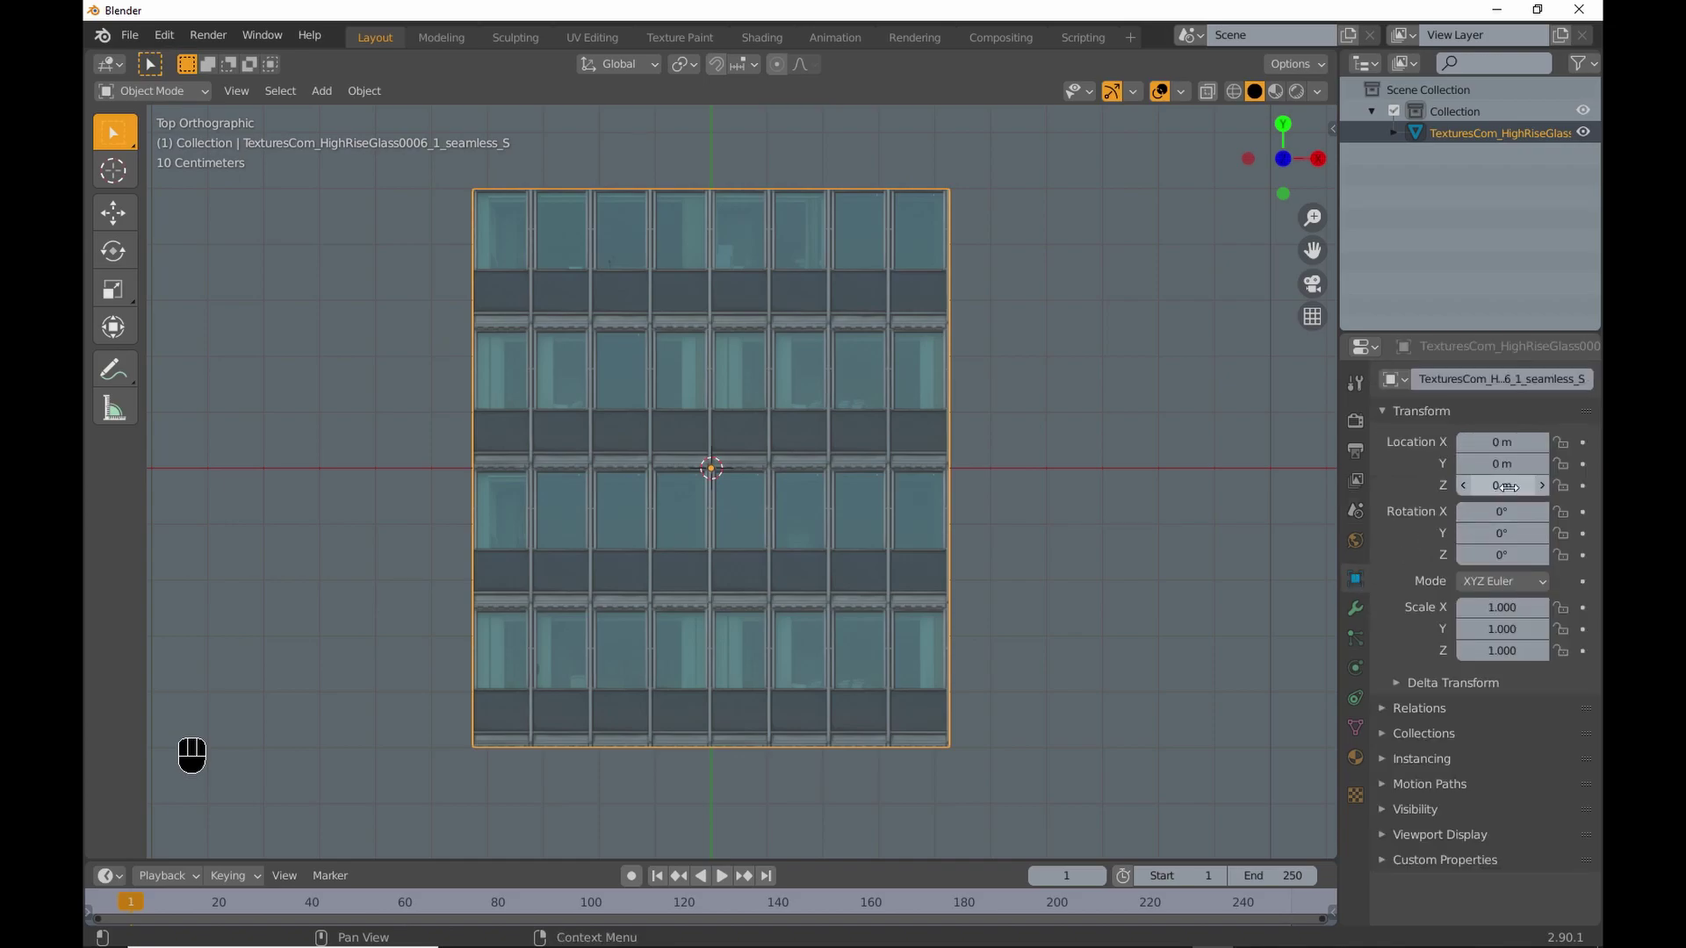
pyautogui.press('i')
pyautogui.press('shift')
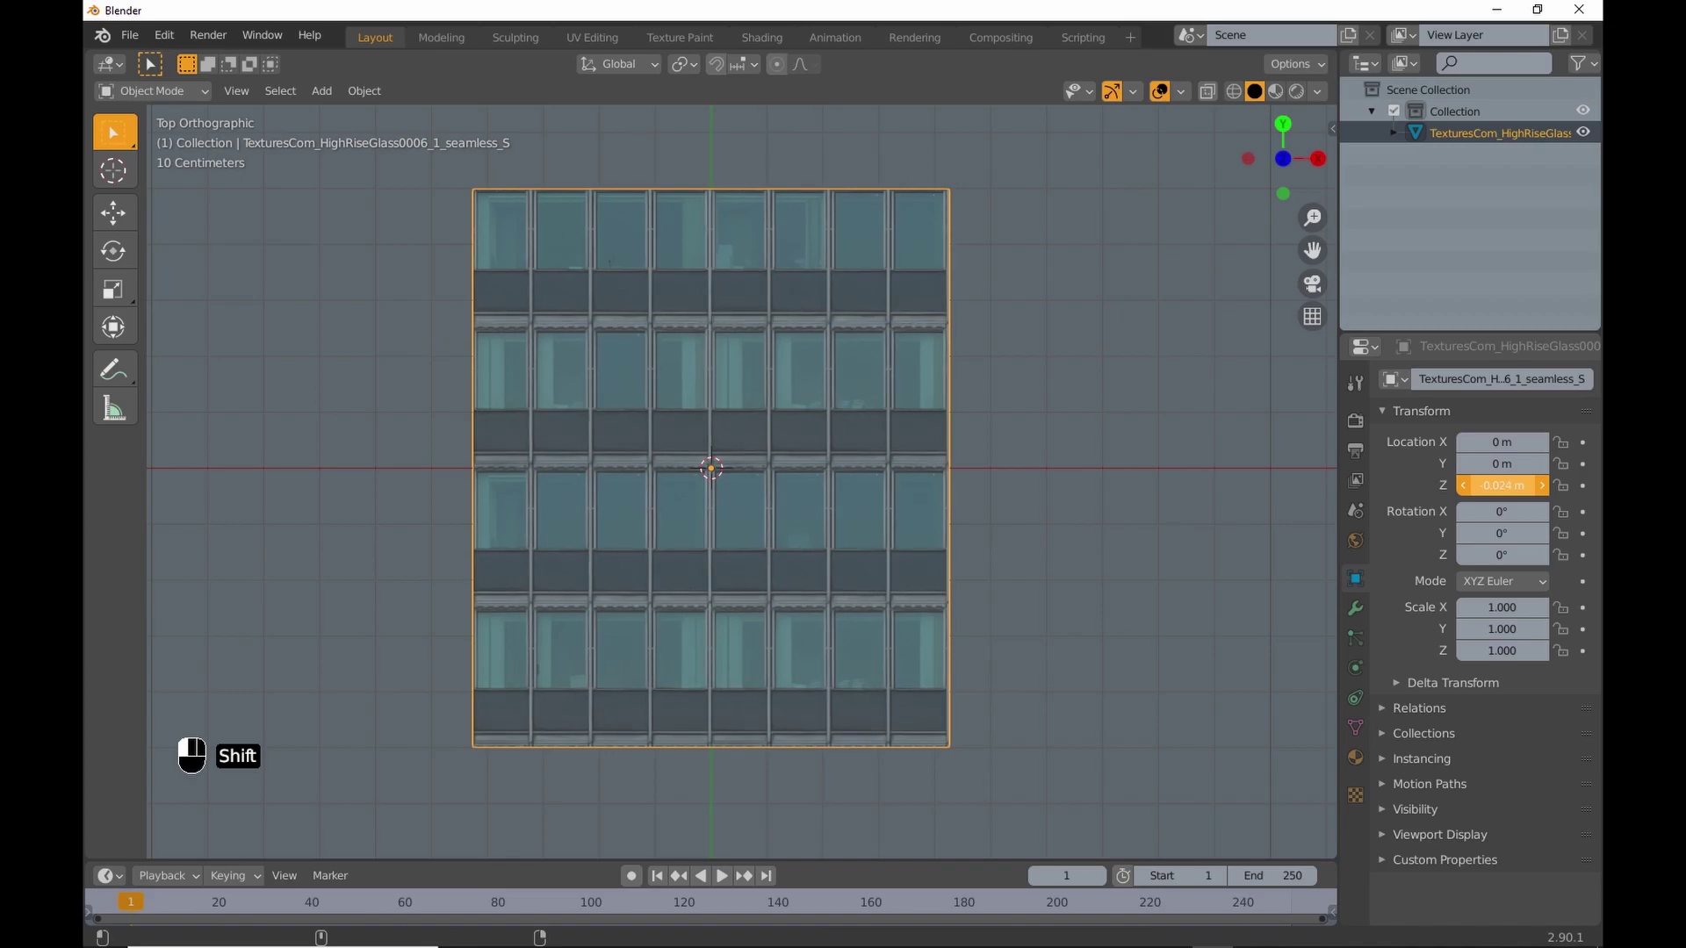
pyautogui.hotkey('alt', 'i')
# Add a mesh plane at the origin and scale it down uniformly to about 0.064.
pyautogui.hotkey('shift', 'a')
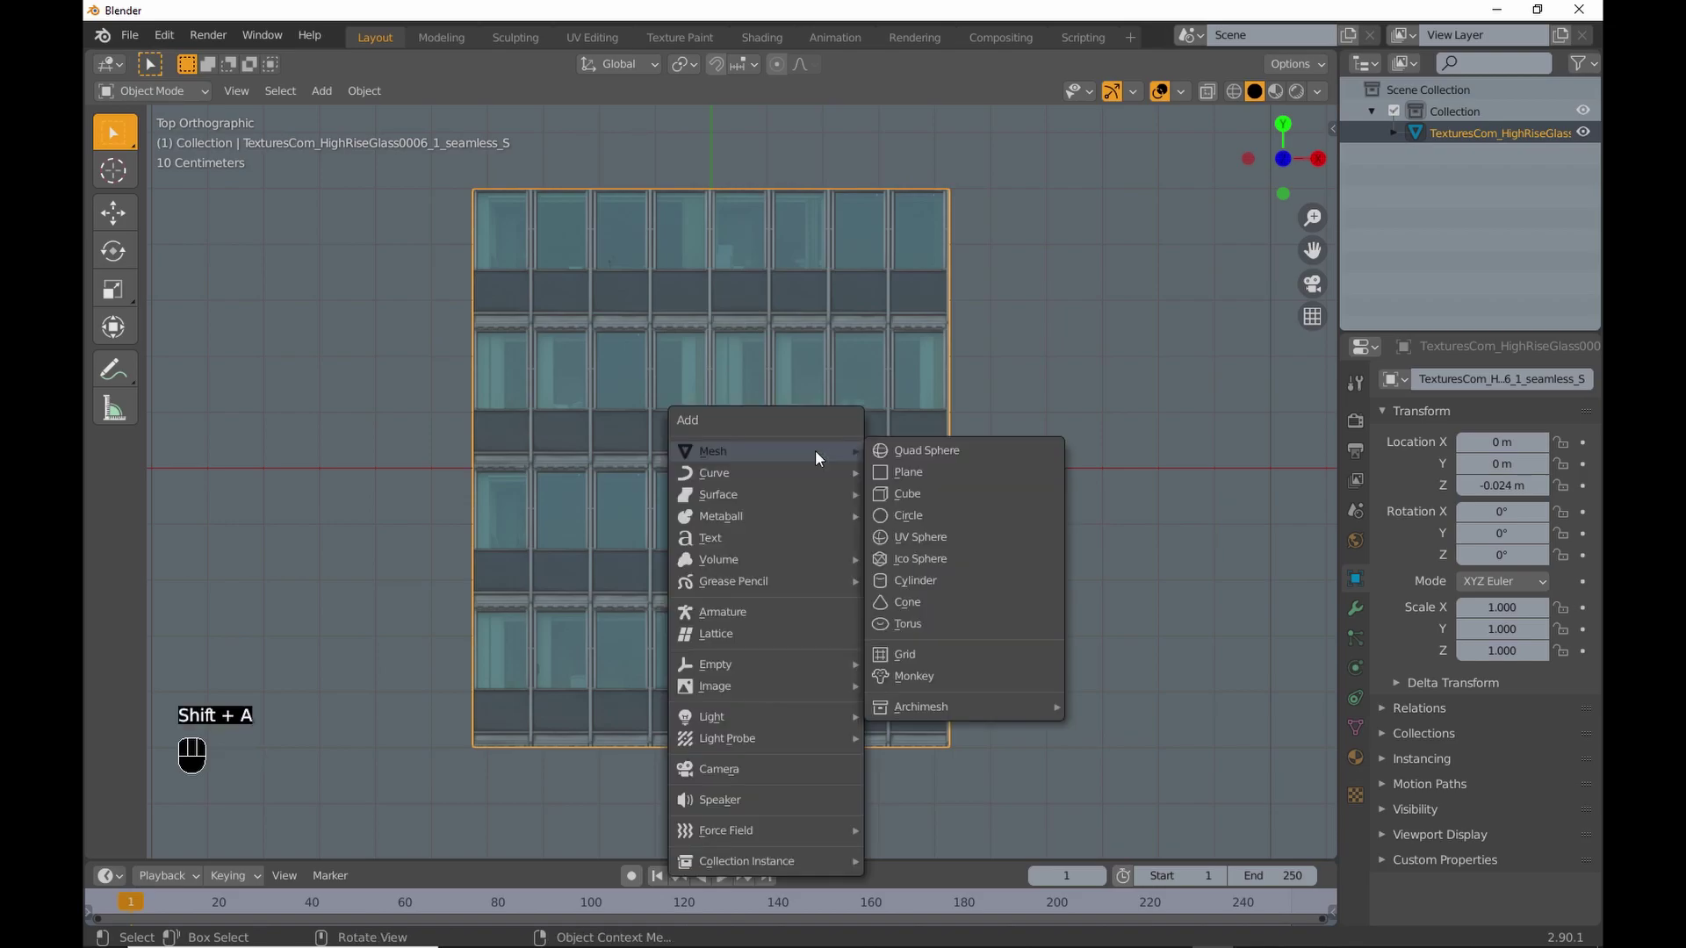
pyautogui.click(903, 476)
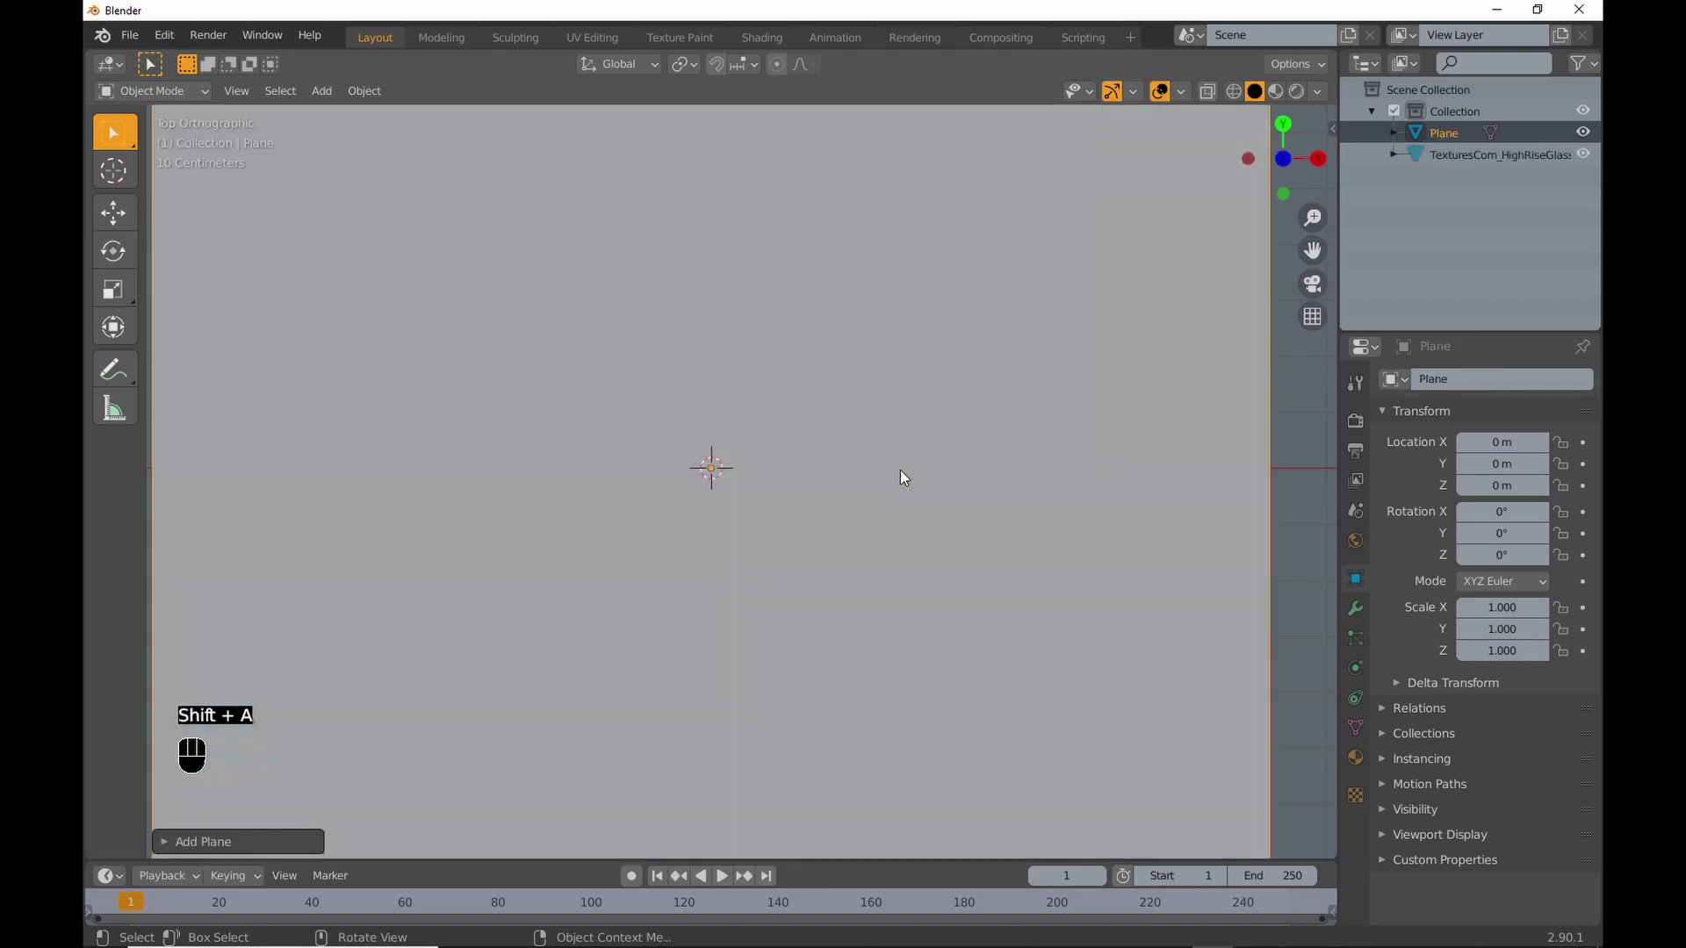
pyautogui.press('s')
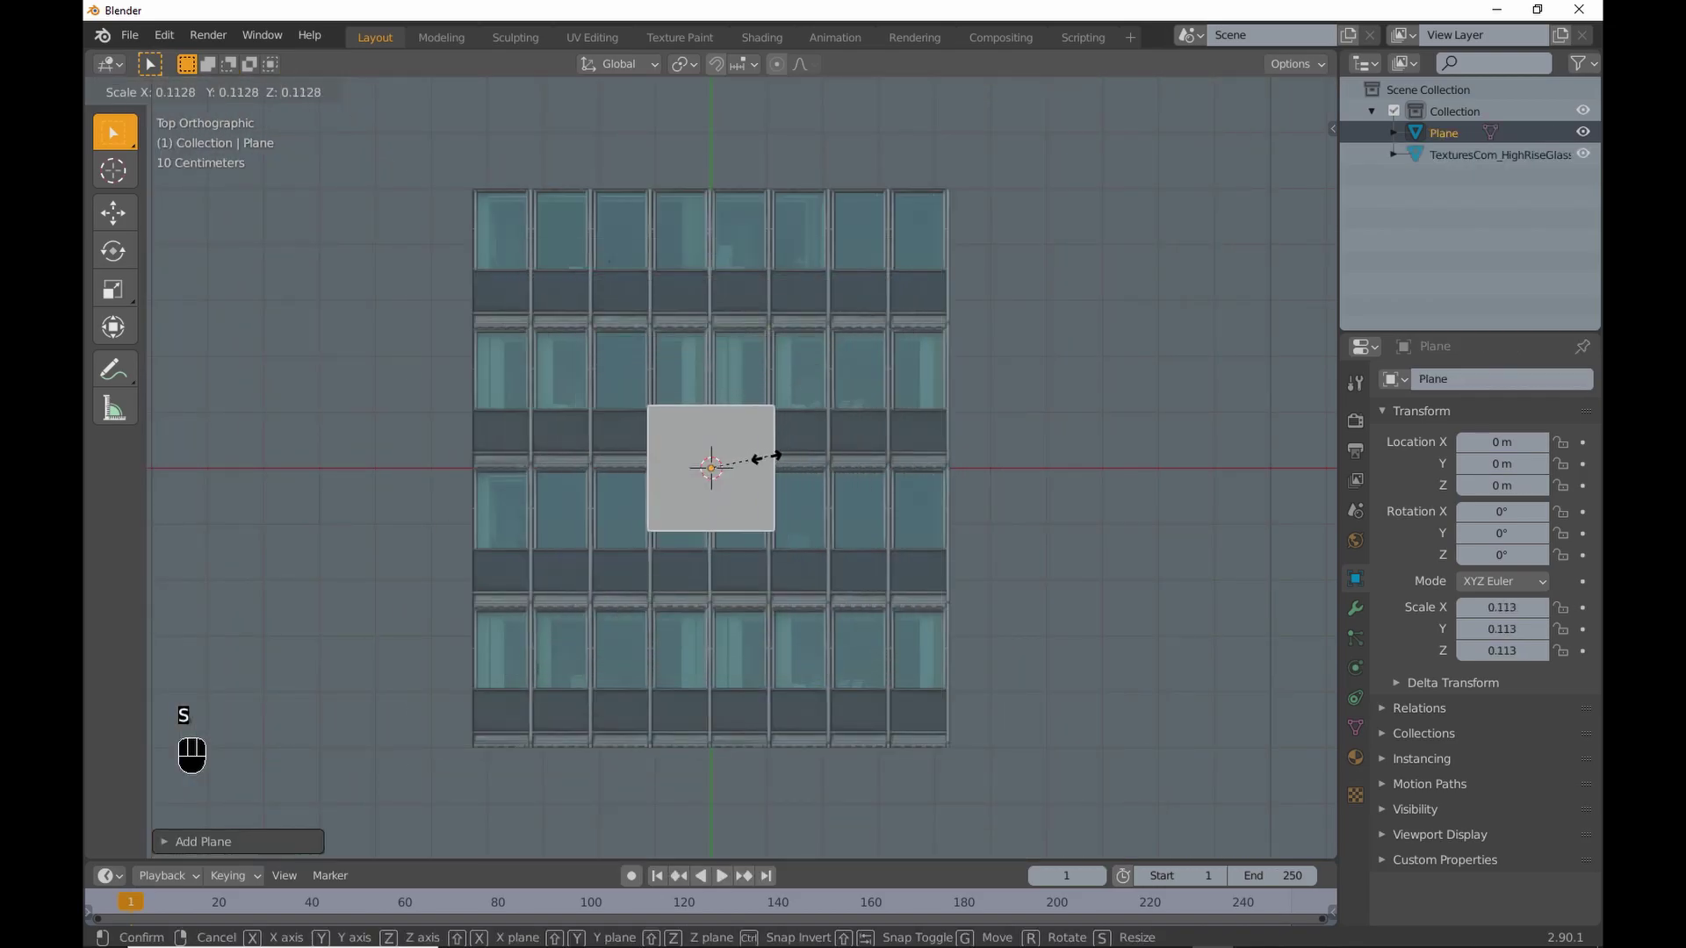
pyautogui.click(745, 466)
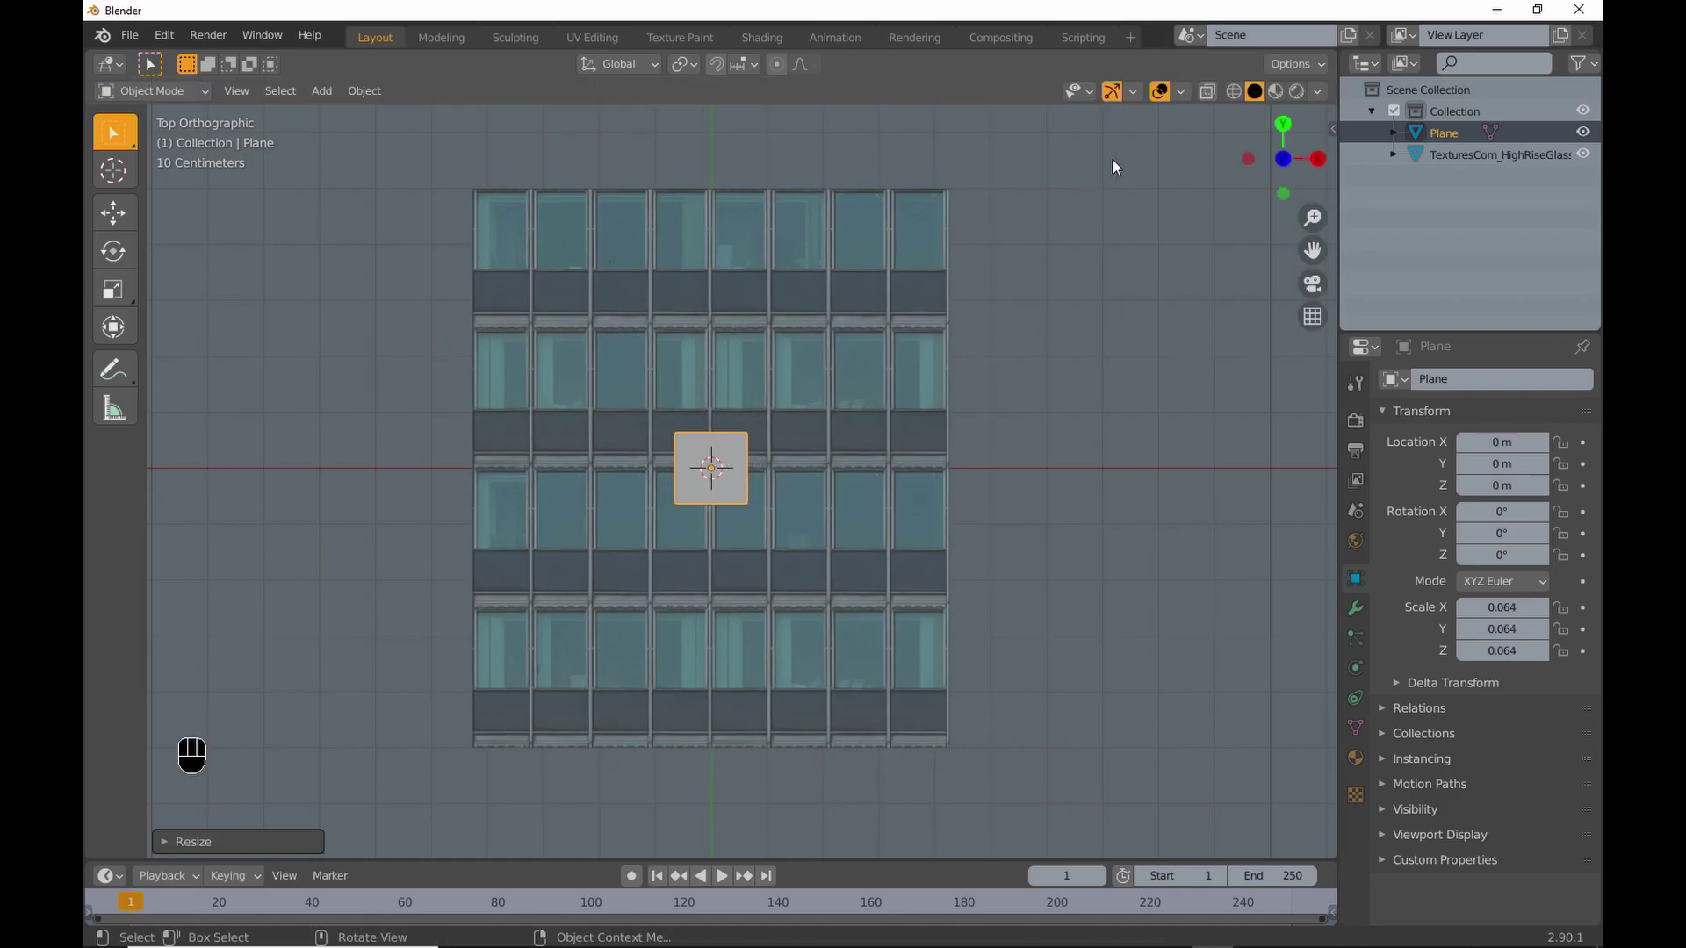
# Turn on X-ray display and move the small plane over the facade's top-left window, to about X -0.352 m, Y 0.428 m.
pyautogui.click(1207, 93)
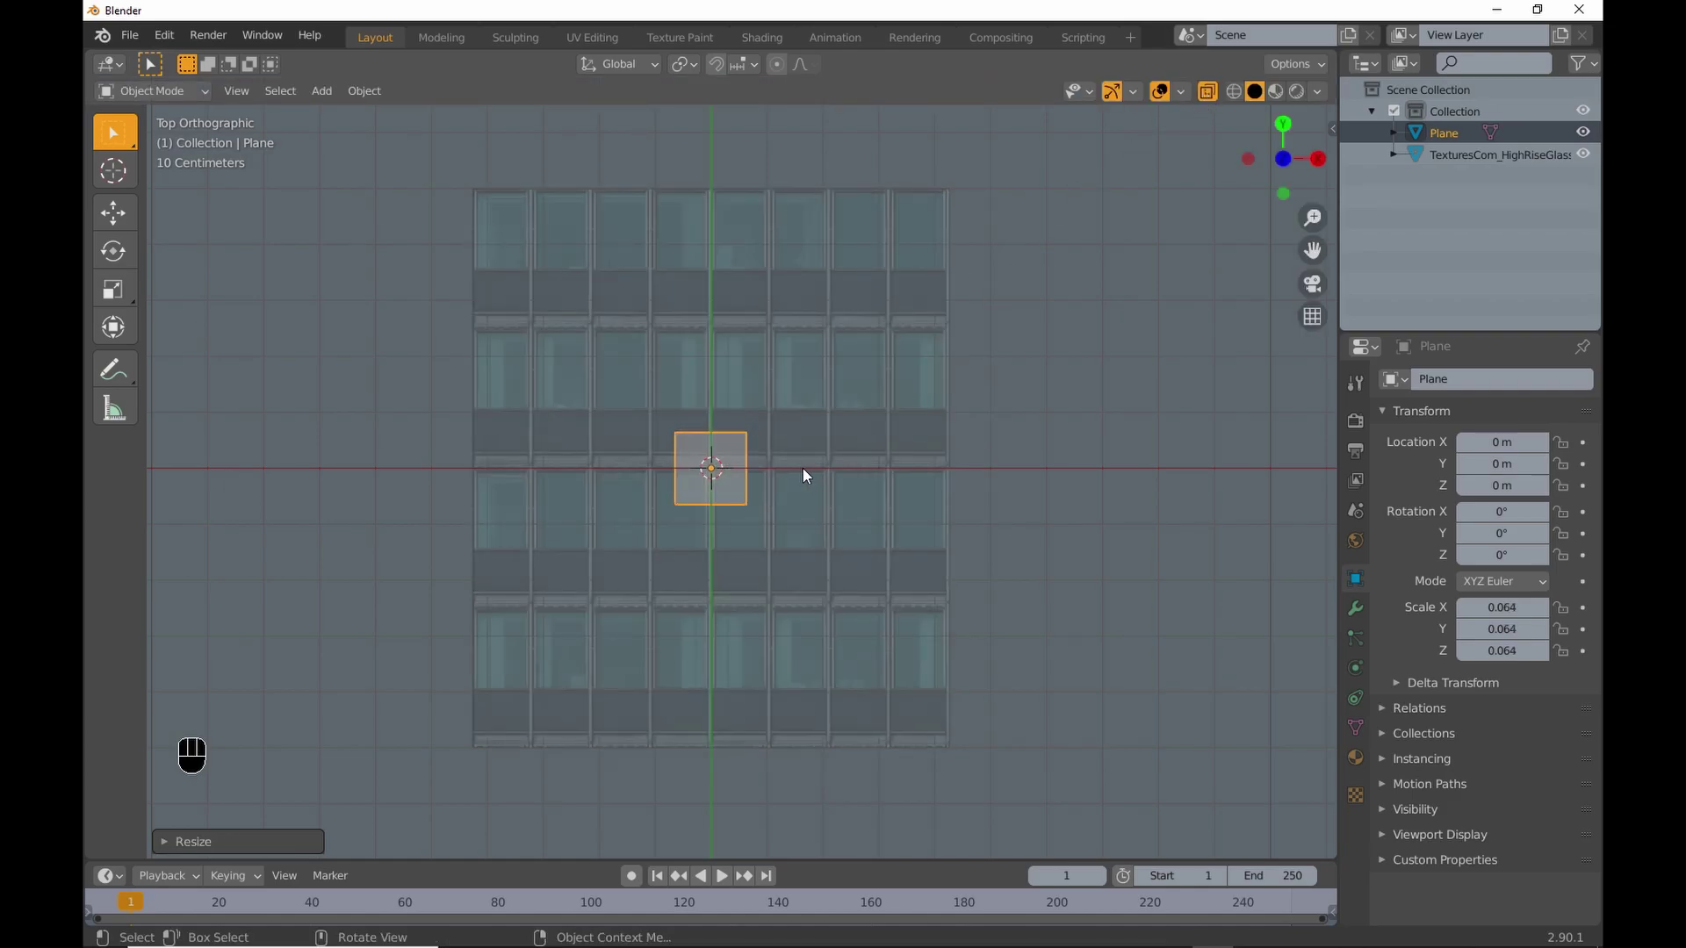
pyautogui.scroll(2, 803, 468)
pyautogui.keyDown('shift'); pyautogui.moveTo(792, 466); pyautogui.dragTo(972, 577, button='middle'); pyautogui.keyUp('shift')
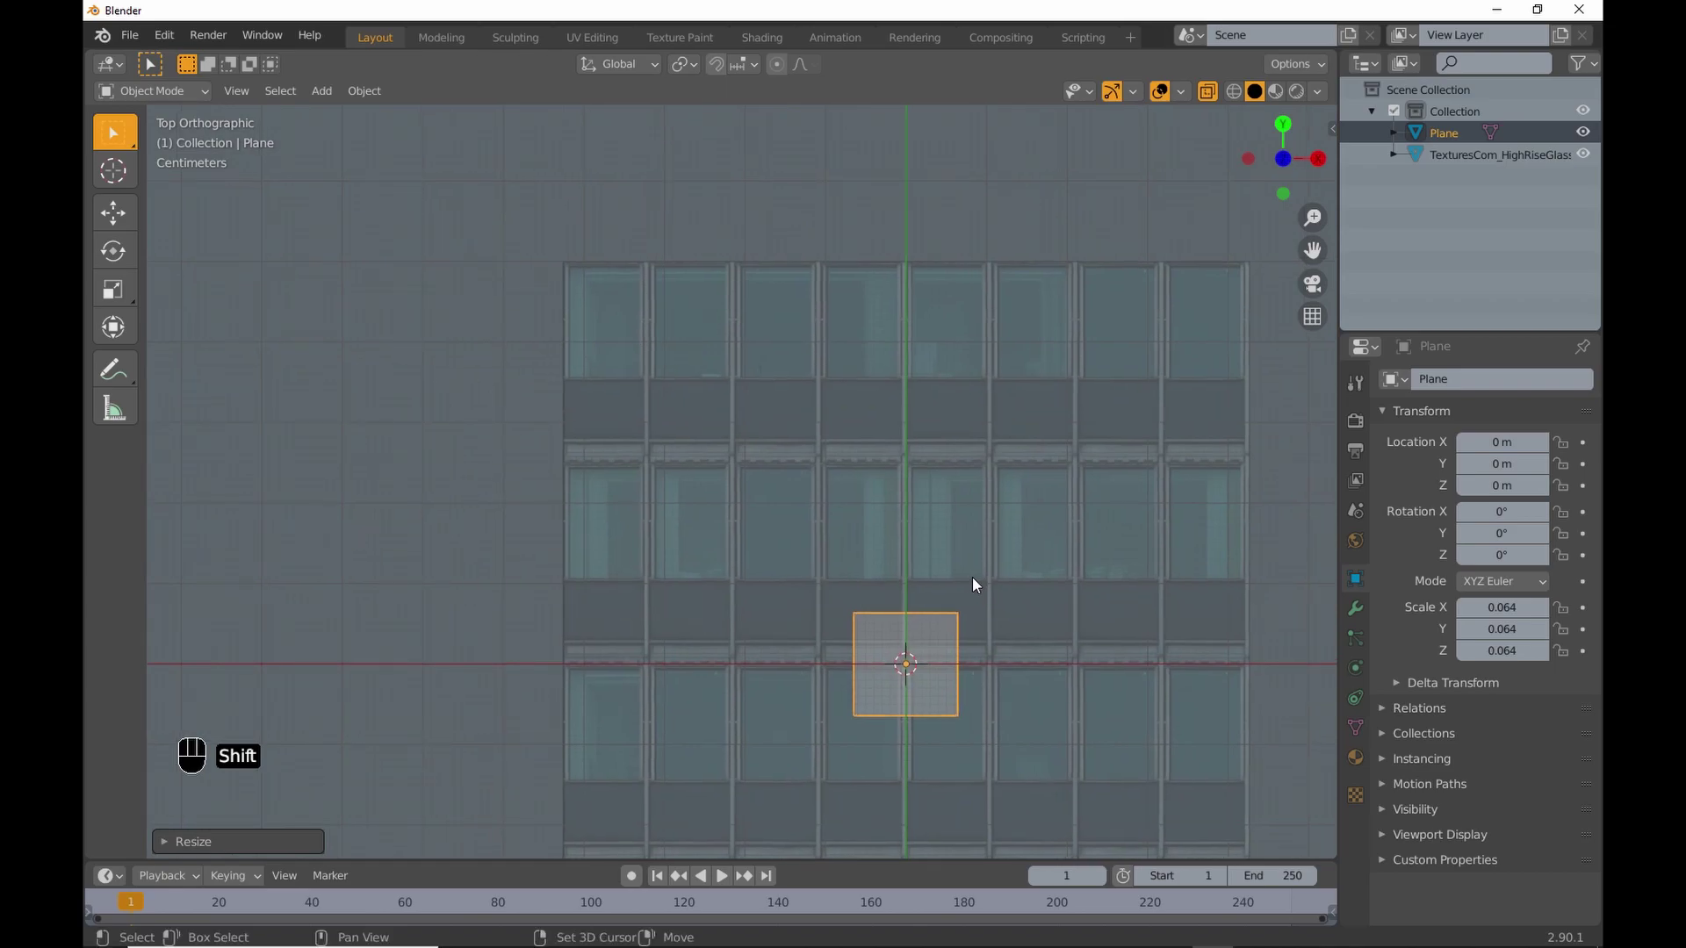
pyautogui.press('g')
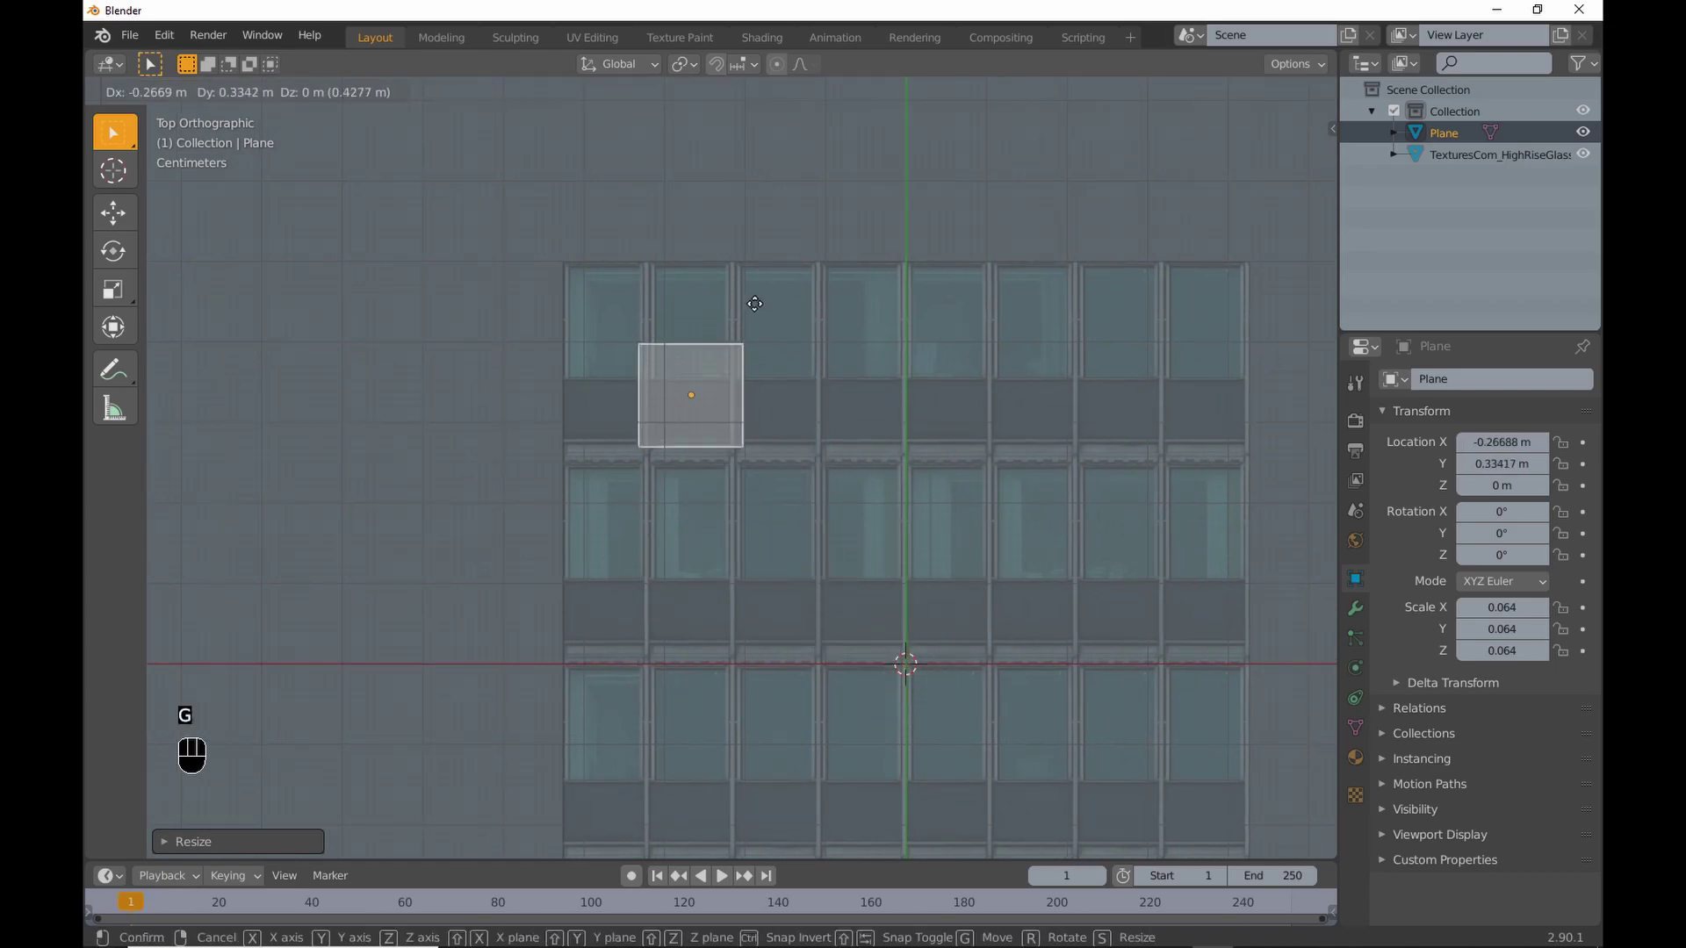
pyautogui.click(676, 237)
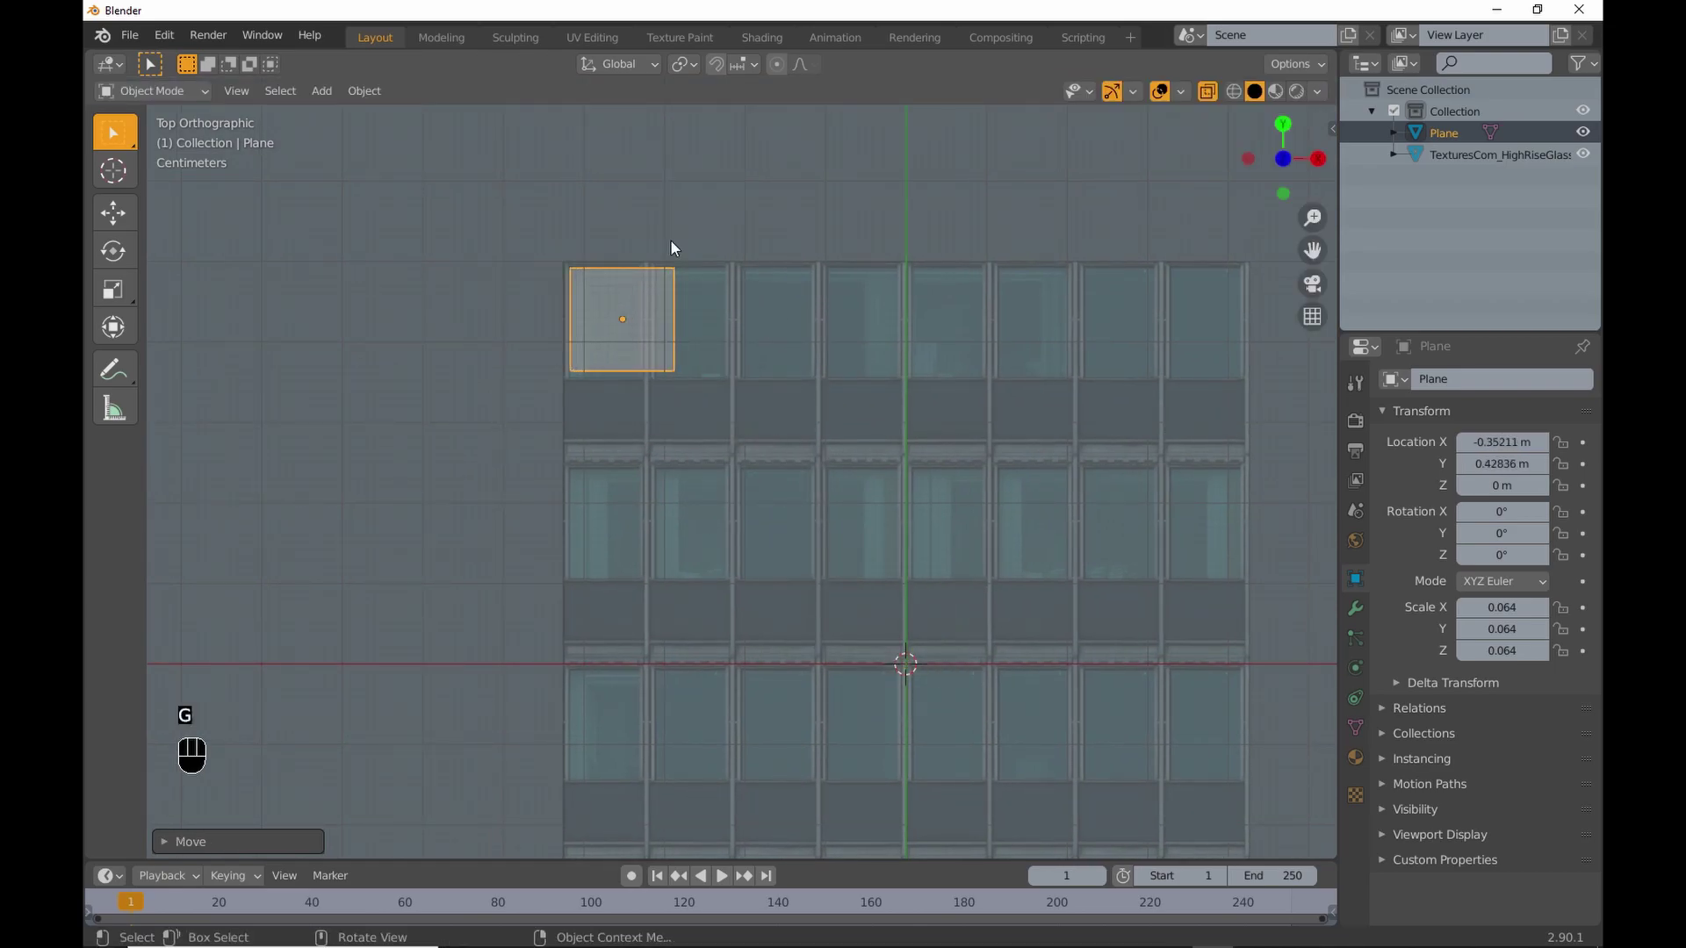
# In Edit Mode with X-ray on, move the plane's right edge inward to line up with the right side of the top-left window.
pyautogui.scroll(3, 640, 257)
pyautogui.keyDown('shift'); pyautogui.moveTo(641, 256); pyautogui.dragTo(867, 520, button='middle'); pyautogui.keyUp('shift')
pyautogui.press('Tab')
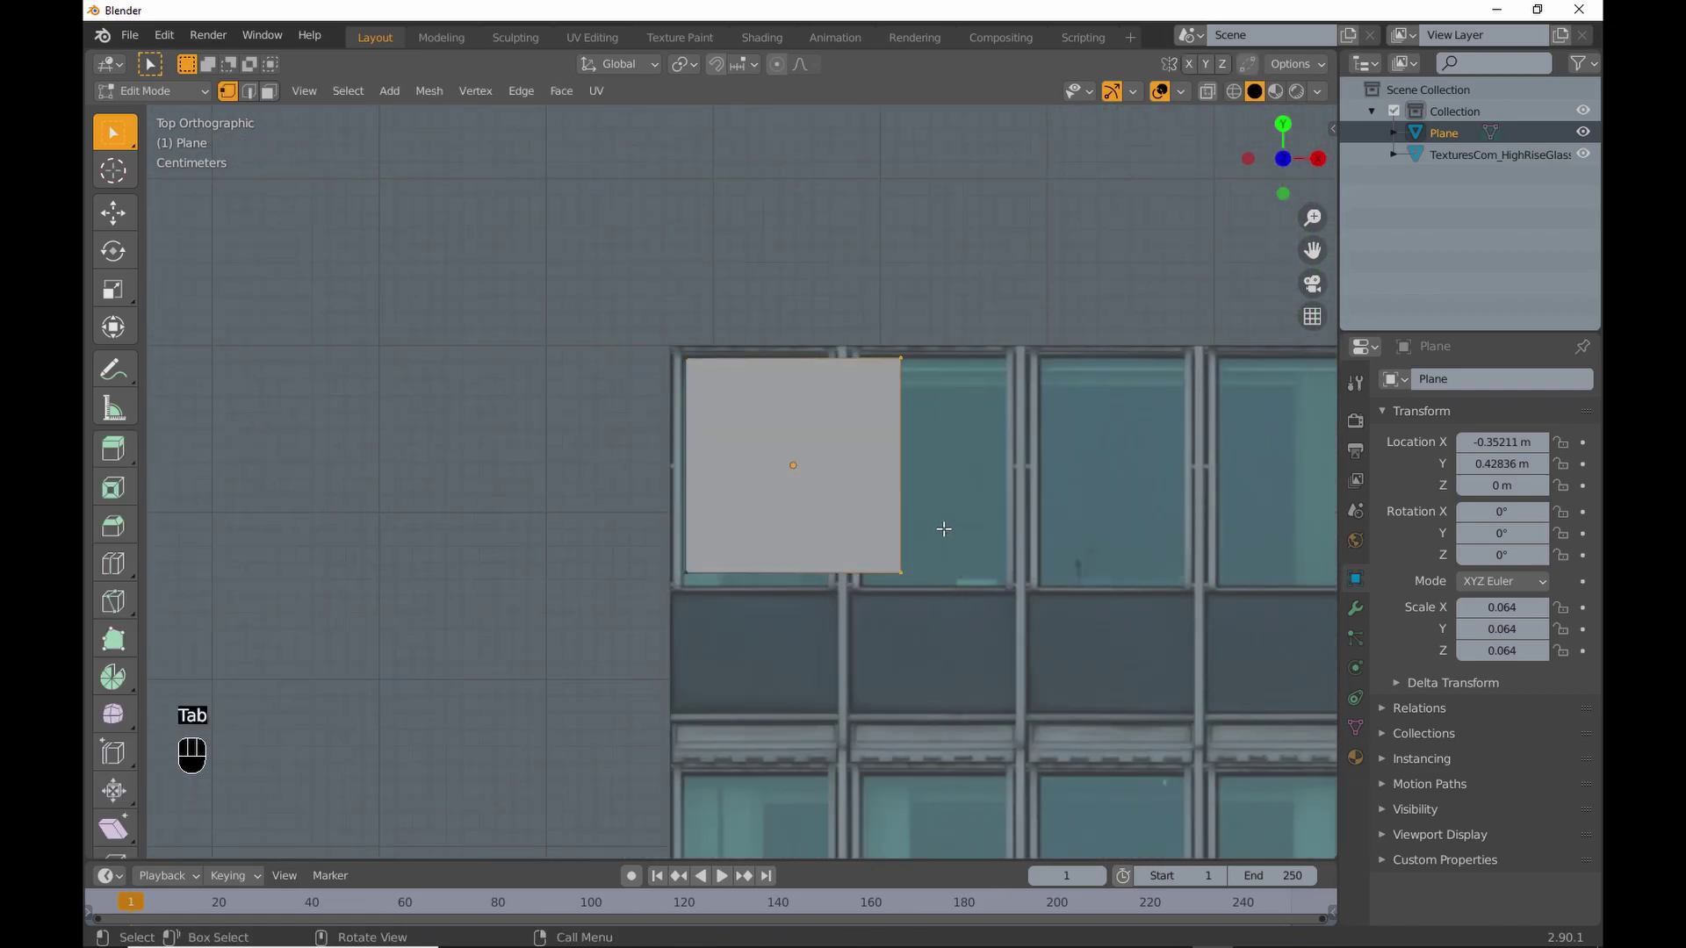
pyautogui.click(1208, 91)
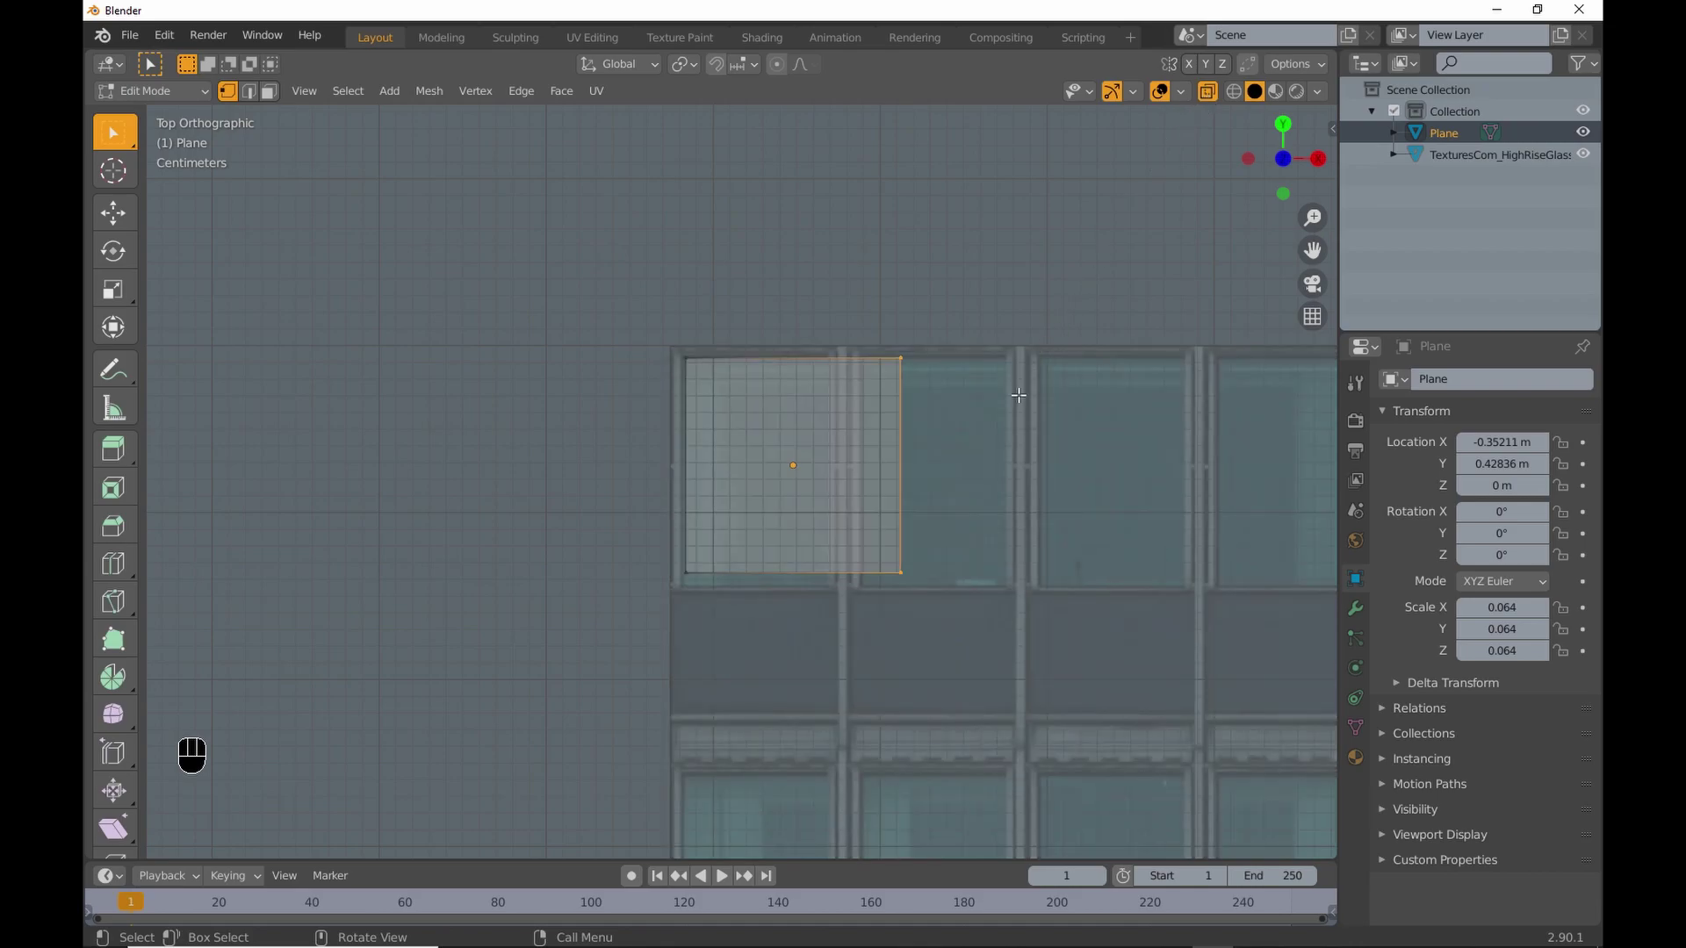
pyautogui.hotkey('alt', 'space')
pyautogui.hotkey('alt', 'space')
pyautogui.hotkey('alt', 'space')
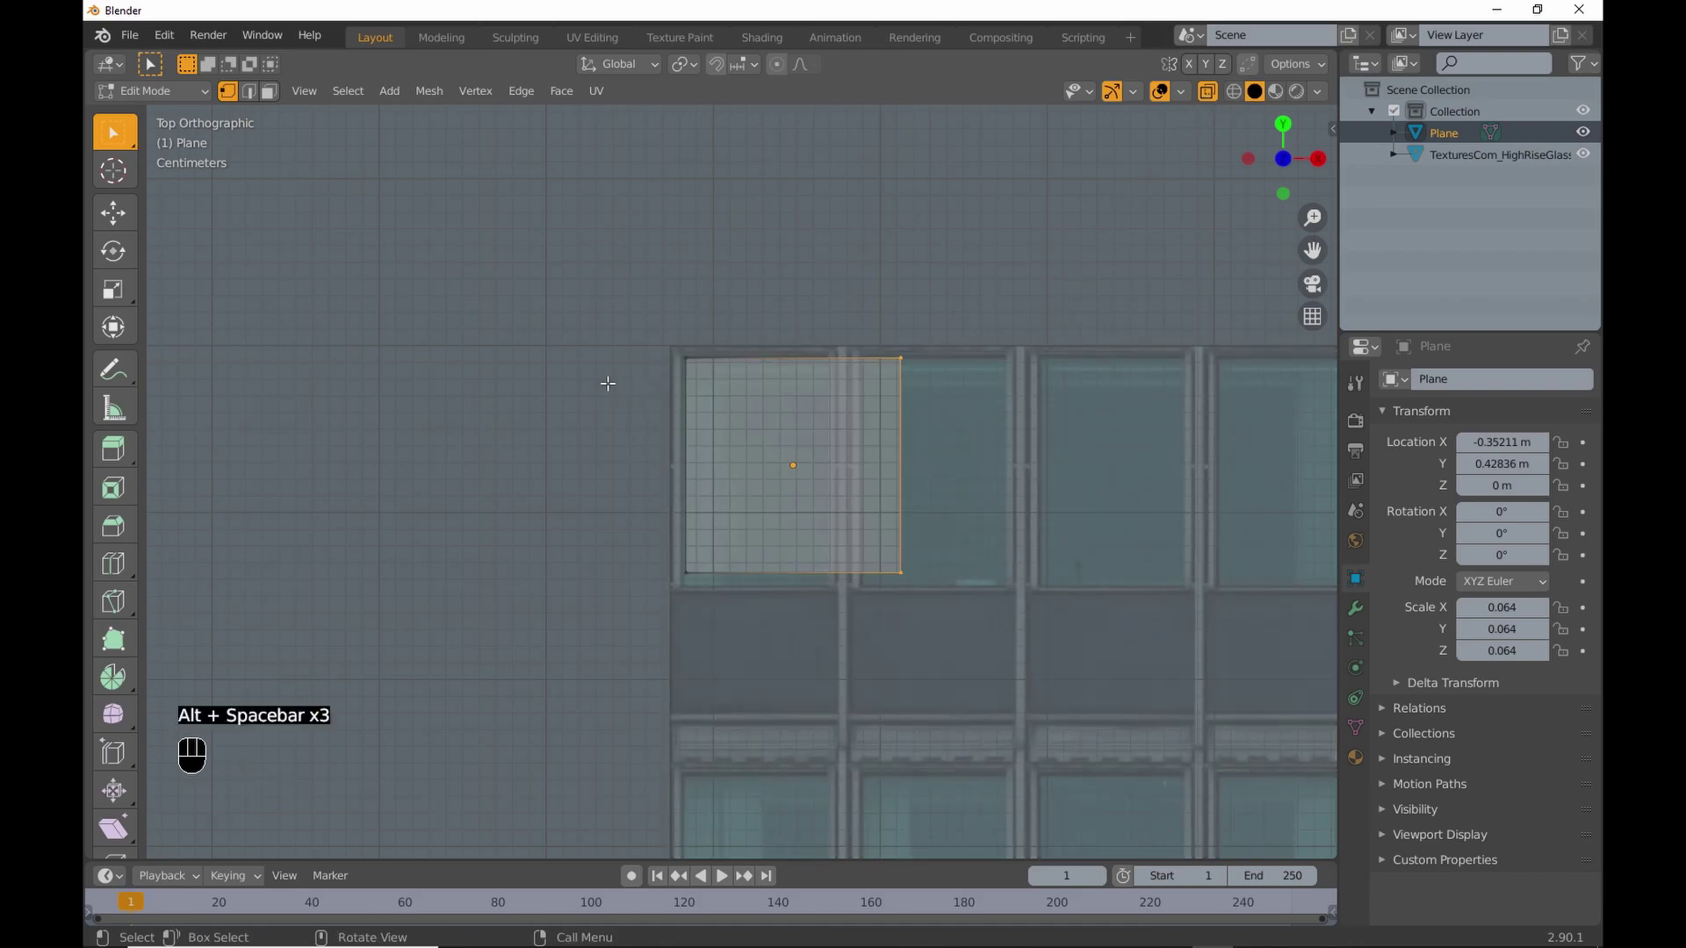
pyautogui.click(123, 213)
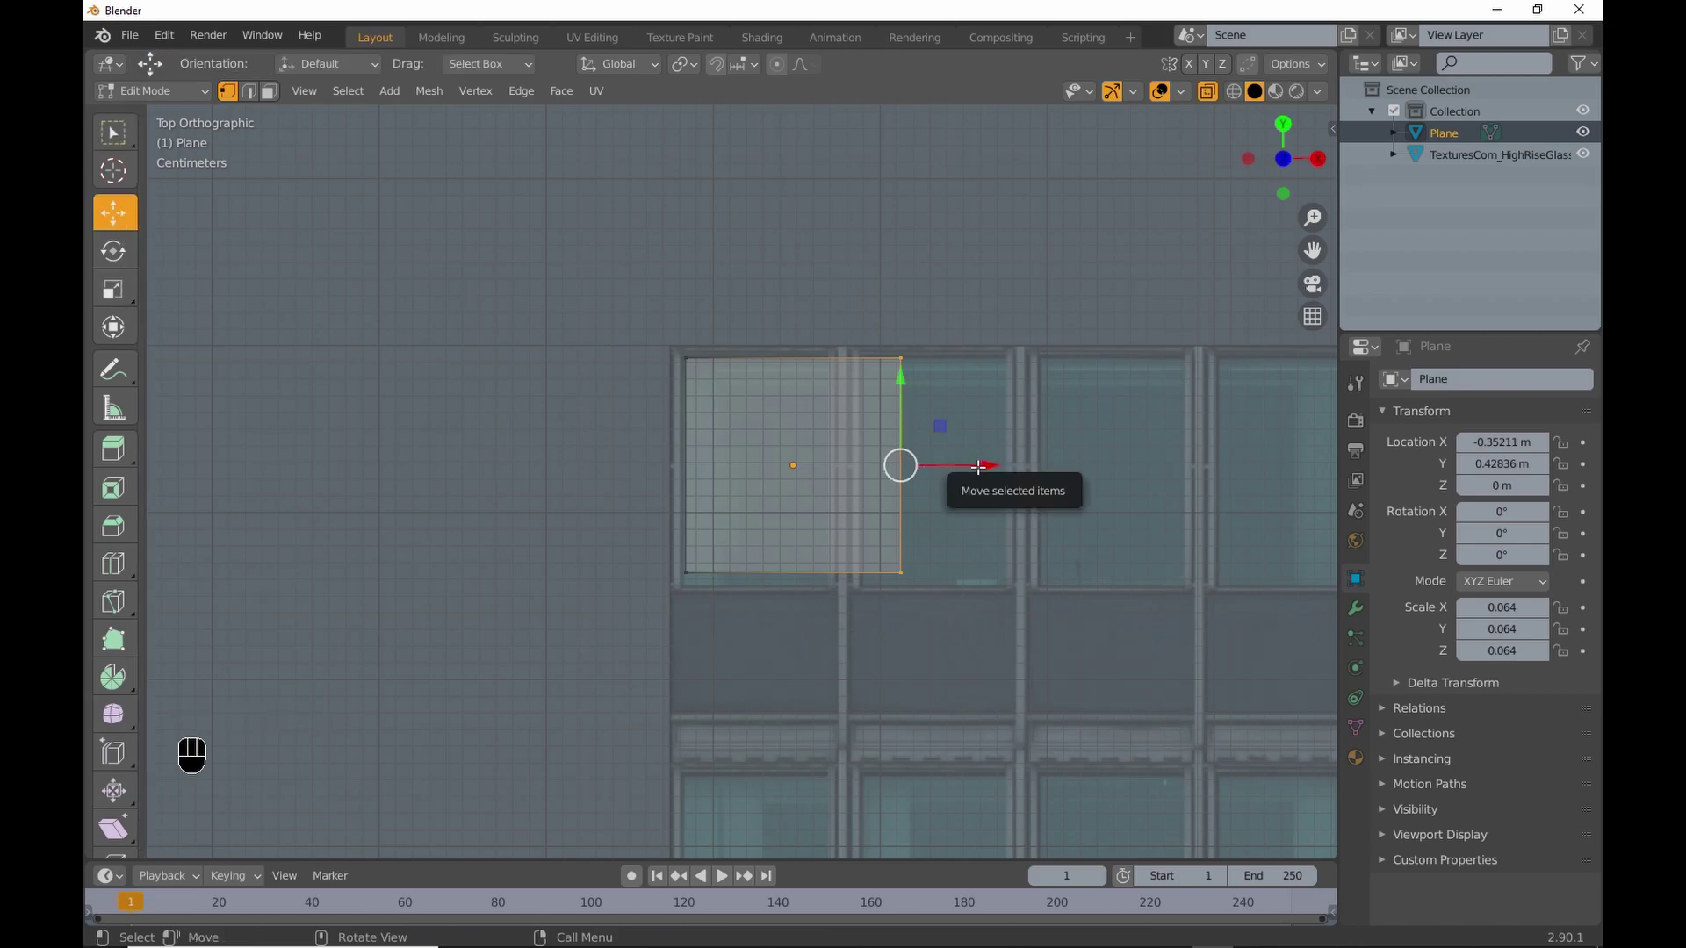
pyautogui.moveTo(979, 463); pyautogui.dragTo(905, 462)
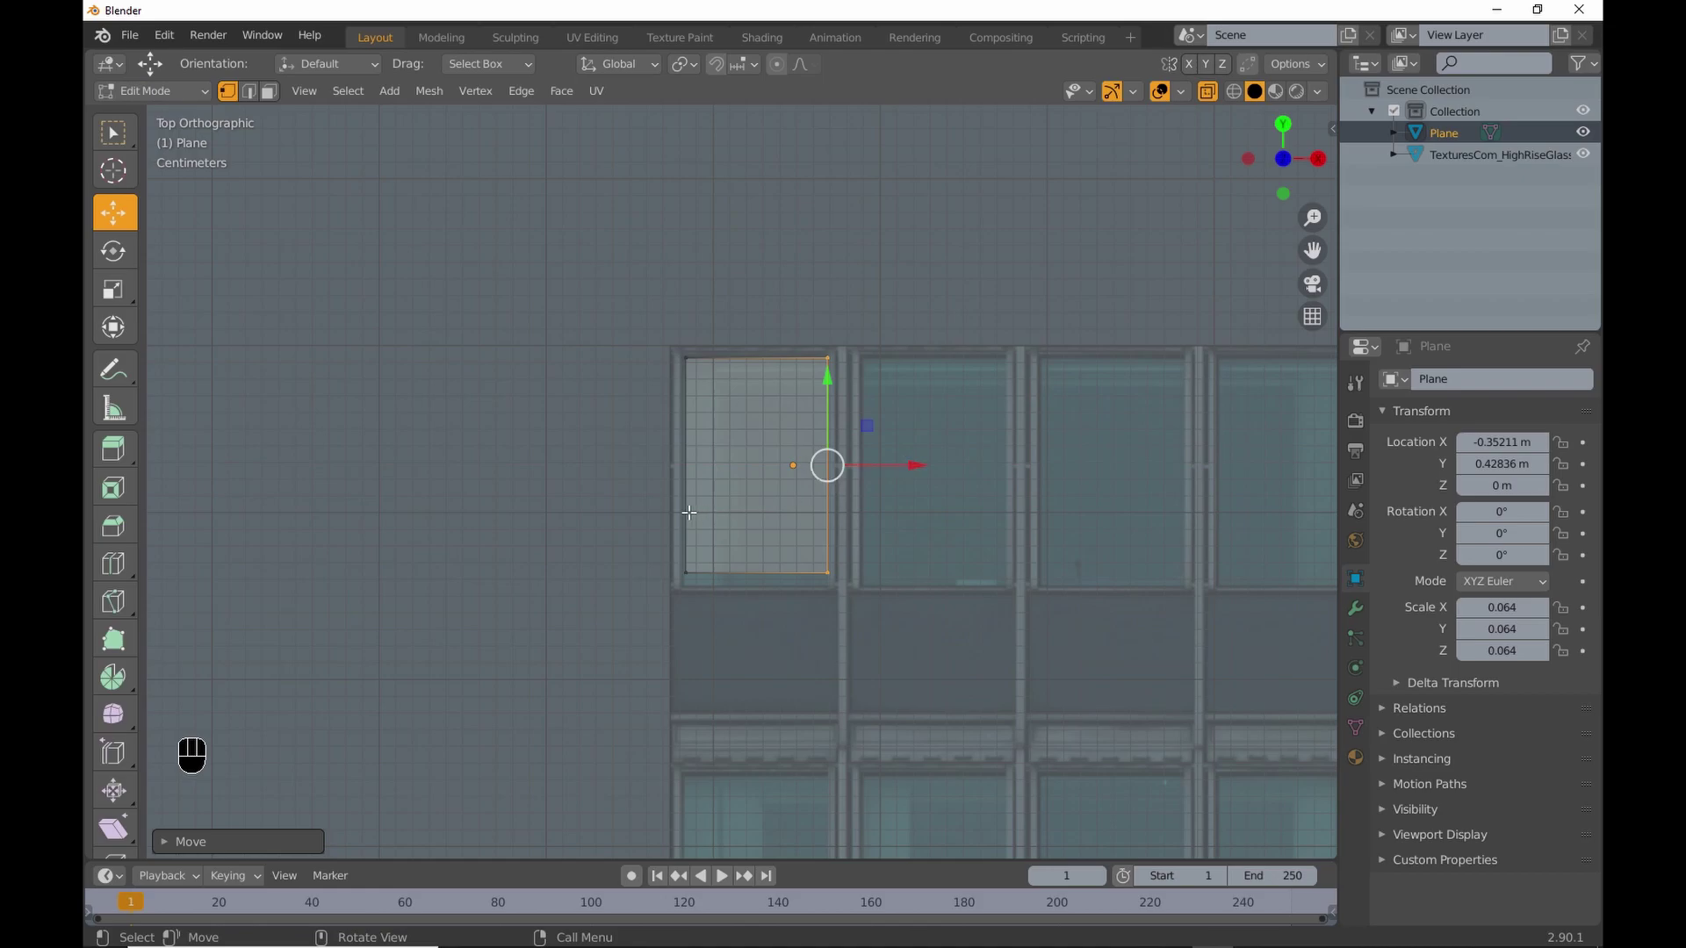
# Align the plane's bottom and left edges with the window's glass borders, and return to Object Mode.
pyautogui.click(752, 572)
pyautogui.moveTo(754, 486); pyautogui.dragTo(755, 498)
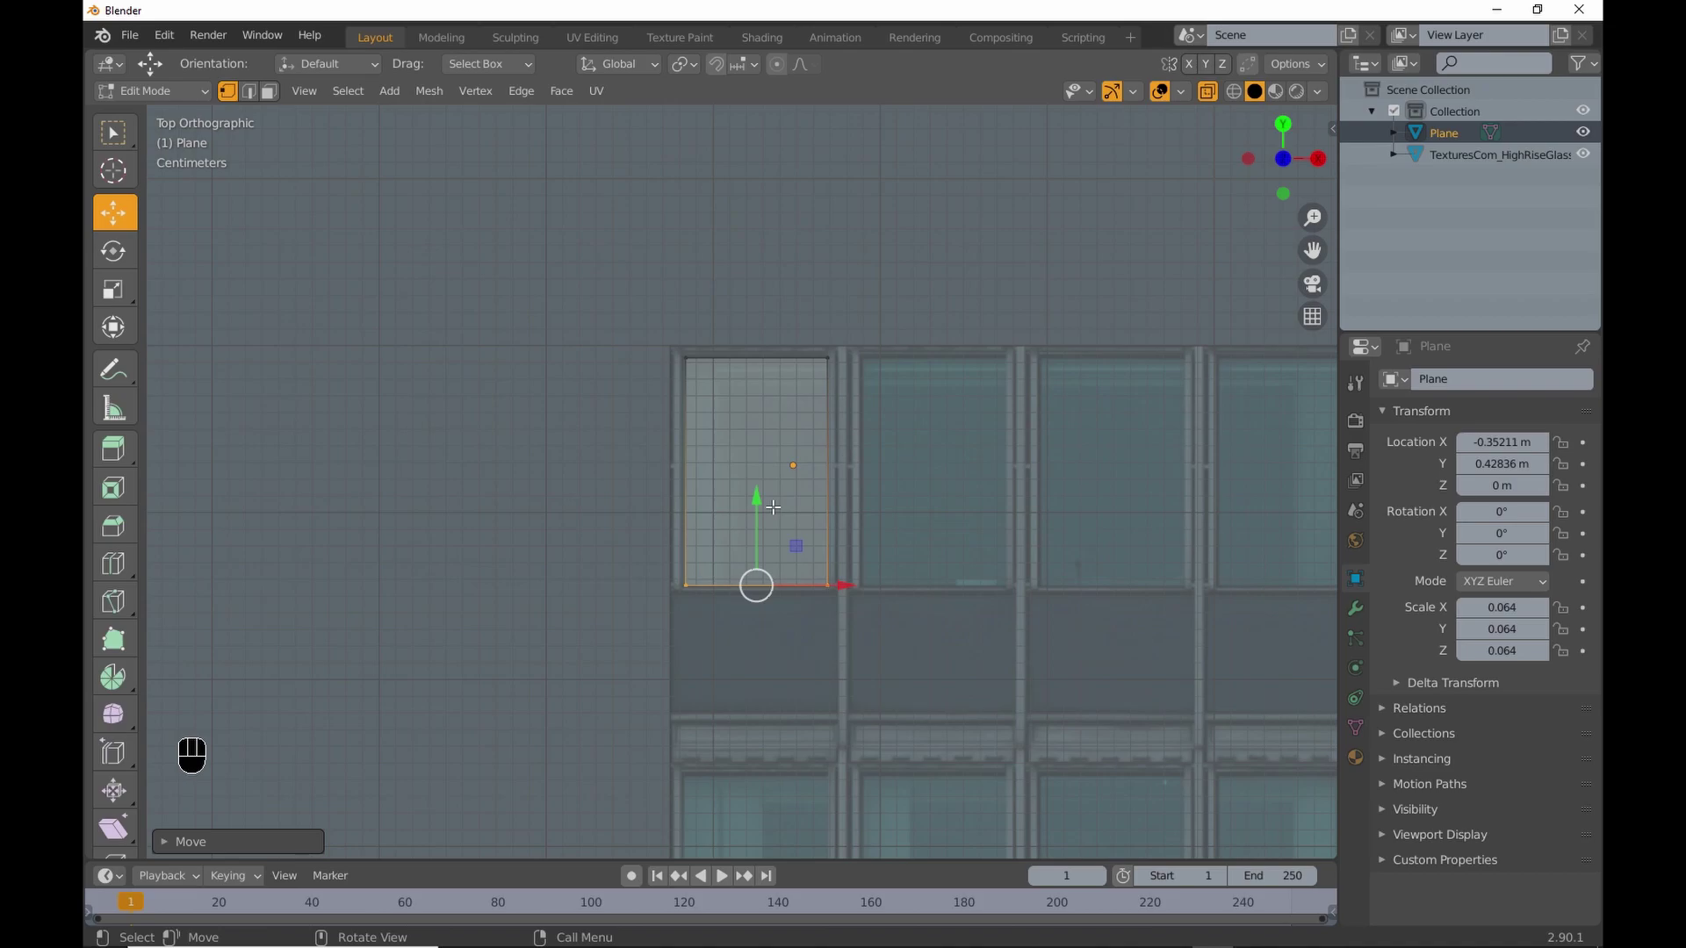
pyautogui.moveTo(640, 325); pyautogui.dragTo(711, 602)
pyautogui.moveTo(756, 472); pyautogui.dragTo(756, 472)
pyautogui.press('Tab')
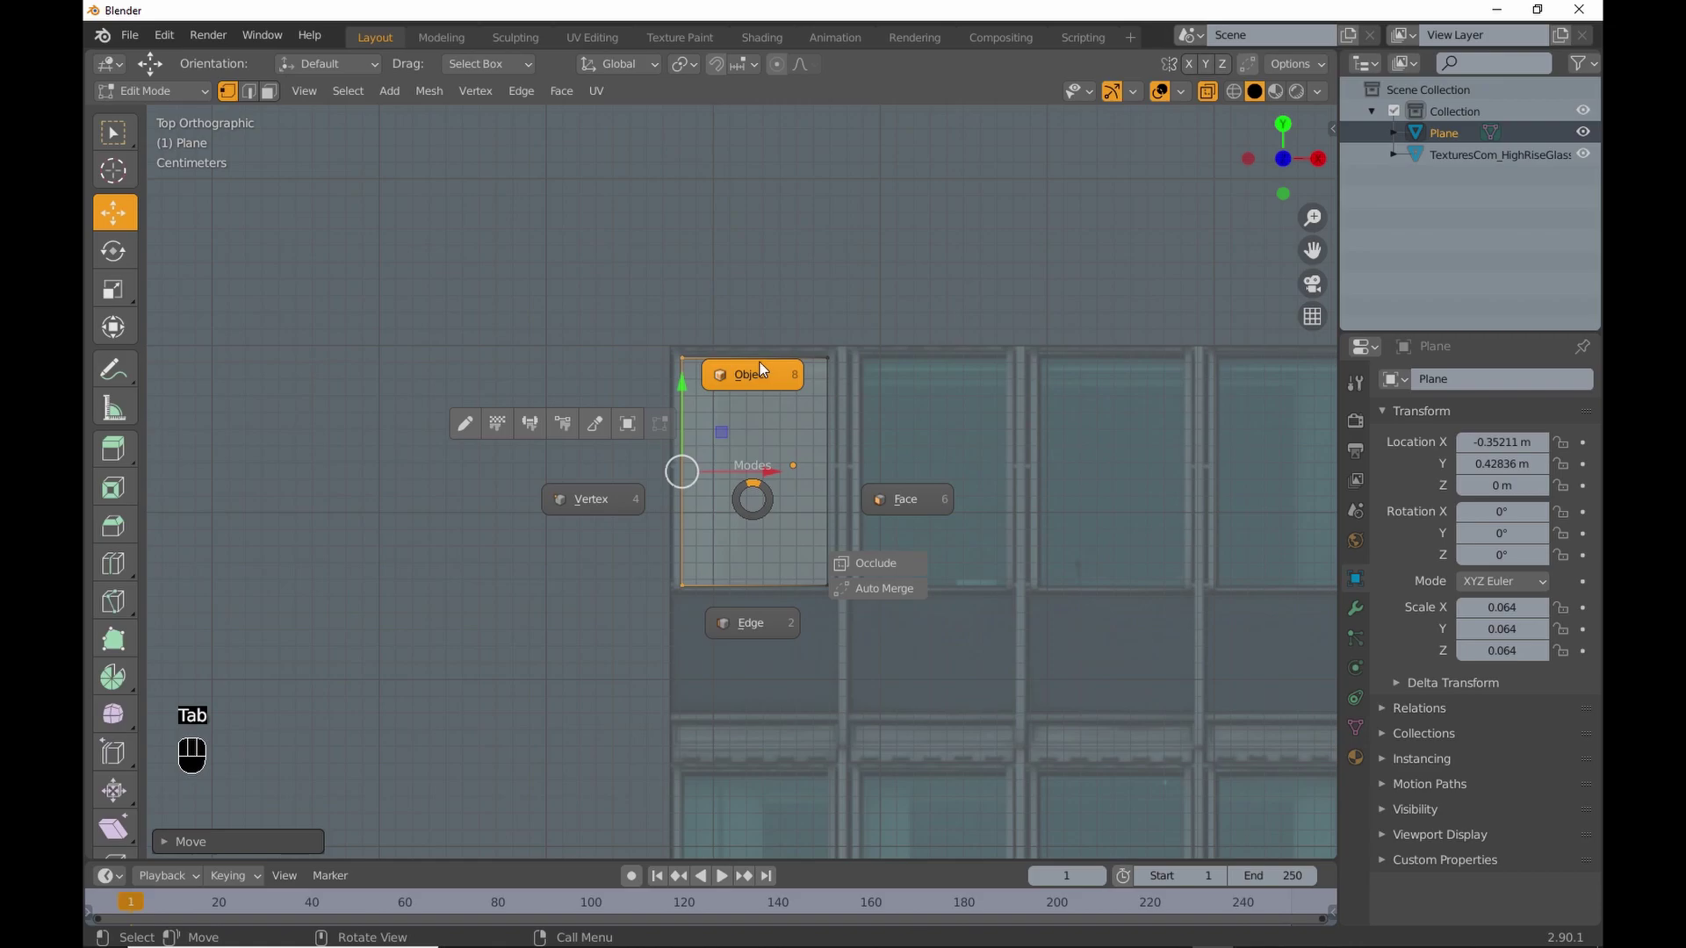
pyautogui.click(761, 362)
# Add an Array modifier to the window plane with a relative X offset of 1.230, matching the window spacing.
pyautogui.scroll(-2, 834, 413)
pyautogui.keyDown('shift'); pyautogui.moveTo(893, 445); pyautogui.dragTo(628, 386, button='middle'); pyautogui.keyUp('shift')
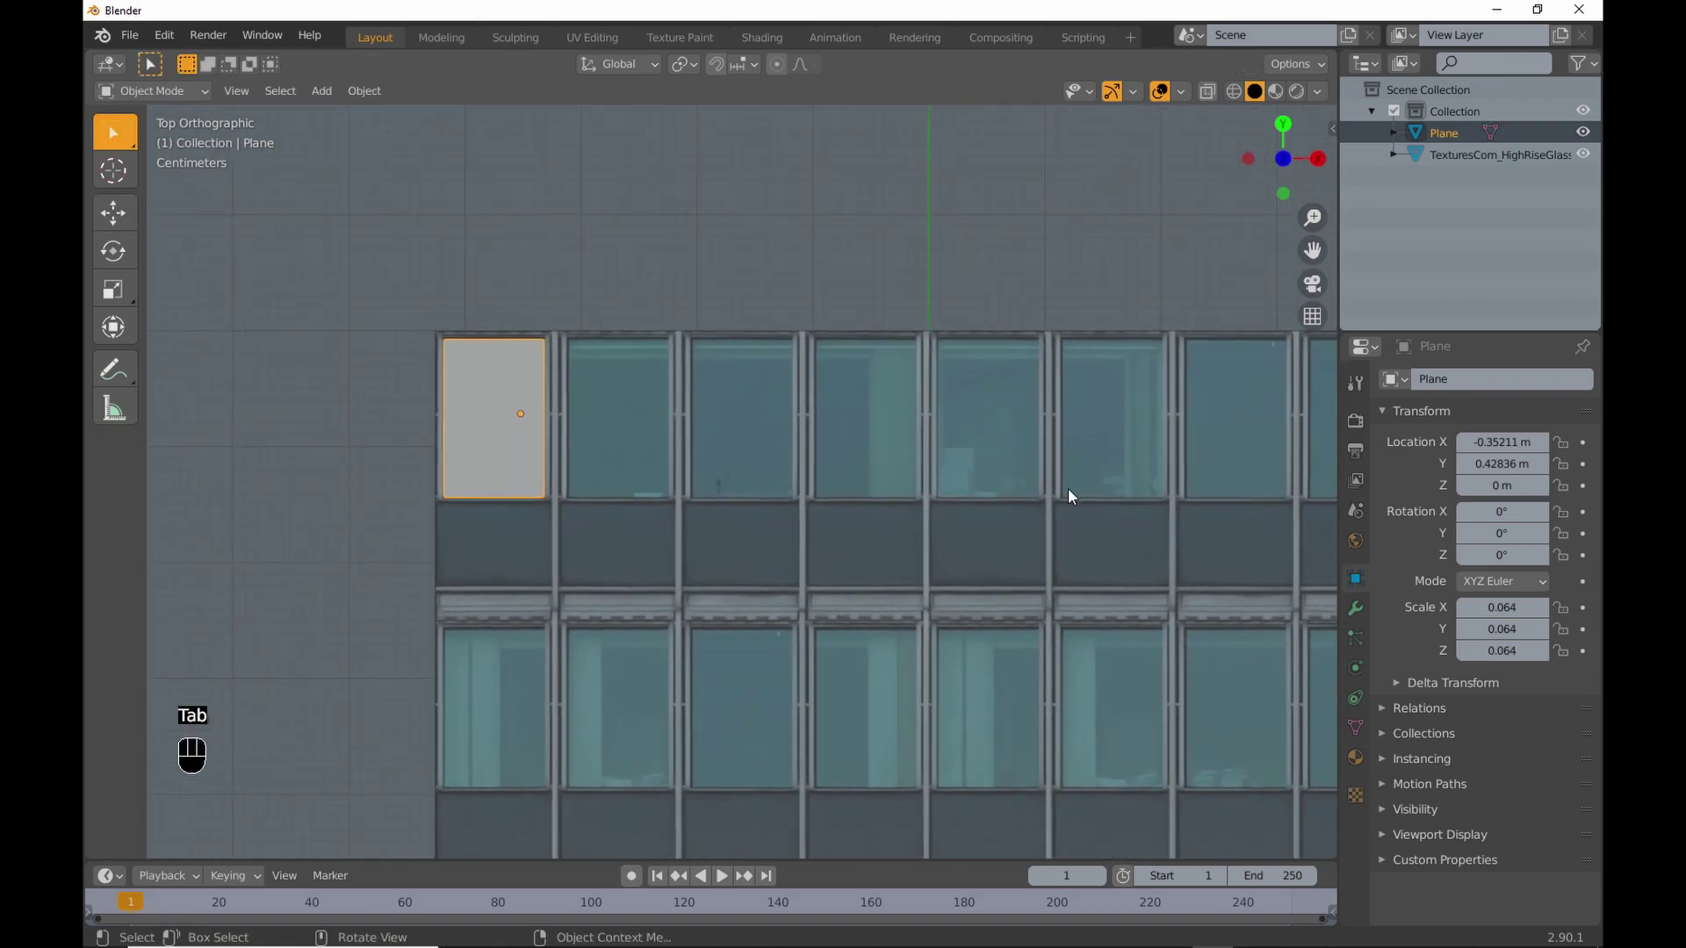
pyautogui.click(1355, 608)
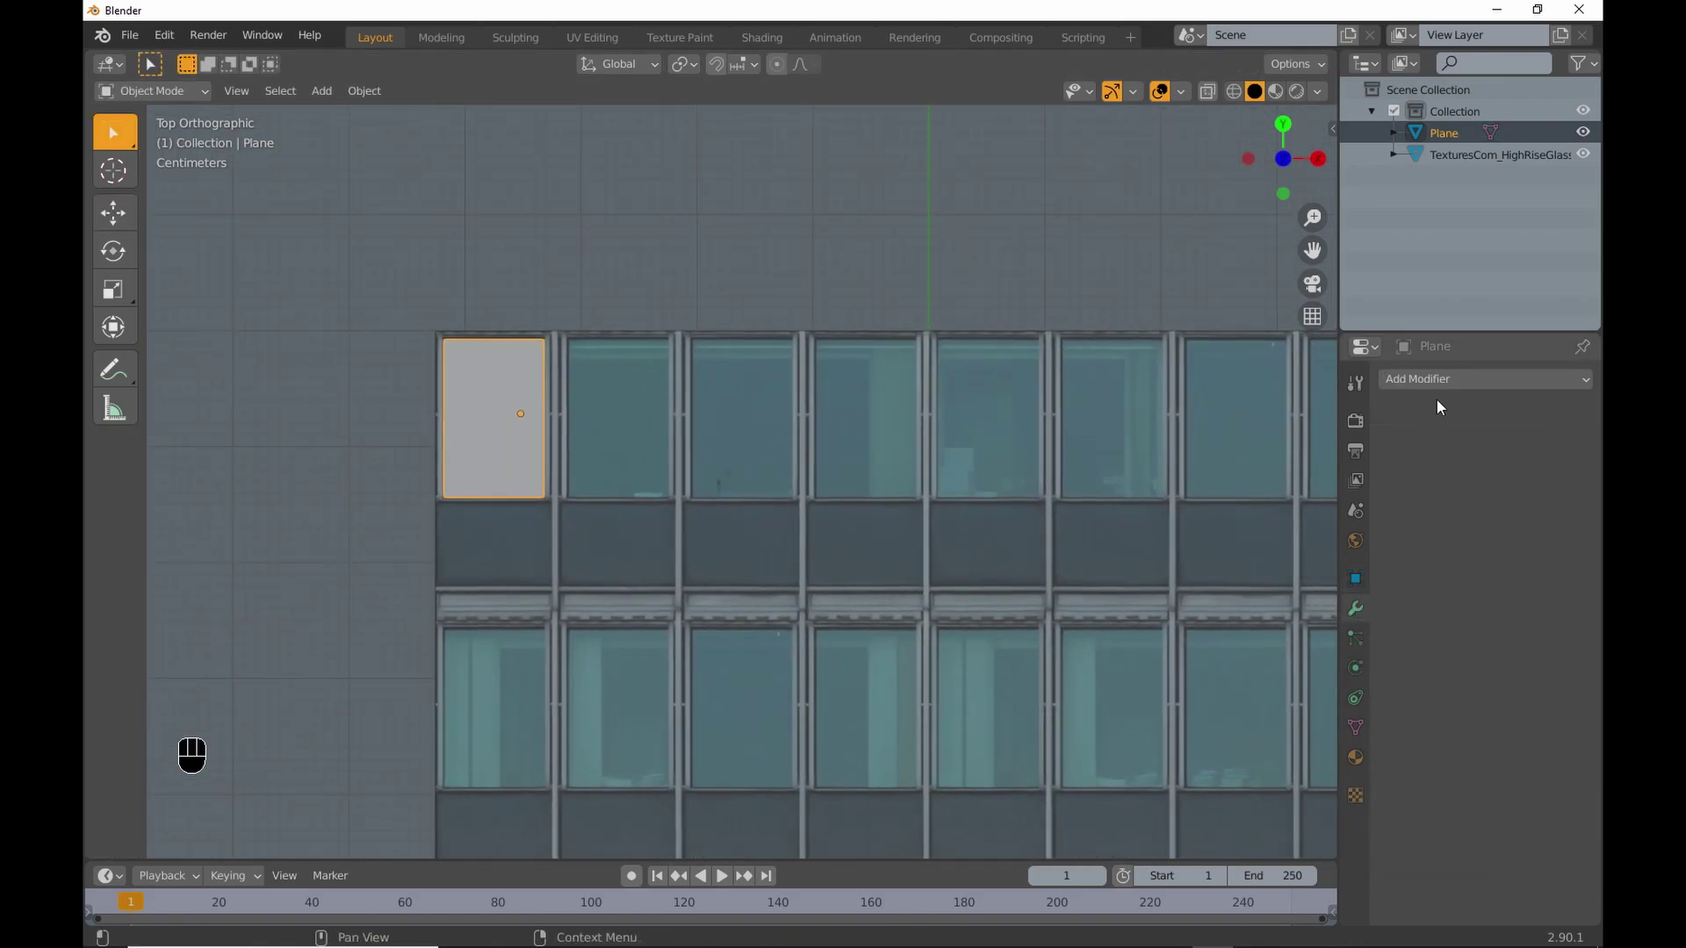
pyautogui.click(1437, 381)
pyautogui.click(1219, 429)
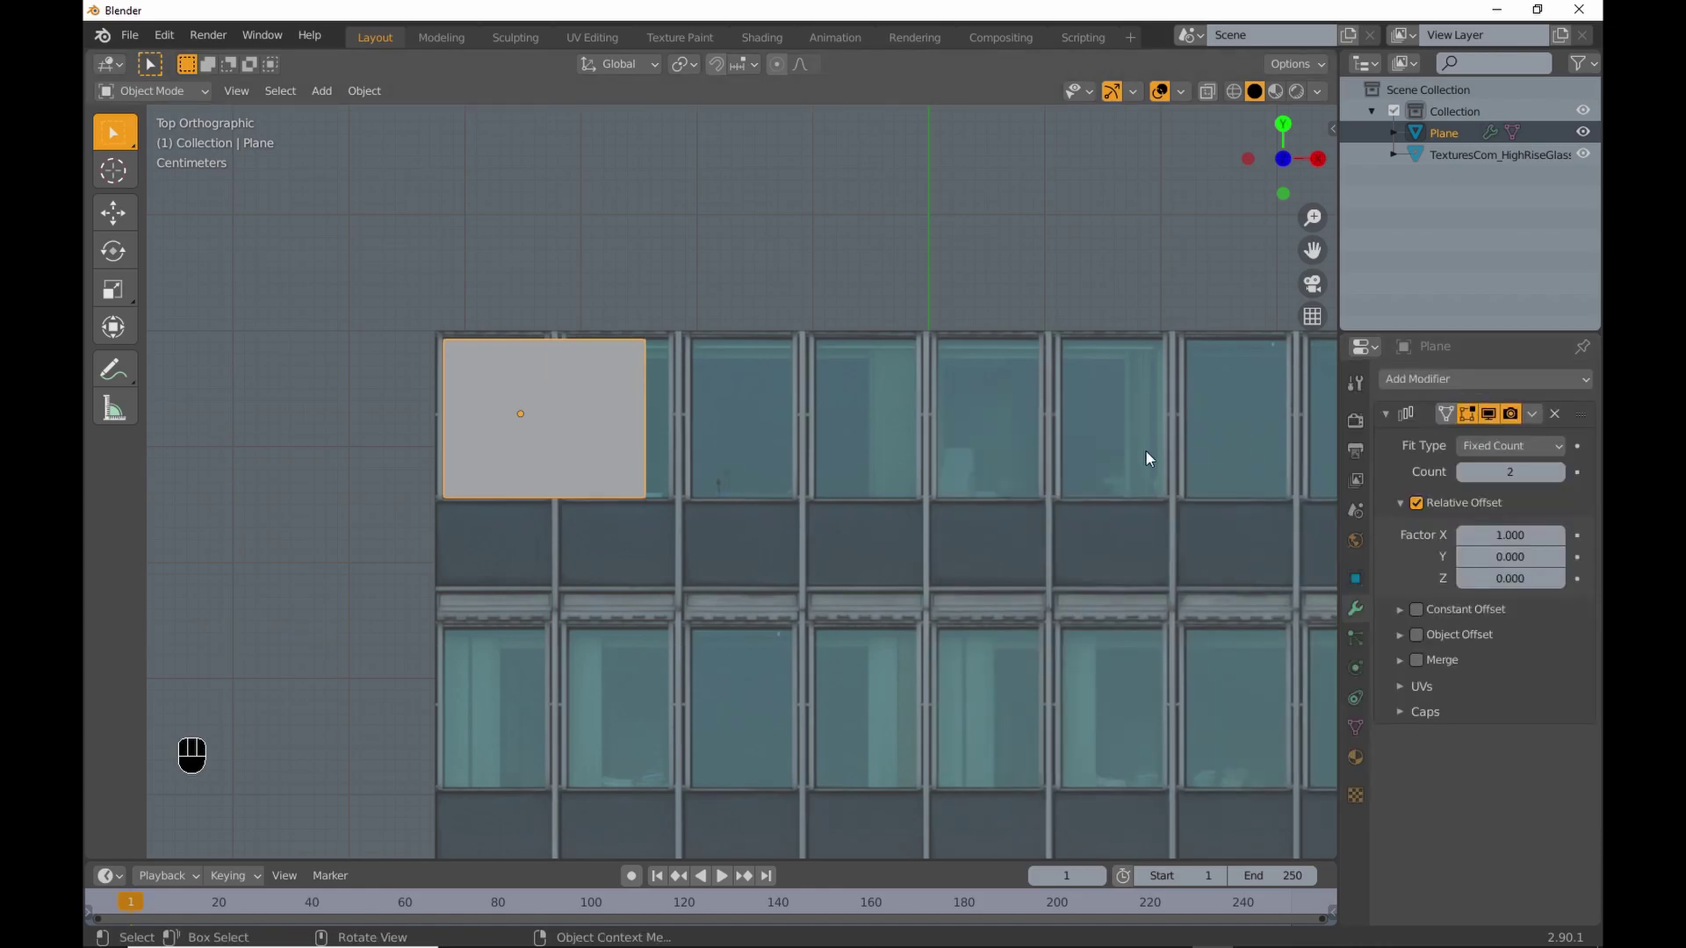
pyautogui.moveTo(1511, 535); pyautogui.dragTo(1537, 535)
# Set the array's count to 8 to cover every window in the top row.
pyautogui.click(1550, 471)
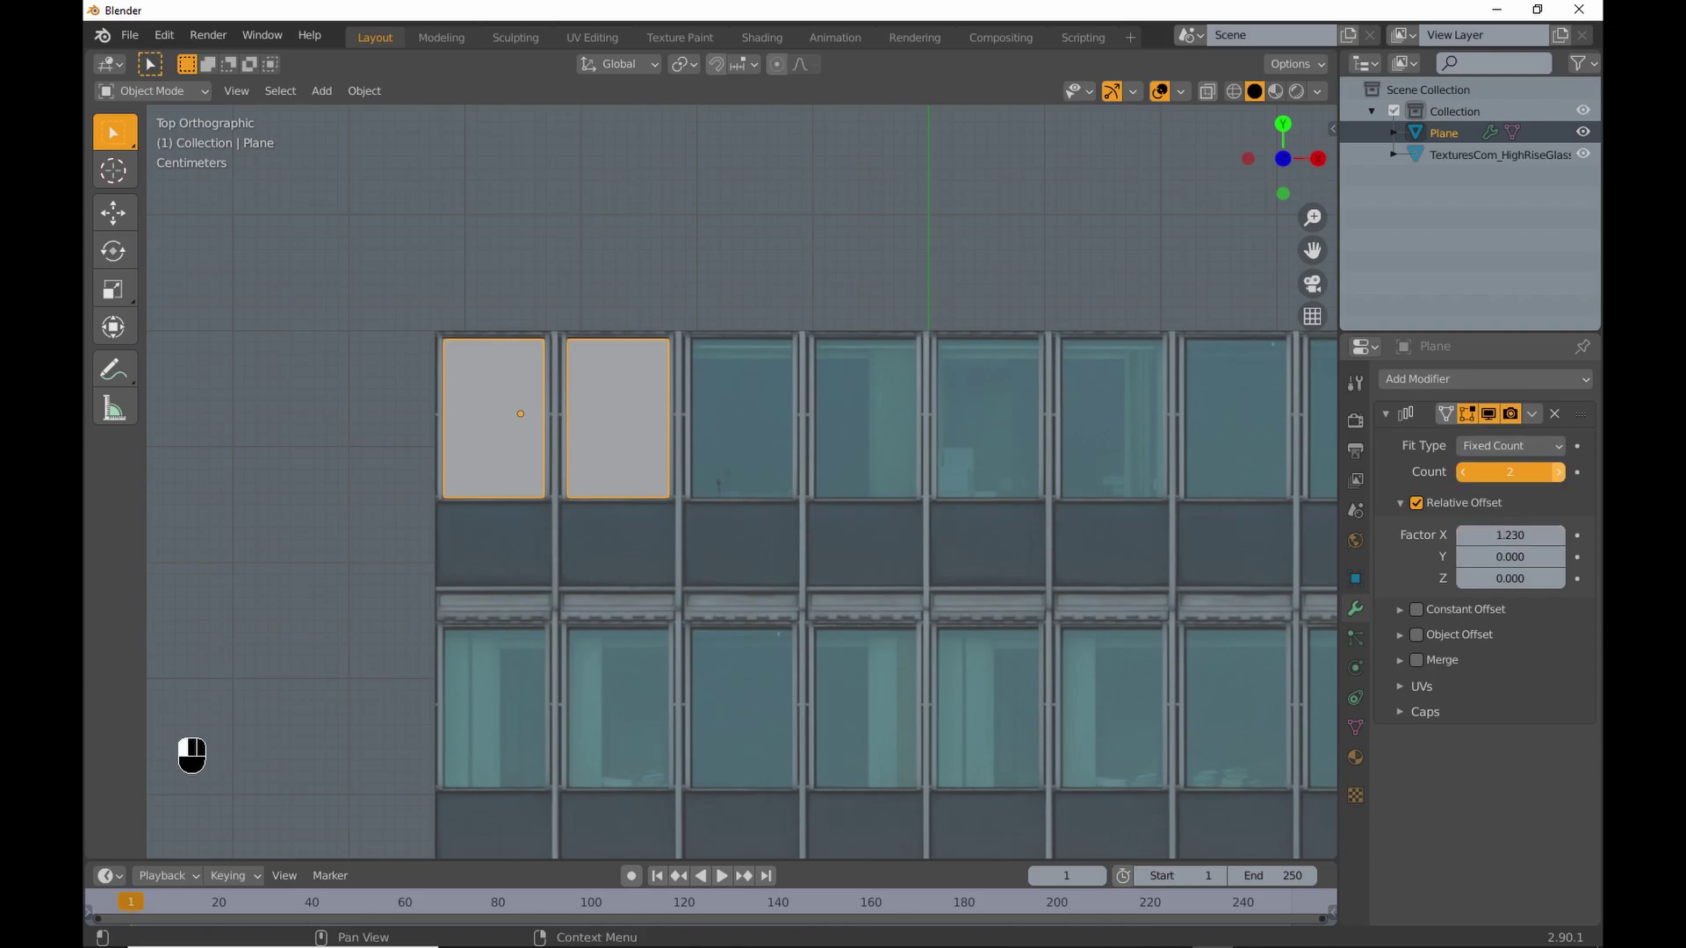
pyautogui.click(1561, 472)
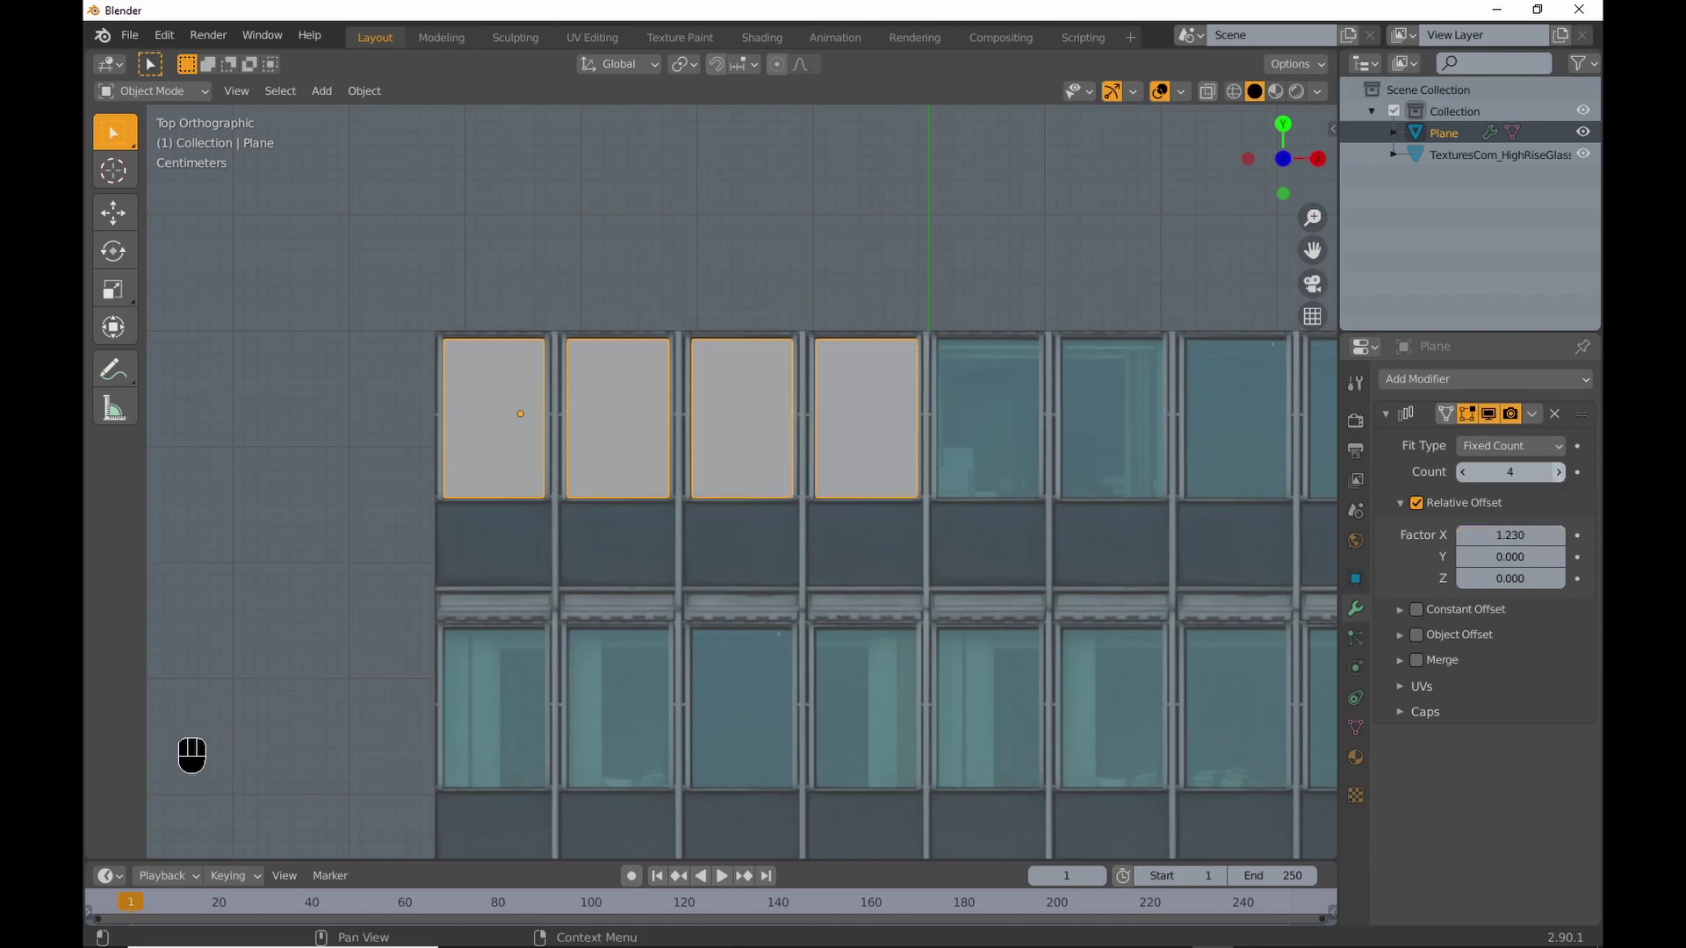
pyautogui.click(1561, 472)
pyautogui.click(1562, 472)
pyautogui.click(1562, 471)
pyautogui.scroll(-3, 1031, 556)
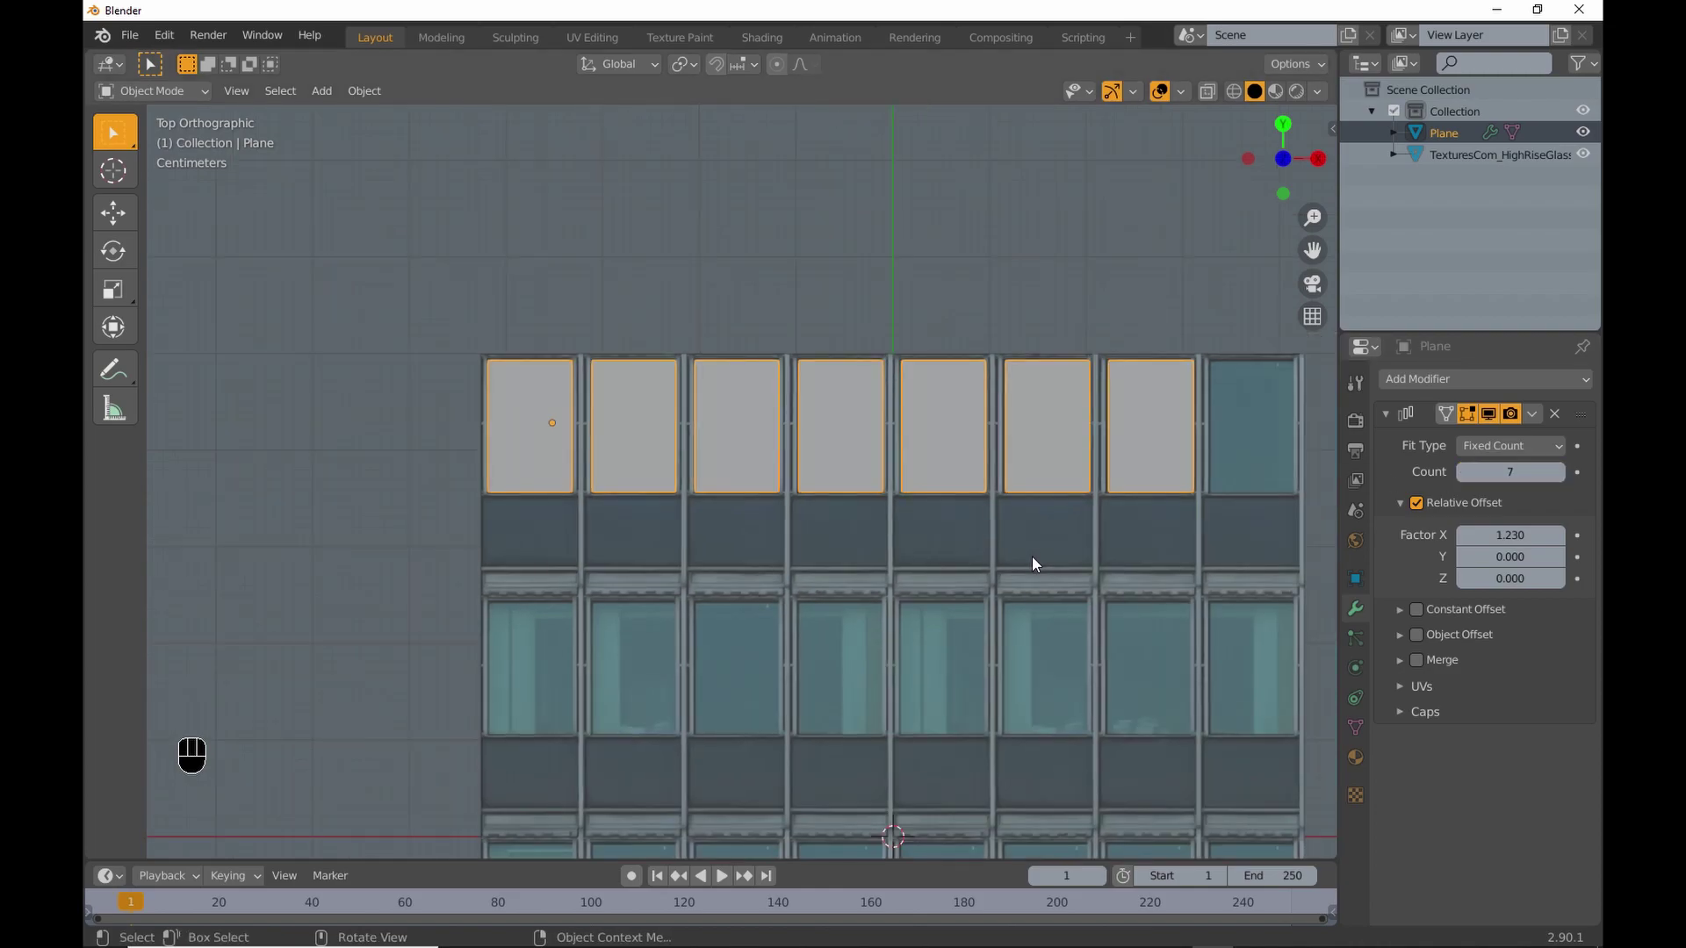
pyautogui.keyDown('shift'); pyautogui.moveTo(1031, 556); pyautogui.dragTo(1001, 527, button='middle'); pyautogui.keyUp('shift')
pyautogui.click(1556, 473)
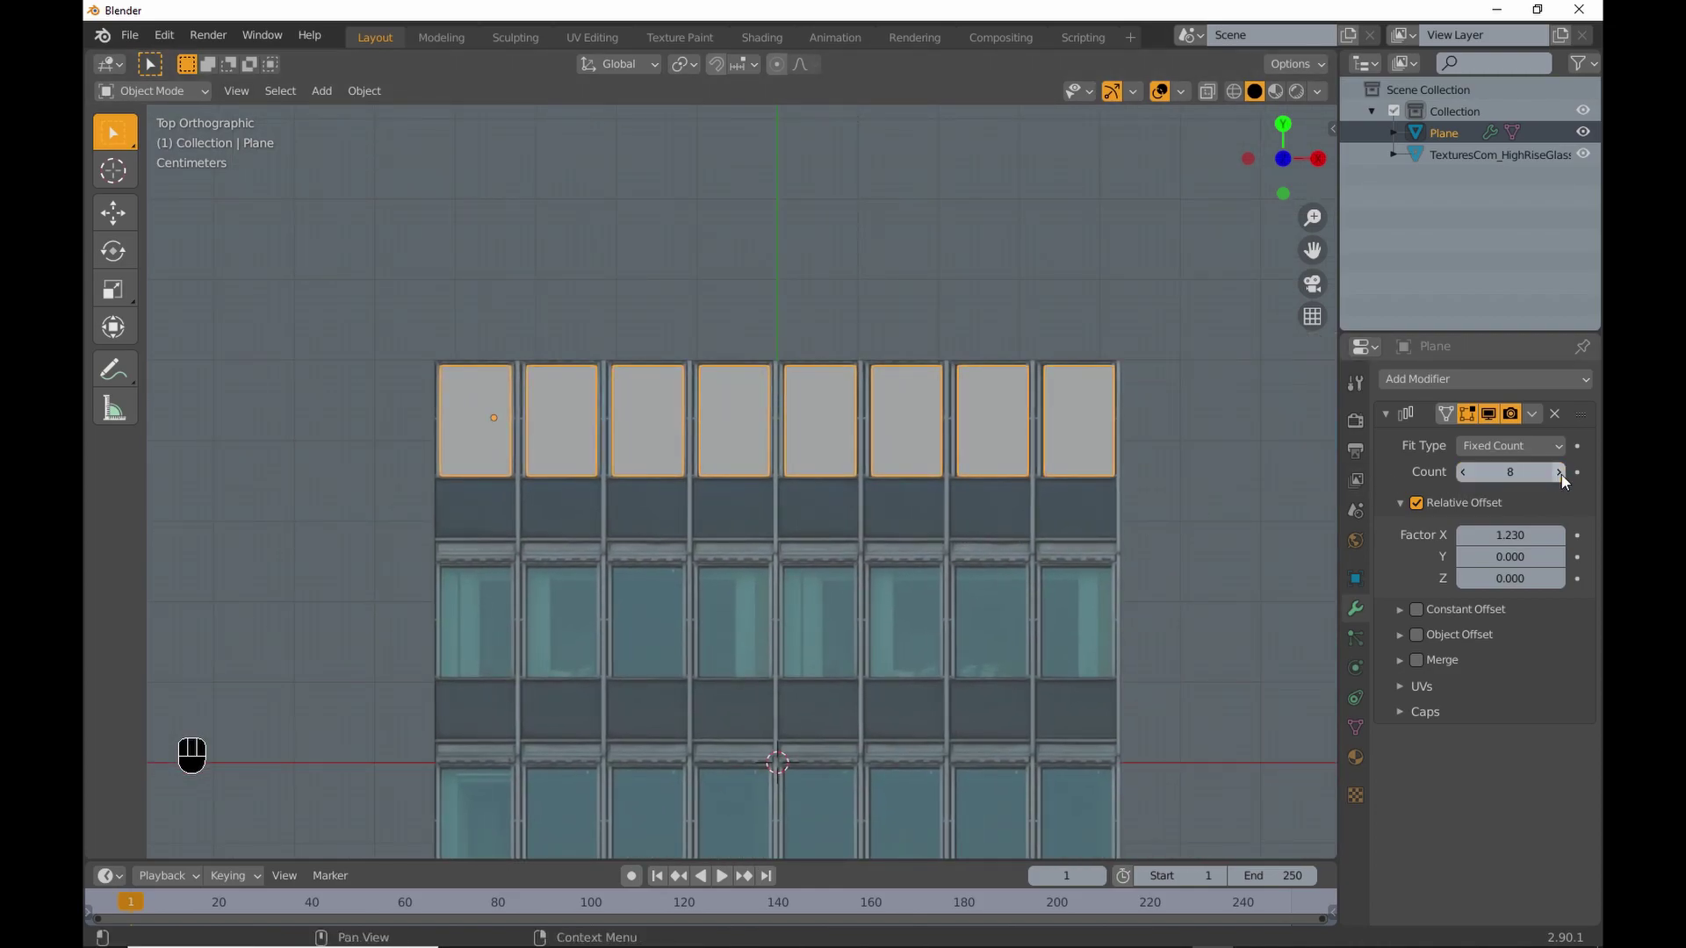
pyautogui.keyDown('shift'); pyautogui.moveTo(1109, 560); pyautogui.dragTo(1229, 465, button='middle'); pyautogui.keyUp('shift')
# Add a second Array modifier to the window plane and set its relative X offset to 0.
pyautogui.click(1386, 414)
pyautogui.click(1437, 385)
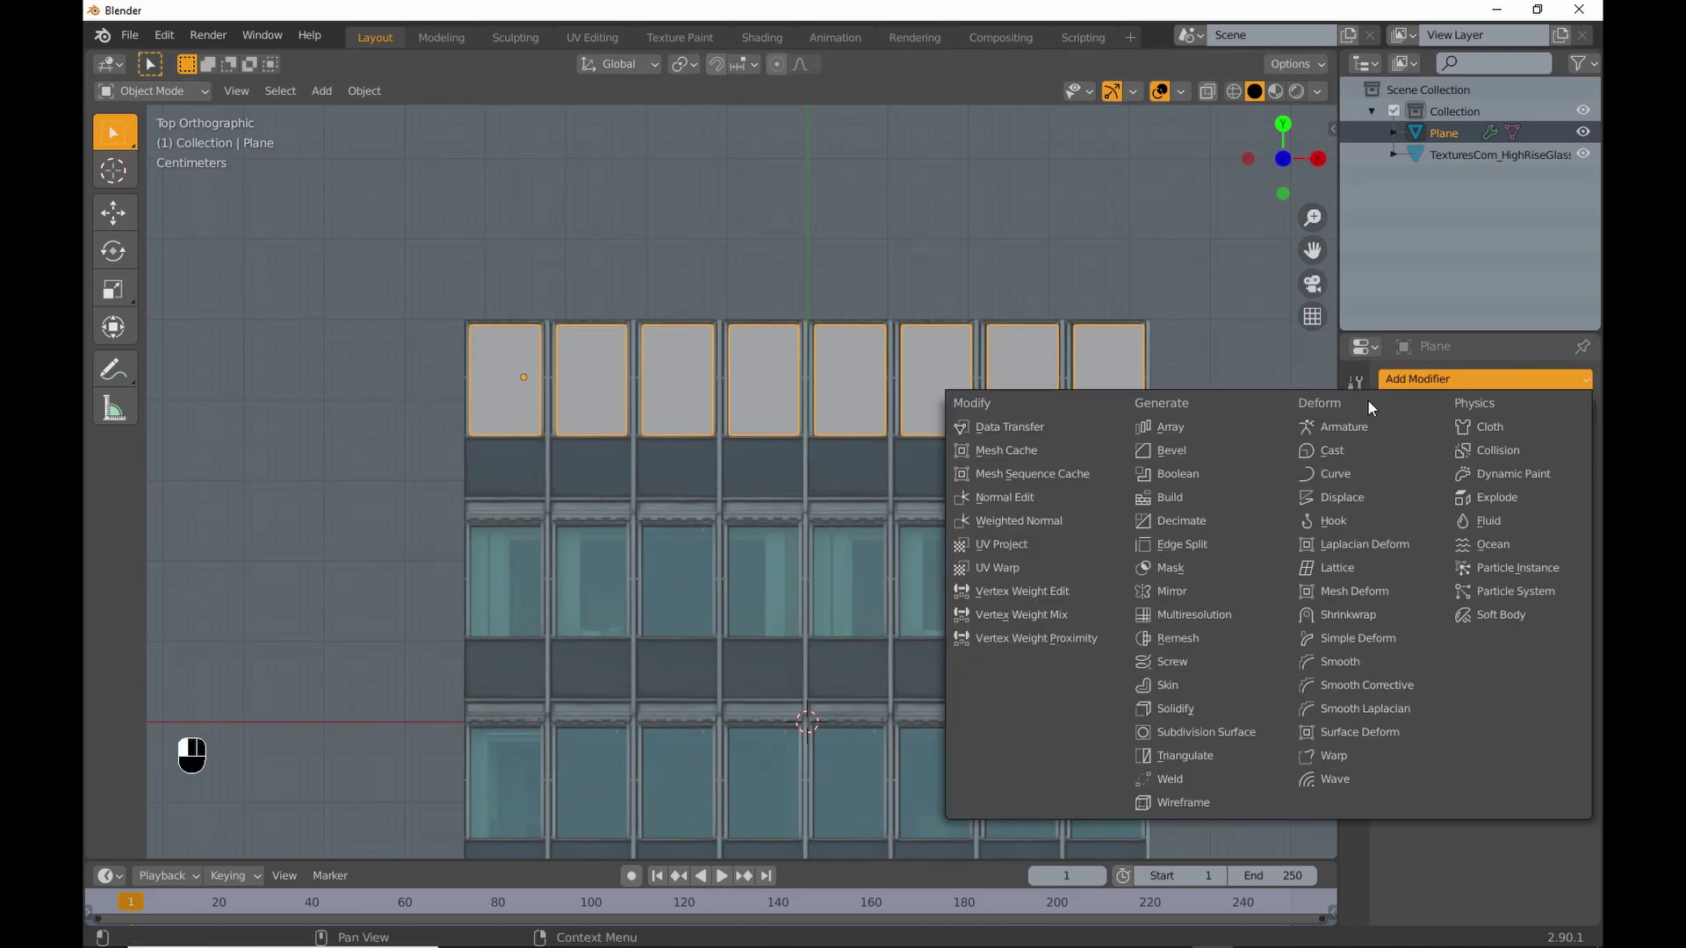
pyautogui.click(1175, 427)
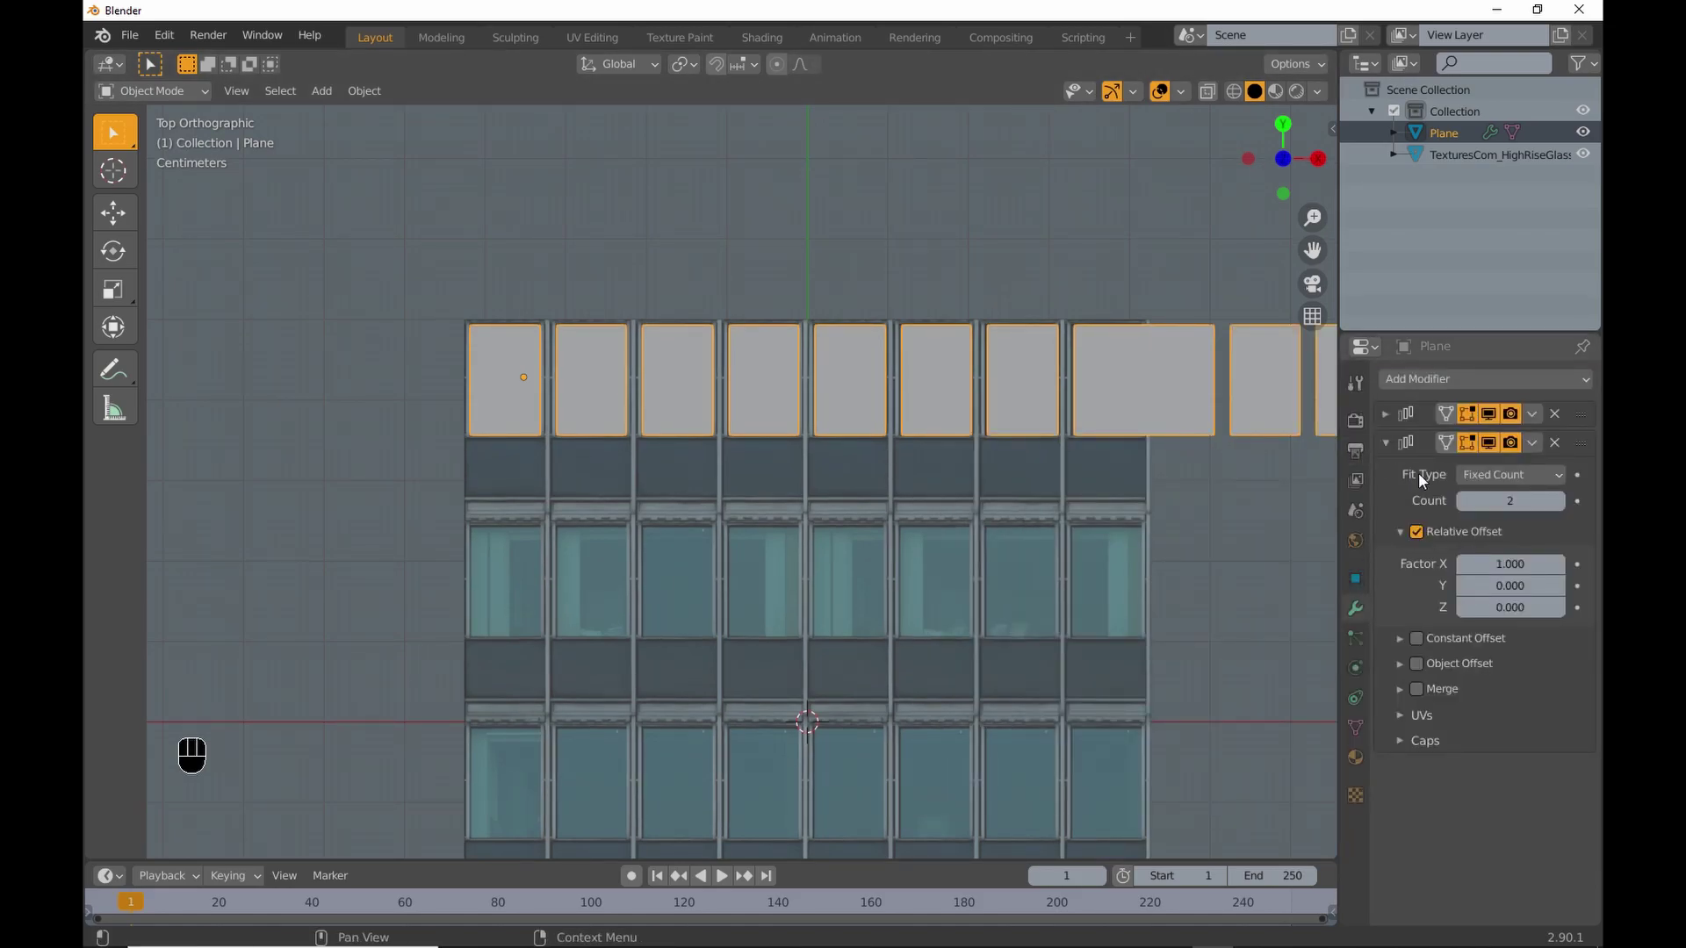
pyautogui.click(1482, 563)
pyautogui.write('0')
pyautogui.press('Return')
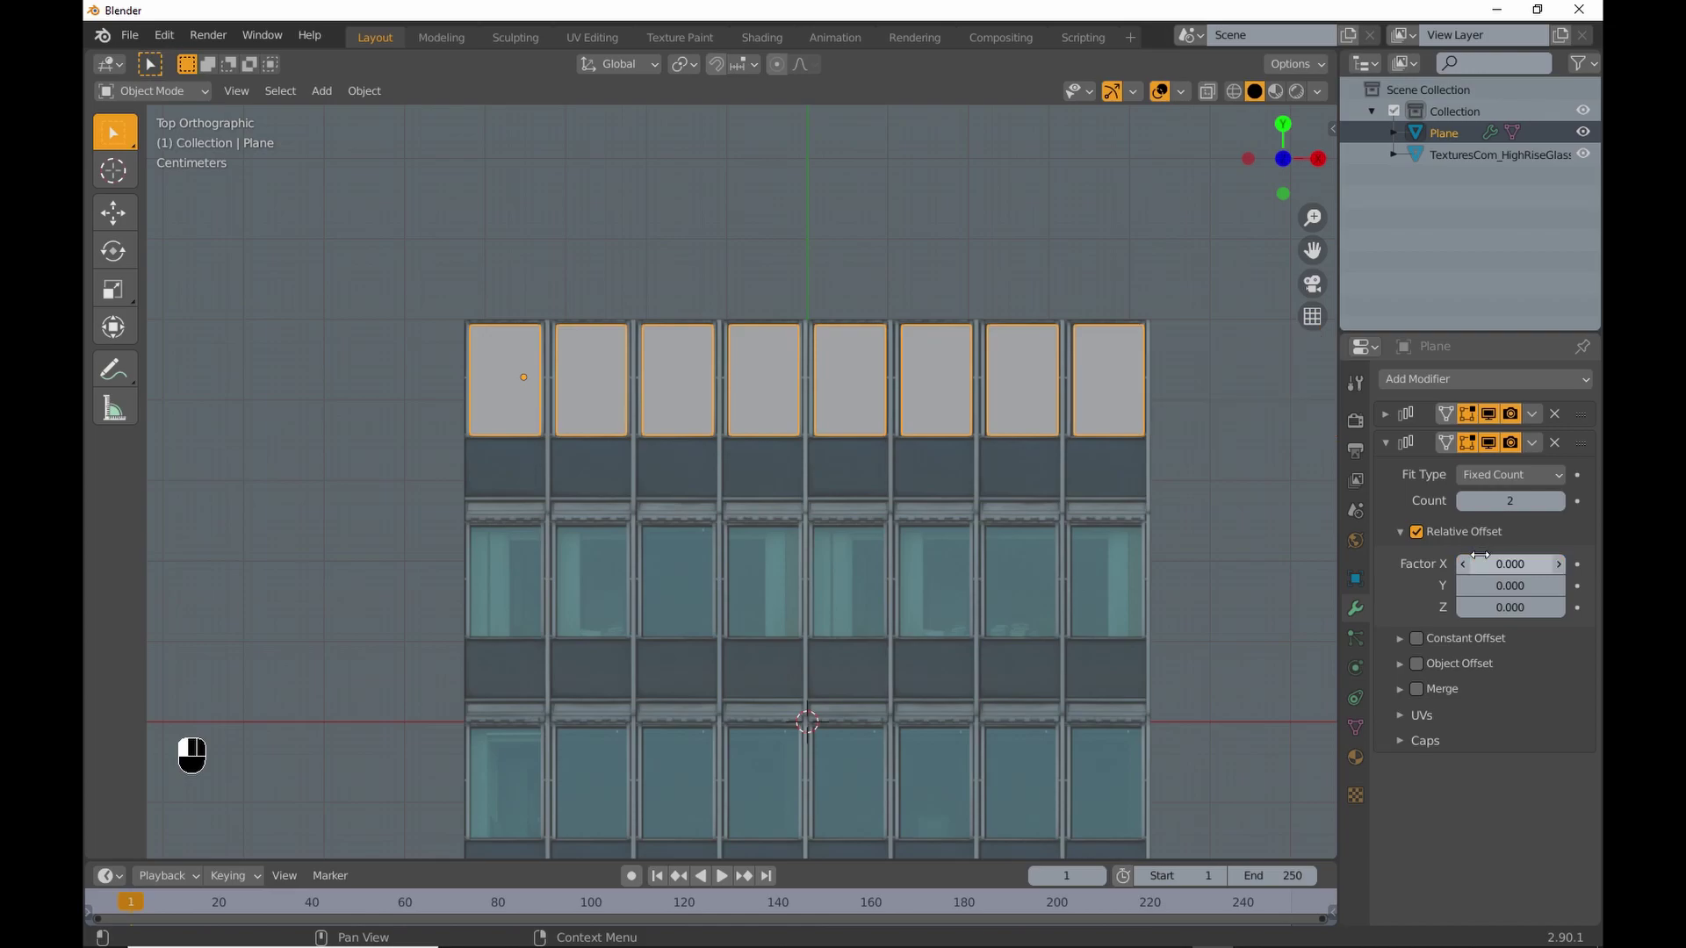
# Set the second array's relative Y offset to -1.820 so its copies line up with the window row below.
pyautogui.click(1501, 586)
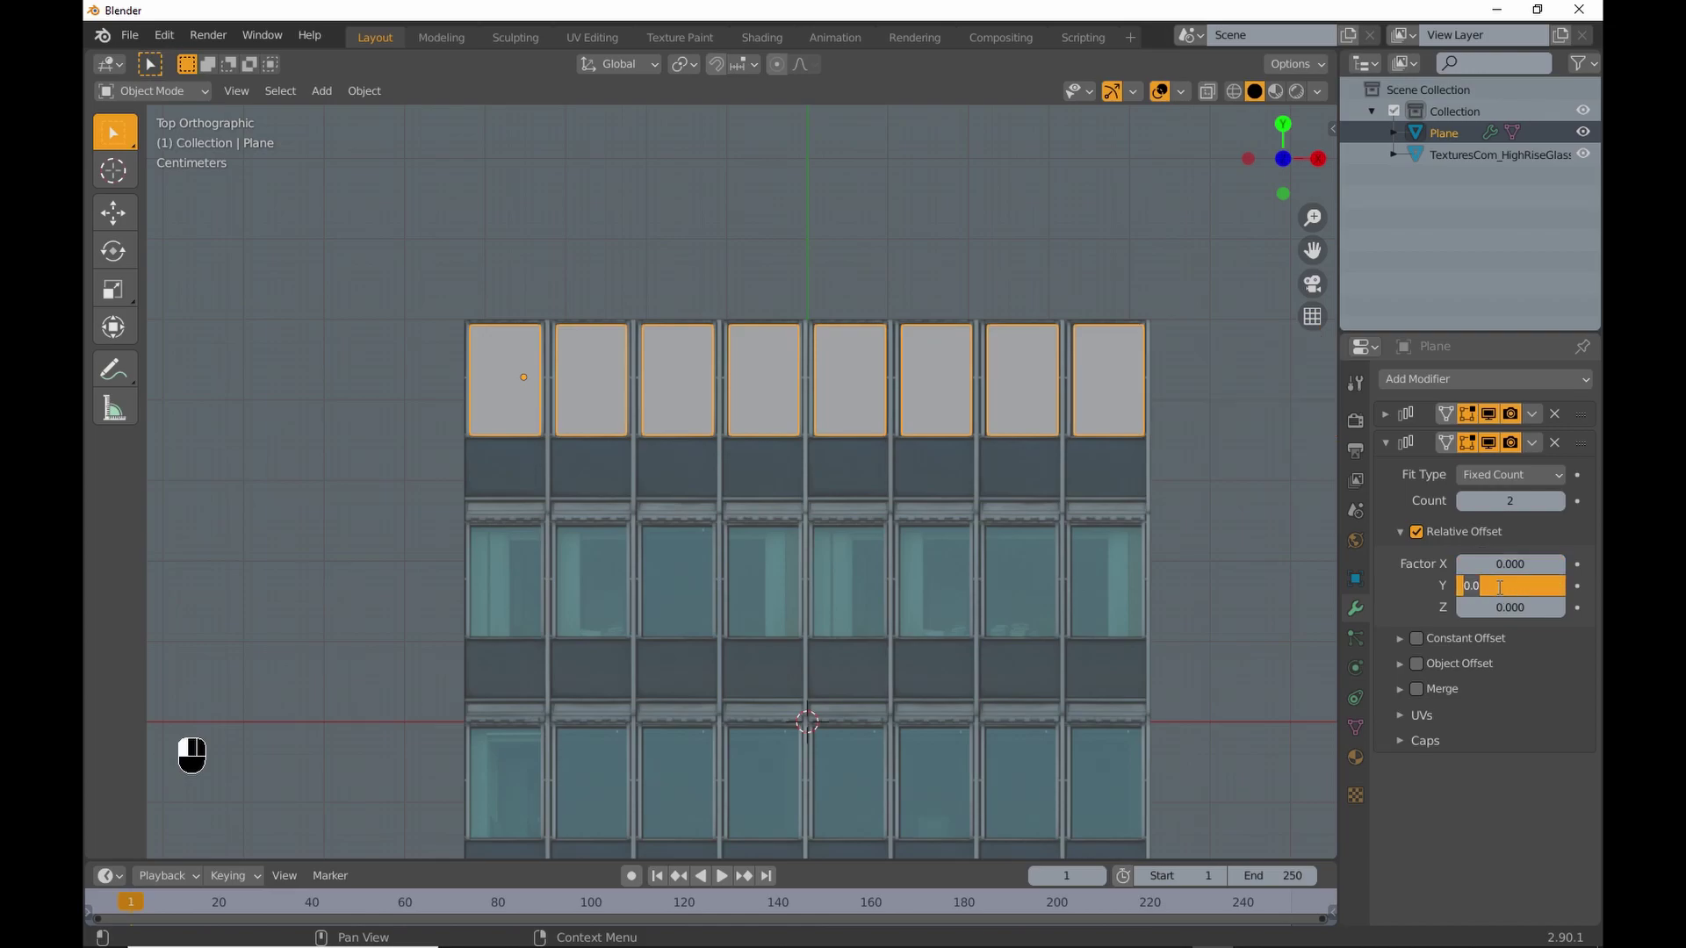
pyautogui.write('1')
pyautogui.press('Return')
pyautogui.moveTo(1501, 586)
pyautogui.mouseDown()
pyautogui.moveTo(1401, 586)
pyautogui.moveTo(1495, 585)
pyautogui.mouseUp()
pyautogui.scroll(-1, 1256, 553)
pyautogui.keyDown('shift'); pyautogui.scroll(-8, 1210, 509); pyautogui.keyUp('shift')
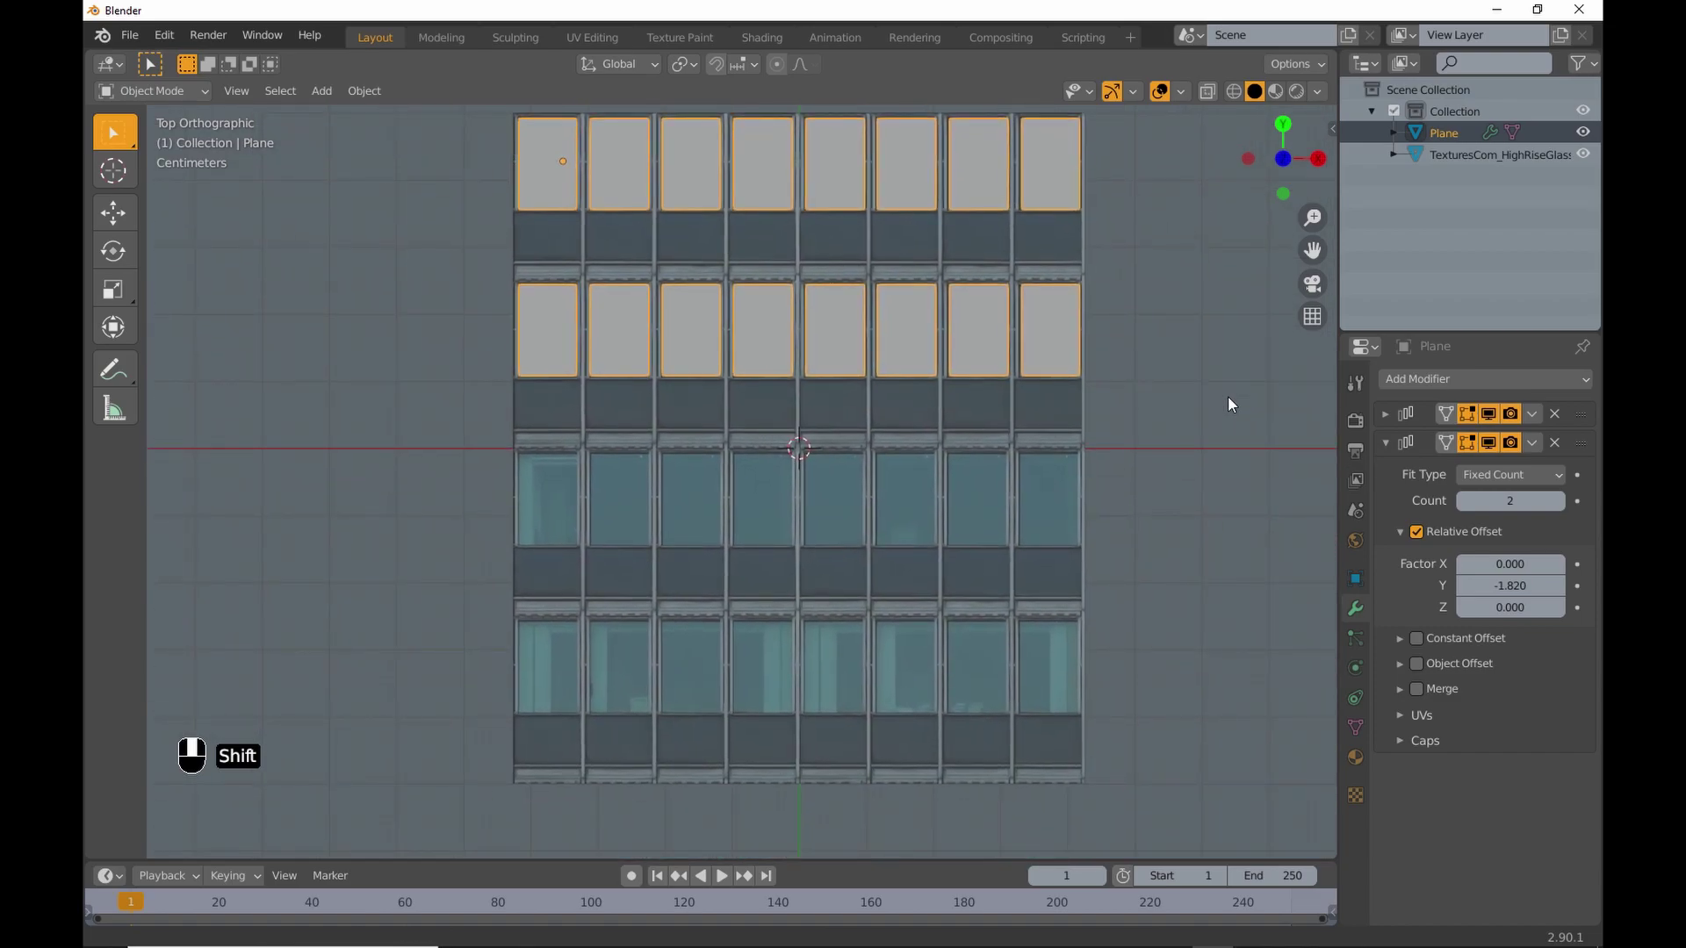
# Raise the second array's count to 4 to cover all window rows, and fine-tune its relative Y offset.
pyautogui.click(1560, 499)
pyautogui.click(1560, 500)
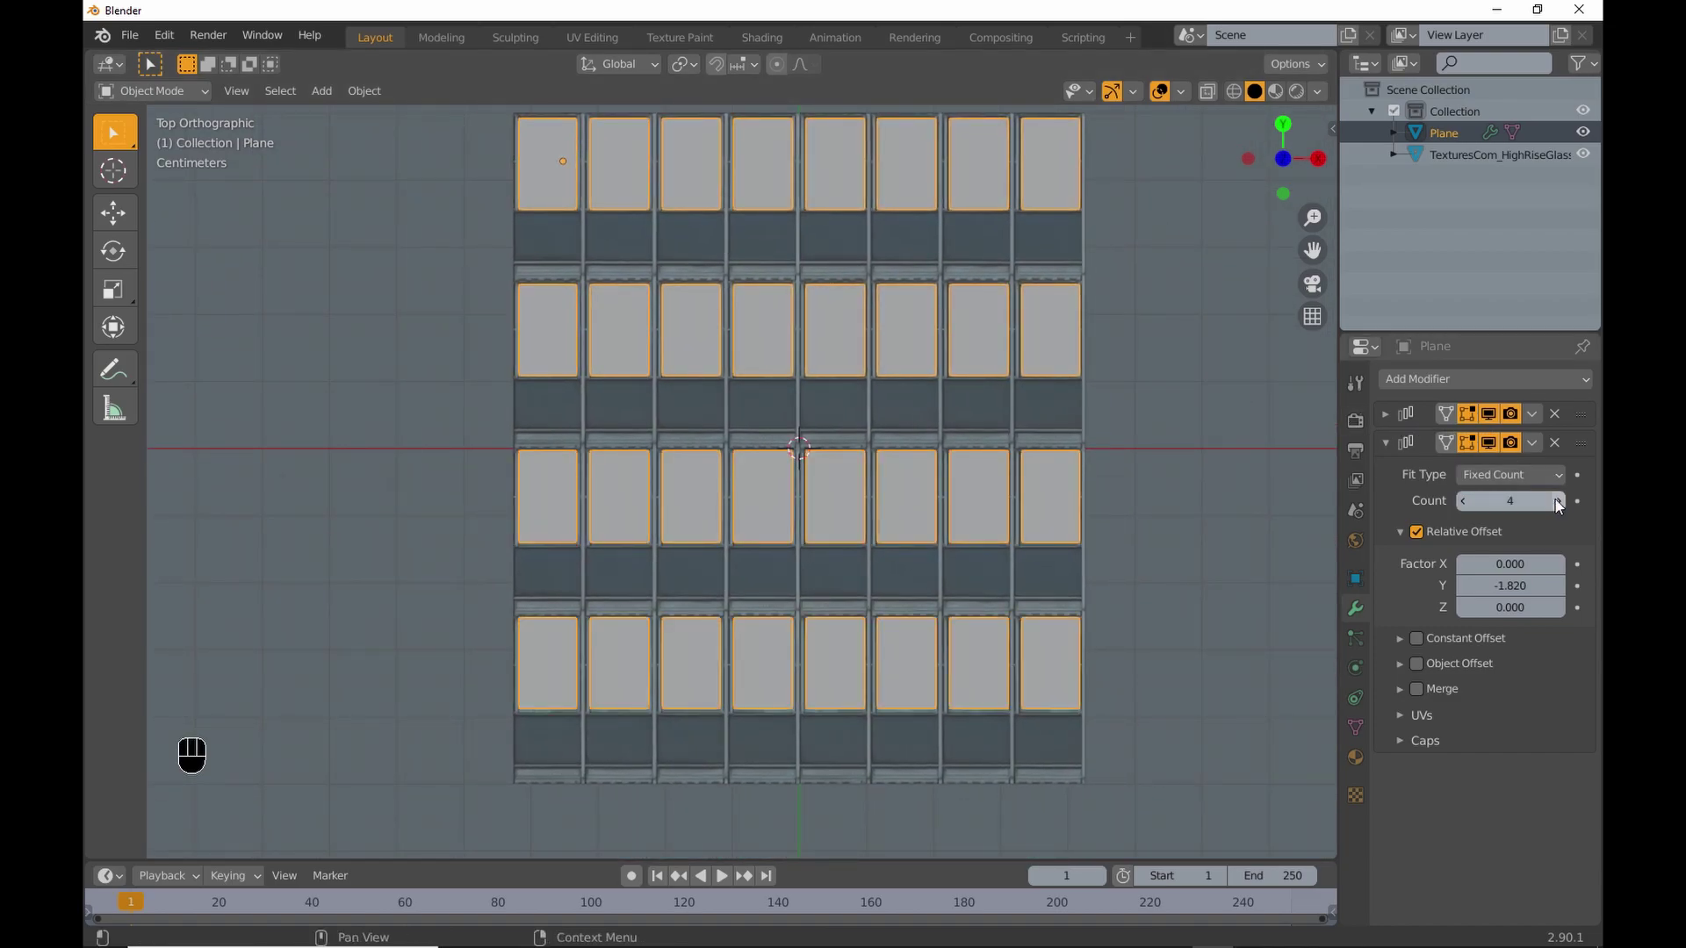
pyautogui.keyDown('shift'); pyautogui.moveTo(1511, 586); pyautogui.dragTo(1511, 586); pyautogui.keyUp('shift')
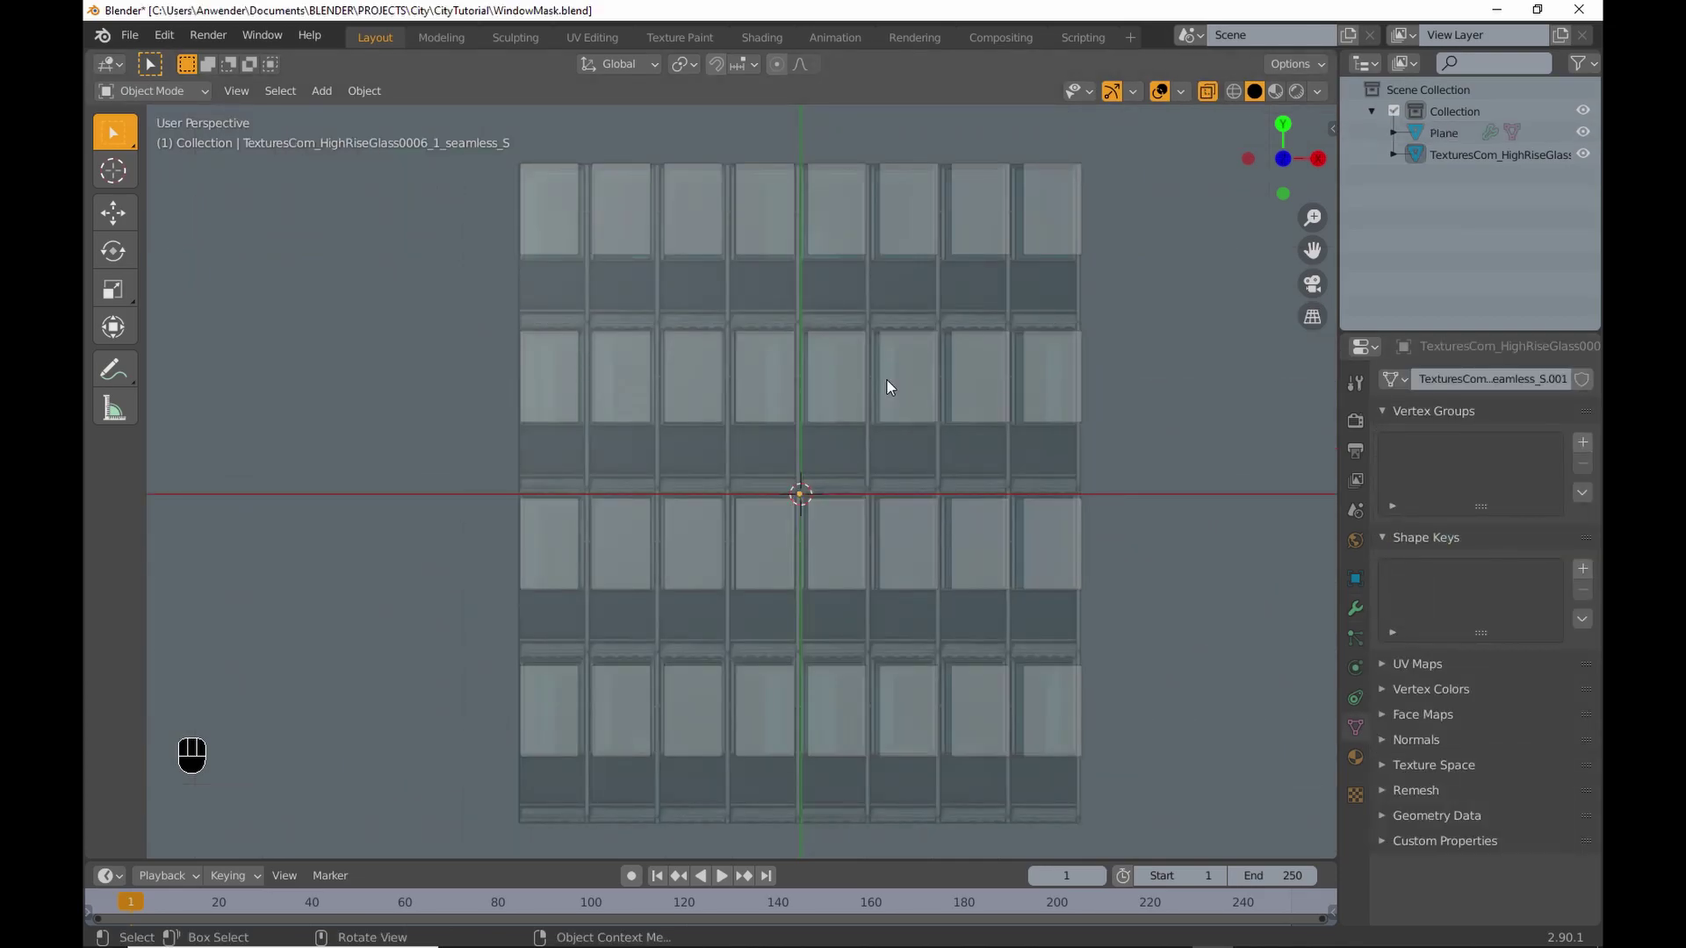
# In the Shading workspace, disconnect the image texture from the facade plane's Emission color, leaving it black.
pyautogui.click(762, 38)
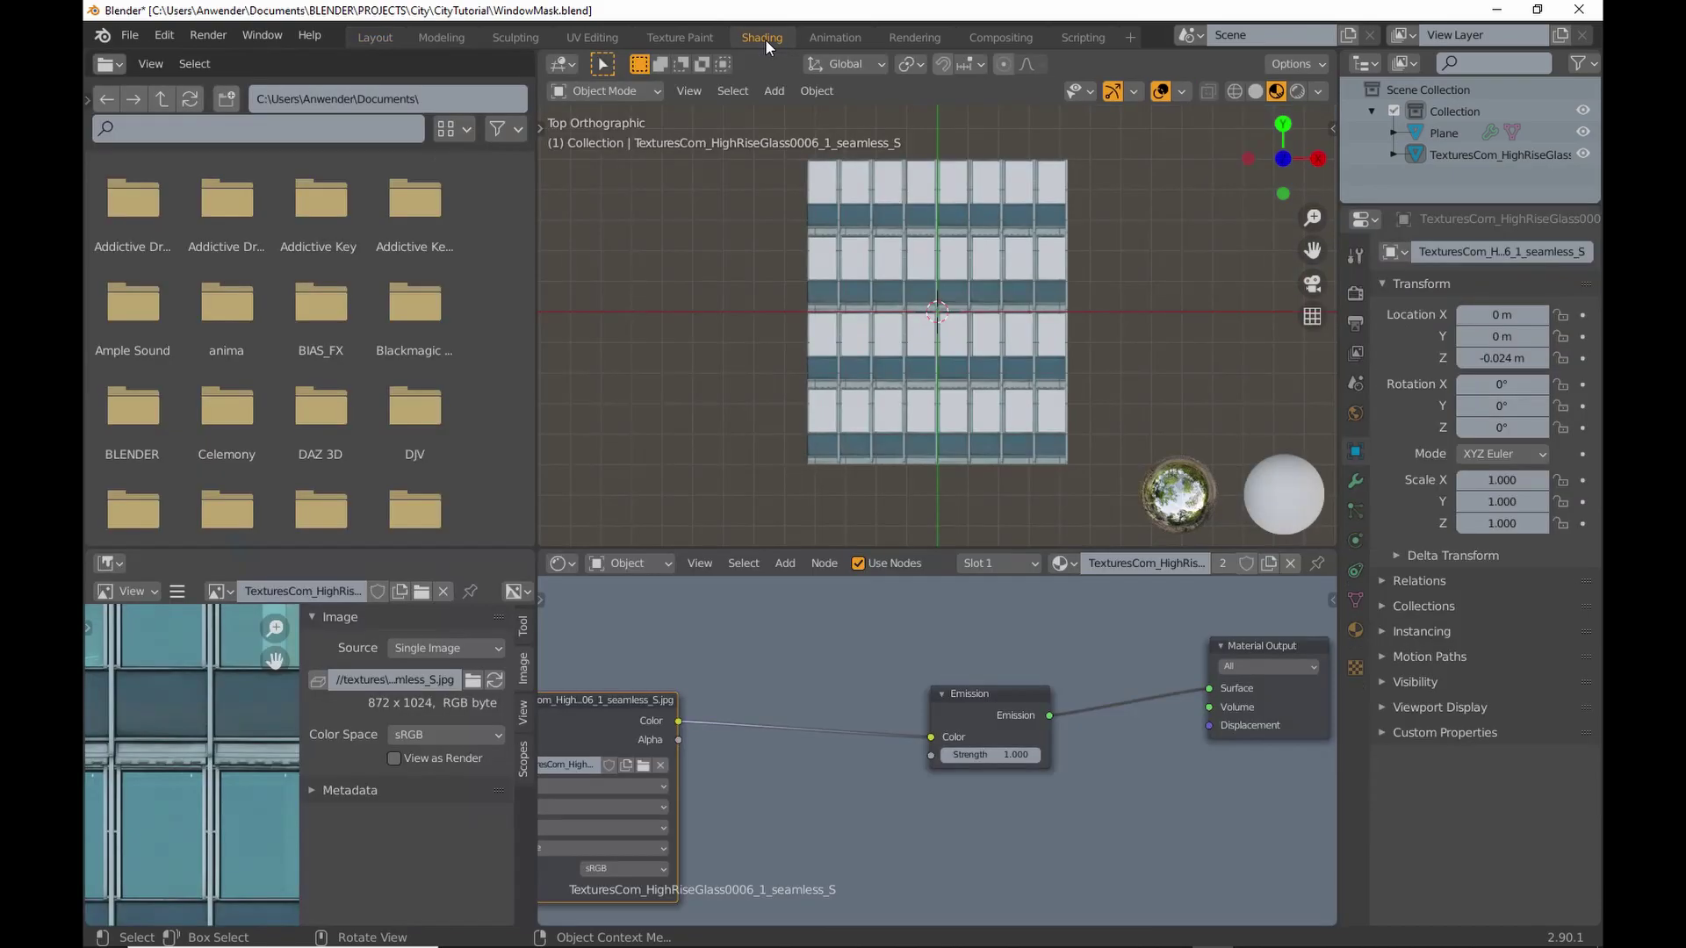
pyautogui.moveTo(793, 392); pyautogui.dragTo(814, 323, button='middle')
pyautogui.scroll(3, 789, 772)
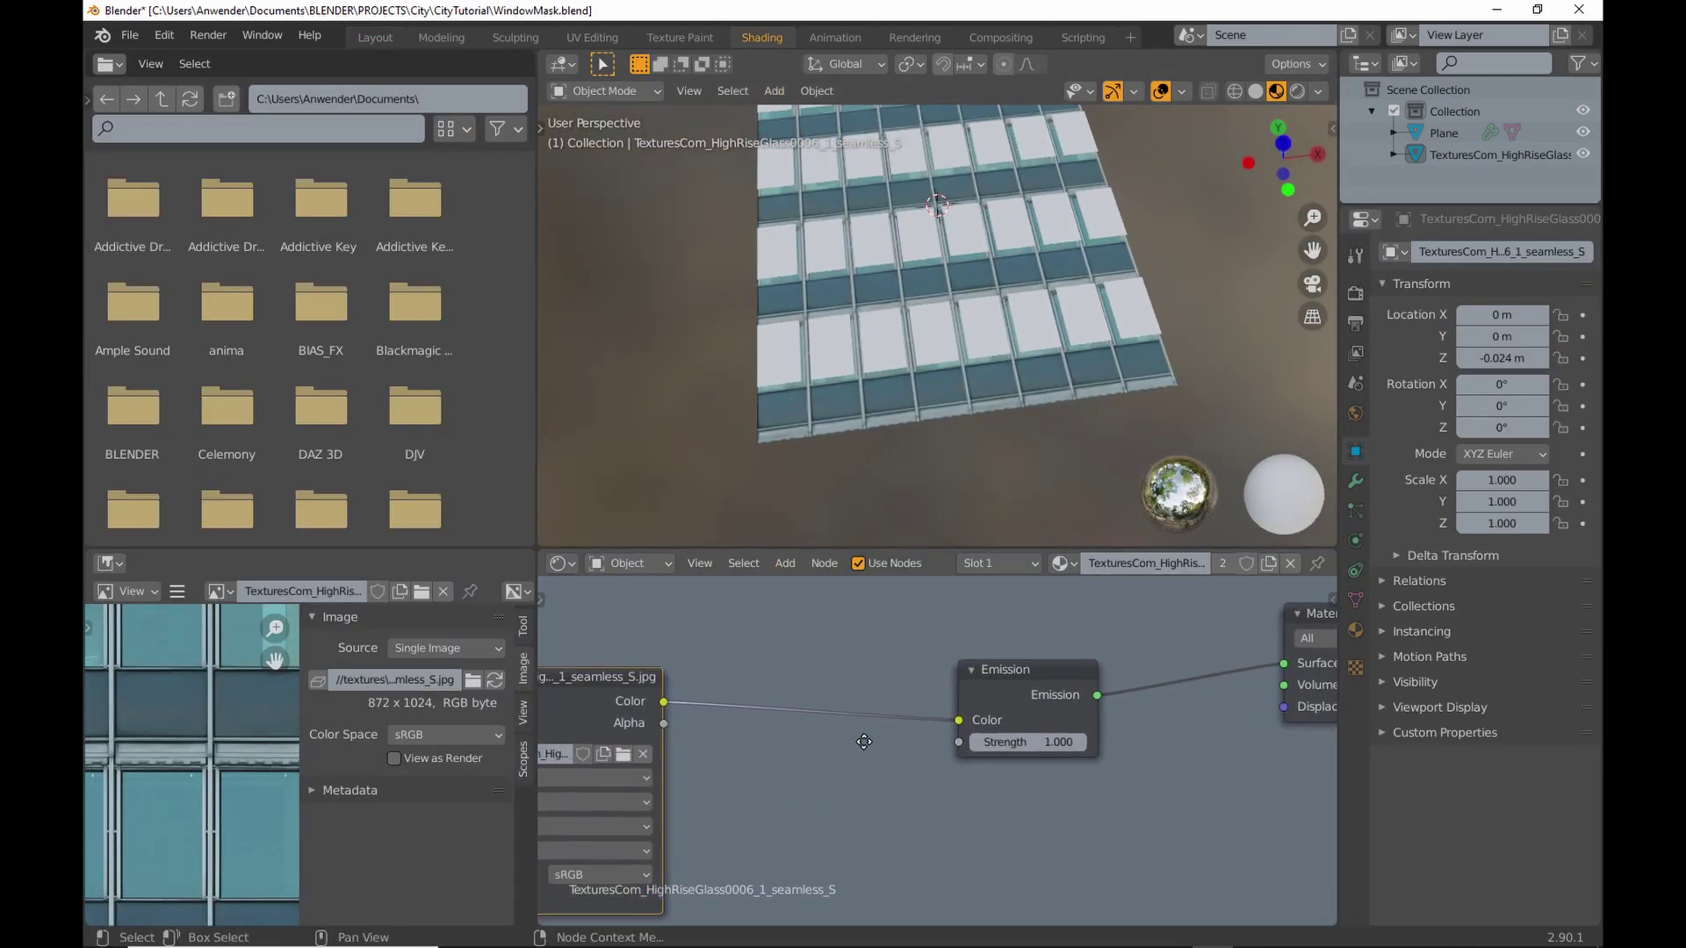
pyautogui.moveTo(1071, 713); pyautogui.dragTo(936, 707)
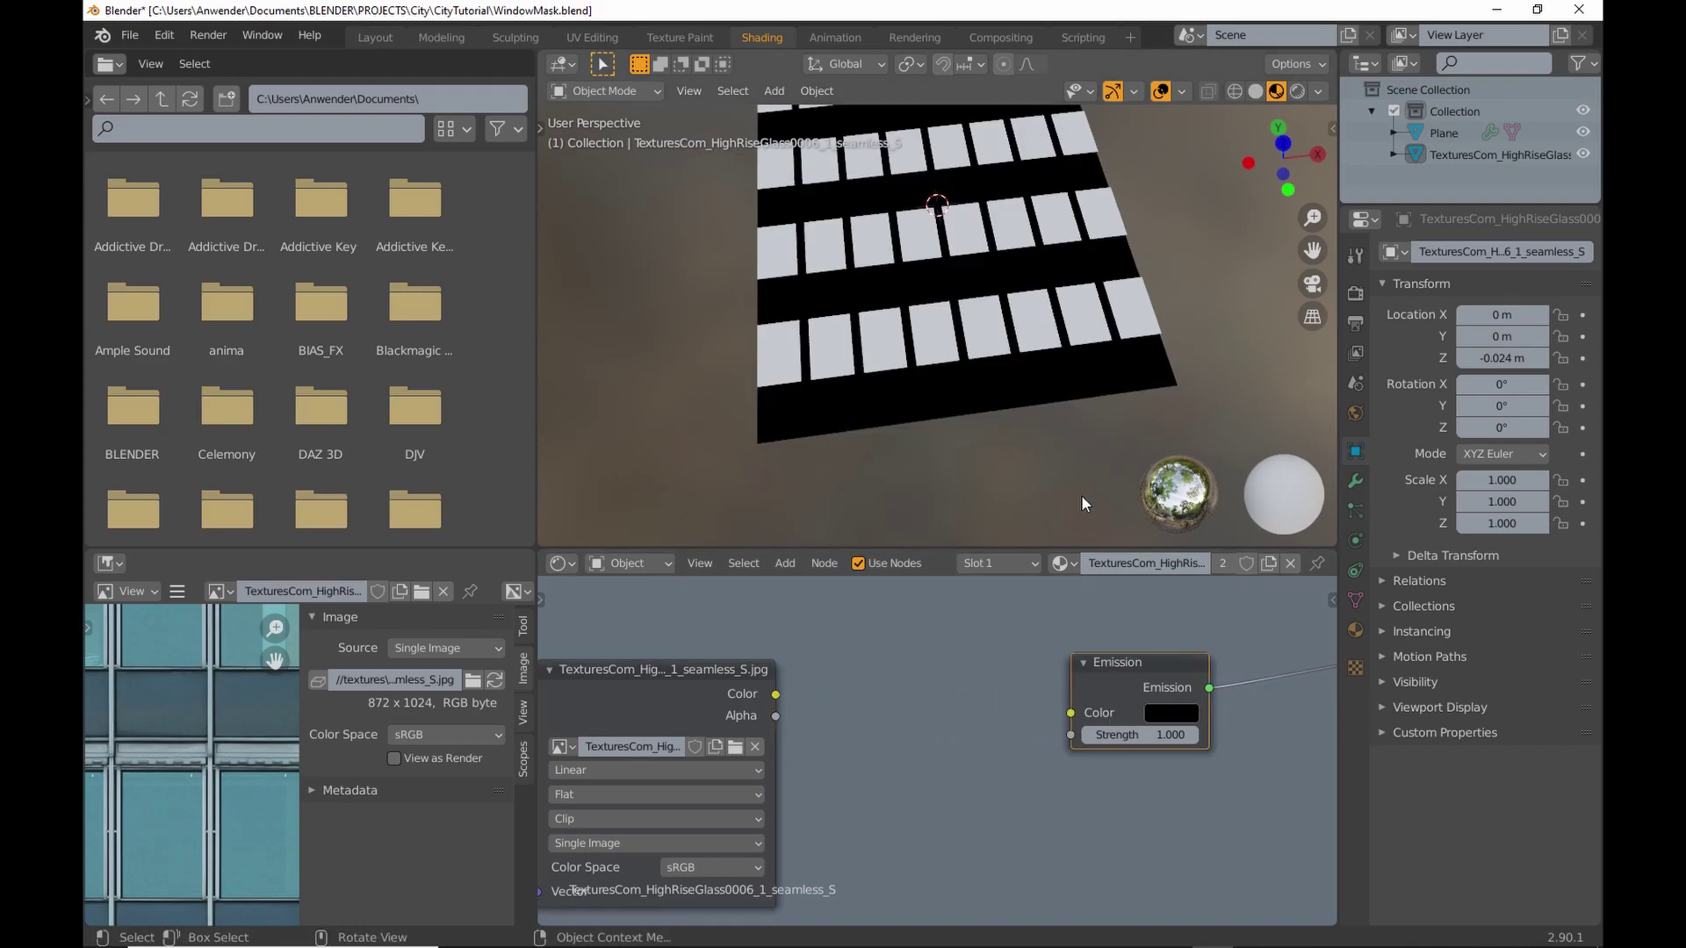
# Select the window plane, create a new material for it and delete its Principled BSDF node.
pyautogui.click(997, 350)
pyautogui.click(1061, 563)
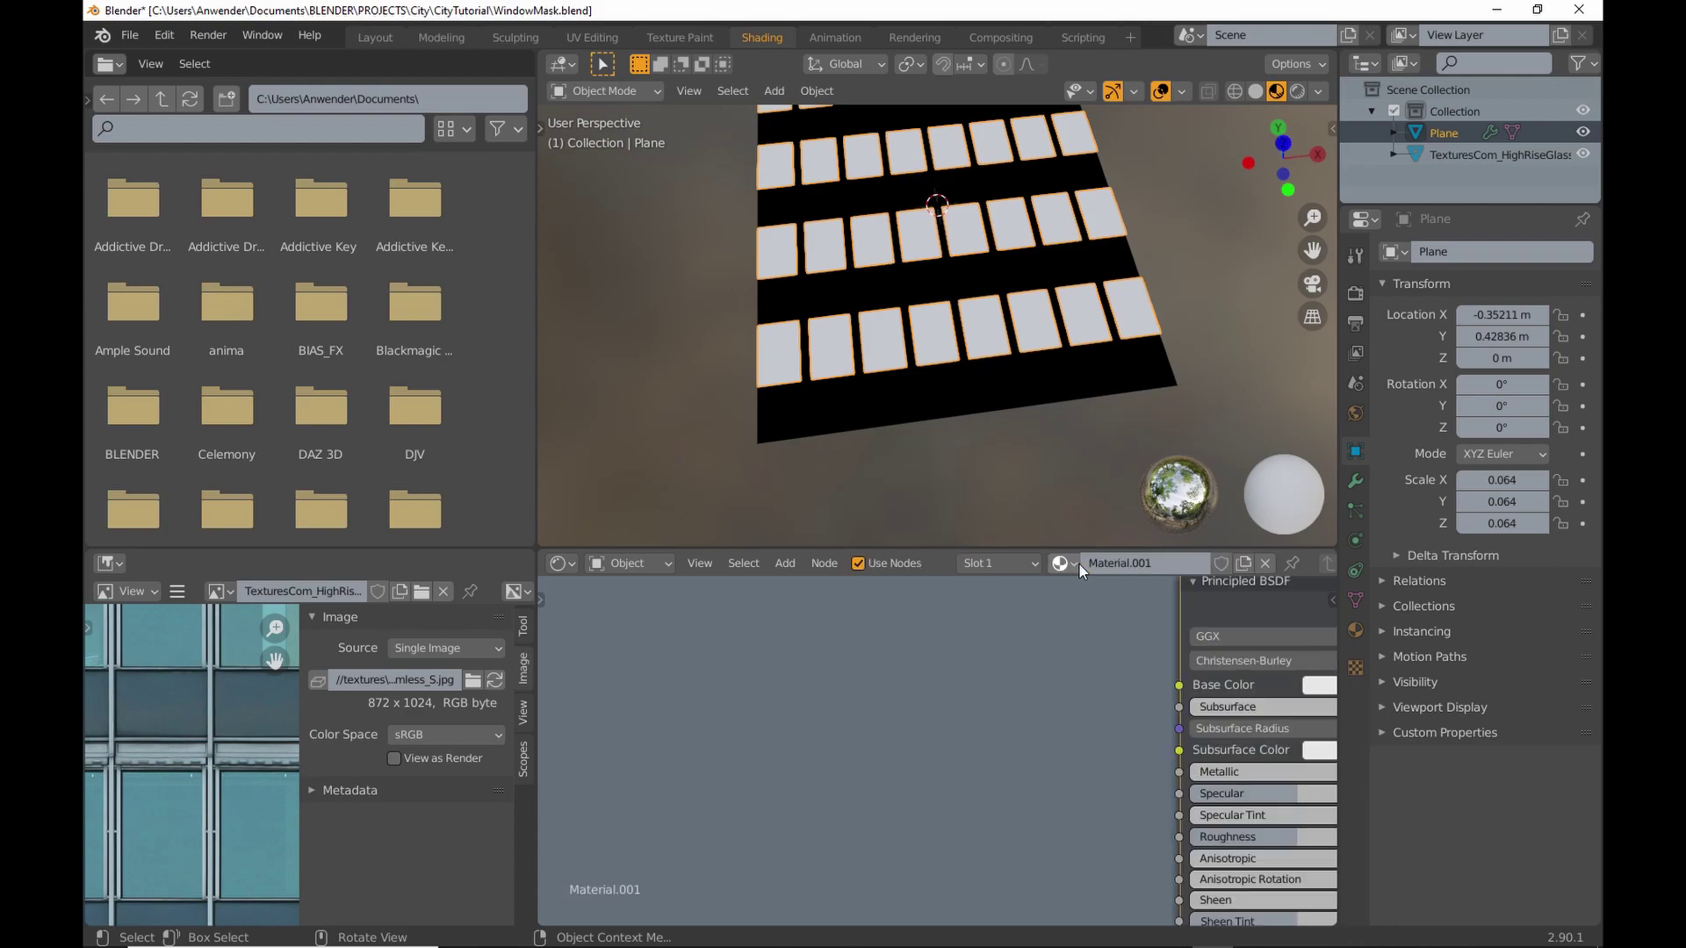
pyautogui.moveTo(1080, 668); pyautogui.dragTo(791, 654, button='middle')
pyautogui.click(783, 656)
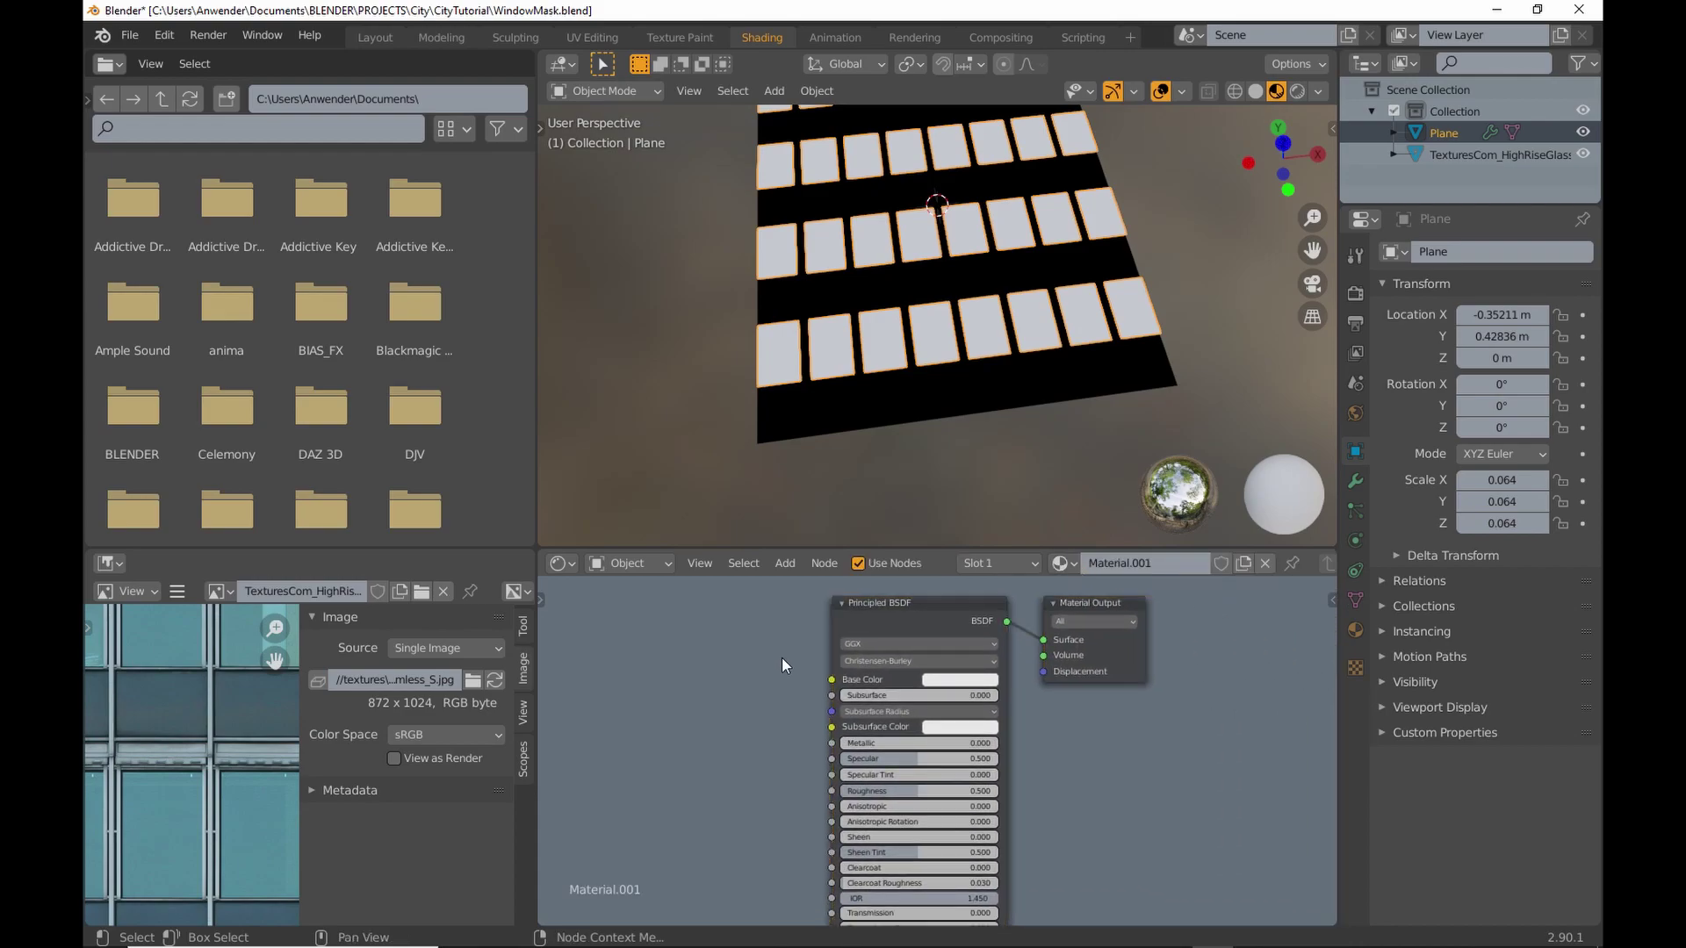
pyautogui.click(908, 622)
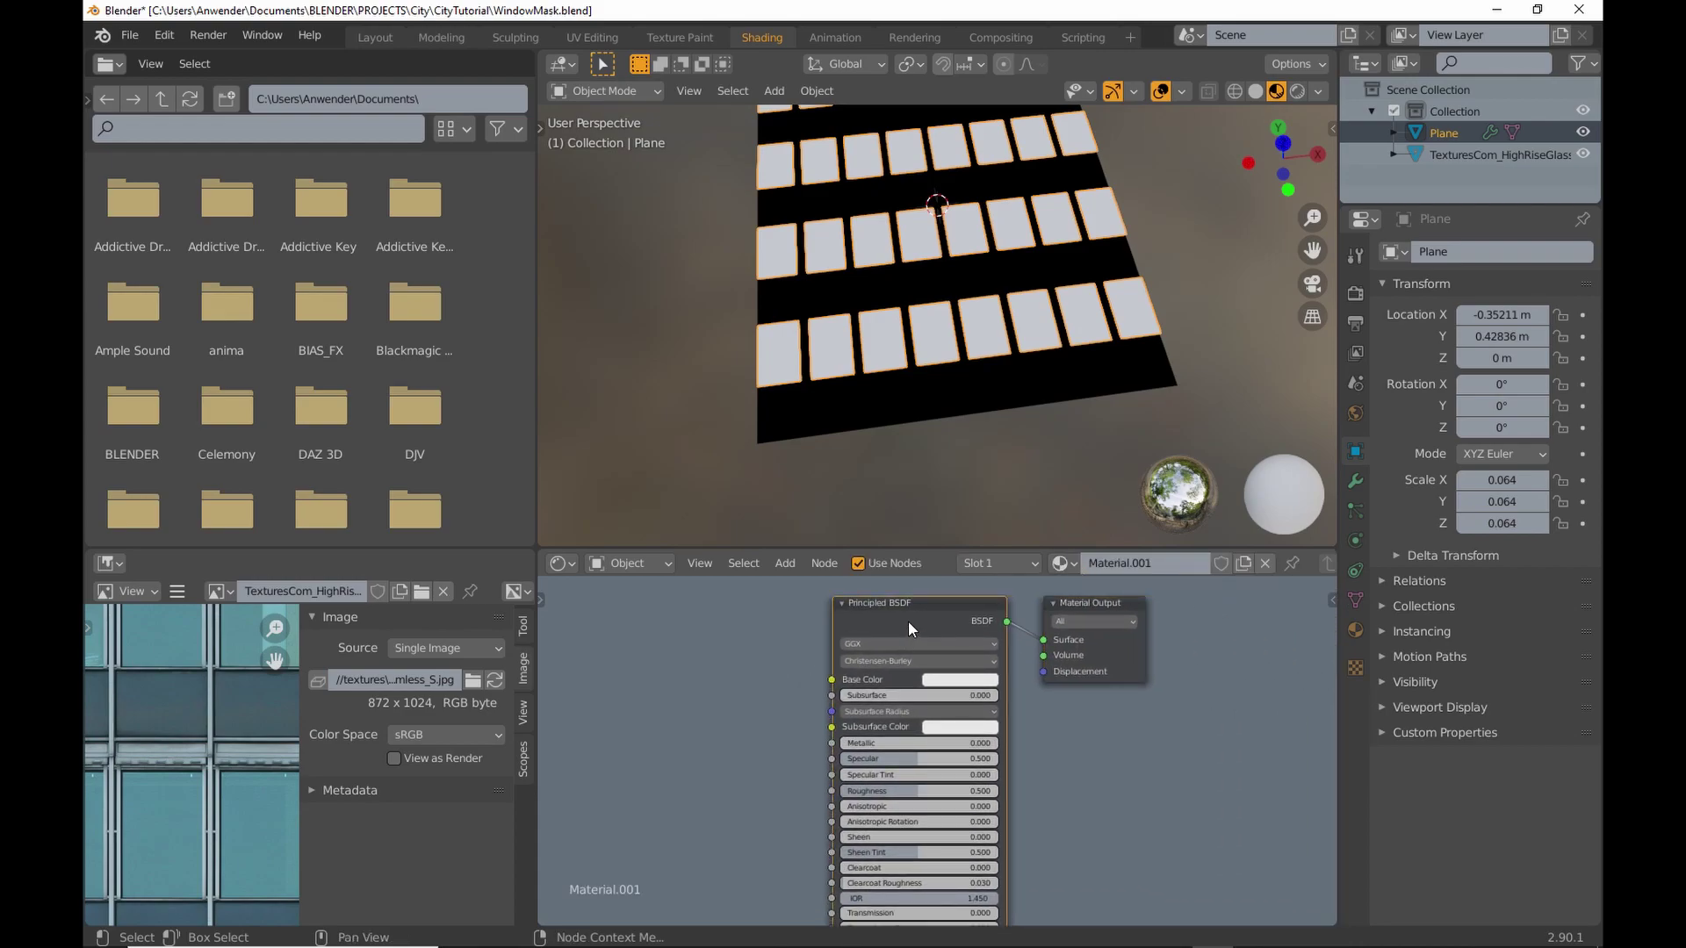
pyautogui.press('Delete')
# Add a white Emission shader with strength 1.000 to the window material and connect it to the Material Output's Surface.
pyautogui.click(785, 563)
pyautogui.moveTo(819, 683)
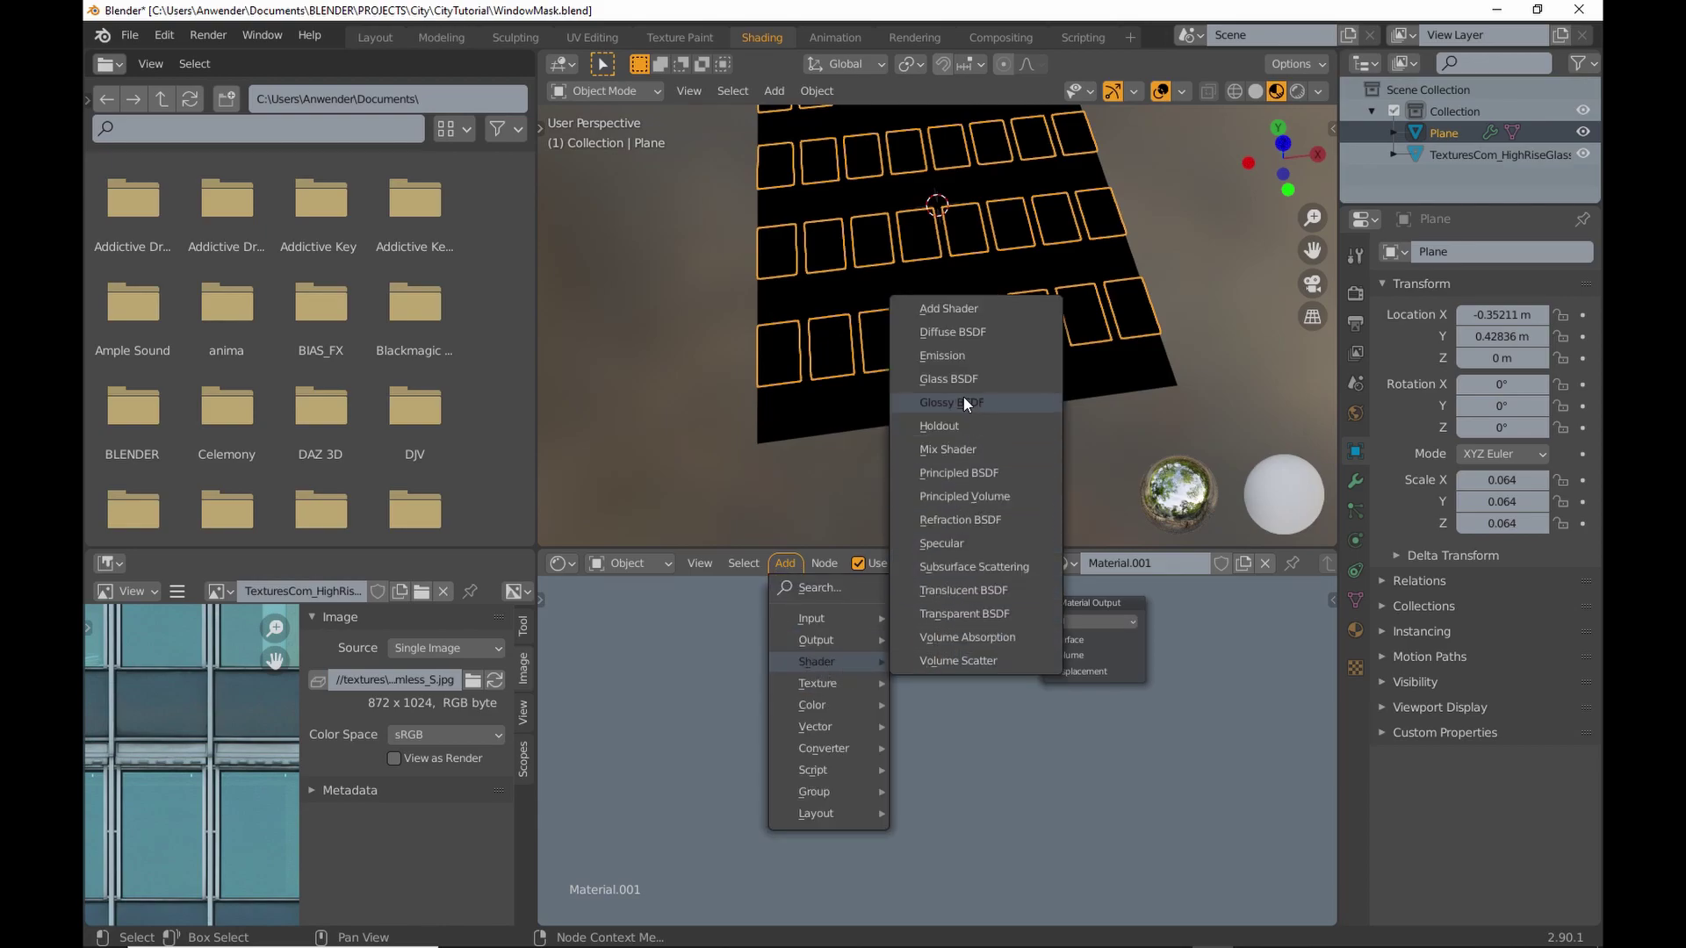
pyautogui.click(952, 354)
pyautogui.click(952, 659)
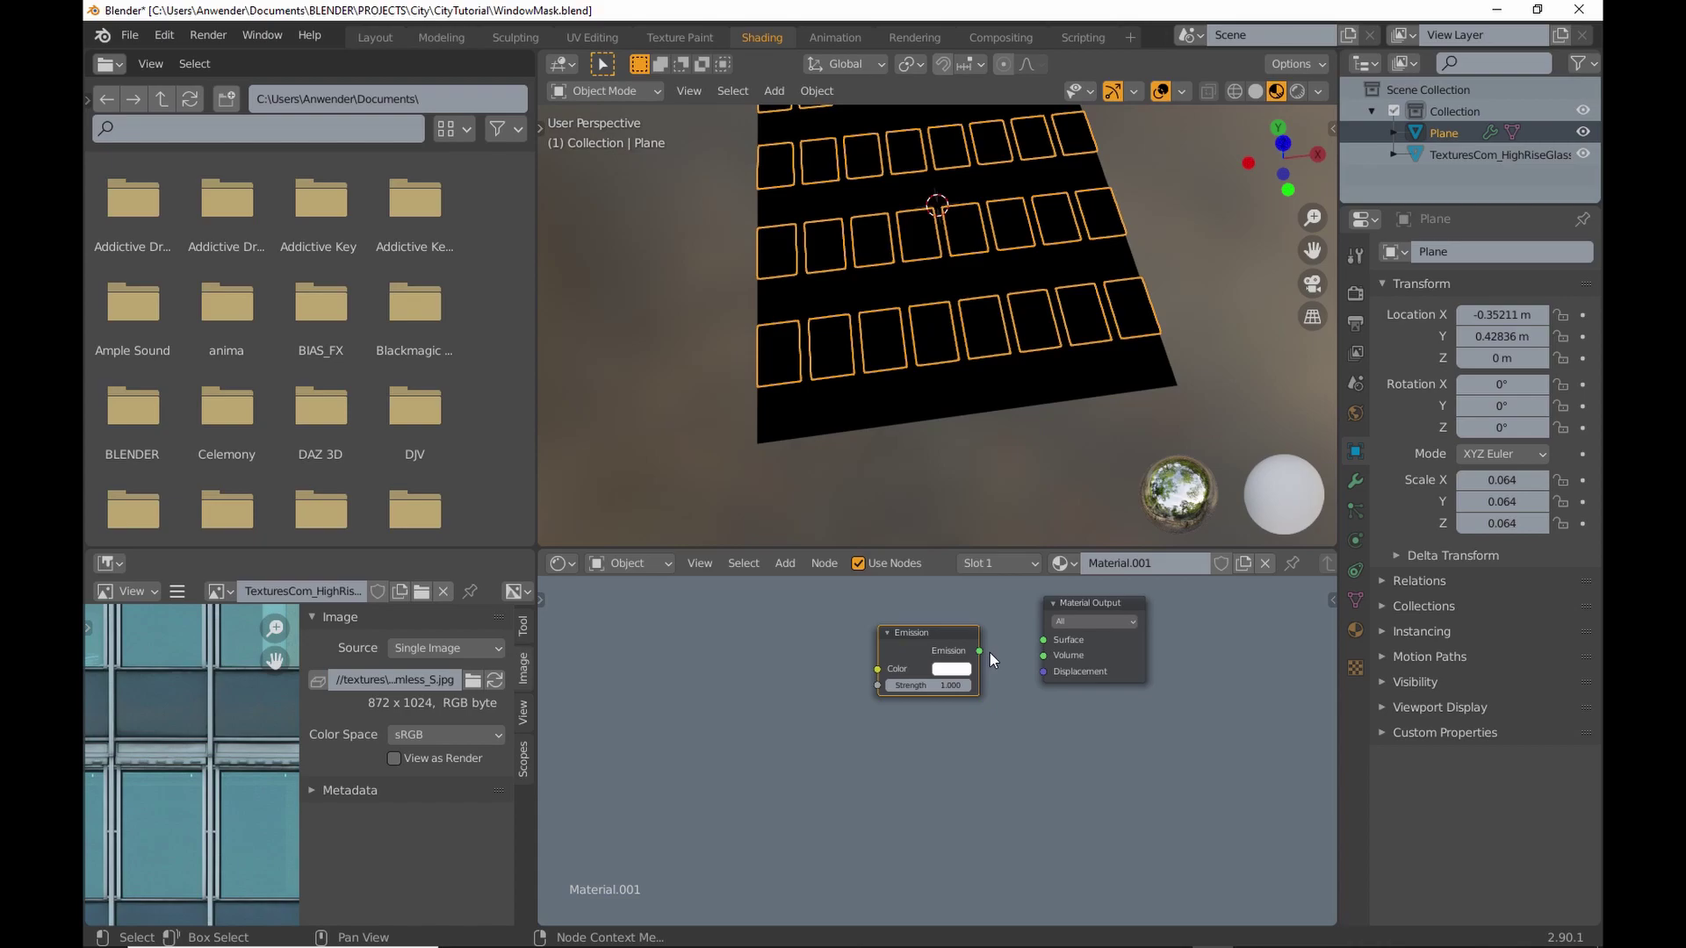
pyautogui.moveTo(980, 651); pyautogui.dragTo(1043, 640)
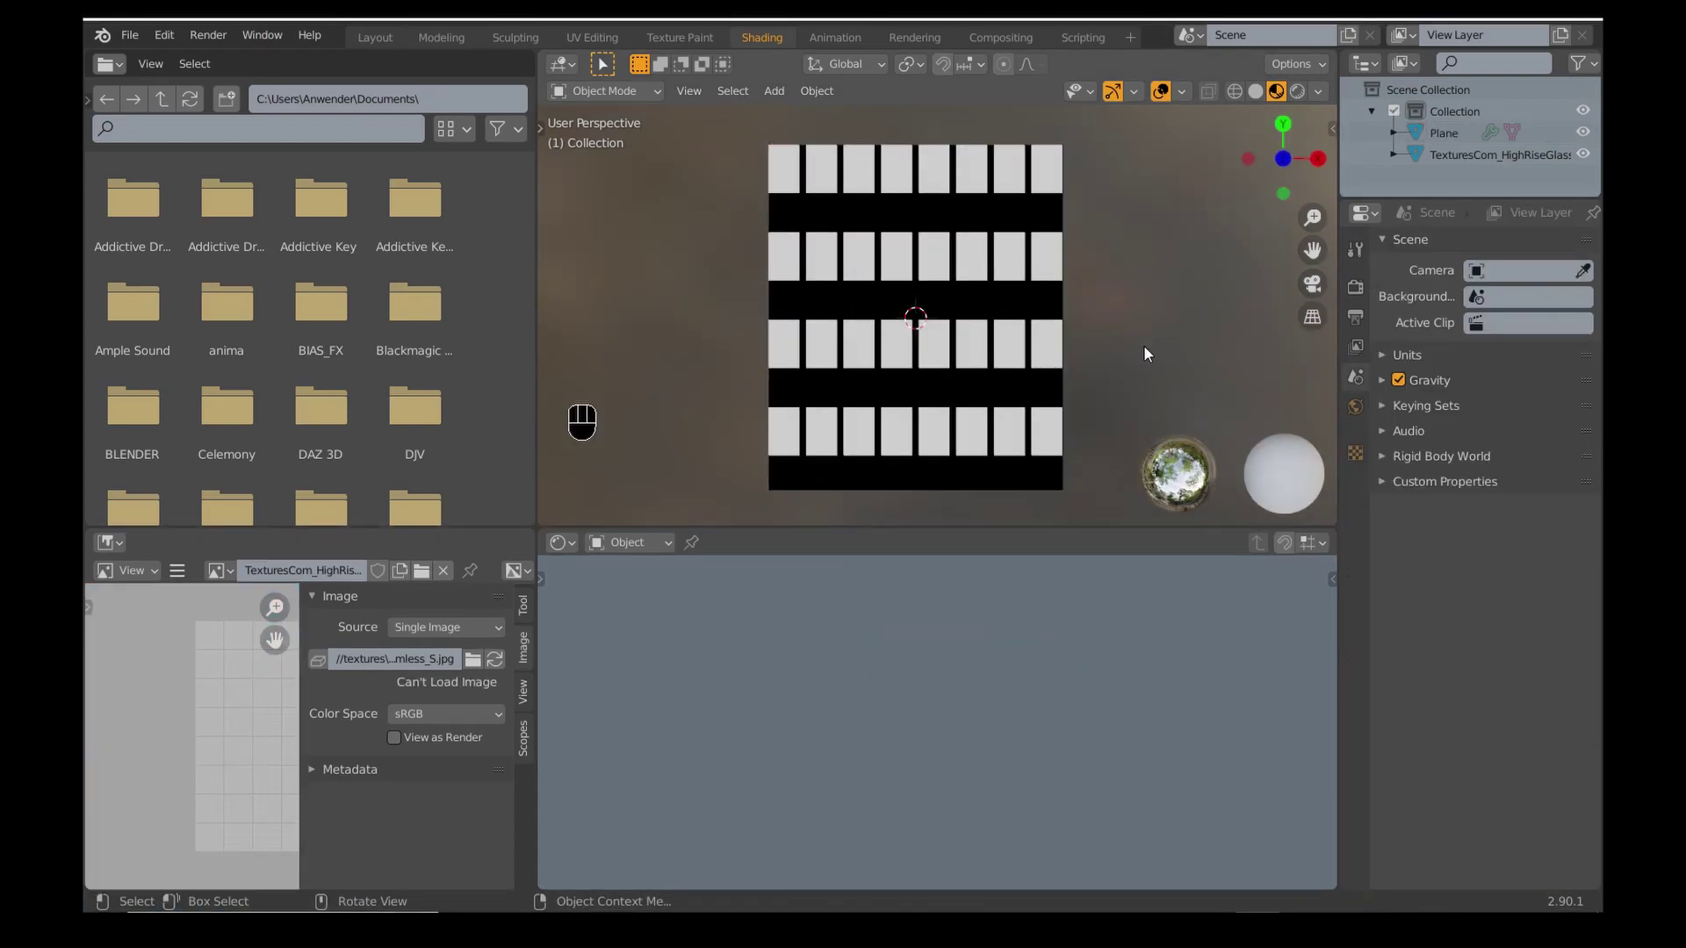
# Add a camera to the scene and change its lens type to Orthographic.
pyautogui.hotkey('shift', 'a')
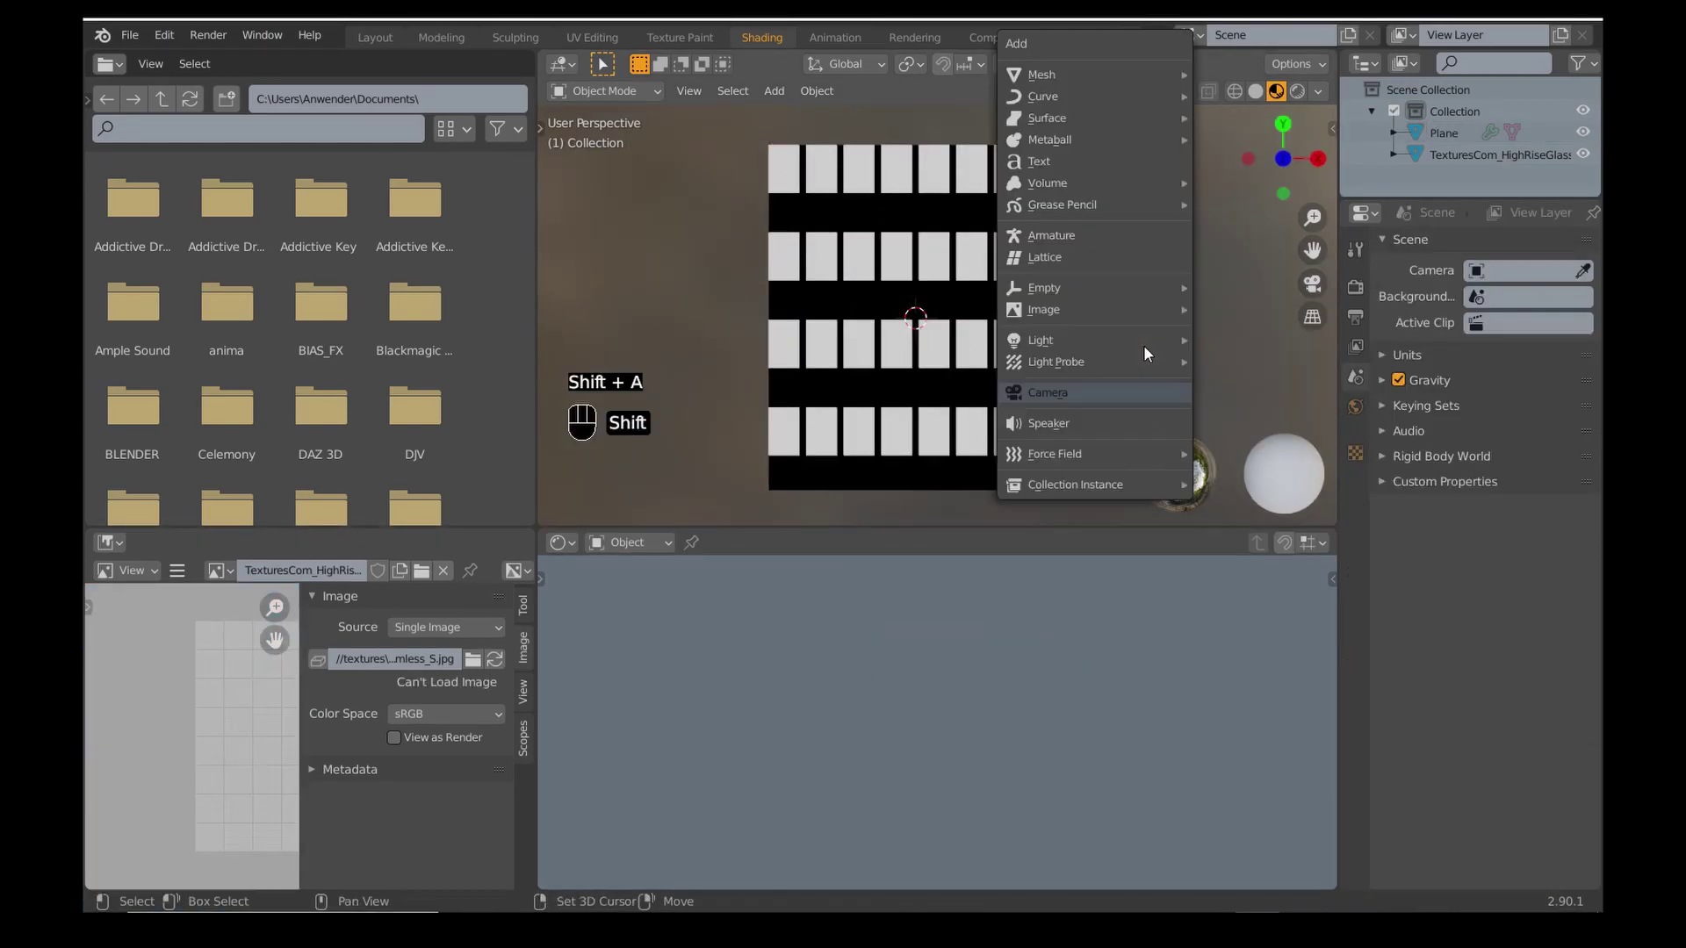
pyautogui.click(1116, 396)
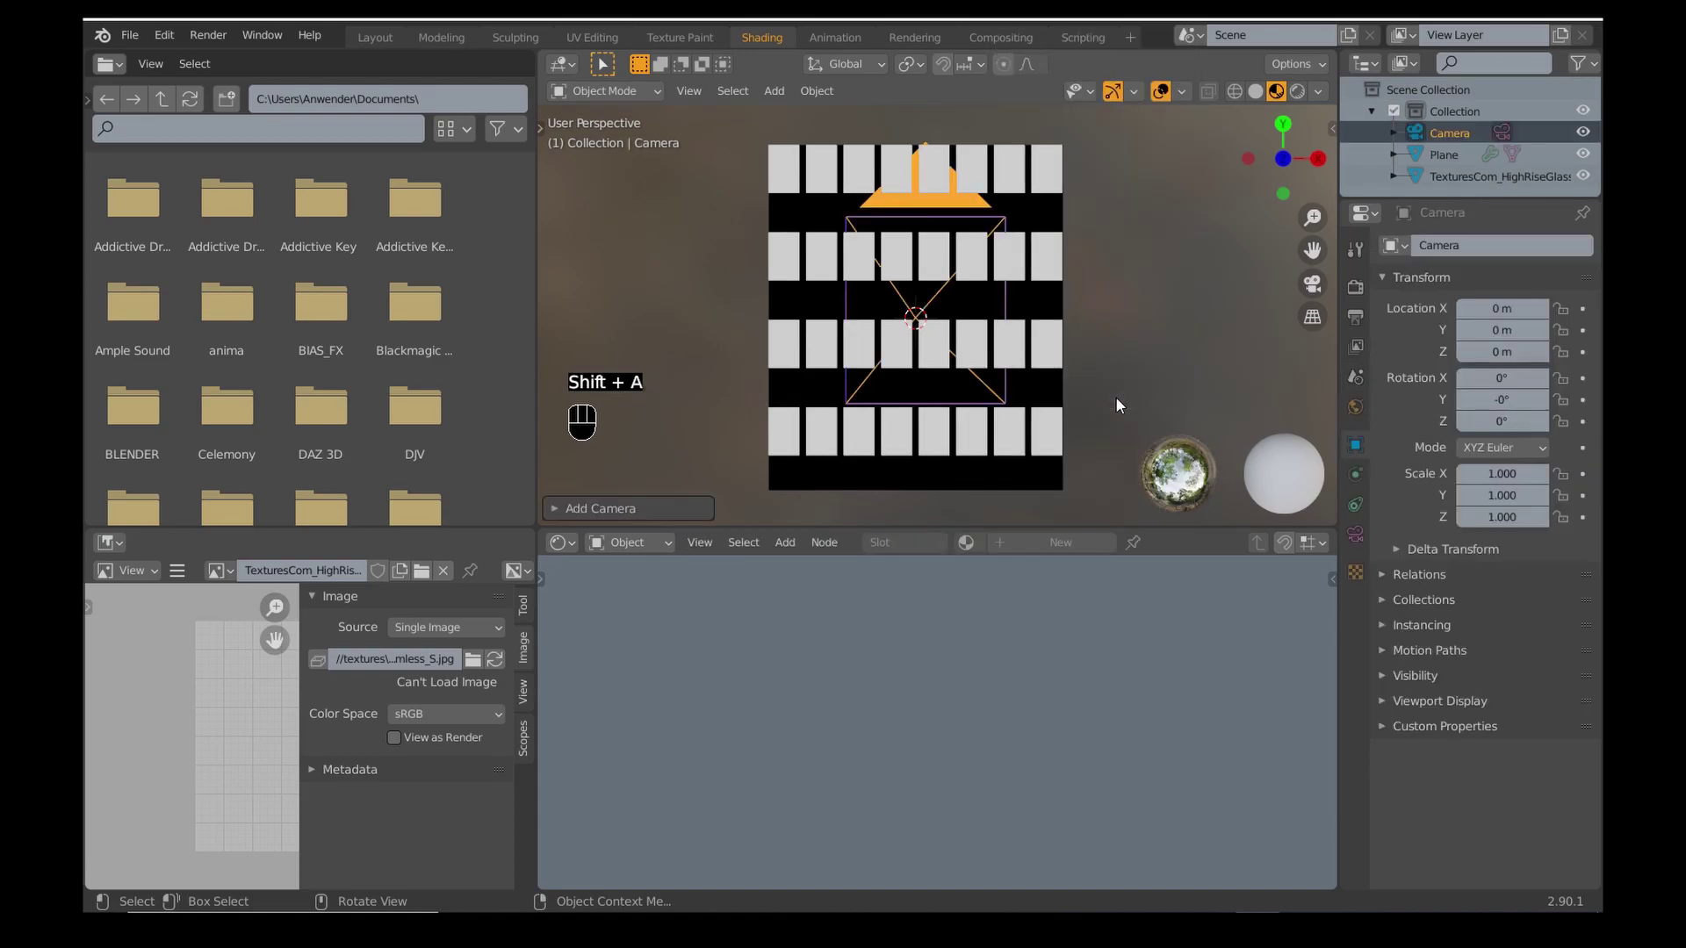
pyautogui.click(1357, 535)
pyautogui.click(1514, 309)
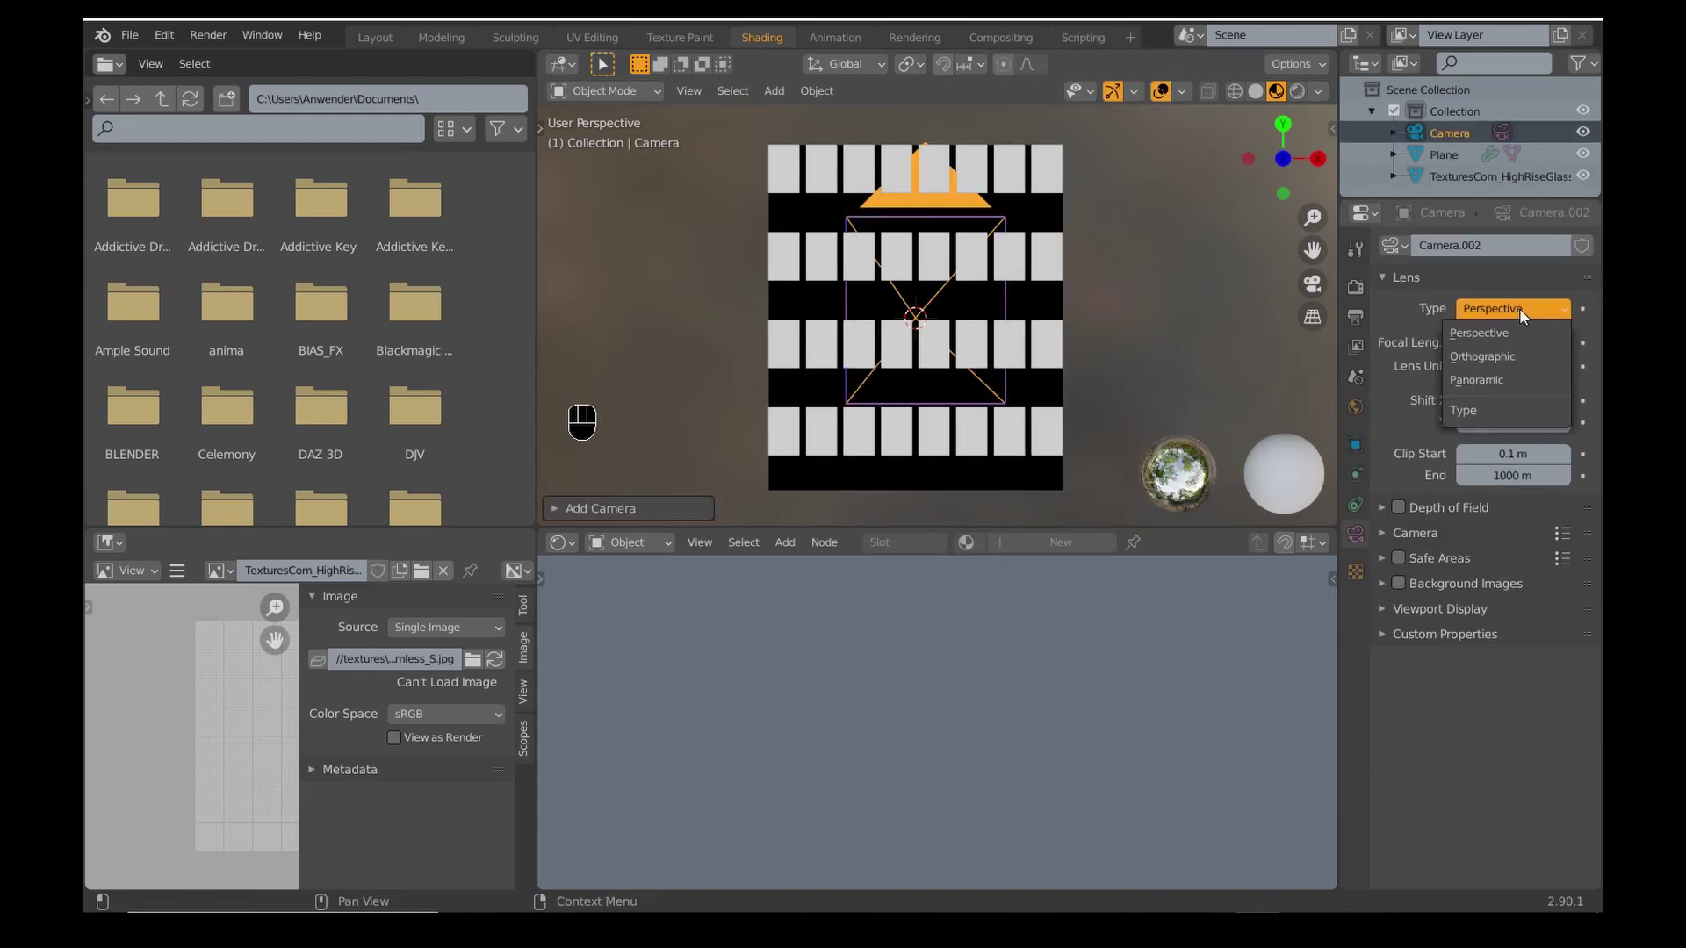
pyautogui.click(1502, 355)
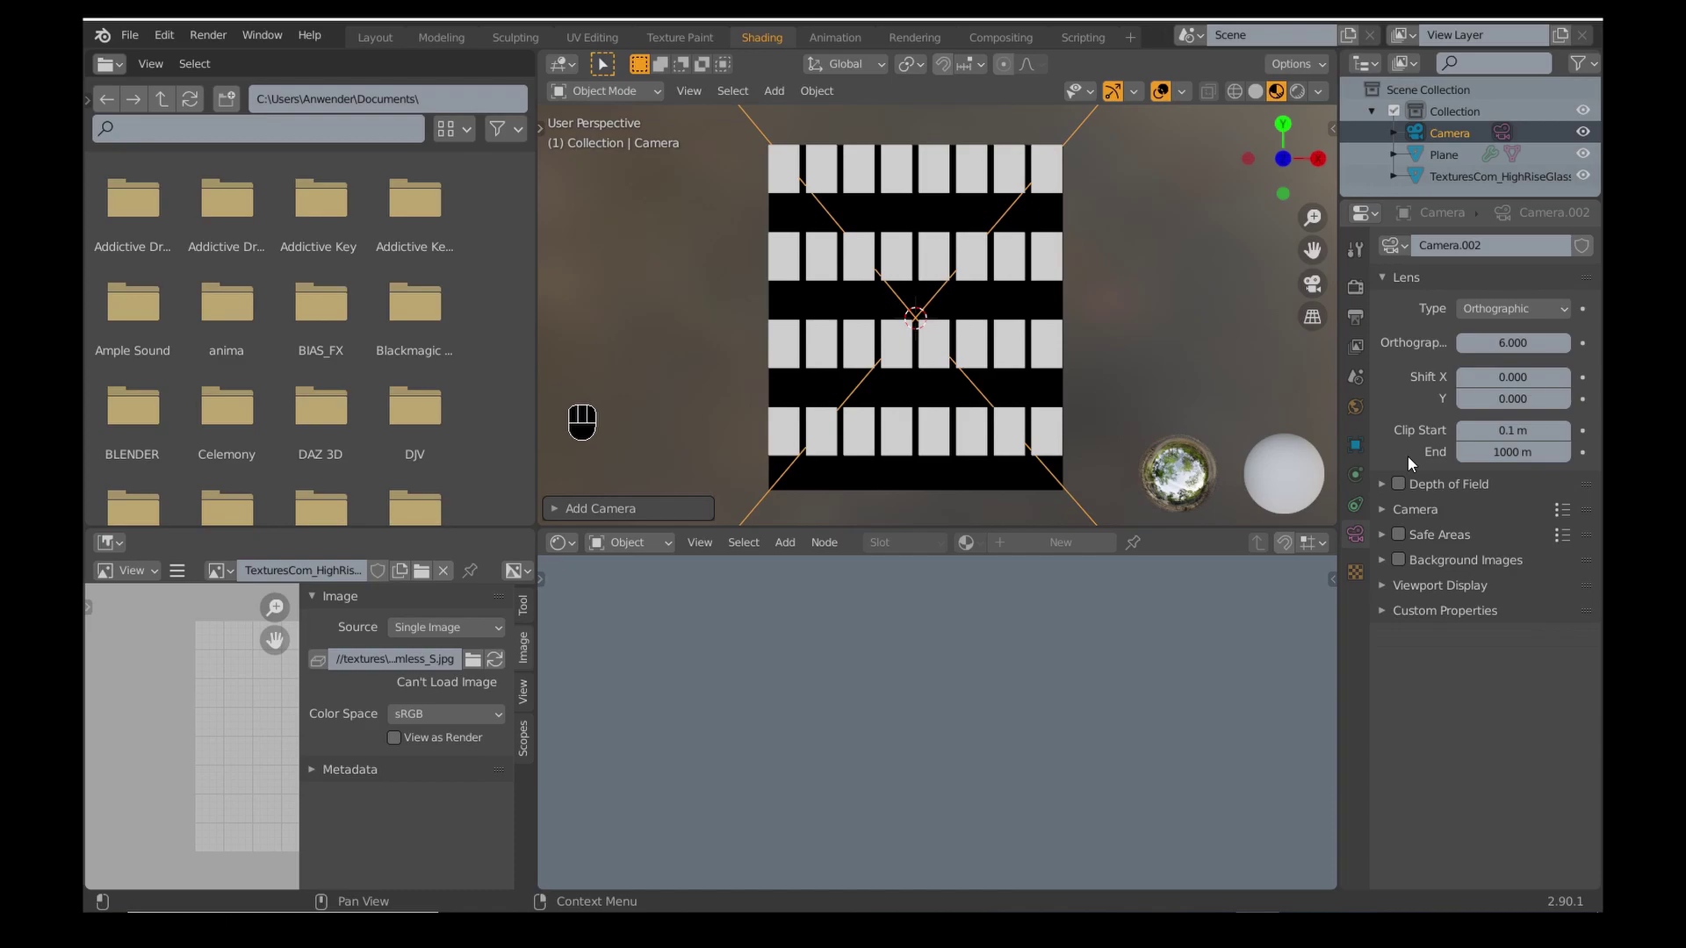
# Set the camera's orthographic scale to 1.000 and its clip start to 0.01 m.
pyautogui.click(1496, 345)
pyautogui.write('1')
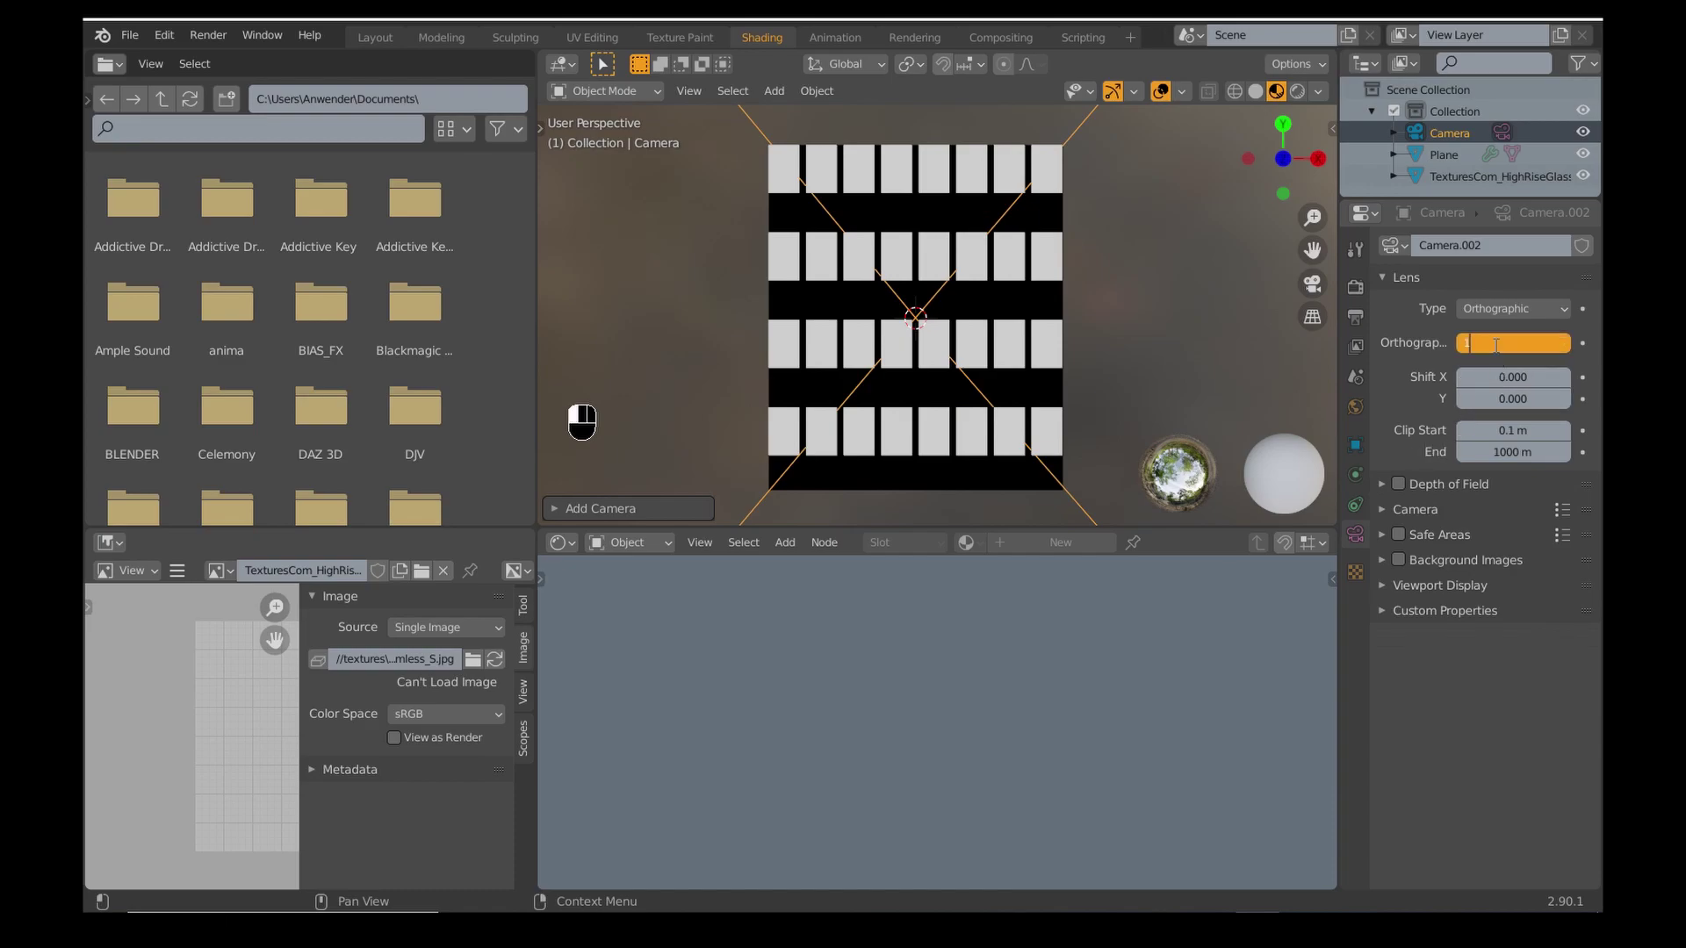
pyautogui.press('Return')
pyautogui.click(1494, 430)
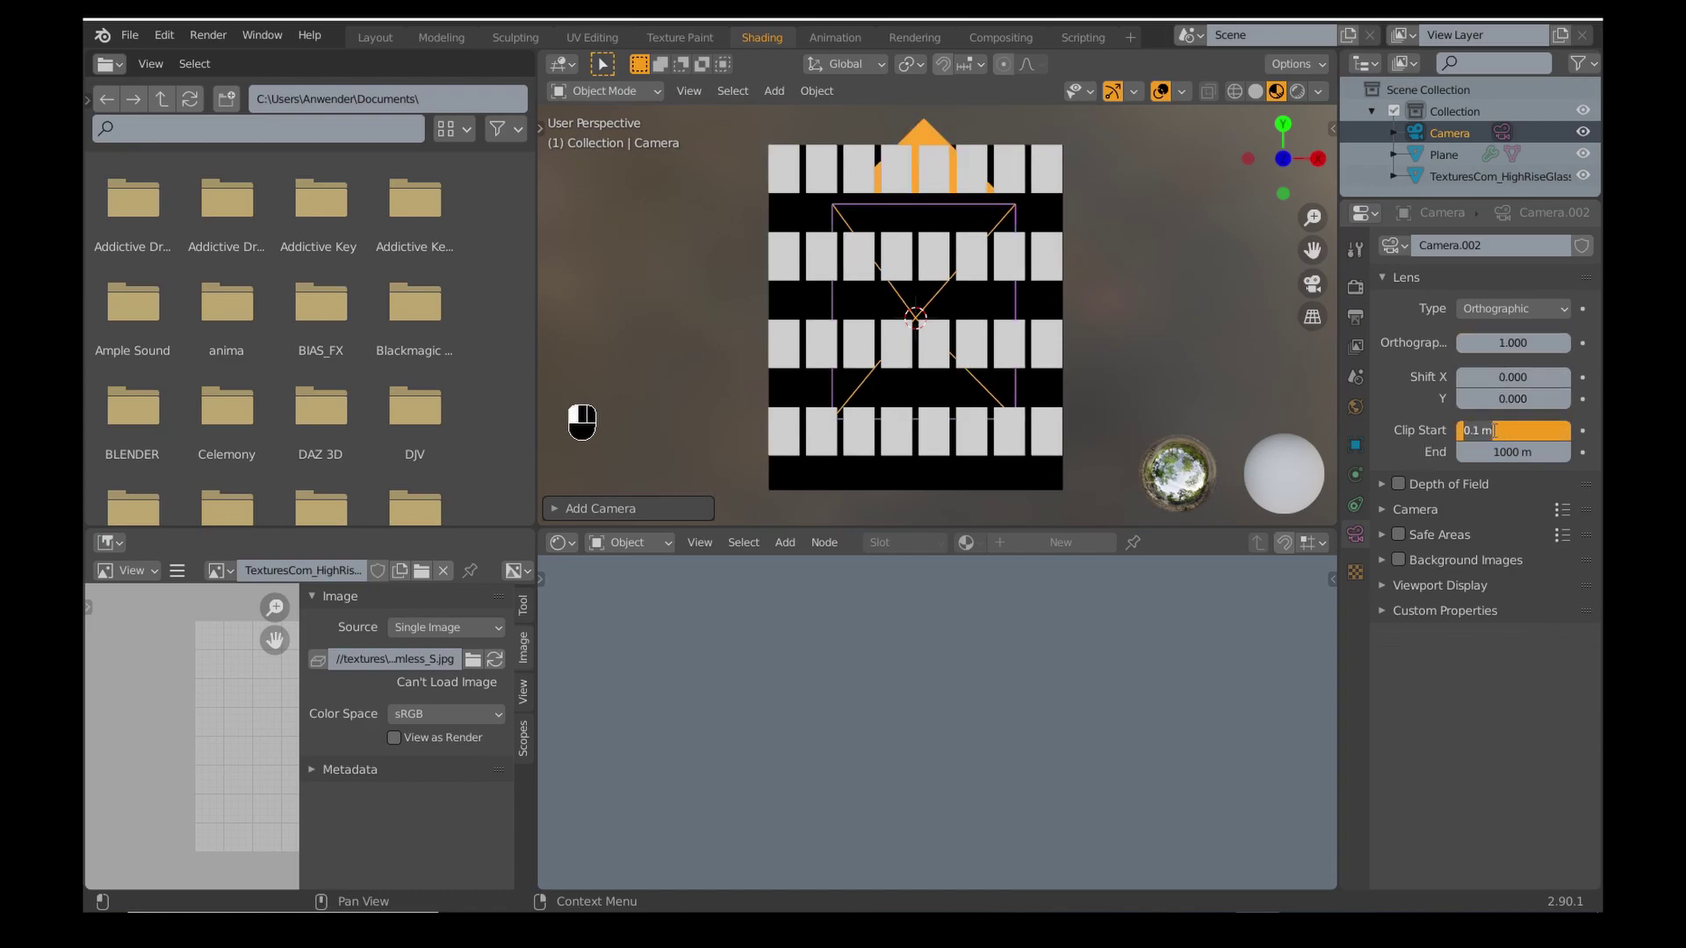
pyautogui.write('0.01')
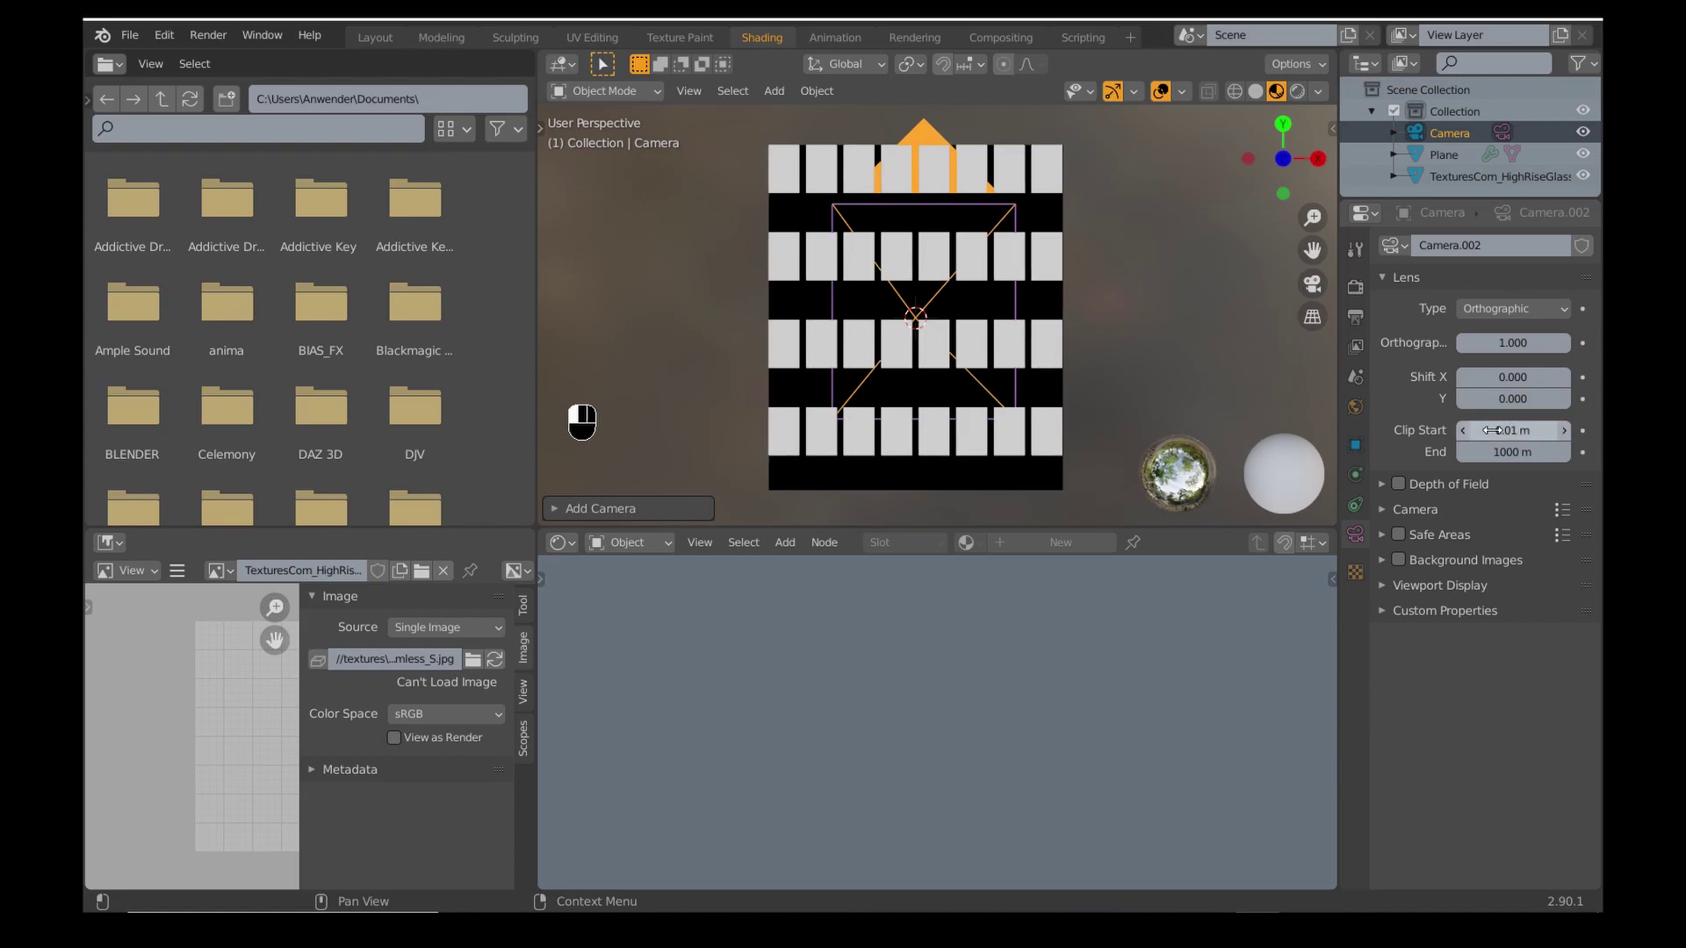
pyautogui.press('Return')
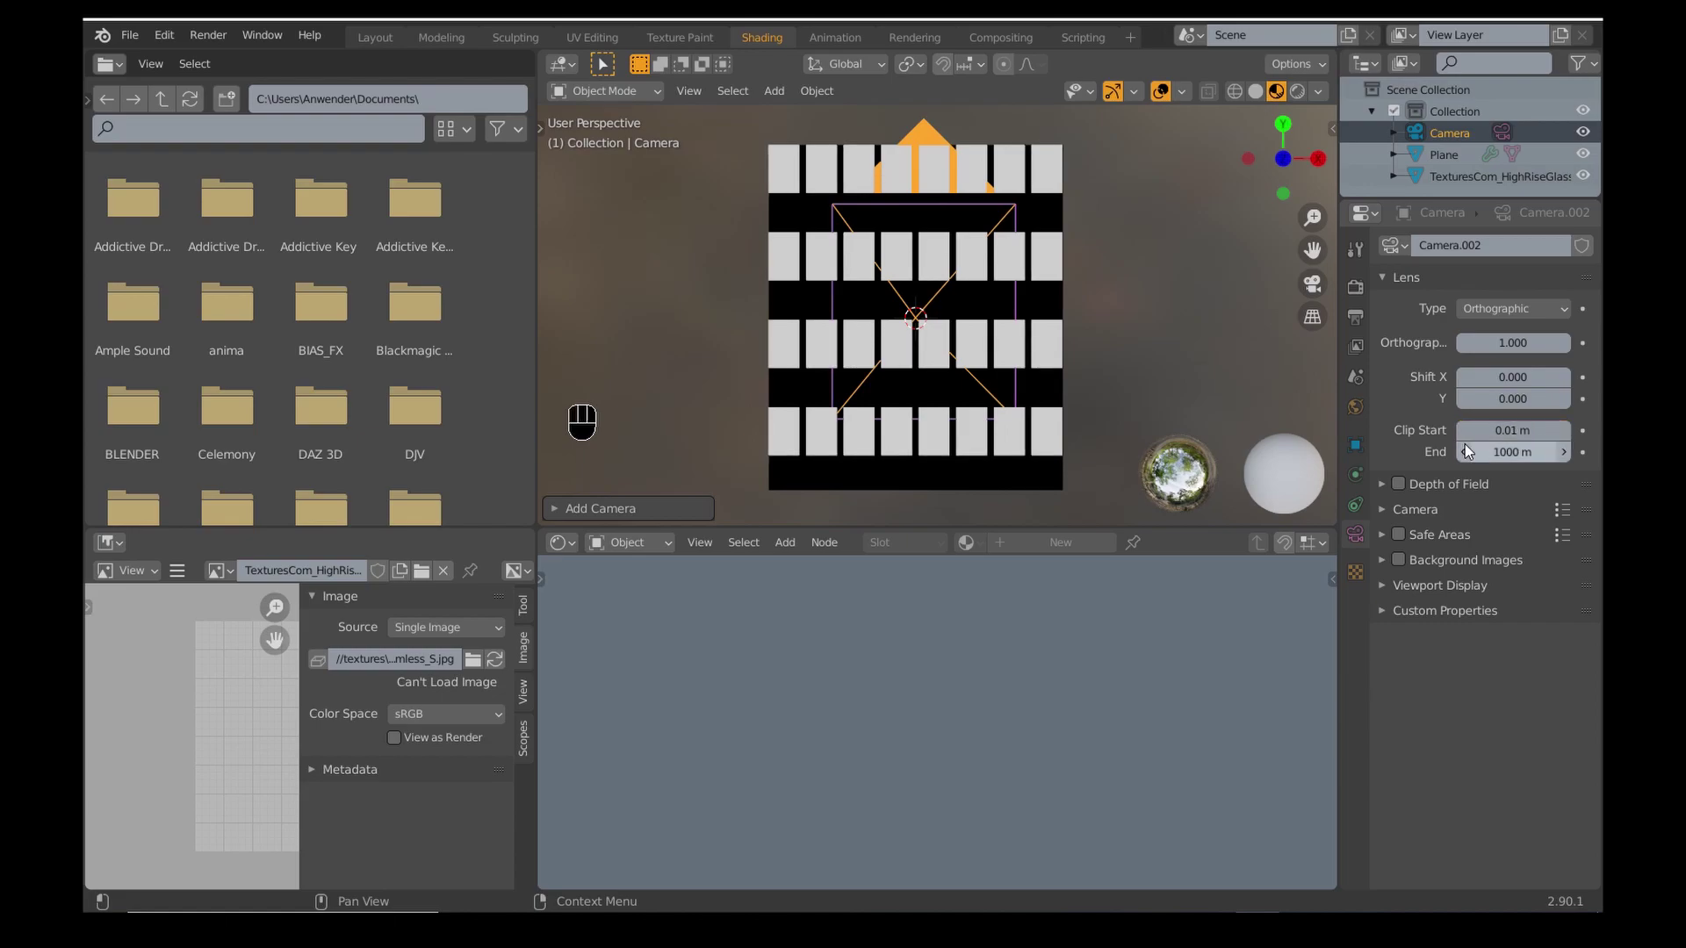
# Looking through the camera, raise its Z location to 0.015 m so the window planes come into frame.
pyautogui.click(1356, 444)
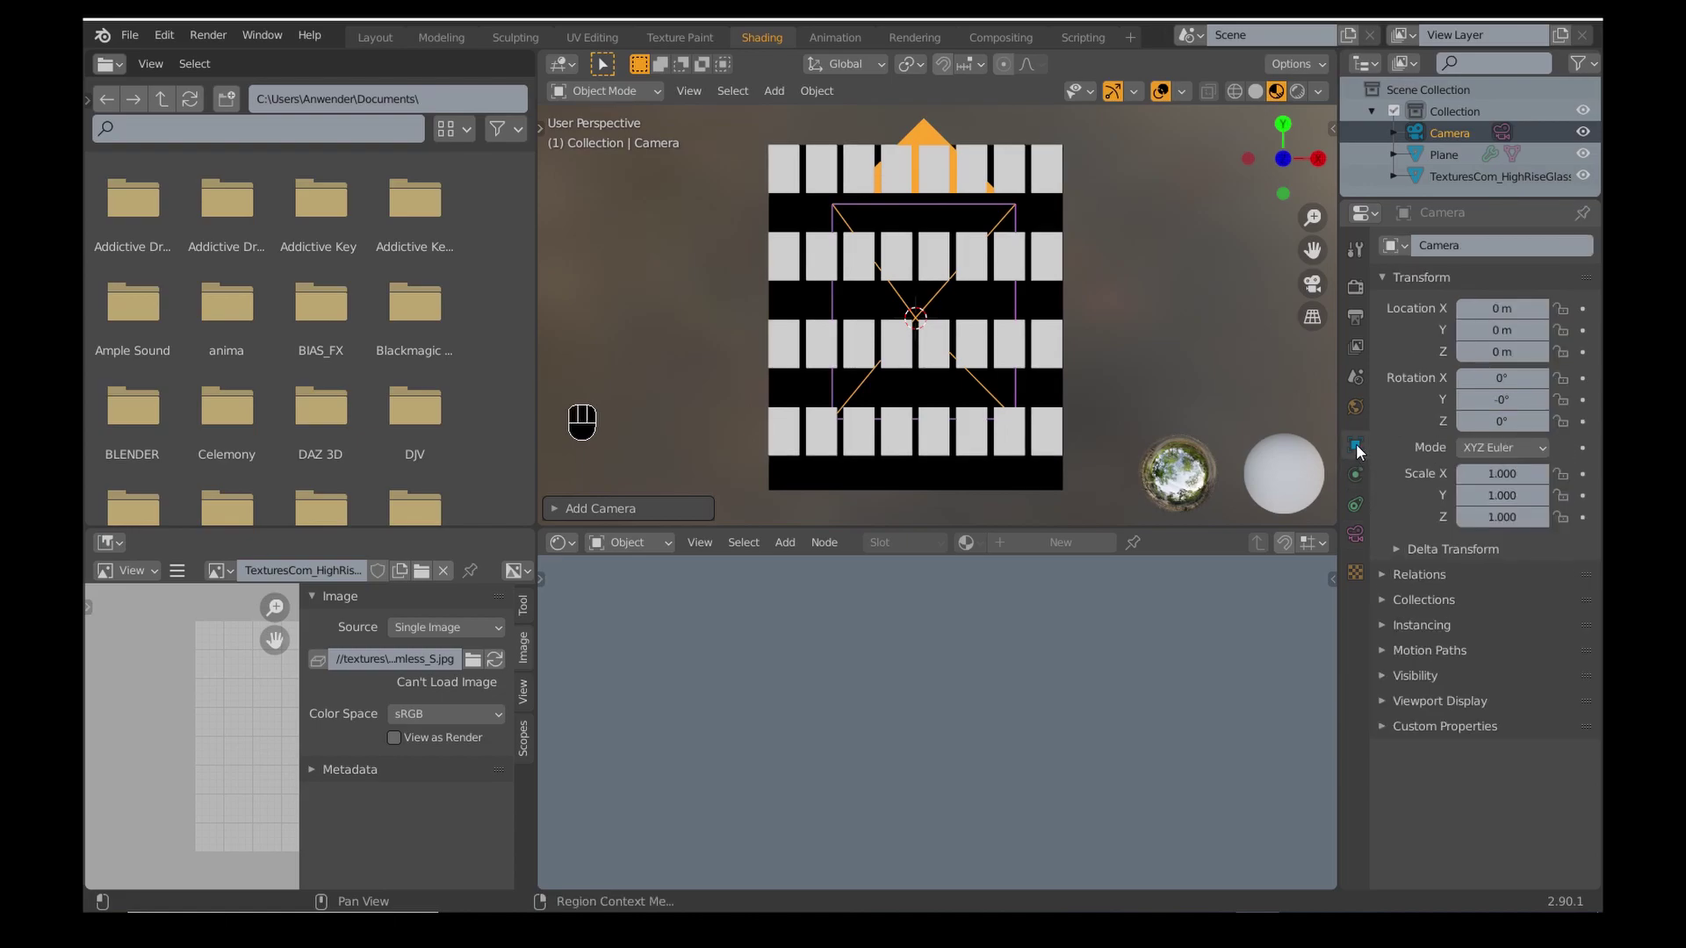
pyautogui.press('KP_0')
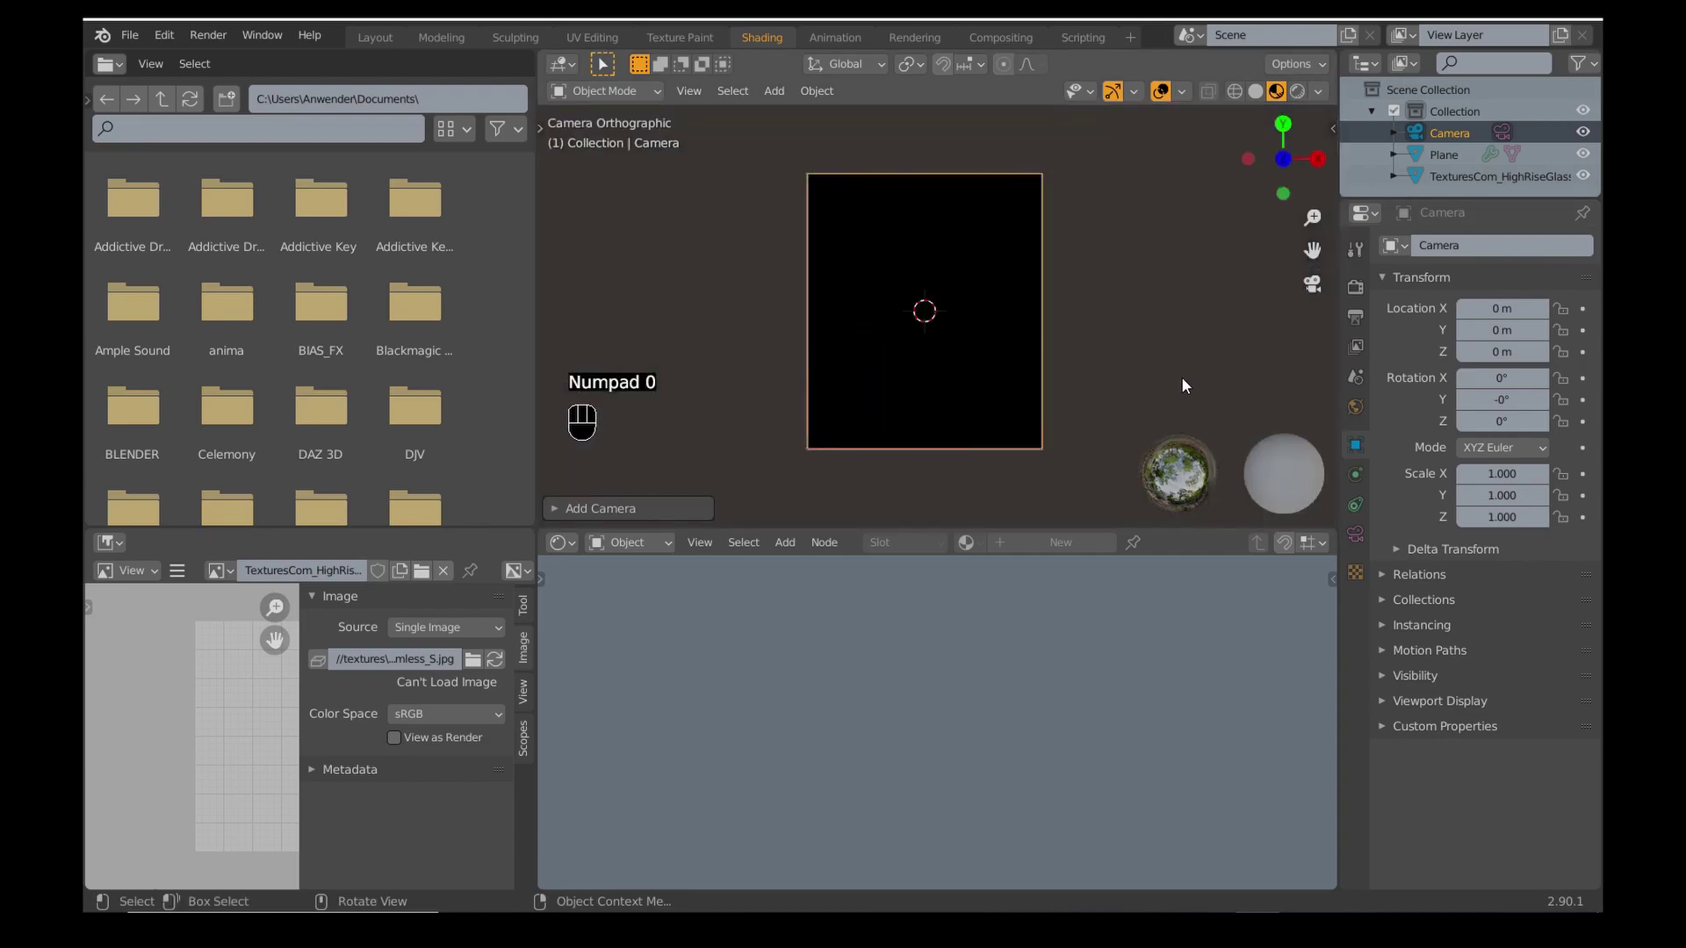
pyautogui.keyDown('shift'); pyautogui.moveTo(1498, 353); pyautogui.dragTo(1512, 353); pyautogui.keyUp('shift')
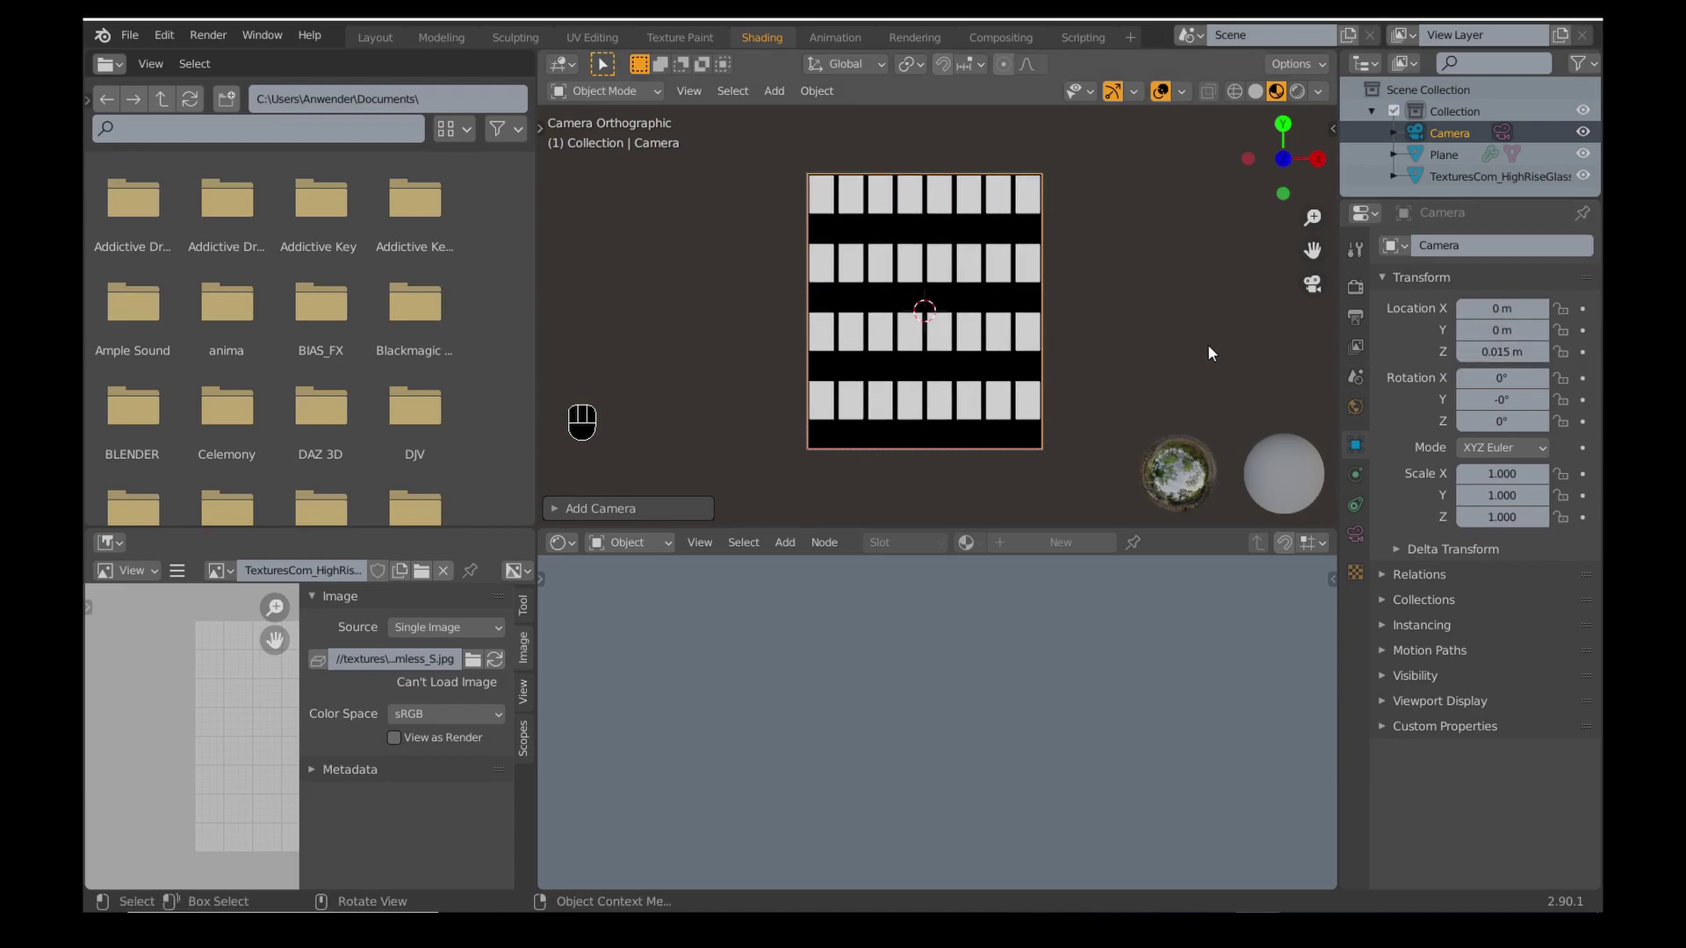
# Render the black-and-white window mask and save it as windowsMask.png in the textures folder, closing the render window.
pyautogui.press('F12')
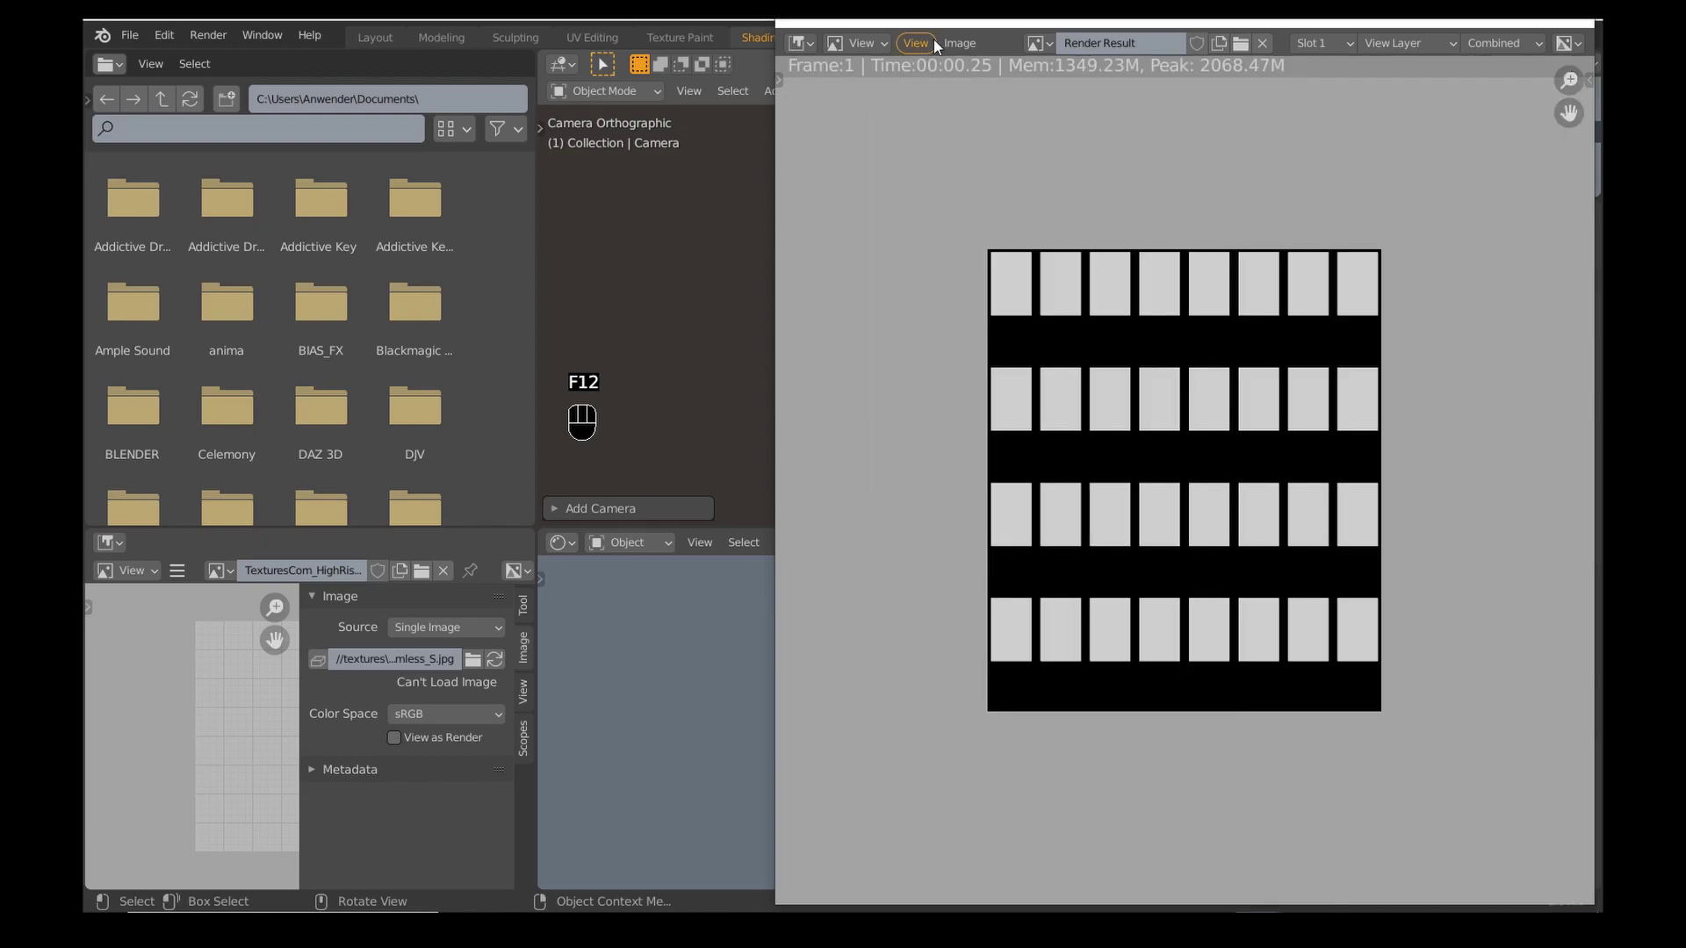
pyautogui.click(953, 42)
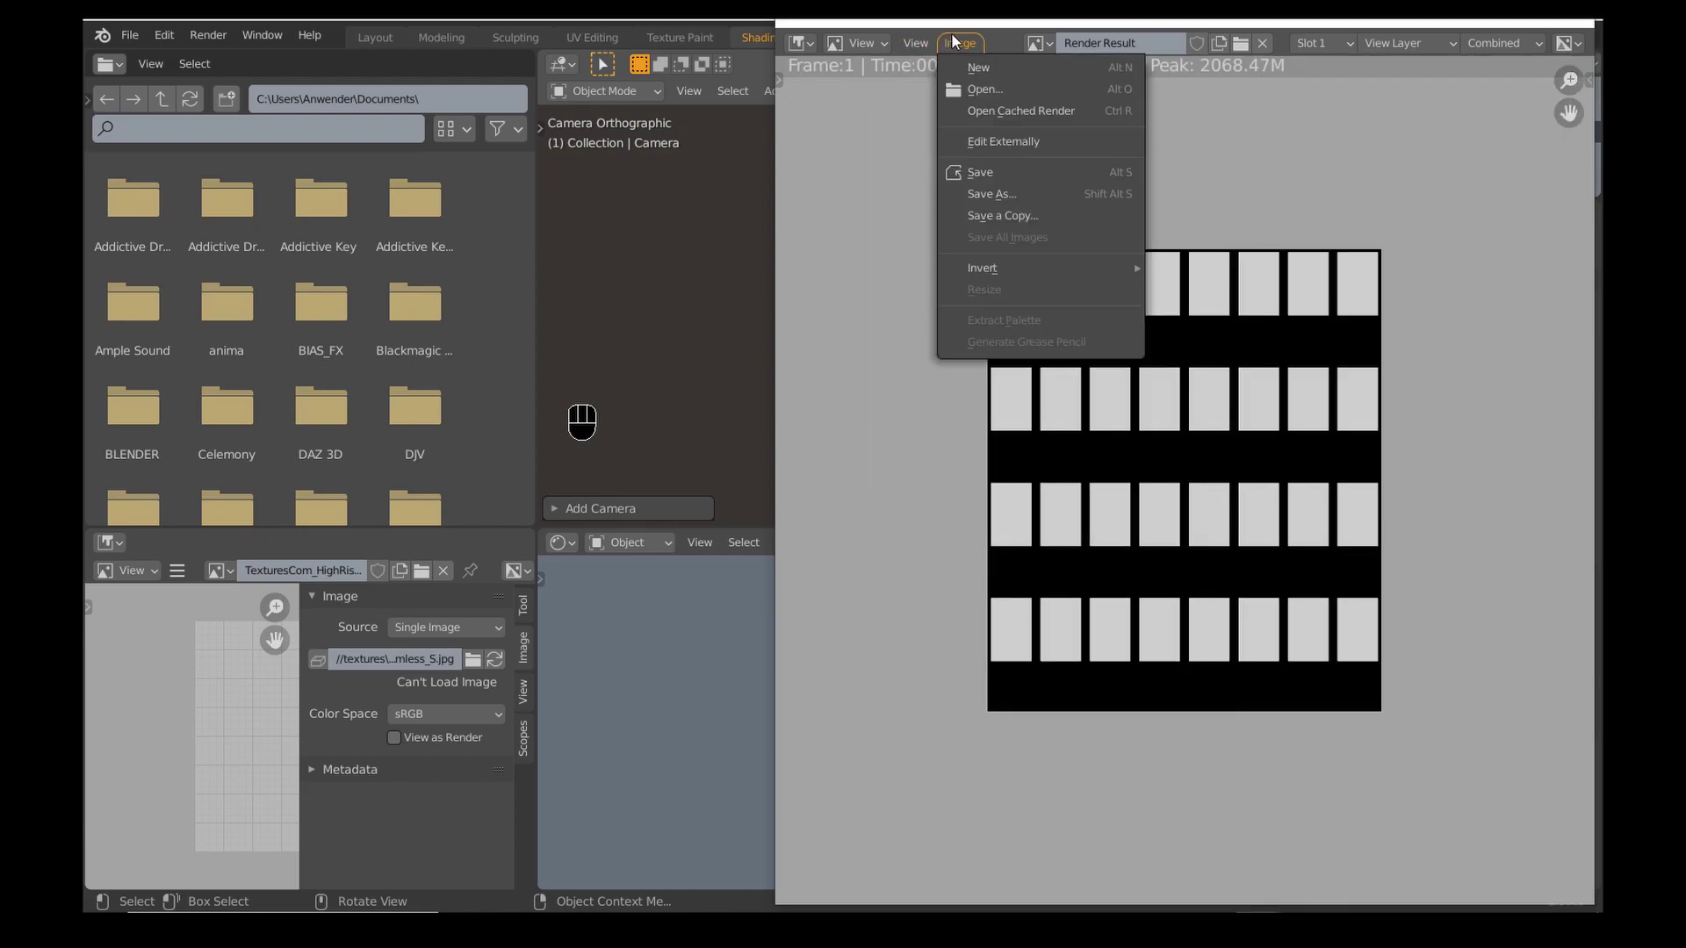
pyautogui.click(978, 191)
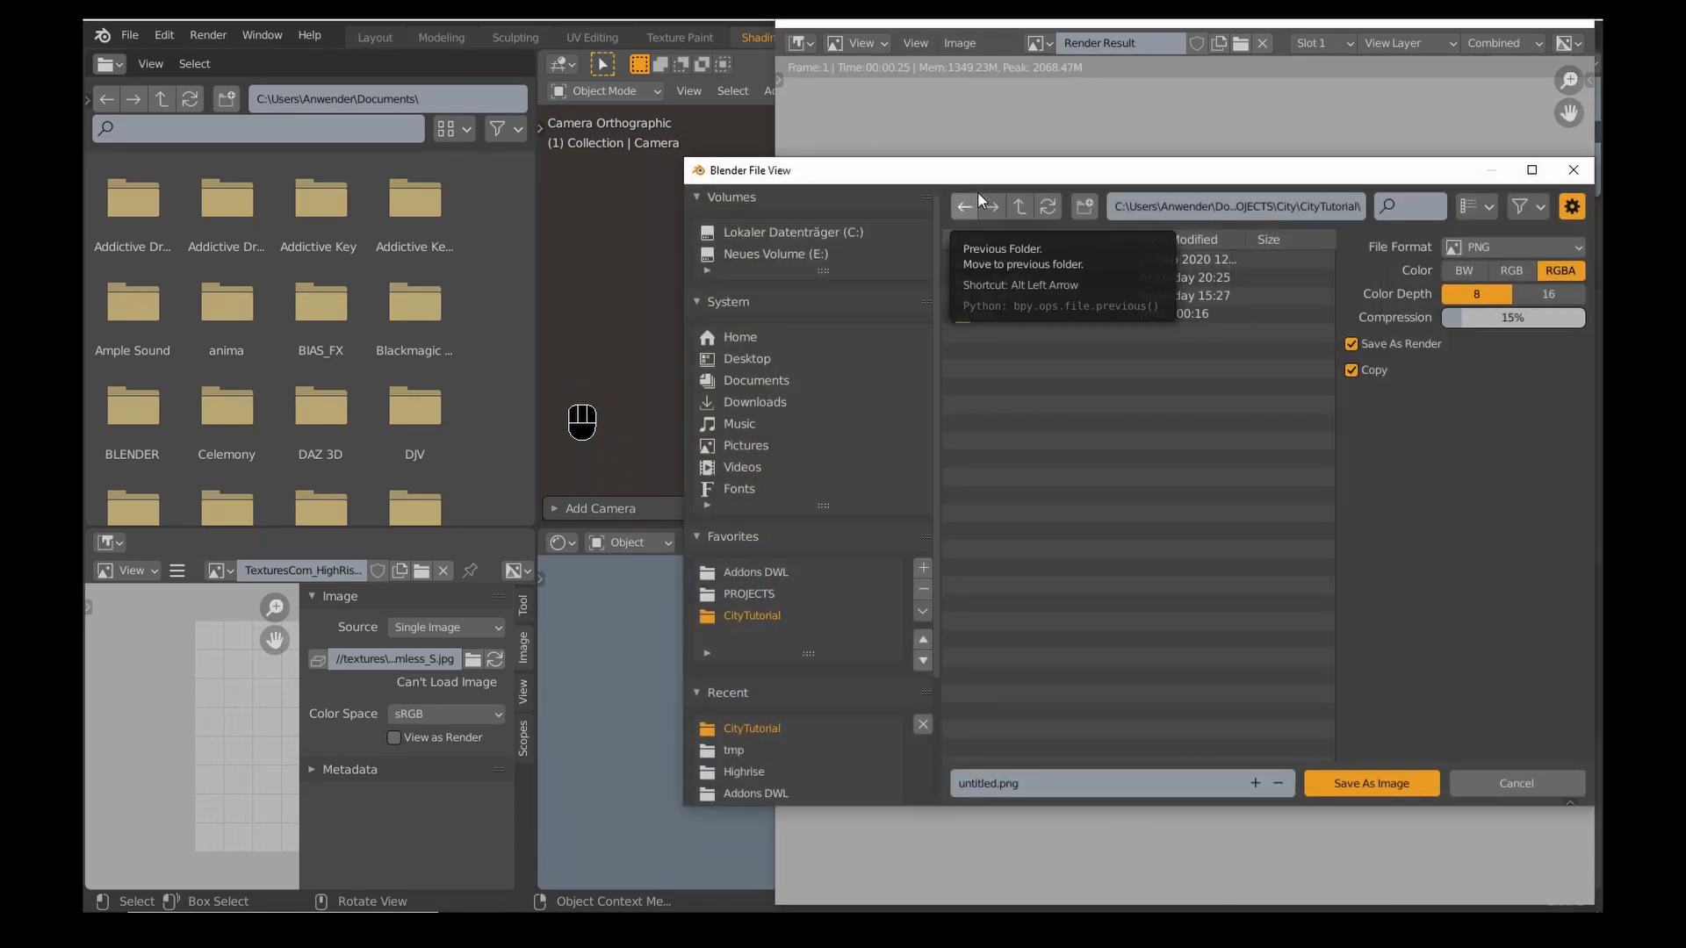
pyautogui.doubleClick(1010, 296)
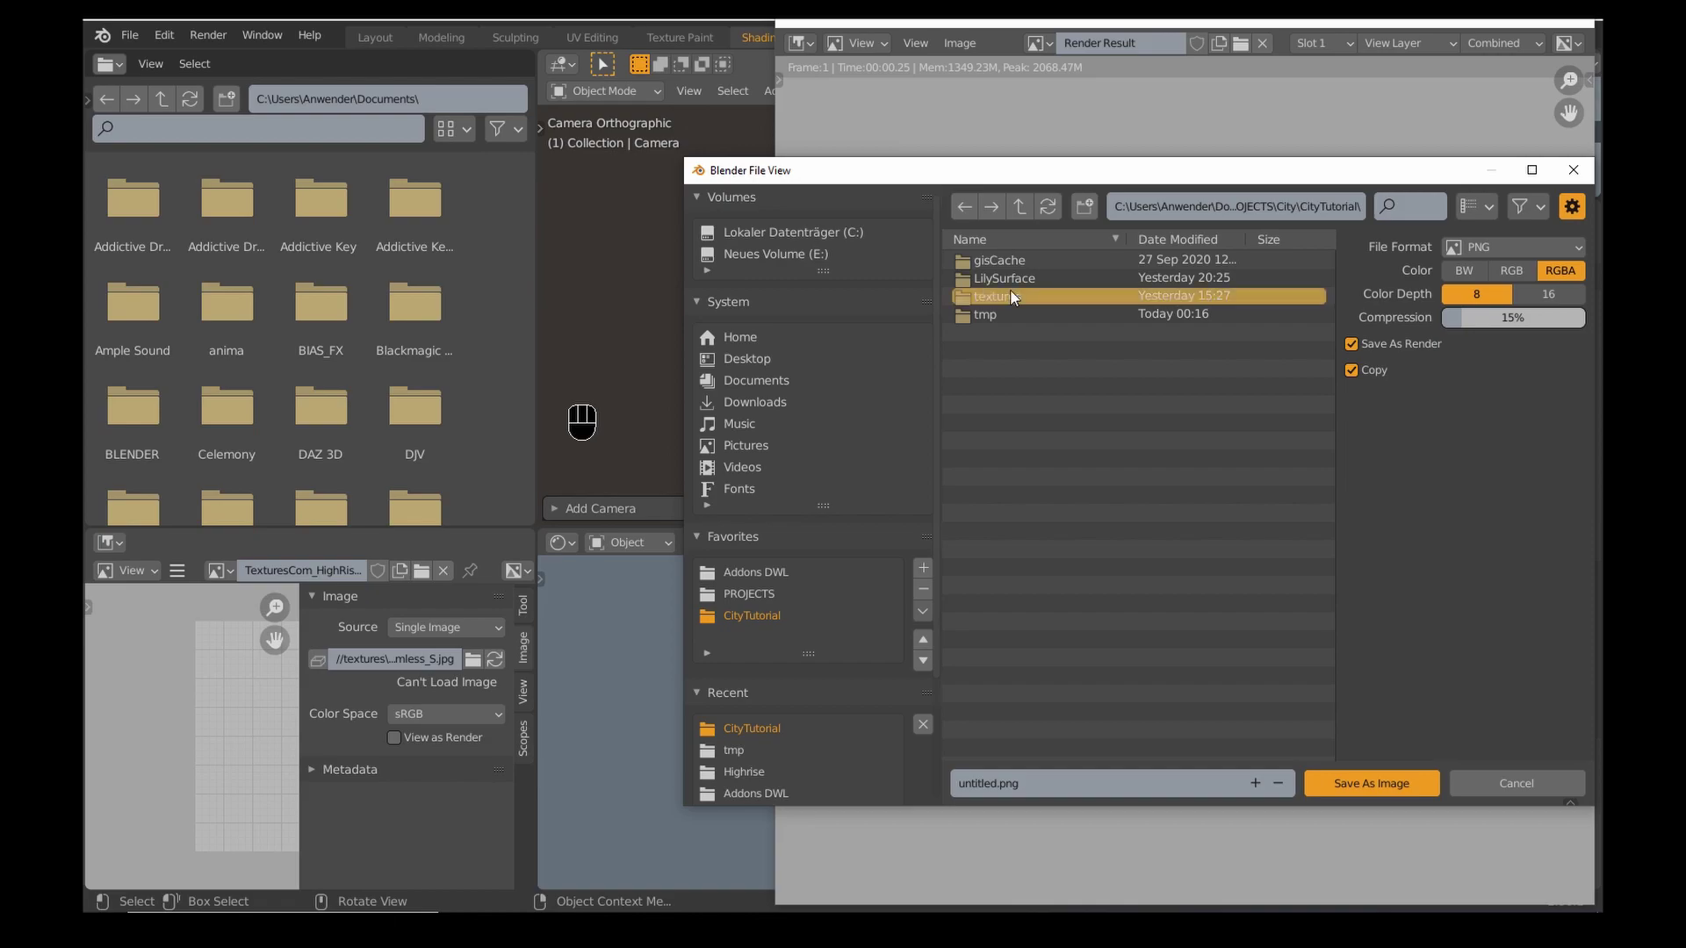
pyautogui.click(1029, 781)
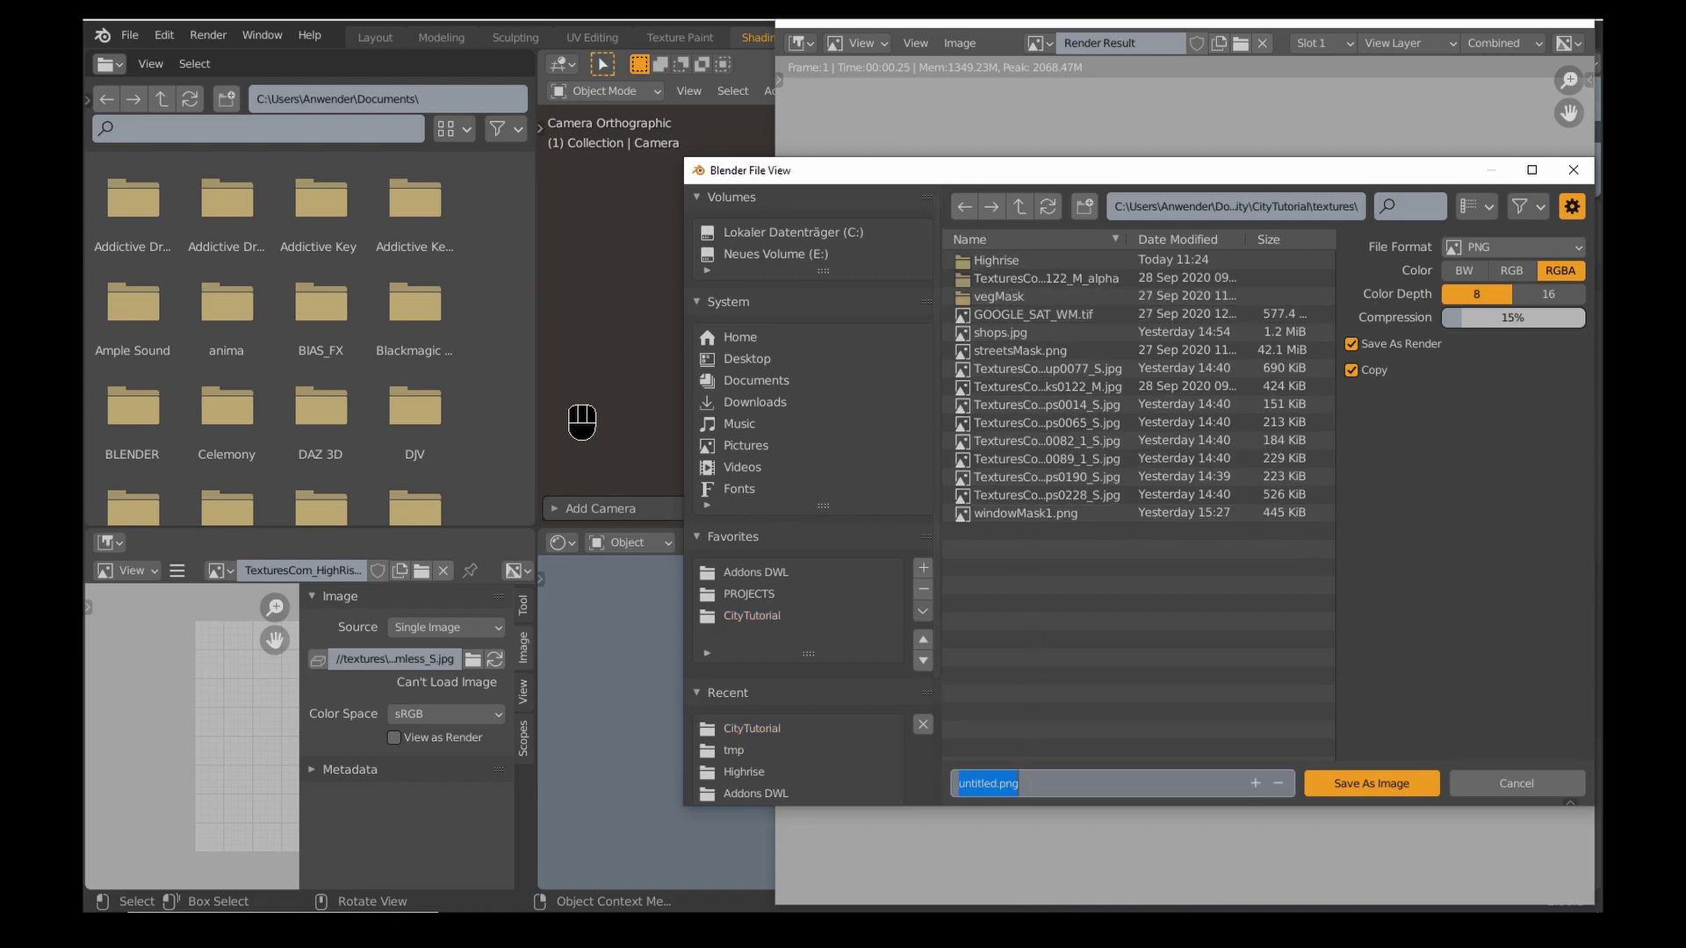
pyautogui.write('windowsMask')
pyautogui.press('Return')
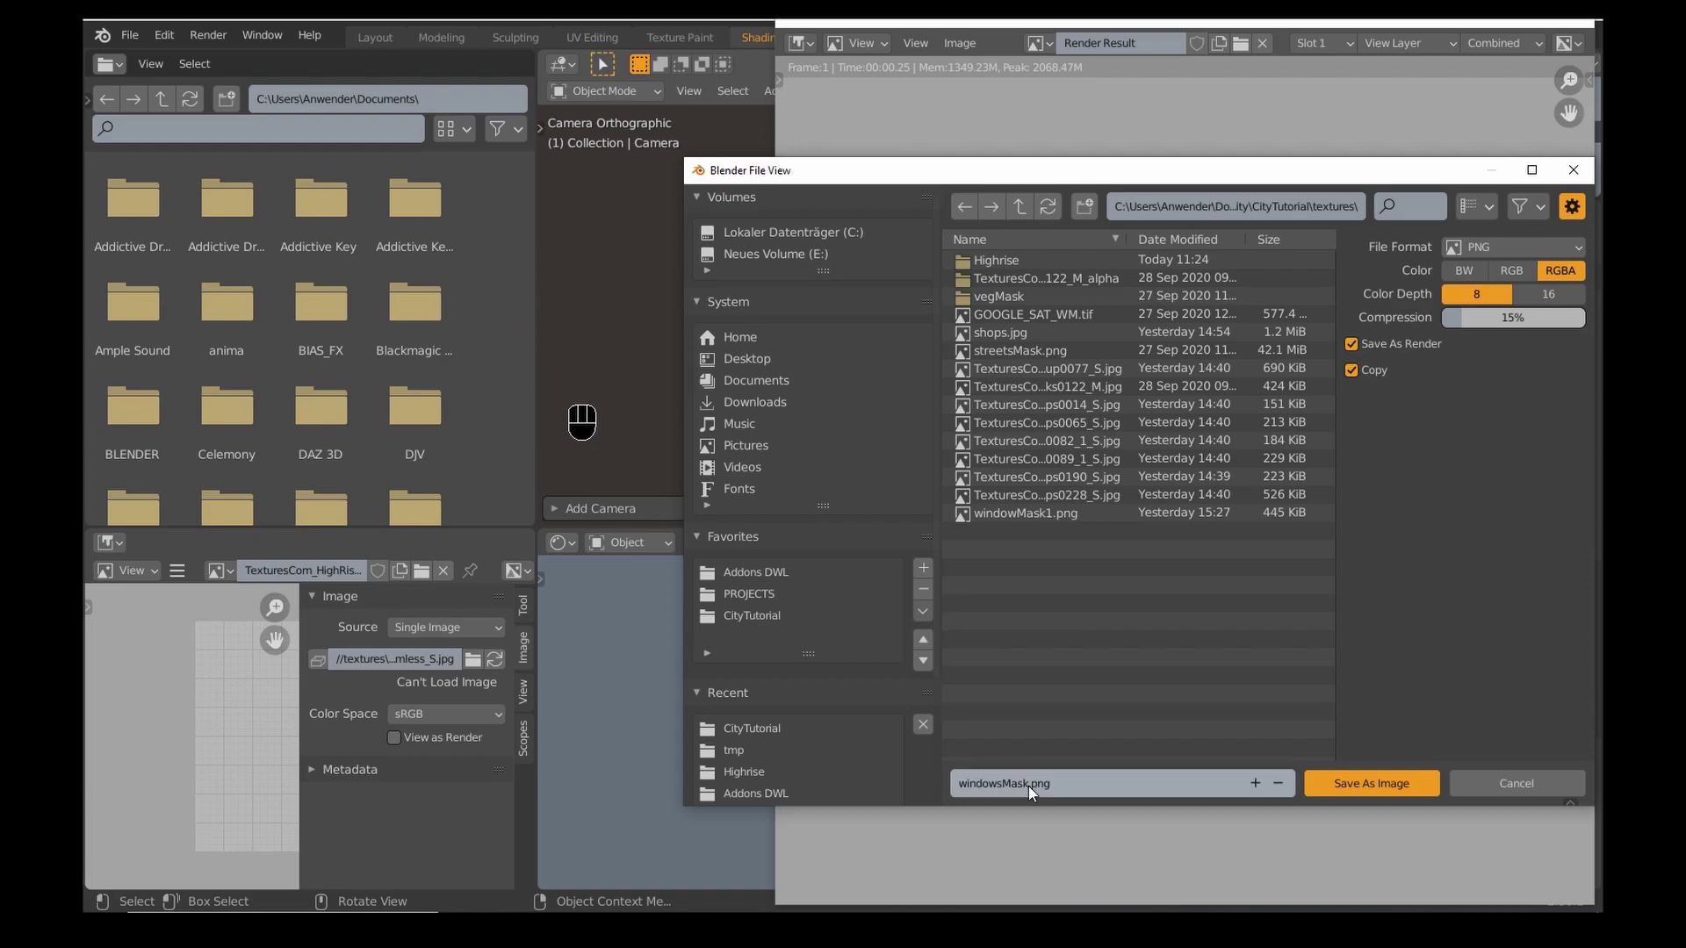
pyautogui.press('Escape')
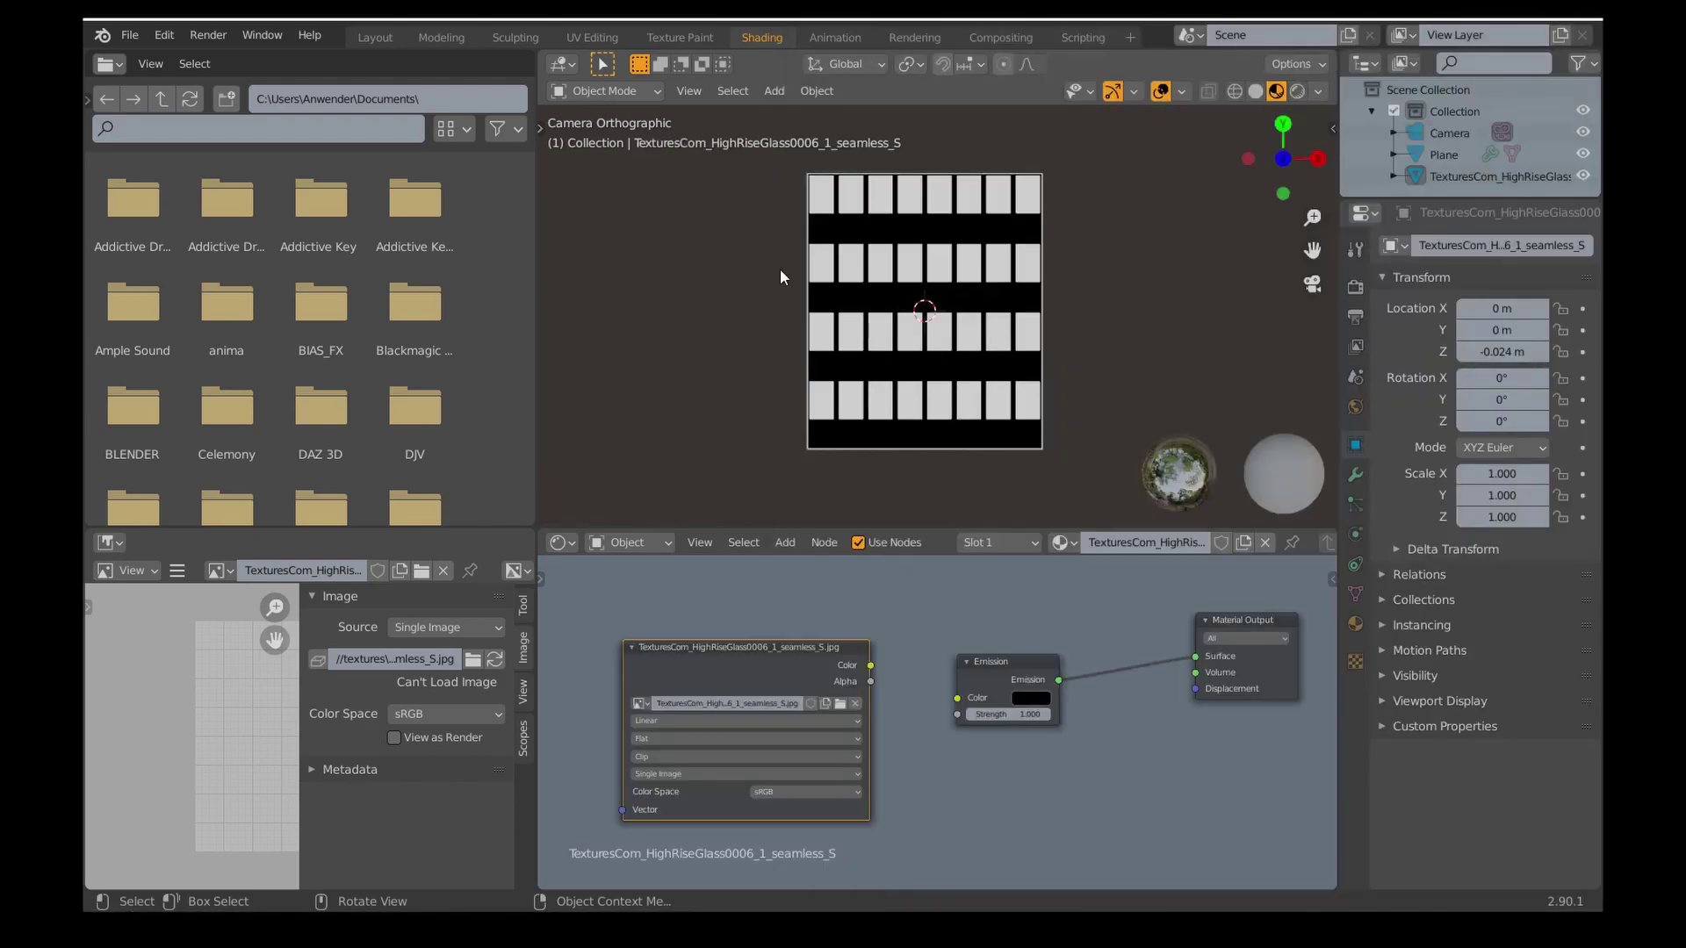
# Delete the old facade plane from the scene and return to the Layout workspace.
pyautogui.press('Delete')
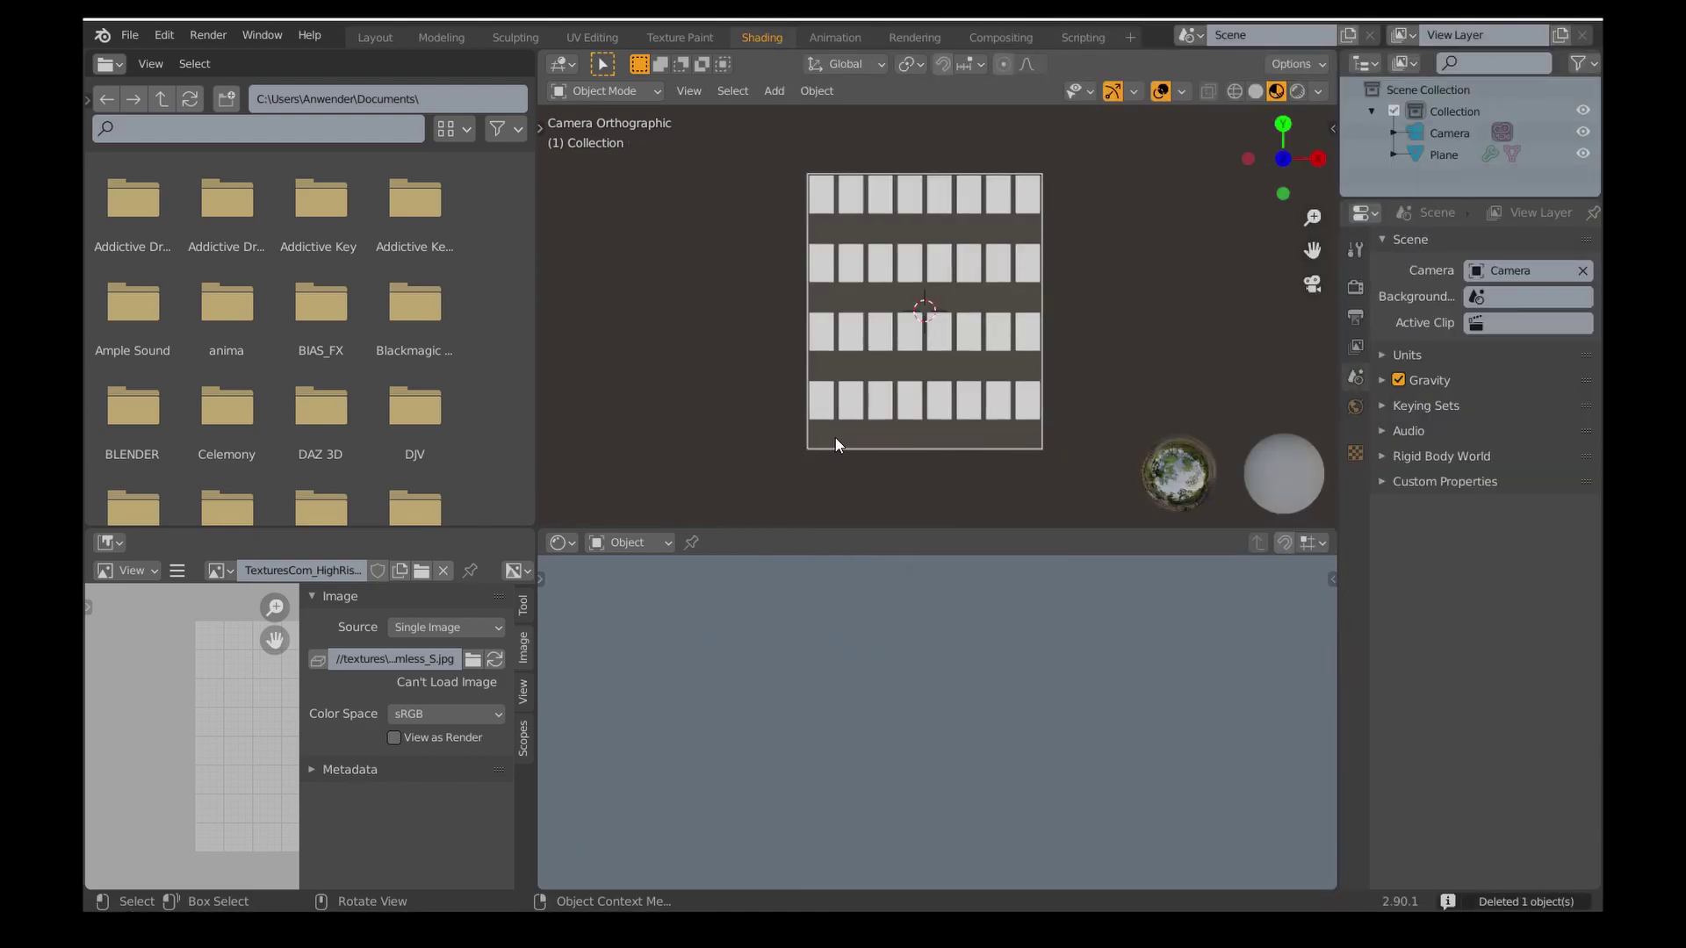
pyautogui.moveTo(836, 439)
pyautogui.mouseDown(button='middle')
pyautogui.moveTo(862, 399)
pyautogui.moveTo(838, 423)
pyautogui.mouseUp(button='middle')
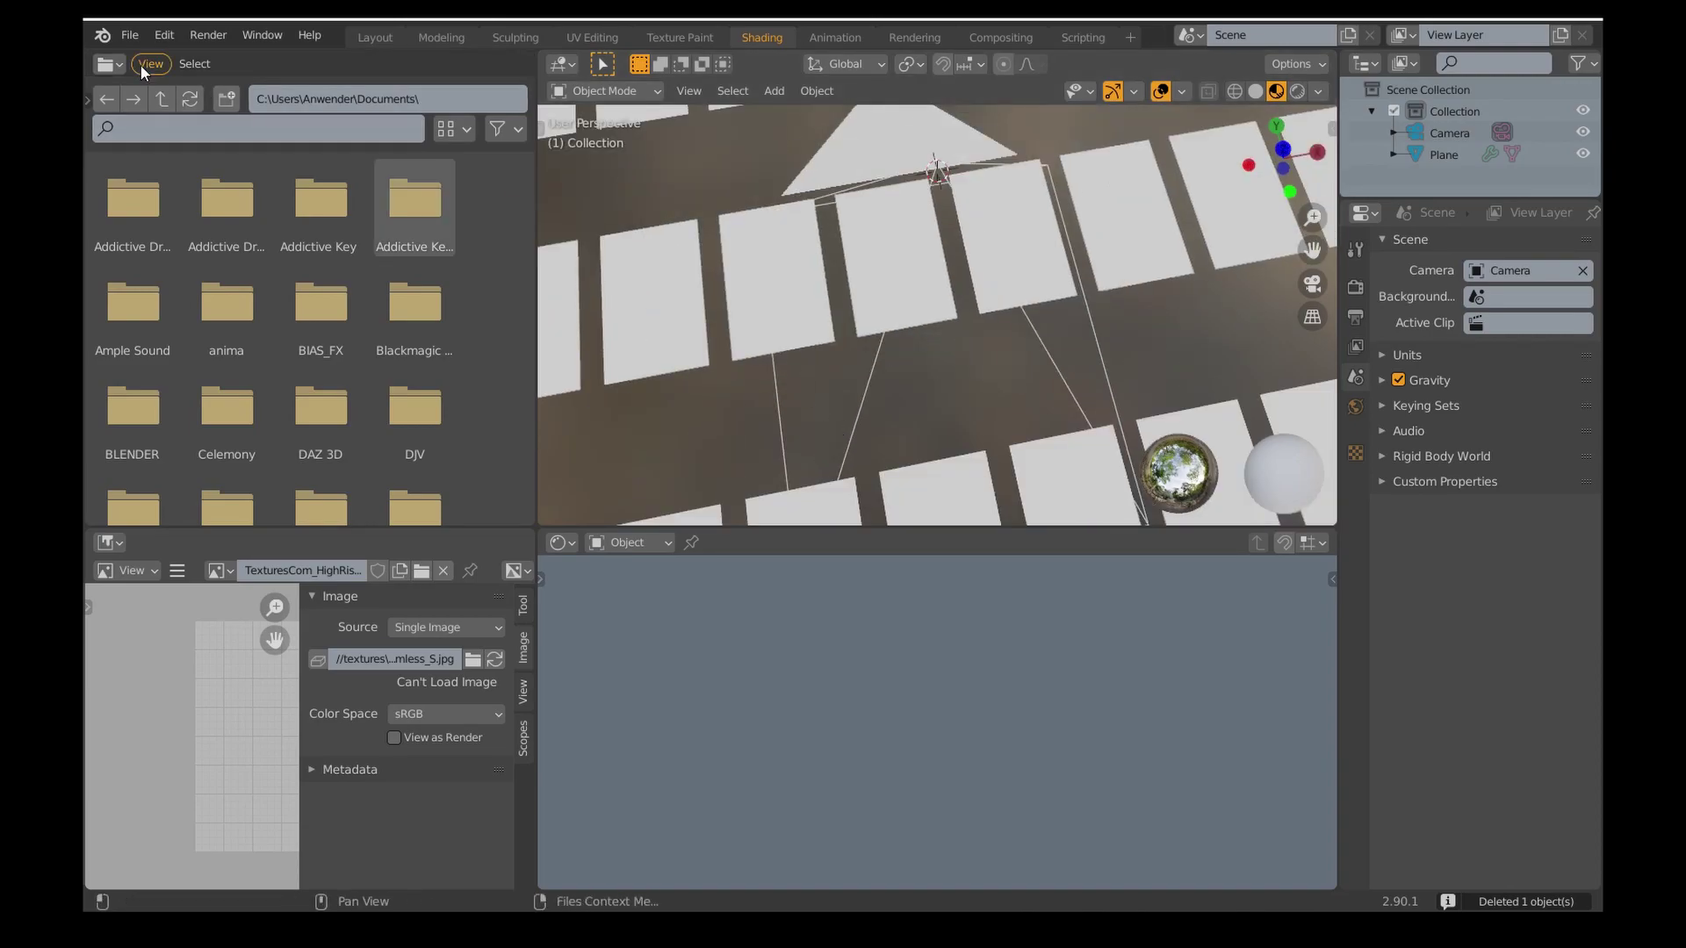
pyautogui.click(374, 38)
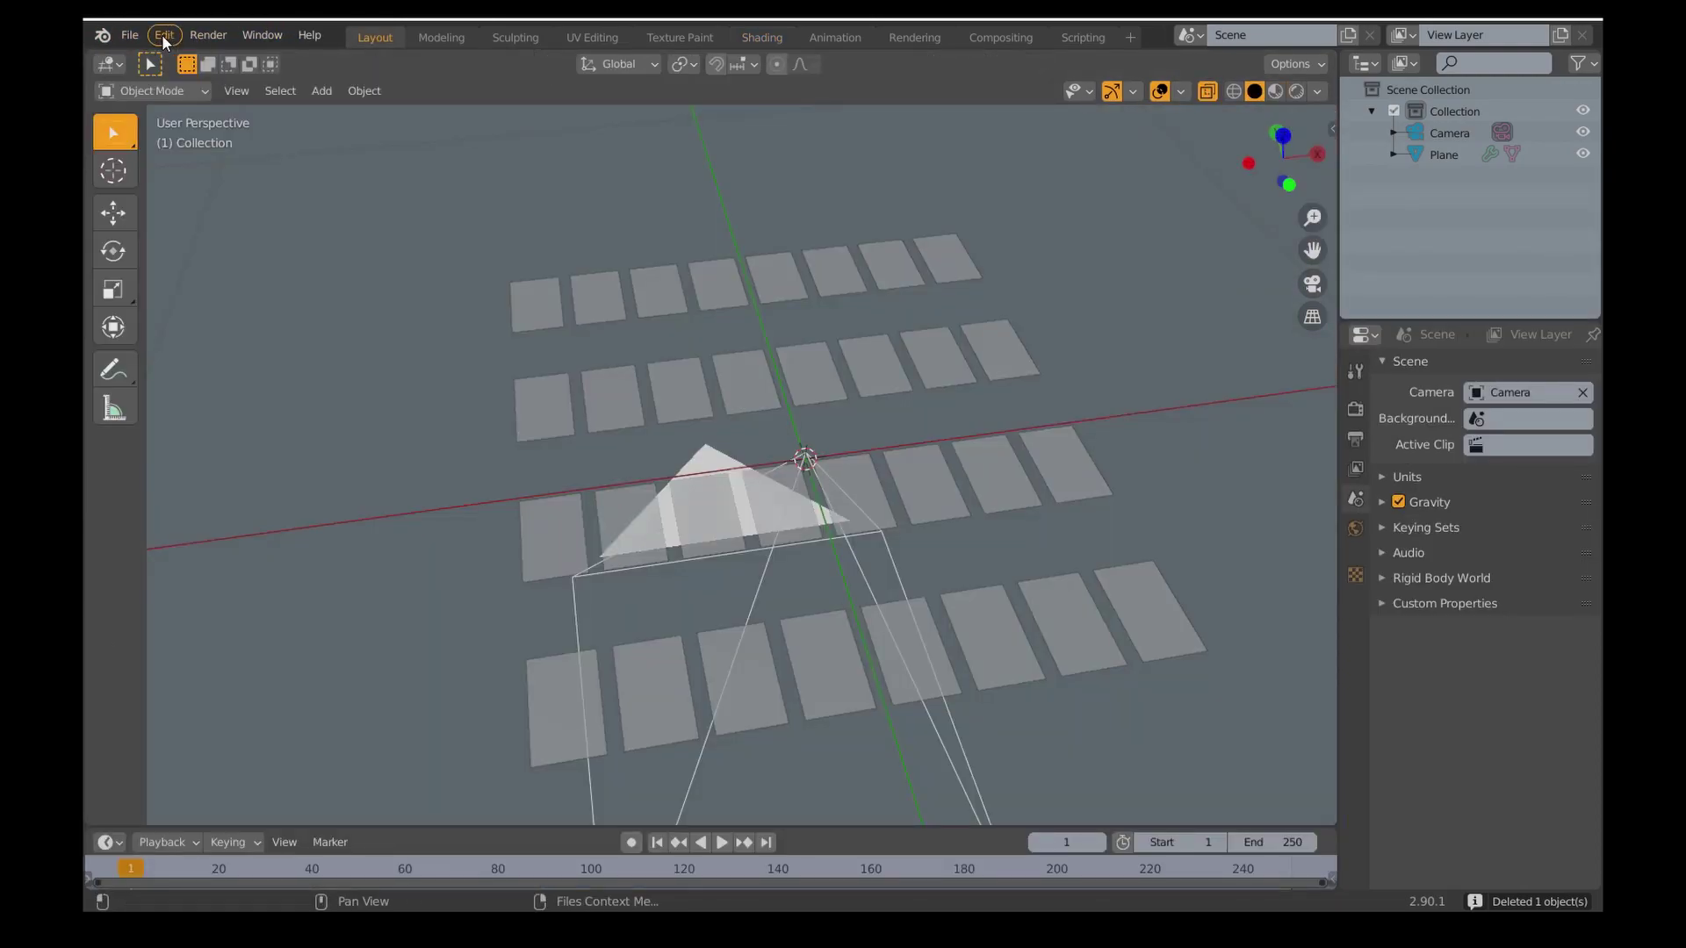
# Import highrise_13.jpg from the textures/Highrise folder as an image plane.
pyautogui.click(130, 35)
pyautogui.moveTo(209, 324)
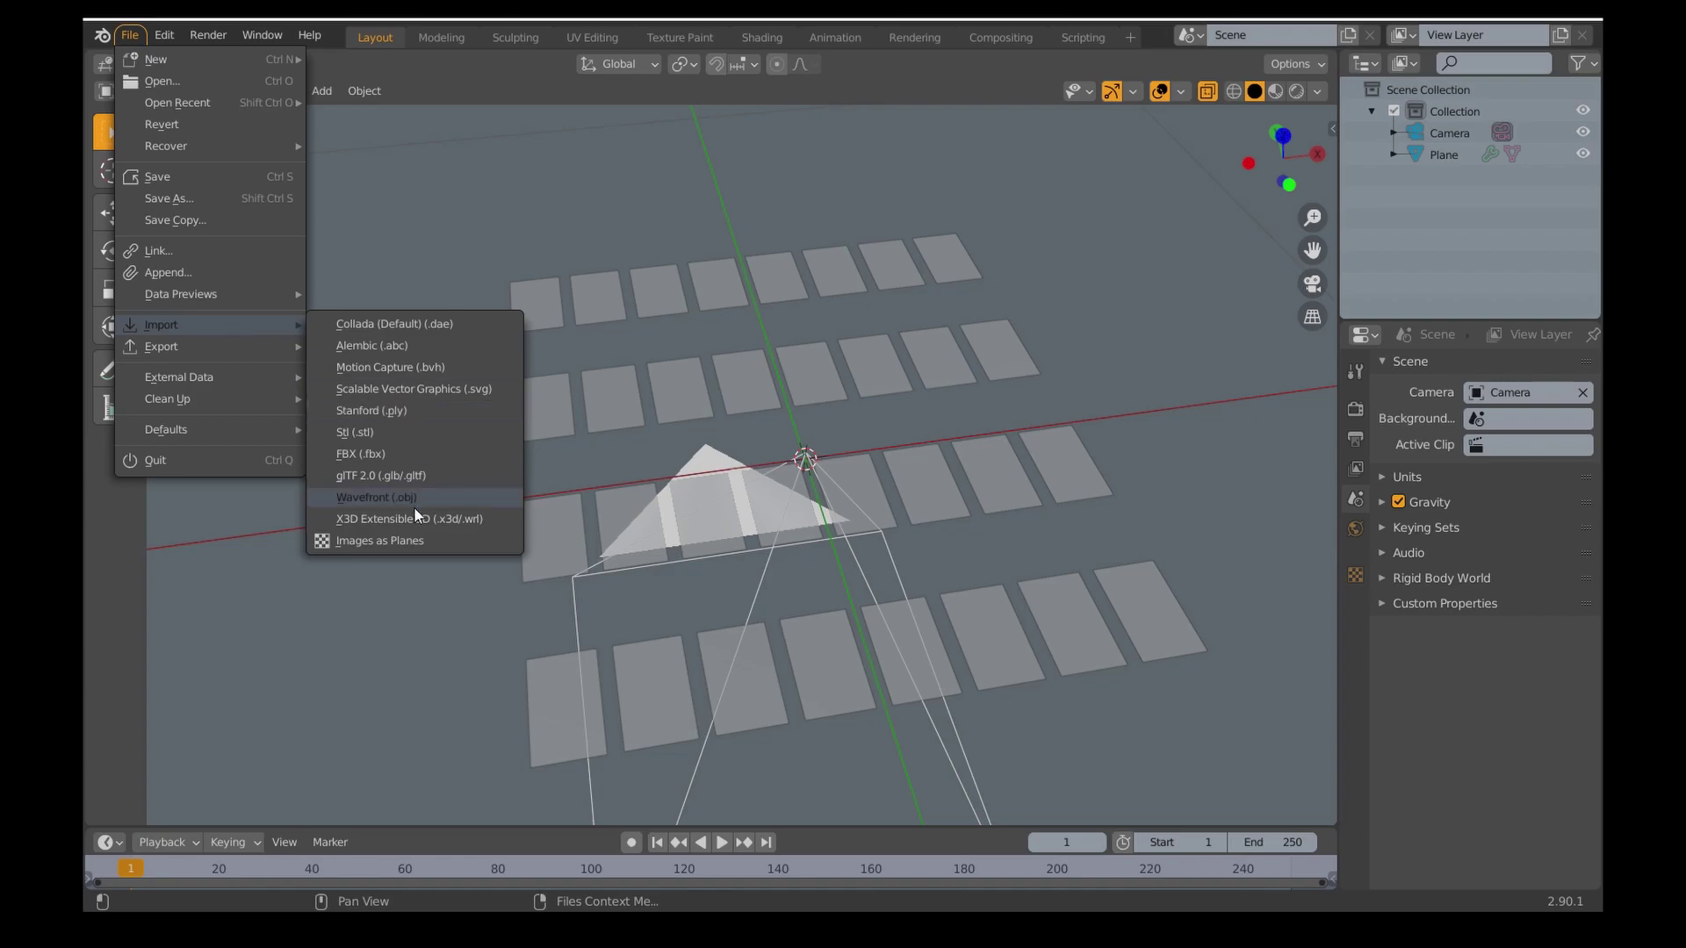
pyautogui.click(409, 539)
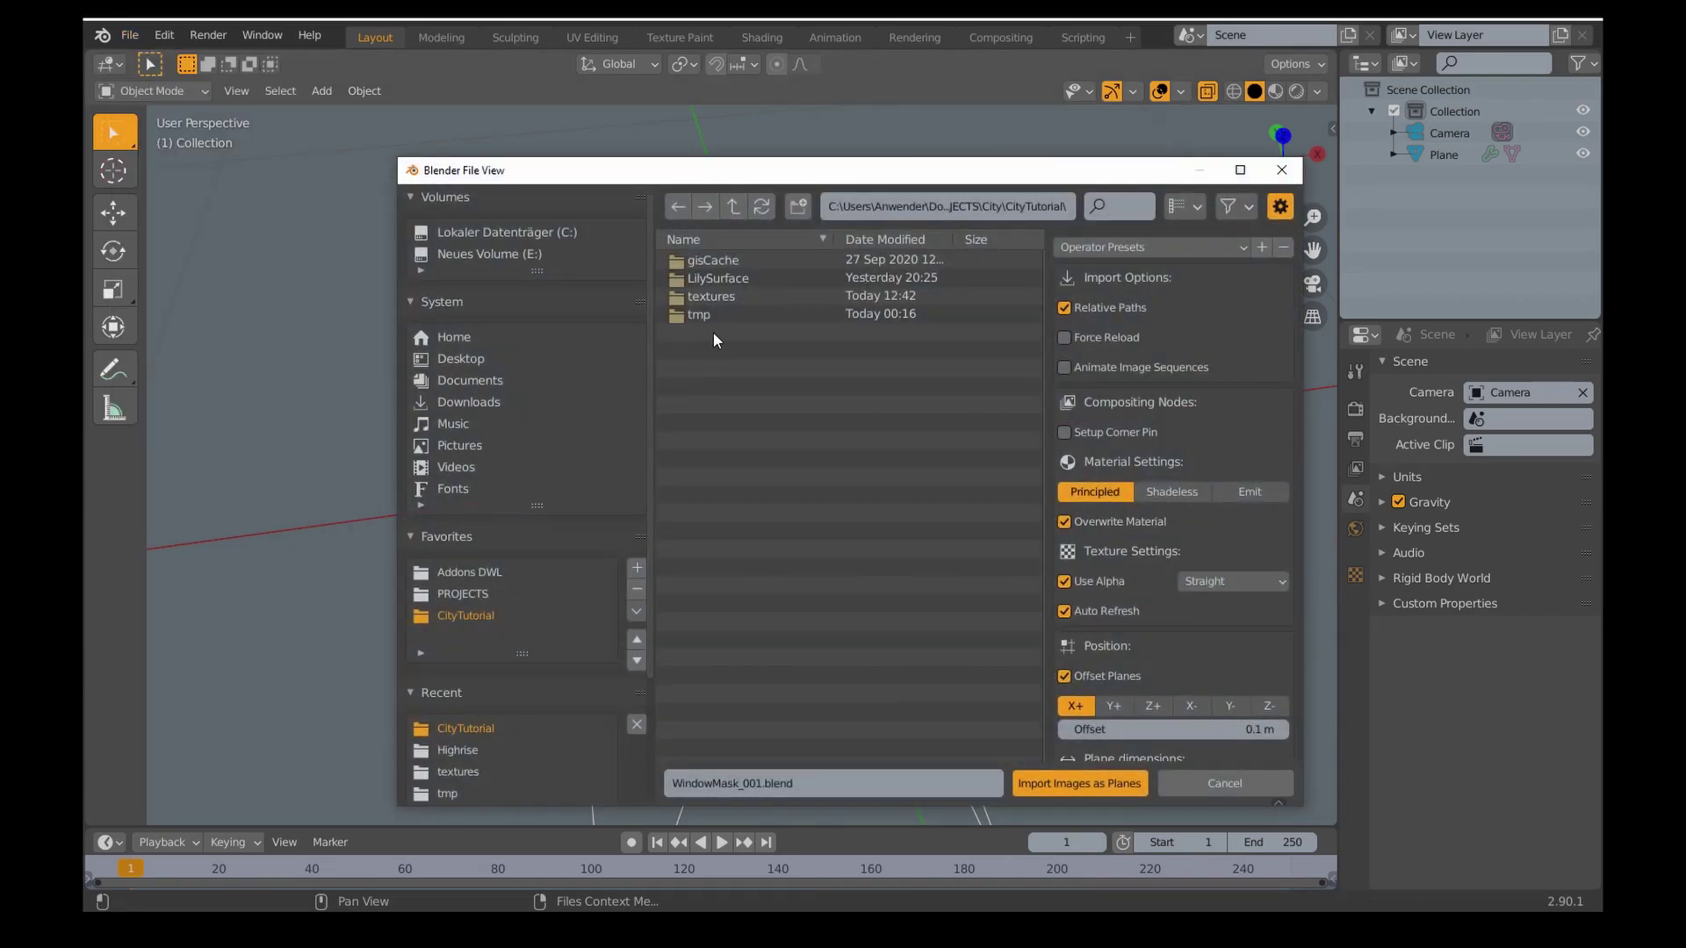
pyautogui.doubleClick(715, 295)
pyautogui.doubleClick(720, 260)
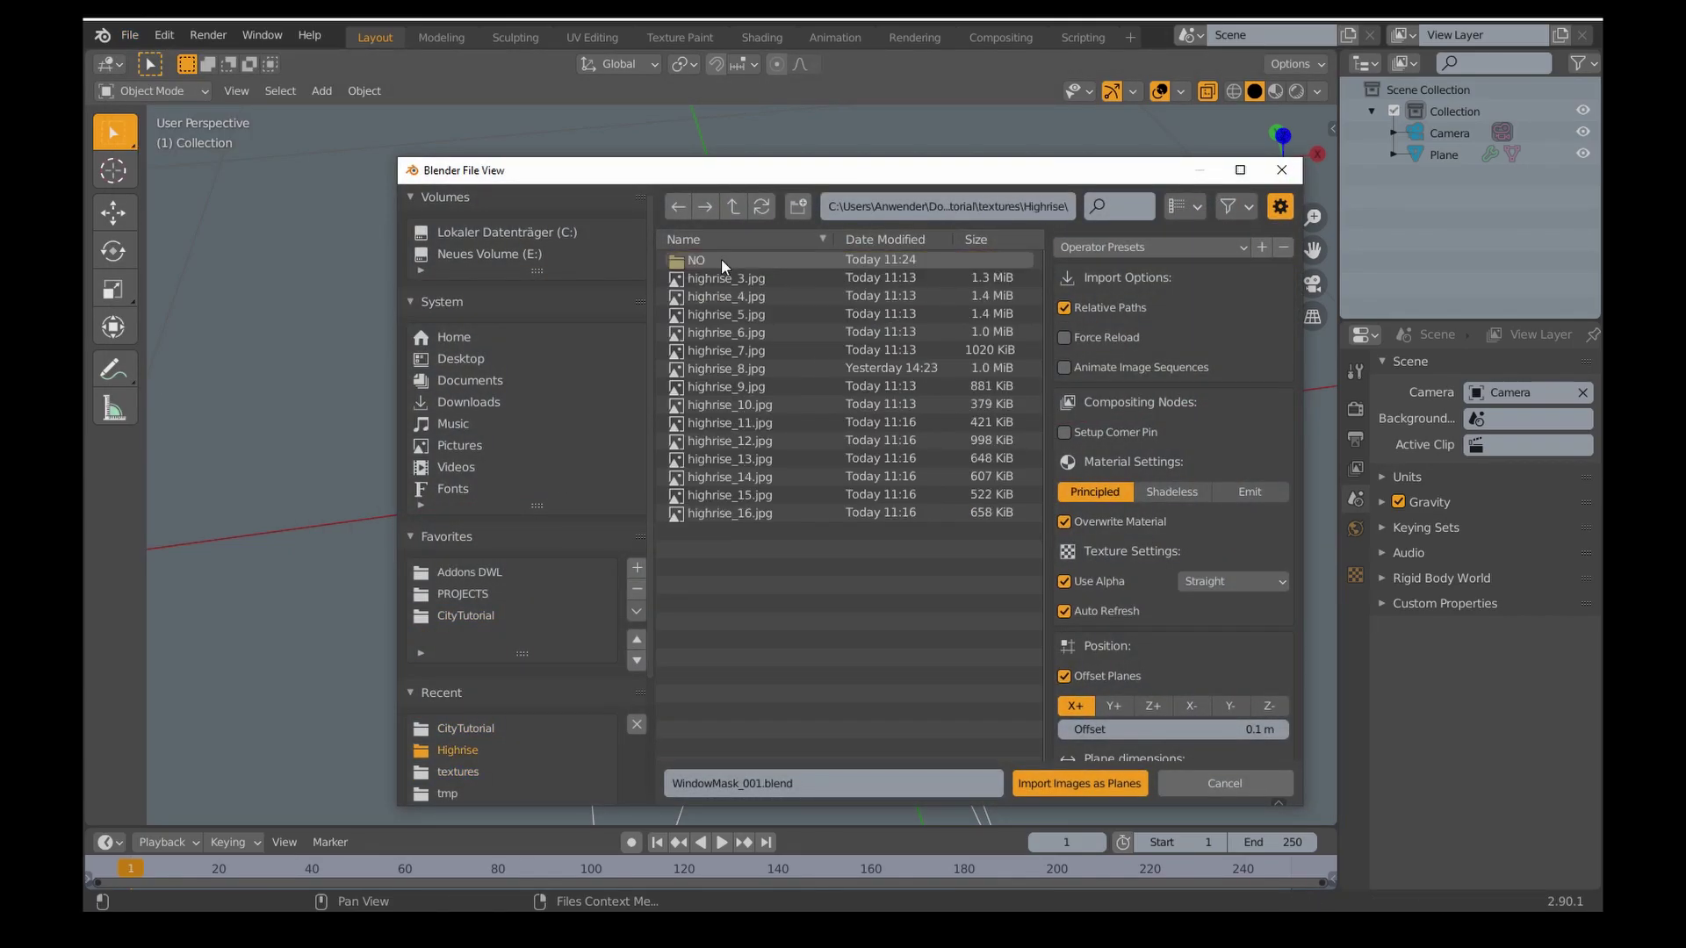
pyautogui.doubleClick(745, 456)
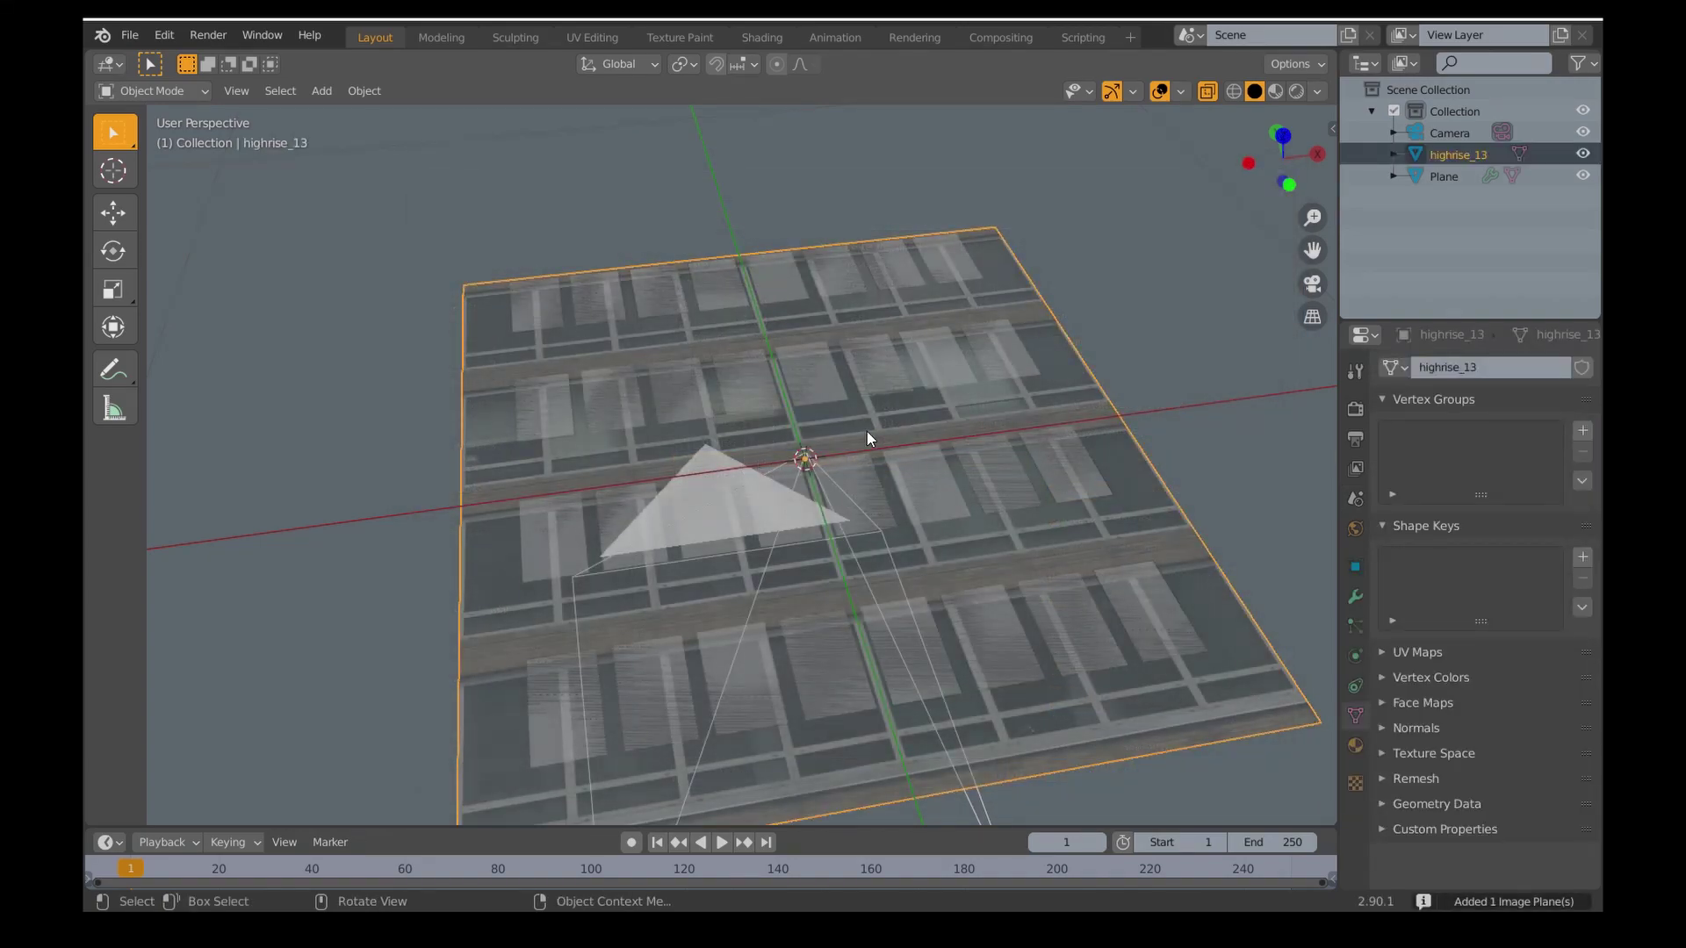
# Look at the new facade from the top and hide camera objects in the viewport.
pyautogui.keyDown('alt'); pyautogui.moveTo(866, 430); pyautogui.dragTo(814, 514, button='middle'); pyautogui.keyUp('alt')
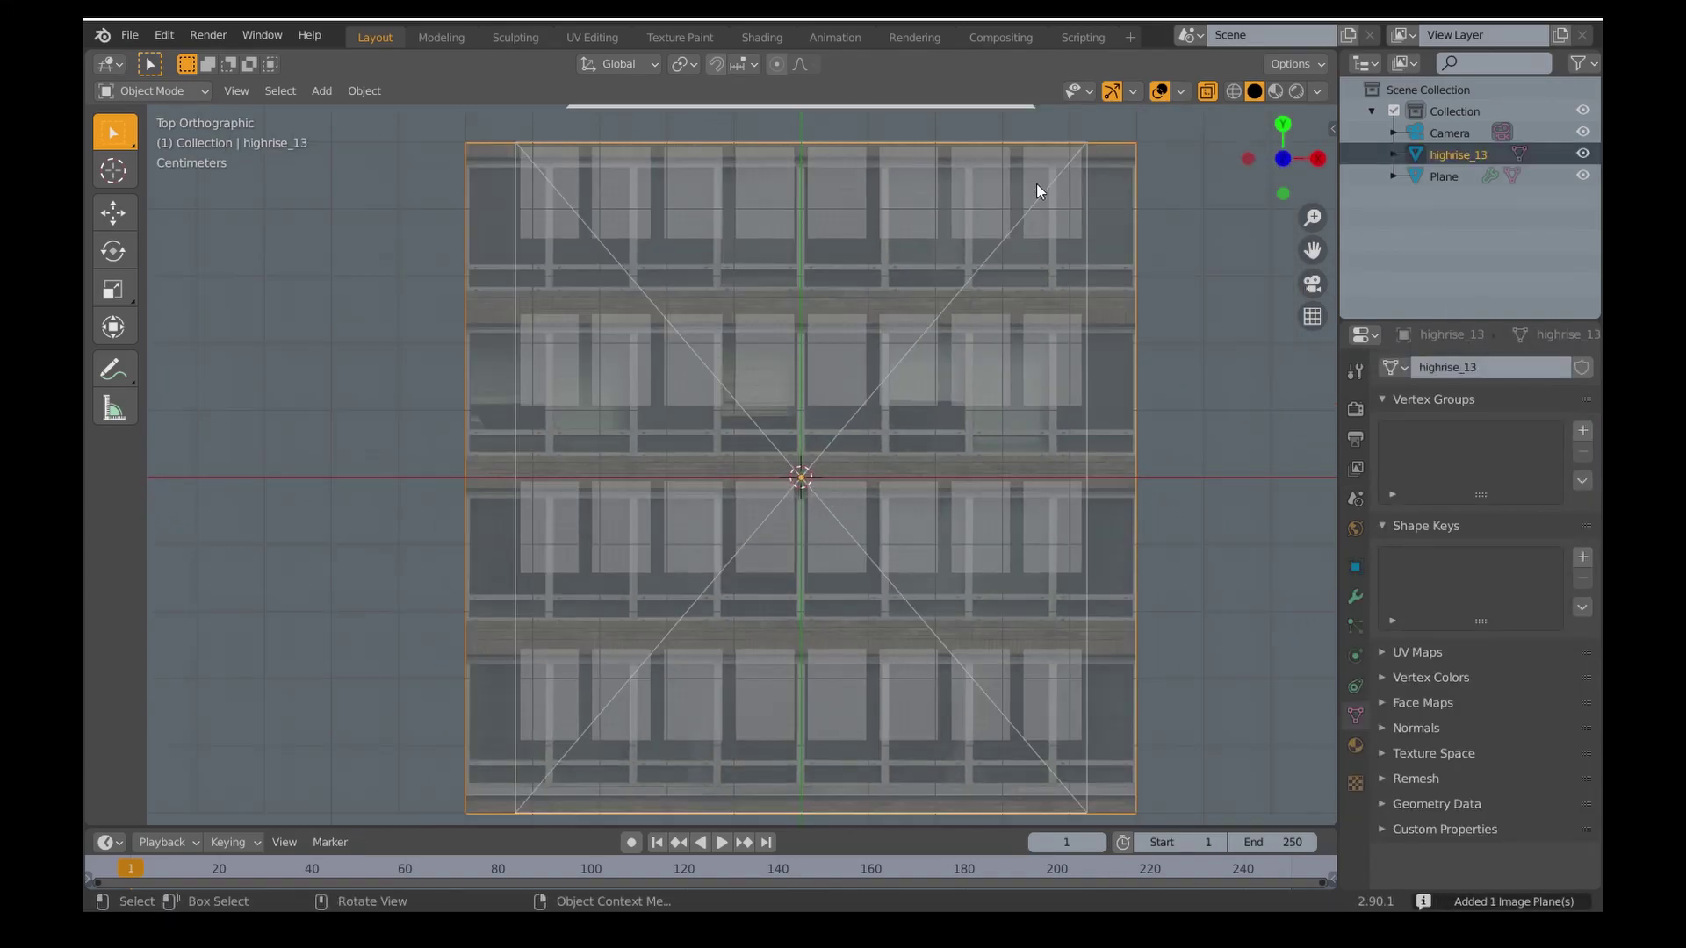
pyautogui.click(1090, 98)
pyautogui.click(1110, 448)
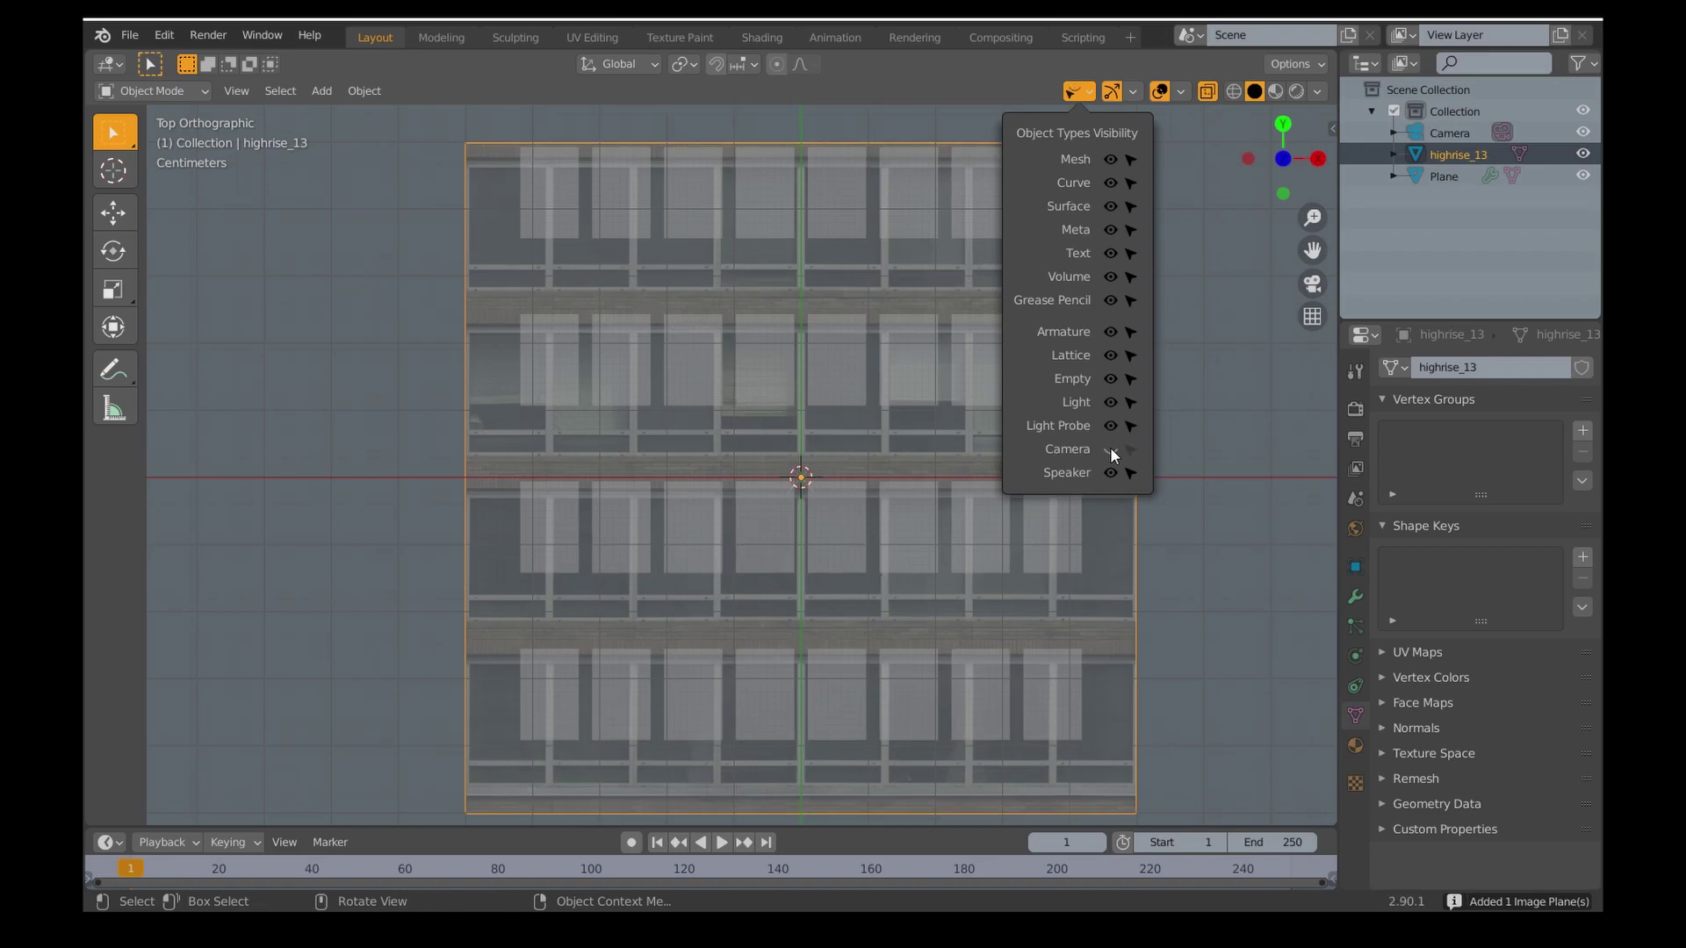
pyautogui.keyDown('shift'); pyautogui.moveTo(747, 367); pyautogui.dragTo(792, 409, button='middle'); pyautogui.keyUp('shift')
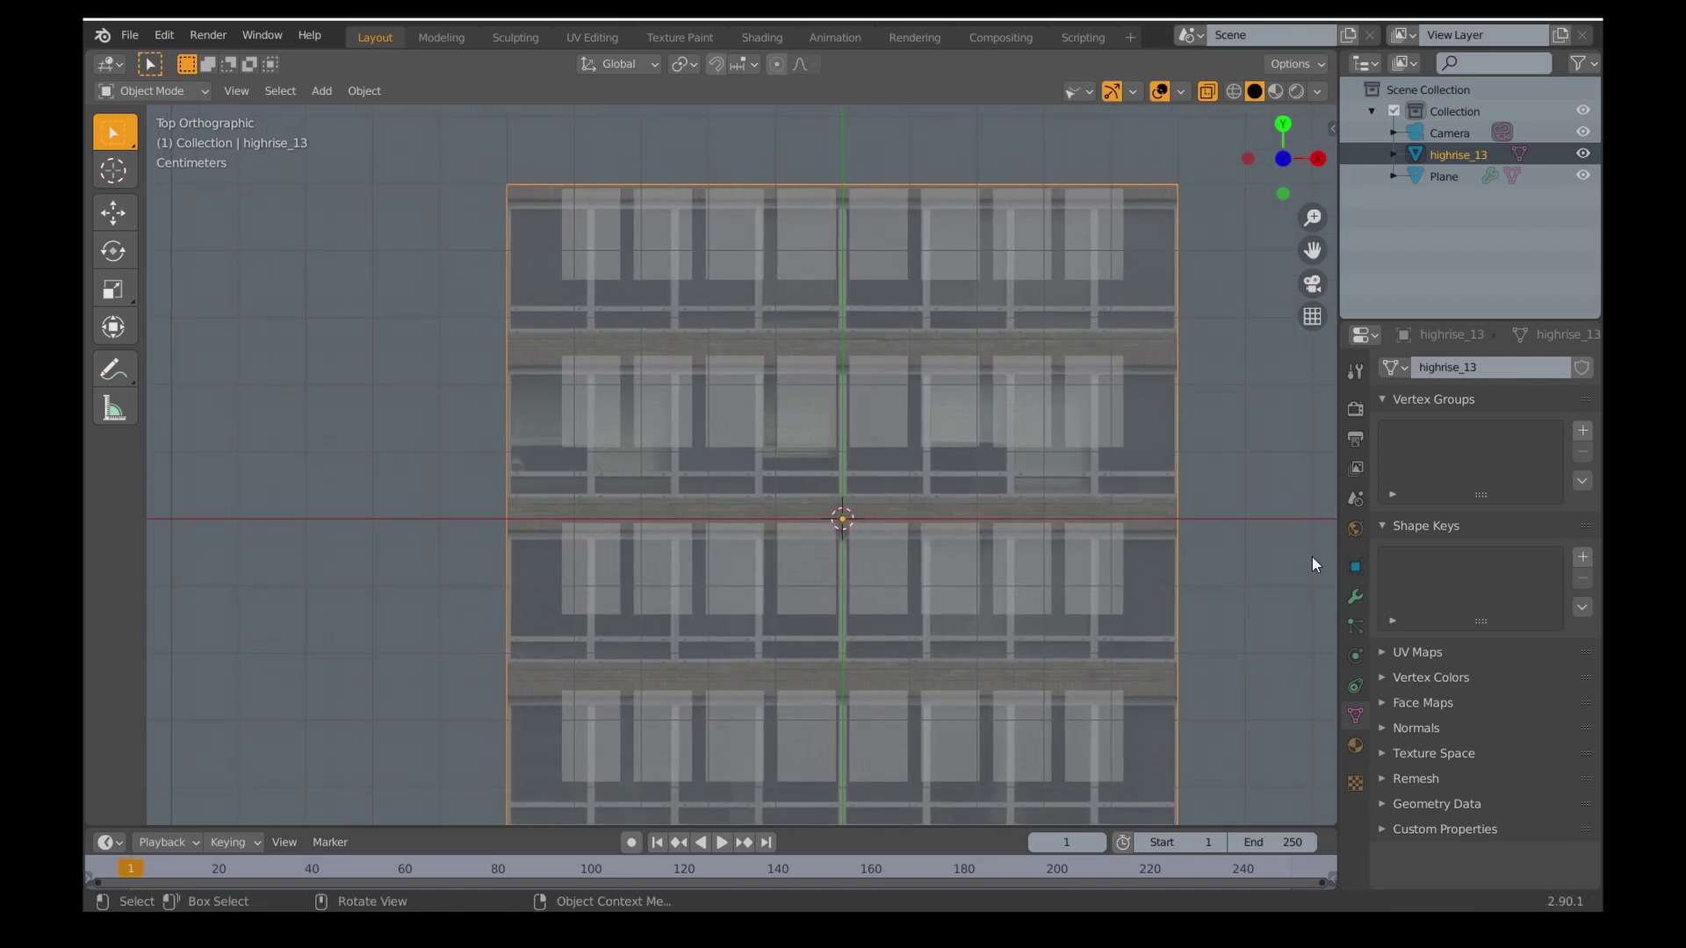
# Select the window plane and turn off the viewport display of both its Array modifiers.
pyautogui.click(1353, 596)
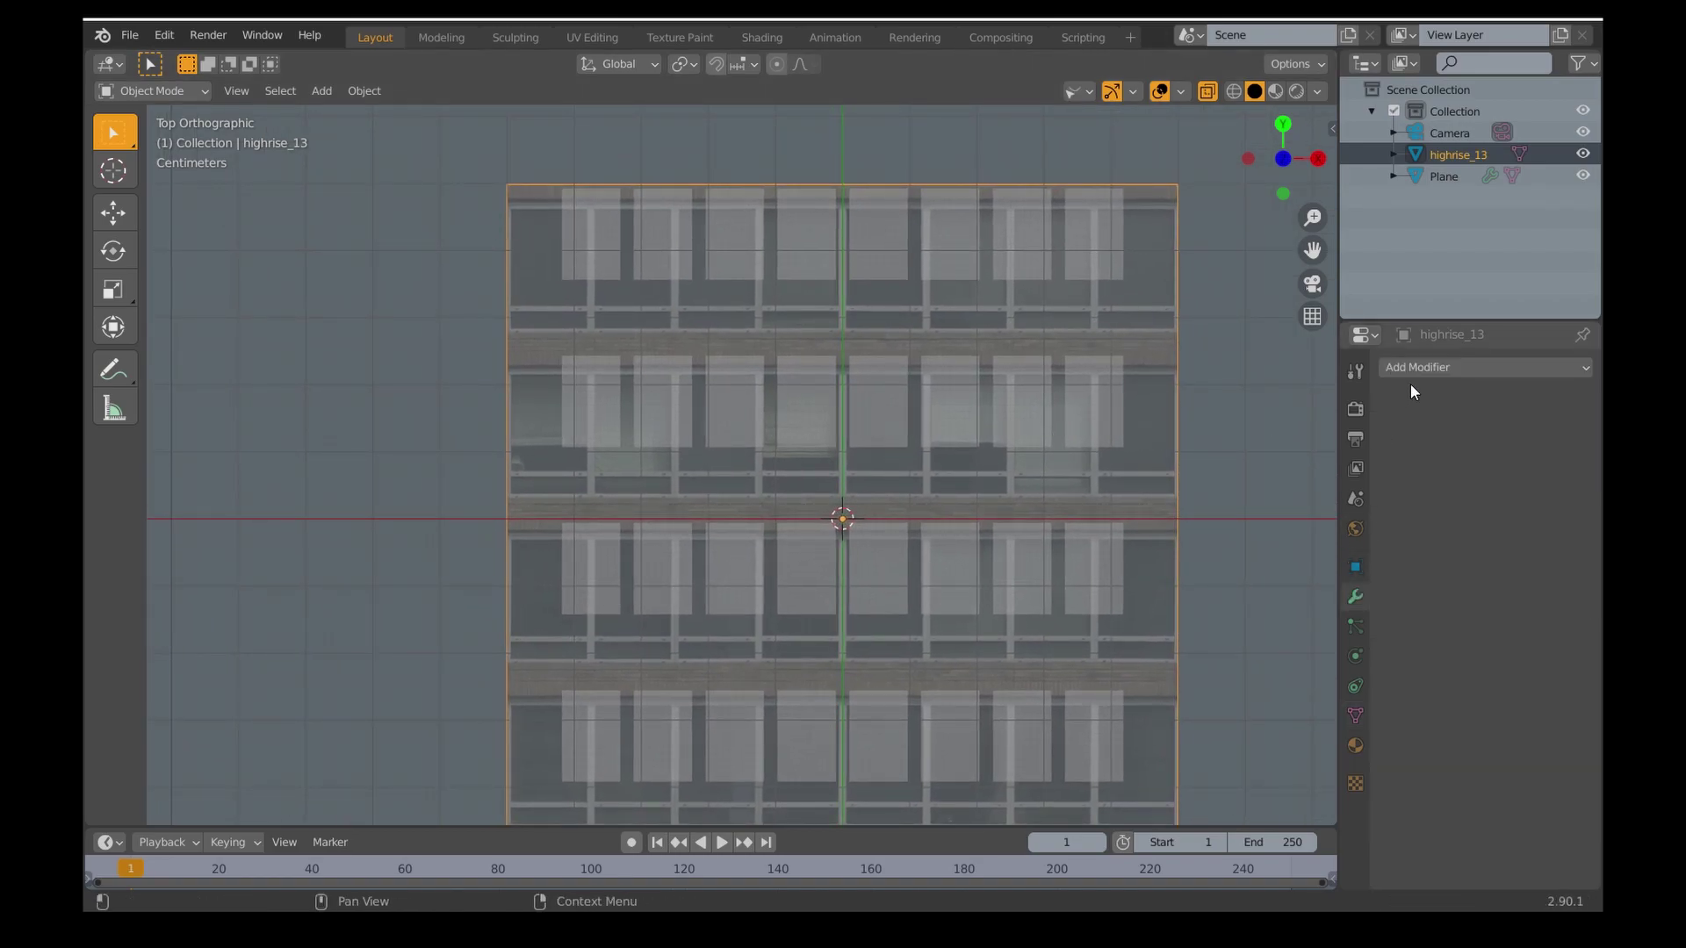
pyautogui.click(1092, 405)
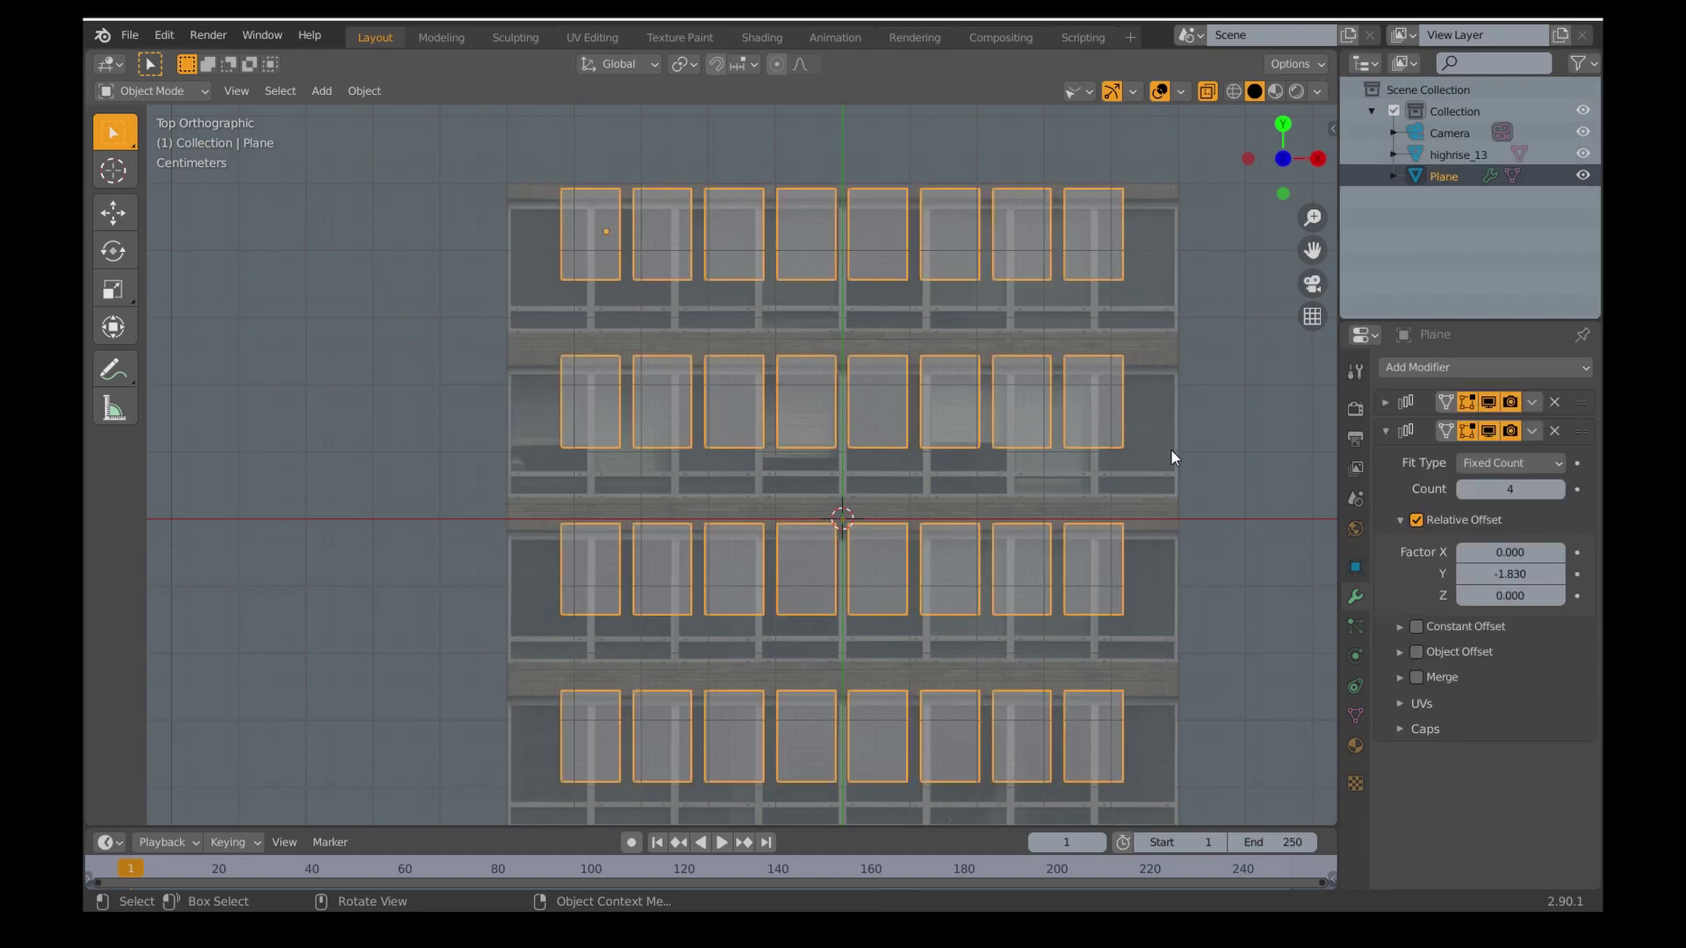
pyautogui.click(1489, 430)
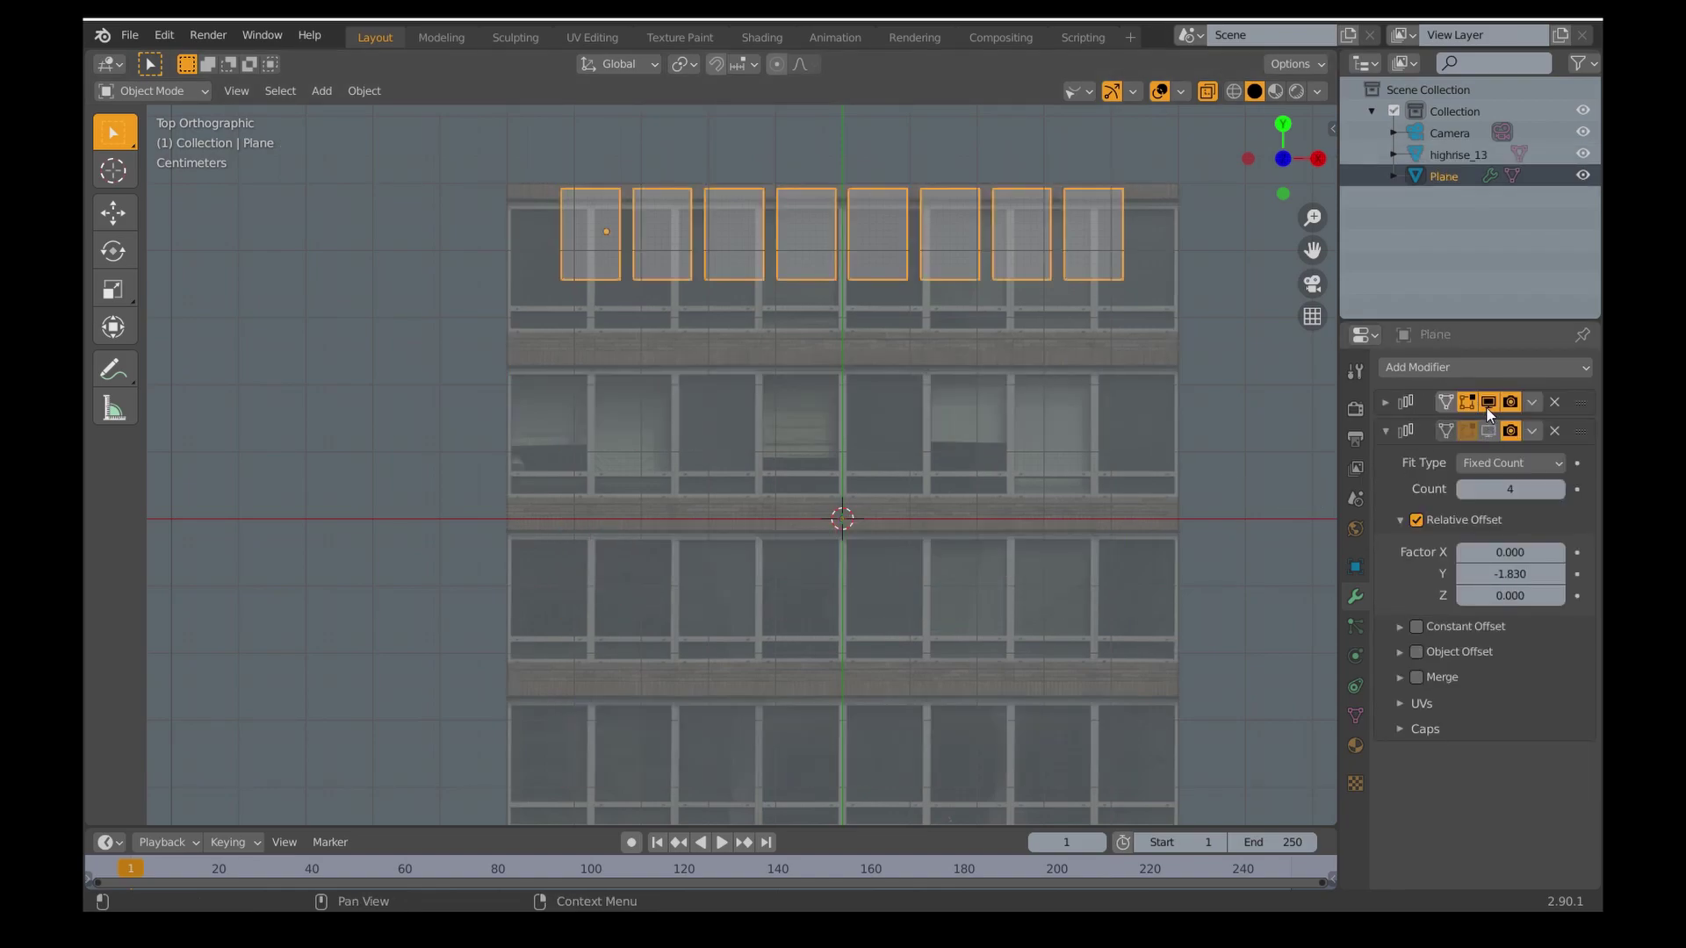
pyautogui.click(1488, 403)
# Move the single window plane onto the first window in the new facade's top row, aligning their upper-left corners.
pyautogui.keyDown('shift'); pyautogui.moveTo(727, 307); pyautogui.dragTo(806, 415, button='middle'); pyautogui.keyUp('shift')
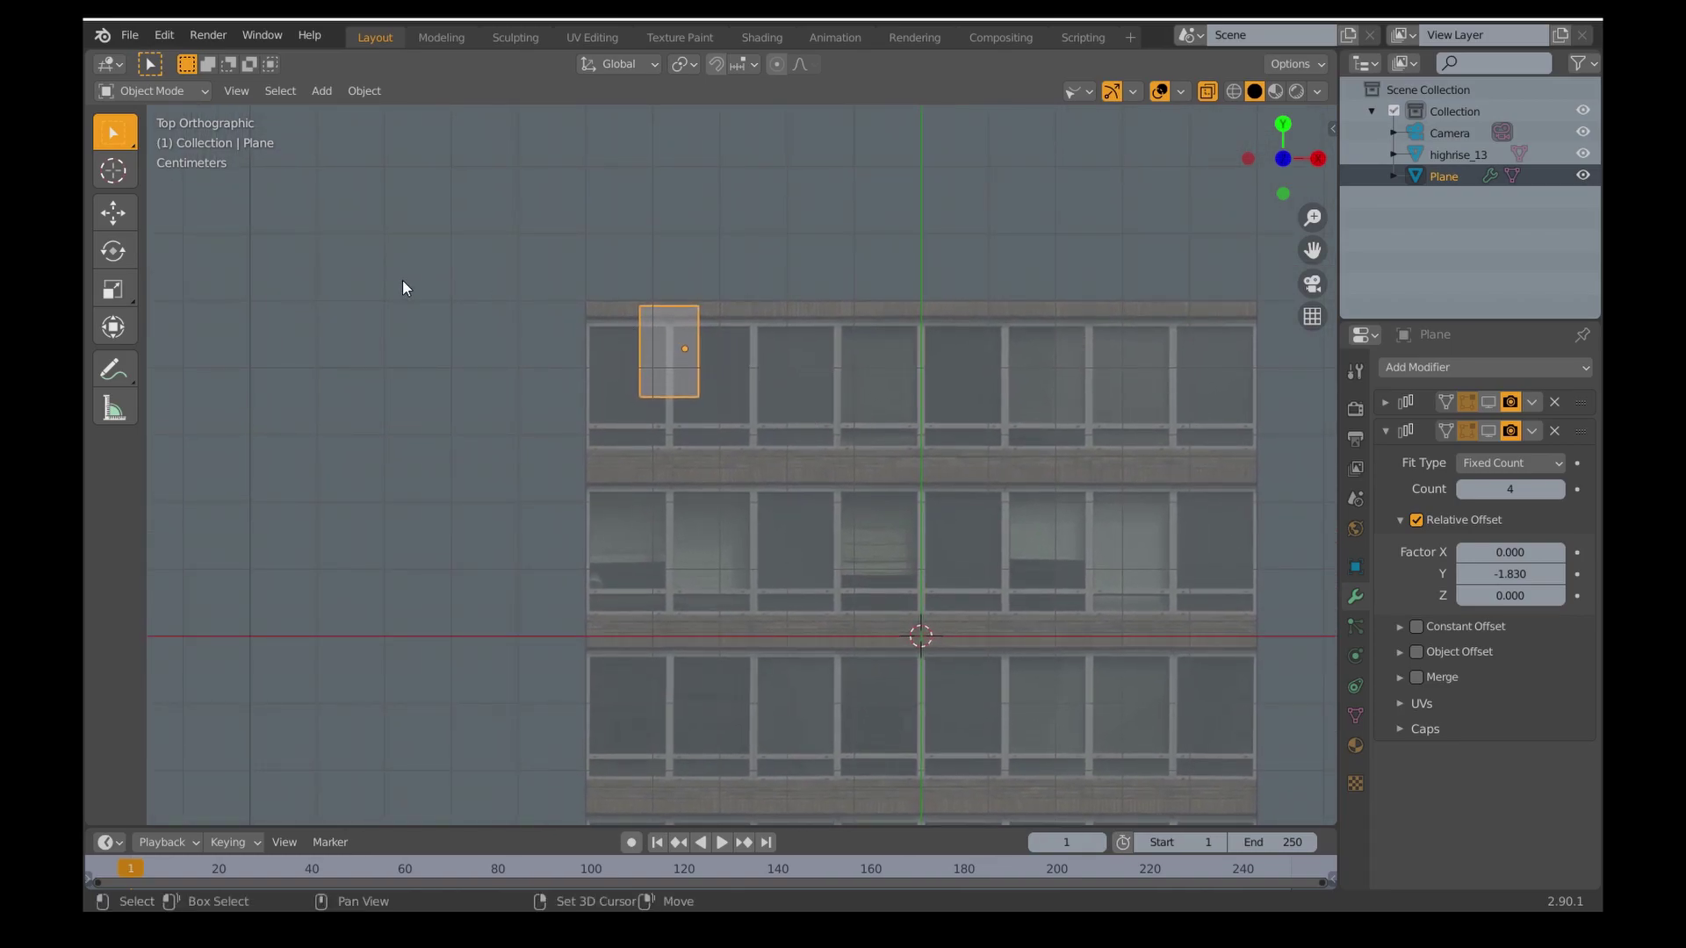
pyautogui.click(112, 212)
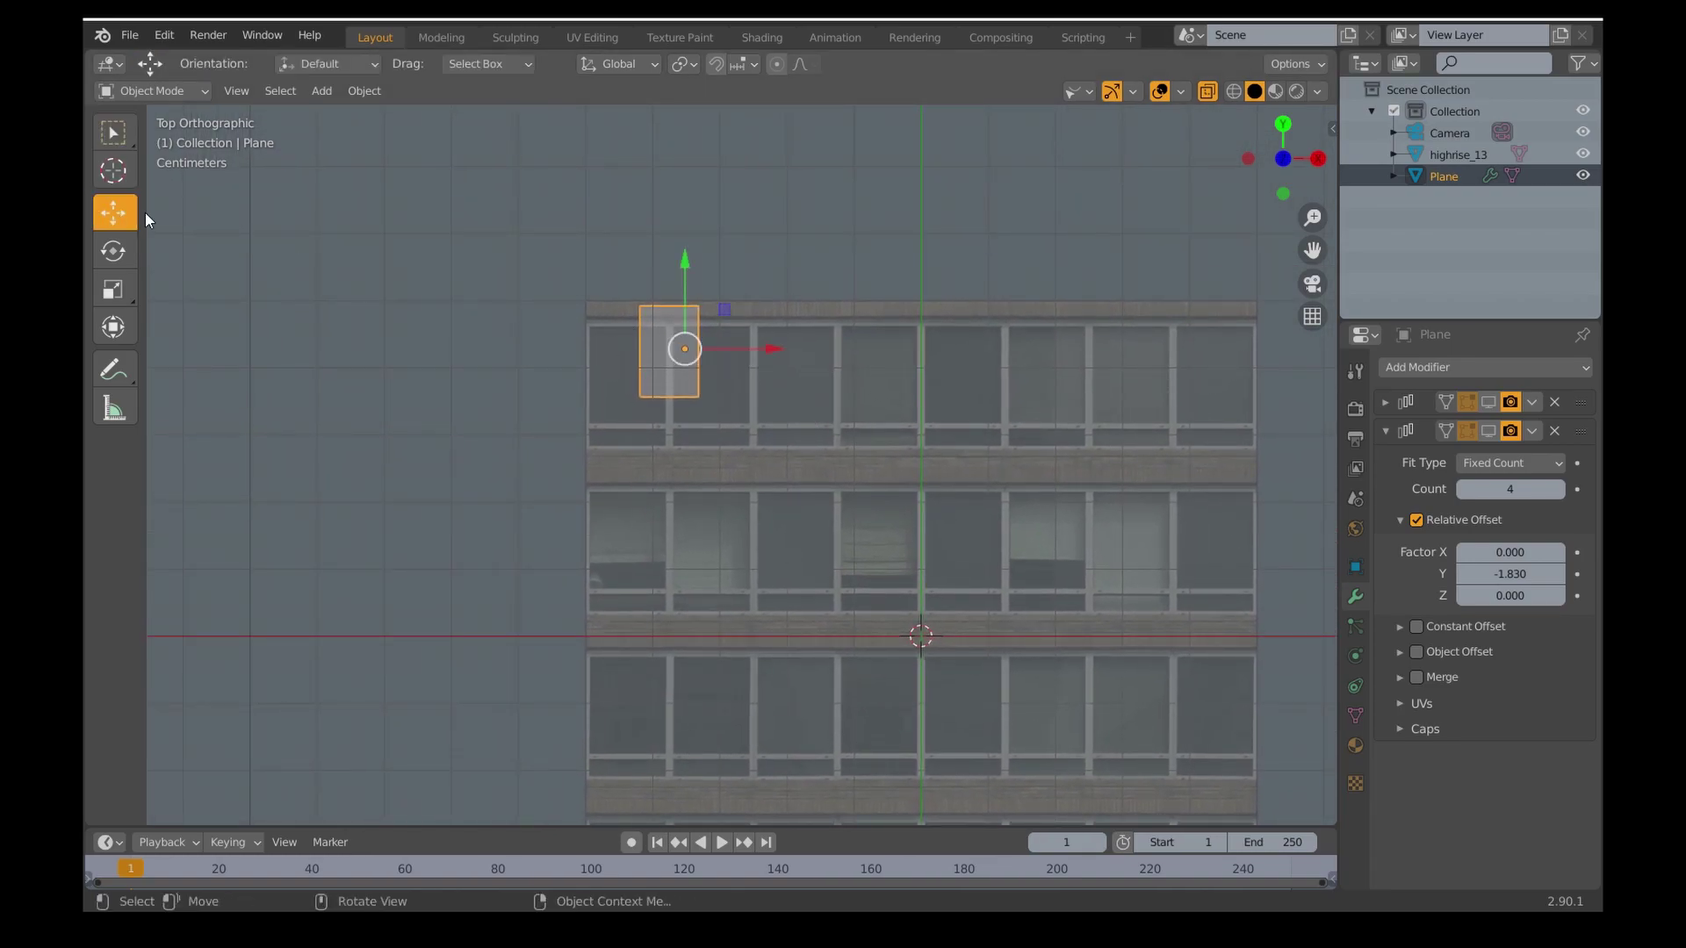
pyautogui.moveTo(685, 349); pyautogui.dragTo(636, 380)
pyautogui.scroll(5, 636, 380)
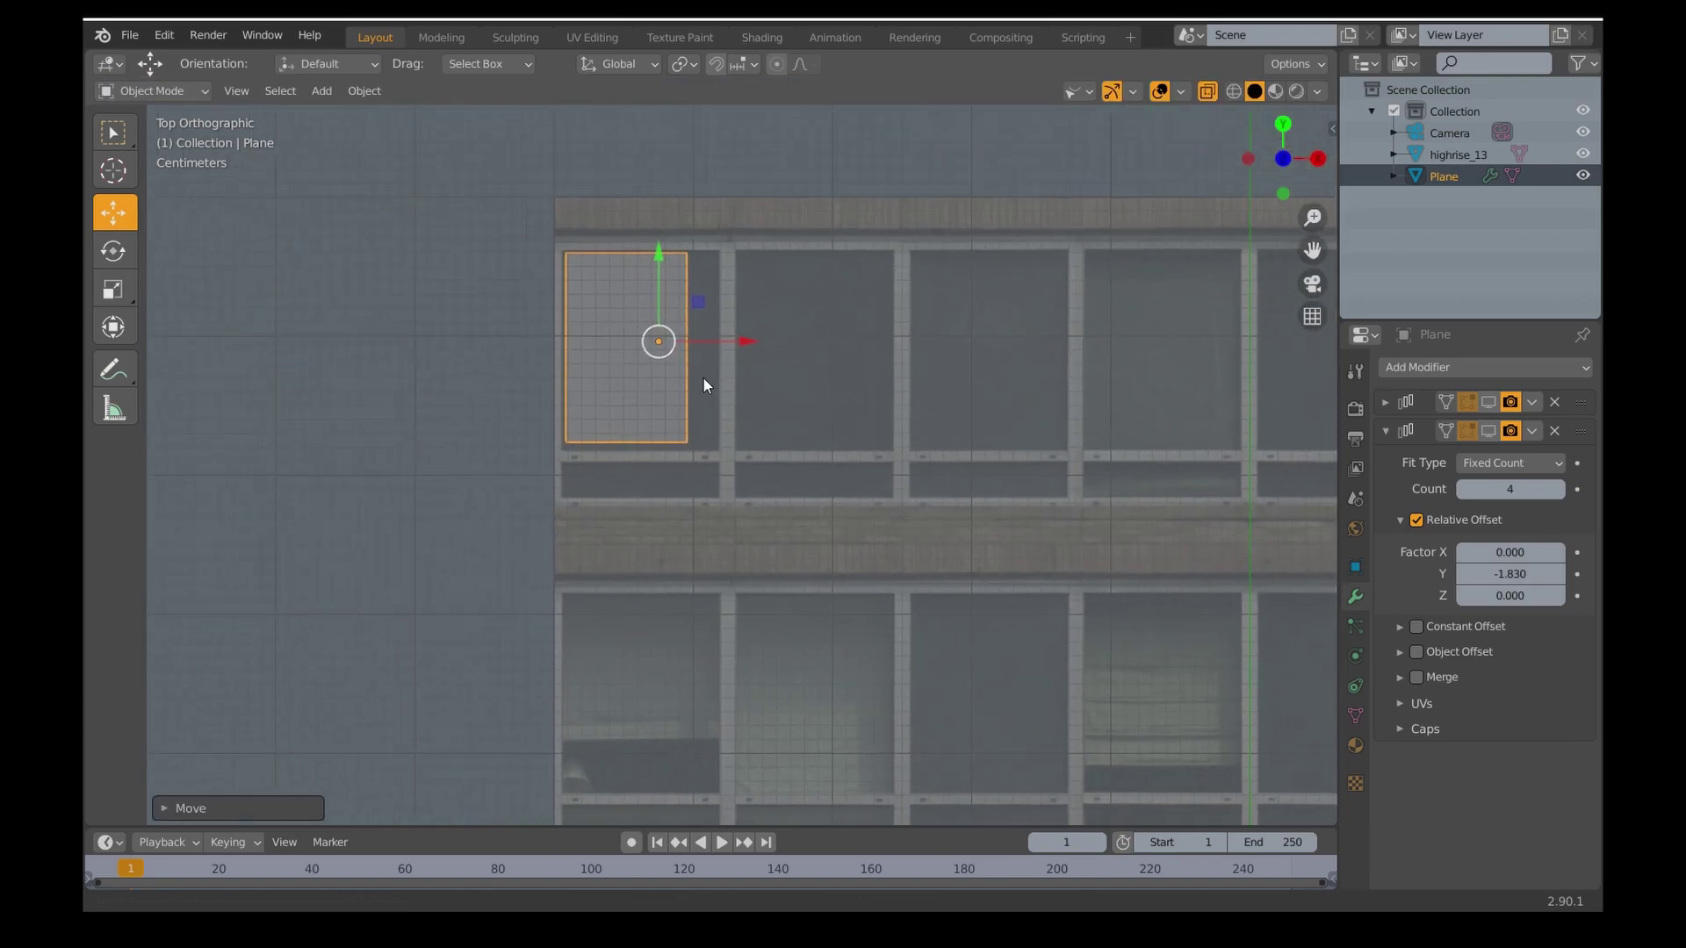
pyautogui.keyDown('shift'); pyautogui.moveTo(755, 419); pyautogui.dragTo(757, 429, button='middle'); pyautogui.keyUp('shift')
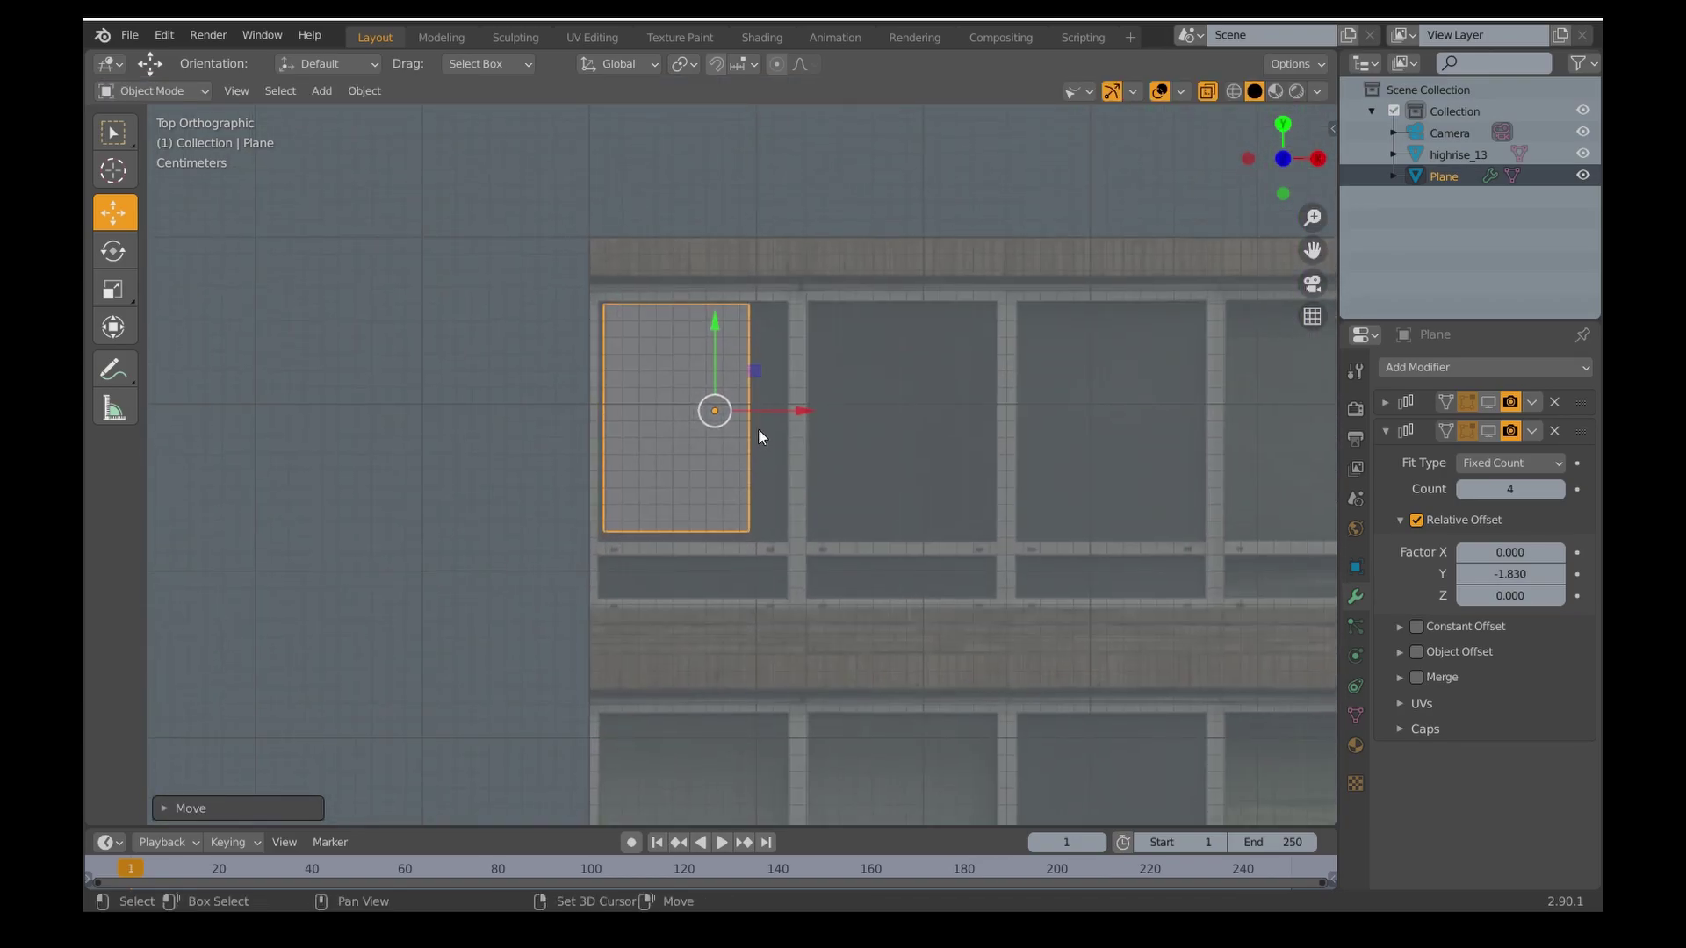
# Align the plane with the first window's upper-left corner and stretch its right and lower edges to fit the upper pane.
pyautogui.press('g')
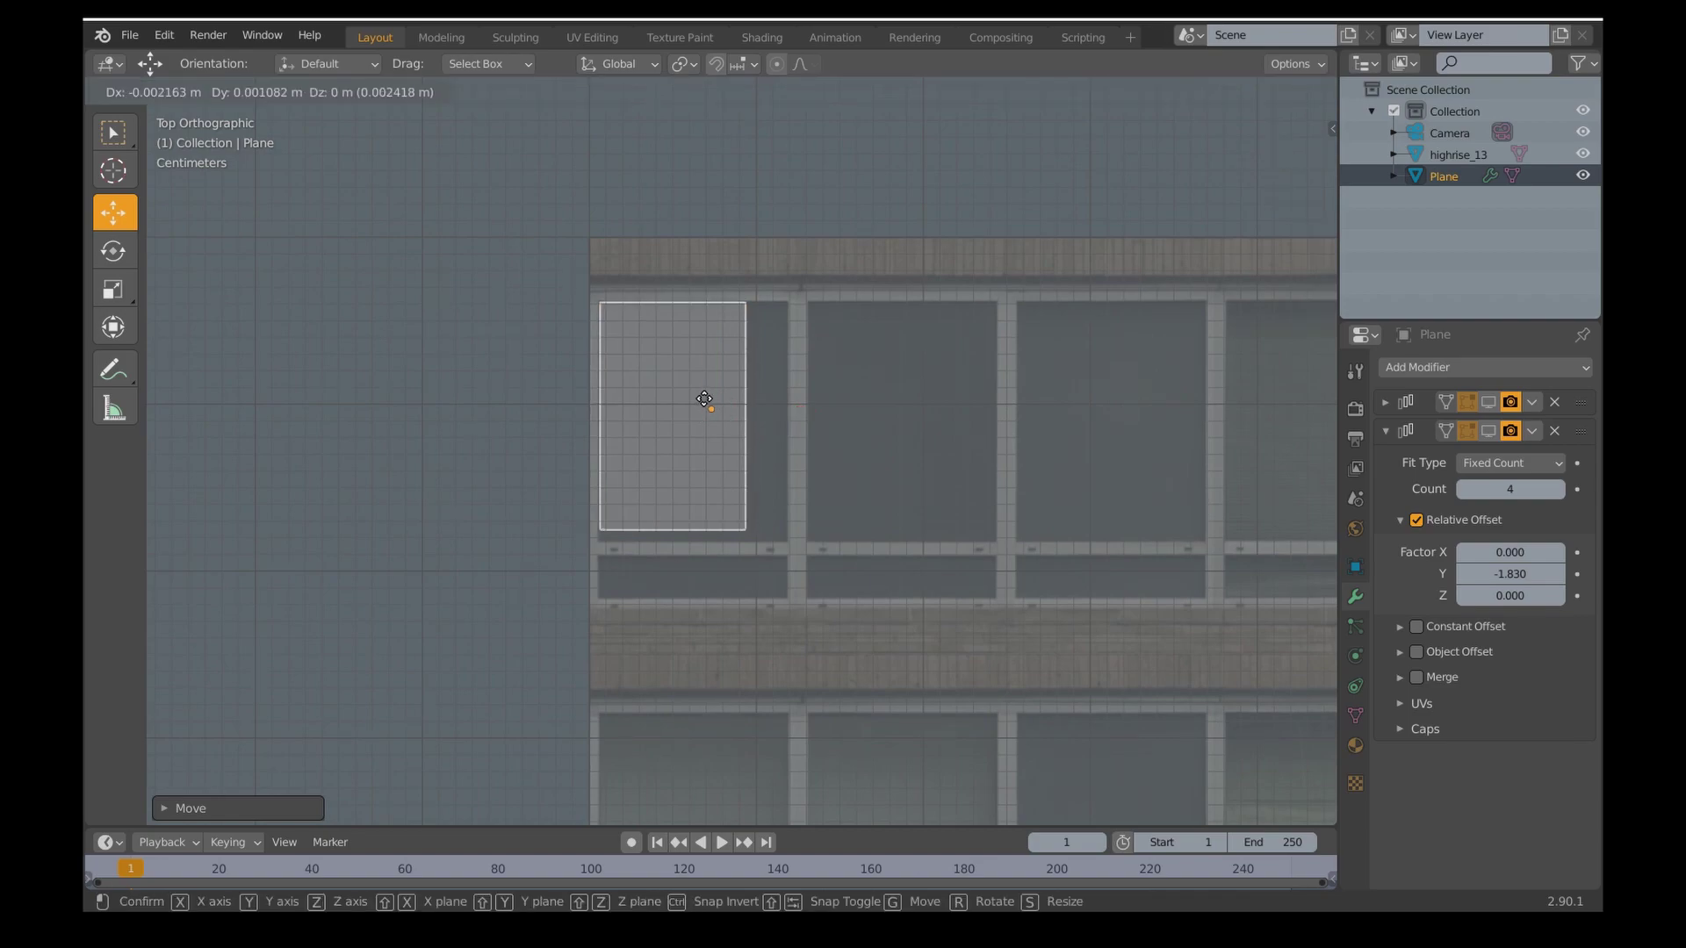
pyautogui.click(704, 399)
pyautogui.press('Tab')
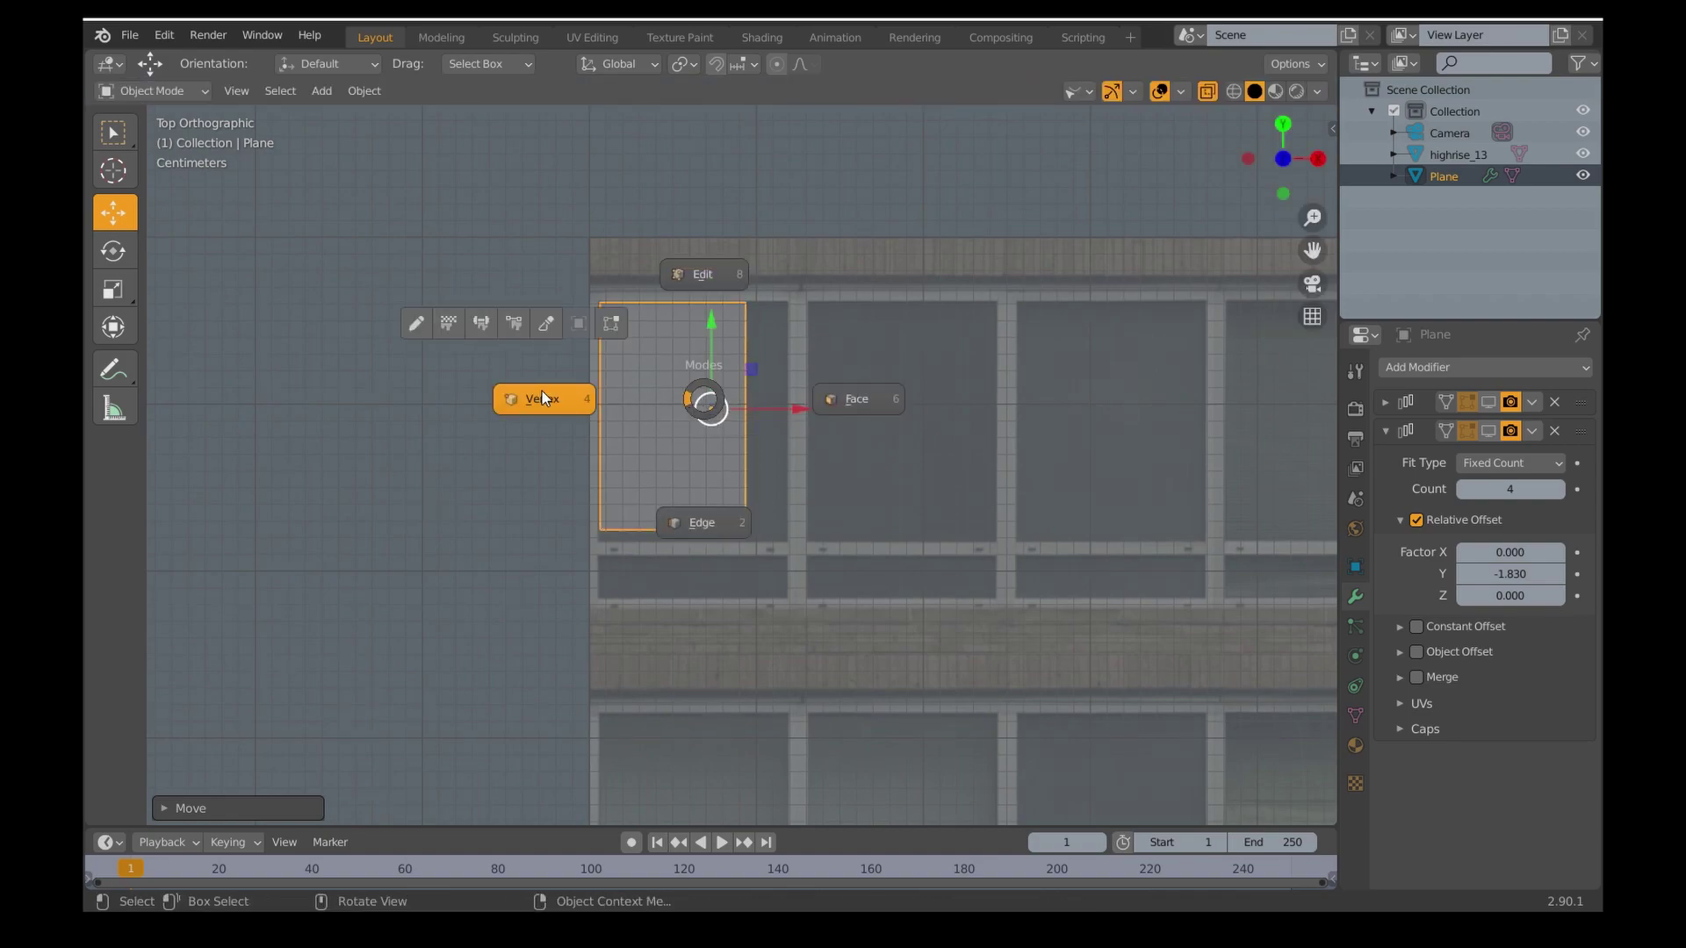
pyautogui.click(544, 399)
pyautogui.moveTo(703, 277); pyautogui.dragTo(810, 540)
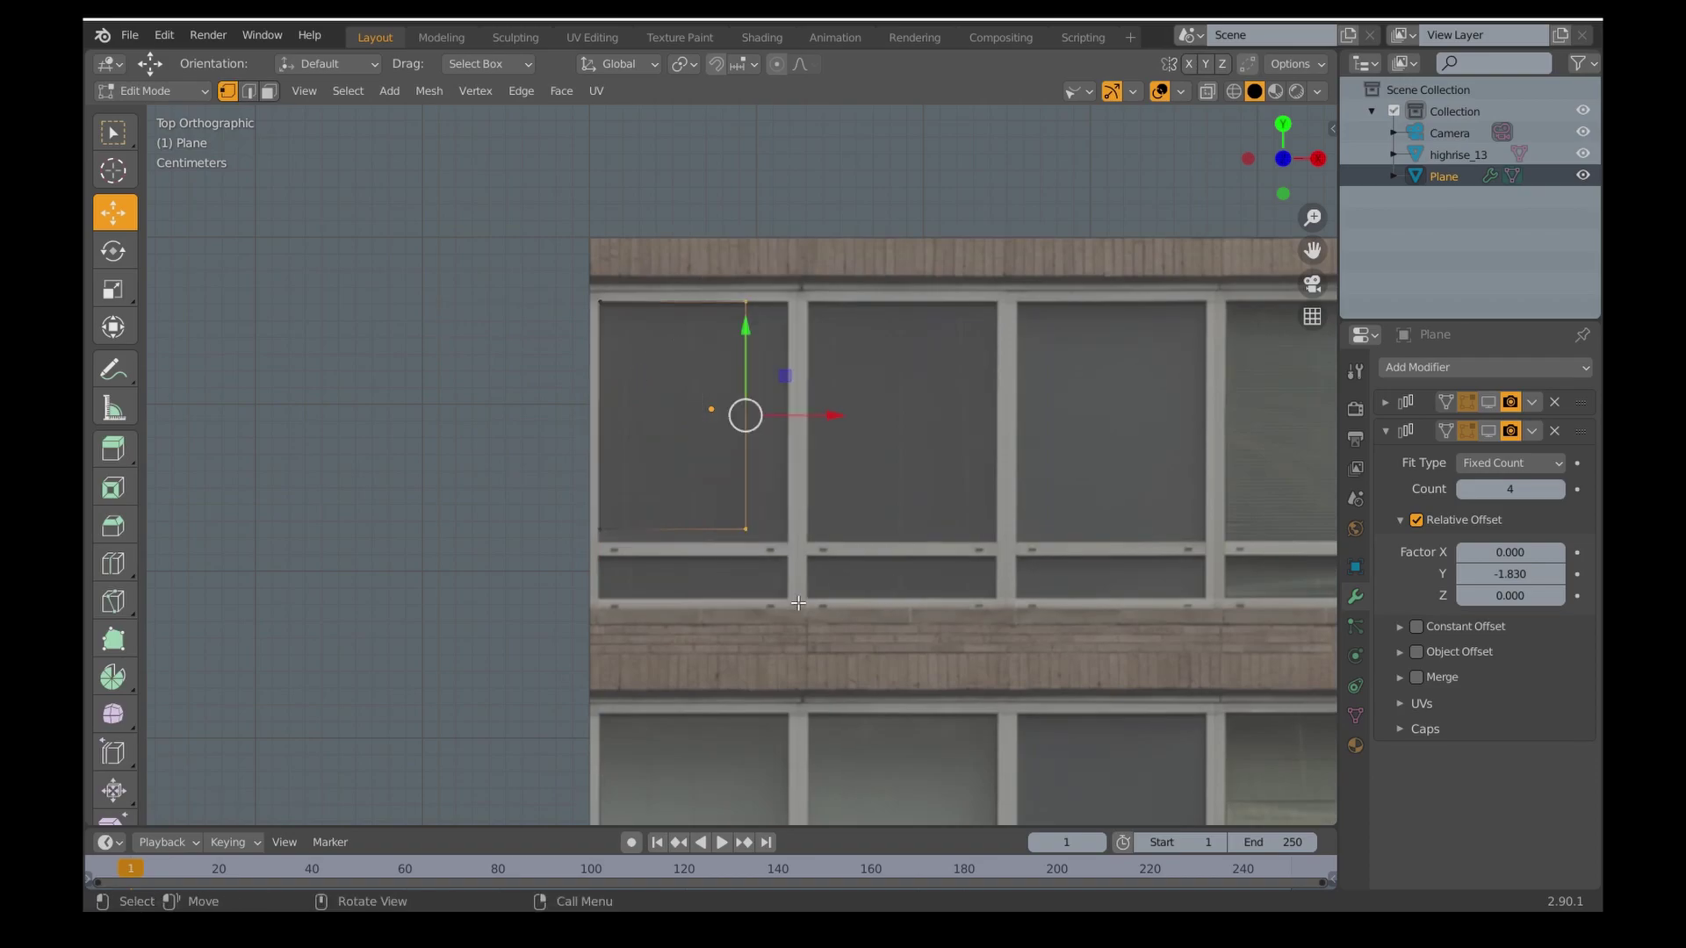
pyautogui.moveTo(829, 419); pyautogui.dragTo(872, 419)
pyautogui.moveTo(550, 478); pyautogui.dragTo(837, 552)
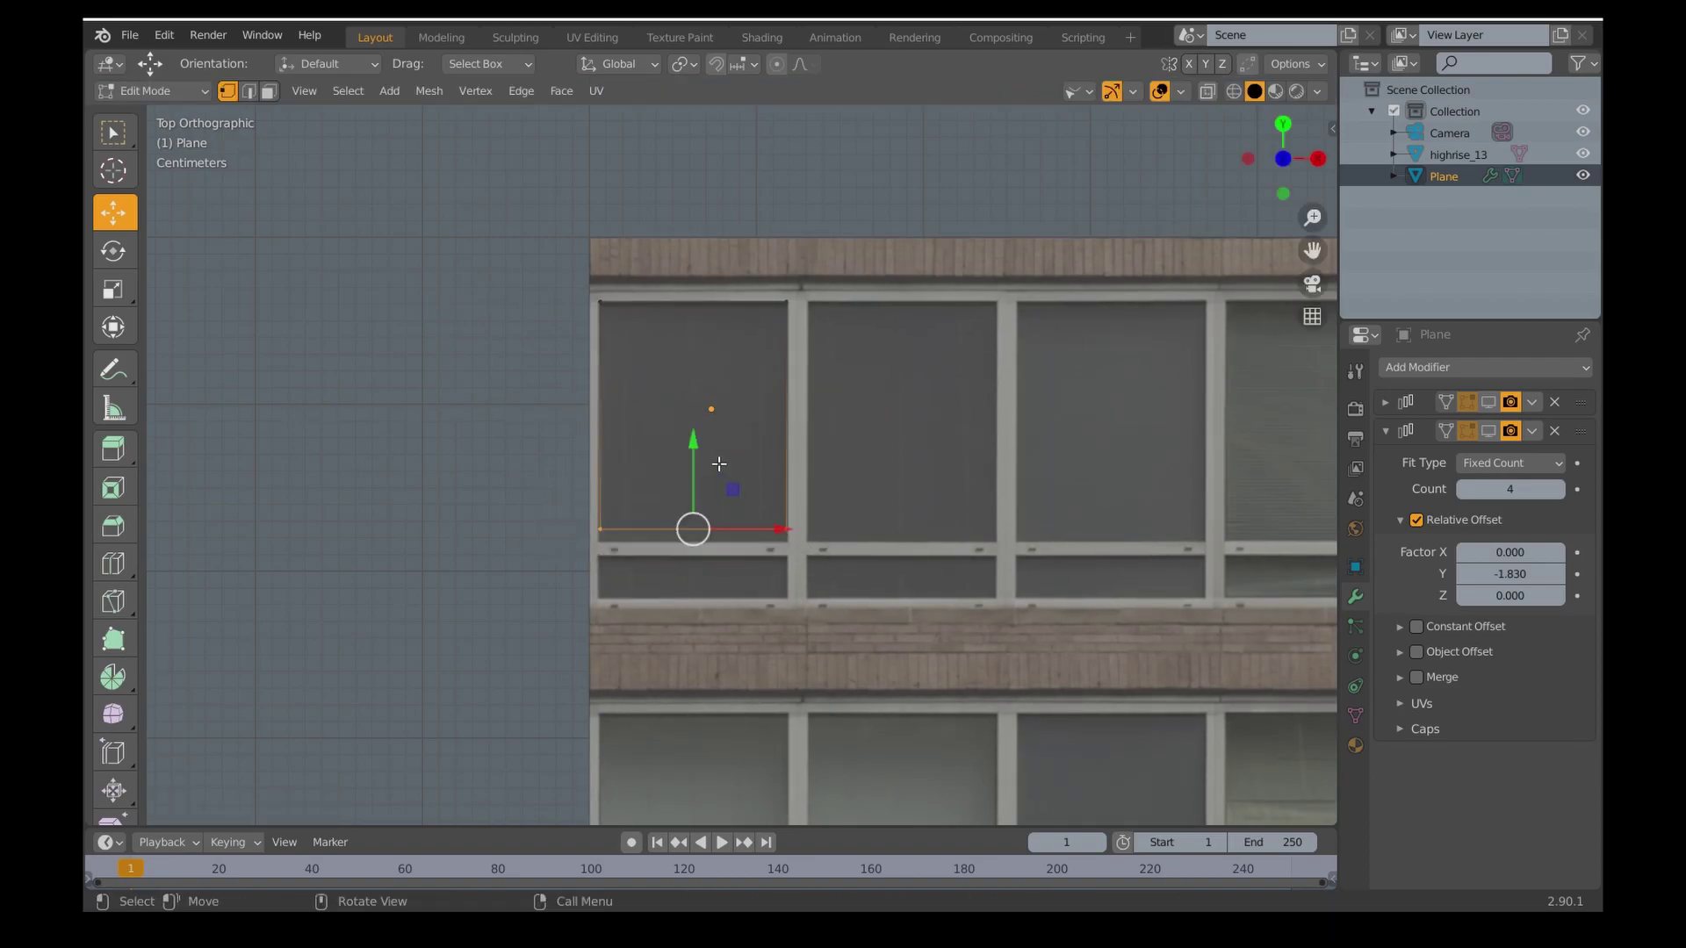
pyautogui.moveTo(694, 451); pyautogui.dragTo(695, 463)
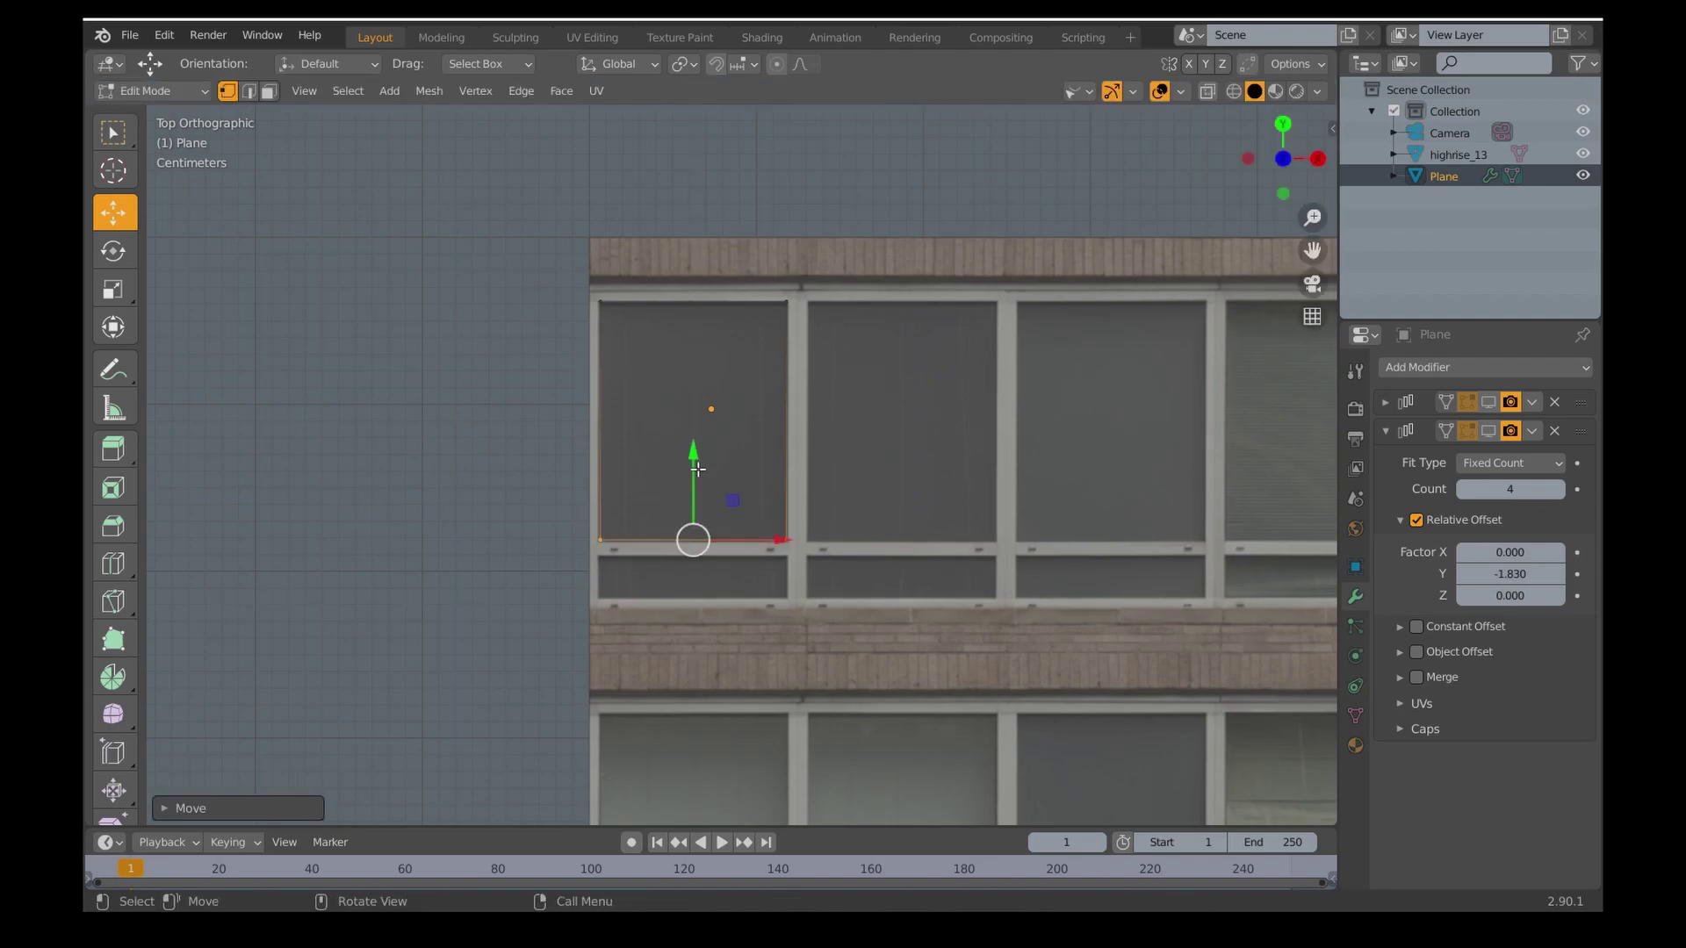
# Duplicate the window face within the mesh and move the copy straight down so its upper edge meets the small lower pane.
pyautogui.scroll(-2, 924, 625)
pyautogui.keyDown('shift'); pyautogui.moveTo(924, 625); pyautogui.dragTo(853, 473, button='middle'); pyautogui.keyUp('shift')
pyautogui.moveTo(854, 496); pyautogui.dragTo(584, 263)
pyautogui.hotkey('shift', 'd')
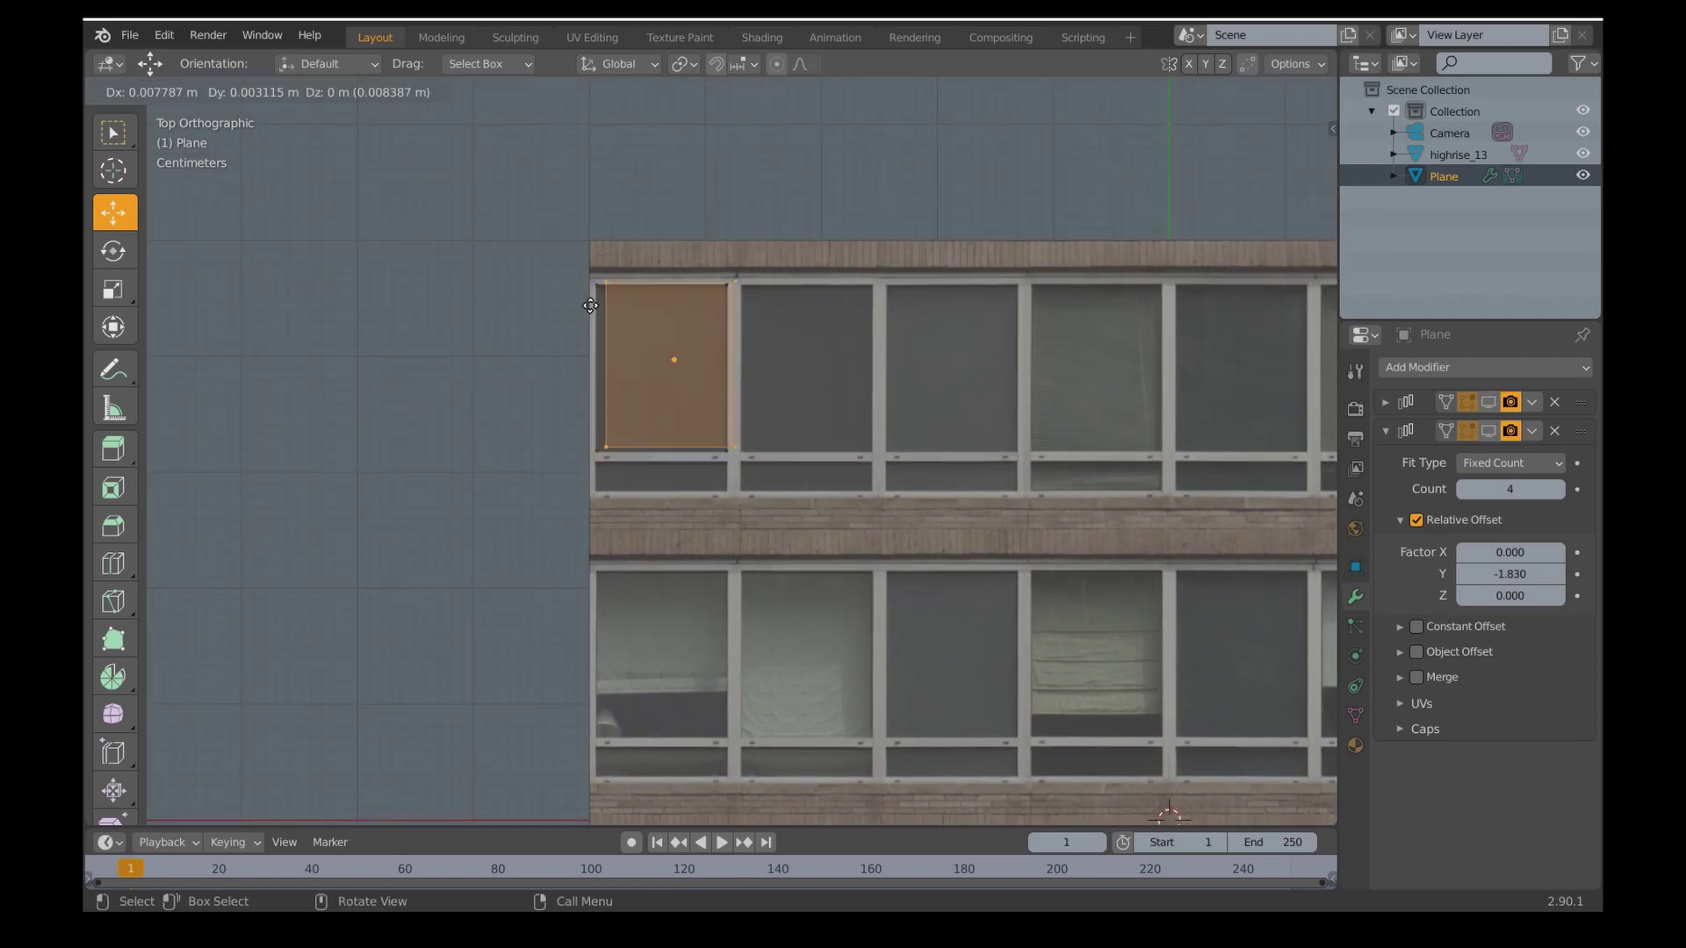
pyautogui.rightClick(599, 301)
pyautogui.press('g')
pyautogui.press('y')
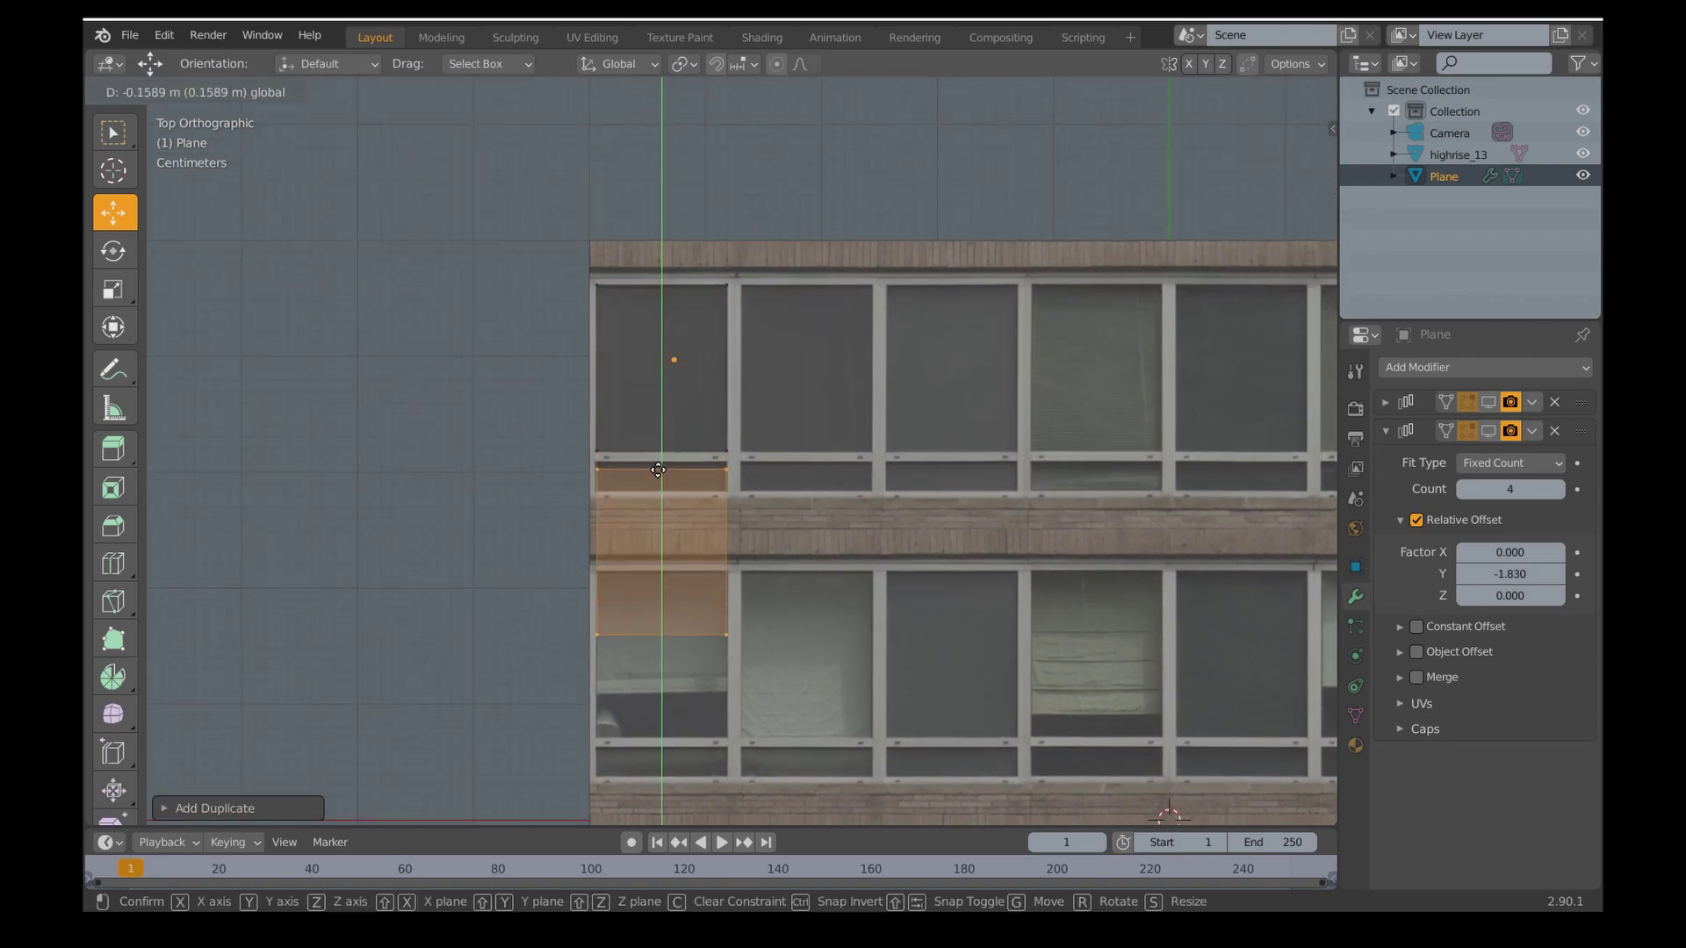
pyautogui.click(657, 461)
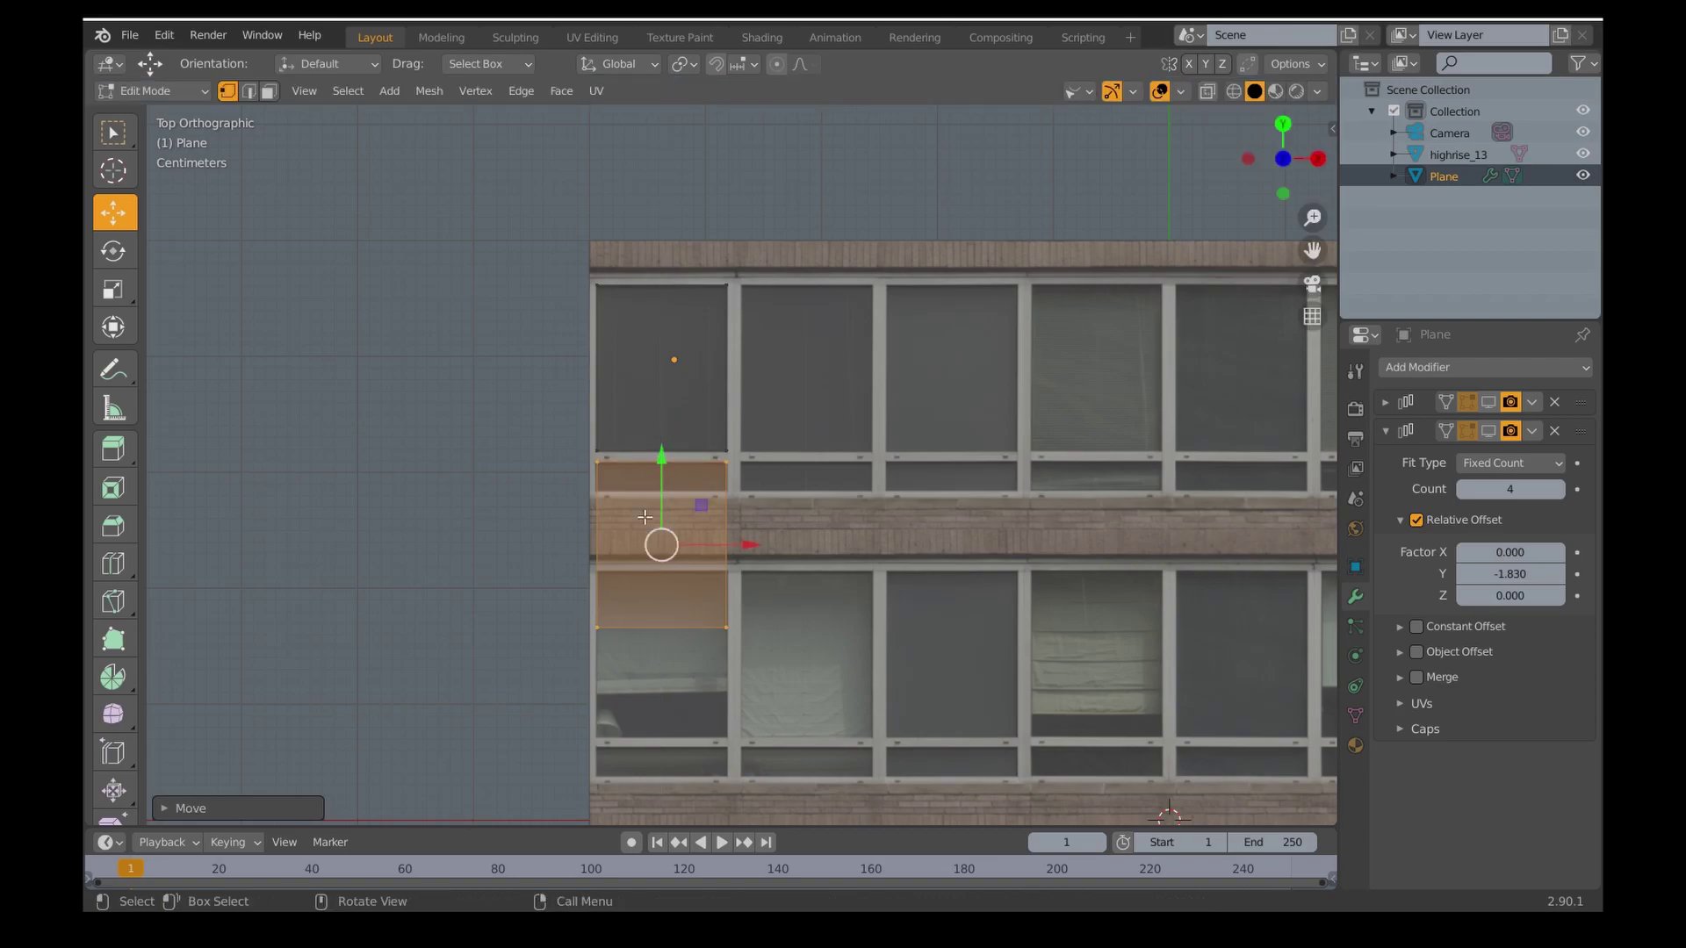
# Raise the duplicated face's lower edge to fit the small lower pane and return to Object Mode.
pyautogui.moveTo(549, 570); pyautogui.dragTo(856, 681)
pyautogui.press('g')
pyautogui.press('y')
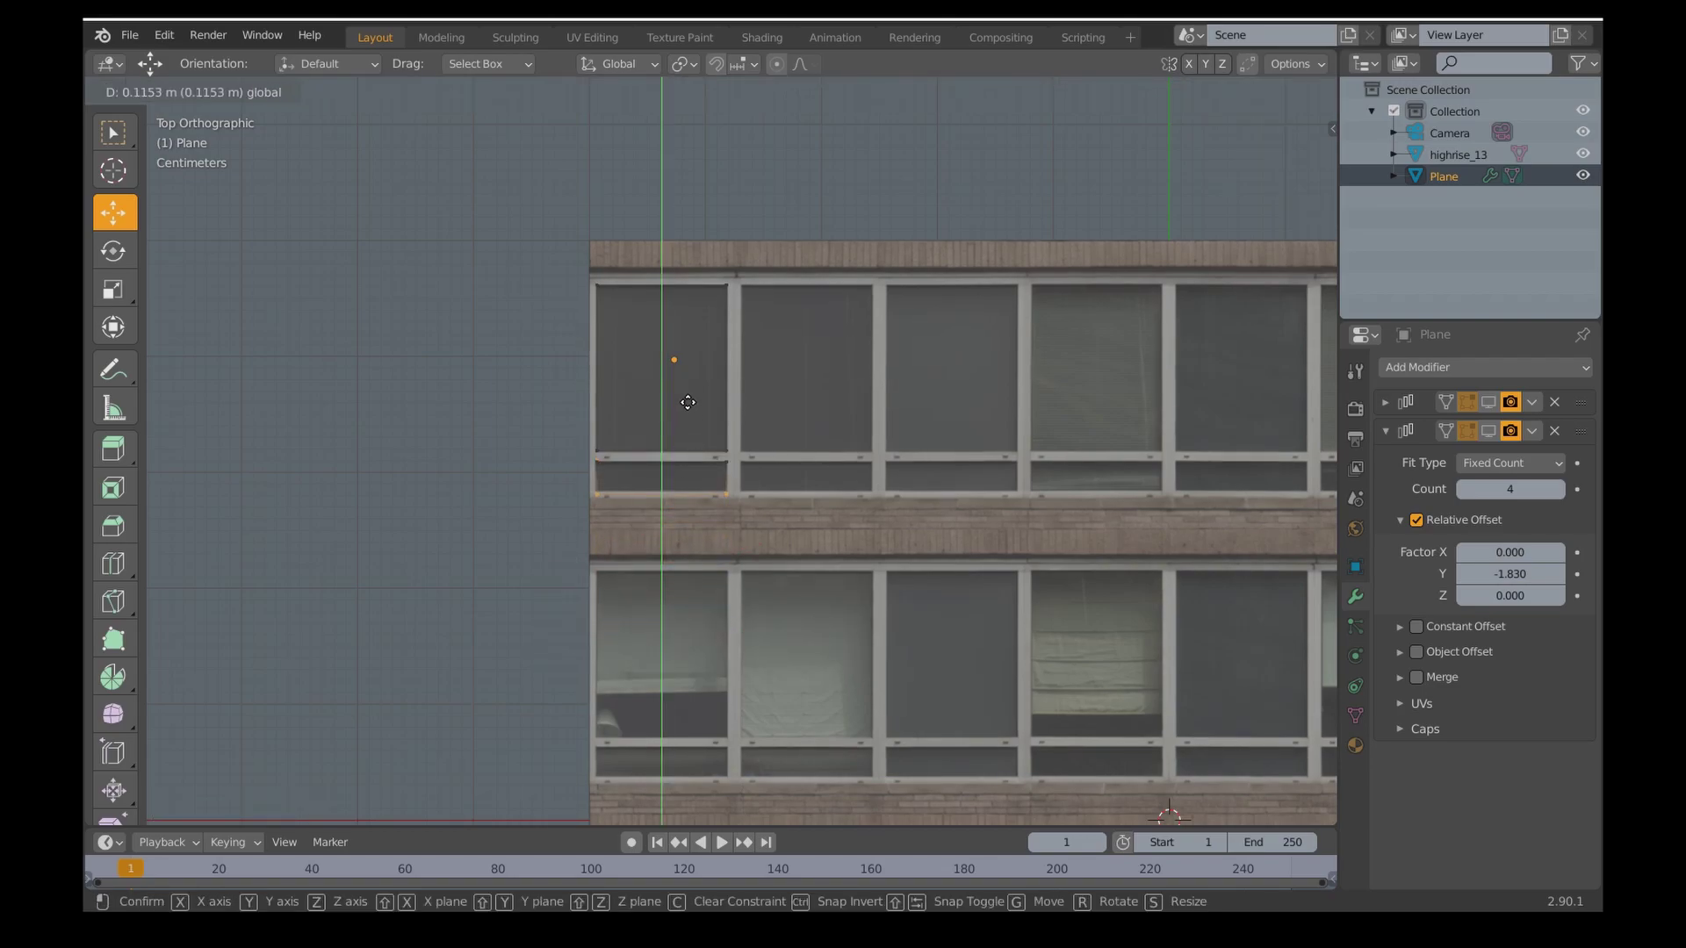
pyautogui.click(688, 400)
pyautogui.hotkey('ctrl', 'Tab')
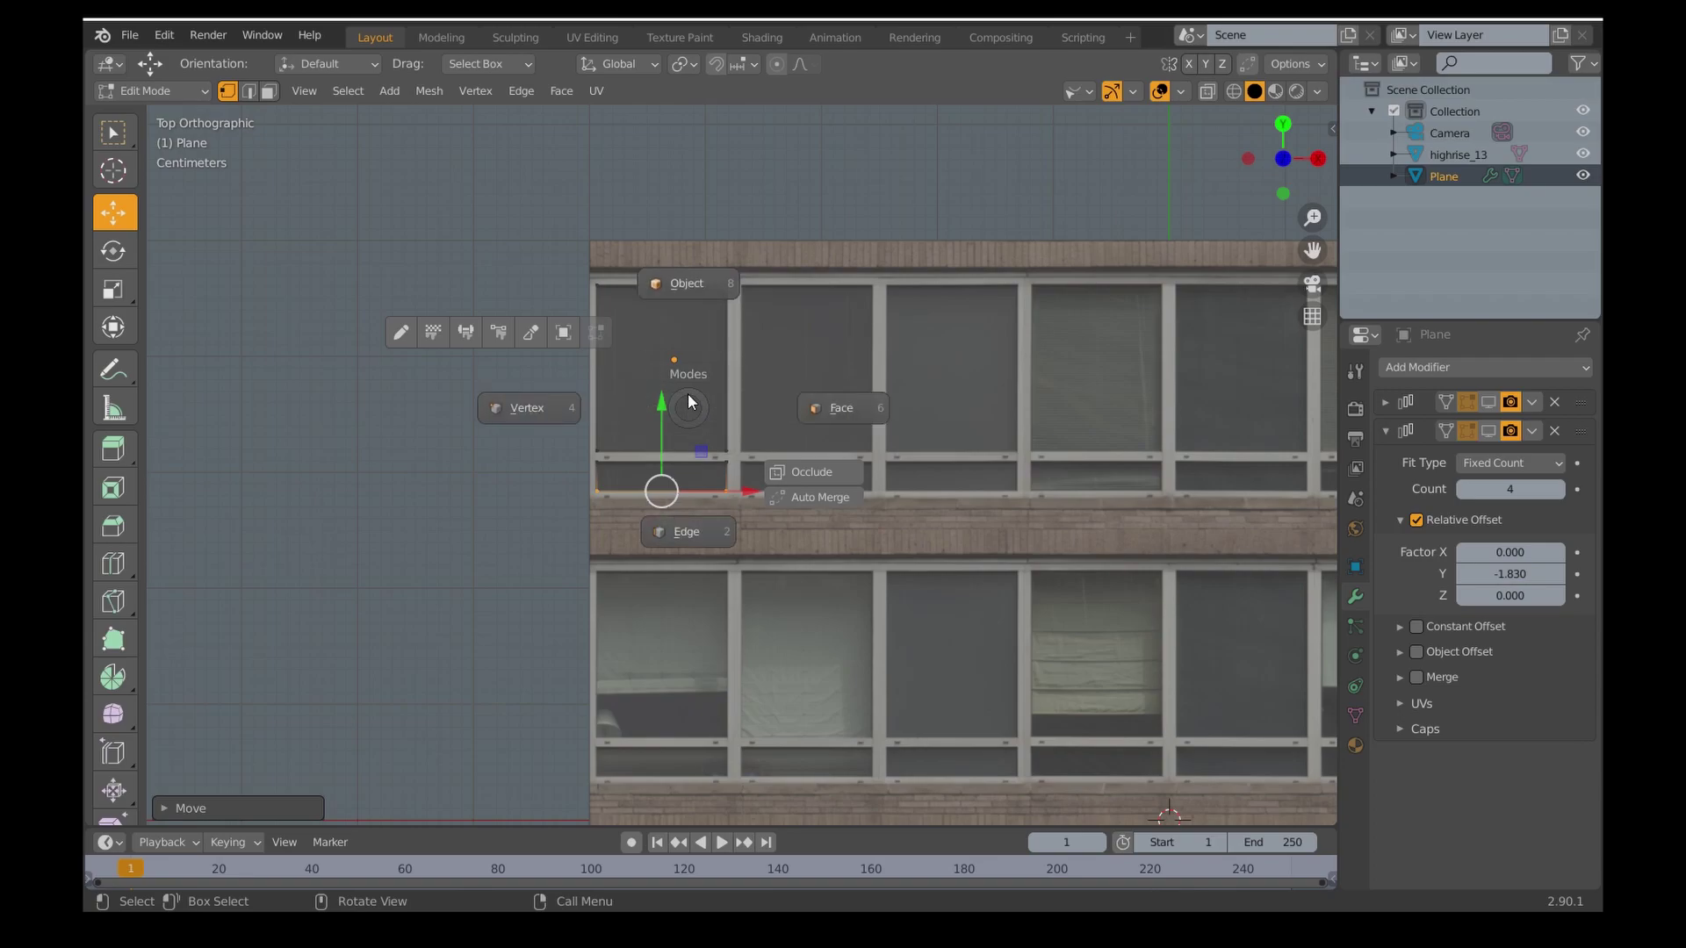
pyautogui.click(692, 293)
# Show the horizontal Array modifier in the viewport and set its relative offset Factor X to 1.120, matching the facade's window columns.
pyautogui.keyDown('shift'); pyautogui.moveTo(839, 355); pyautogui.dragTo(730, 377, button='middle'); pyautogui.keyUp('shift')
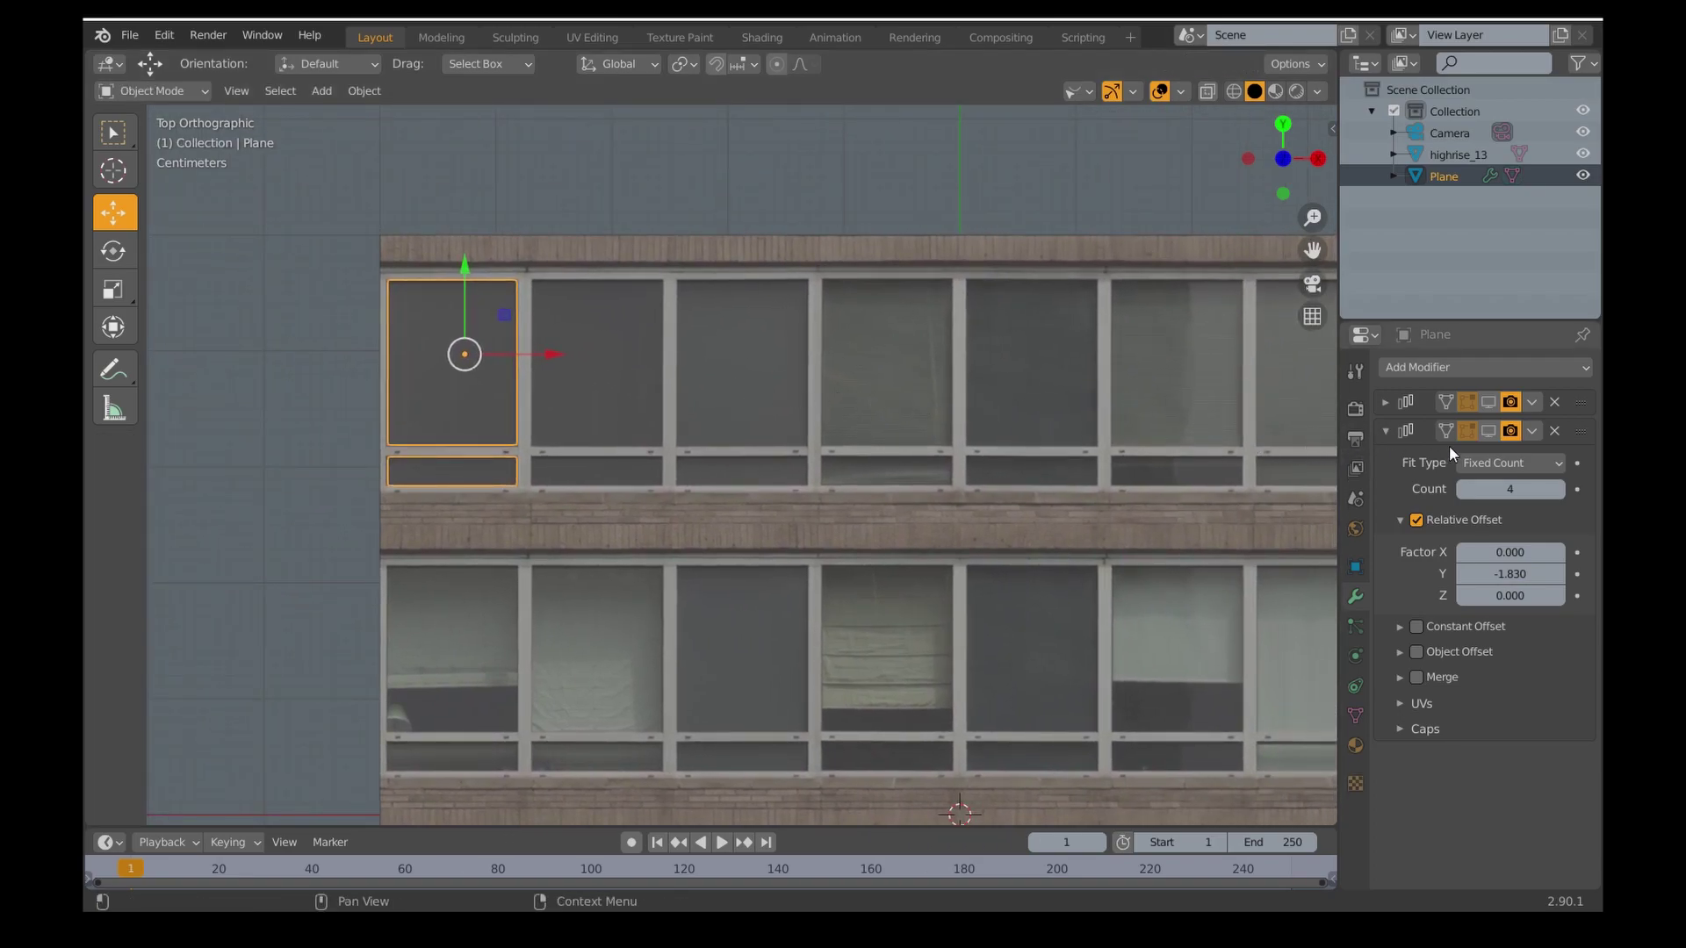
pyautogui.click(1486, 404)
pyautogui.scroll(-2, 1001, 451)
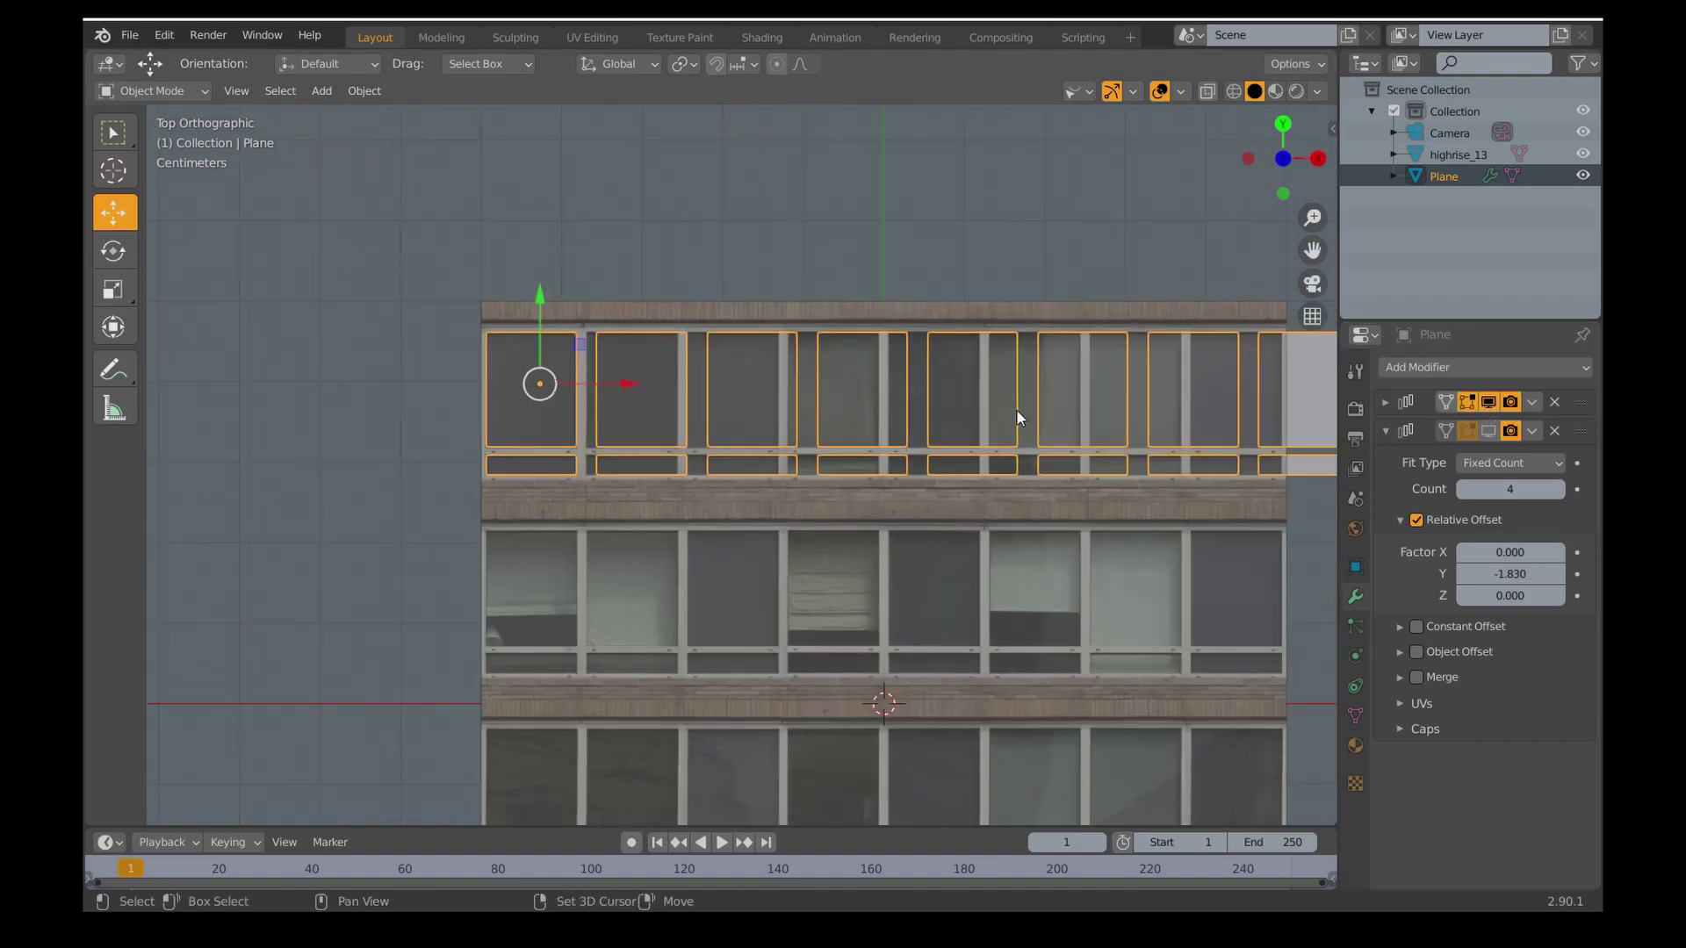
pyautogui.keyDown('shift'); pyautogui.moveTo(1015, 409); pyautogui.dragTo(848, 425, button='middle'); pyautogui.keyUp('shift')
pyautogui.click(1385, 430)
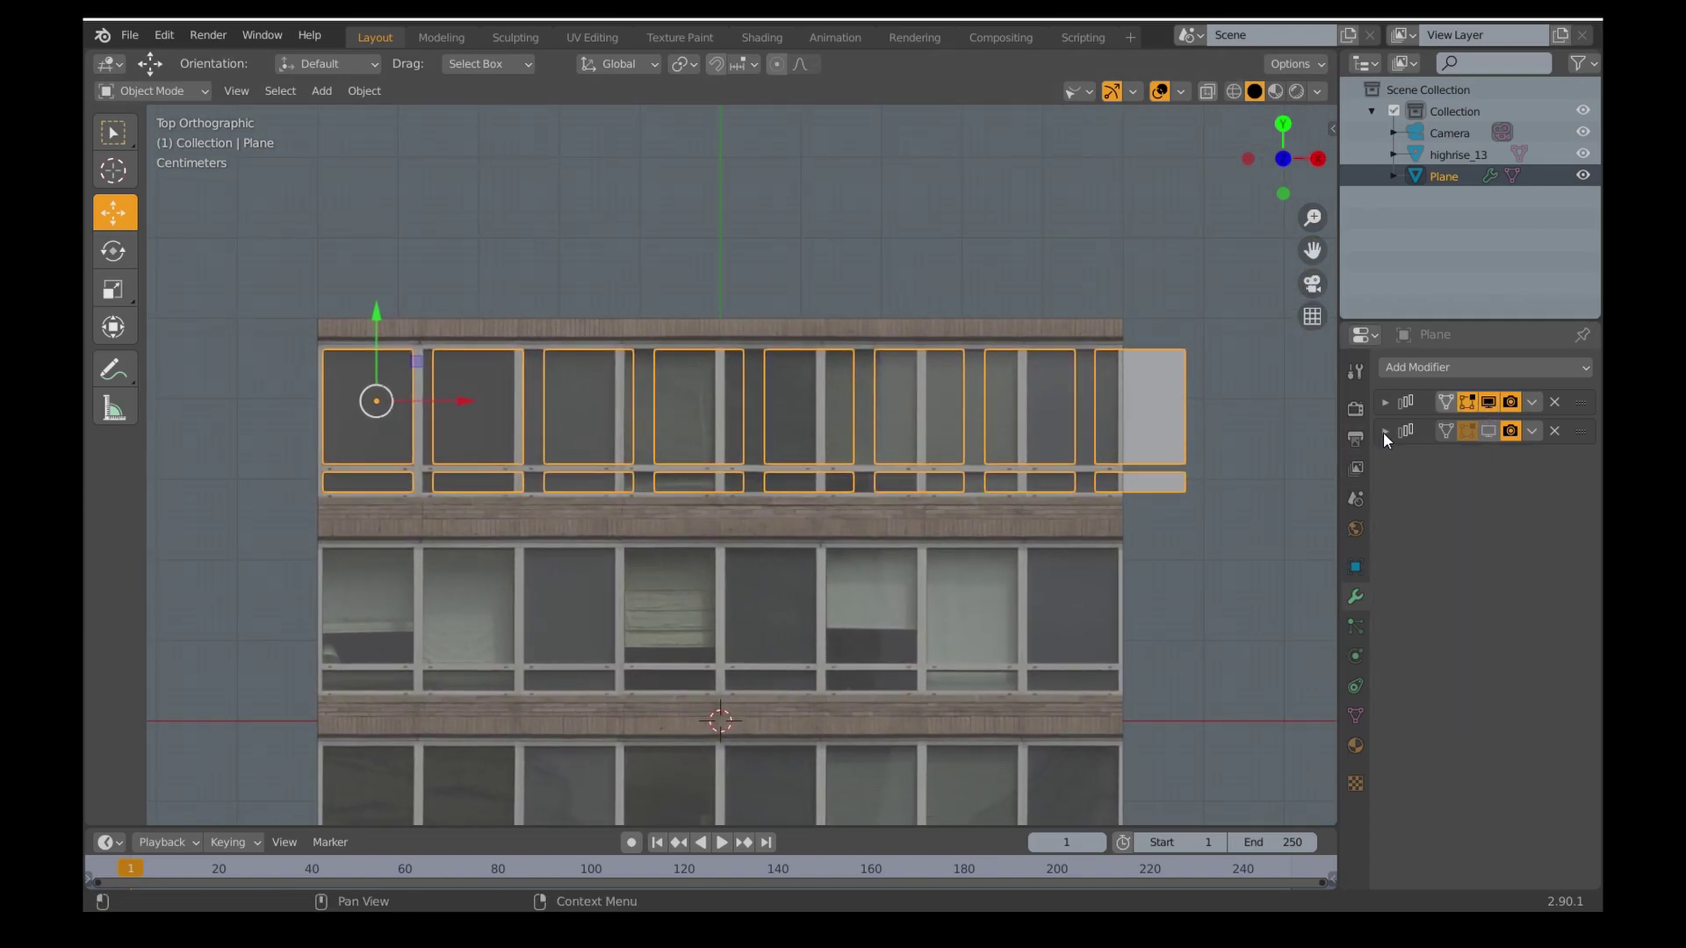
pyautogui.click(1385, 401)
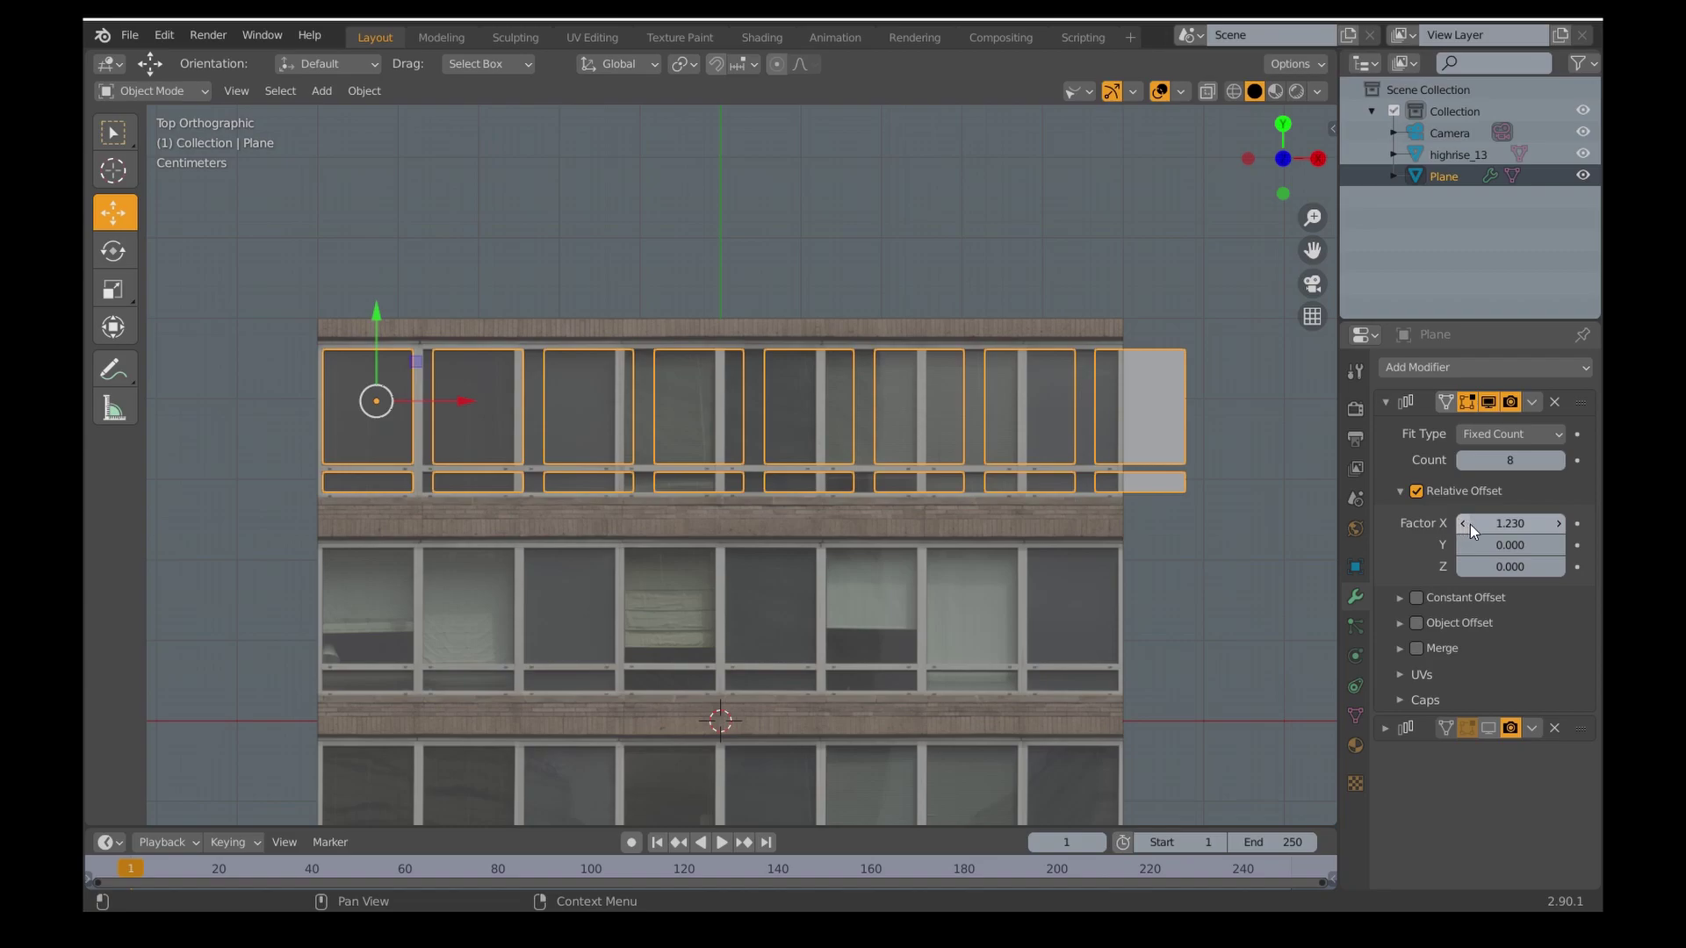
pyautogui.moveTo(1510, 524); pyautogui.dragTo(1484, 524)
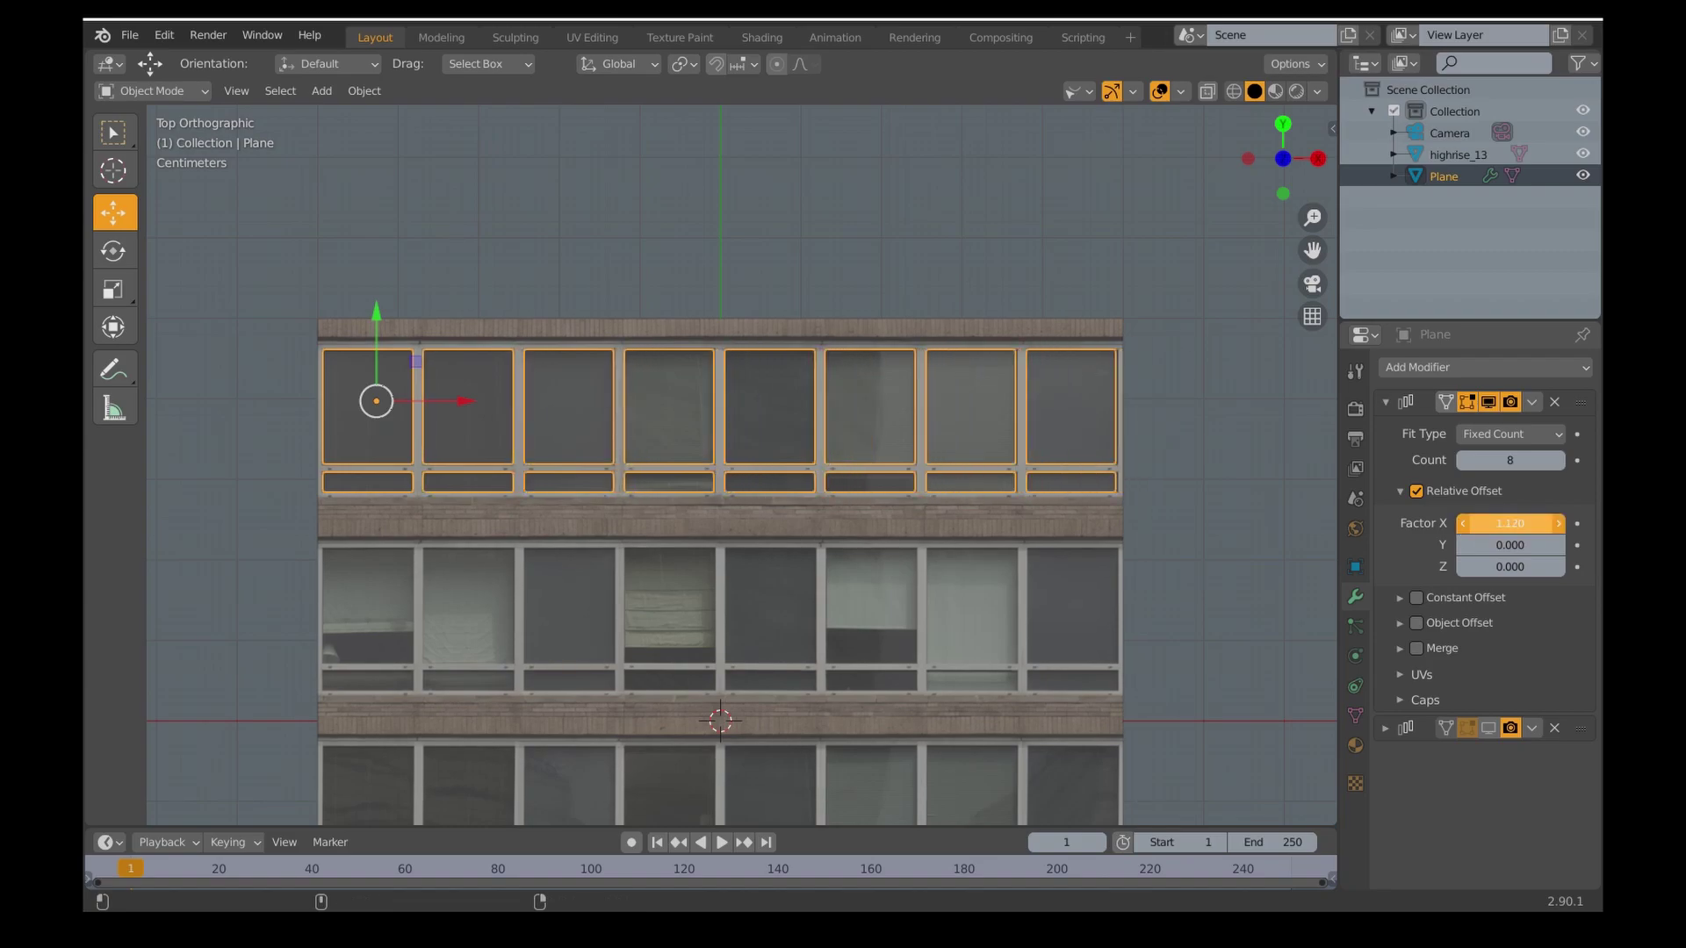
# Show the vertical Array modifier in the viewport and set its relative offset Factor Y to -1.390, matching the facade's four window rows.
pyautogui.keyDown('shift'); pyautogui.moveTo(1078, 559); pyautogui.dragTo(1114, 509, button='middle'); pyautogui.keyUp('shift')
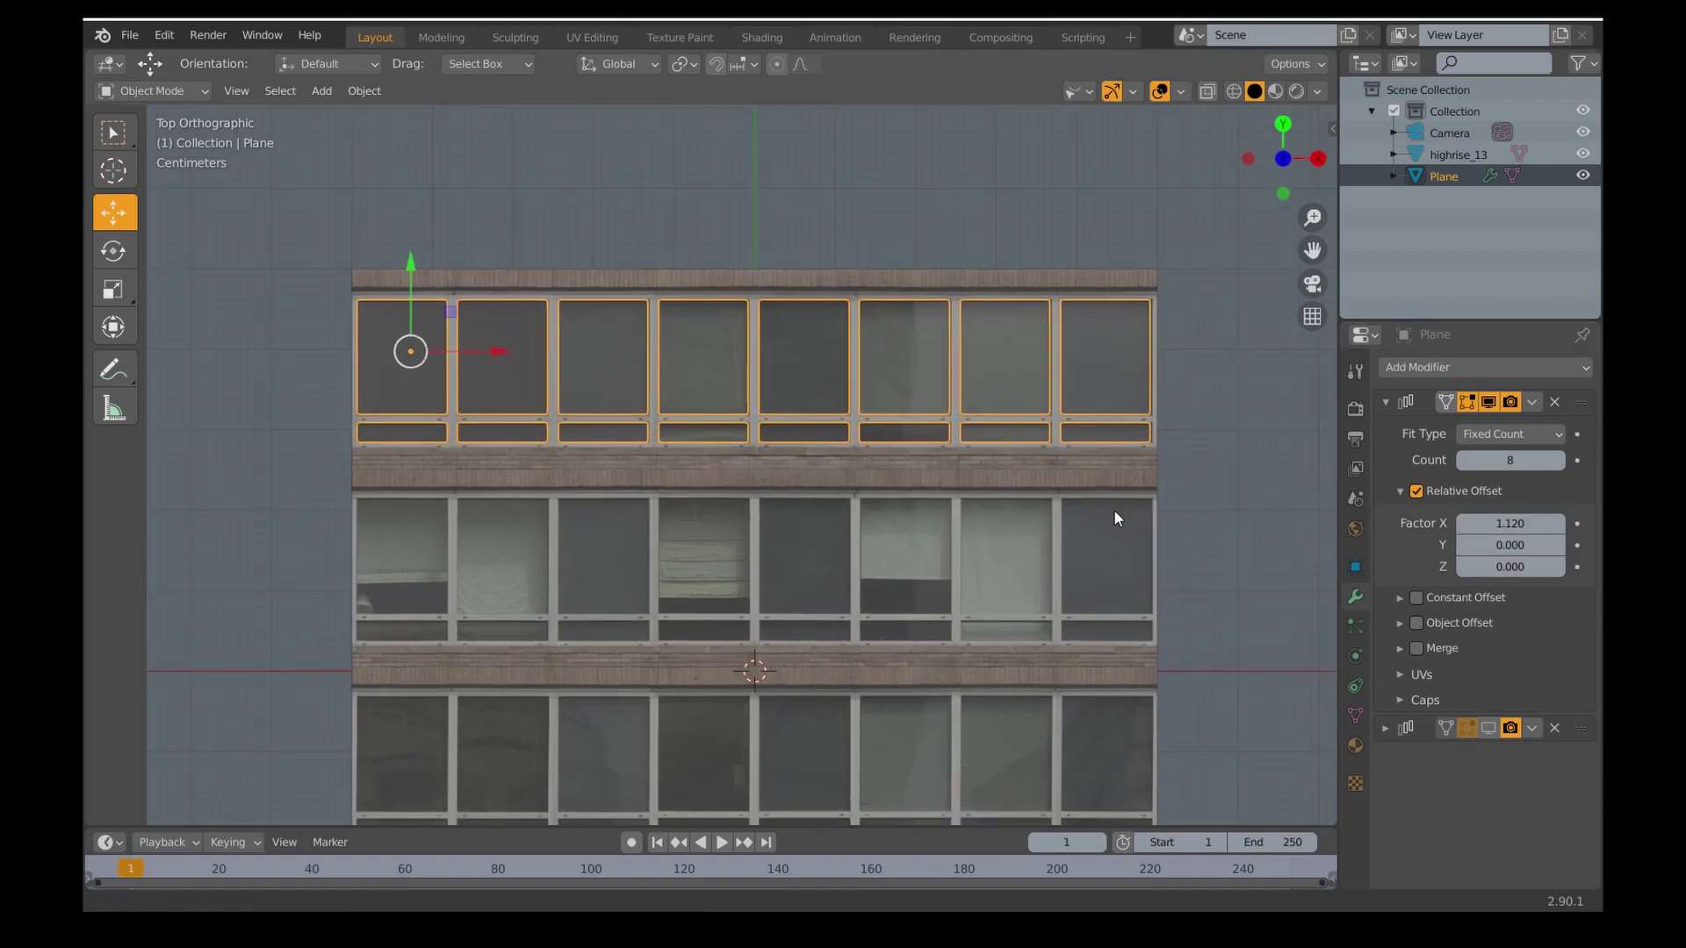
pyautogui.click(1386, 402)
pyautogui.click(1482, 430)
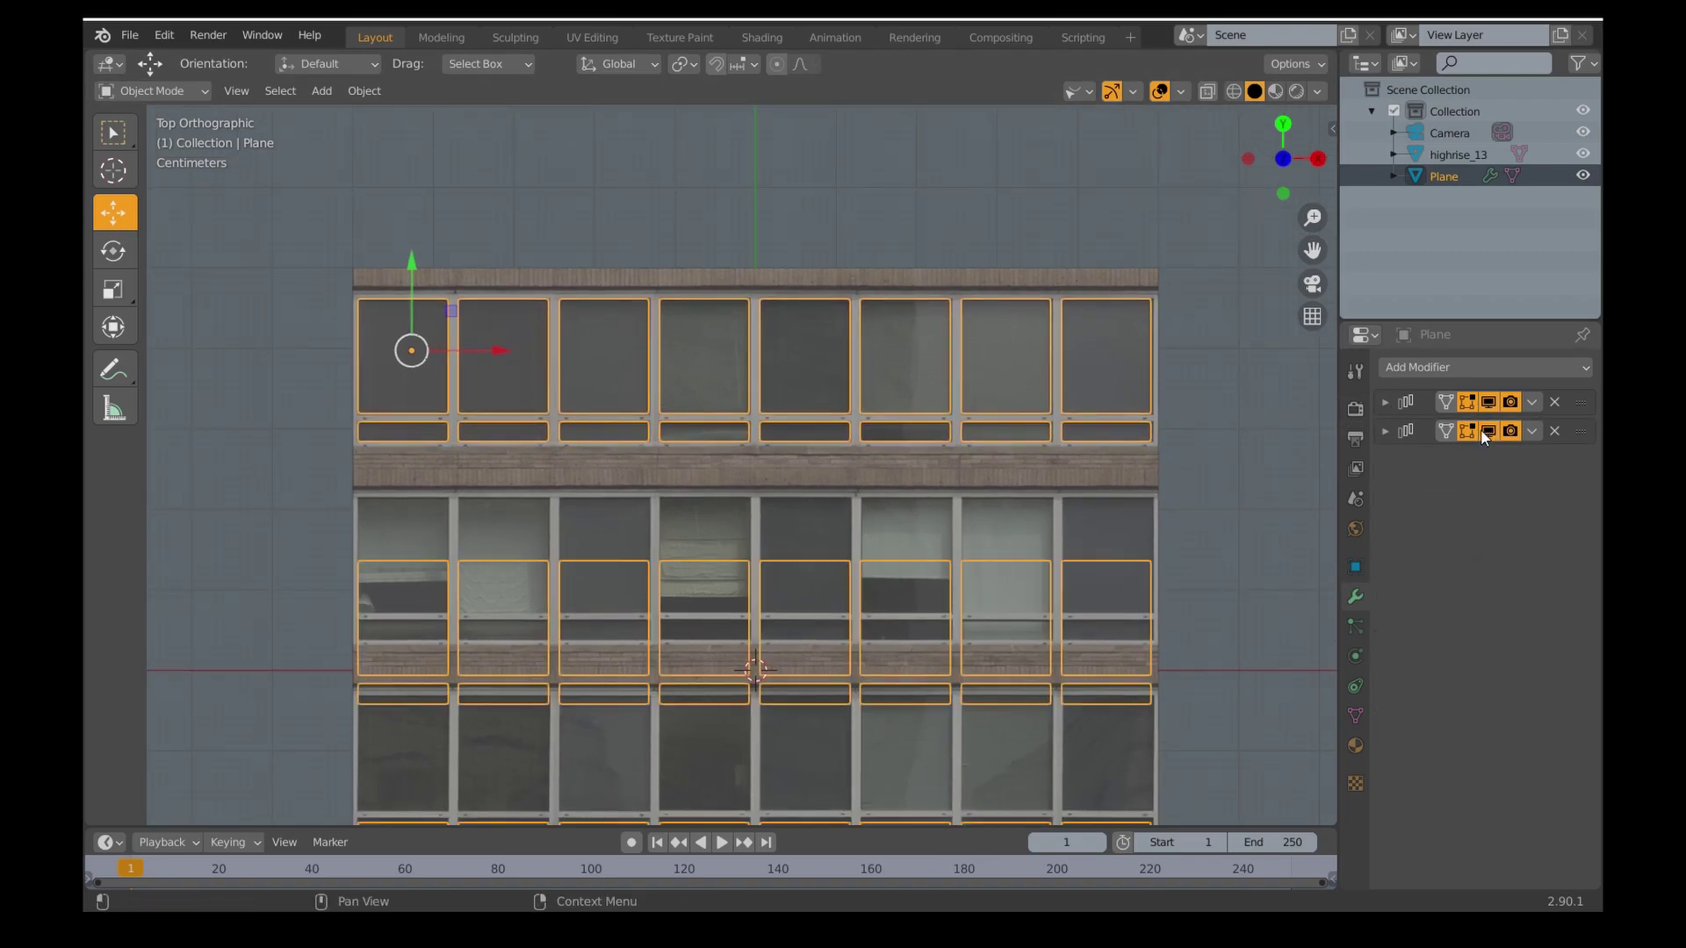
pyautogui.click(1385, 430)
pyautogui.keyDown('shift'); pyautogui.moveTo(1093, 581); pyautogui.dragTo(961, 387, button='middle'); pyautogui.keyUp('shift')
pyautogui.scroll(-3, 962, 387)
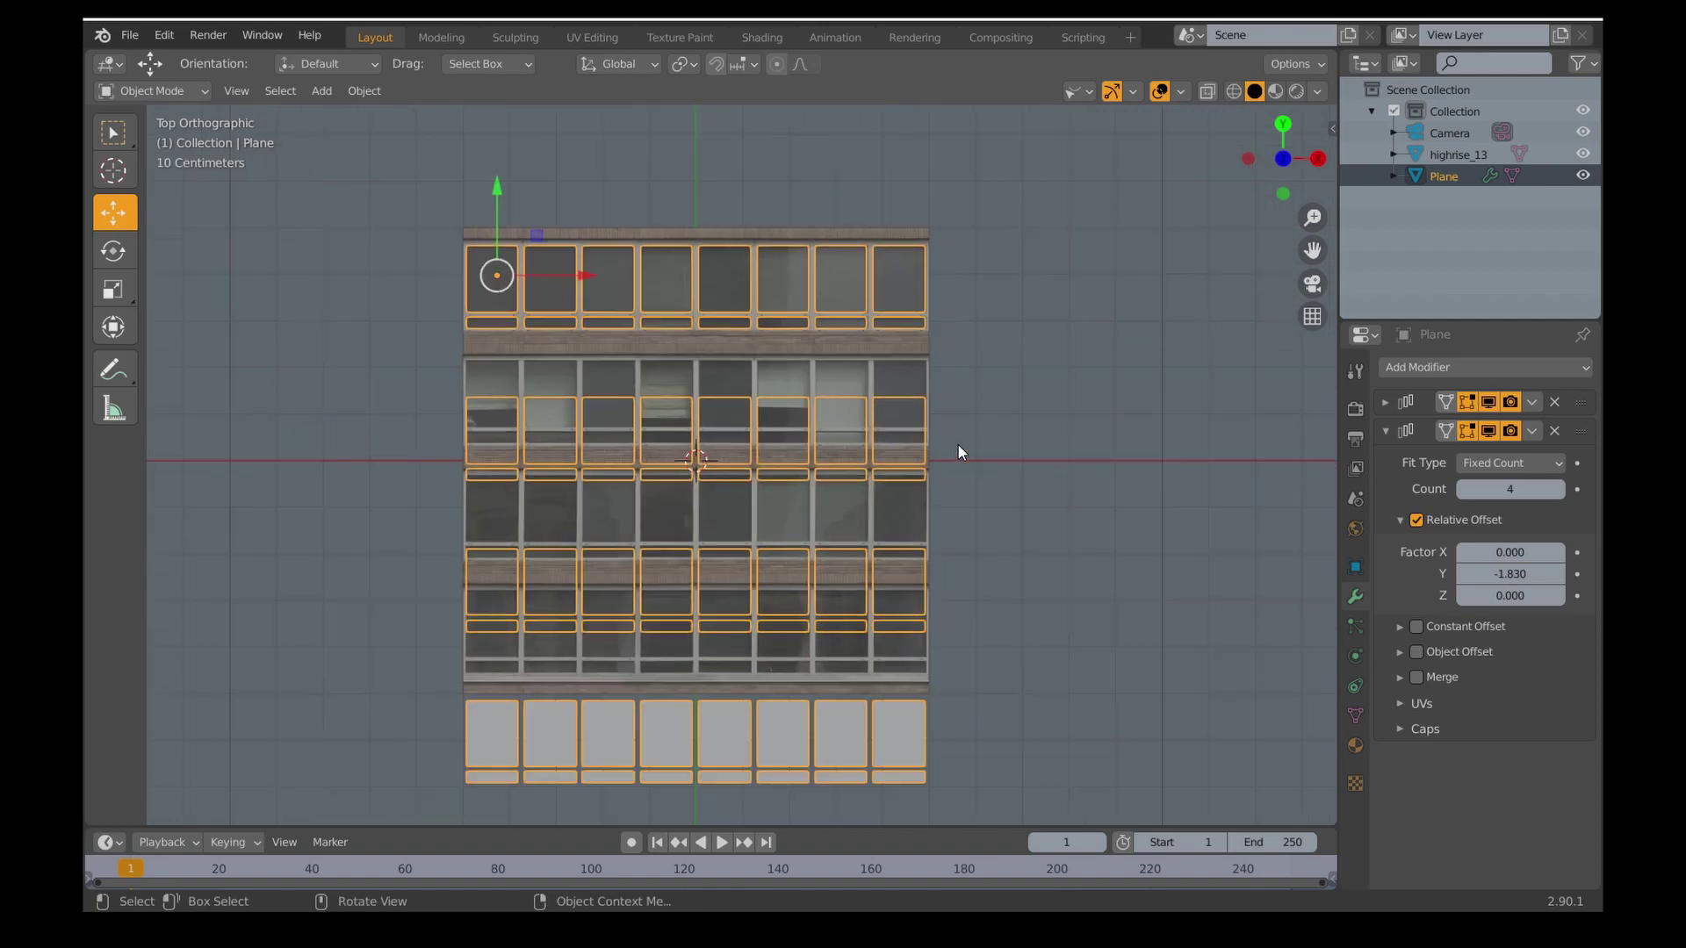
pyautogui.keyDown('shift'); pyautogui.moveTo(957, 444); pyautogui.dragTo(994, 463, button='middle'); pyautogui.keyUp('shift')
pyautogui.moveTo(1512, 574); pyautogui.dragTo(1581, 573)
pyautogui.scroll(2, 1030, 482)
pyautogui.keyDown('shift'); pyautogui.moveTo(1025, 461); pyautogui.dragTo(1051, 415, button='middle'); pyautogui.keyUp('shift')
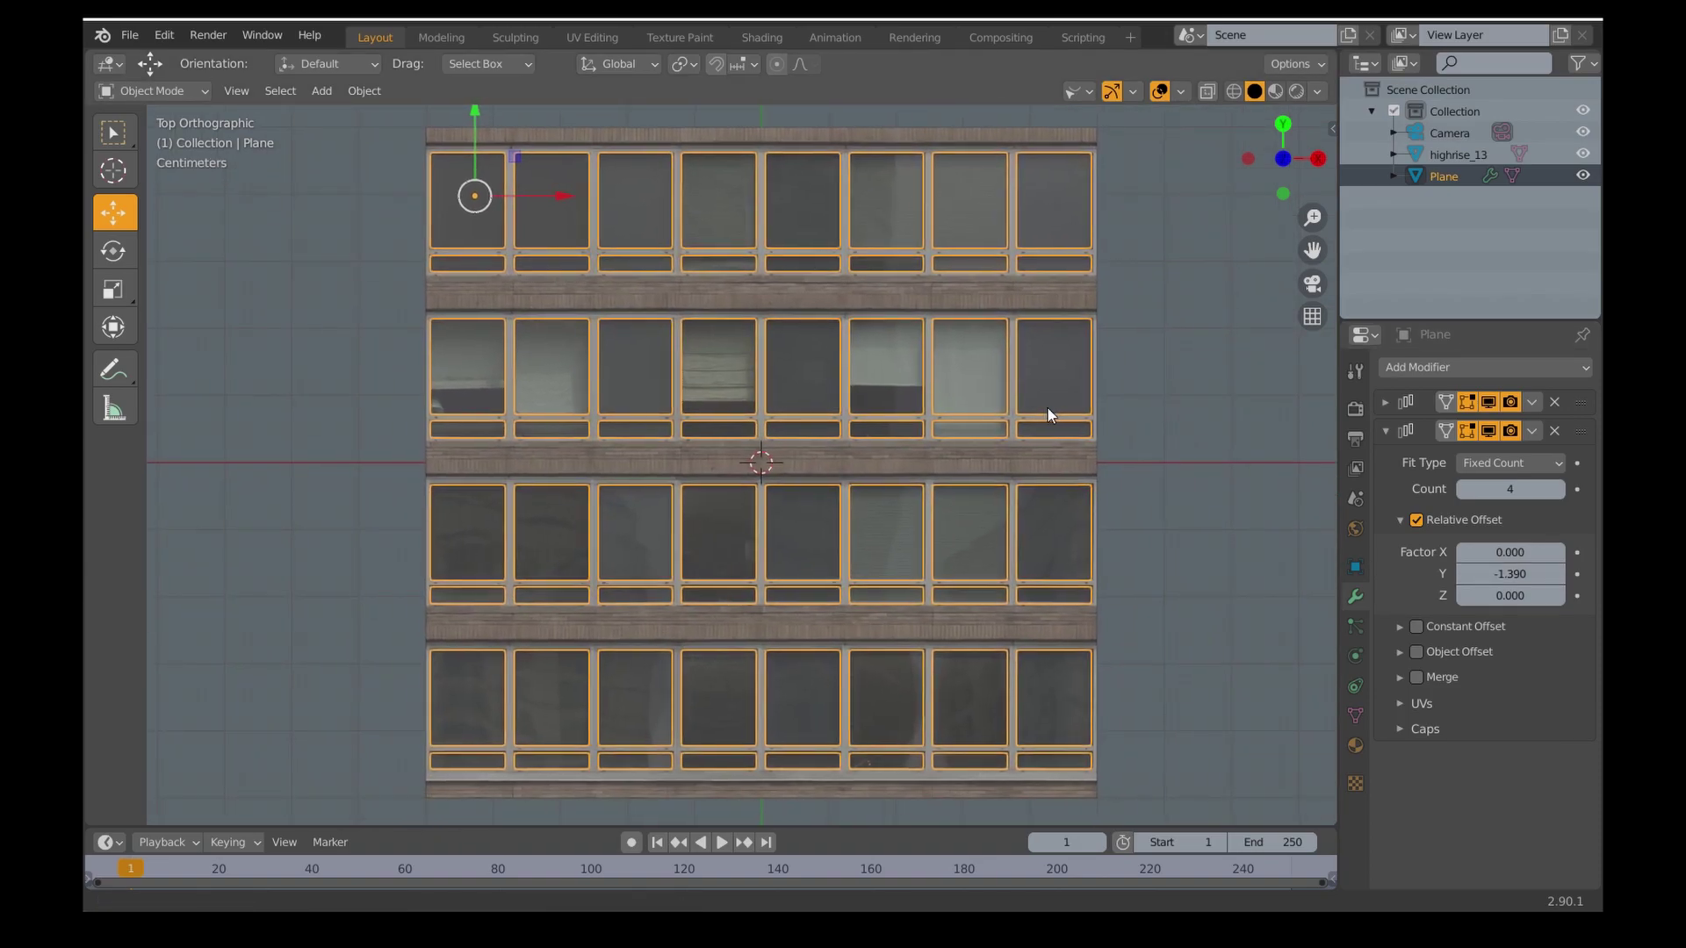
# Open the highrise_13 plane's material in the Shading workspace, spread out its nodes and detach the Principled BSDF from the Material Output.
pyautogui.click(1048, 790)
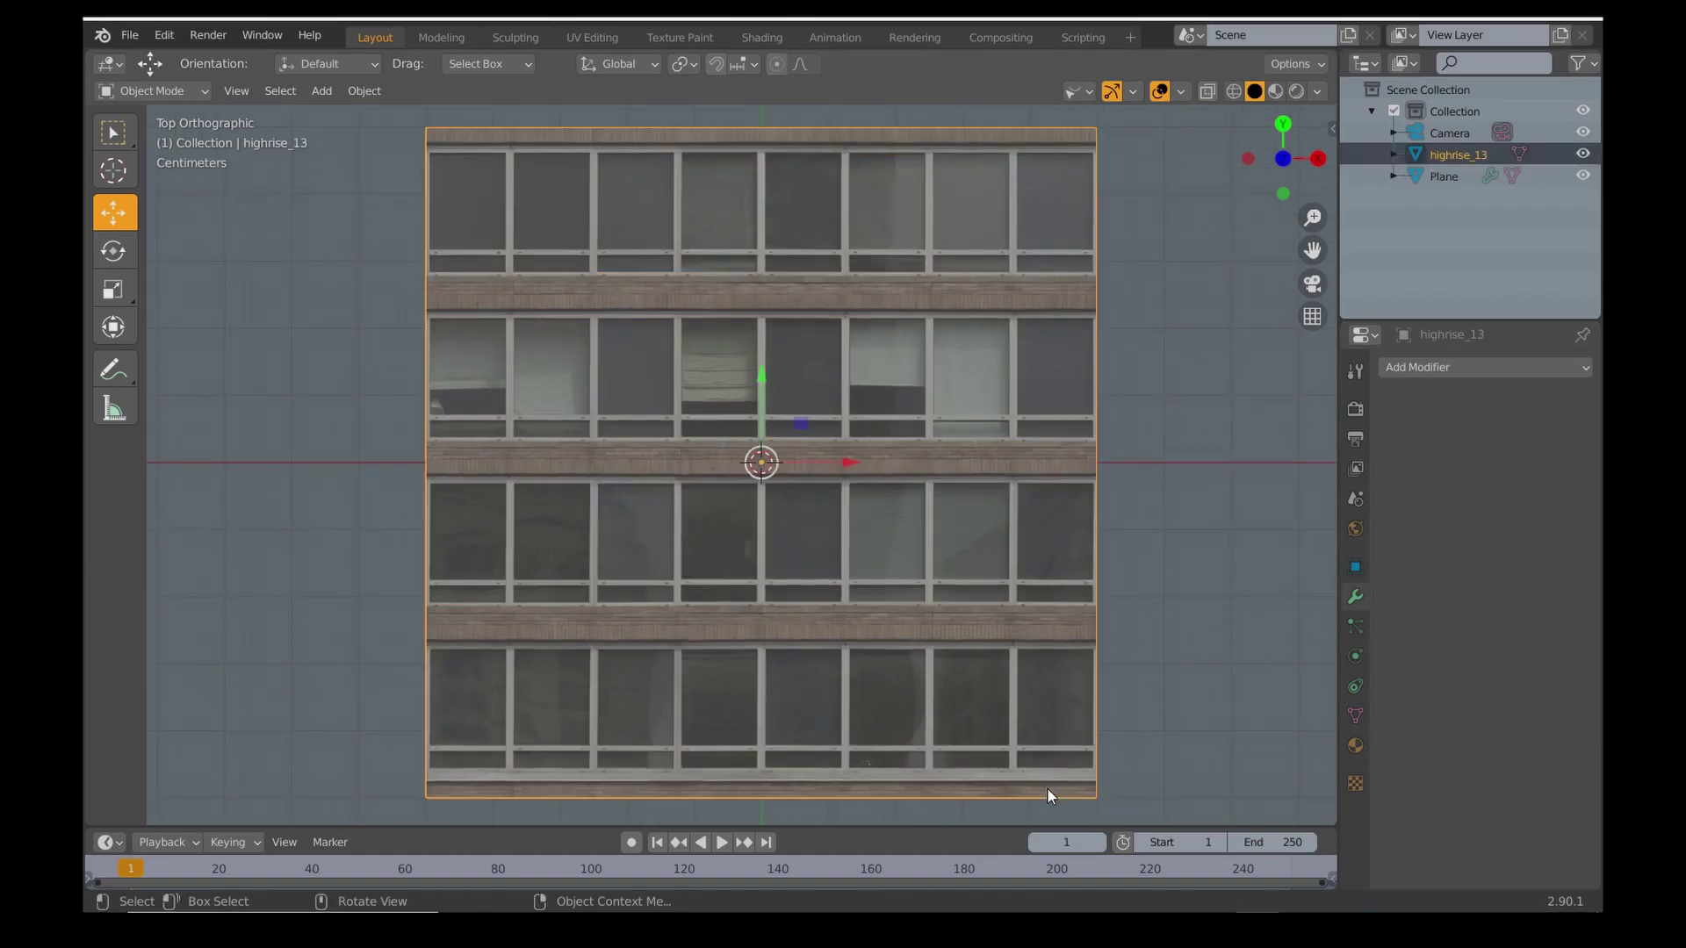
pyautogui.click(762, 37)
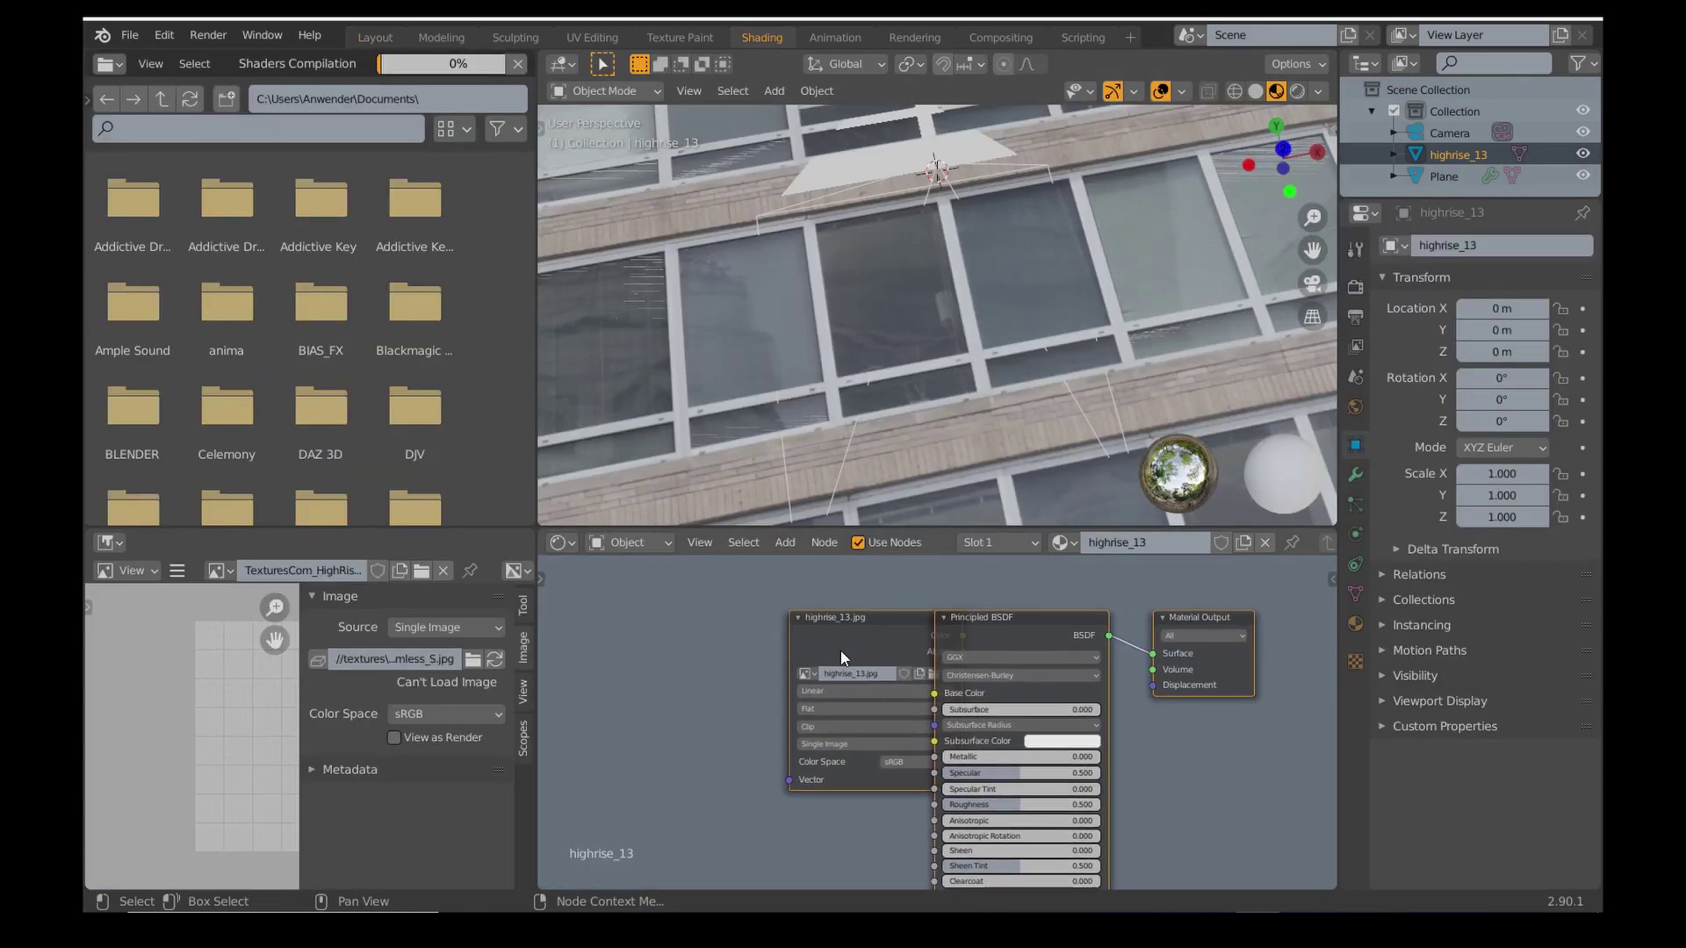
pyautogui.moveTo(868, 632); pyautogui.dragTo(667, 636)
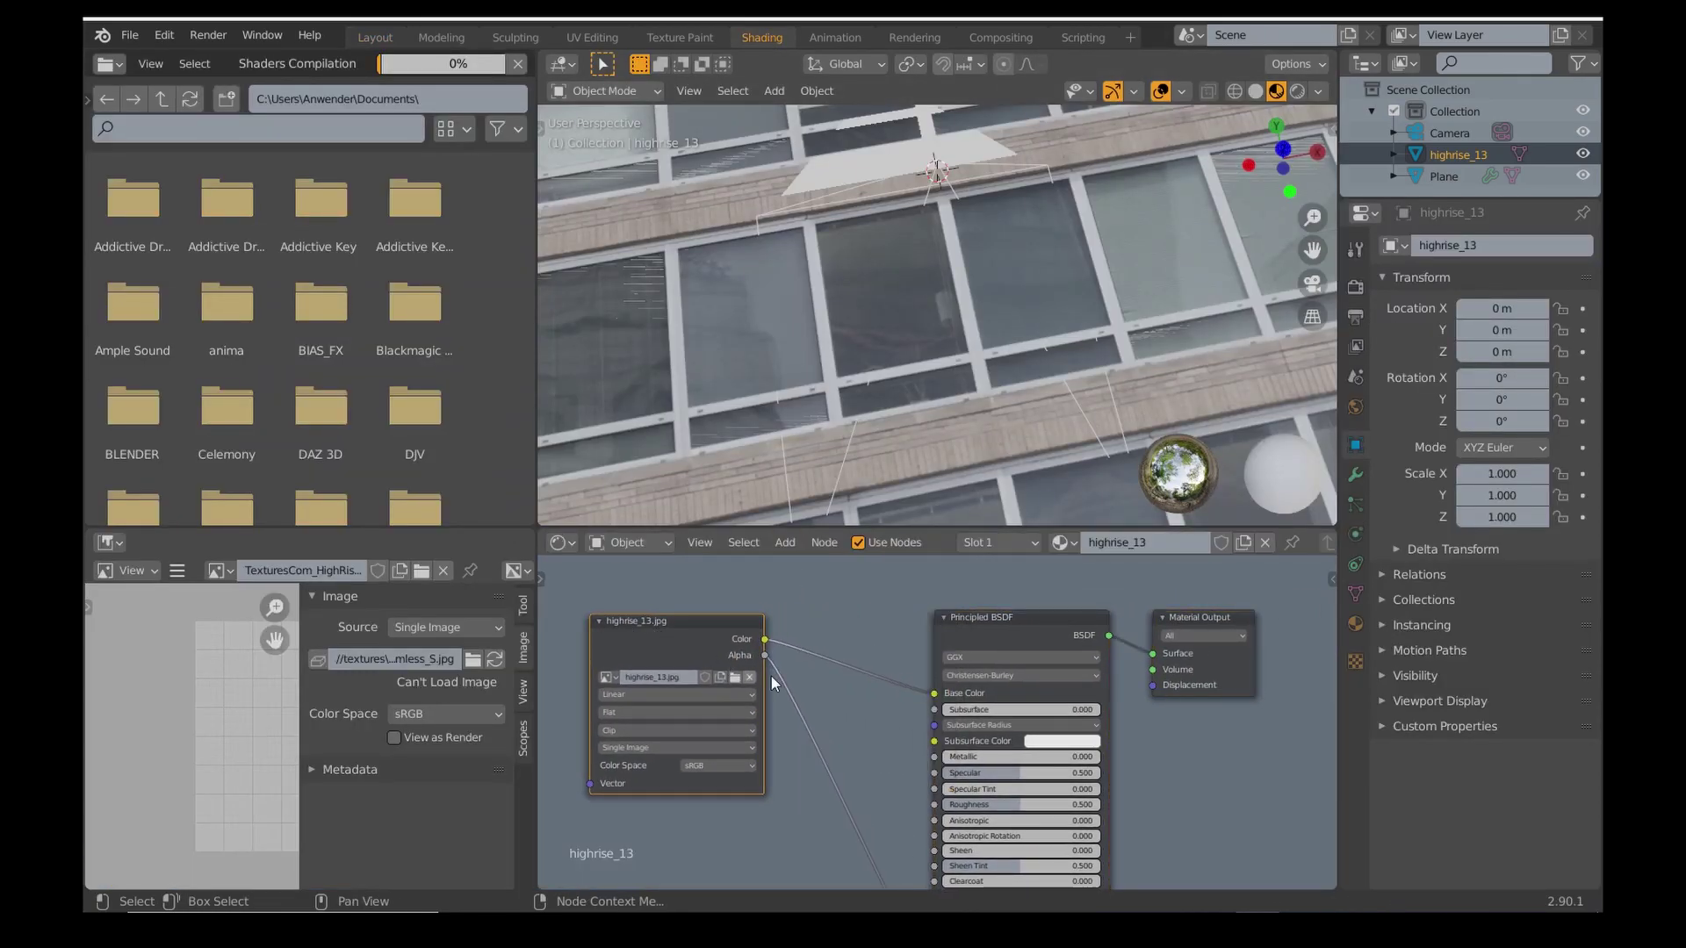
pyautogui.scroll(-3, 961, 669)
pyautogui.moveTo(958, 650); pyautogui.dragTo(882, 666, button='middle')
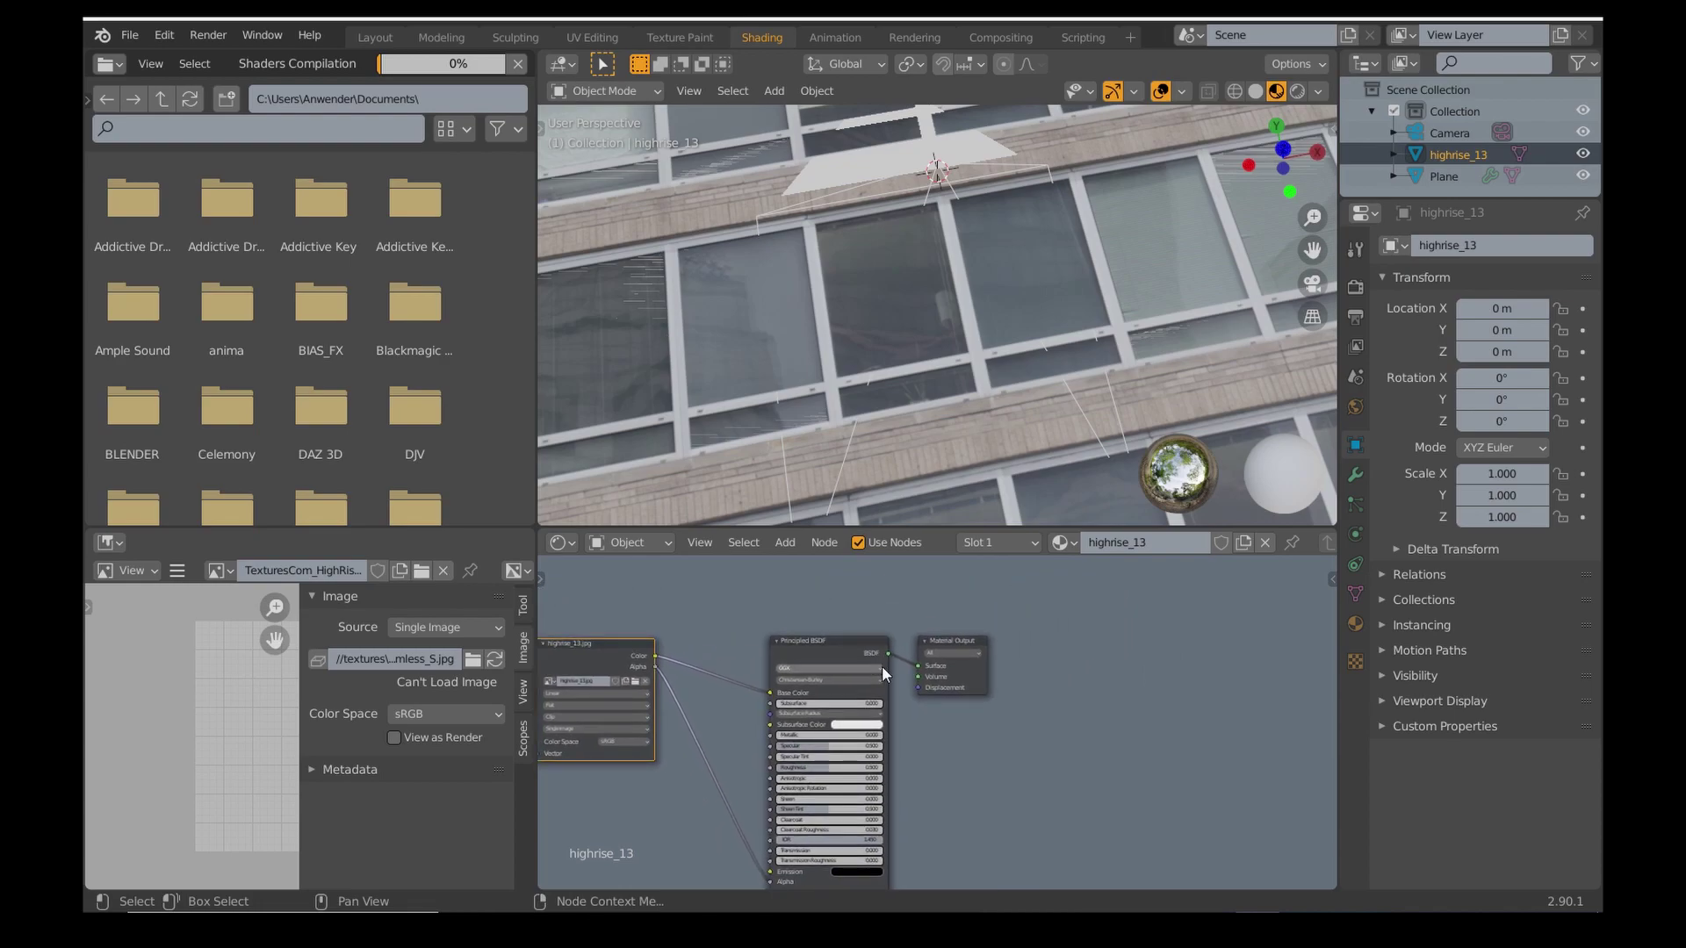
pyautogui.moveTo(957, 640)
pyautogui.mouseDown()
pyautogui.moveTo(1084, 642)
pyautogui.moveTo(962, 683)
pyautogui.moveTo(931, 654)
pyautogui.mouseUp()
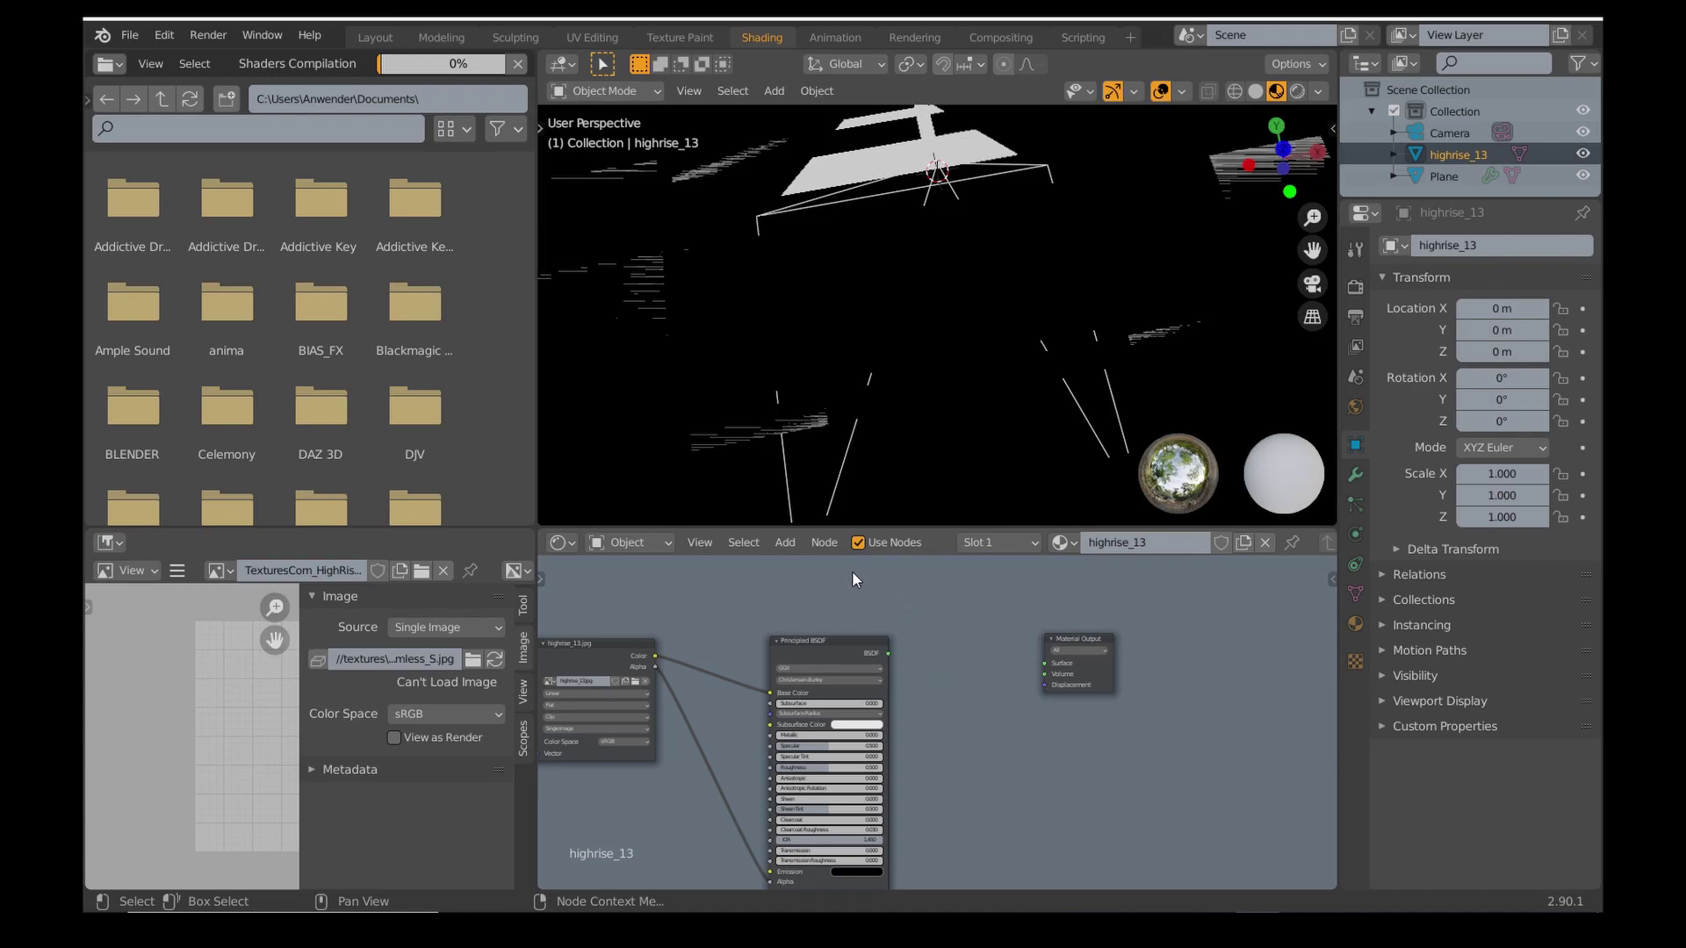
# Add an Emission shader, connect it to the Material Output's Surface and set its colour to black.
pyautogui.click(787, 544)
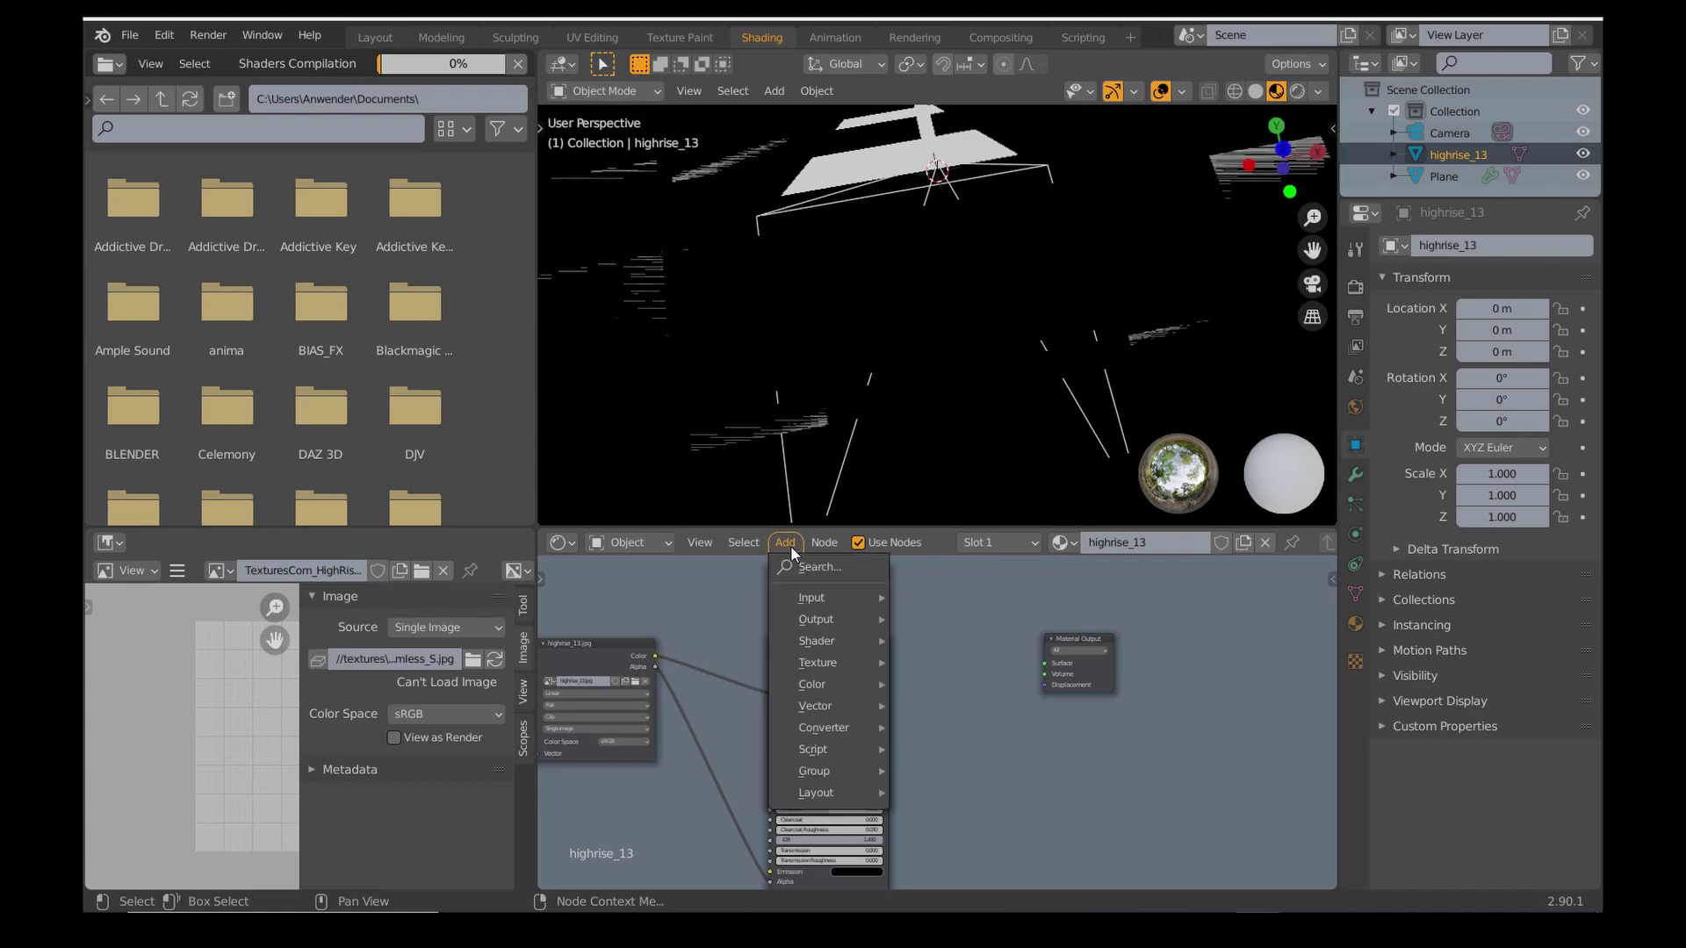
pyautogui.moveTo(819, 638)
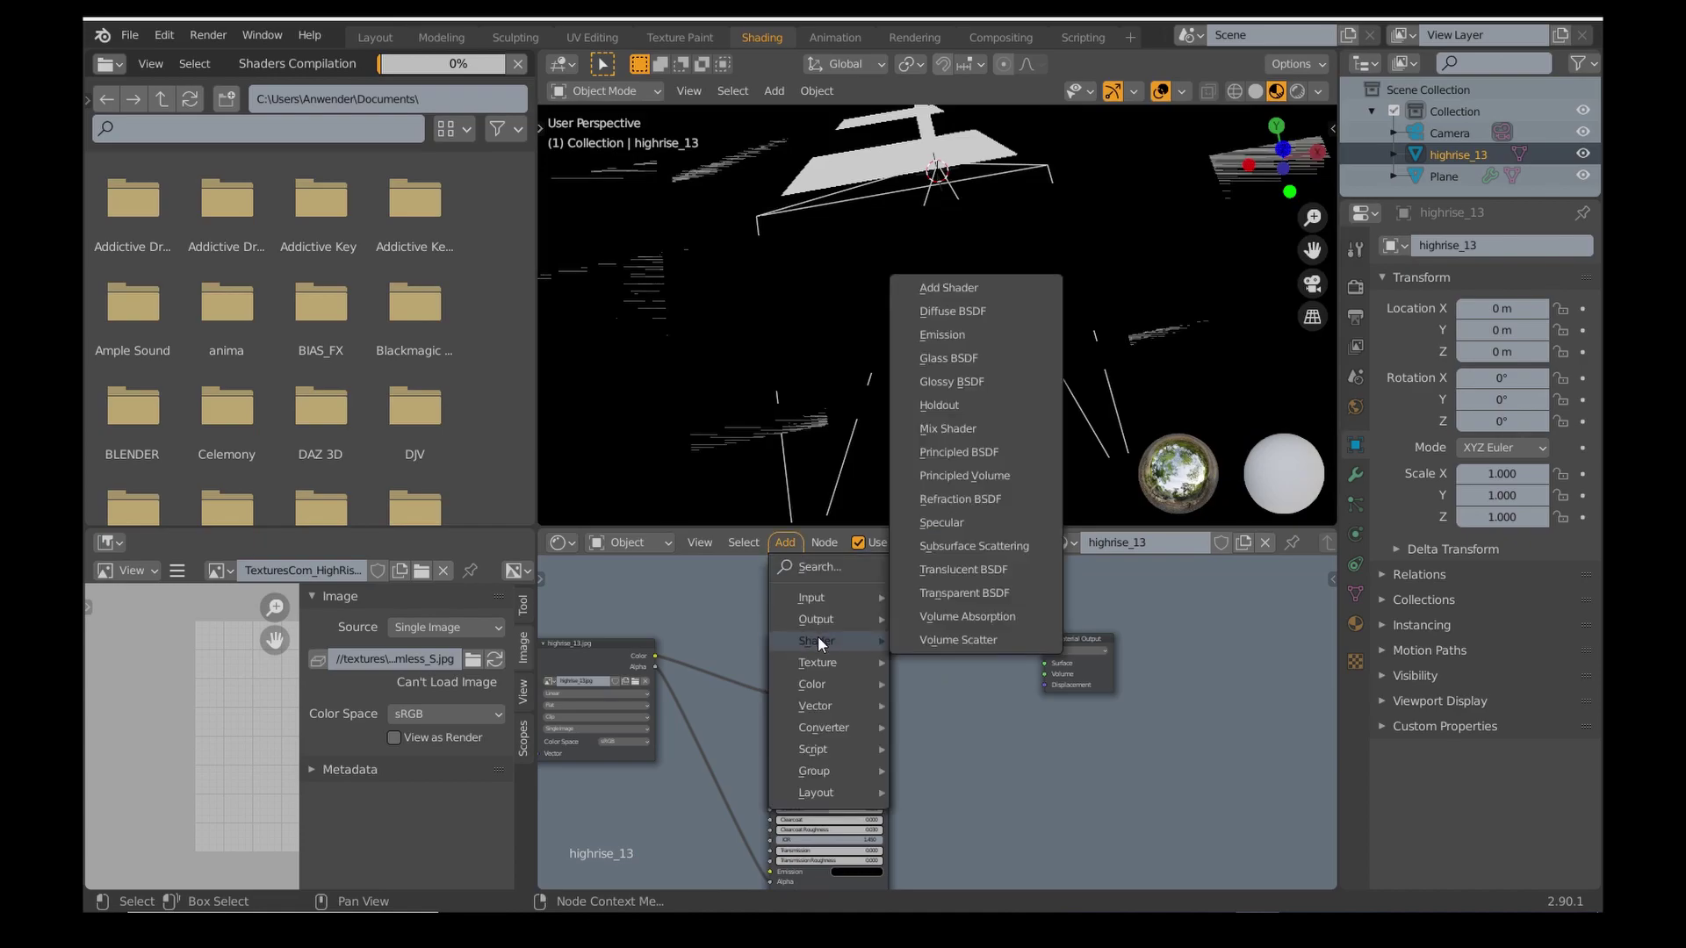
pyautogui.click(978, 335)
pyautogui.click(997, 666)
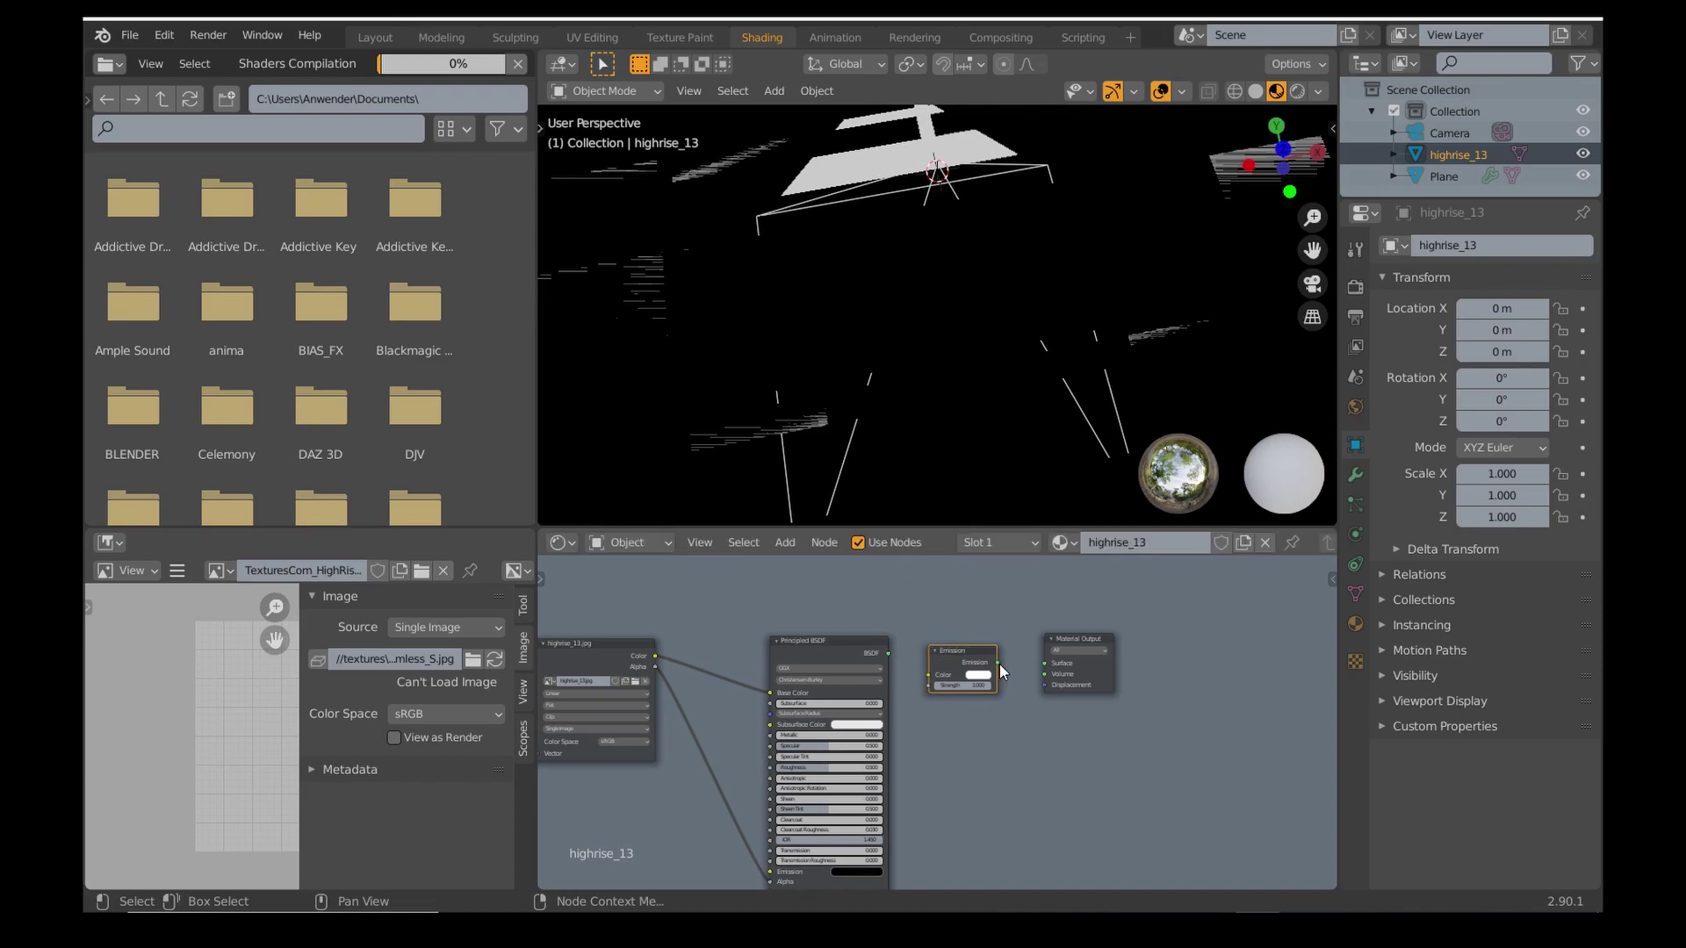
pyautogui.moveTo(999, 664); pyautogui.dragTo(1045, 664)
pyautogui.click(978, 674)
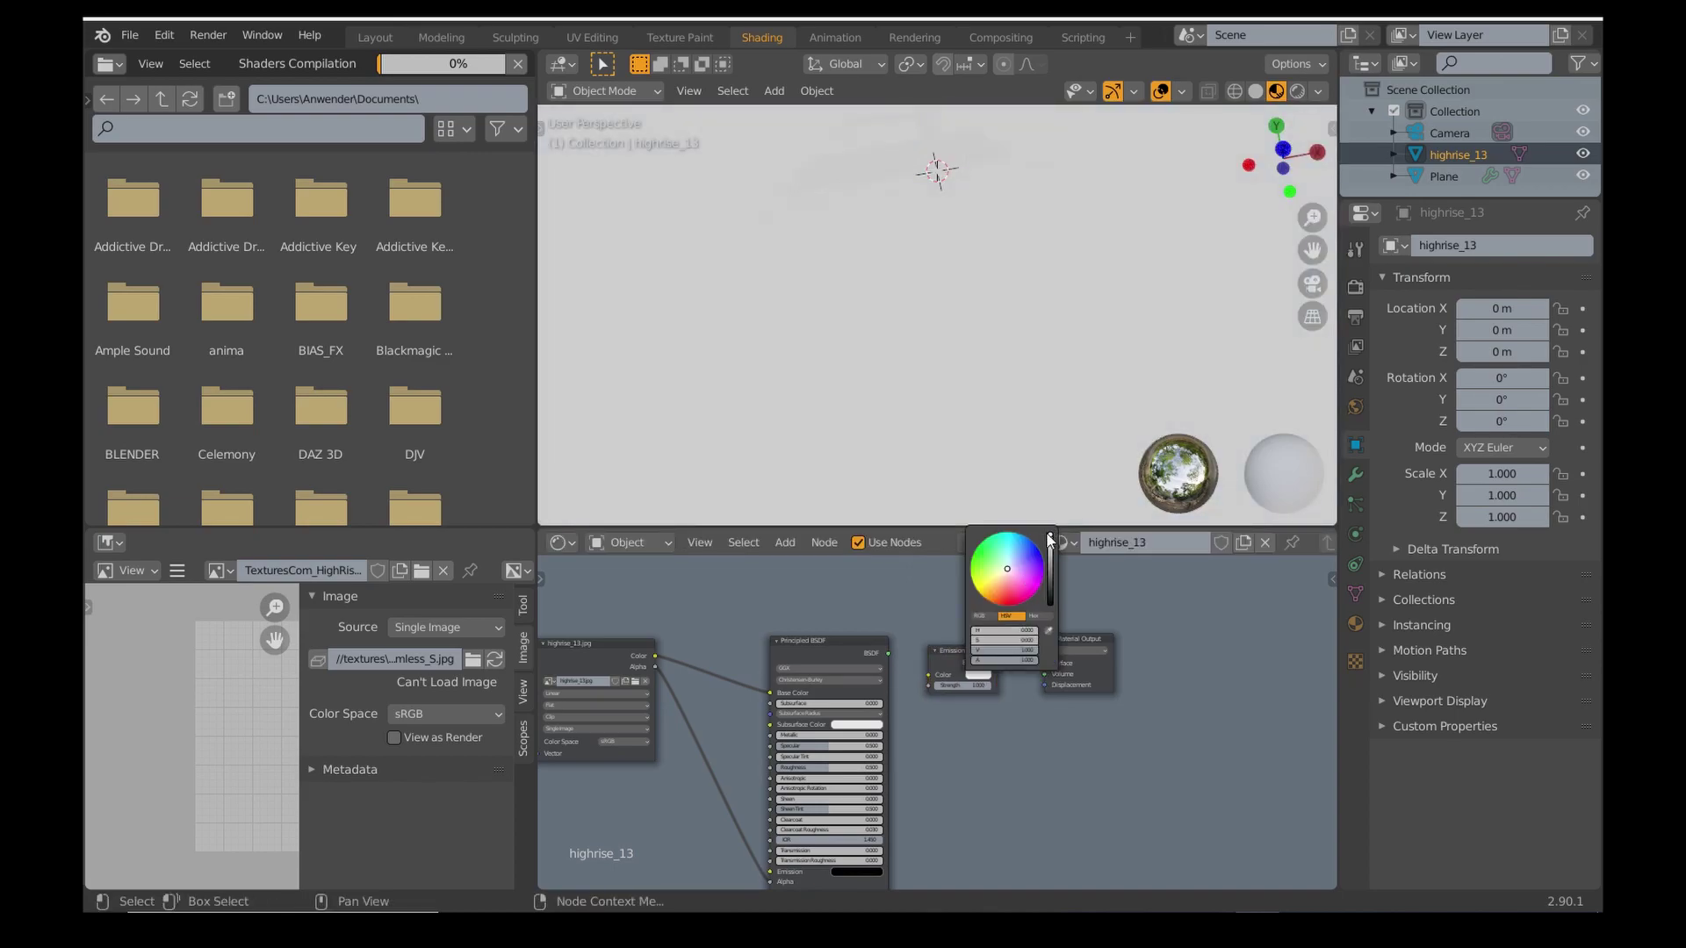
pyautogui.moveTo(1051, 539); pyautogui.dragTo(1051, 605)
# Look through the camera and lower the highrise_13 plane to Z -0.006 m so it sits behind the window planes.
pyautogui.scroll(-4, 953, 255)
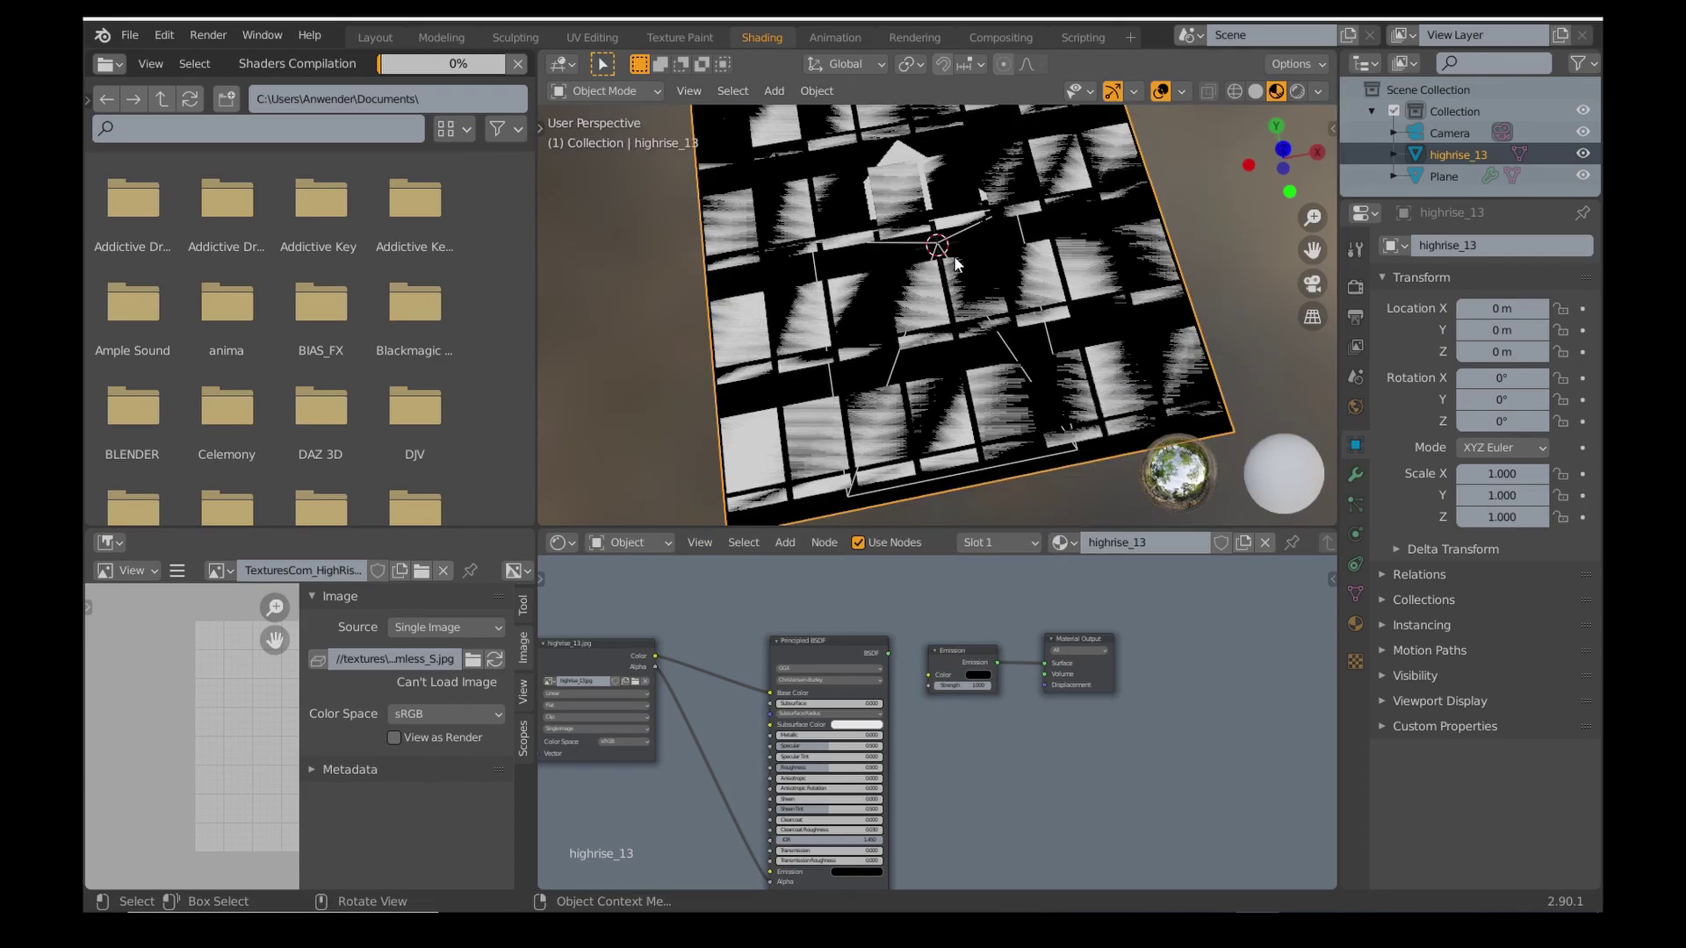
pyautogui.press('KP_0')
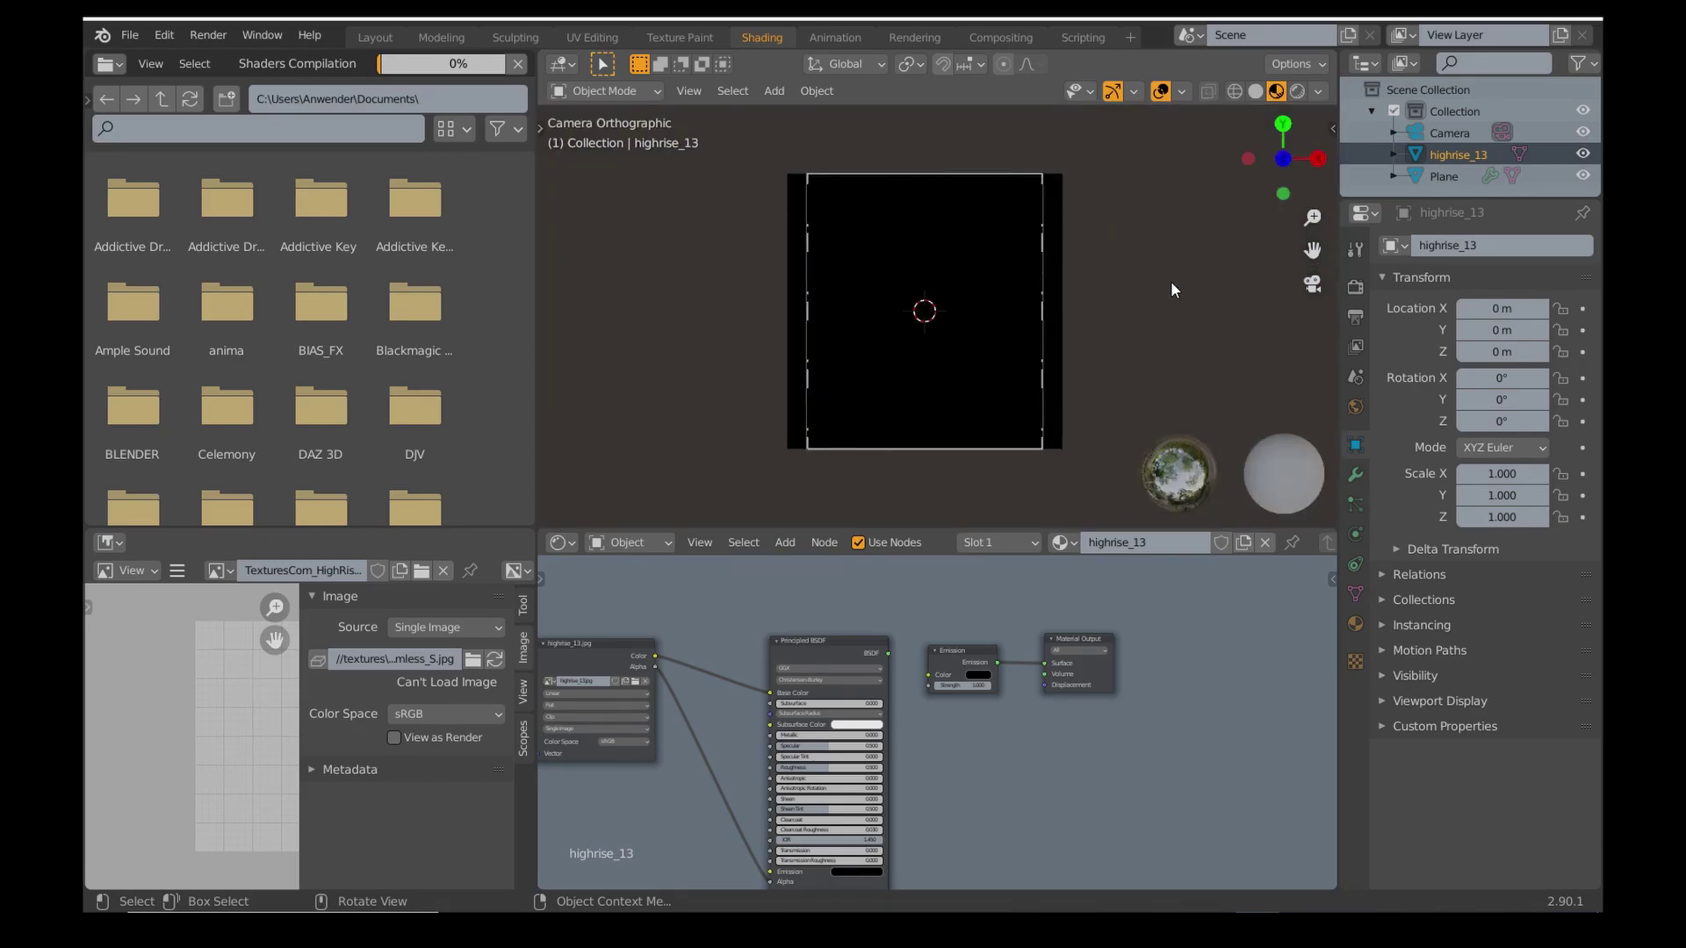
pyautogui.click(1052, 434)
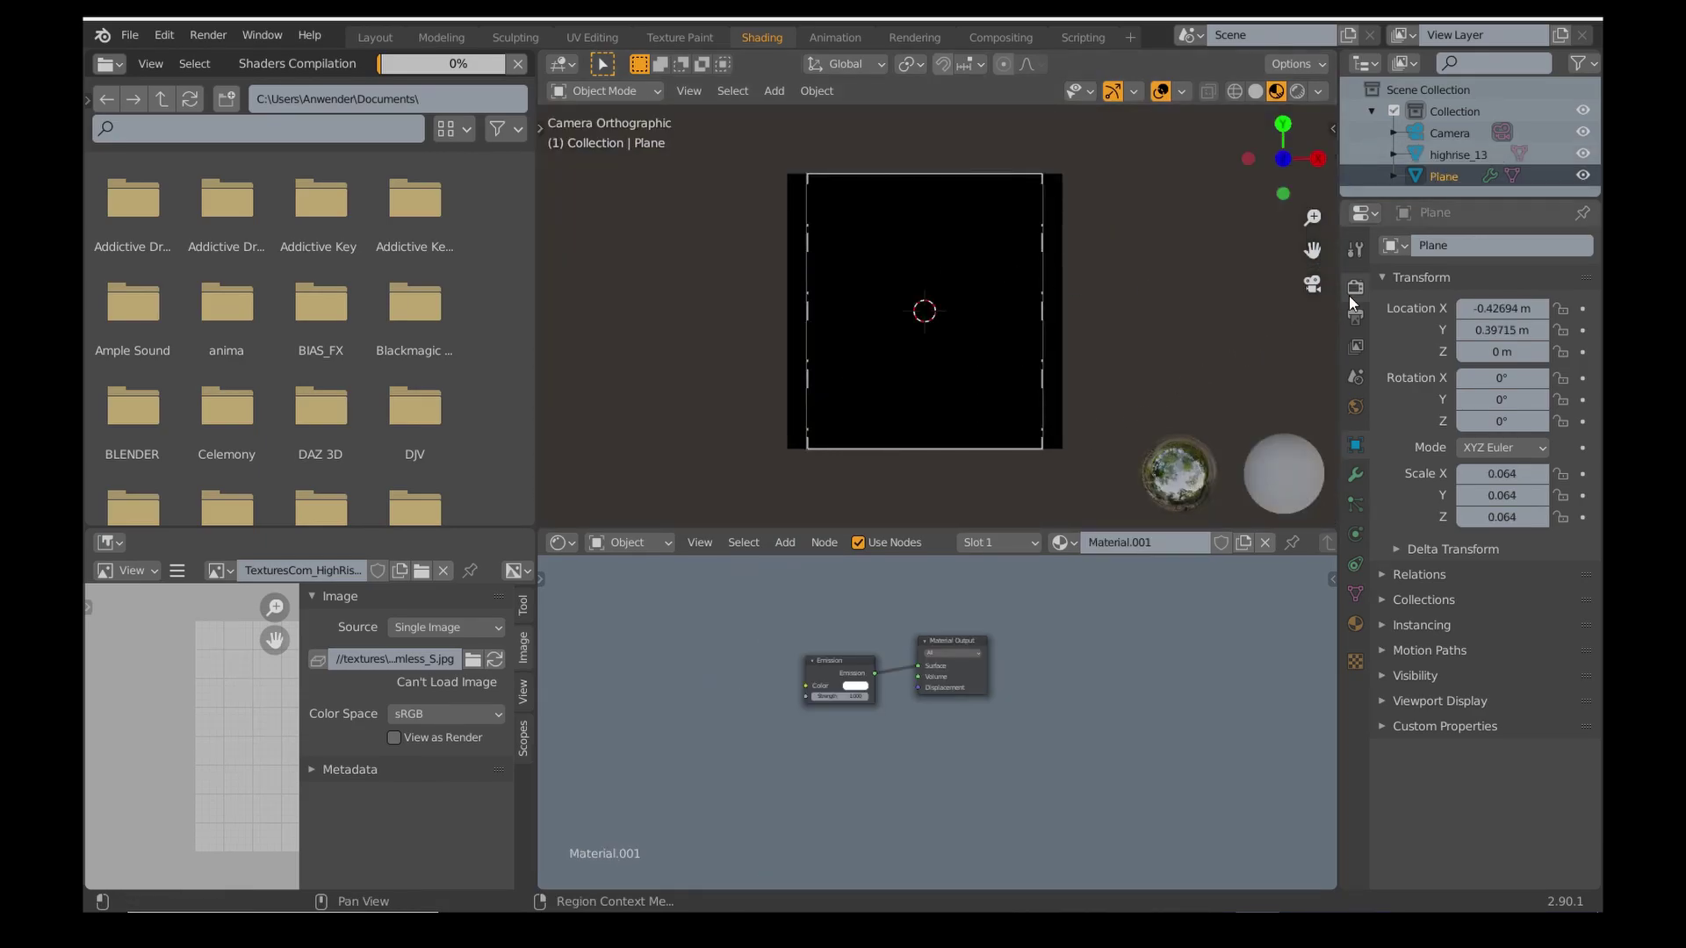
pyautogui.click(1444, 154)
pyautogui.moveTo(1502, 351); pyautogui.dragTo(1502, 351)
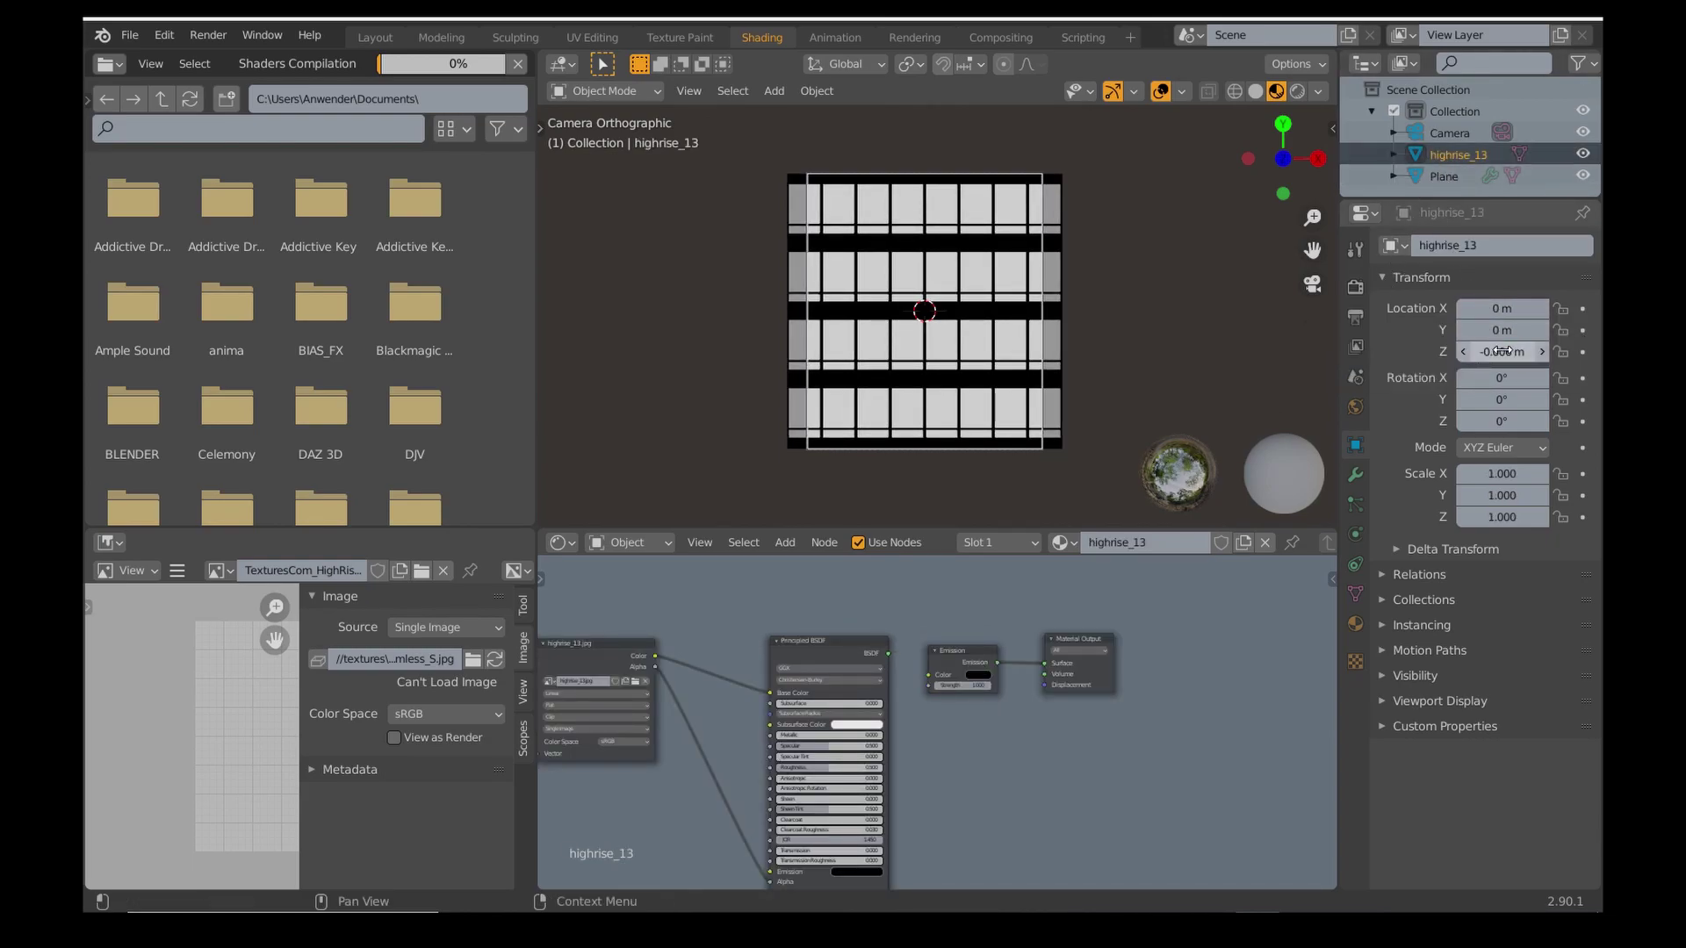
# Show highrise_13.jpg in the Image Editor to check its size and set the render's Resolution X to 1024 px.
pyautogui.click(219, 571)
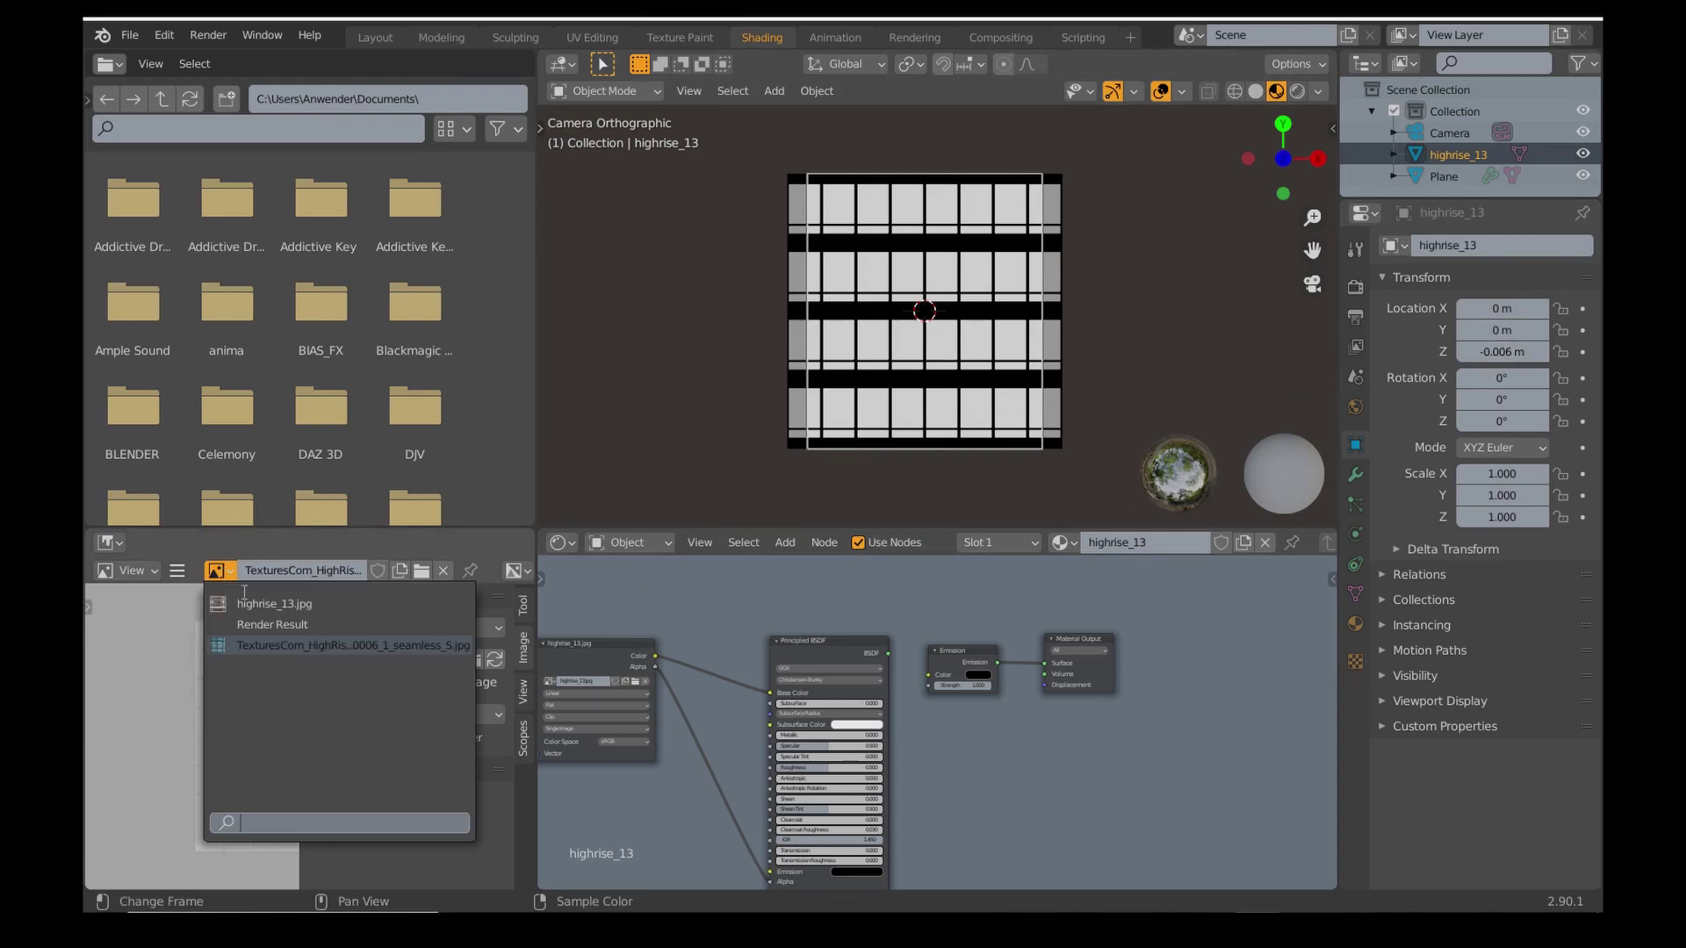
pyautogui.click(255, 603)
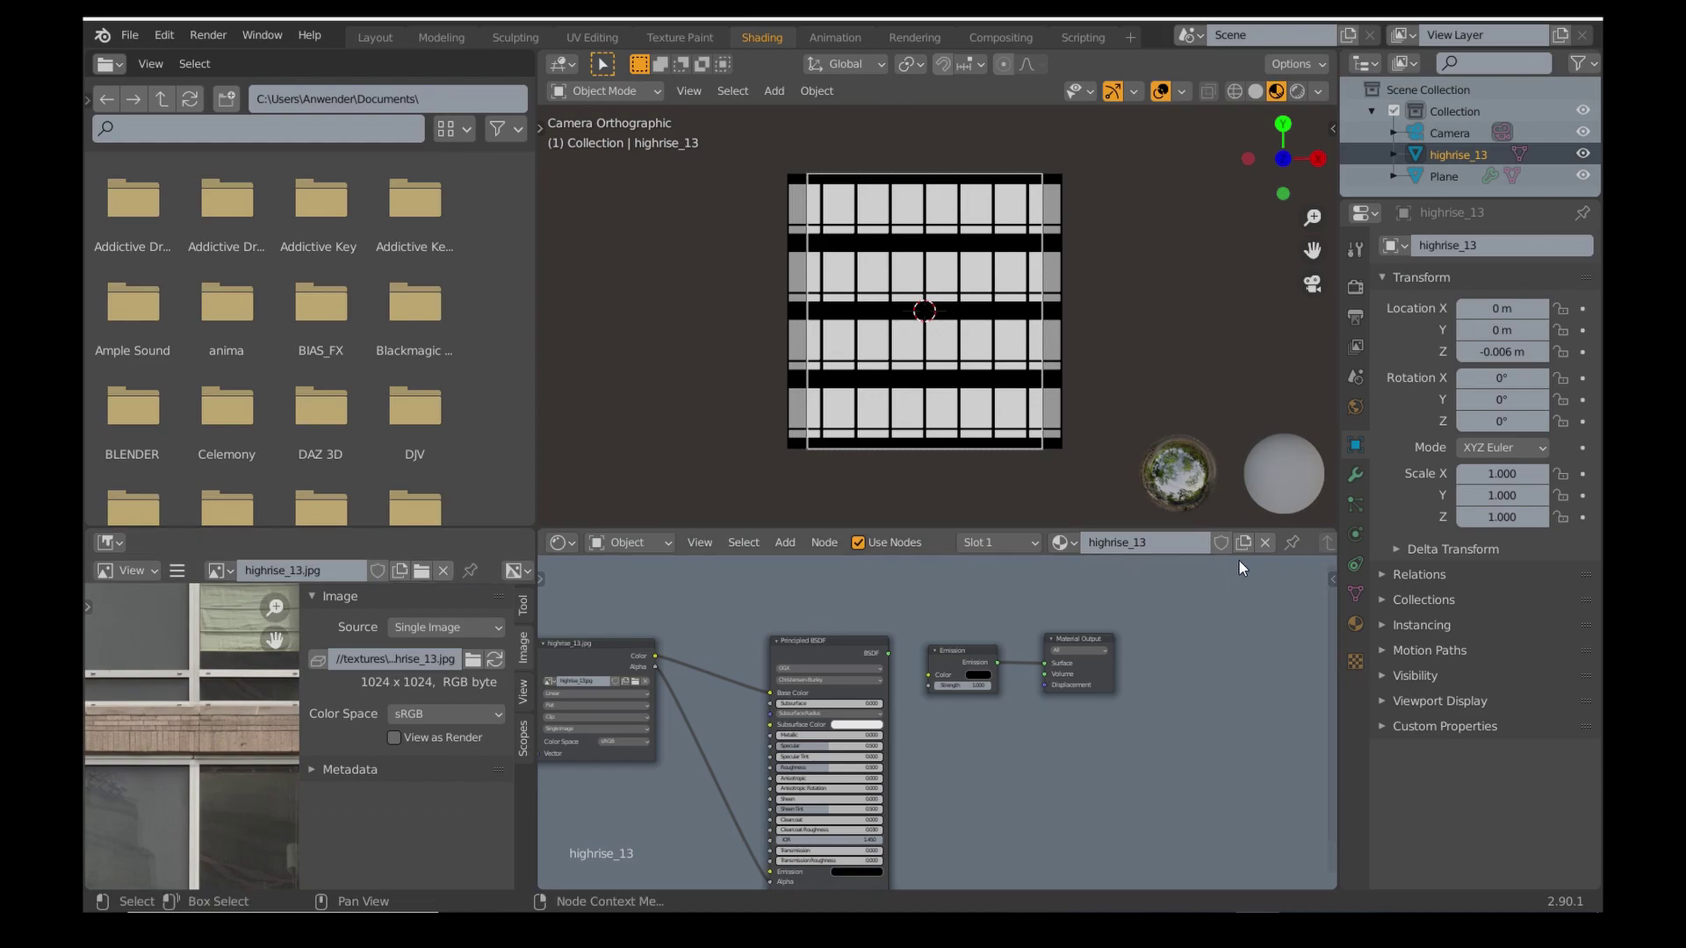
pyautogui.click(1355, 317)
pyautogui.click(1506, 268)
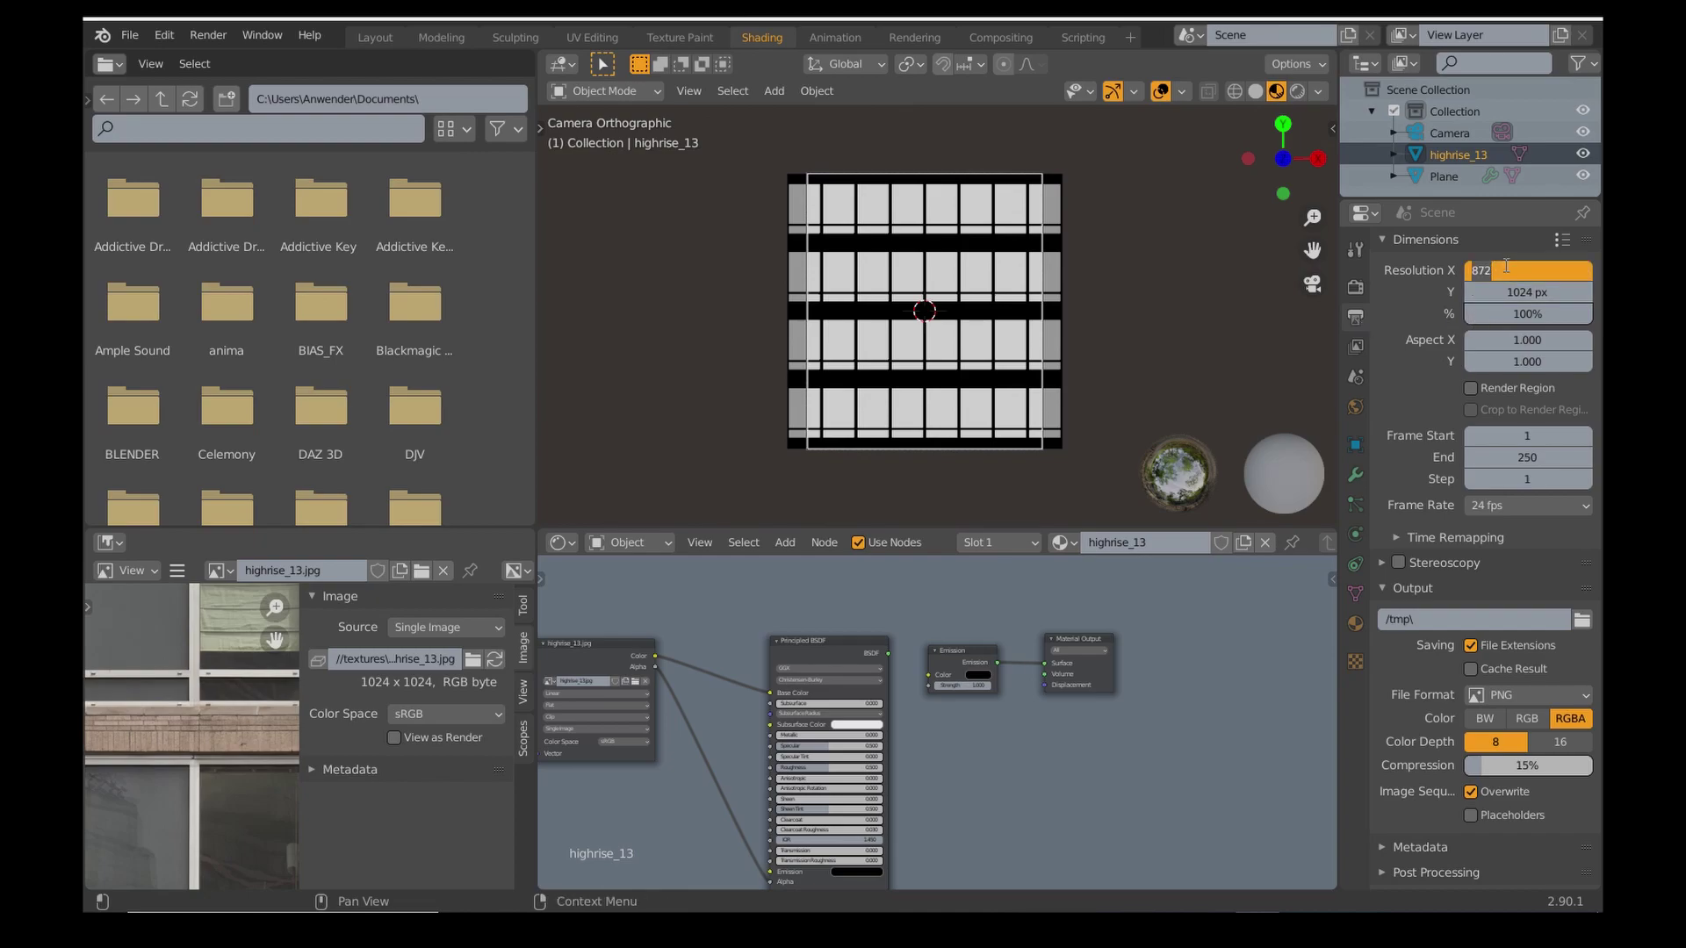
pyautogui.write('1024')
pyautogui.press('Return')
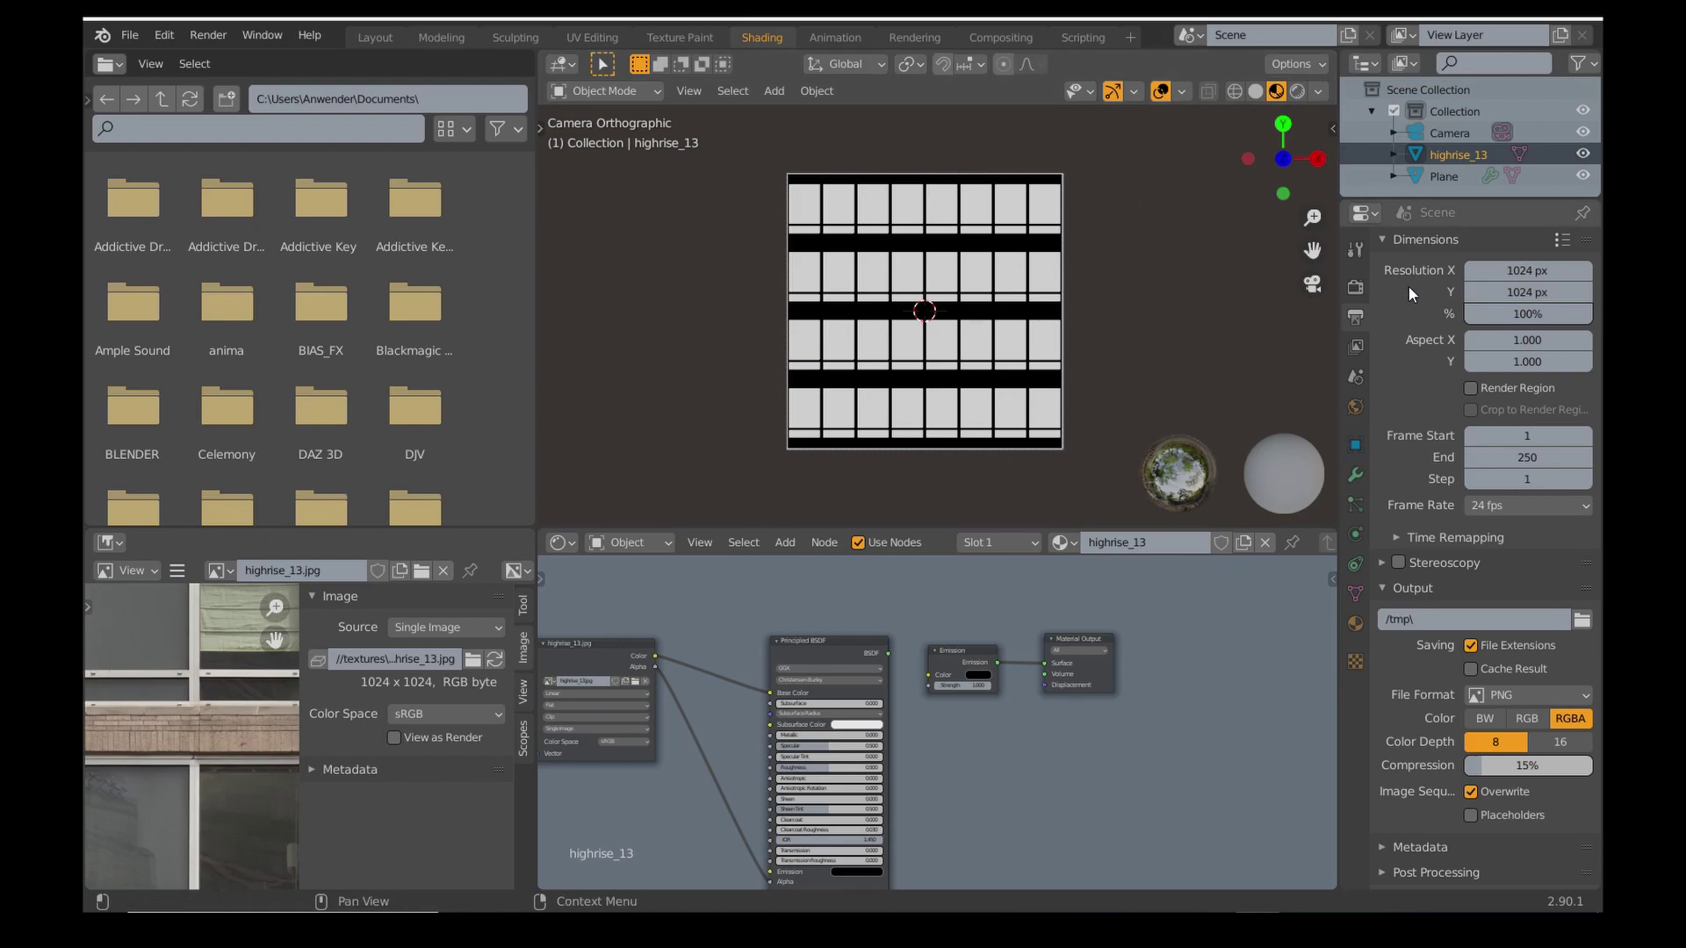
# Render the window mask and save the result as windowsMask13.png in the CityTutorial textures folder.
pyautogui.press('F12')
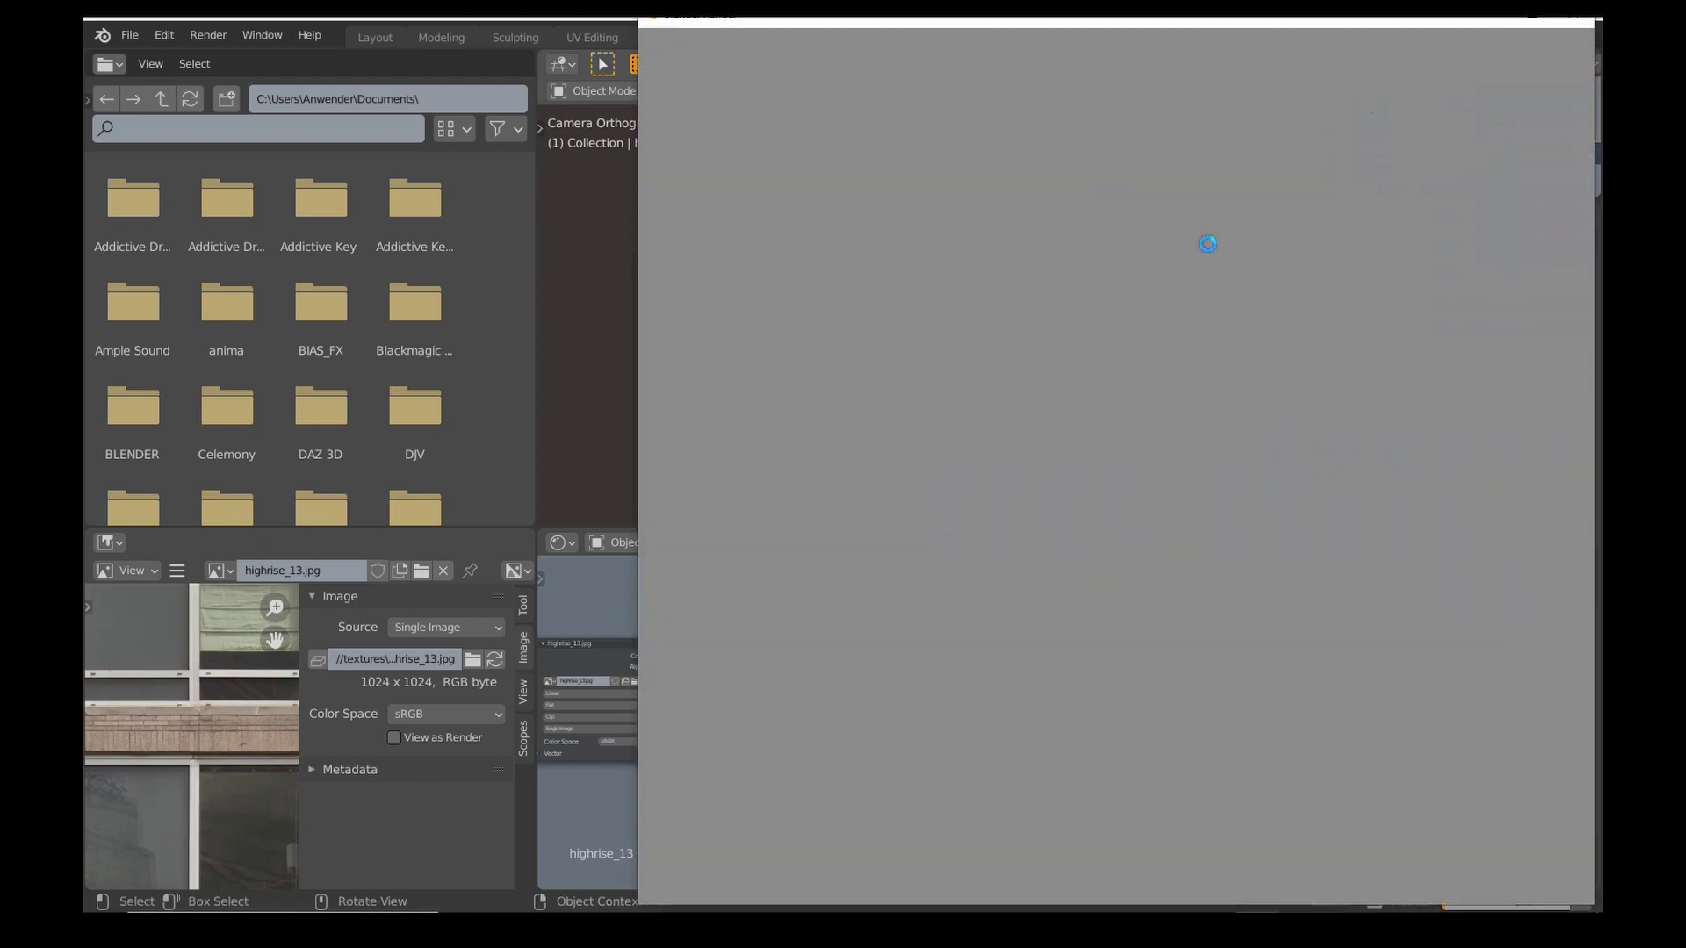
pyautogui.scroll(-2, 1209, 252)
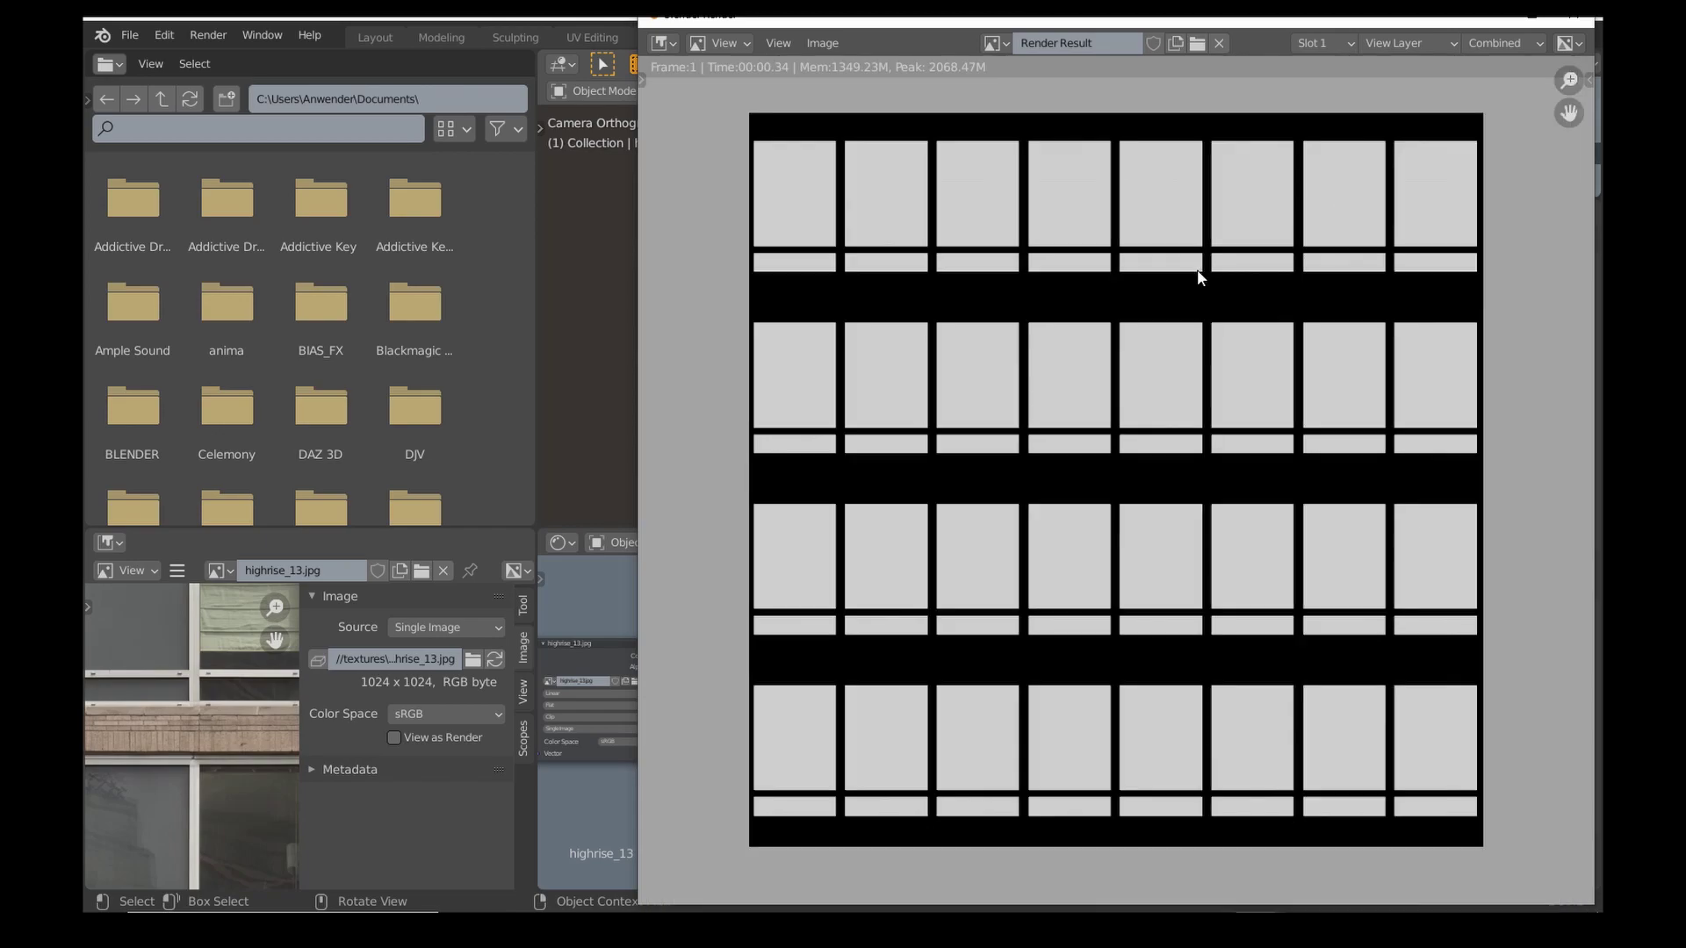
pyautogui.click(824, 44)
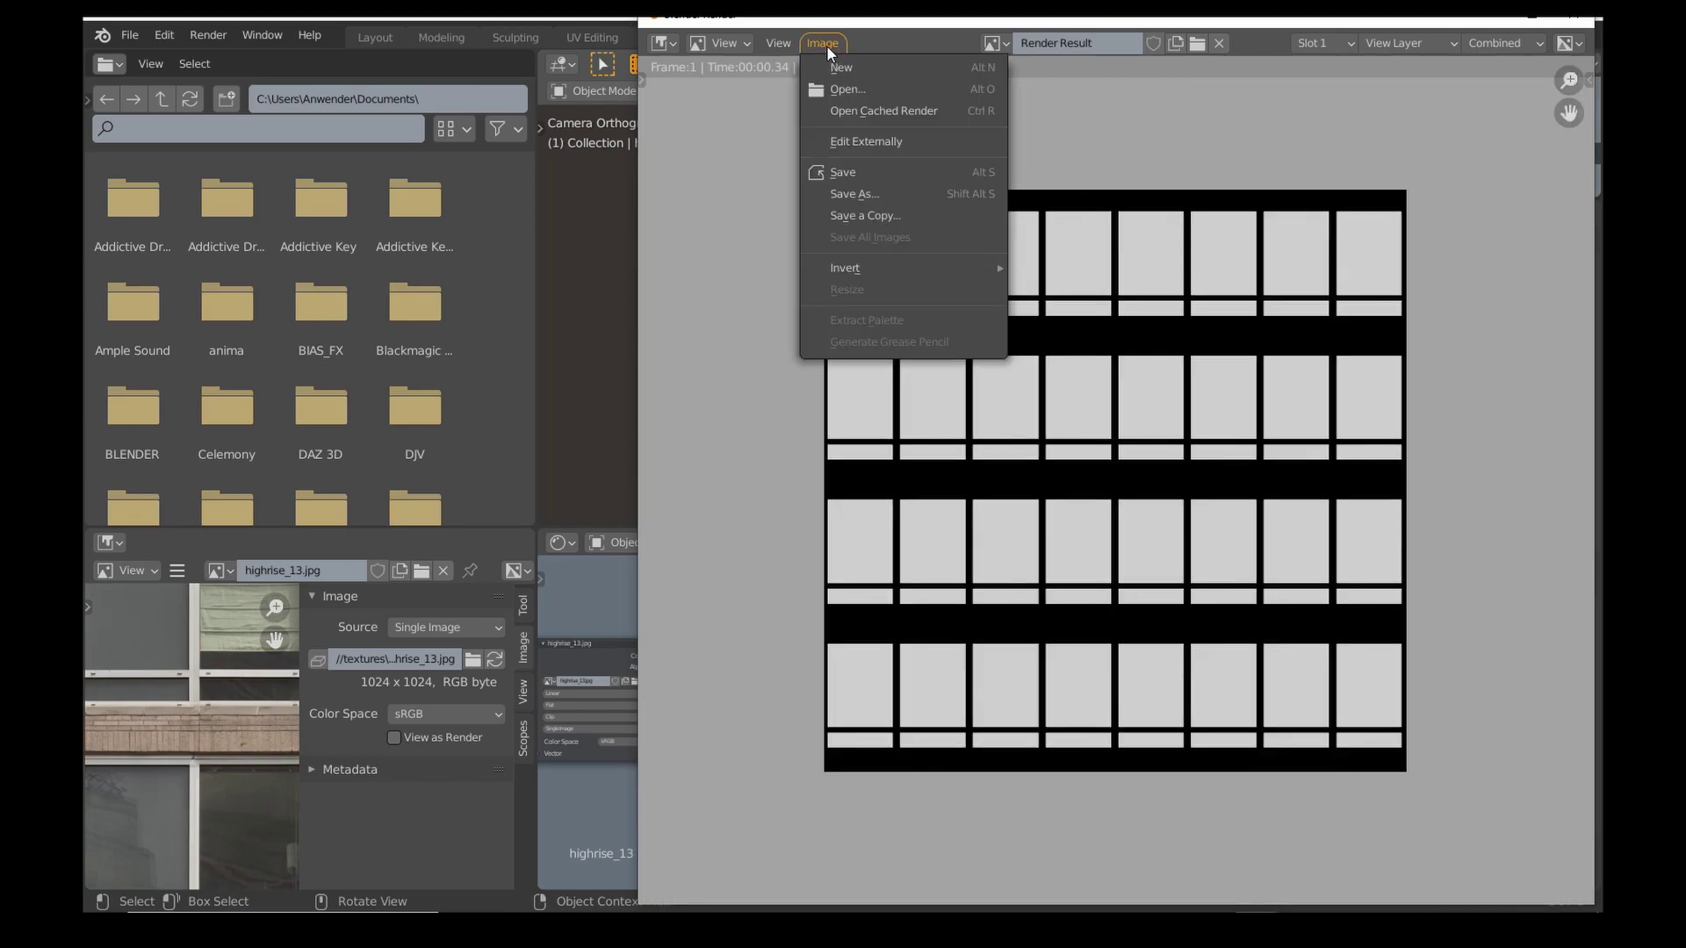
pyautogui.click(849, 194)
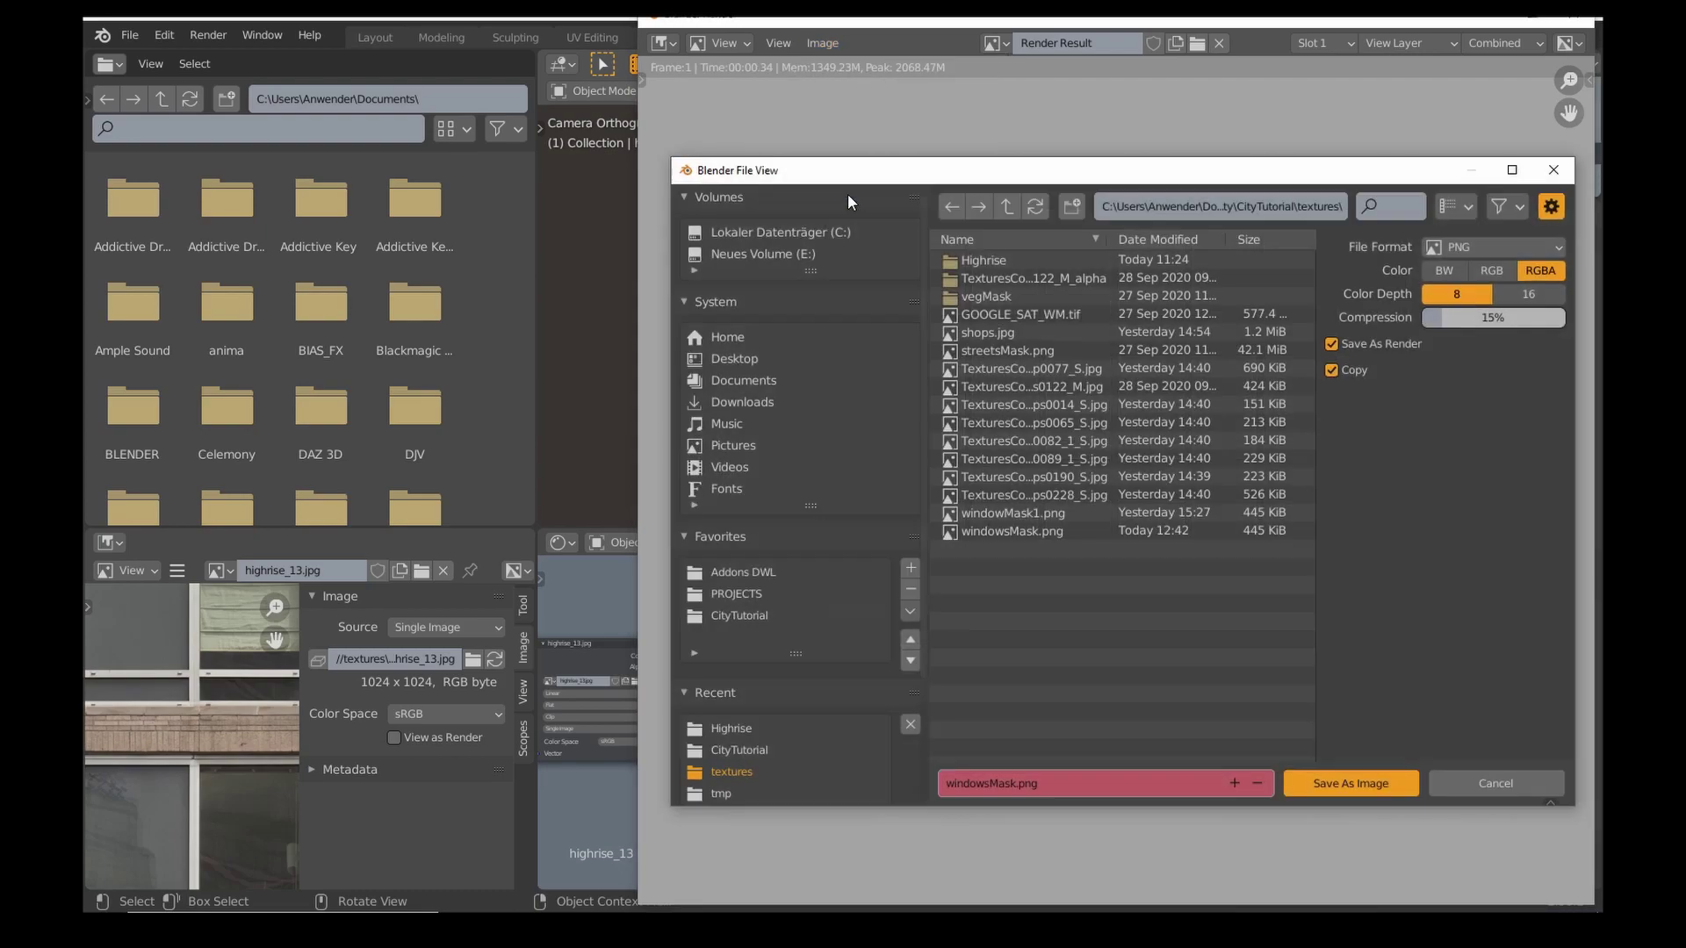
pyautogui.click(1004, 784)
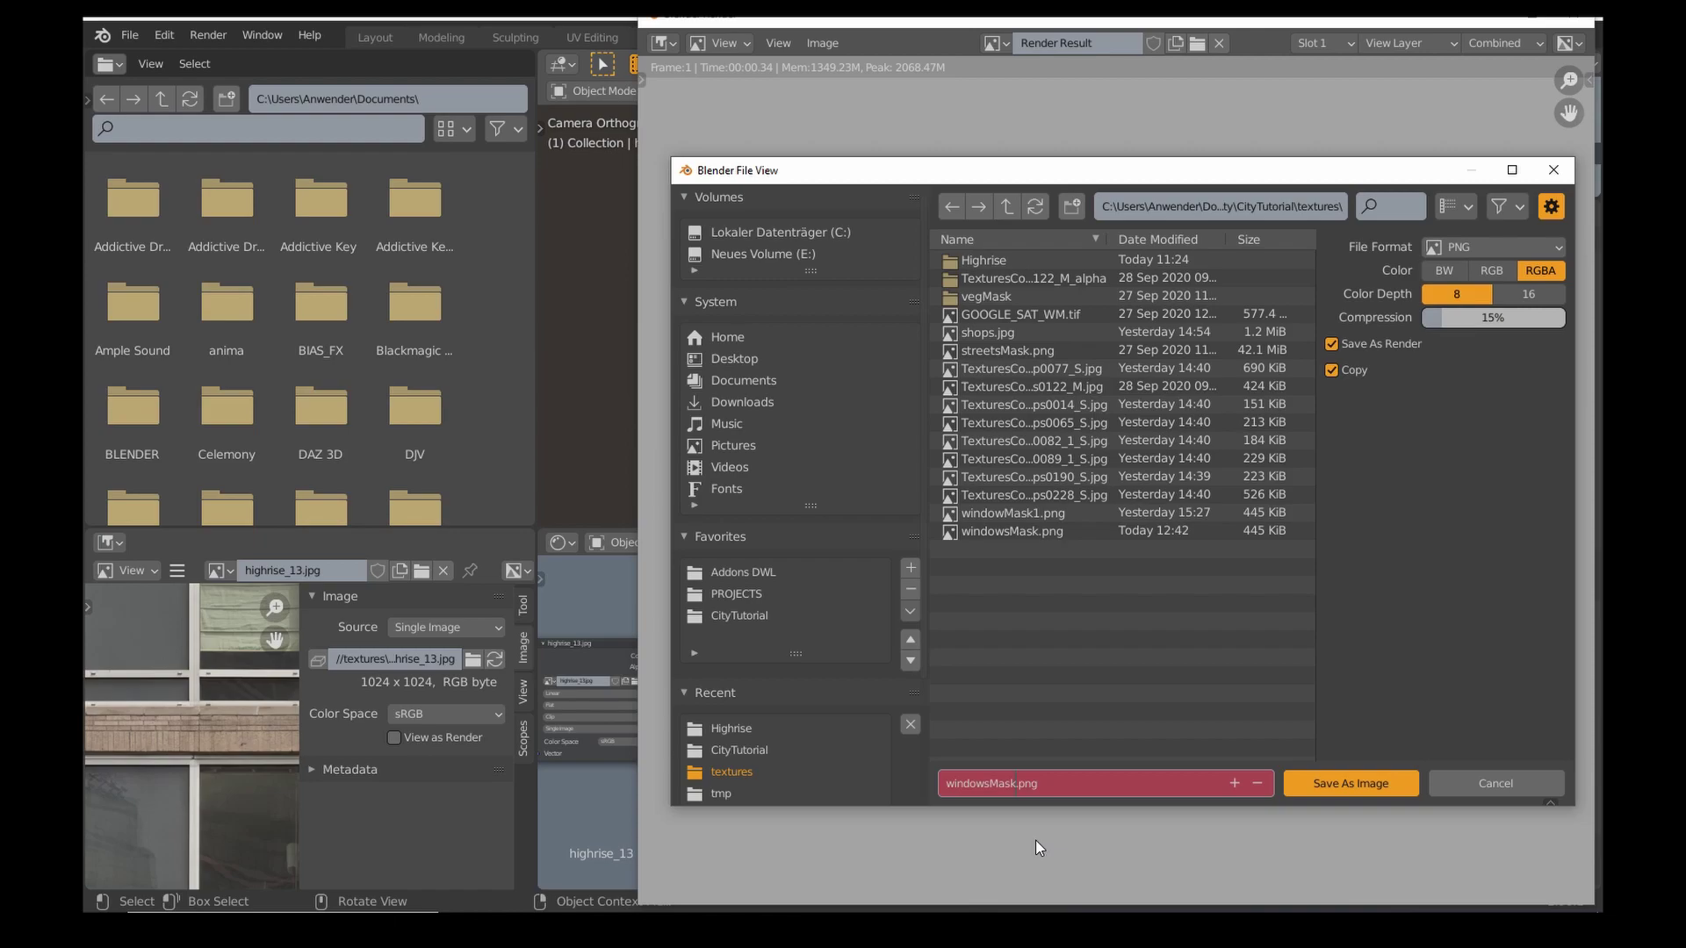
pyautogui.press('Return')
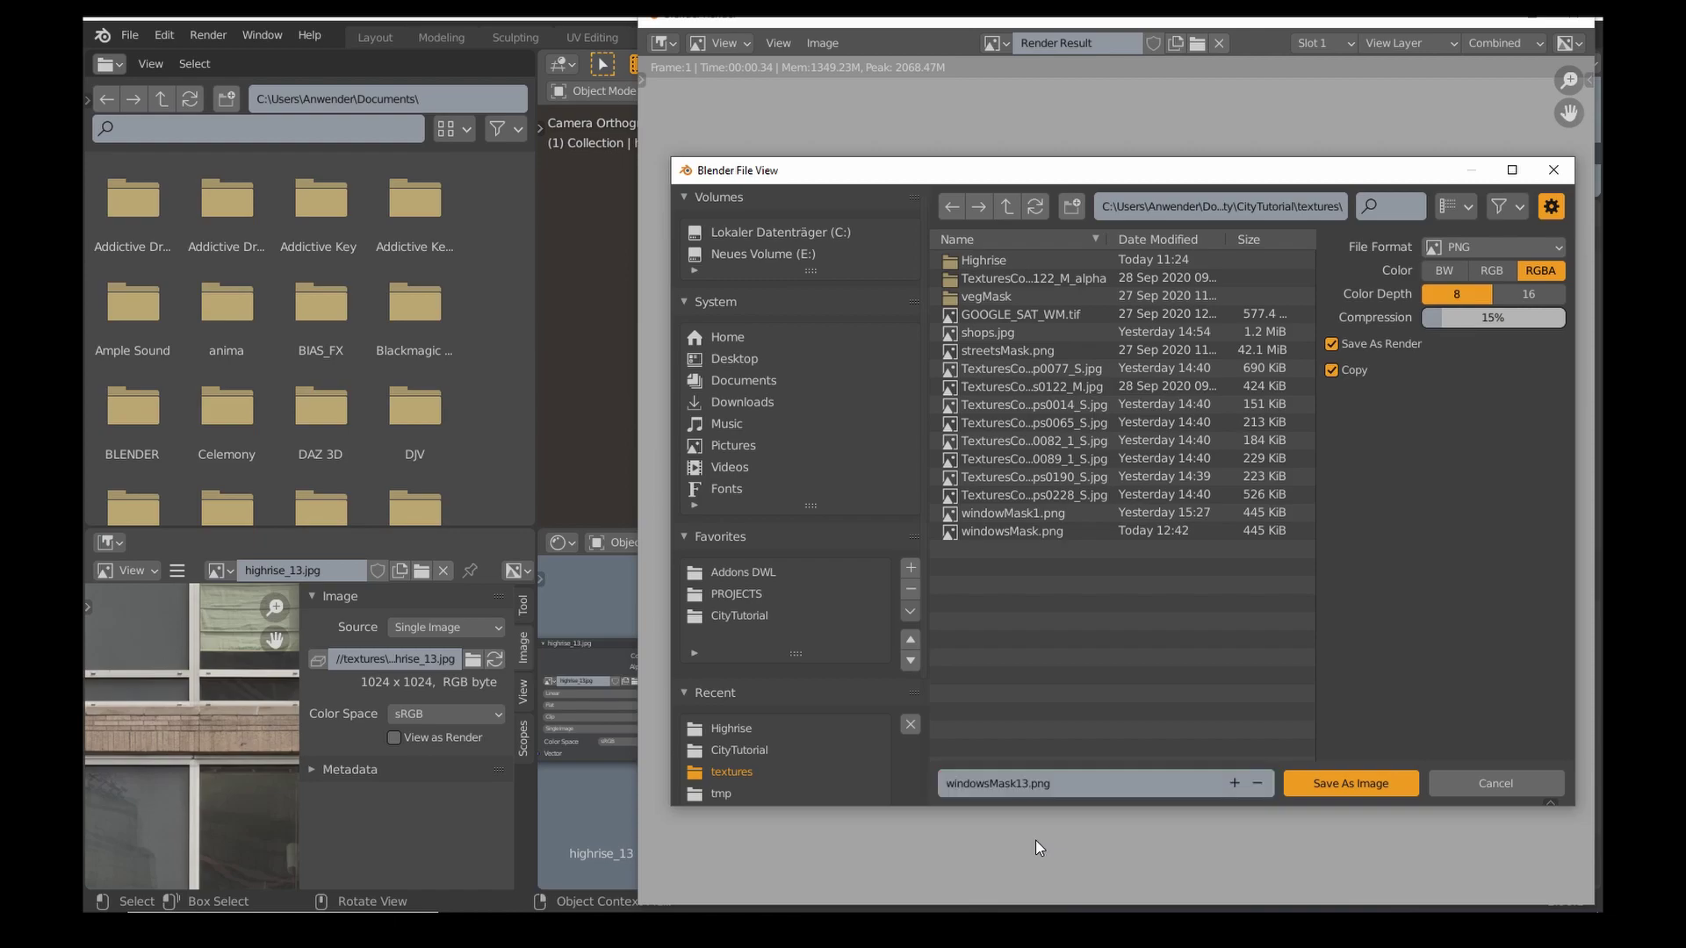
pyautogui.press('Return')
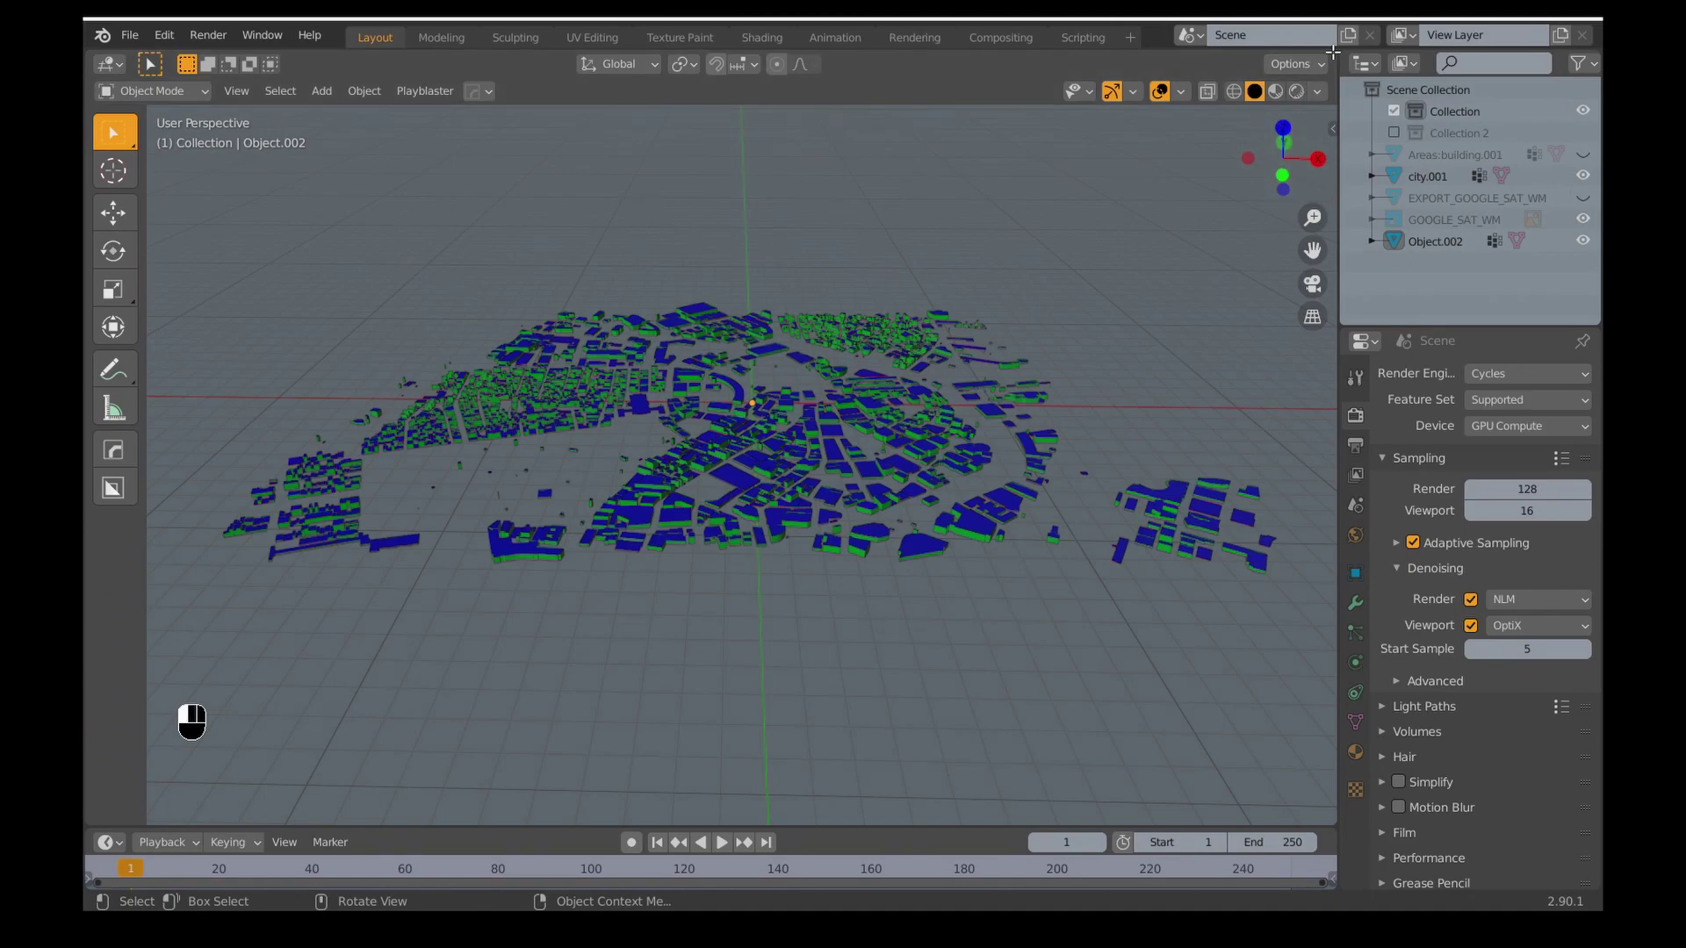
# Split the 3D viewport of the city scene horizontally and make the lower area a Shader Editor.
pyautogui.moveTo(1332, 53); pyautogui.dragTo(1317, 461)
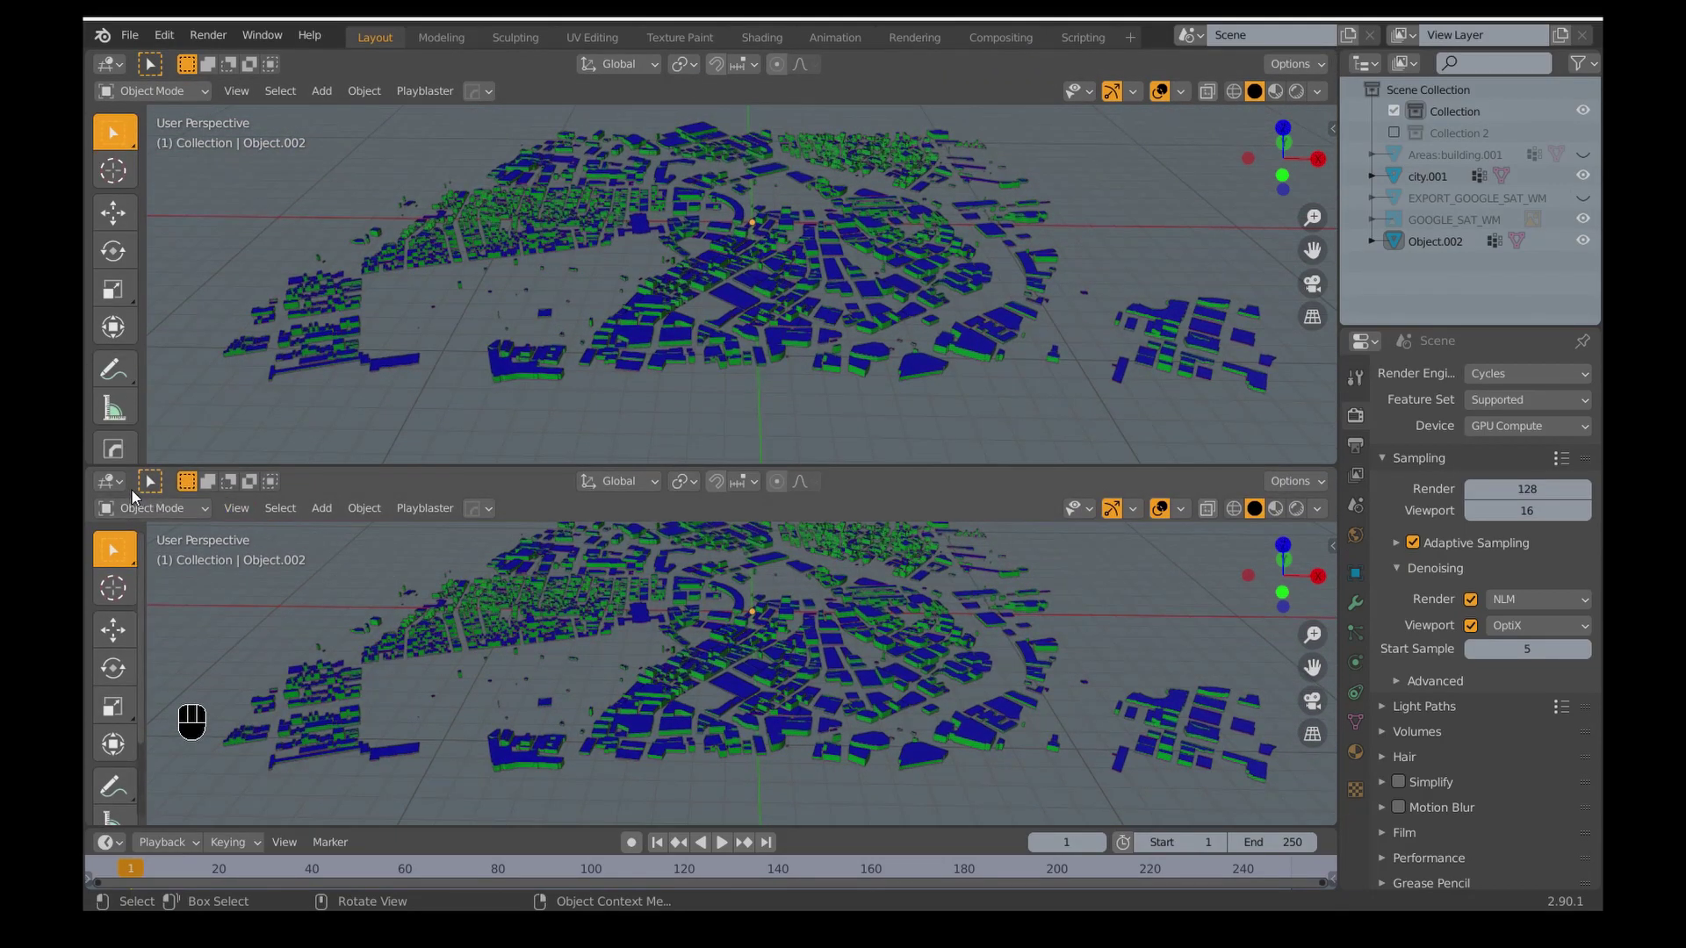
pyautogui.click(111, 481)
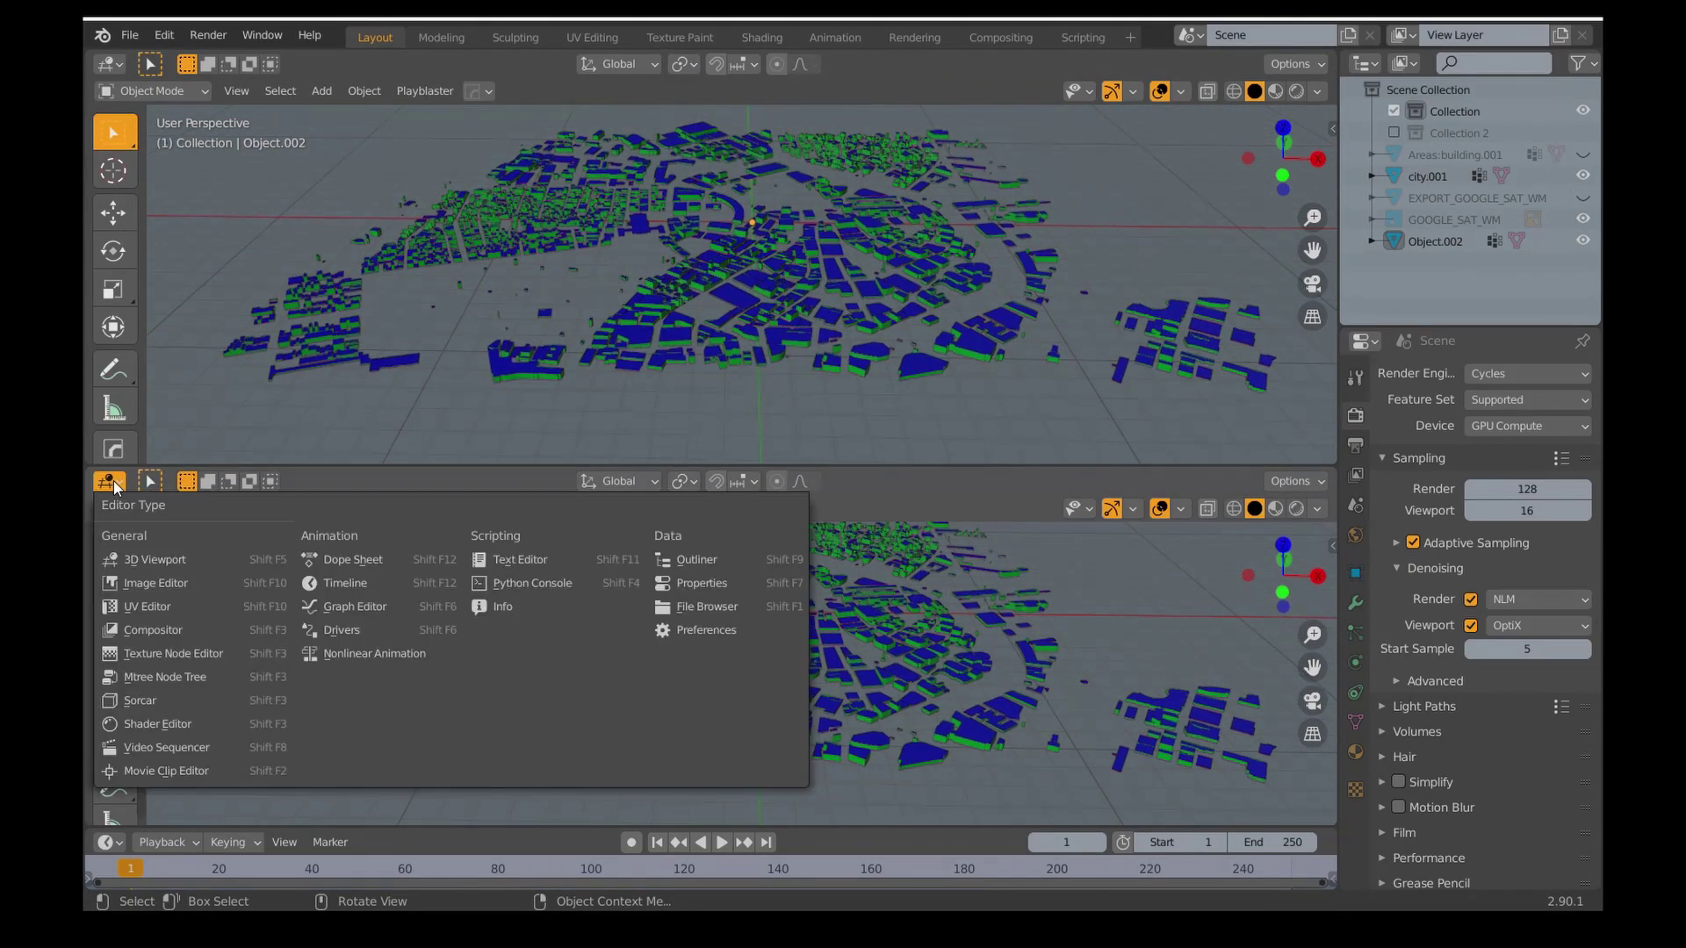
pyautogui.click(174, 723)
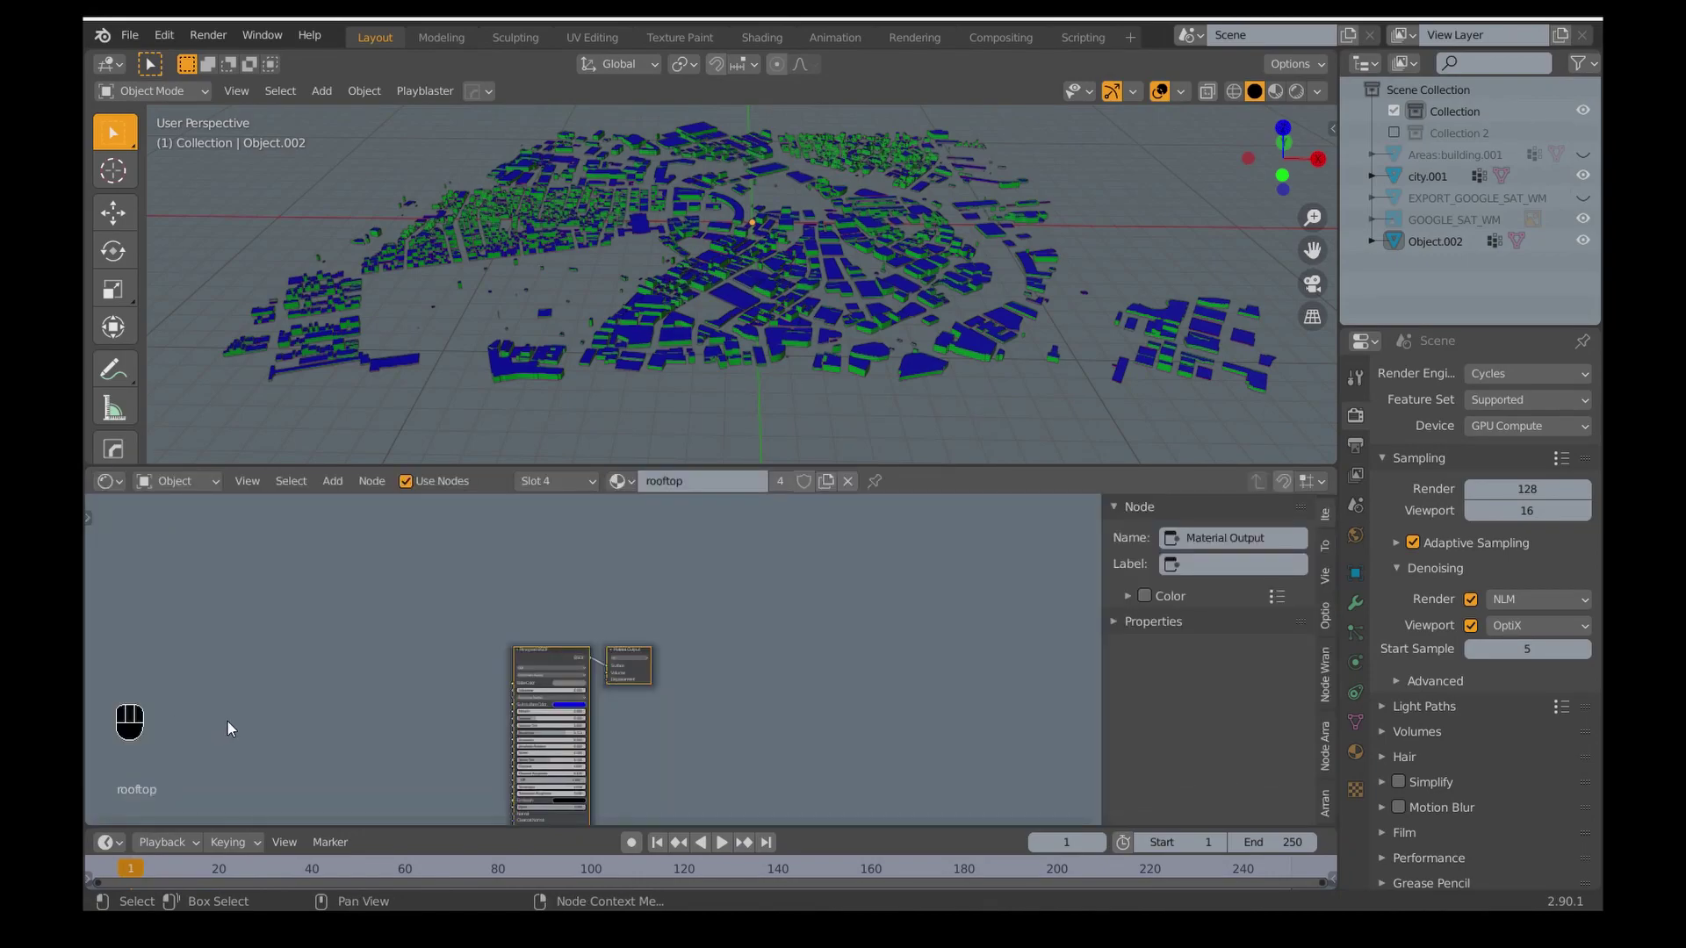
# Append the CityShader material from CityShader.blend in the CityTutorial folder.
pyautogui.click(135, 35)
pyautogui.click(204, 267)
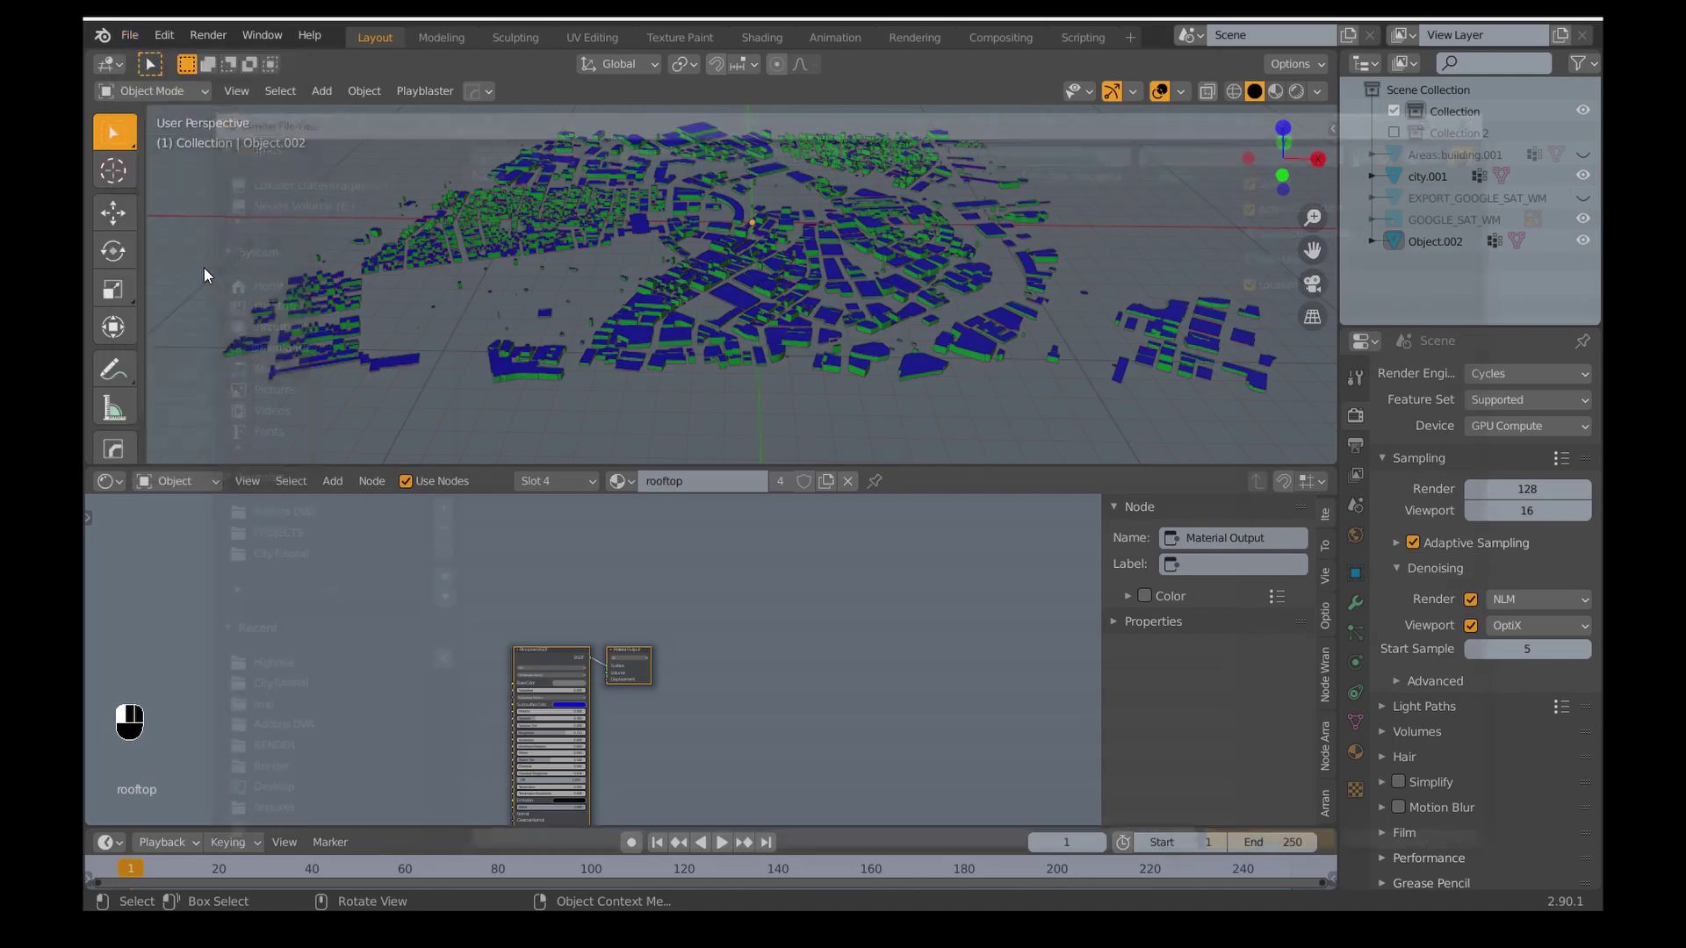
pyautogui.click(267, 557)
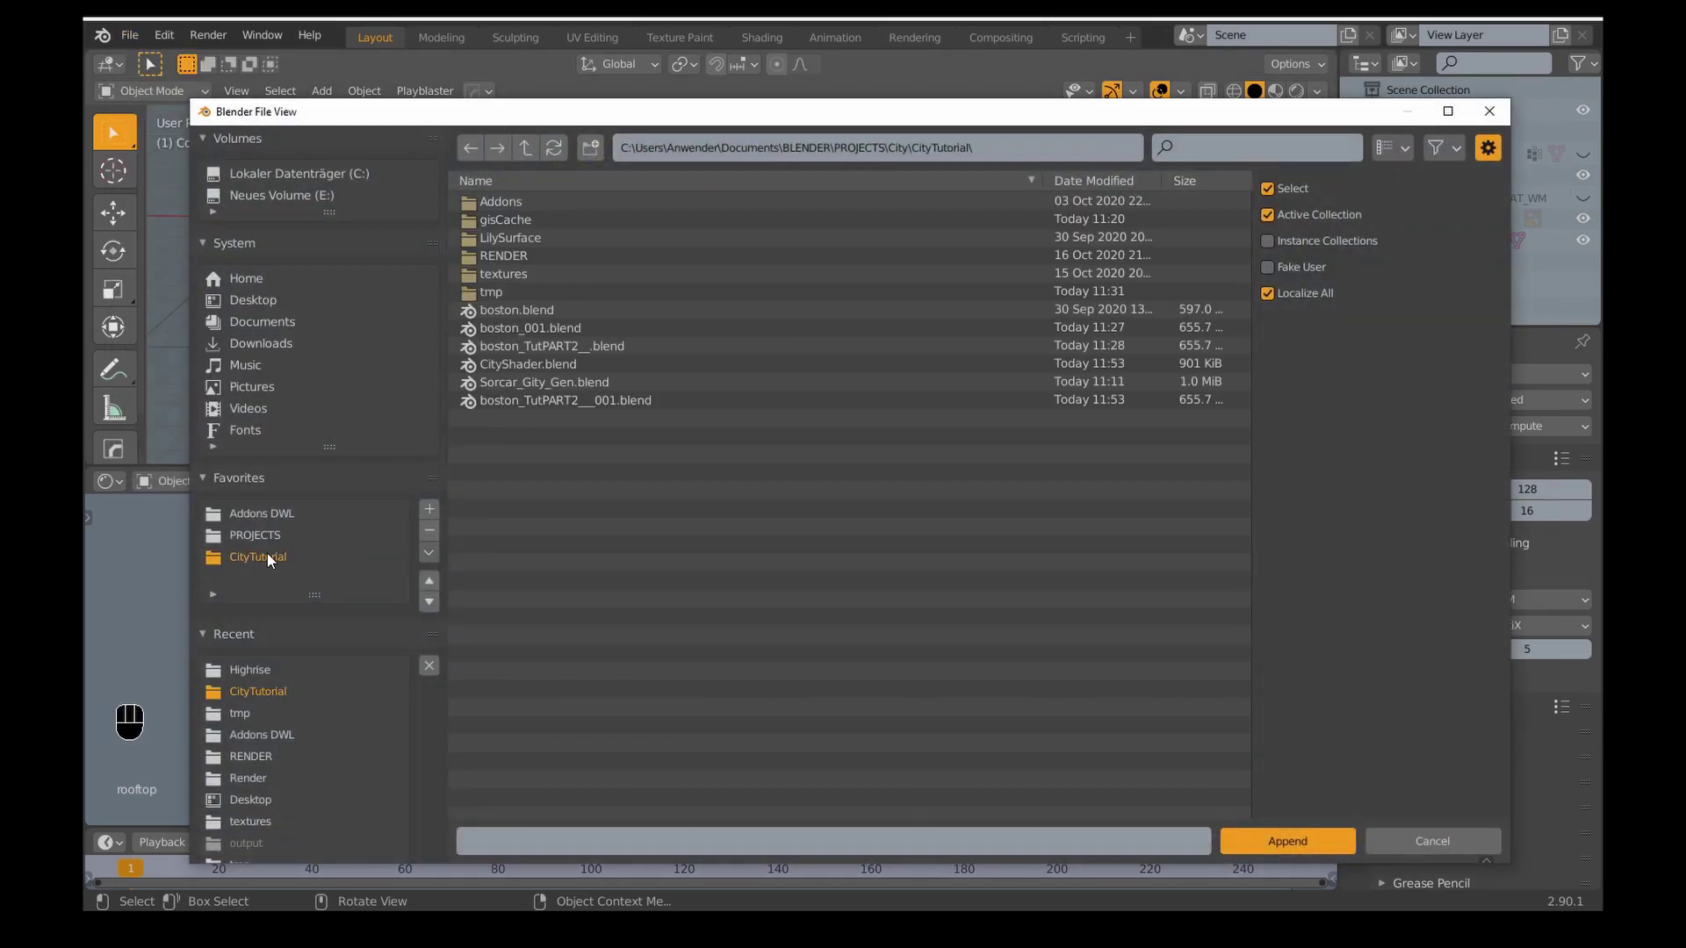
pyautogui.doubleClick(539, 363)
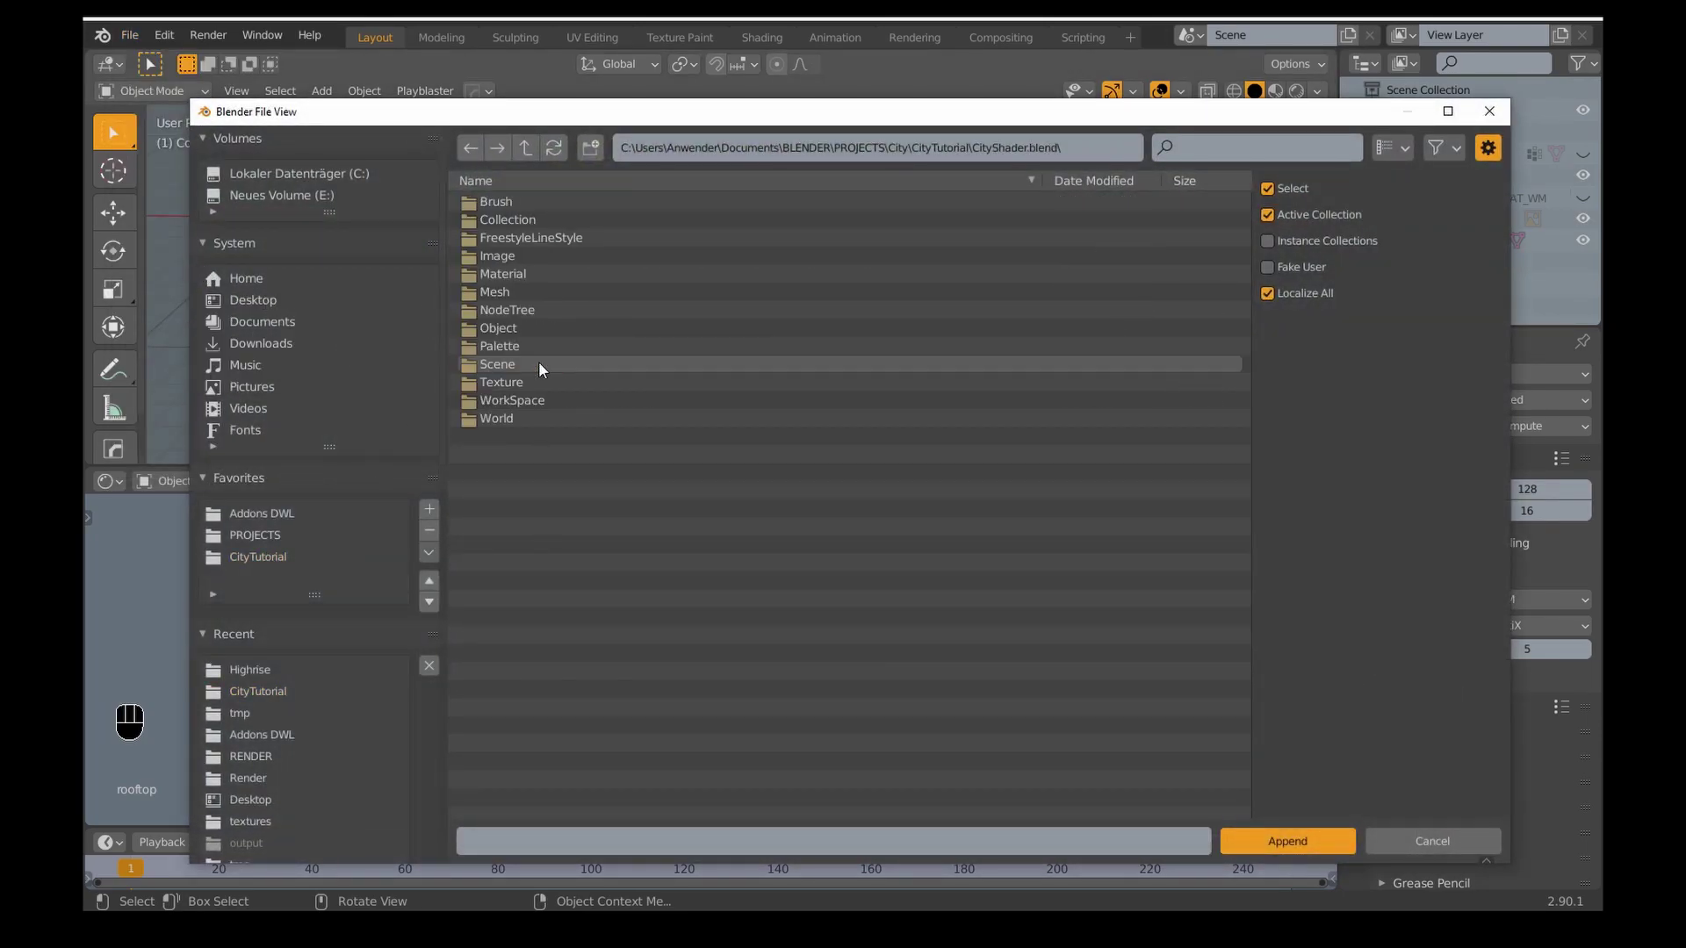
pyautogui.doubleClick(527, 276)
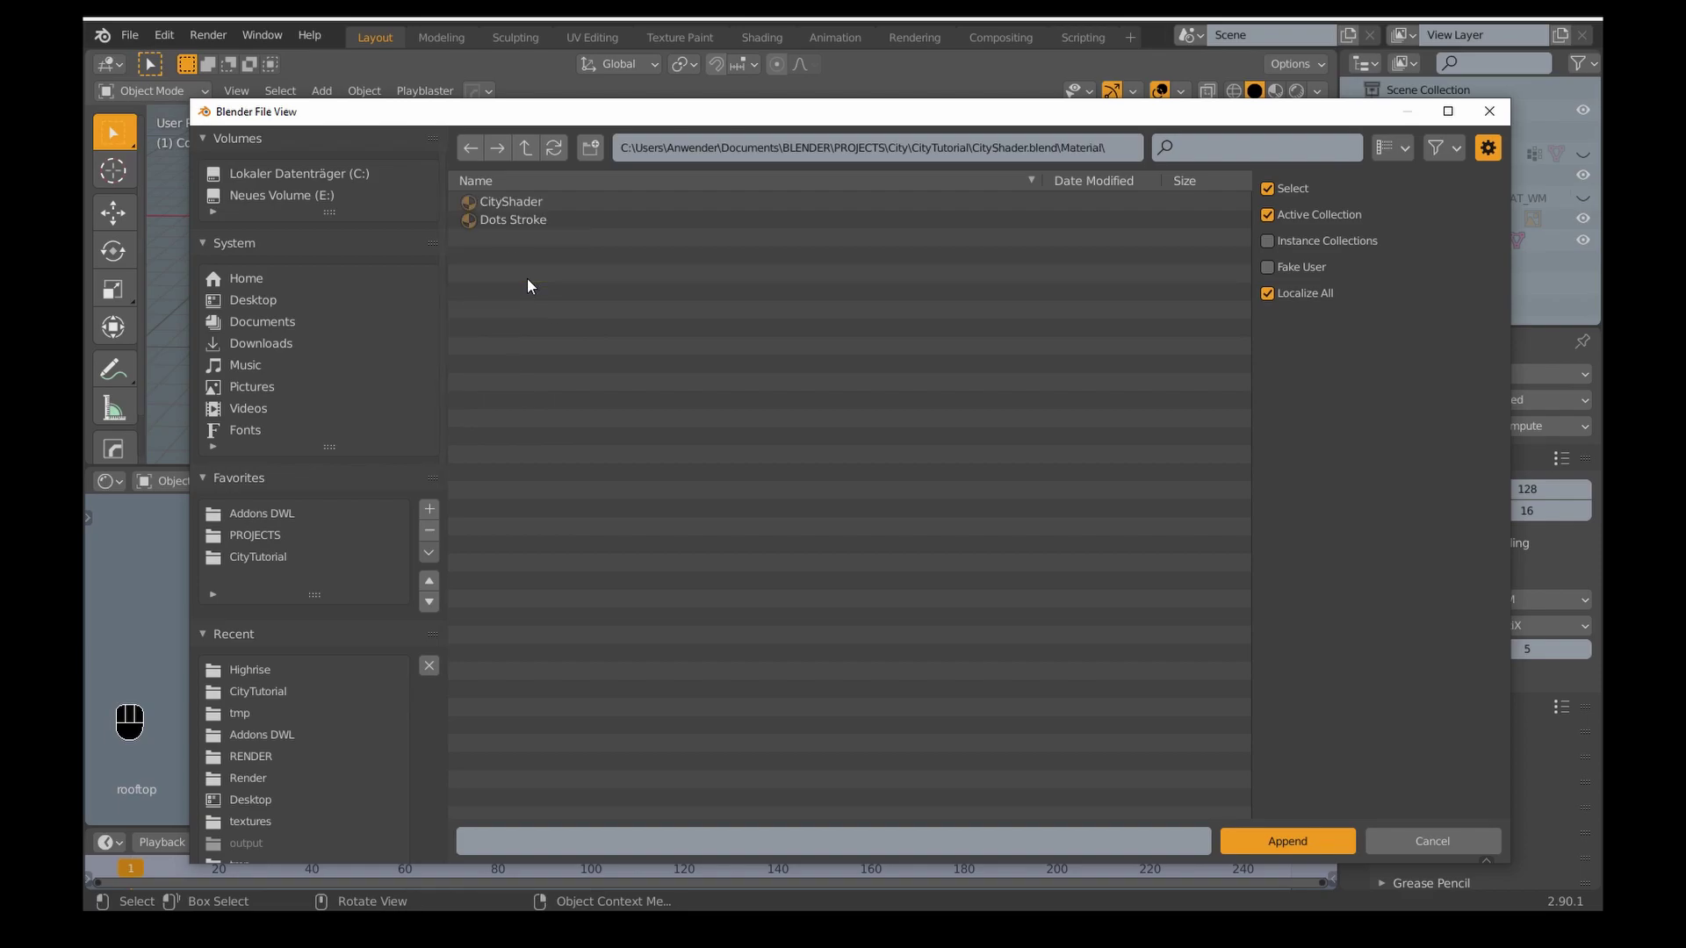
pyautogui.click(513, 202)
pyautogui.click(1239, 839)
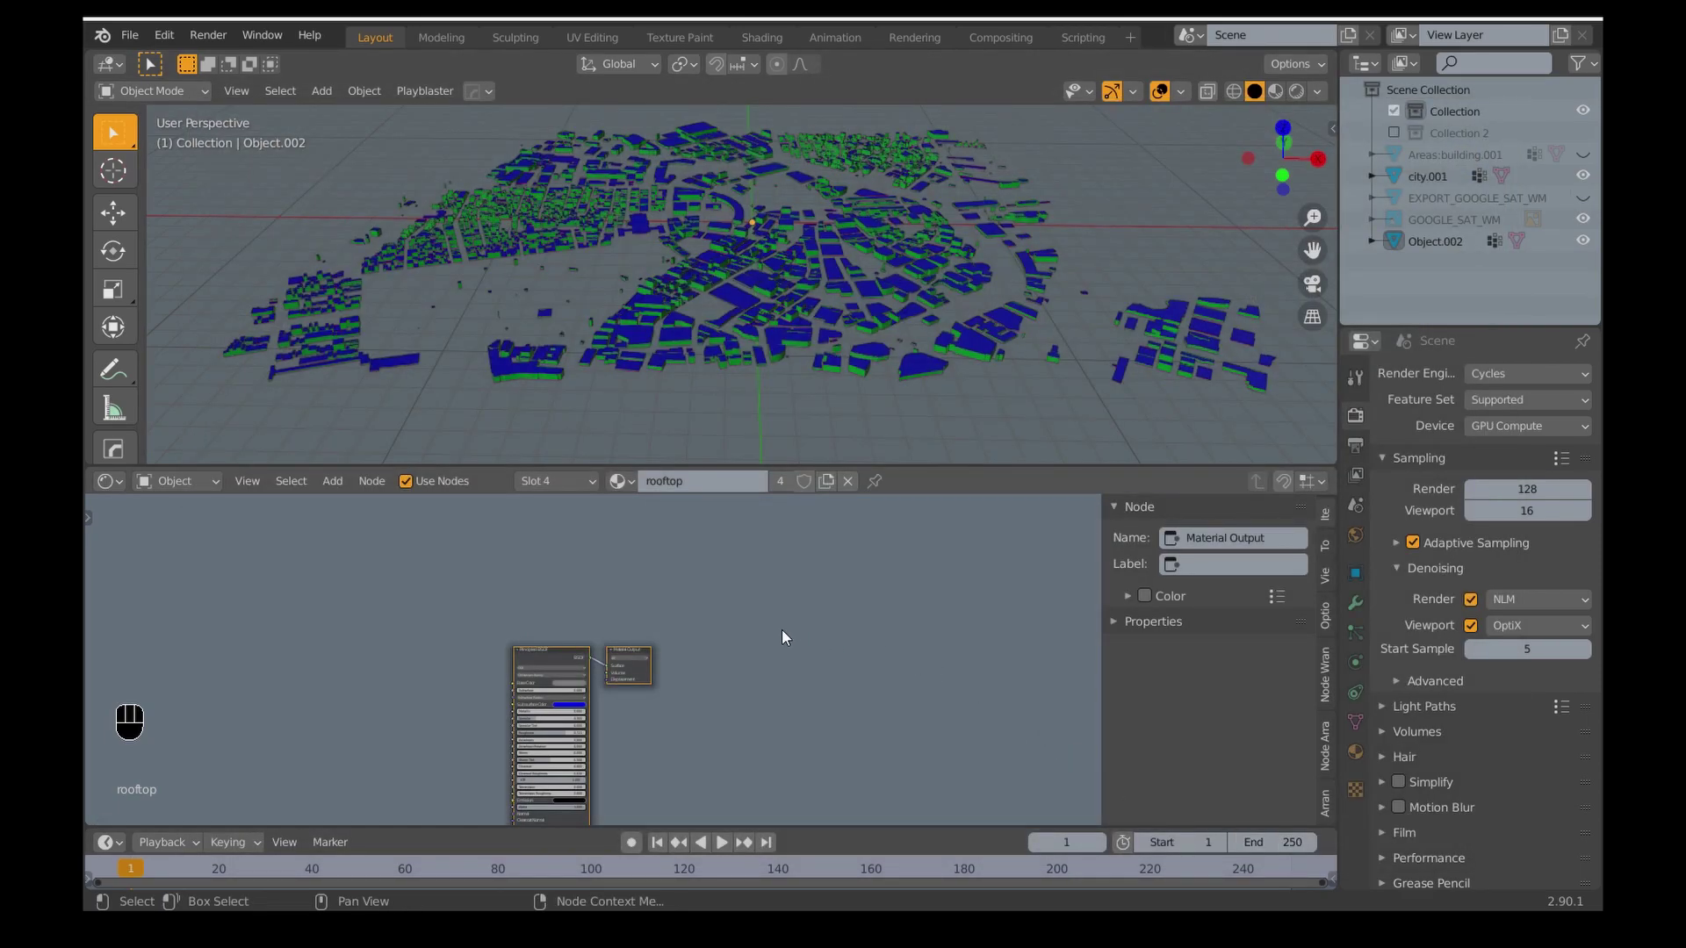
# Switch the viewport to rendered shading and select the city.001 buildings.
pyautogui.moveTo(782, 630); pyautogui.dragTo(931, 622, button='middle')
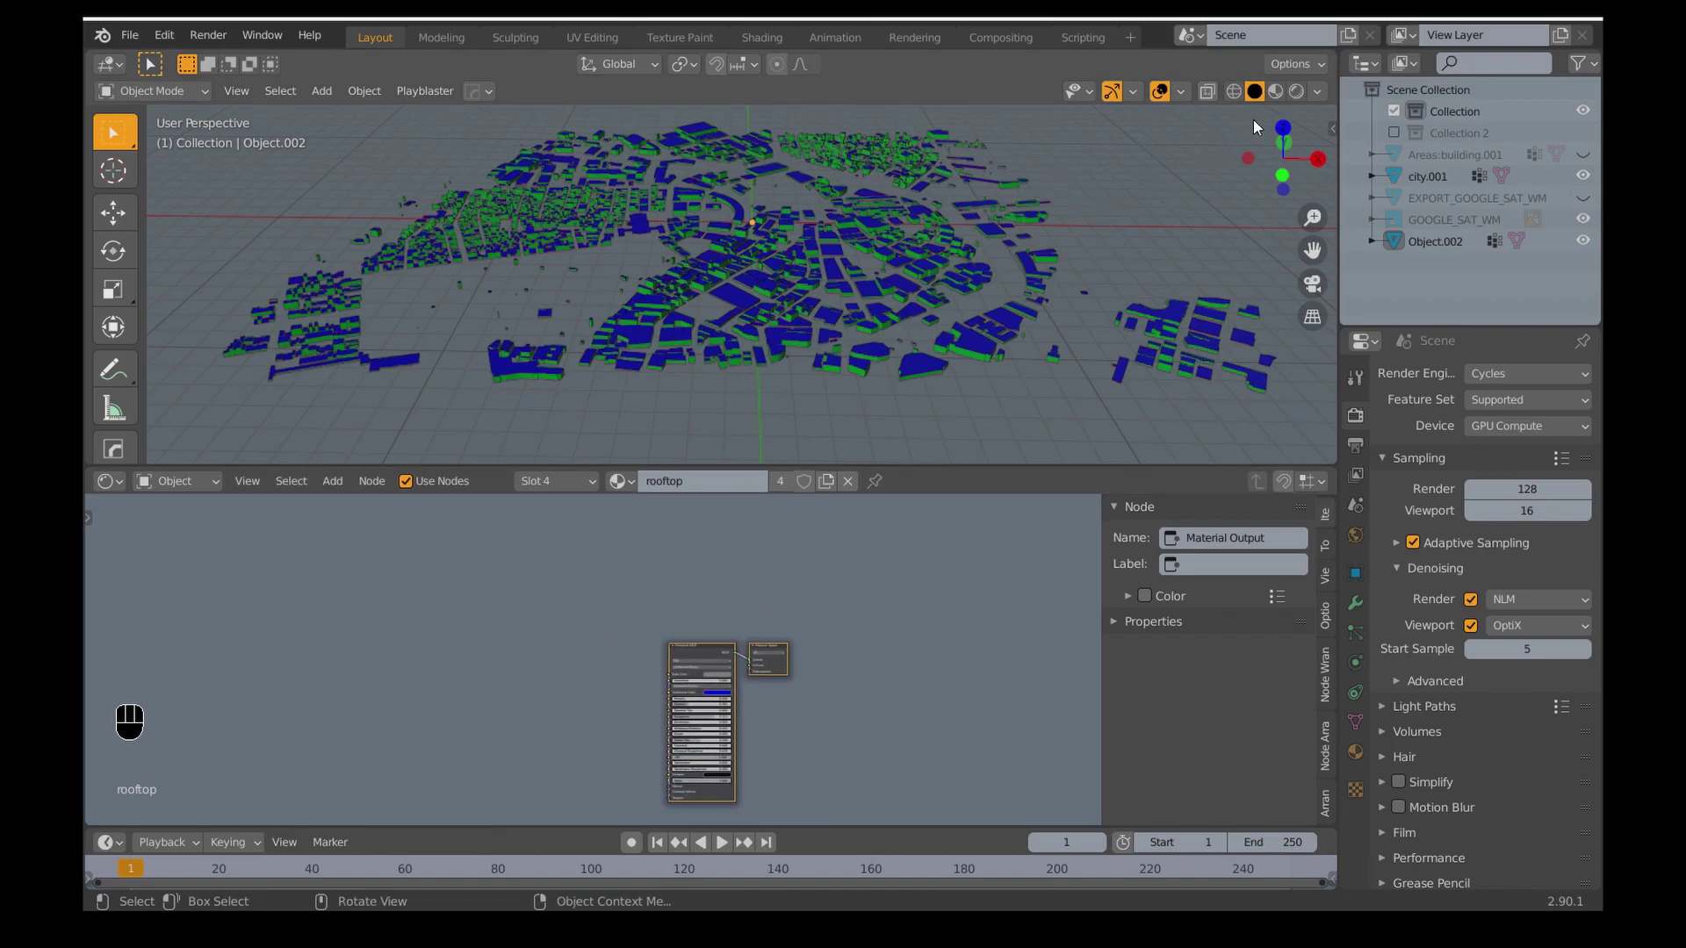
pyautogui.click(1295, 93)
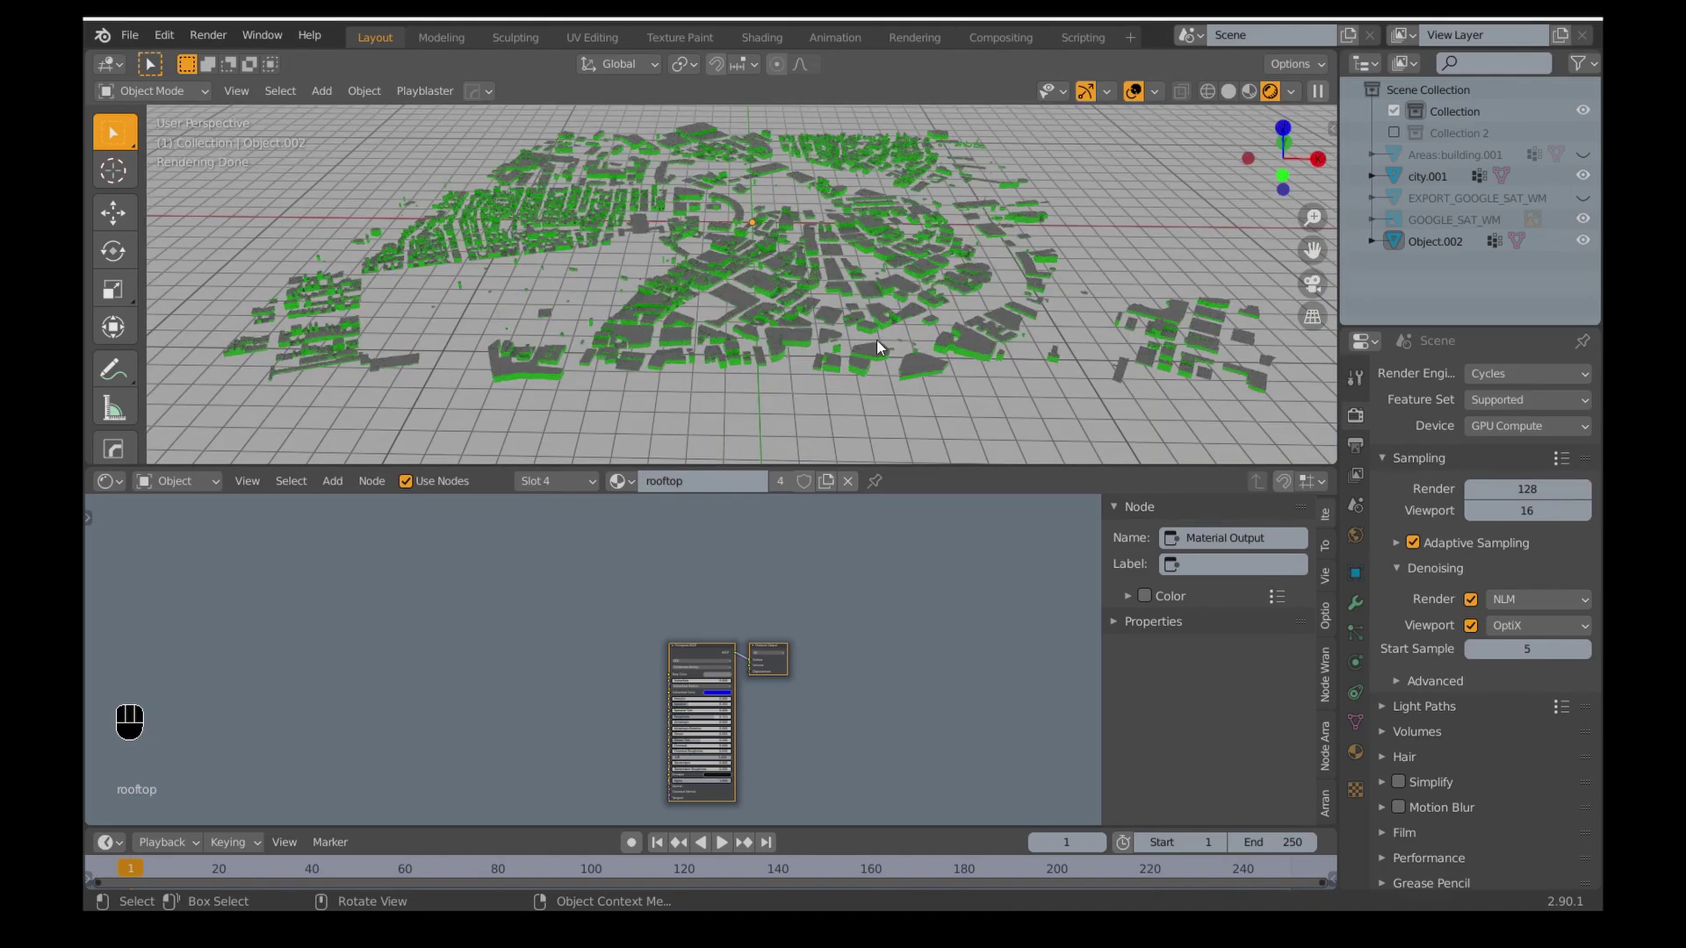
pyautogui.click(799, 339)
pyautogui.moveTo(788, 596); pyautogui.dragTo(784, 527, button='middle')
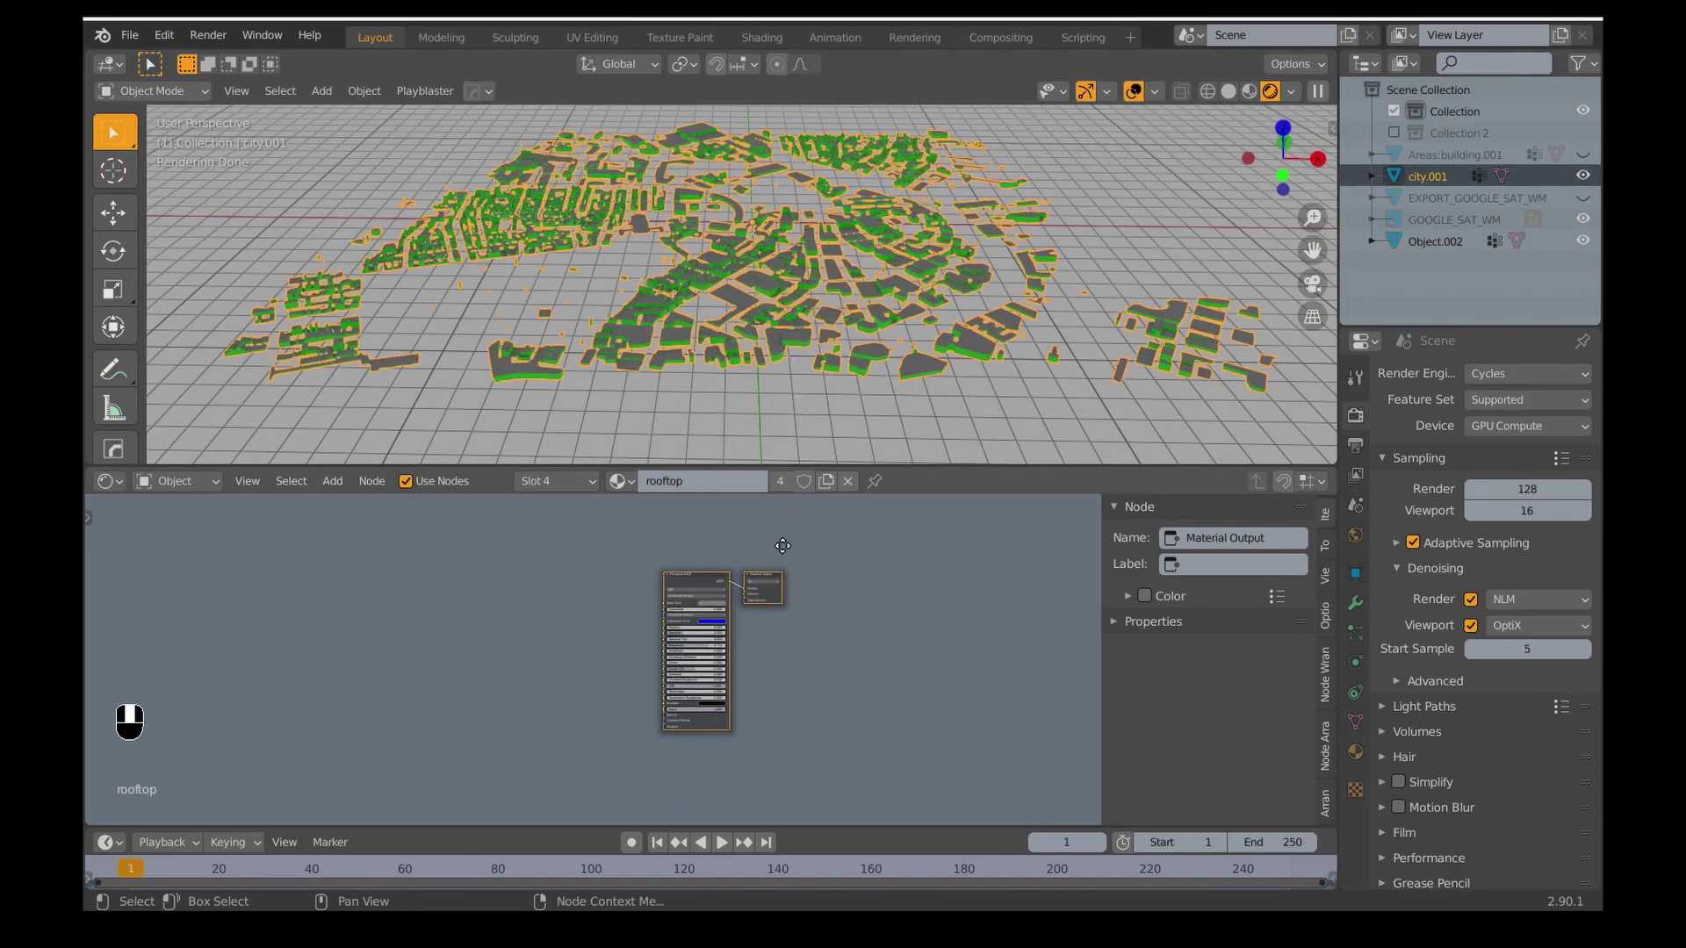
pyautogui.scroll(2, 615, 559)
# Replace the walls material in city.001's second material slot with CityShader.
pyautogui.click(577, 481)
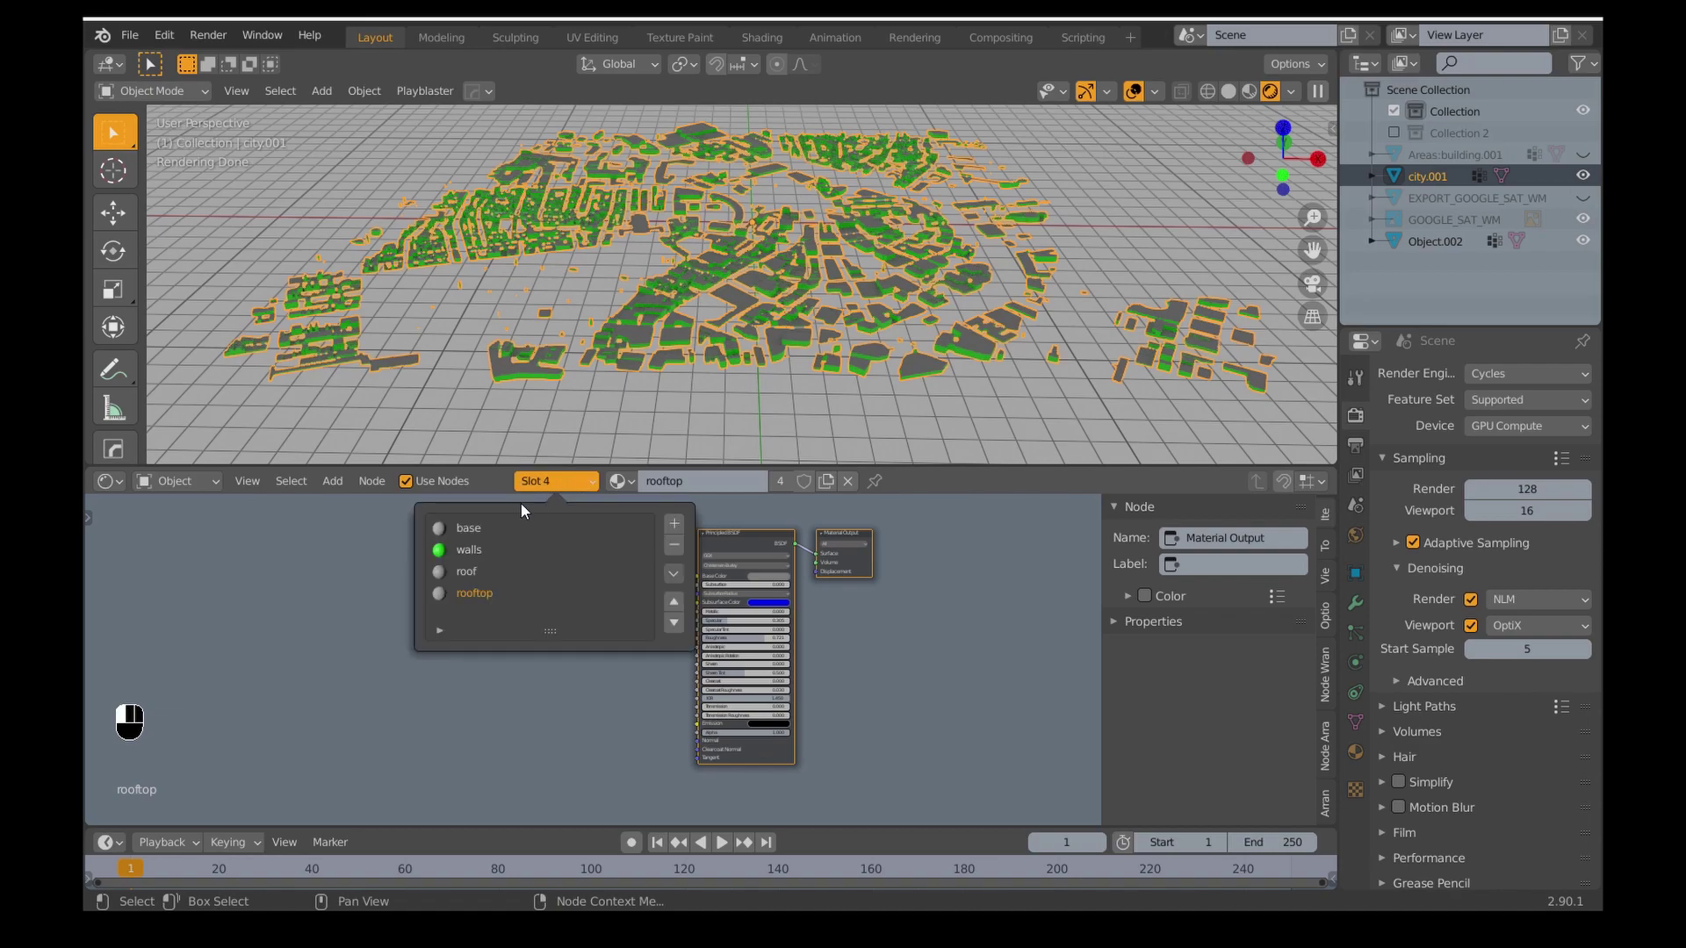
pyautogui.click(467, 550)
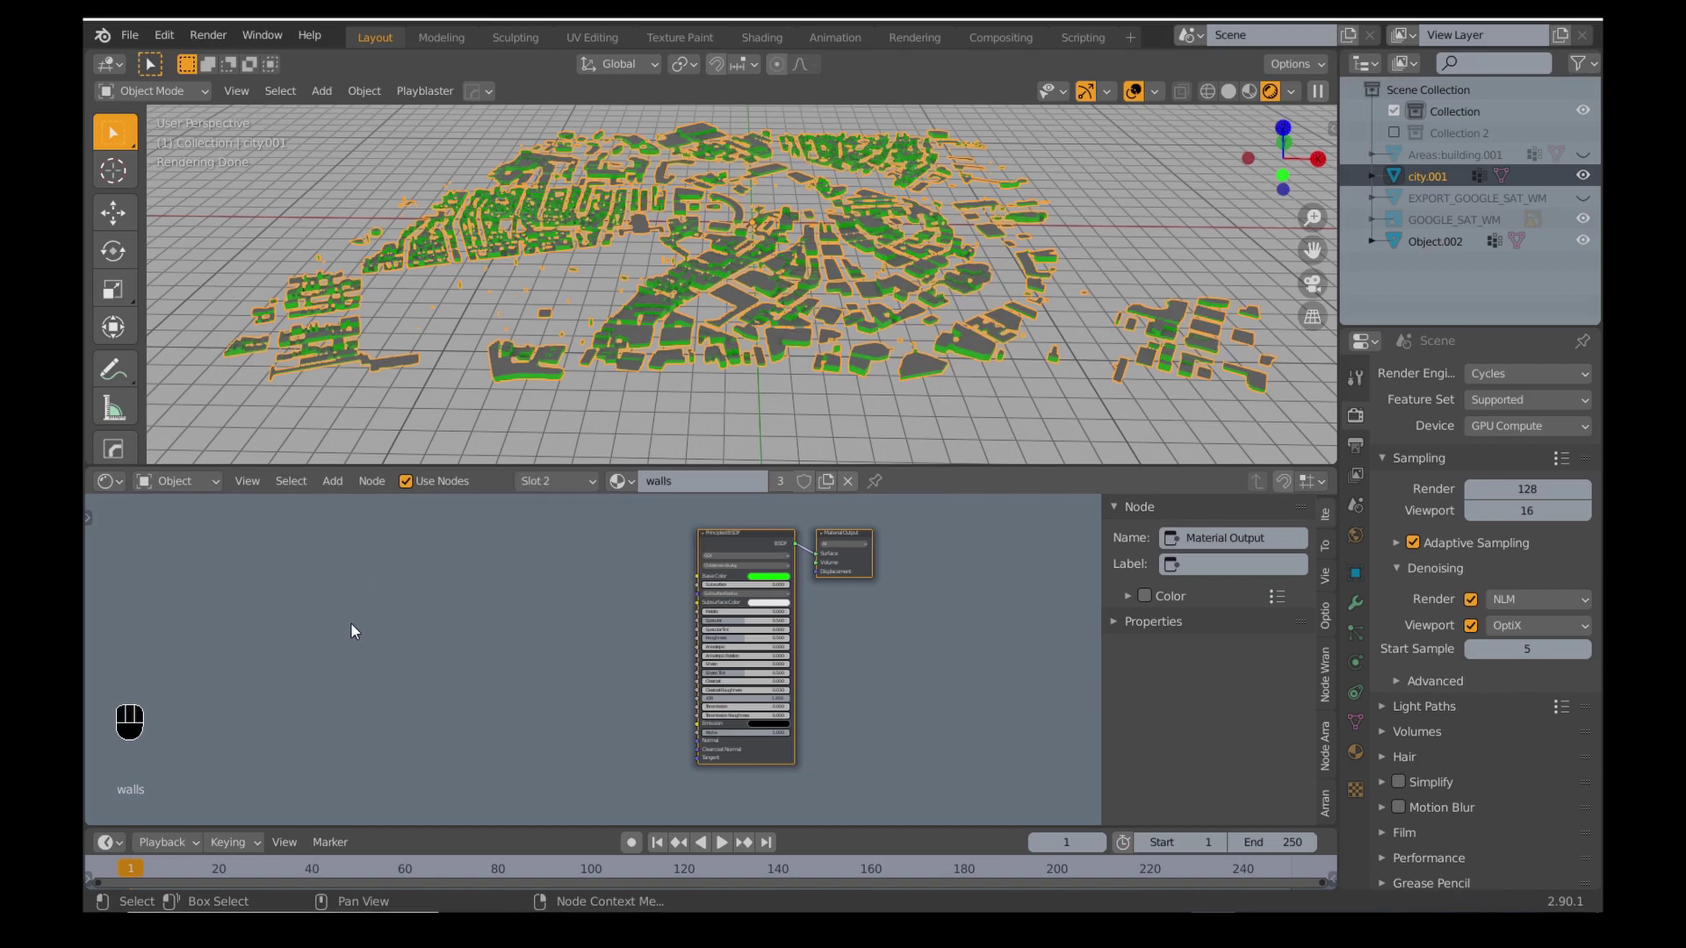
pyautogui.click(626, 487)
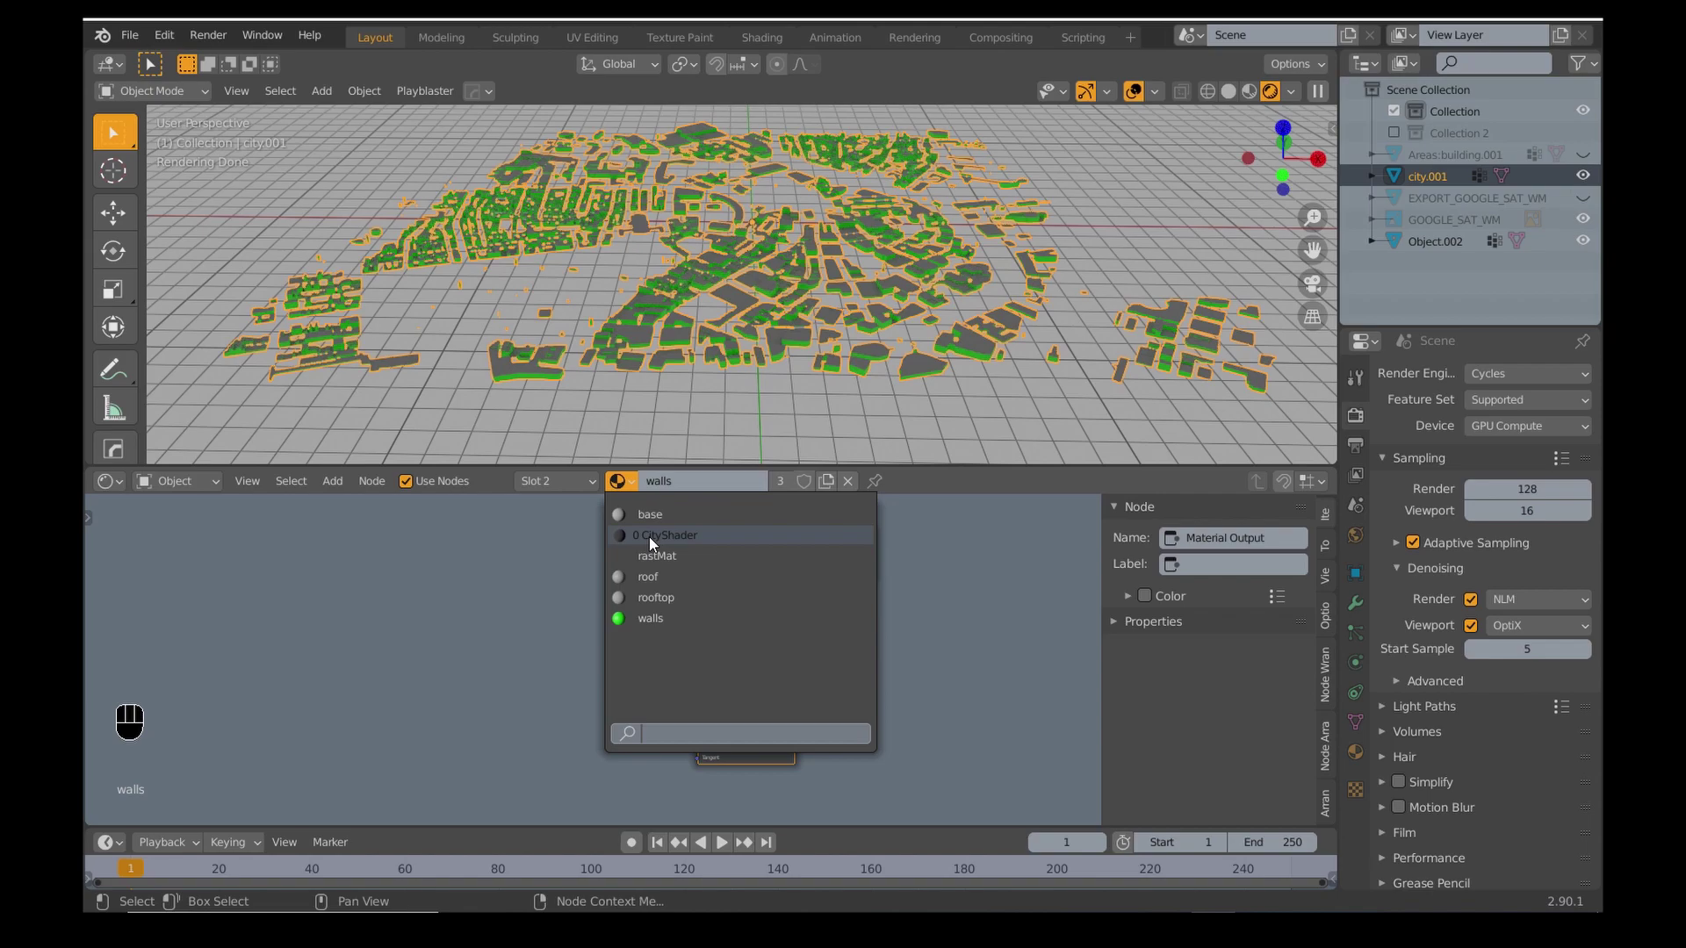
pyautogui.press('Return')
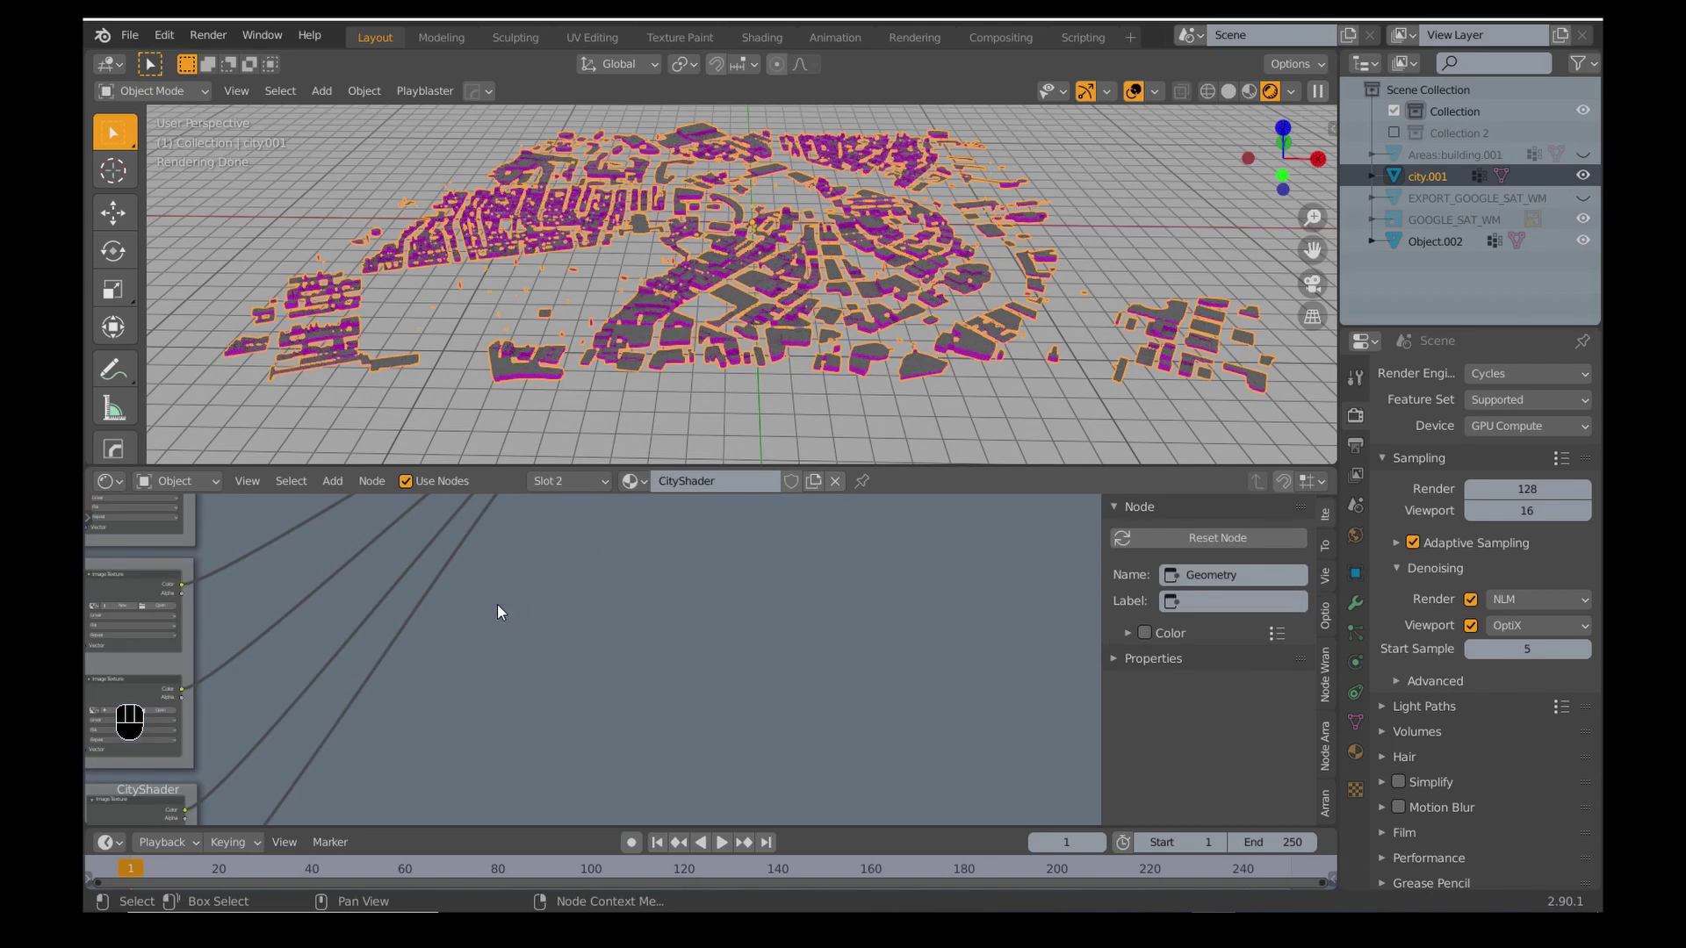
# Examine the building walls up close in the viewport and the CityShader's framed Mapping and Image Texture nodes.
pyautogui.moveTo(796, 299); pyautogui.dragTo(747, 313, button='middle')
pyautogui.scroll(5, 795, 299)
pyautogui.scroll(5, 809, 325)
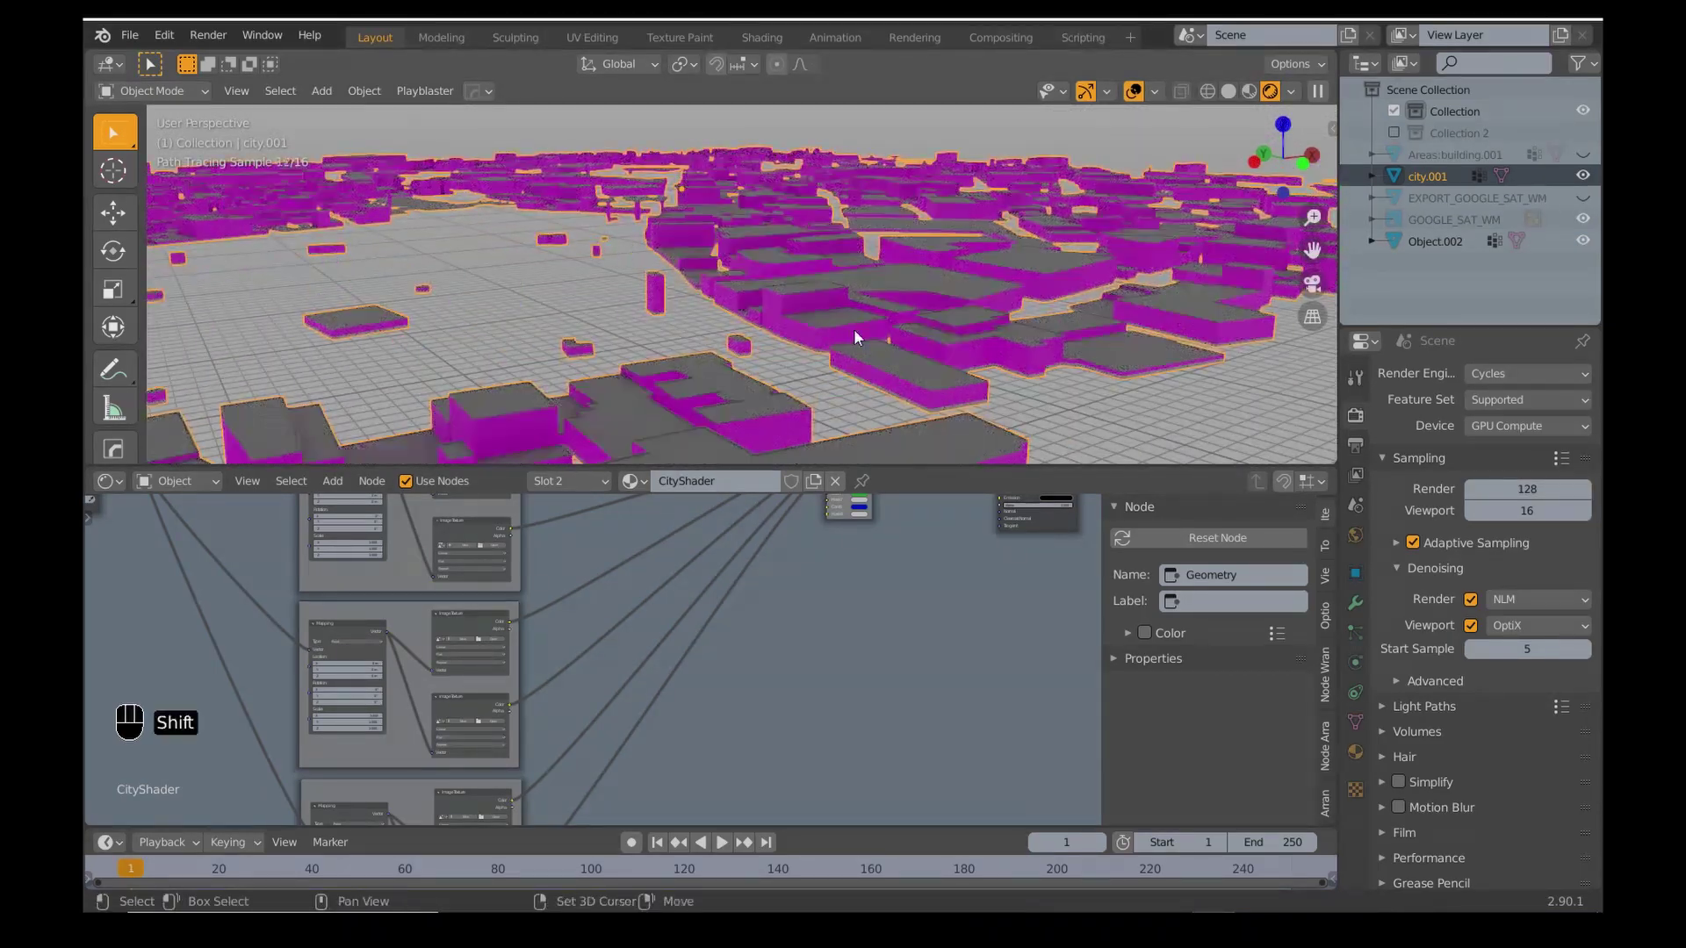
pyautogui.keyDown('shift'); pyautogui.moveTo(854, 328); pyautogui.dragTo(830, 321, button='middle'); pyautogui.keyUp('shift')
pyautogui.scroll(-2, 736, 595)
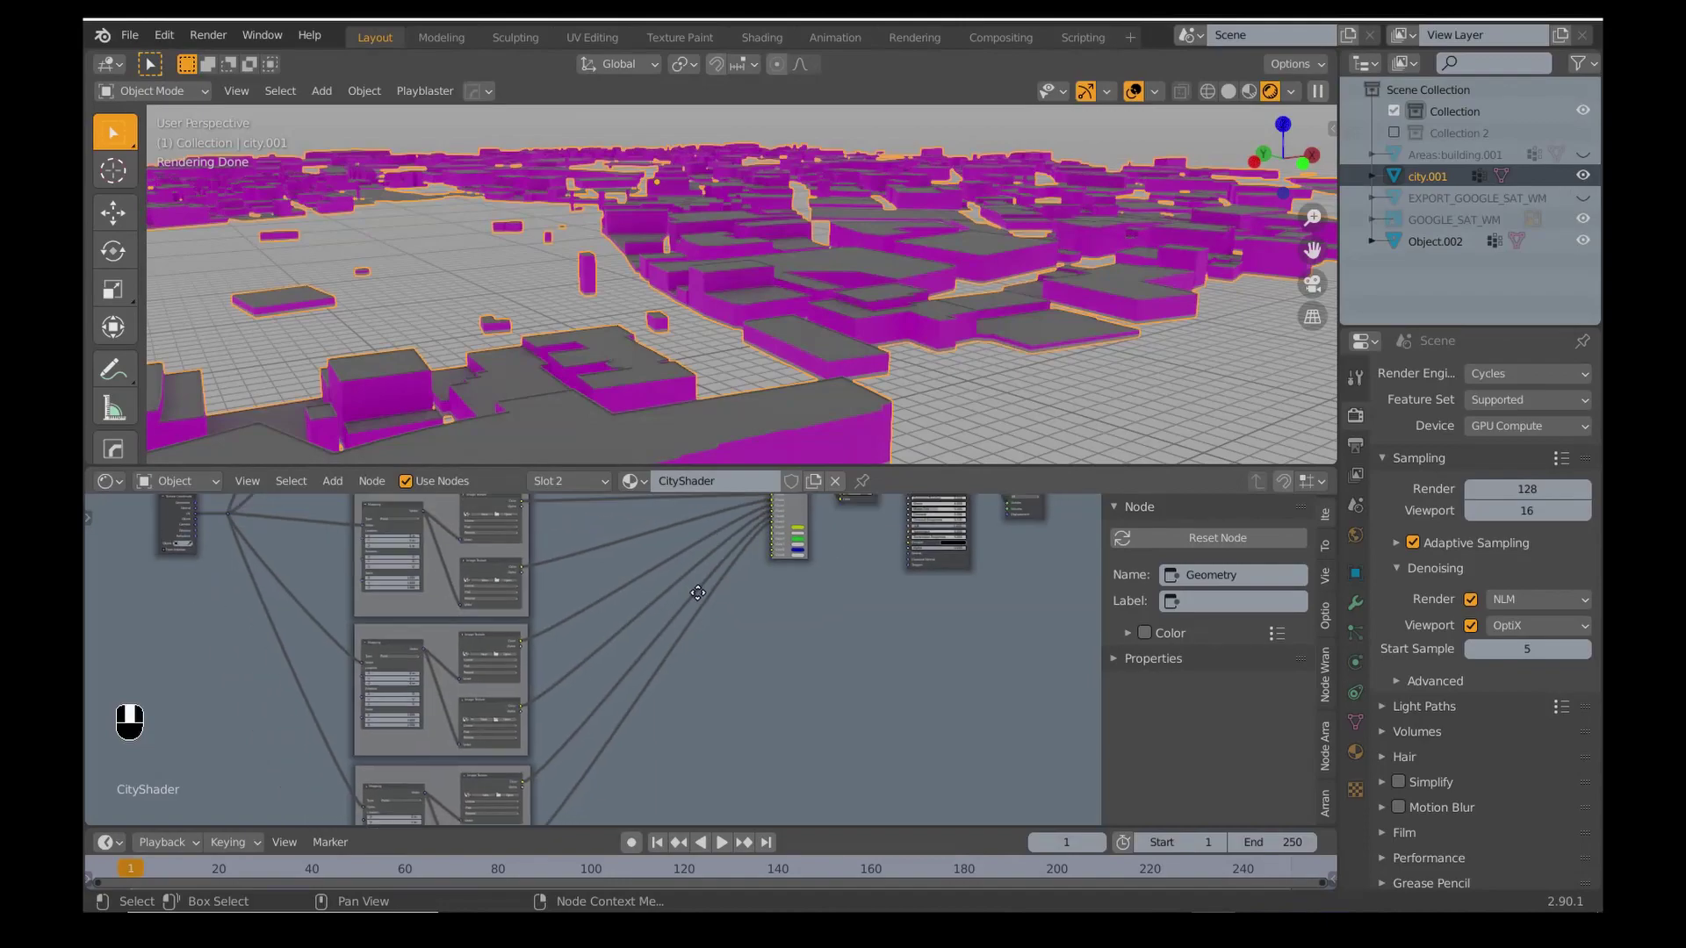
pyautogui.moveTo(693, 572); pyautogui.dragTo(684, 651, button='middle')
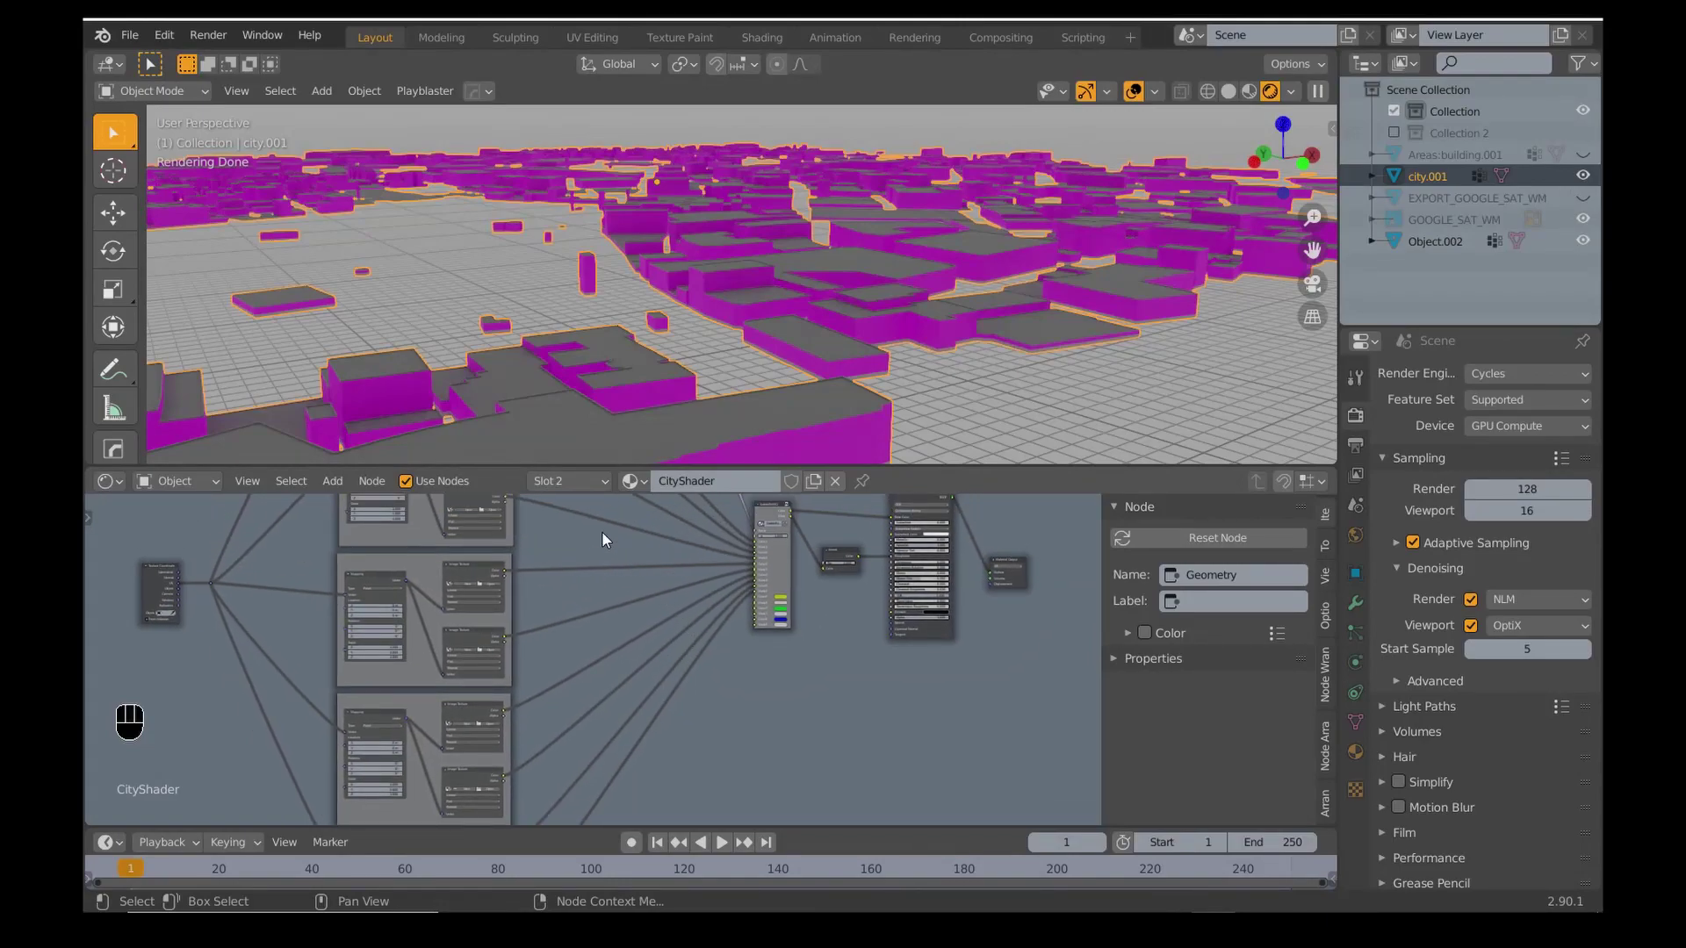
pyautogui.moveTo(603, 530); pyautogui.dragTo(823, 768, button='middle')
pyautogui.moveTo(773, 583); pyautogui.dragTo(727, 708, button='middle')
pyautogui.scroll(4, 803, 661)
pyautogui.scroll(1, 736, 681)
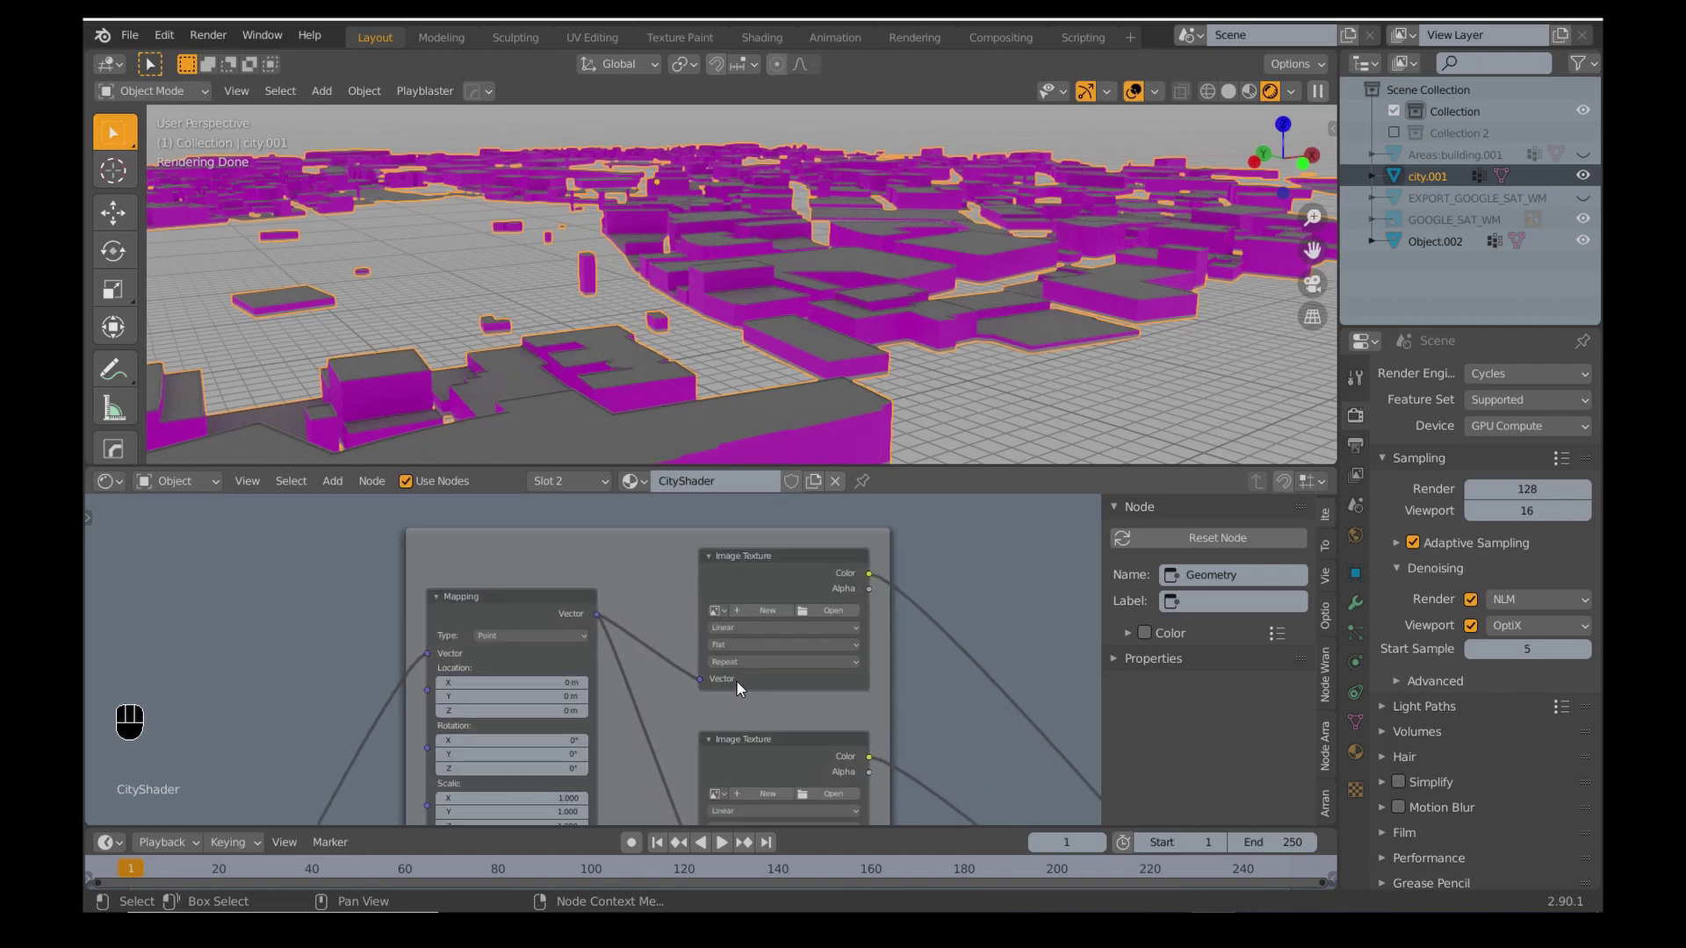
# Load highrise_7.jpg from the textures\Highrise folder into the first Image Texture node of the topmost frame.
pyautogui.click(831, 604)
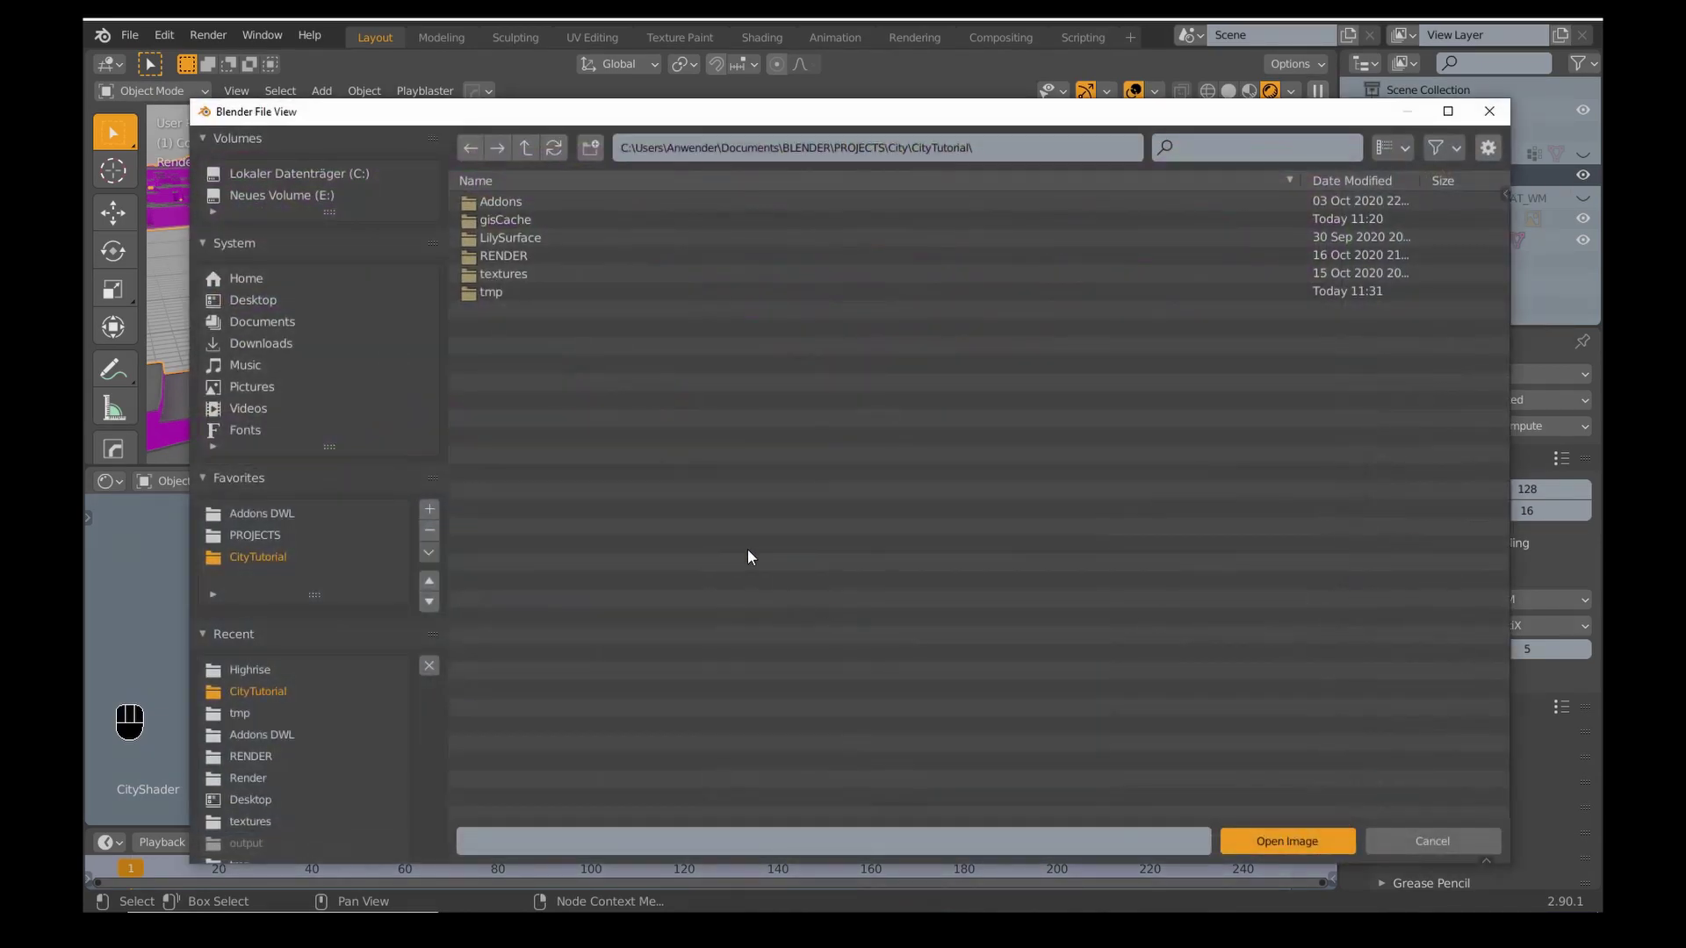
pyautogui.click(511, 275)
pyautogui.click(499, 202)
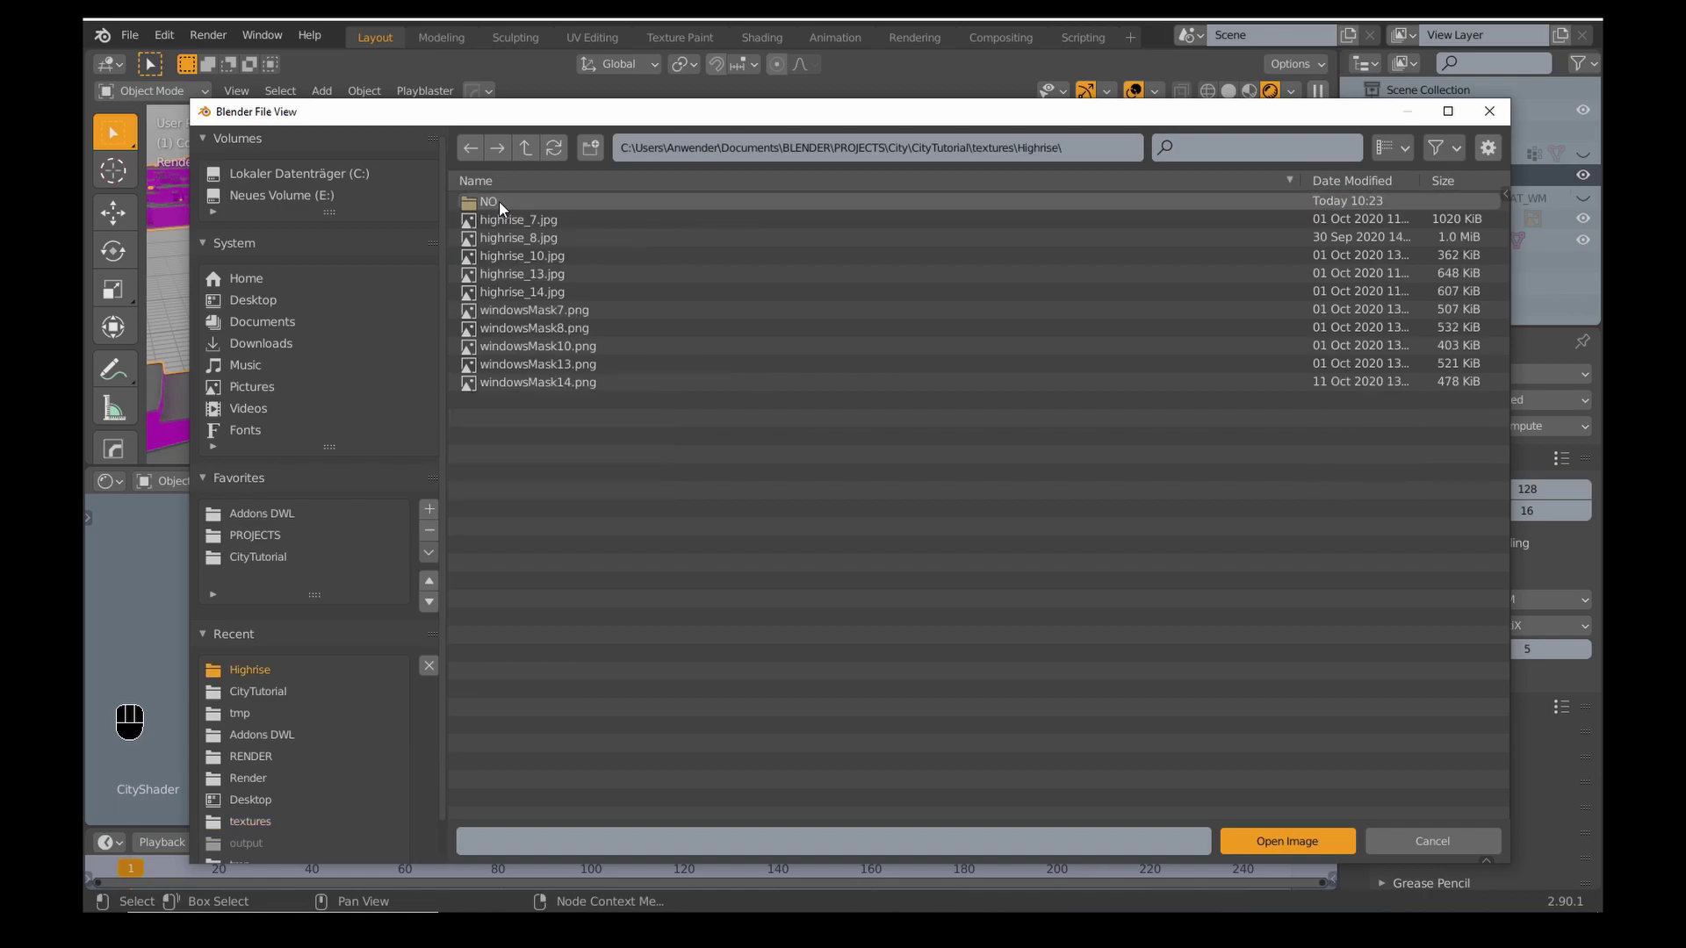
pyautogui.click(510, 218)
pyautogui.click(1247, 840)
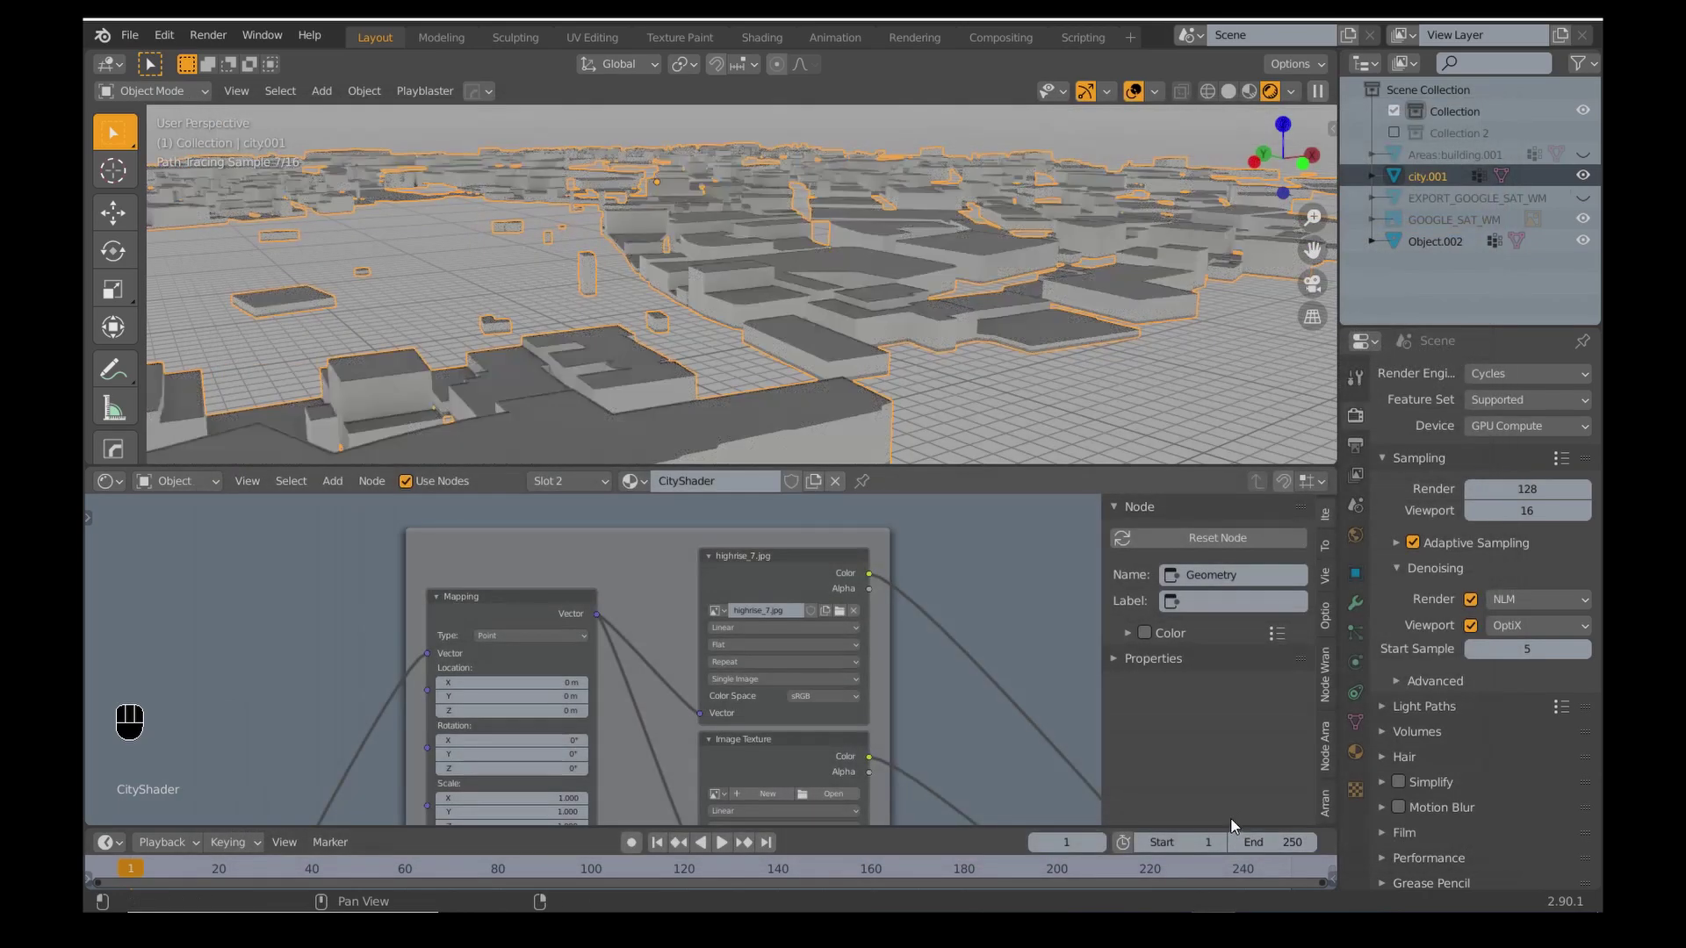
# Load windowsMask7.png from the Highrise folder into the second Image Texture node of the topmost frame.
pyautogui.moveTo(954, 662); pyautogui.dragTo(887, 566, button='middle')
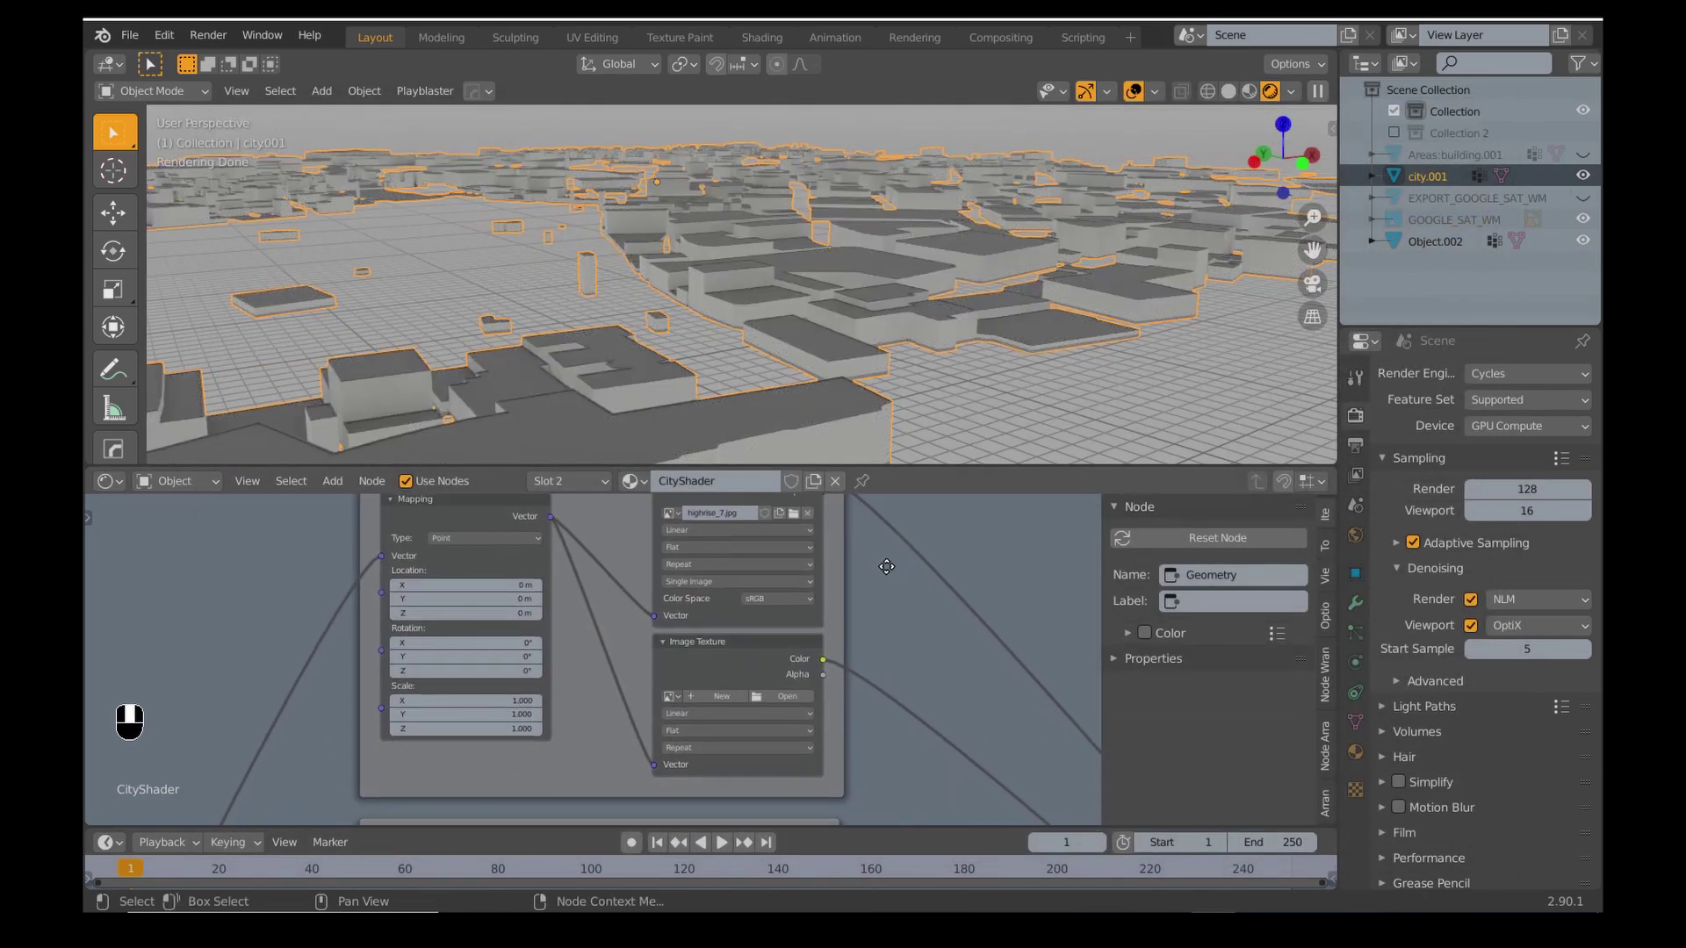
pyautogui.click(790, 695)
pyautogui.click(525, 273)
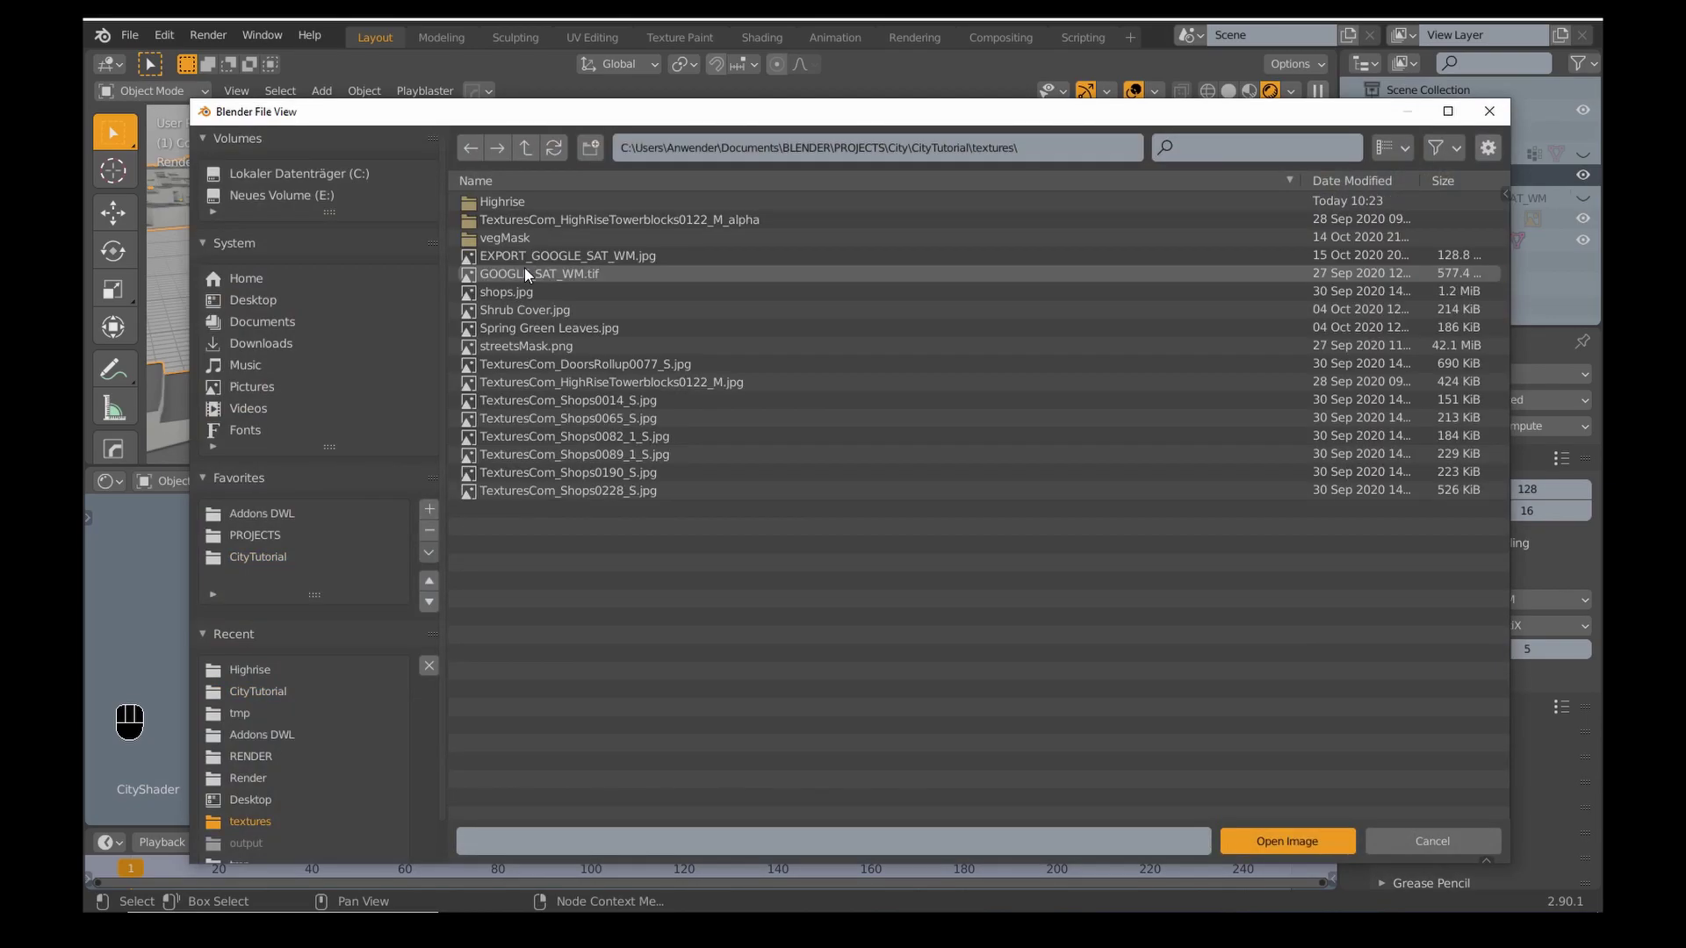
pyautogui.click(503, 201)
pyautogui.click(537, 309)
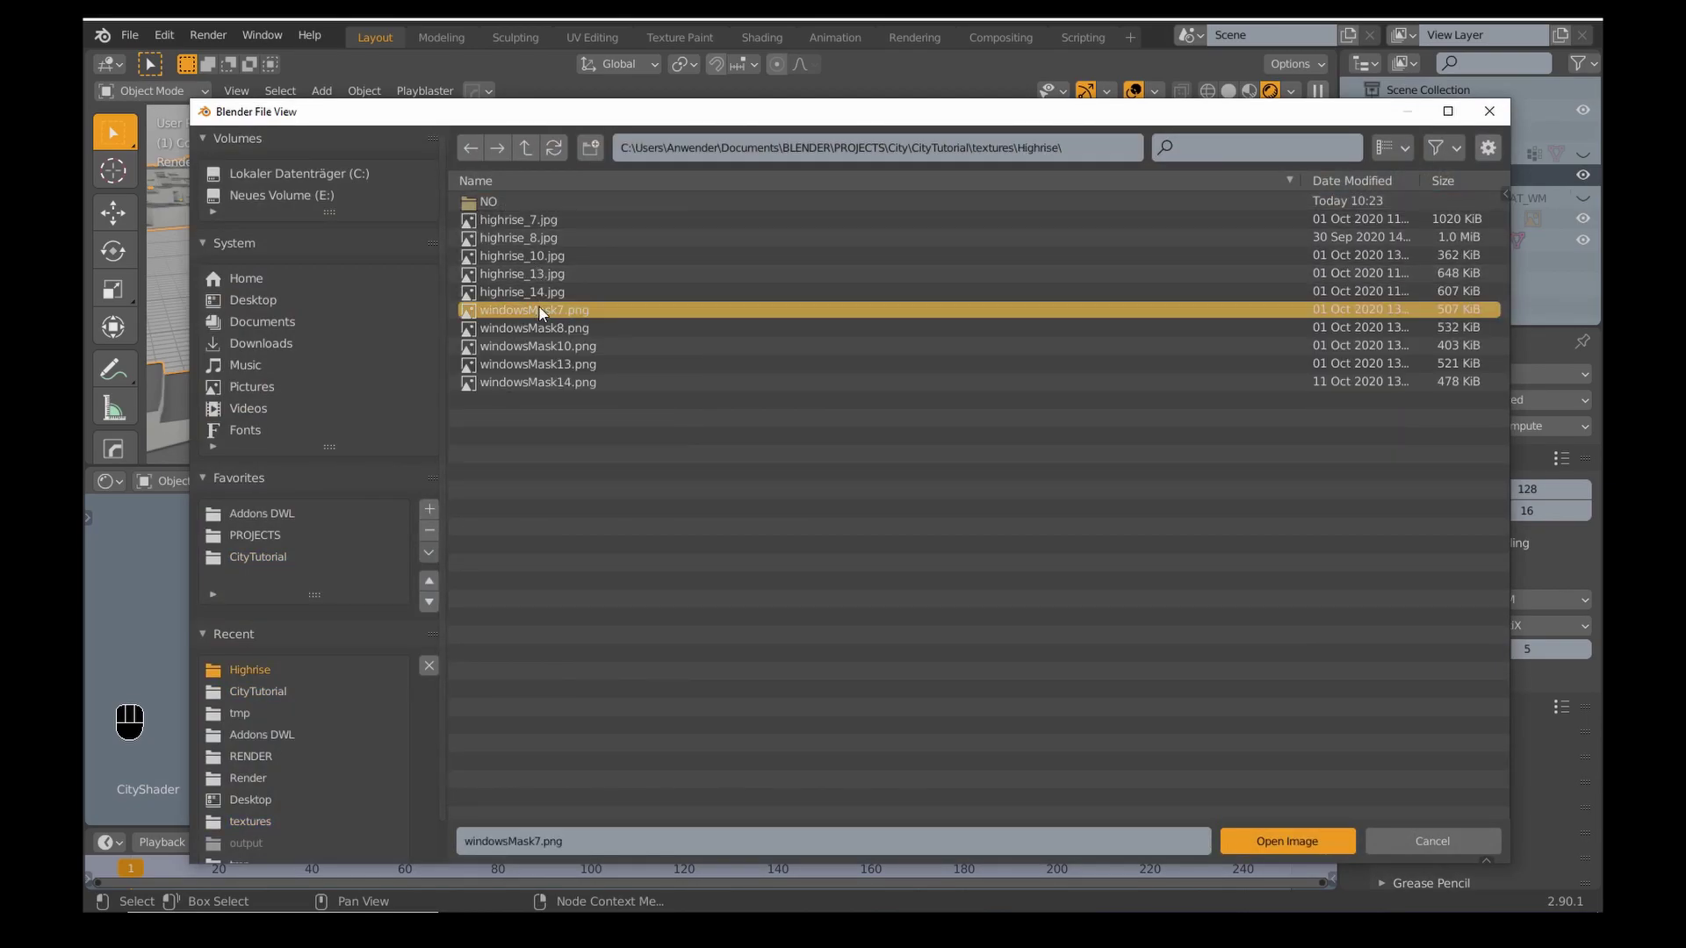
pyautogui.click(1250, 839)
# Preview the highrise_7.jpg texture on the walls and increase the topmost frame's Mapping scale on all three axes to suit the buildings.
pyautogui.scroll(-2, 963, 662)
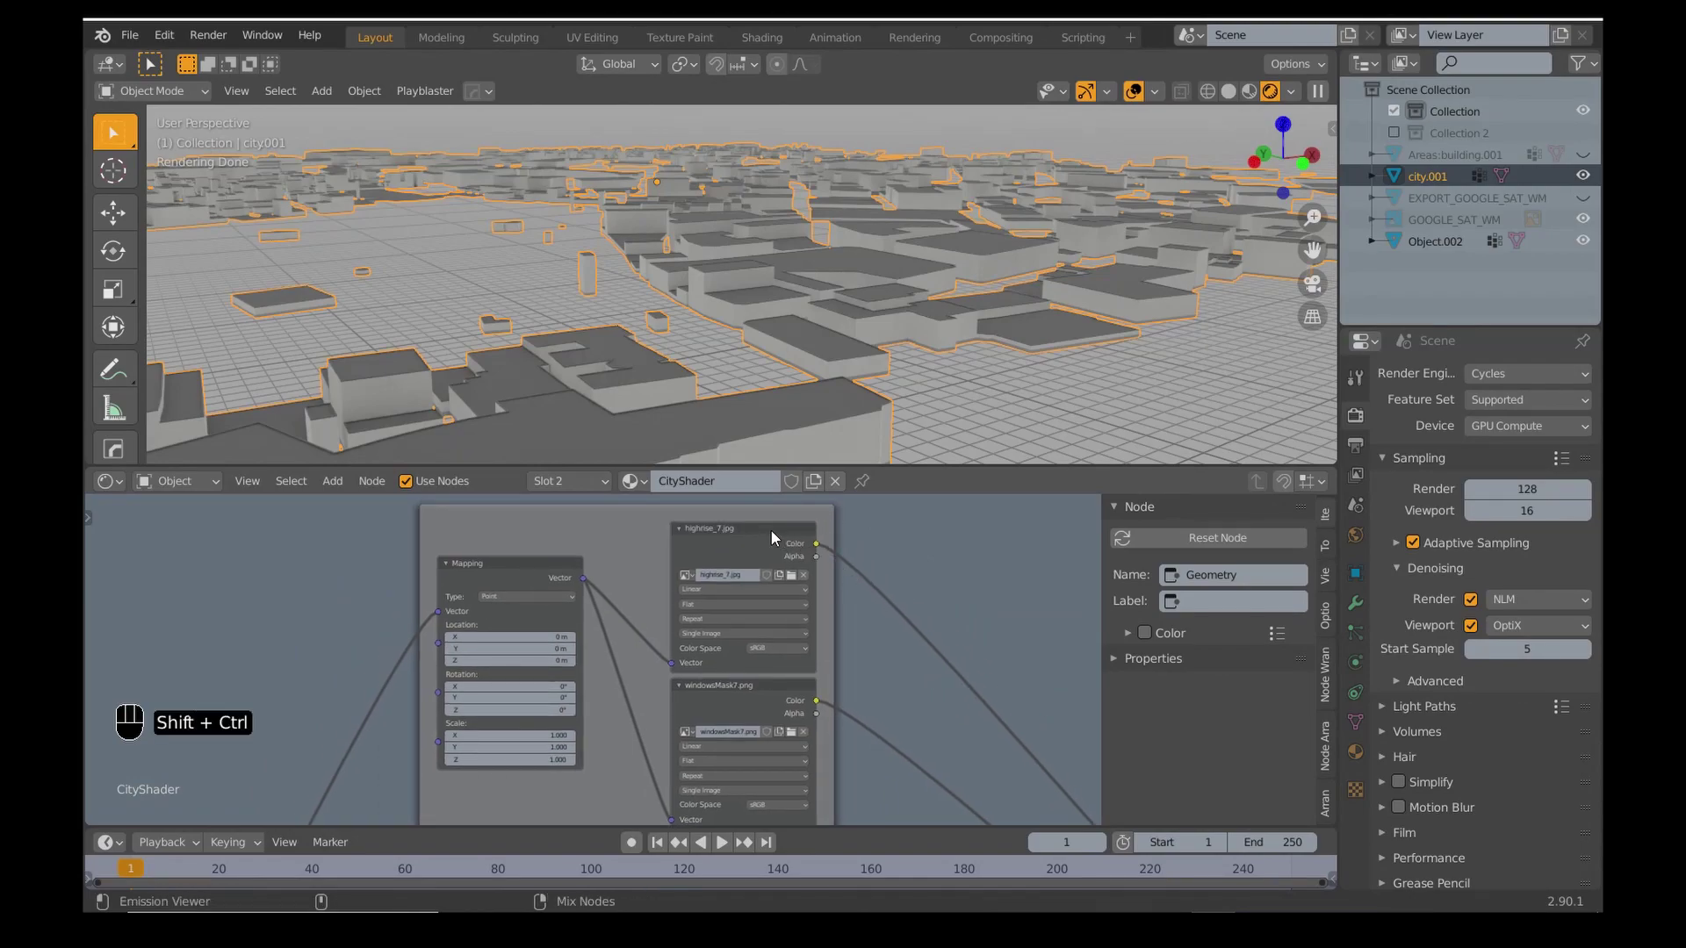
pyautogui.keyDown('ctrl'); pyautogui.keyDown('shift'); pyautogui.click(771, 532); pyautogui.keyUp('shift'); pyautogui.keyUp('ctrl')
pyautogui.scroll(1, 661, 617)
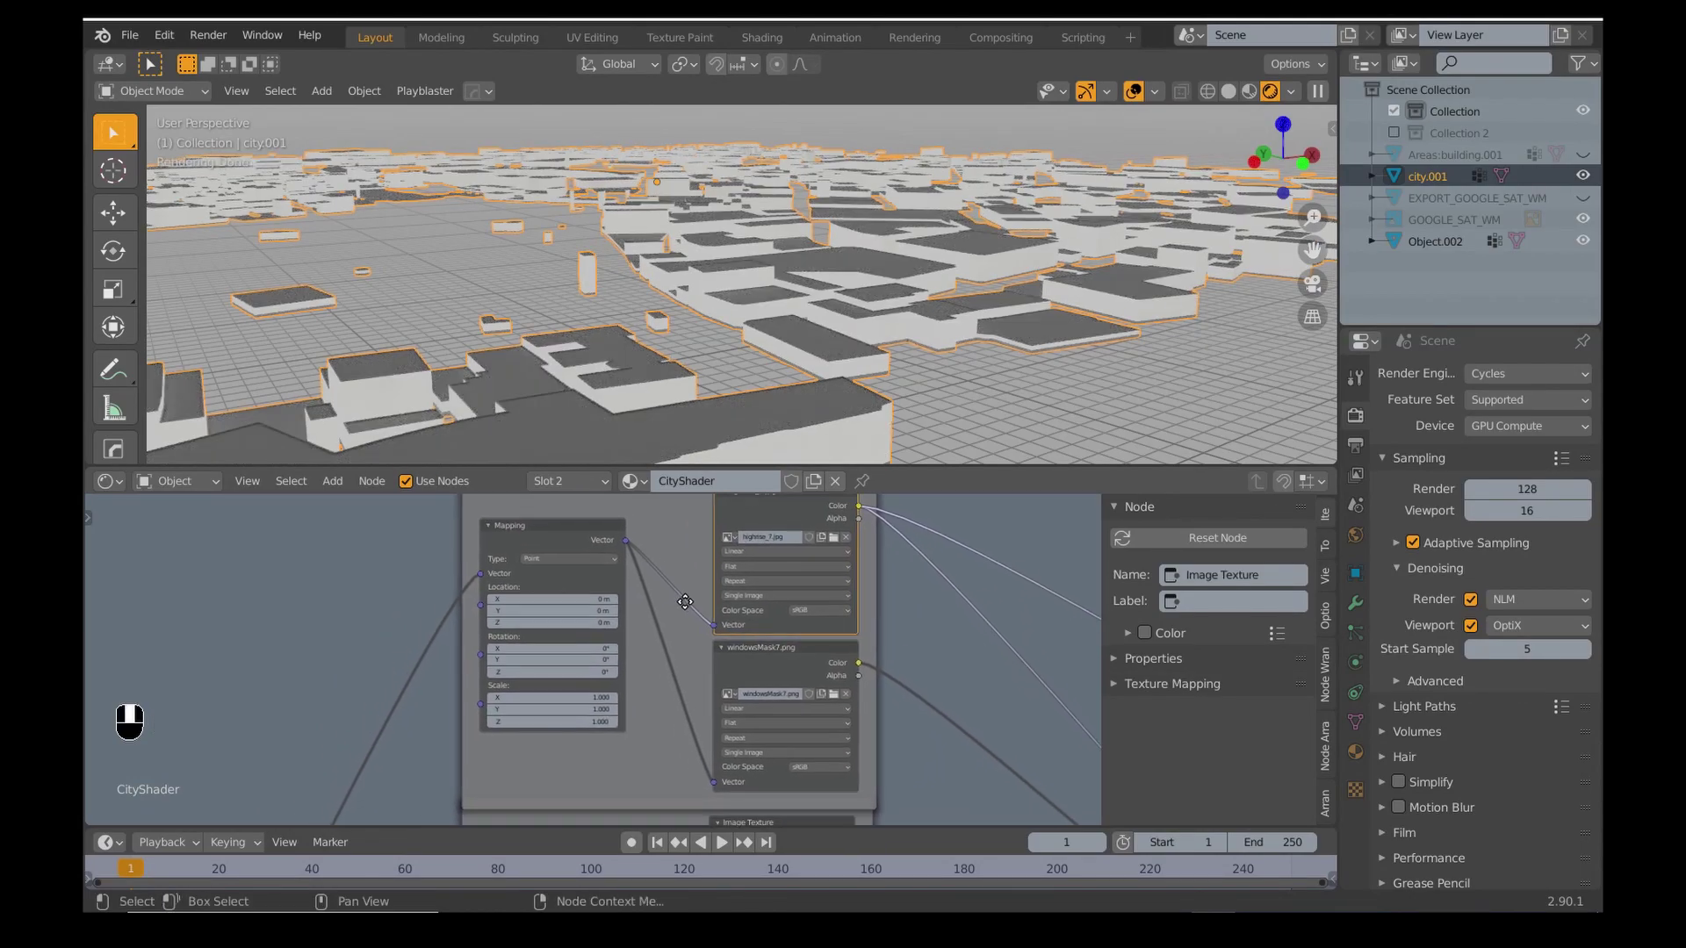
pyautogui.scroll(2, 660, 650)
pyautogui.moveTo(627, 695)
pyautogui.mouseDown()
pyautogui.moveTo(615, 728)
pyautogui.moveTo(605, 698)
pyautogui.mouseUp()
pyautogui.press('Return')
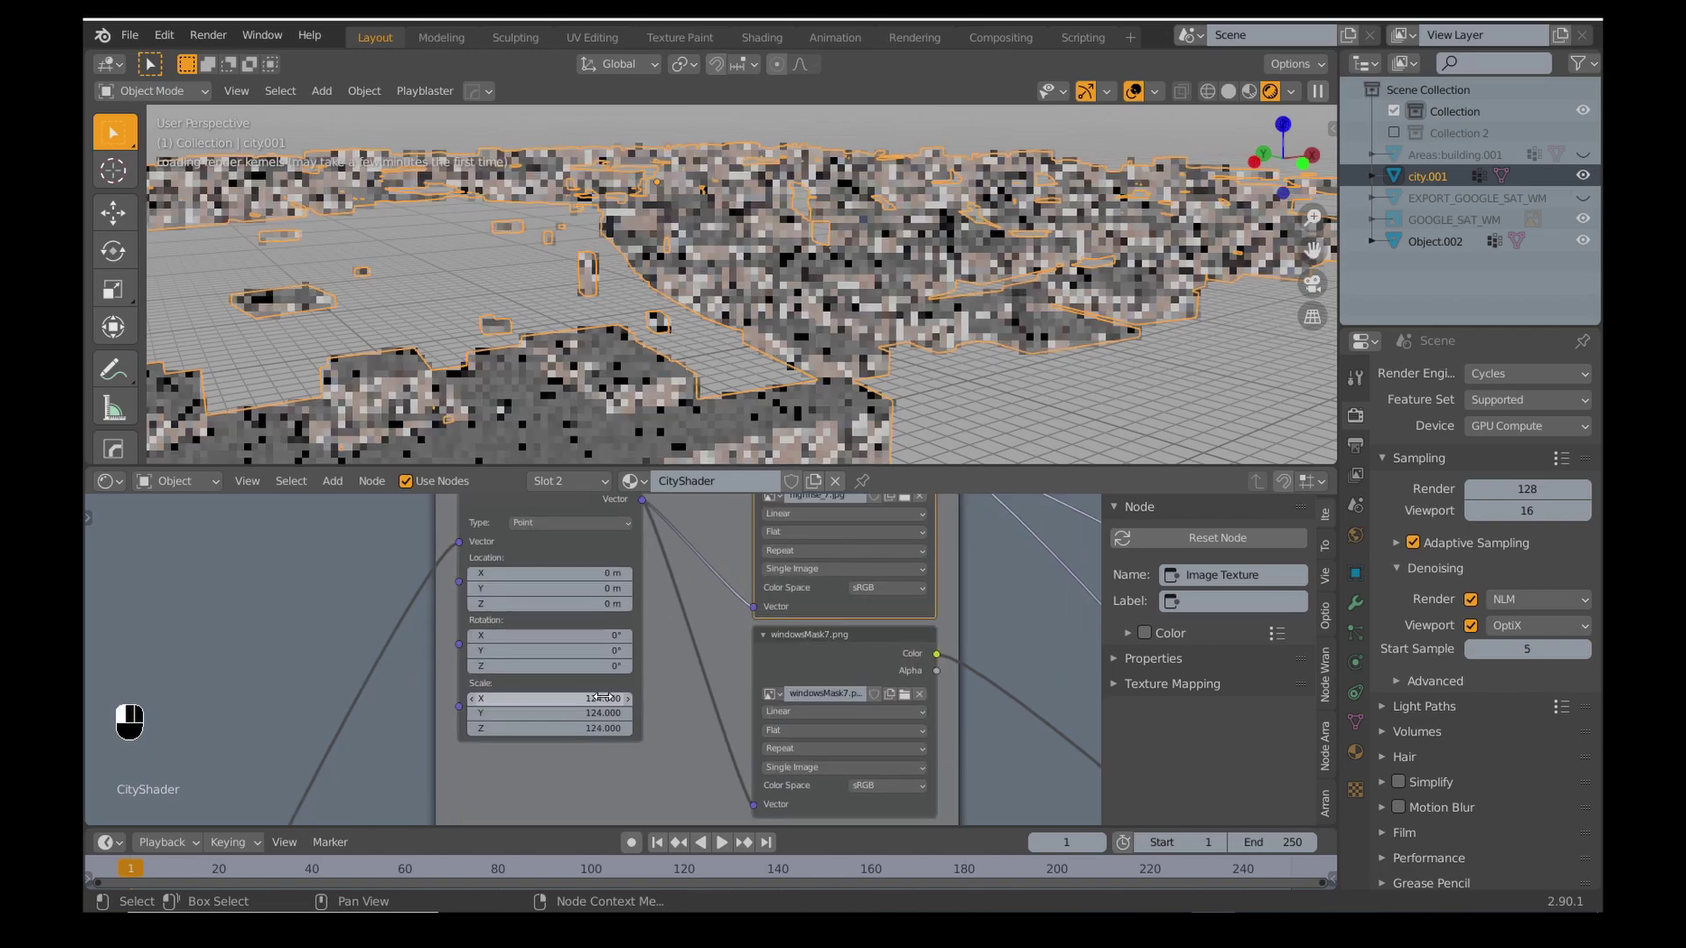
pyautogui.moveTo(921, 370); pyautogui.dragTo(687, 319, button='middle')
pyautogui.moveTo(557, 697)
pyautogui.mouseDown()
pyautogui.moveTo(557, 728)
pyautogui.moveTo(479, 728)
pyautogui.moveTo(566, 728)
pyautogui.mouseUp()
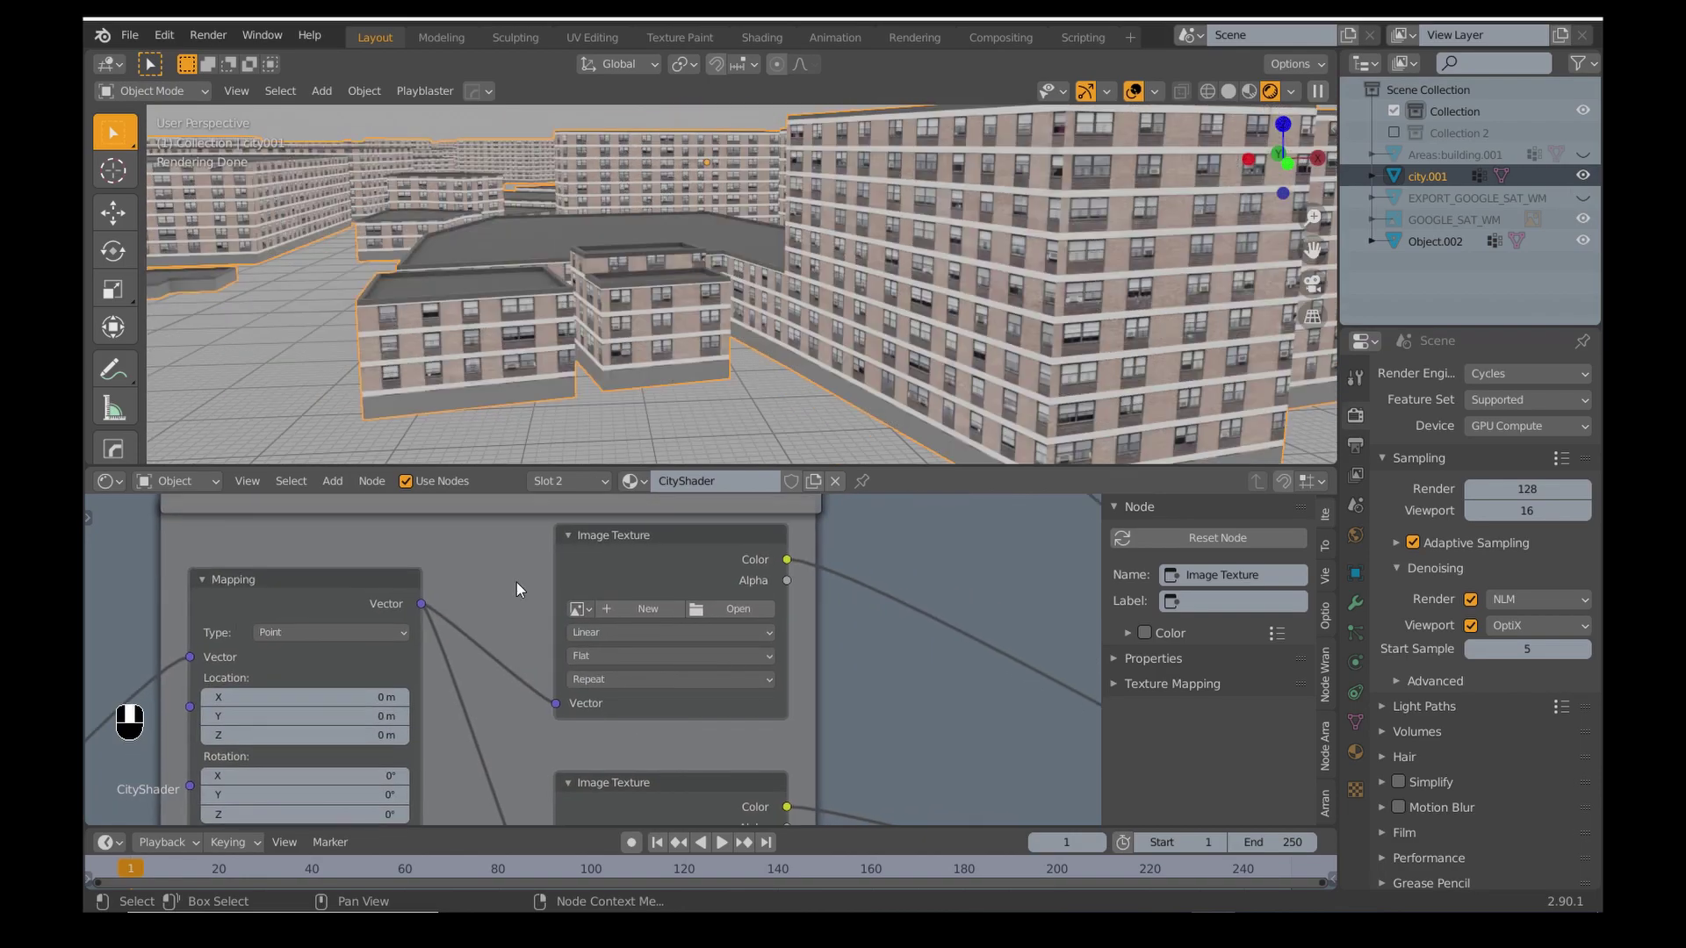
# Load highrise_8.jpg from the Highrise folder into the first Image Texture node of the second frame.
pyautogui.click(516, 583)
pyautogui.doubleClick(523, 273)
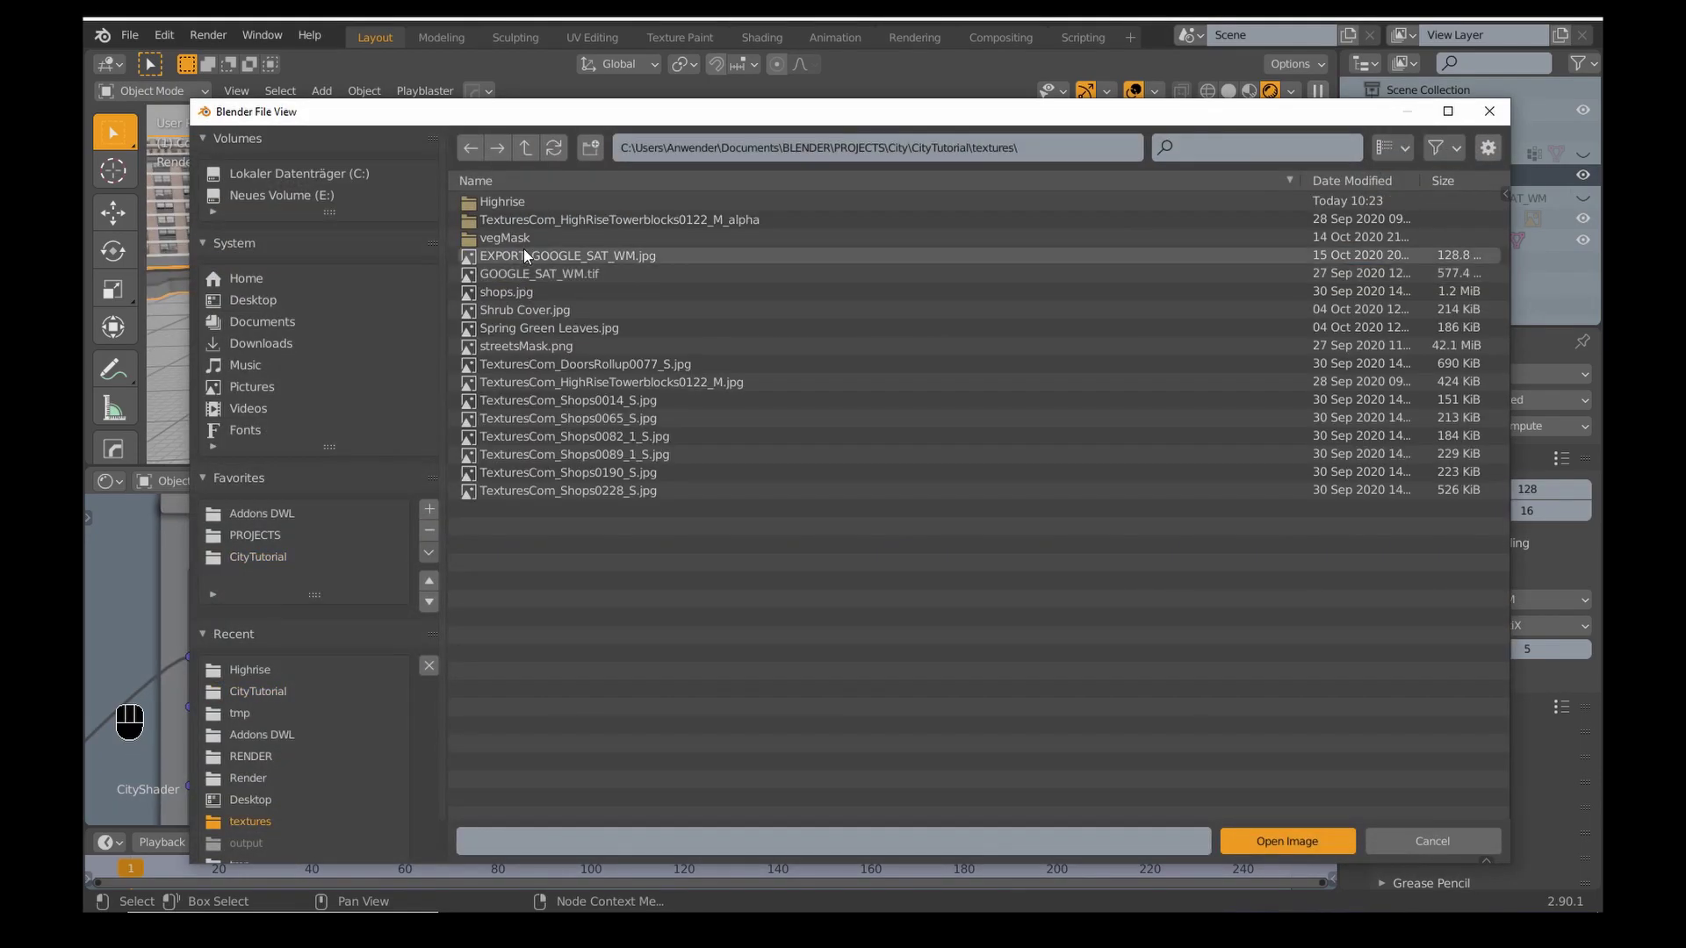
pyautogui.doubleClick(506, 201)
pyautogui.click(518, 237)
pyautogui.click(1288, 841)
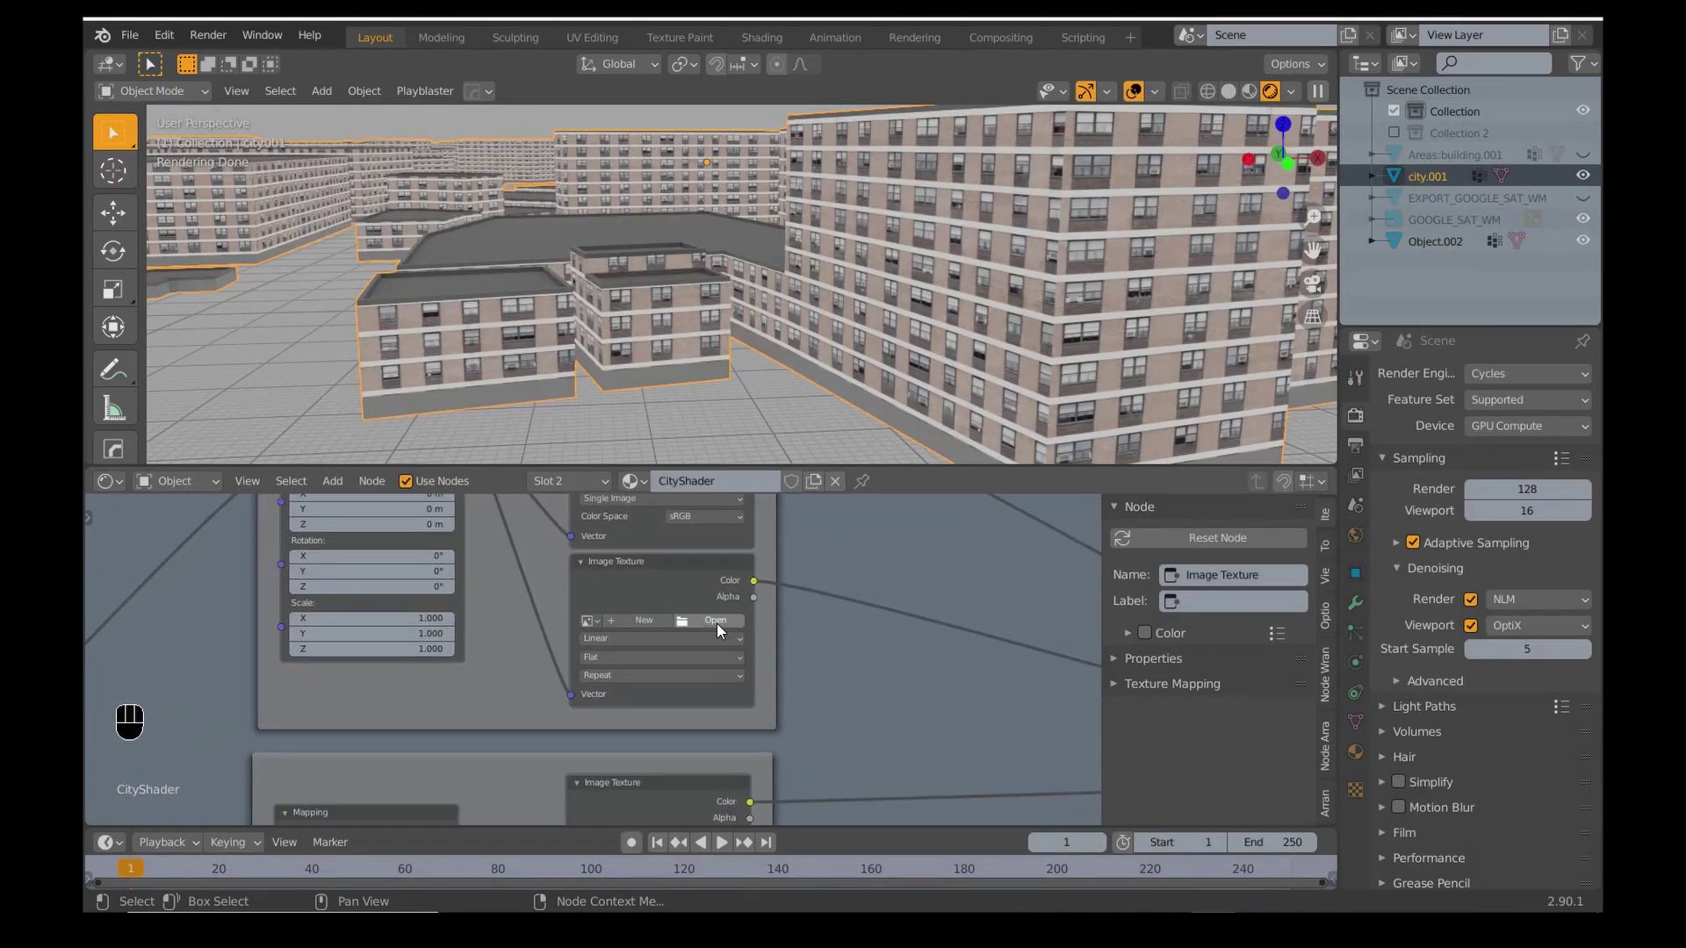
# Load windowsMask8.png from the Highrise folder into the second Image Texture node of the second frame.
pyautogui.click(717, 624)
pyautogui.doubleClick(508, 274)
pyautogui.doubleClick(506, 201)
pyautogui.click(527, 327)
pyautogui.click(1287, 841)
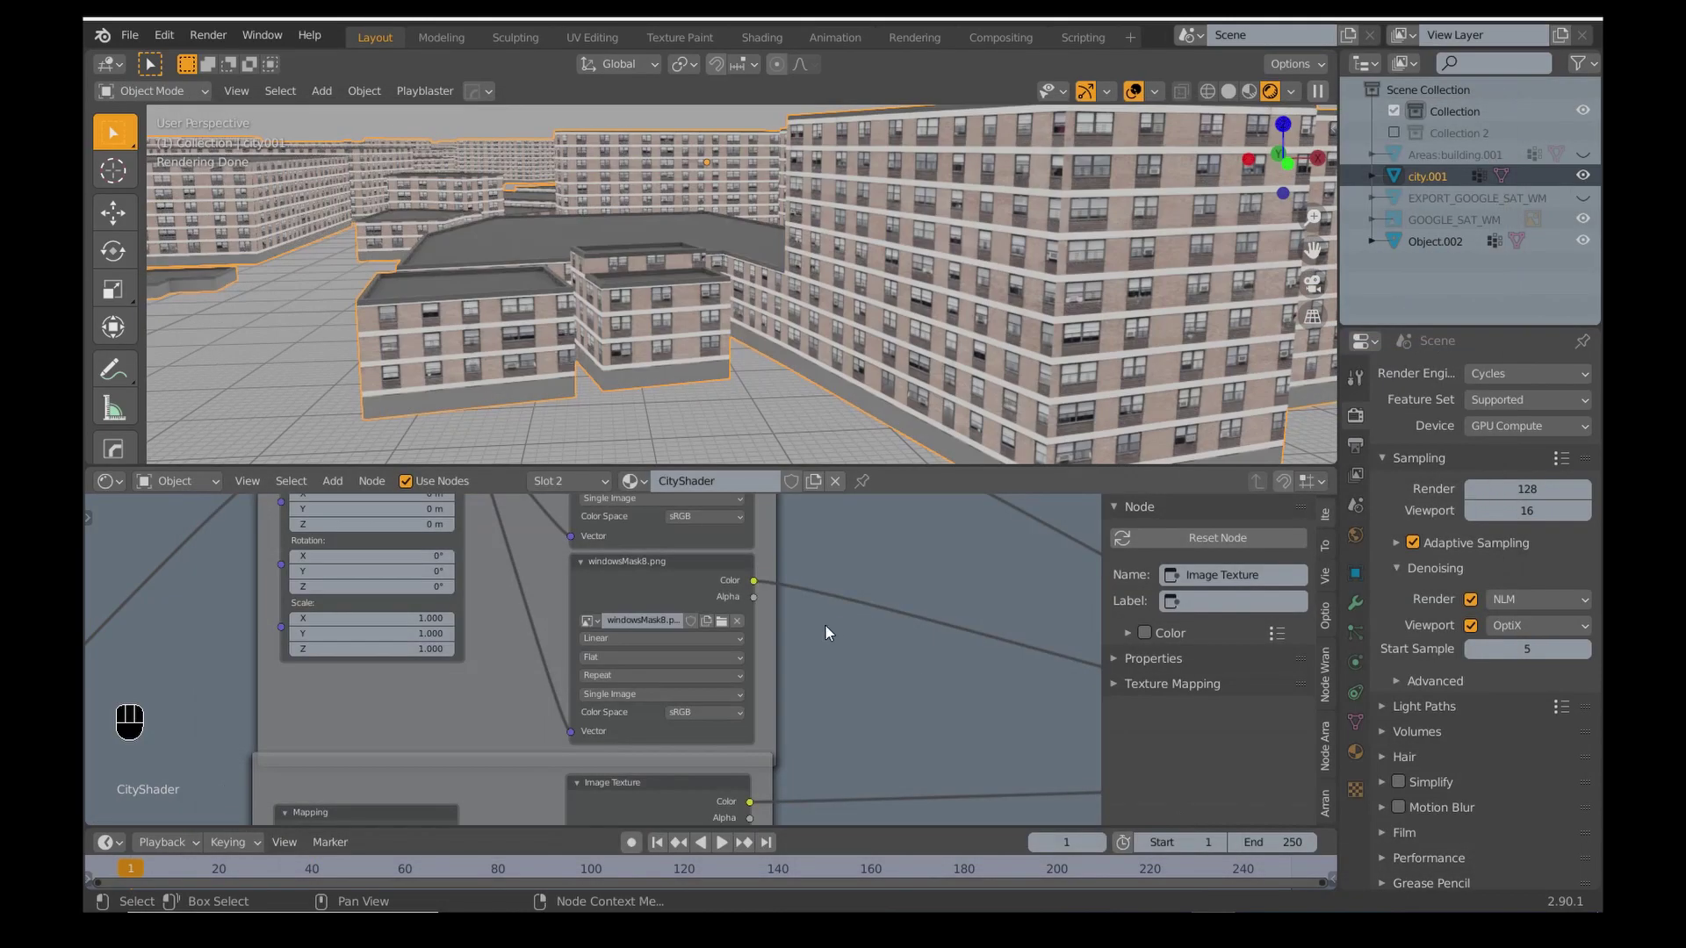
# Preview the highrise_8.jpg texture and set the second frame's Mapping scale to 100 on X, Y and Z.
pyautogui.moveTo(671, 577); pyautogui.dragTo(772, 451, button='middle')
pyautogui.moveTo(483, 662); pyautogui.dragTo(483, 692)
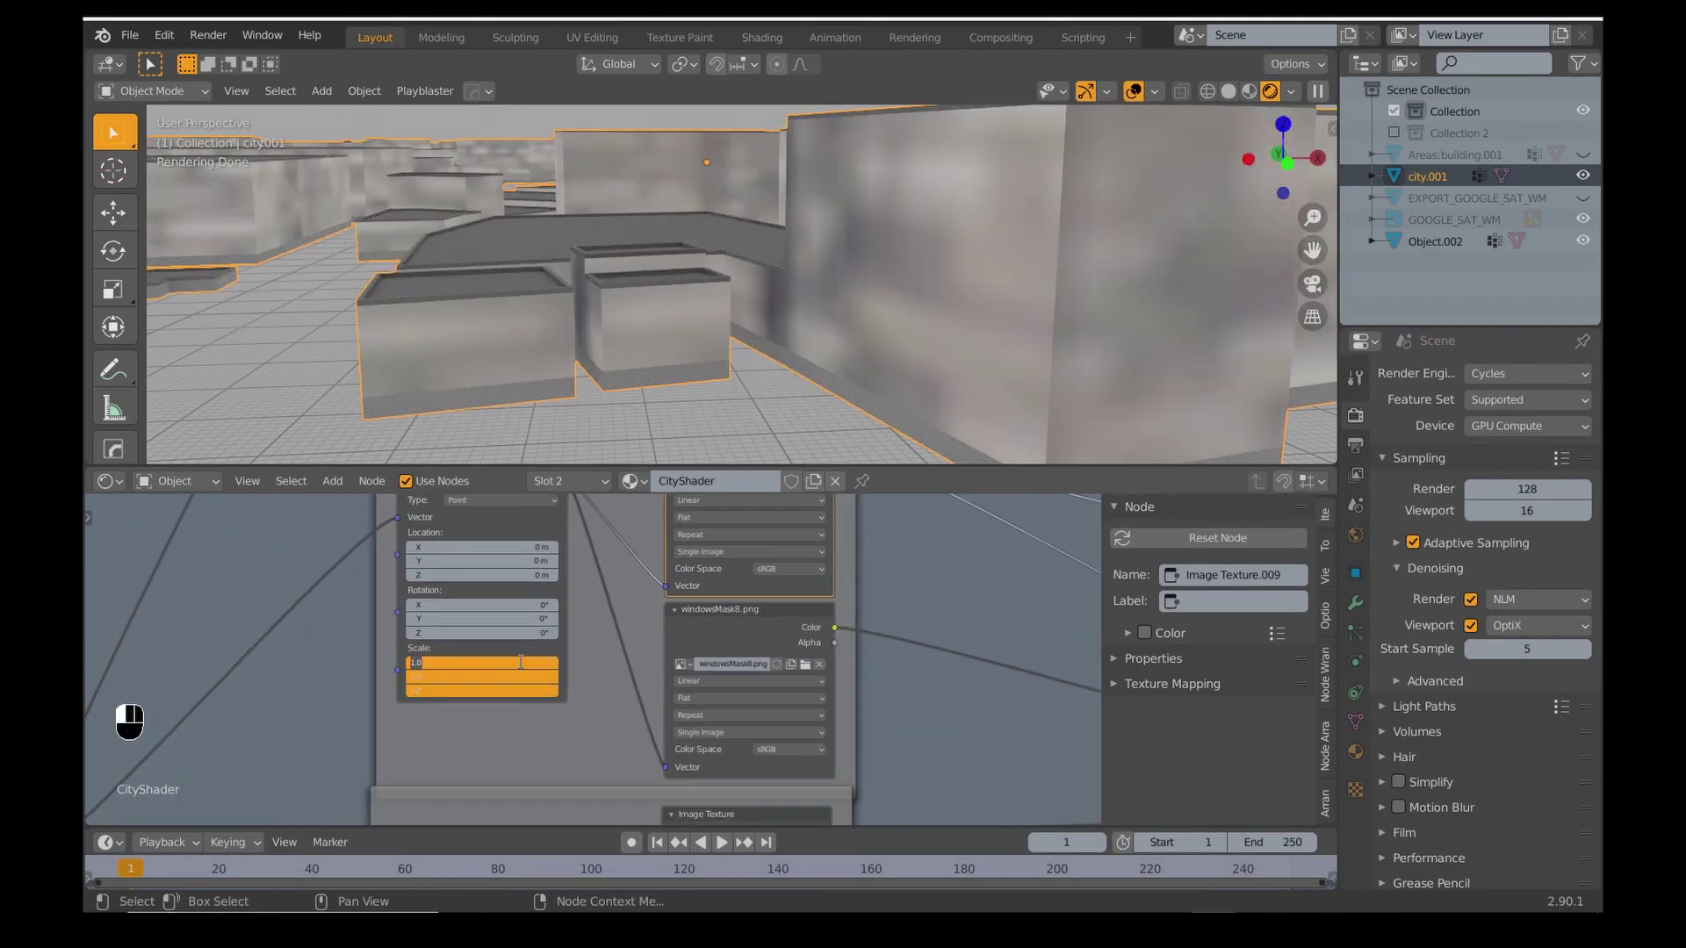
pyautogui.write('100')
pyautogui.press('Return')
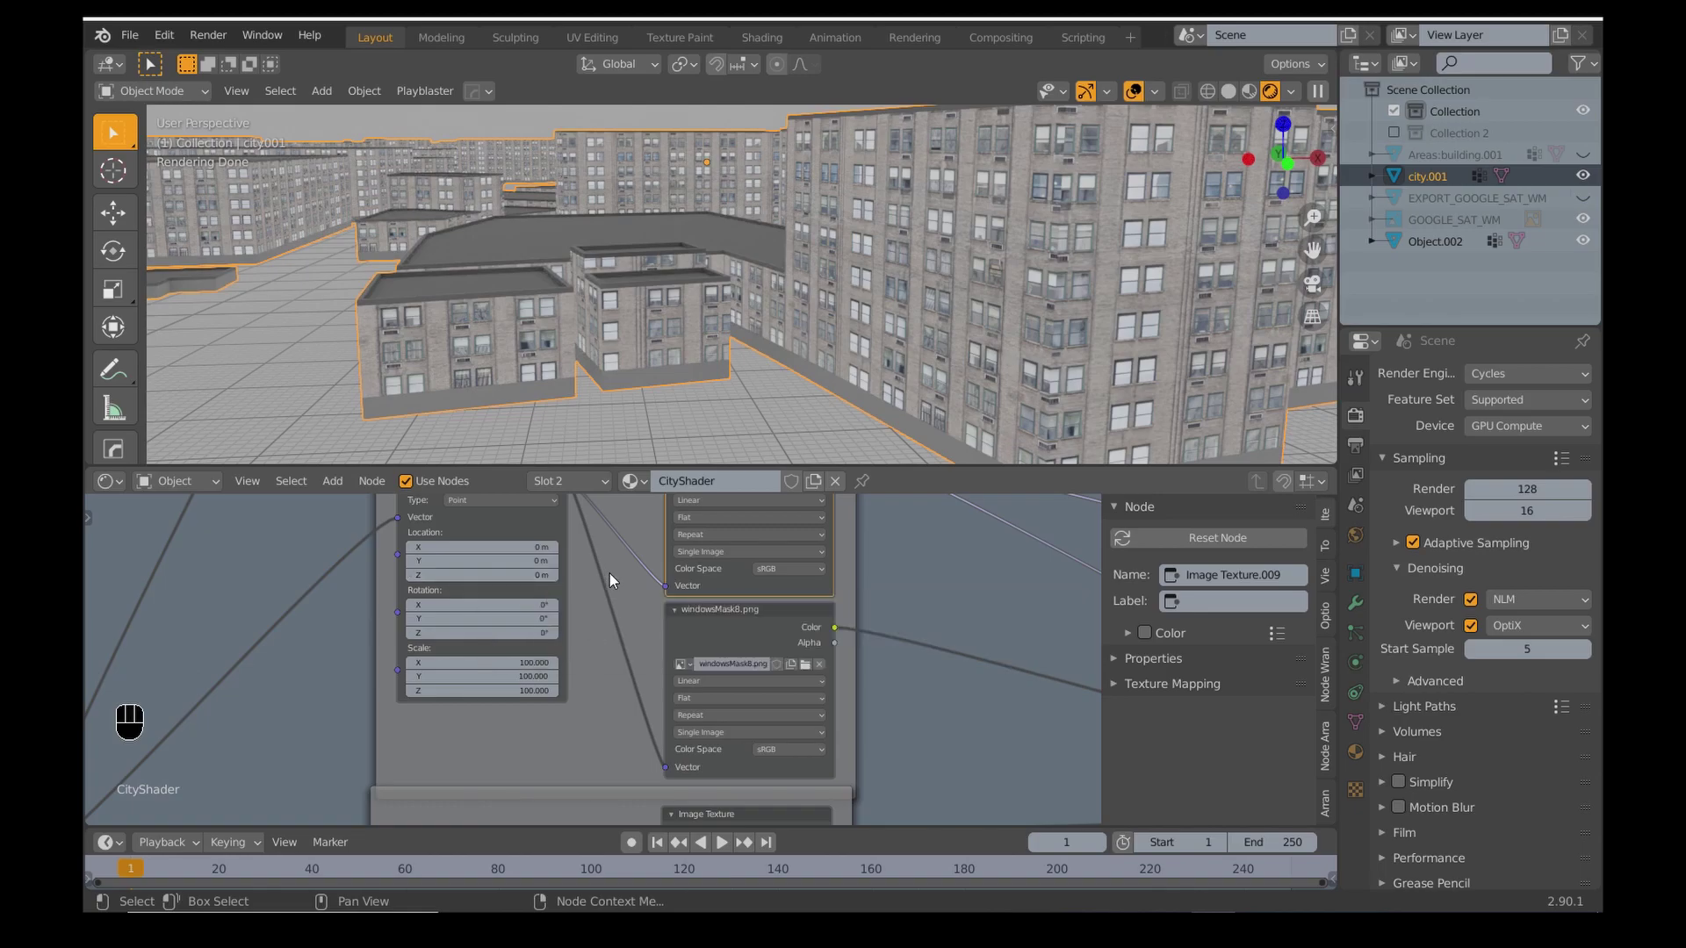
# Preview the highrise_7.jpg and highrise_8.jpg textures in turn to compare their window sizes on the building walls.
pyautogui.scroll(-1, 609, 573)
pyautogui.moveTo(609, 573); pyautogui.dragTo(583, 666, button='middle')
pyautogui.scroll(-2, 584, 666)
pyautogui.keyDown('ctrl'); pyautogui.keyDown('shift'); pyautogui.click(634, 511); pyautogui.keyUp('shift'); pyautogui.keyUp('ctrl')
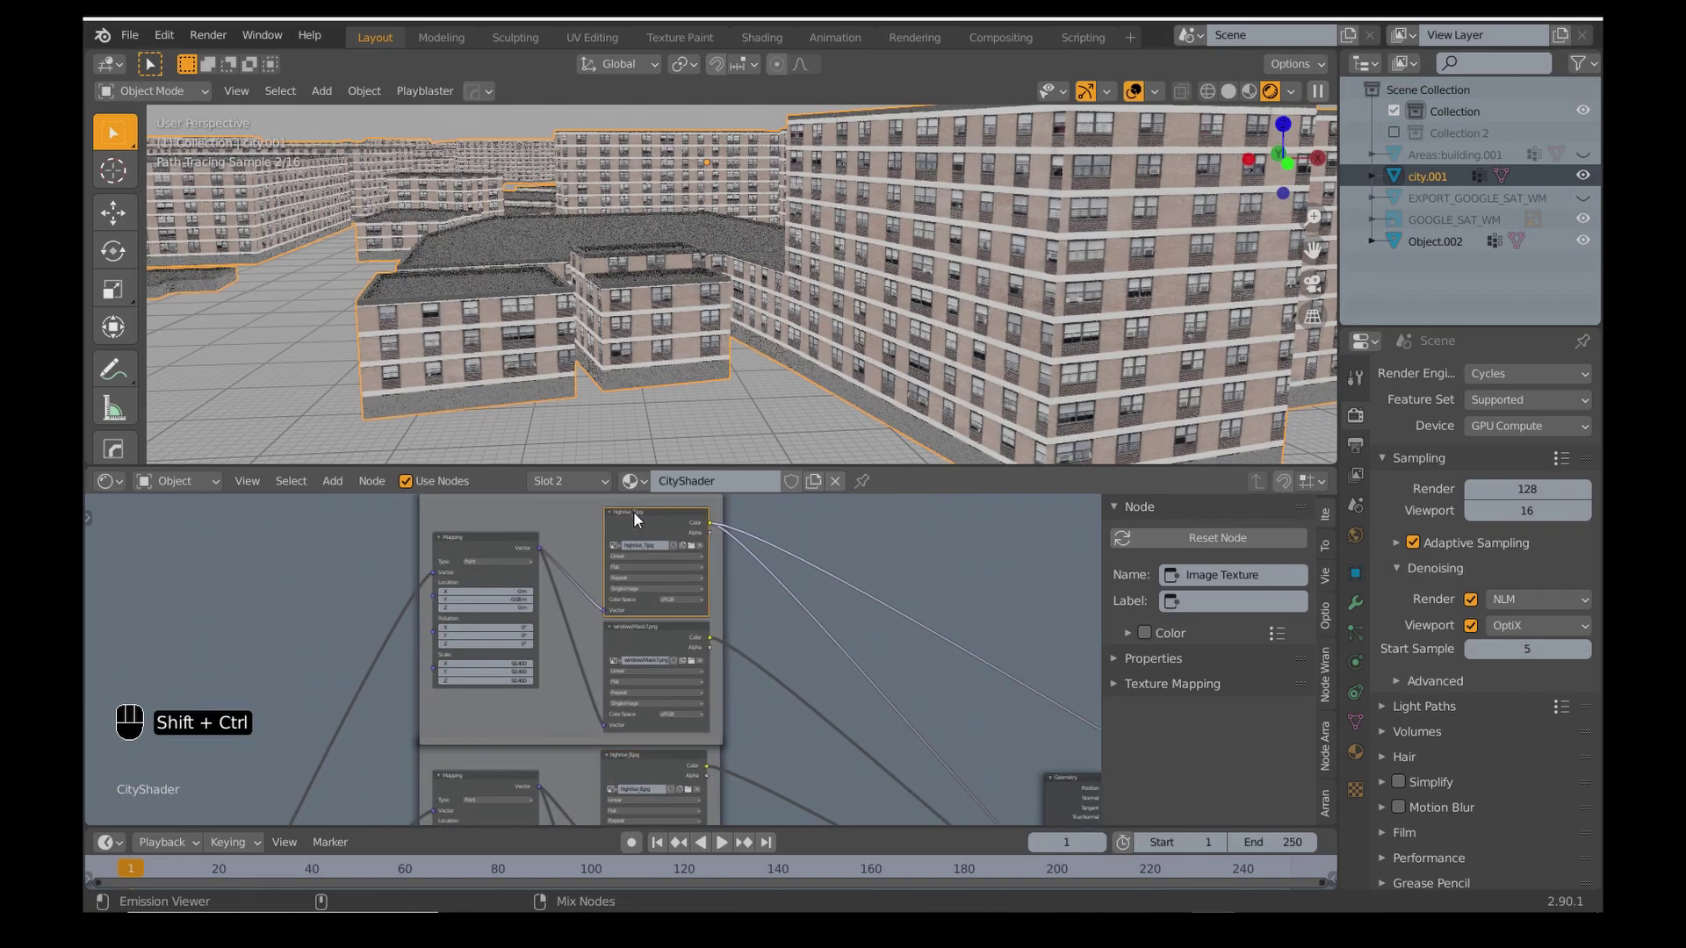
pyautogui.keyDown('ctrl'); pyautogui.keyDown('shift'); pyautogui.click(635, 758); pyautogui.keyUp('shift'); pyautogui.keyUp('ctrl')
pyautogui.moveTo(546, 720); pyautogui.dragTo(621, 668, button='middle')
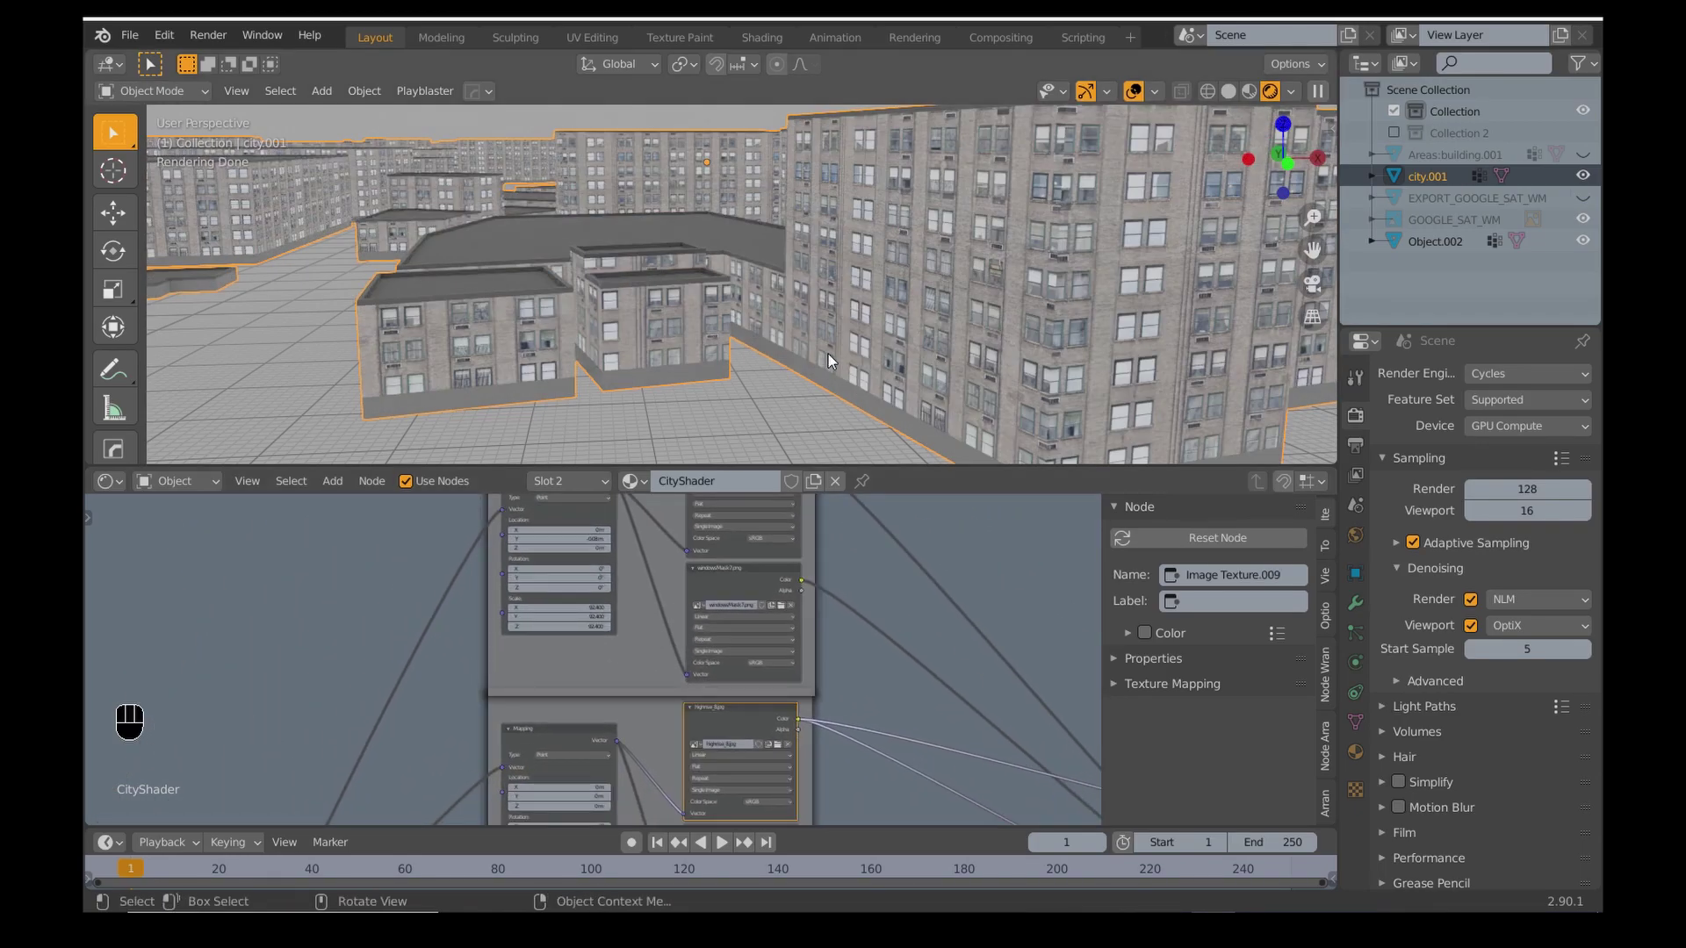
# Preview the Principled BSDF again and set n to 2 on the Switch8N.002 node.
pyautogui.scroll(-1, 924, 617)
pyautogui.moveTo(926, 617); pyautogui.dragTo(715, 547, button='middle')
pyautogui.scroll(1, 715, 546)
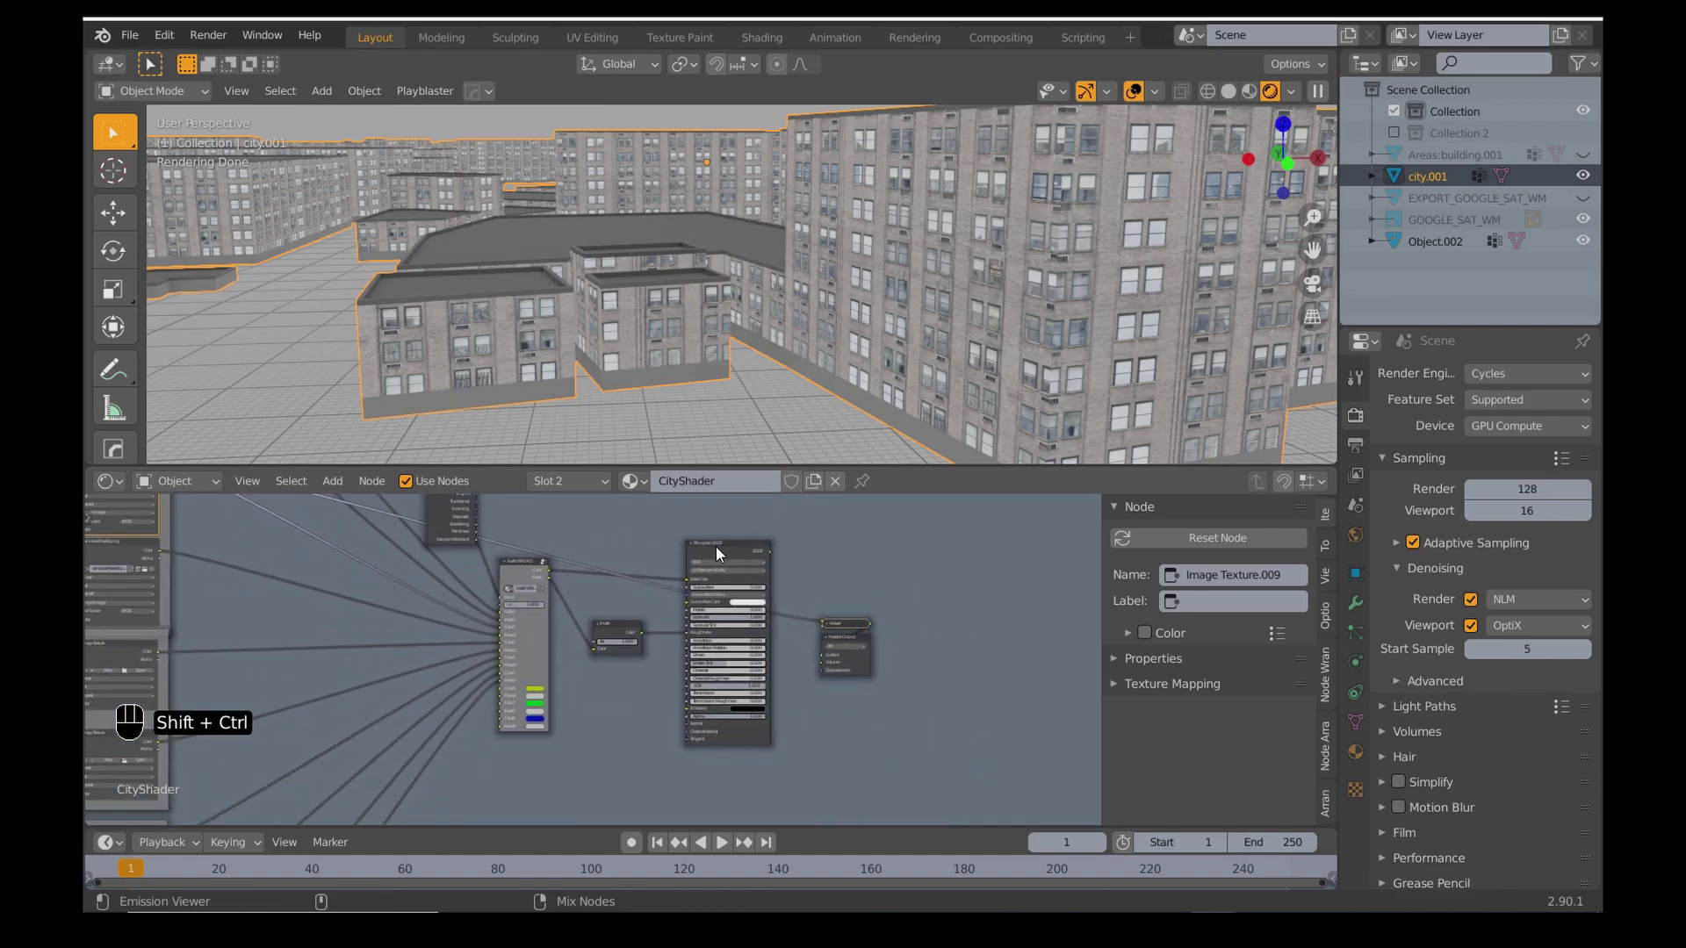
pyautogui.keyDown('ctrl'); pyautogui.keyDown('shift'); pyautogui.click(715, 546); pyautogui.keyUp('shift'); pyautogui.keyUp('ctrl')
pyautogui.scroll(2, 715, 546)
pyautogui.moveTo(613, 610); pyautogui.dragTo(799, 614, button='middle')
pyautogui.scroll(1, 800, 615)
pyautogui.click(806, 598)
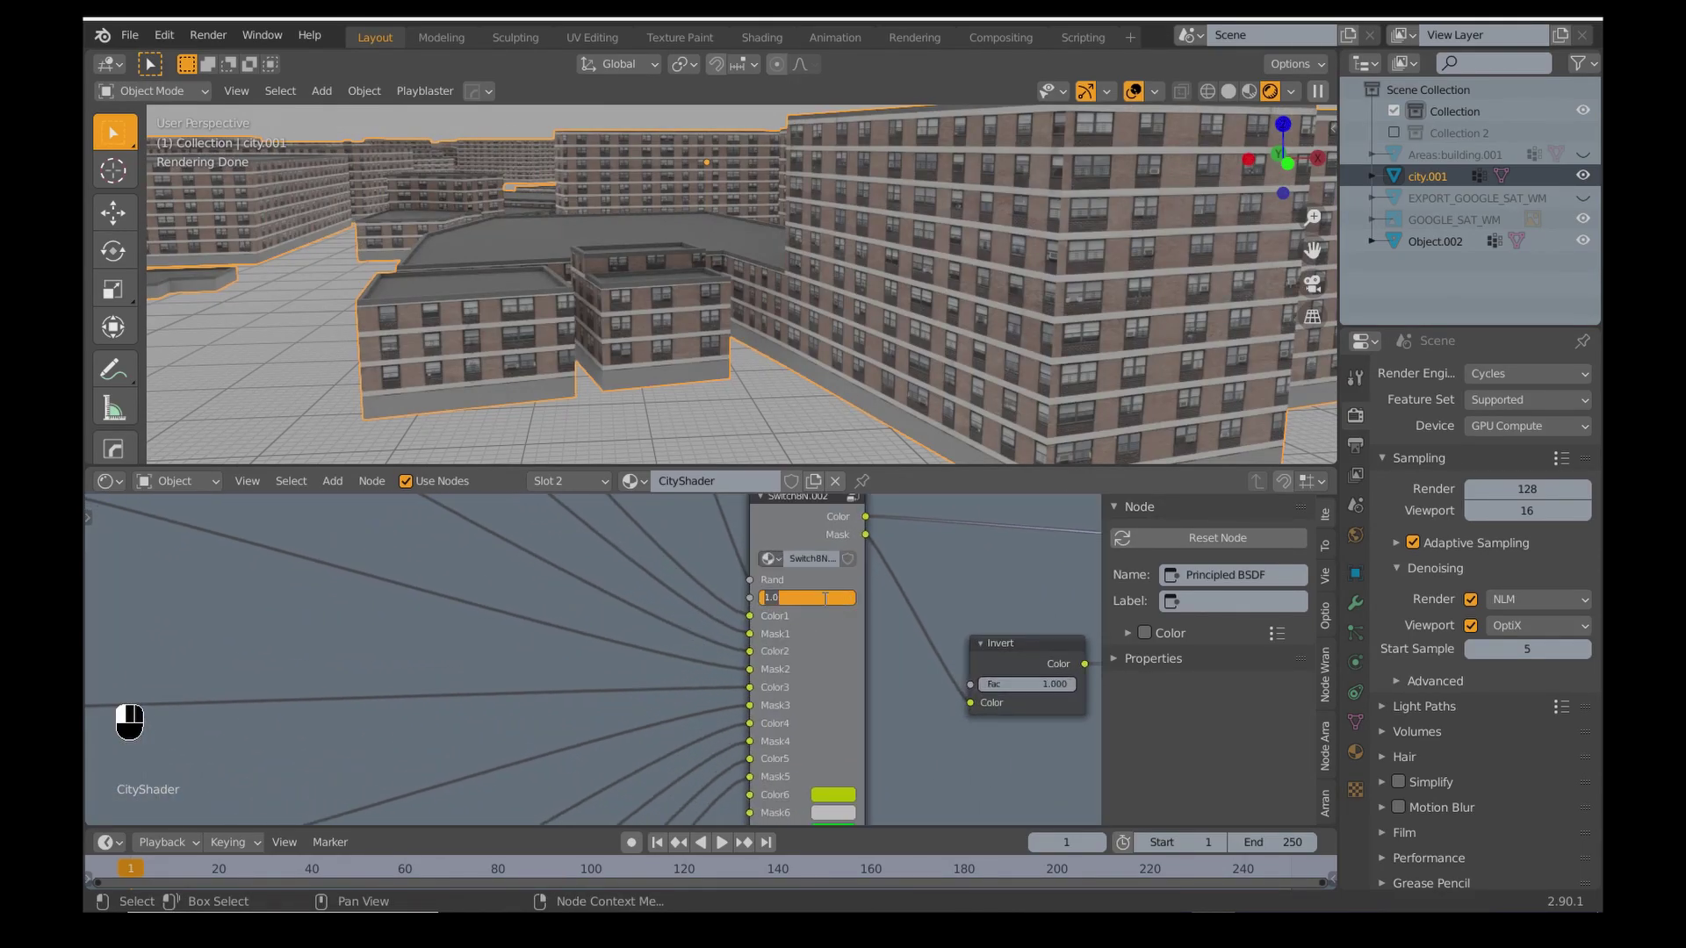
pyautogui.press('Return')
pyautogui.moveTo(527, 316); pyautogui.dragTo(688, 409, button='middle')
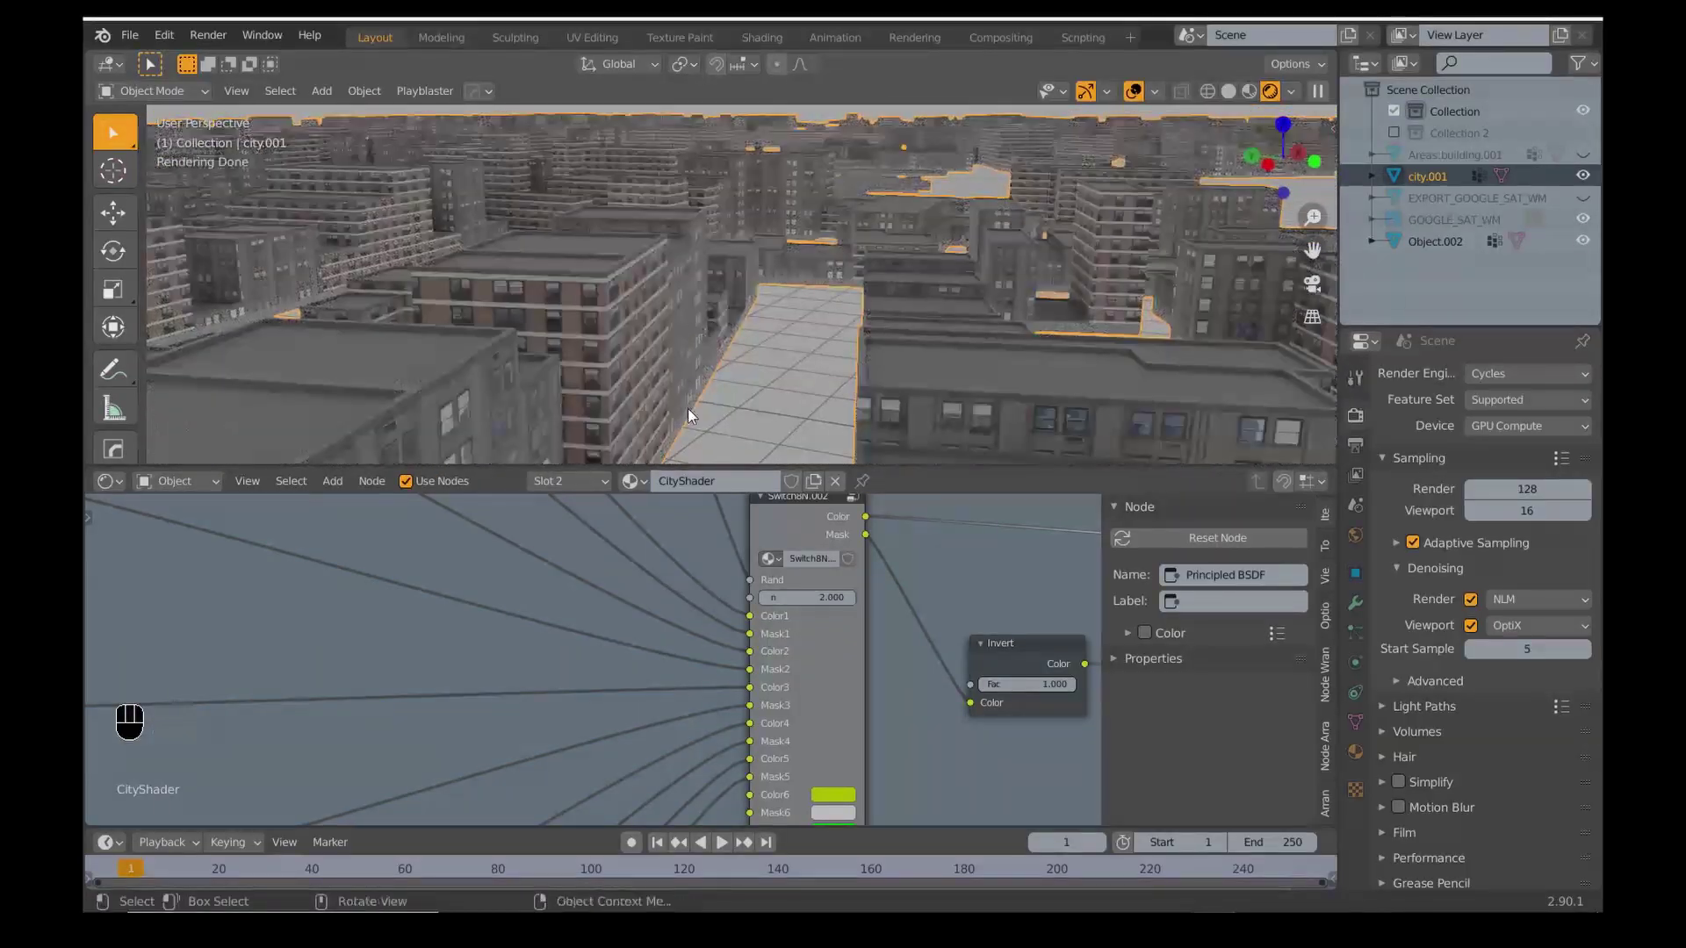
# Load highrise_10.jpg from the Highrise folder into the first Image Texture node of the third frame.
pyautogui.scroll(-2, 650, 695)
pyautogui.scroll(3, 771, 605)
pyautogui.scroll(-2, 771, 604)
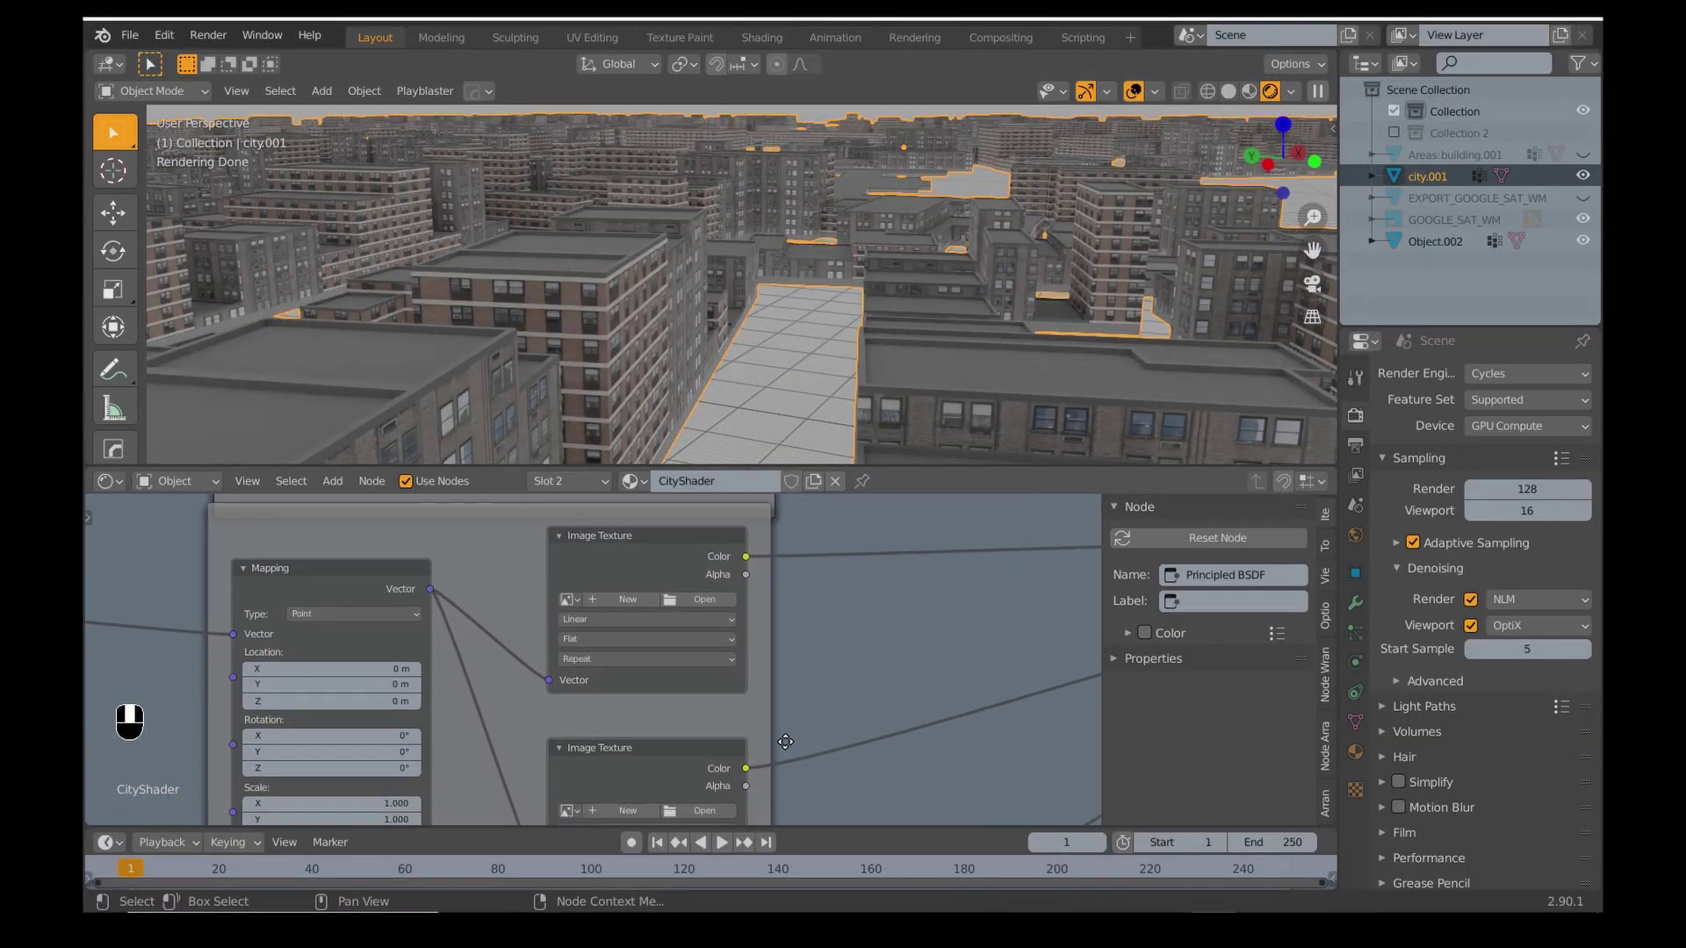
pyautogui.click(681, 606)
pyautogui.doubleClick(503, 273)
pyautogui.doubleClick(497, 204)
pyautogui.click(609, 257)
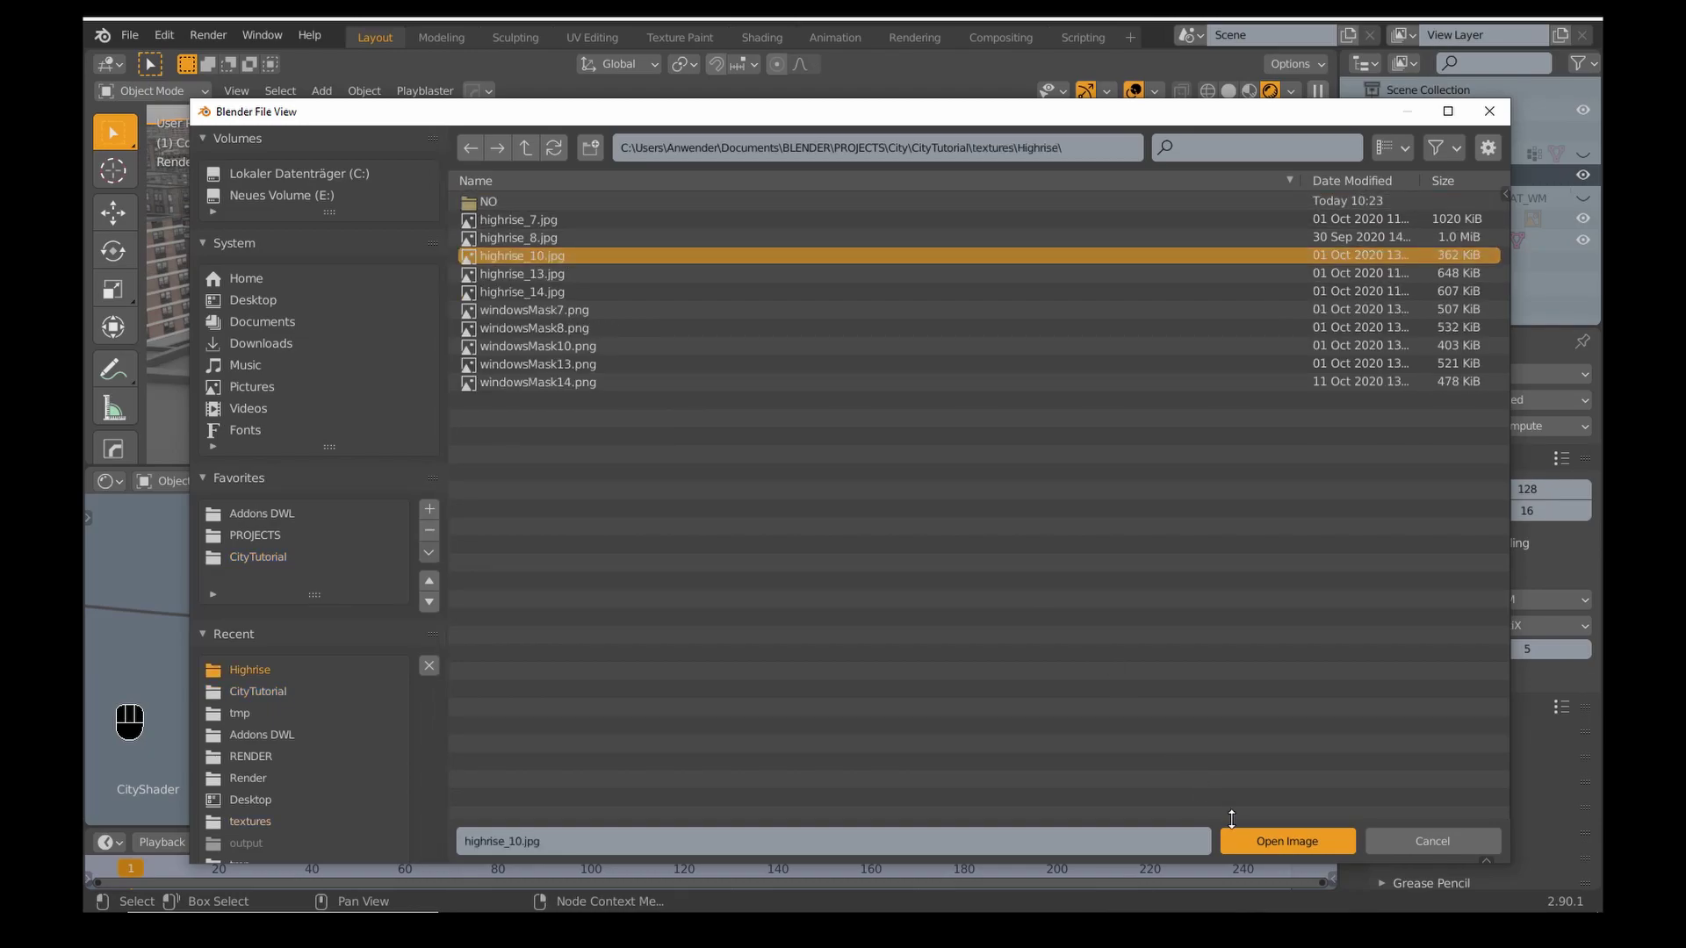
pyautogui.click(1240, 840)
# Load windowsMask10.png from the Highrise folder into the second Image Texture node of the third frame.
pyautogui.click(690, 661)
pyautogui.doubleClick(497, 270)
pyautogui.doubleClick(499, 200)
pyautogui.click(615, 351)
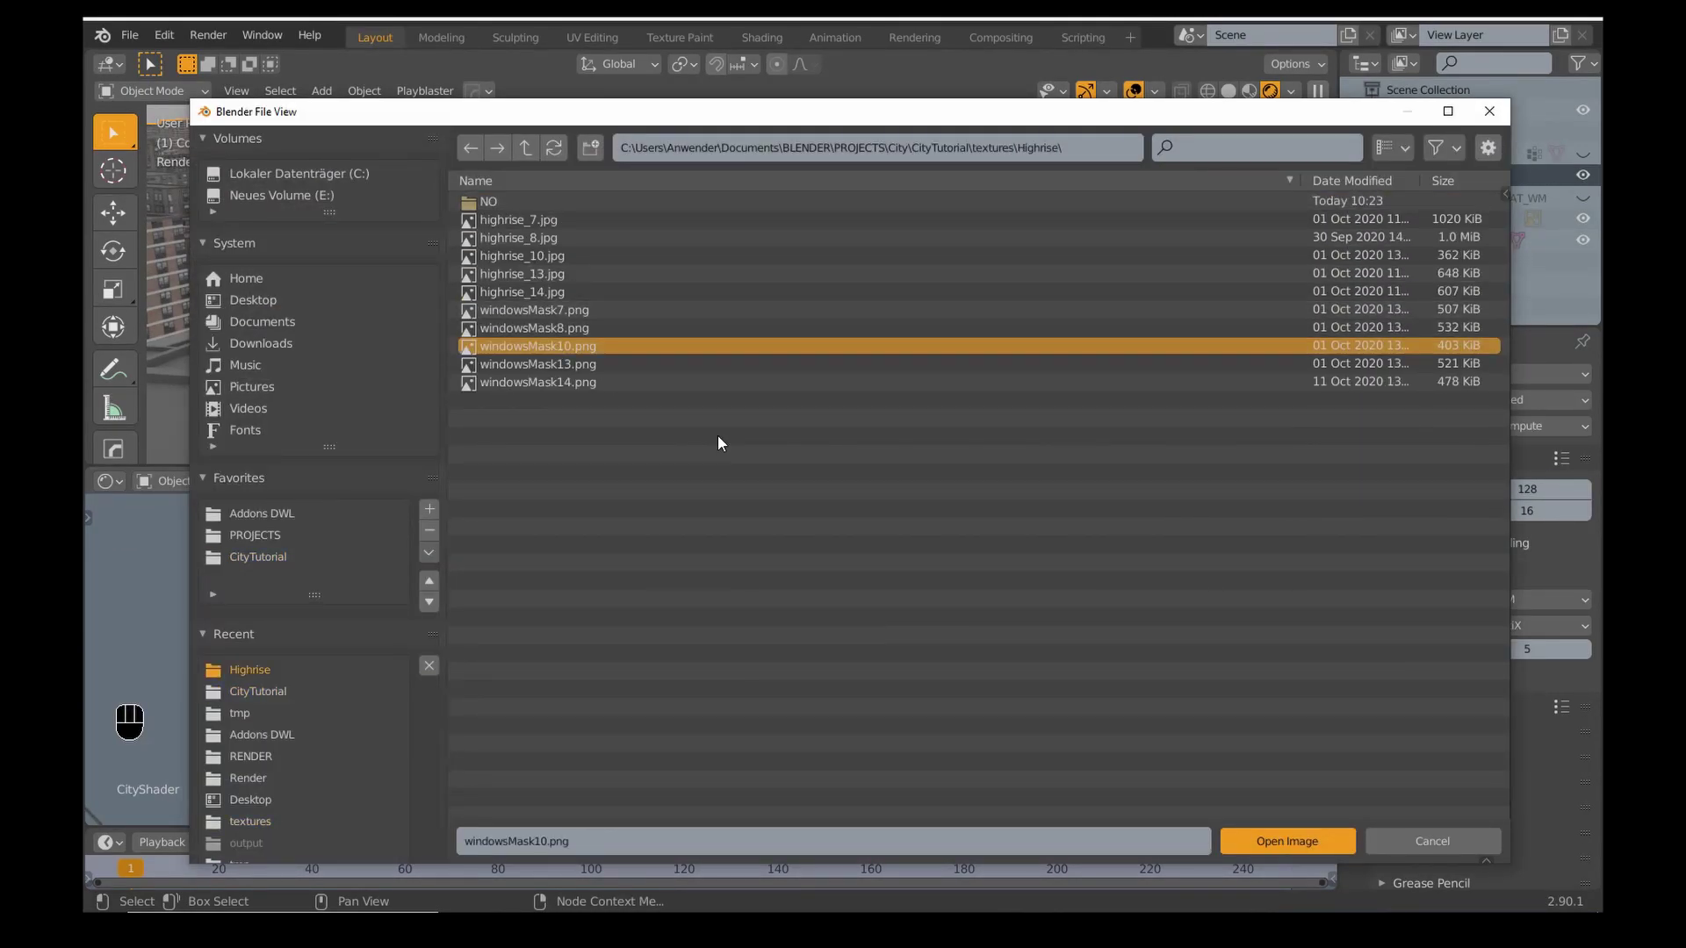
pyautogui.click(1282, 841)
# Preview the highrise_10.jpg texture and set the third frame's Mapping scale to 100 on X, Y and Z.
pyautogui.scroll(-2, 800, 599)
pyautogui.keyDown('ctrl'); pyautogui.hscroll(-3, 745, 588); pyautogui.keyUp('ctrl')
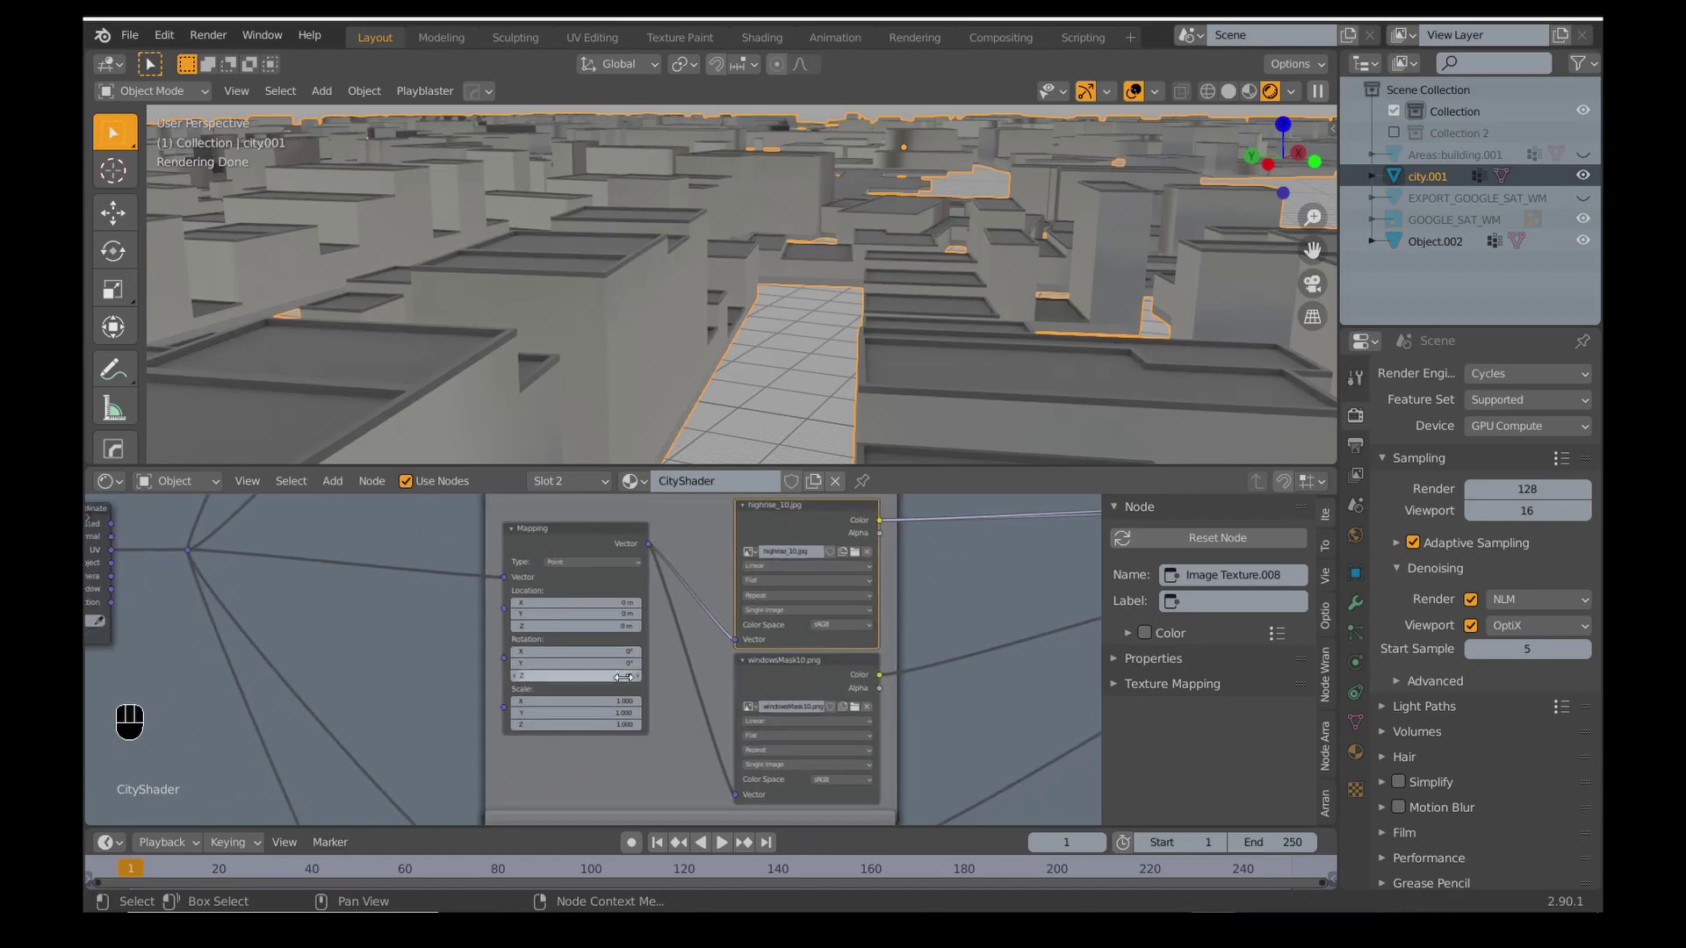
pyautogui.moveTo(609, 725); pyautogui.dragTo(609, 700)
pyautogui.write('100')
pyautogui.press('Return')
pyautogui.press('KP_0')
pyautogui.press('KP_0')
# Shift the third frame's Mapping location to -0.07 m on Y to align the facade with the buildings' edges.
pyautogui.keyDown('shift'); pyautogui.moveTo(703, 351); pyautogui.dragTo(829, 315, button='middle'); pyautogui.keyUp('shift')
pyautogui.scroll(4, 679, 620)
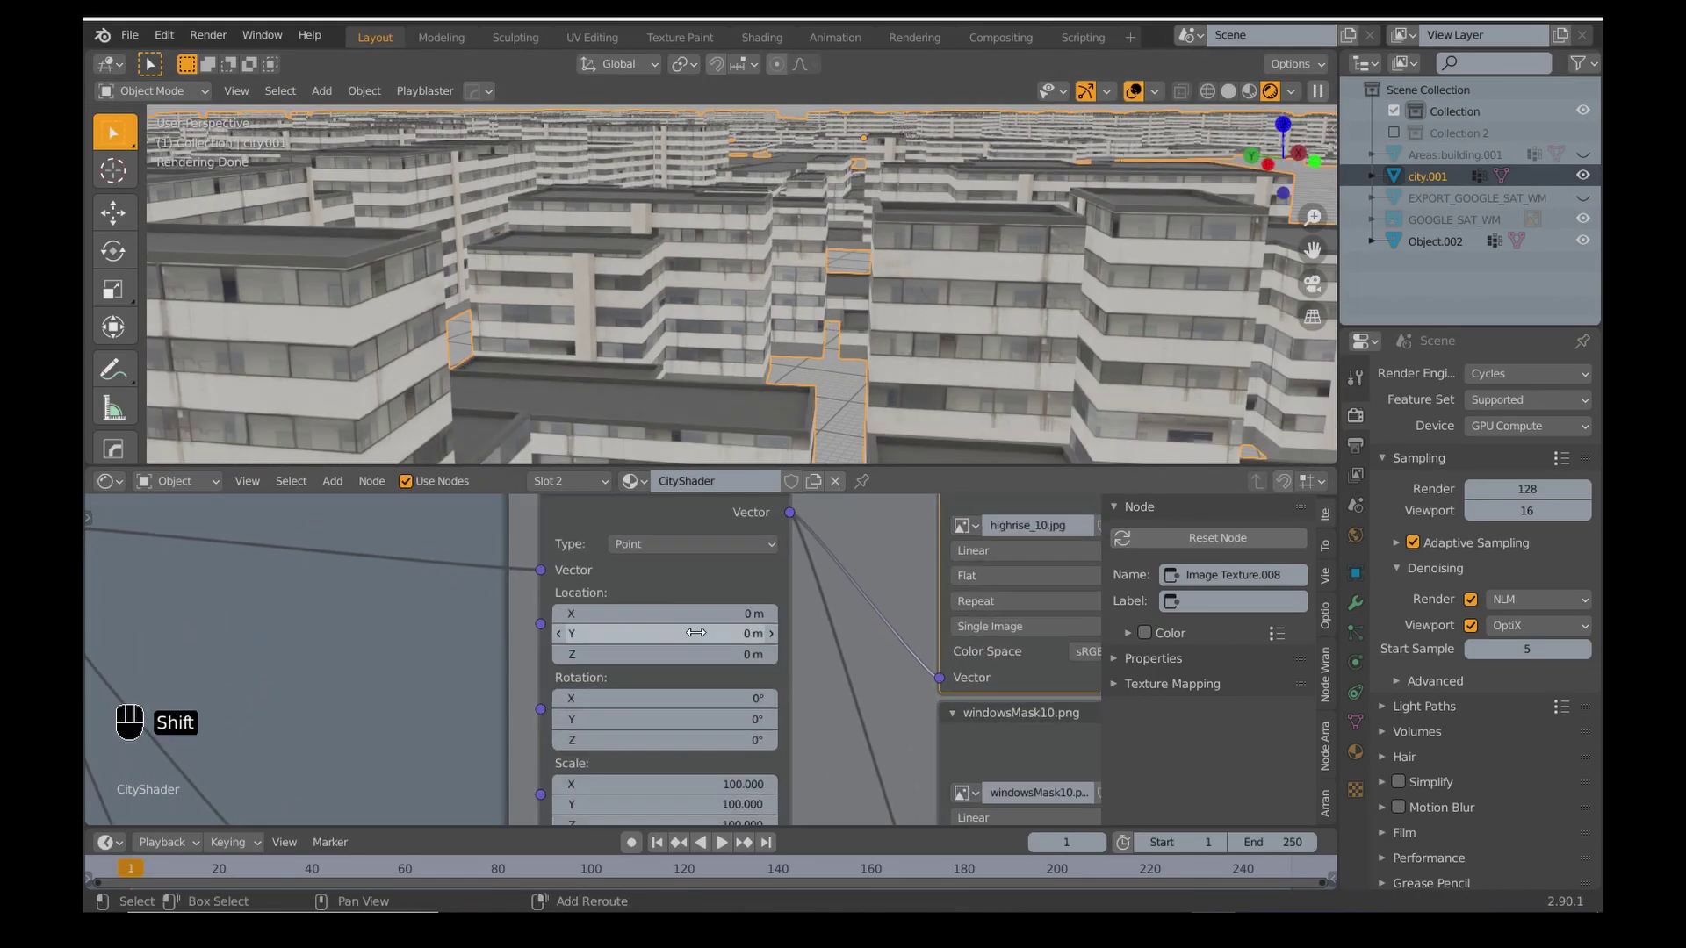
pyautogui.keyDown('shift'); pyautogui.moveTo(665, 633); pyautogui.dragTo(650, 634); pyautogui.keyUp('shift')
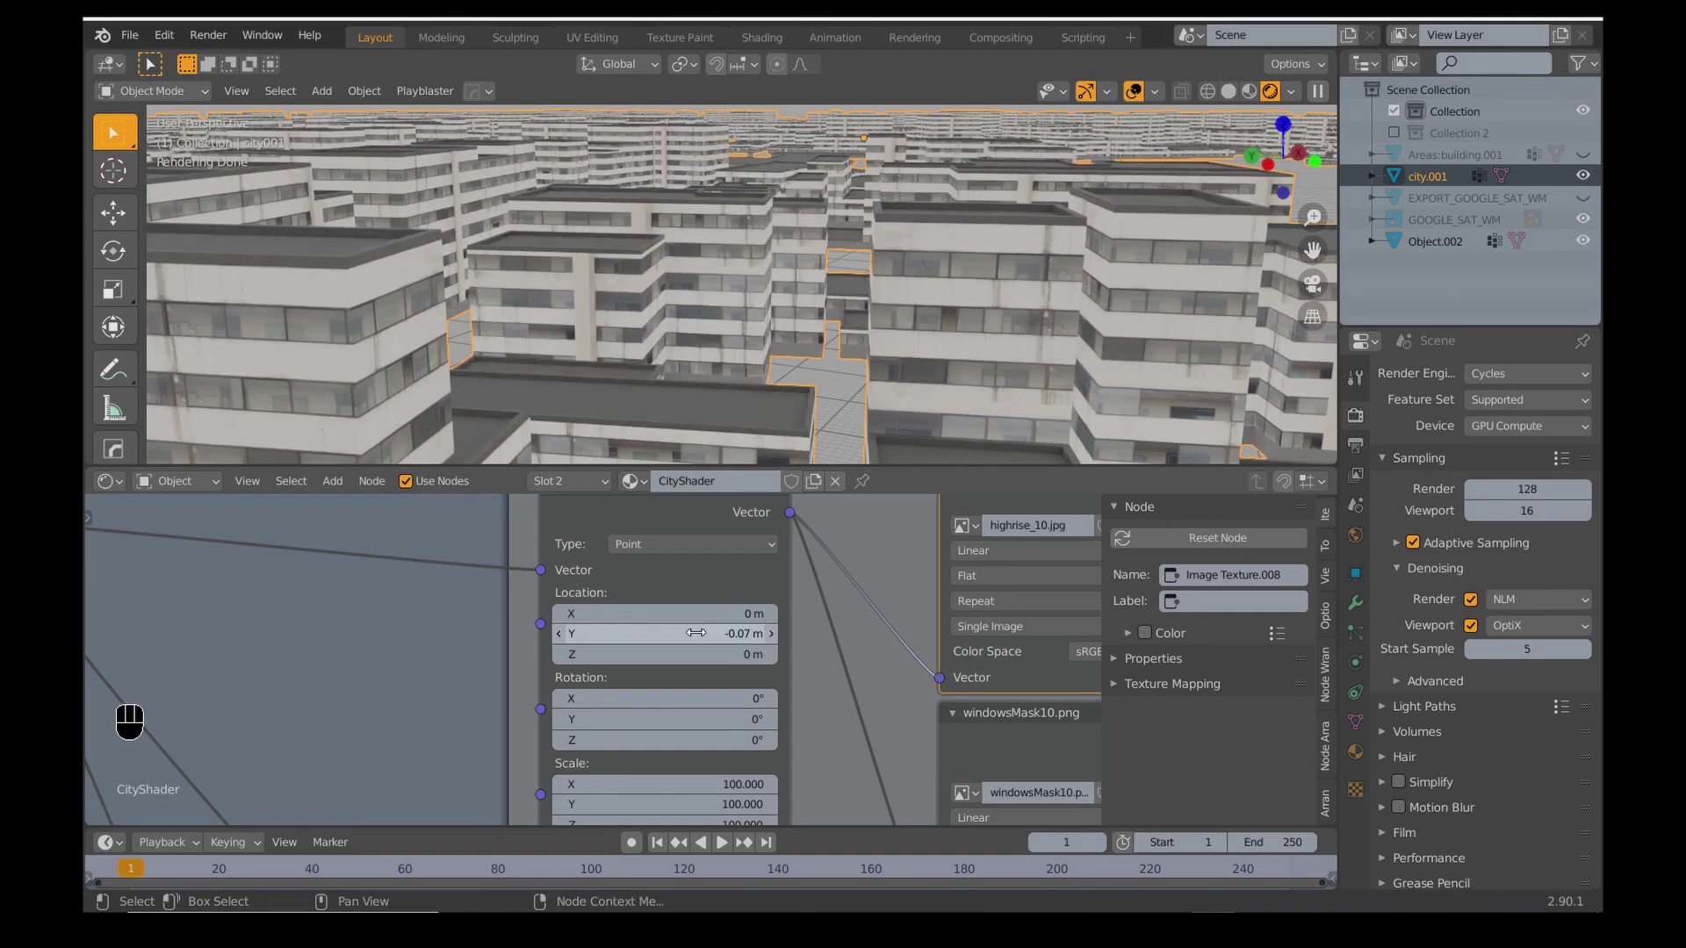
# Return the preview to the Principled BSDF and set n to 3 on the Switch8N.002 node.
pyautogui.scroll(-4, 879, 633)
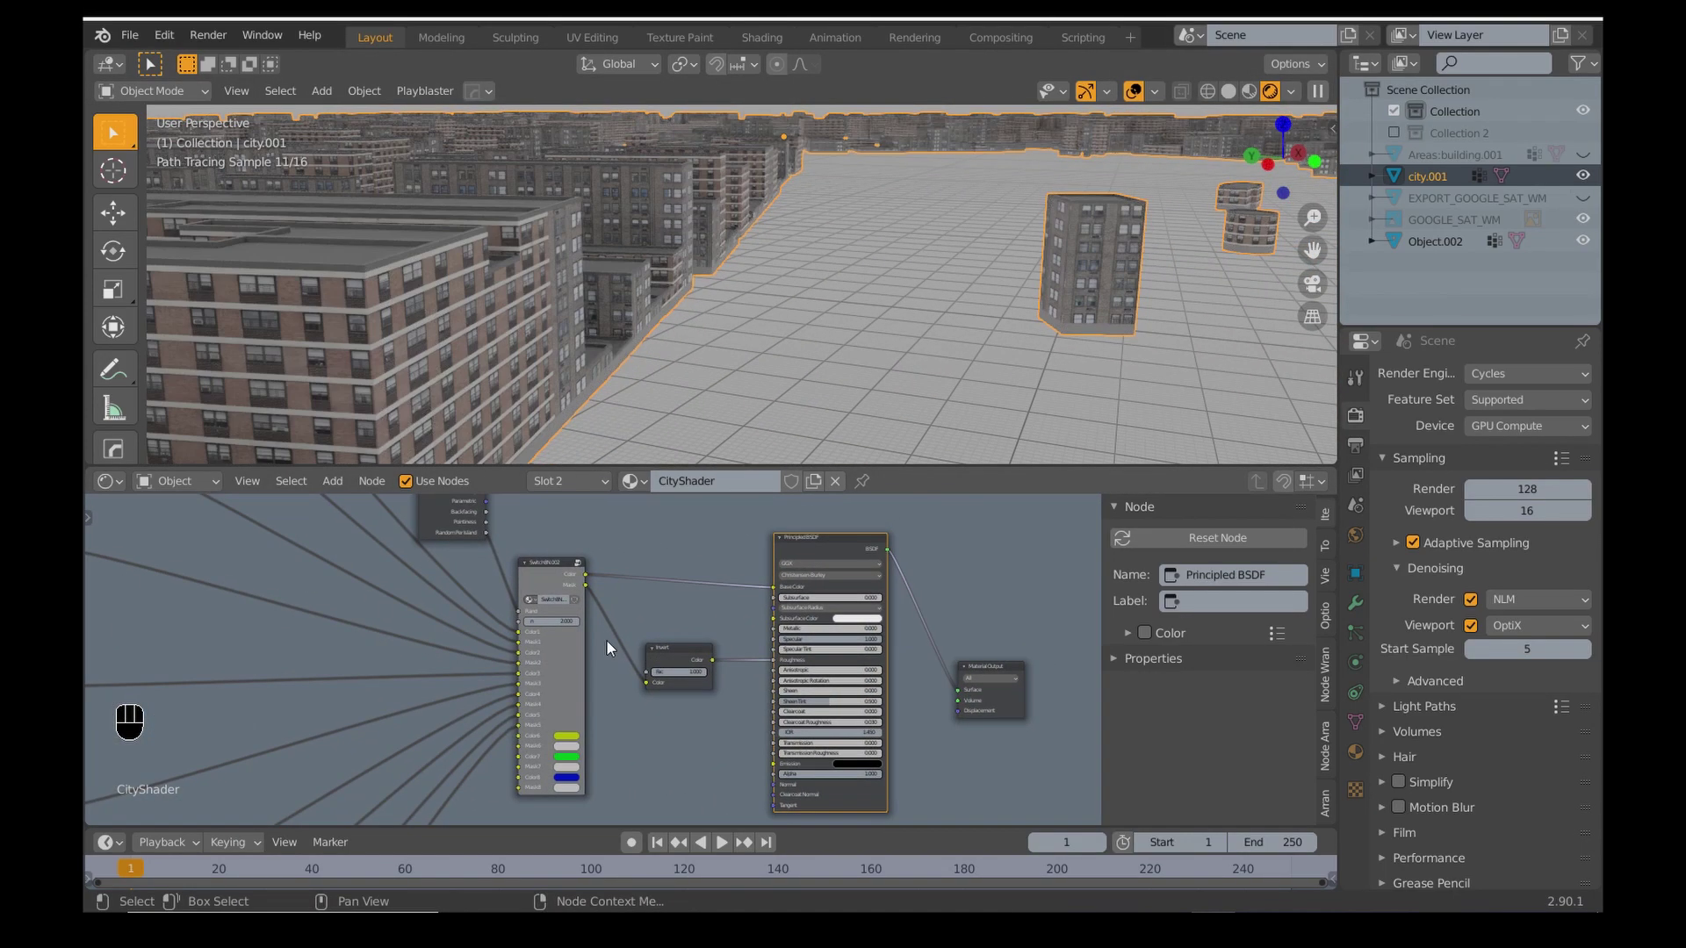
pyautogui.scroll(4, 856, 587)
pyautogui.moveTo(856, 586); pyautogui.dragTo(869, 587)
# Examine the mixed facades across the city in a maximized viewport, from a distance and up close, then restore the layout.
pyautogui.hotkey('ctrl', 'space')
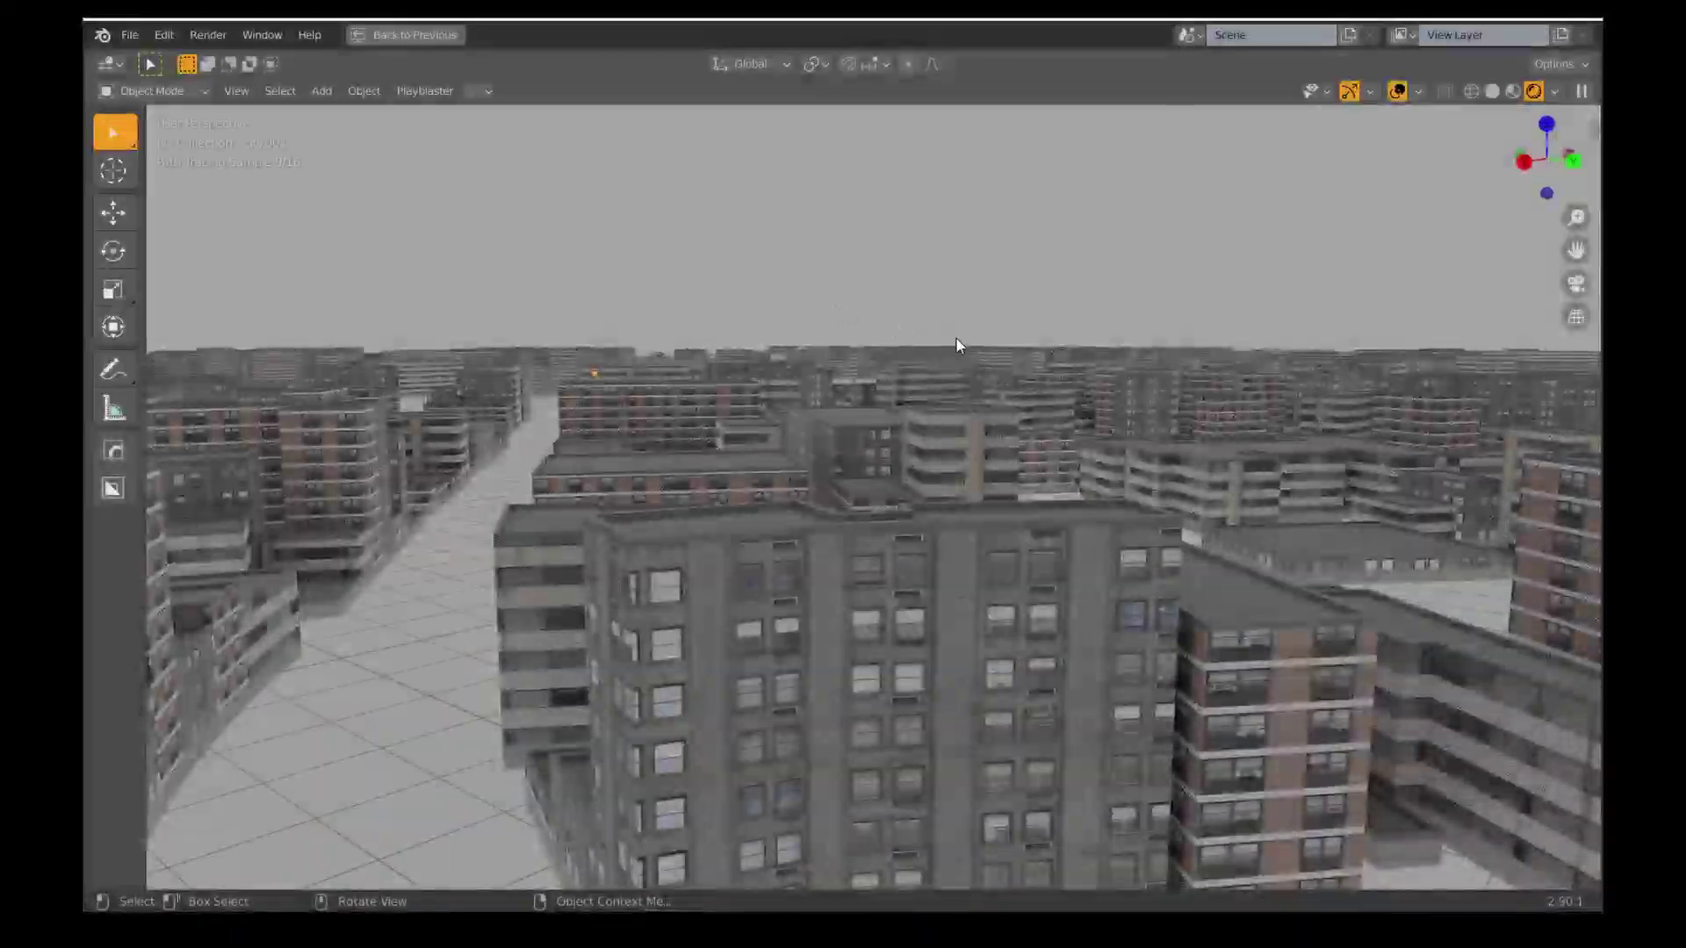
pyautogui.scroll(-5, 977, 344)
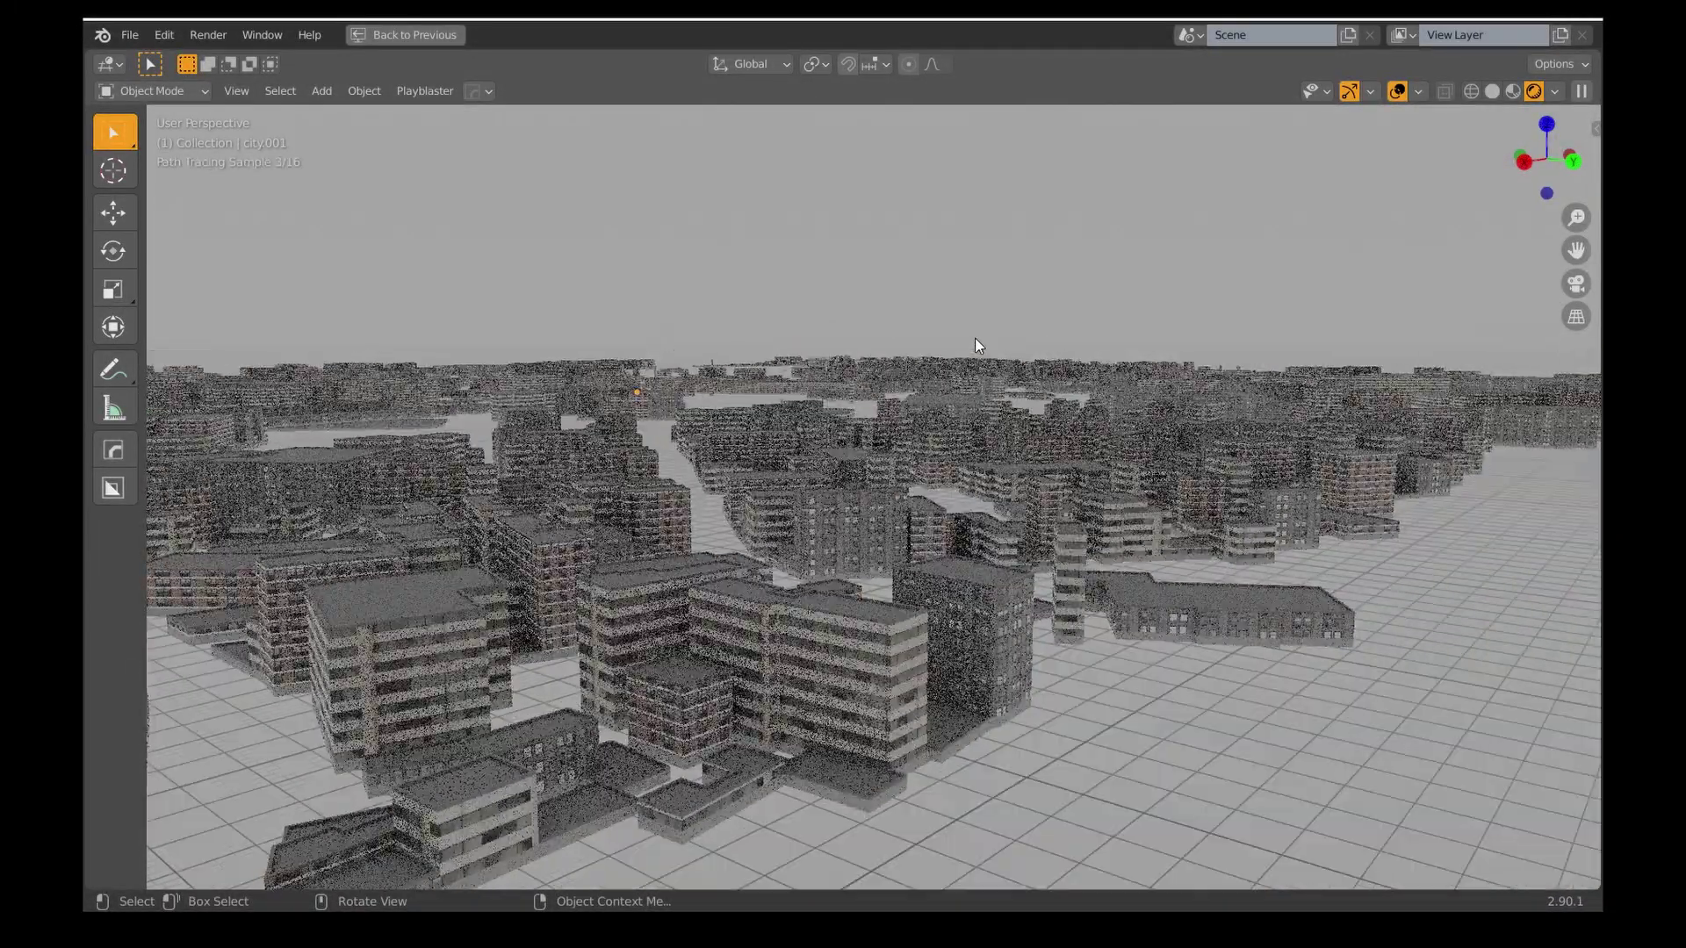
pyautogui.scroll(-4, 1021, 351)
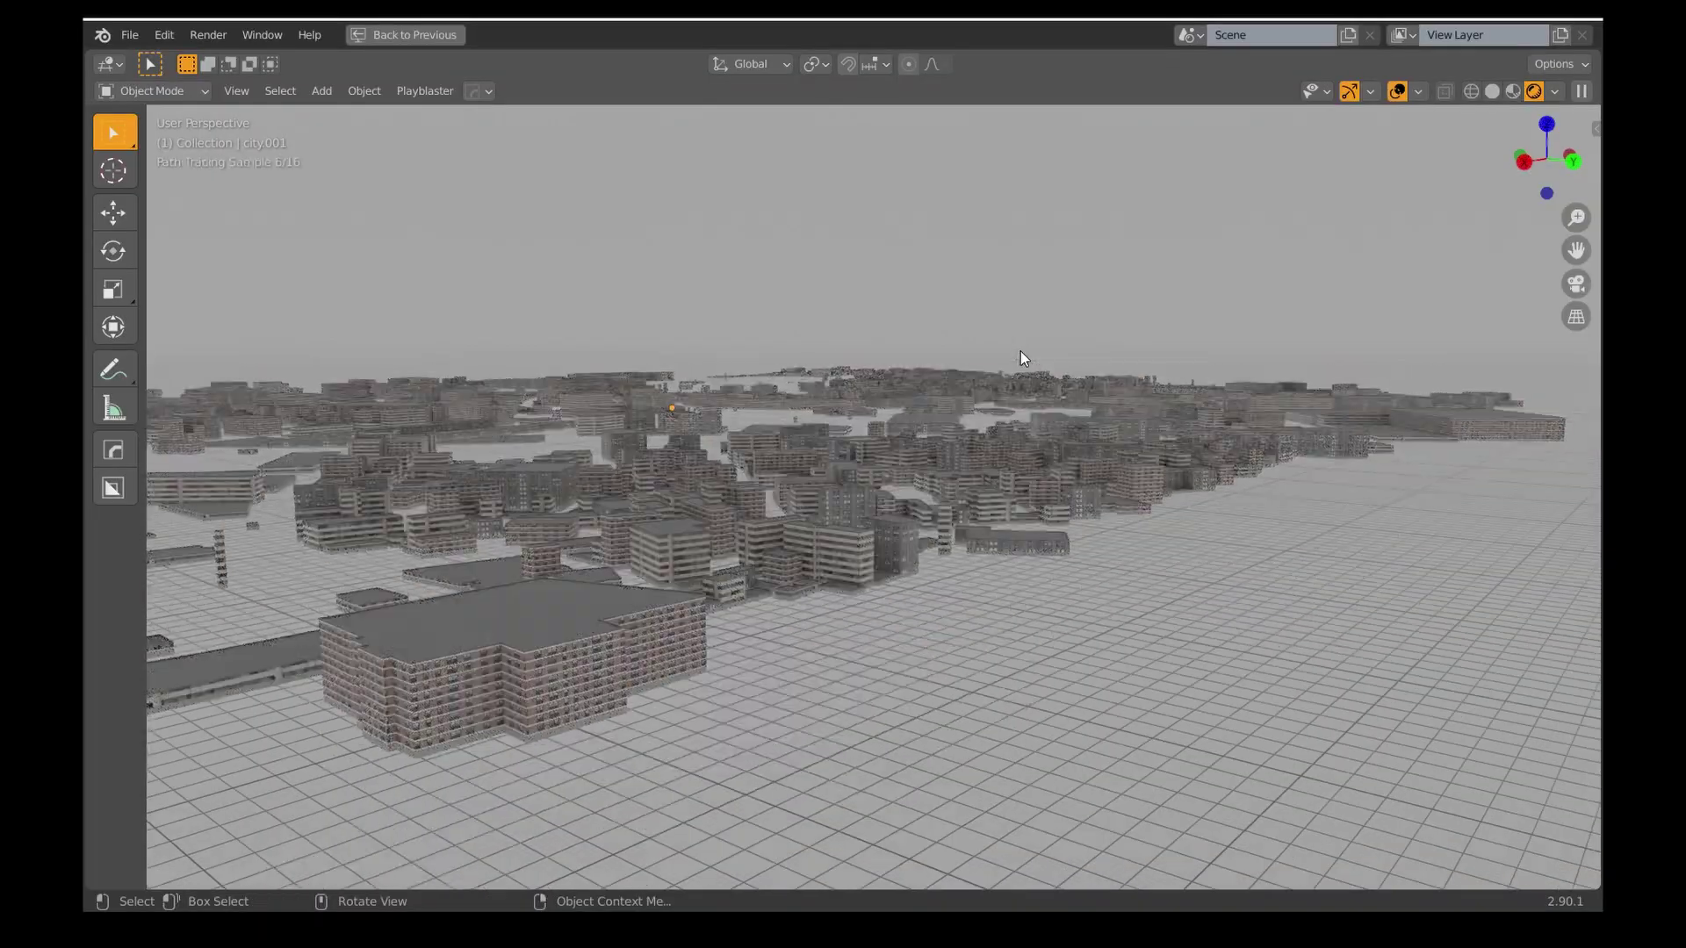
pyautogui.moveTo(1021, 352)
pyautogui.mouseDown(button='middle')
pyautogui.moveTo(931, 385)
pyautogui.moveTo(803, 390)
pyautogui.moveTo(859, 401)
pyautogui.moveTo(780, 393)
pyautogui.moveTo(856, 392)
pyautogui.mouseUp(button='middle')
pyautogui.scroll(3, 858, 391)
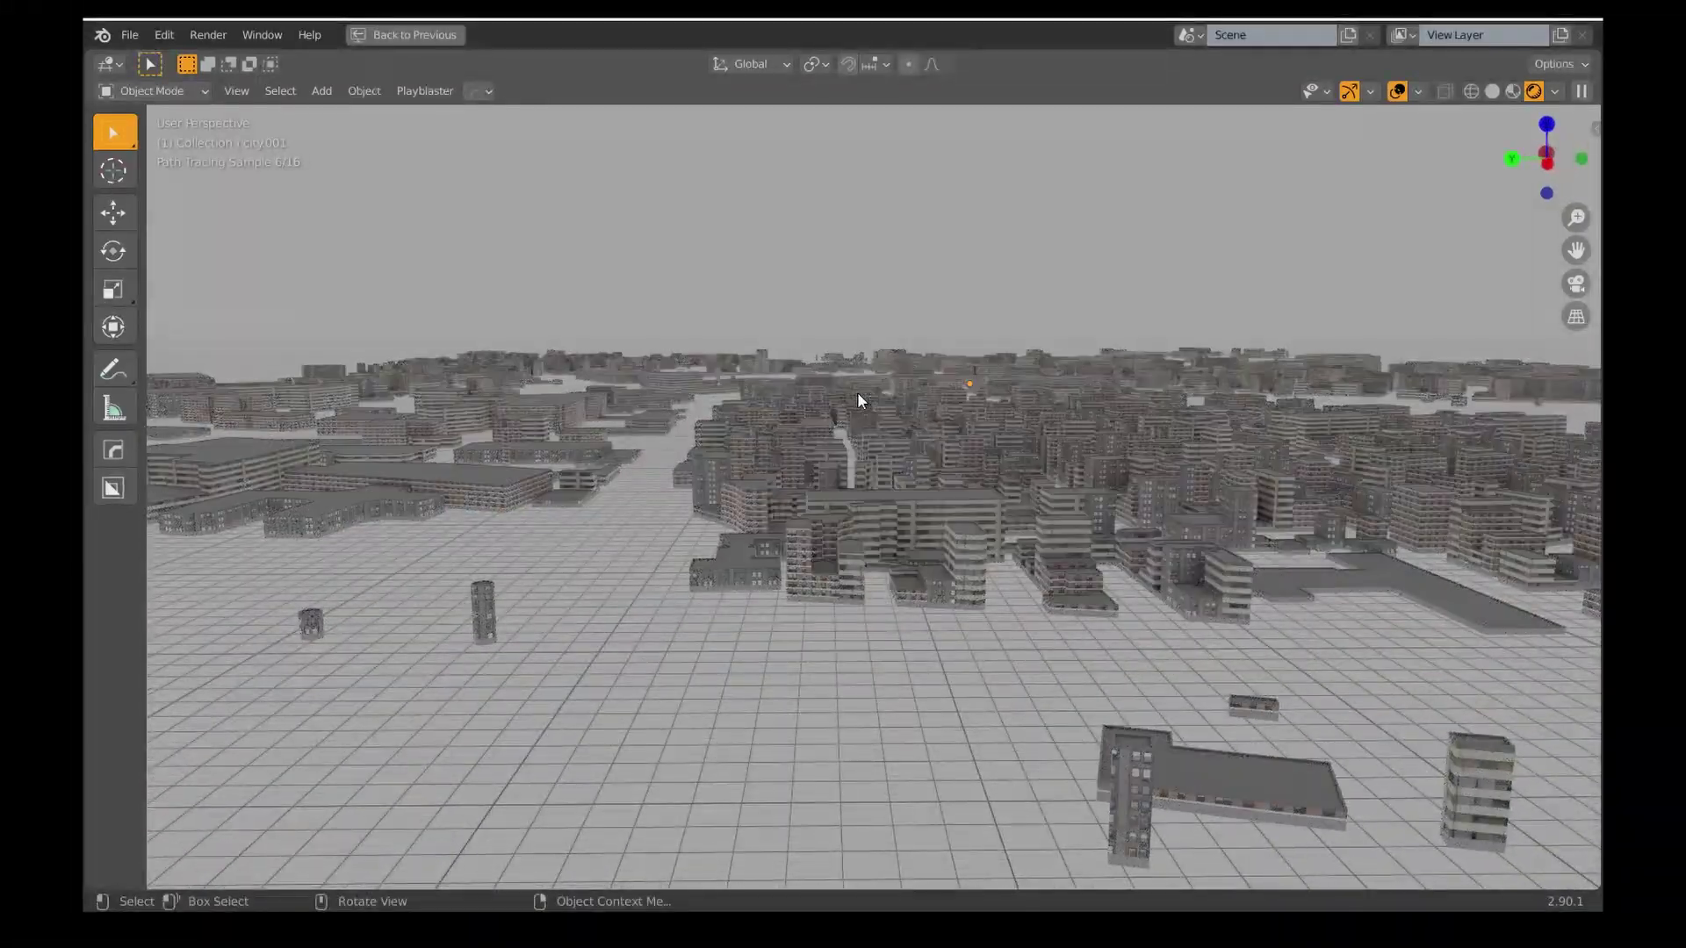
pyautogui.scroll(2, 857, 391)
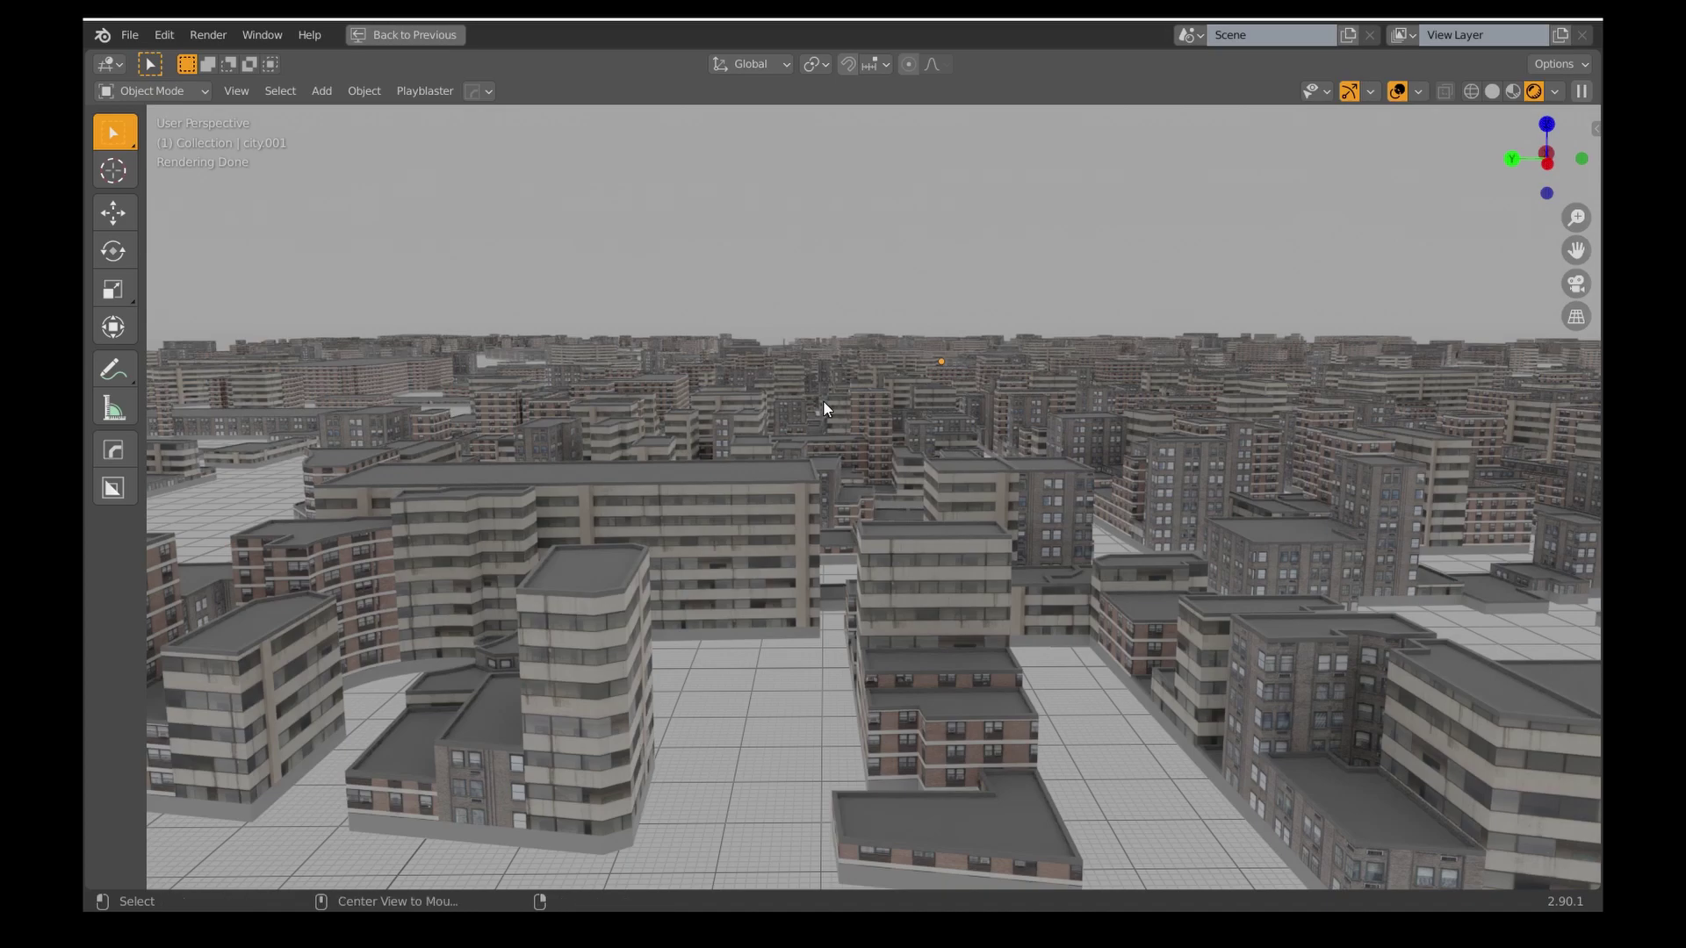
pyautogui.hotkey('ctrl', 'space')
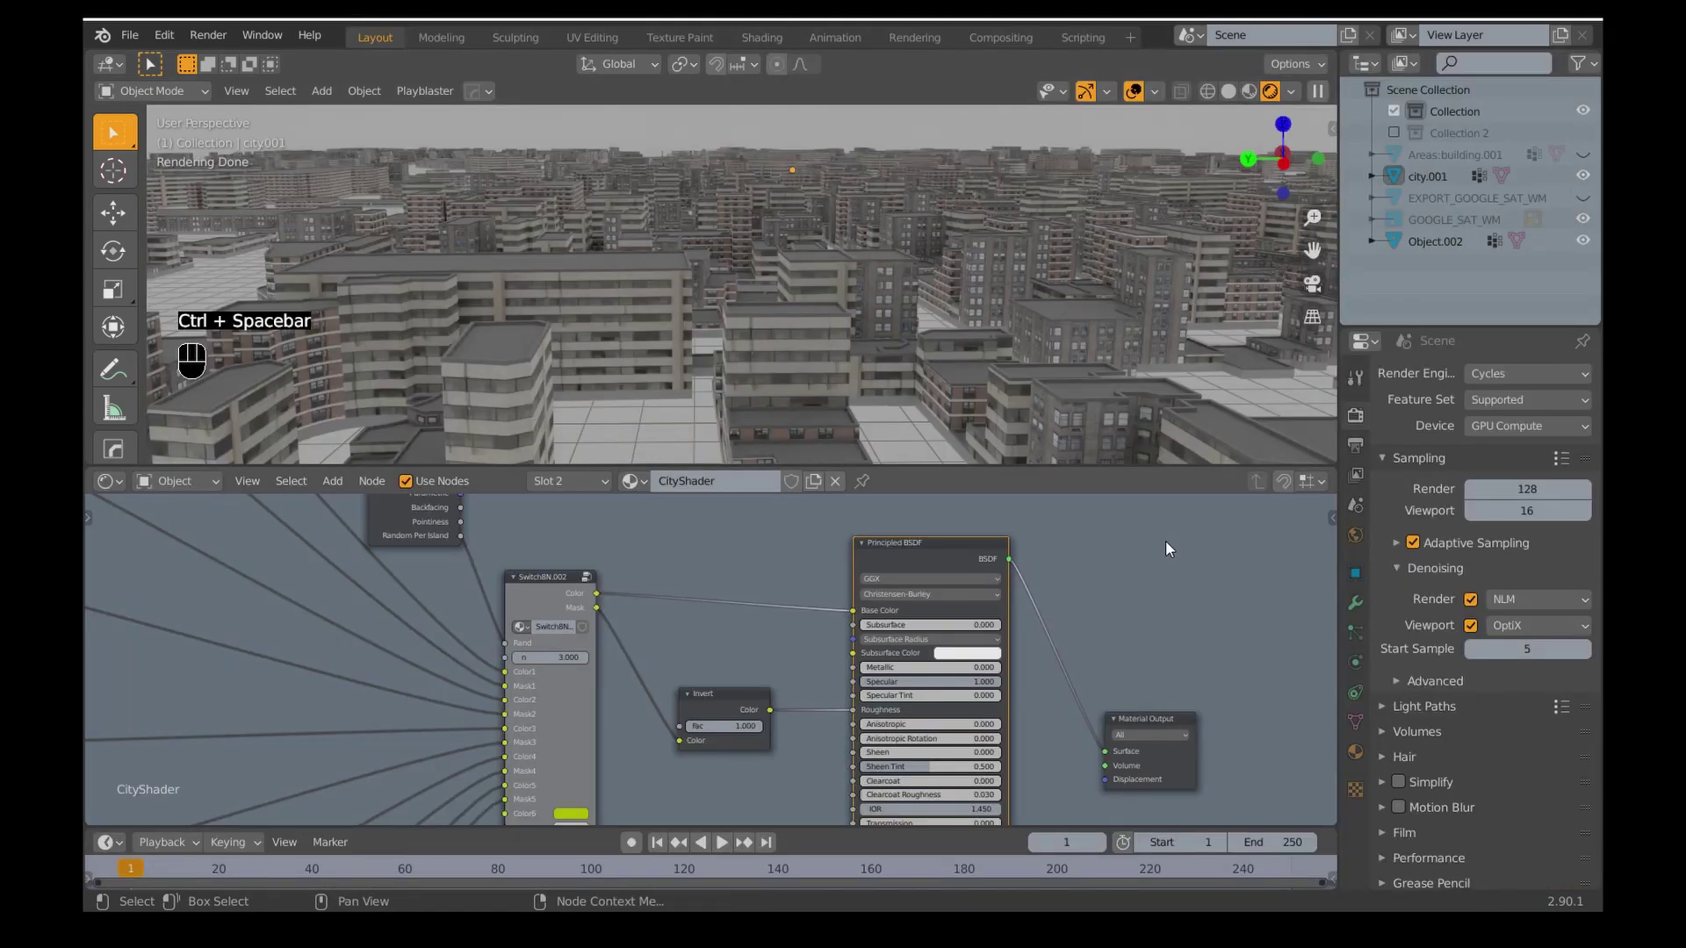
# Enable the HDRI environment lighting in the World settings.
pyautogui.click(1355, 534)
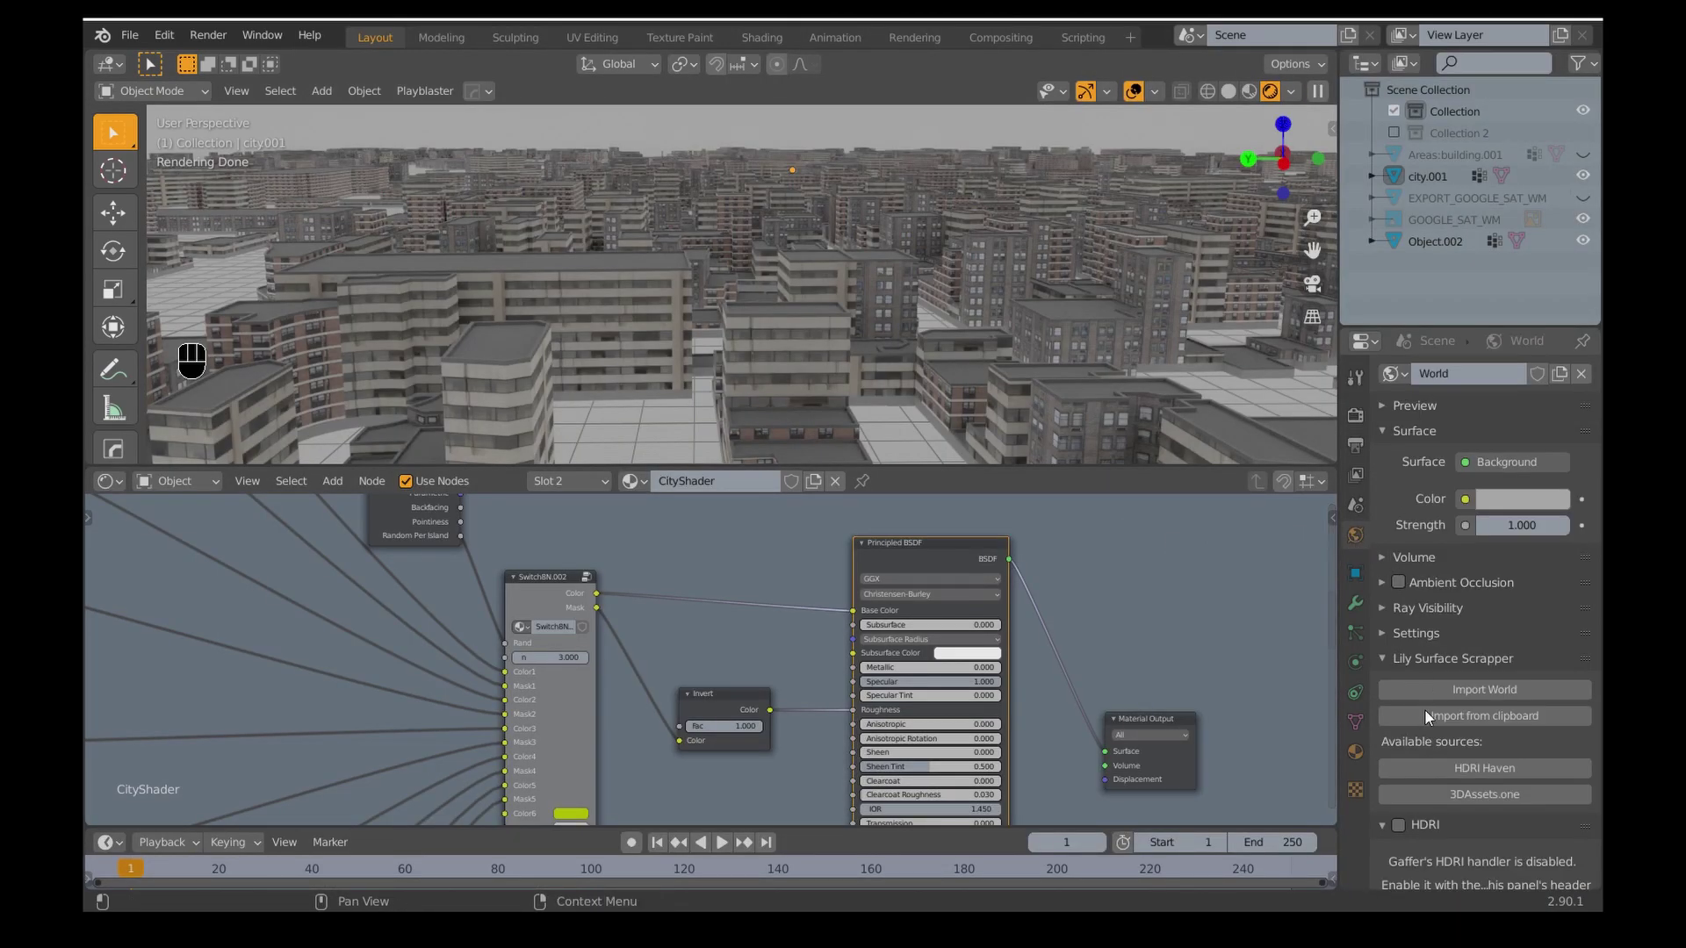
pyautogui.scroll(-2, 1440, 764)
pyautogui.click(1398, 760)
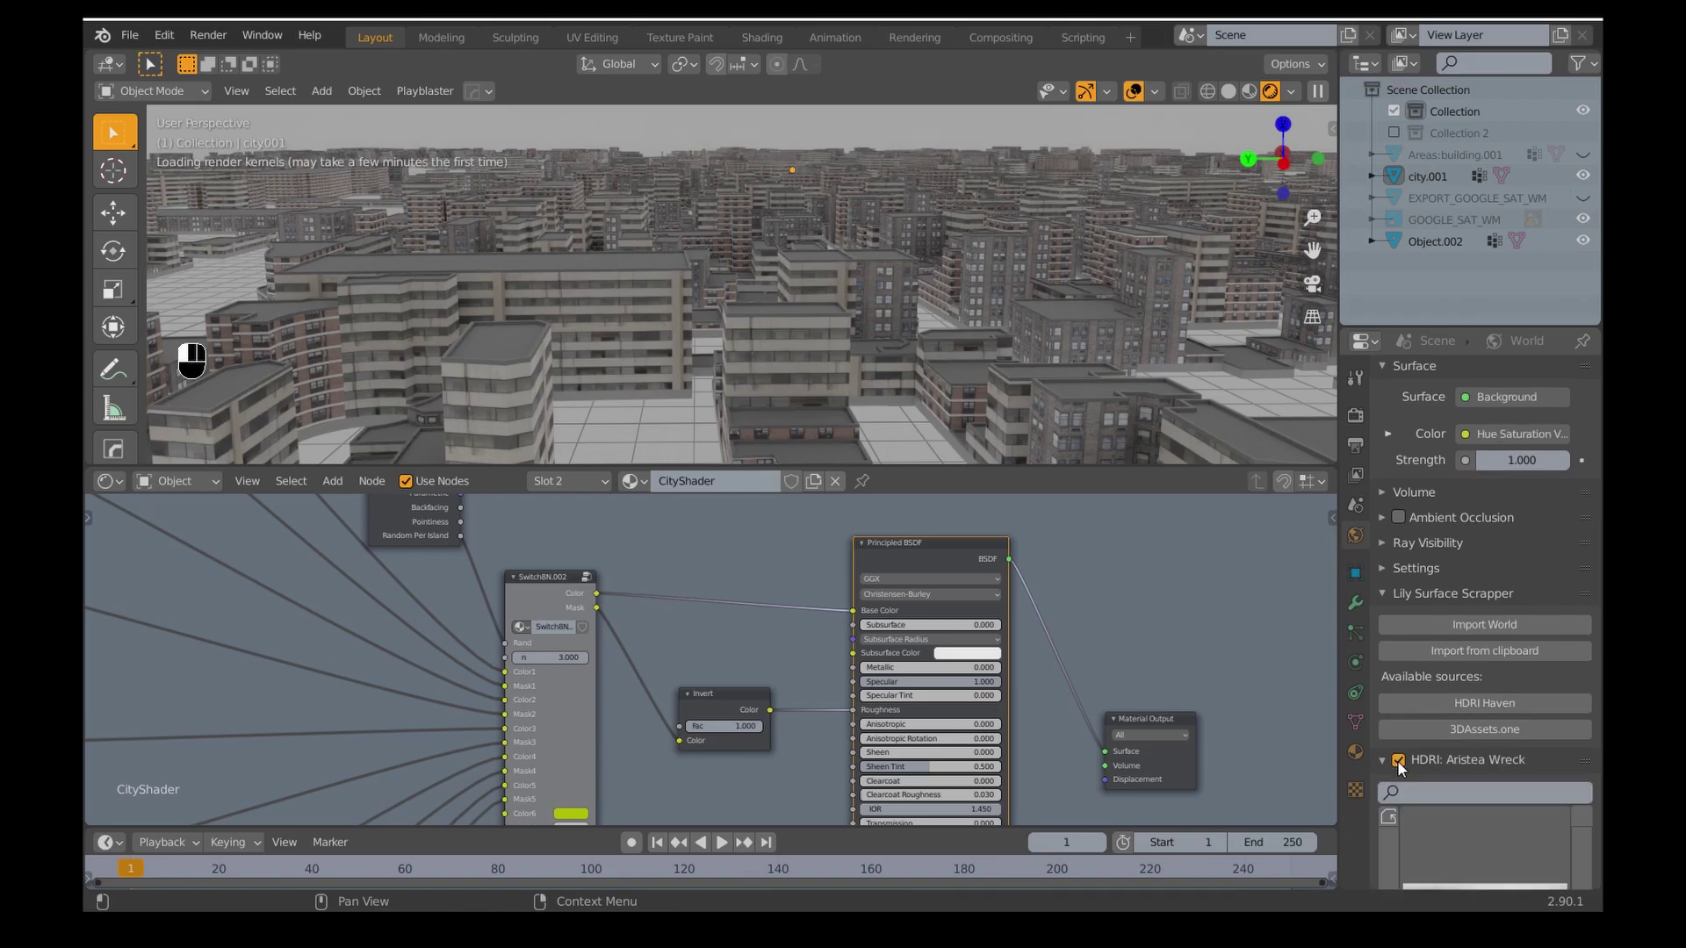
# Choose the Syferfontein 6d Clear HDRI as the environment image.
pyautogui.scroll(-4, 1484, 870)
pyautogui.scroll(-3, 1493, 843)
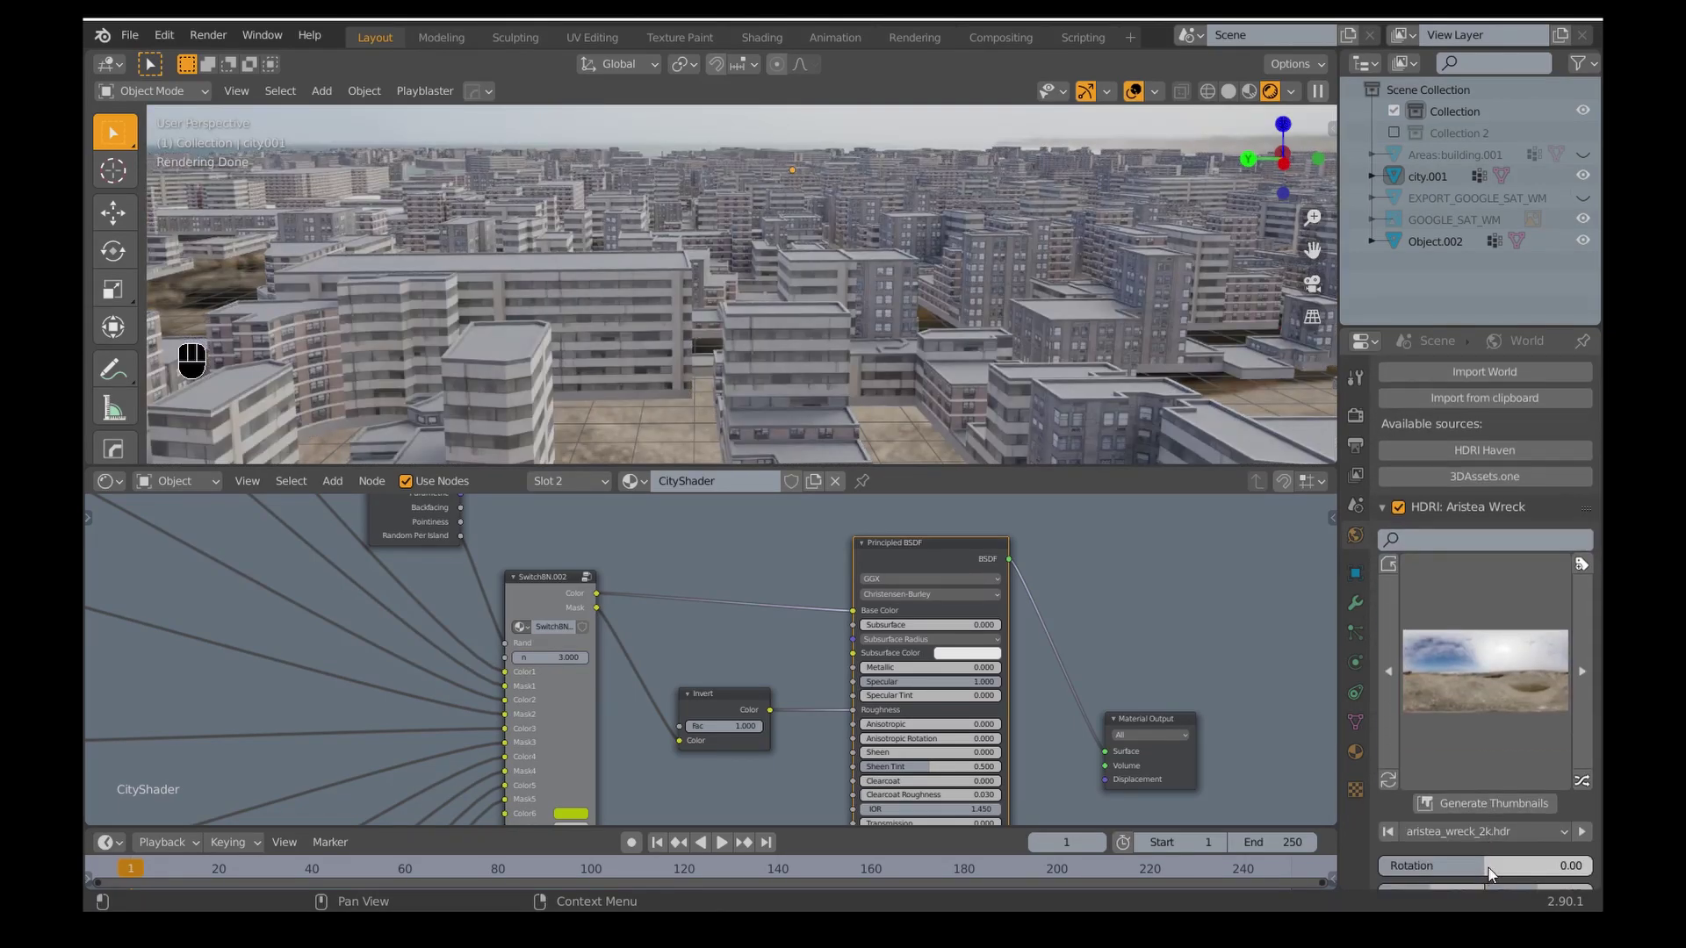
pyautogui.click(1505, 688)
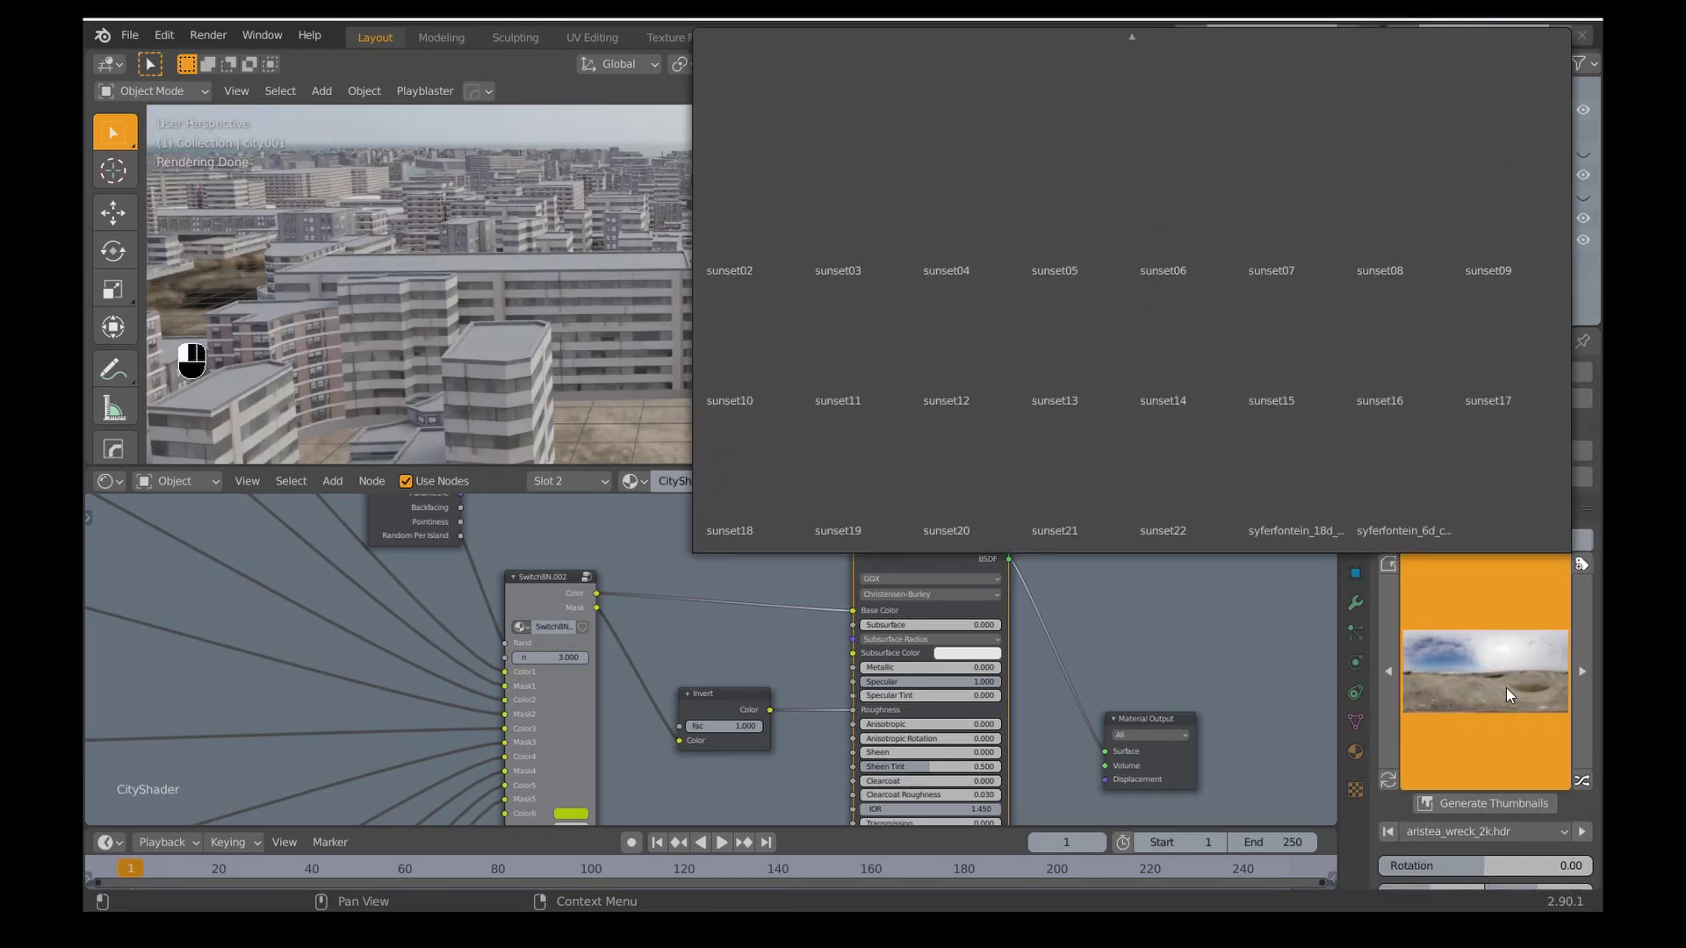
pyautogui.click(1424, 518)
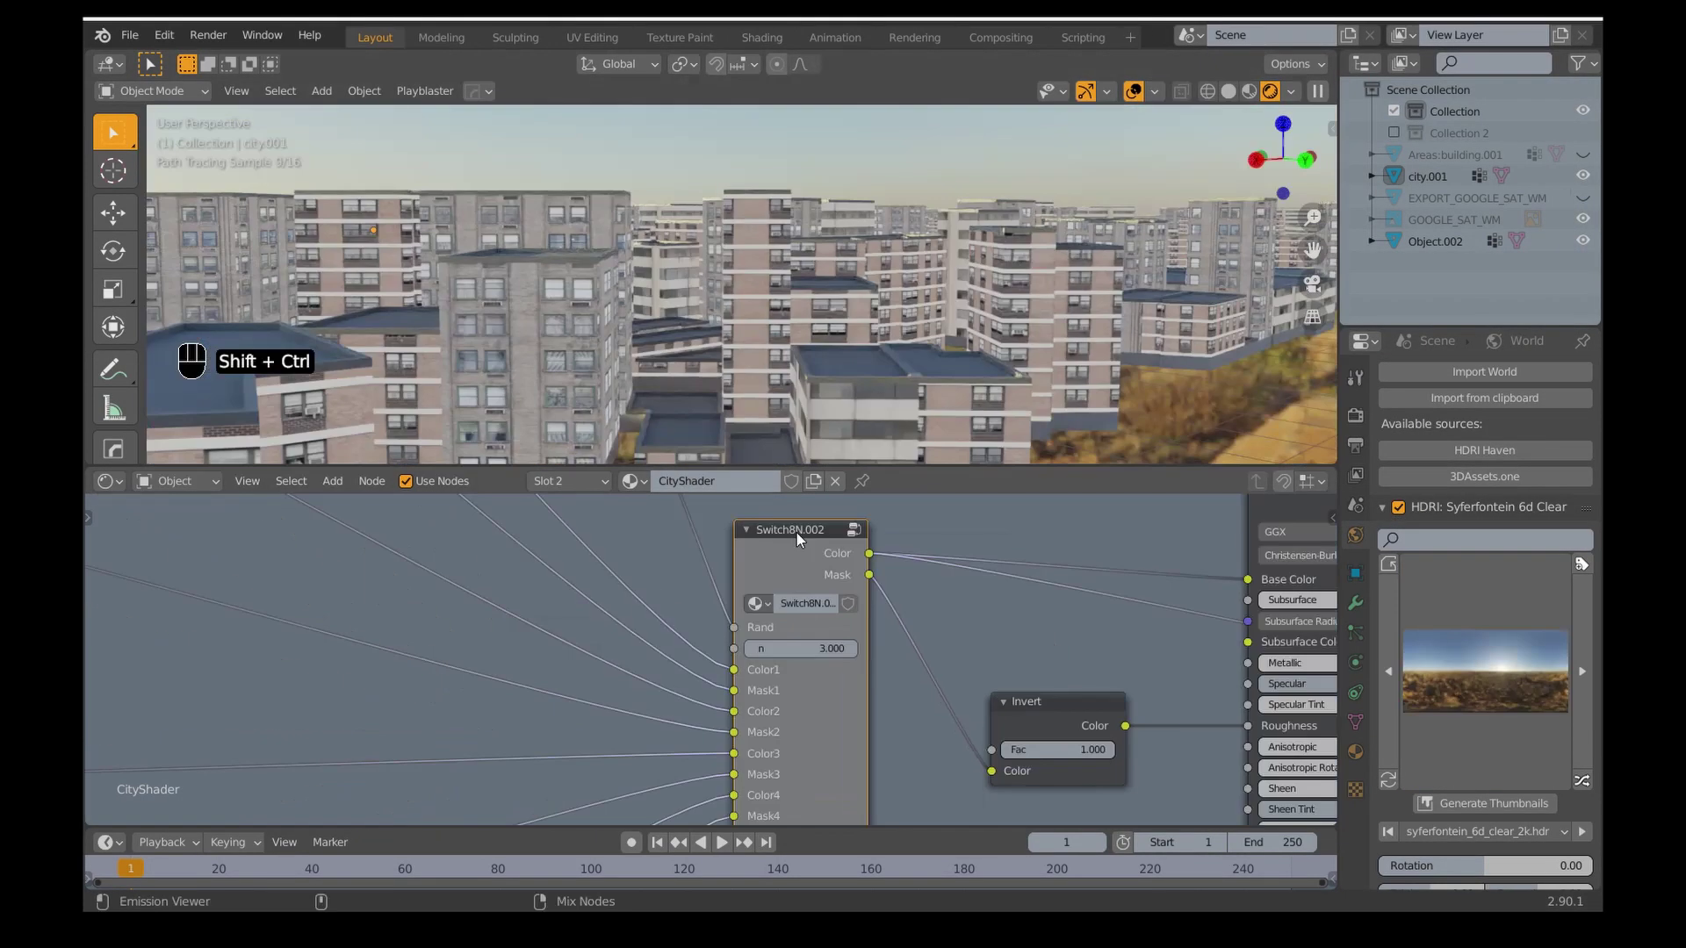
# Preview the Switch8N.002 Mask output on the buildings, followed by the Invert node's output.
pyautogui.keyDown('ctrl'); pyautogui.keyDown('shift'); pyautogui.click(798, 539); pyautogui.keyUp('shift'); pyautogui.keyUp('ctrl')
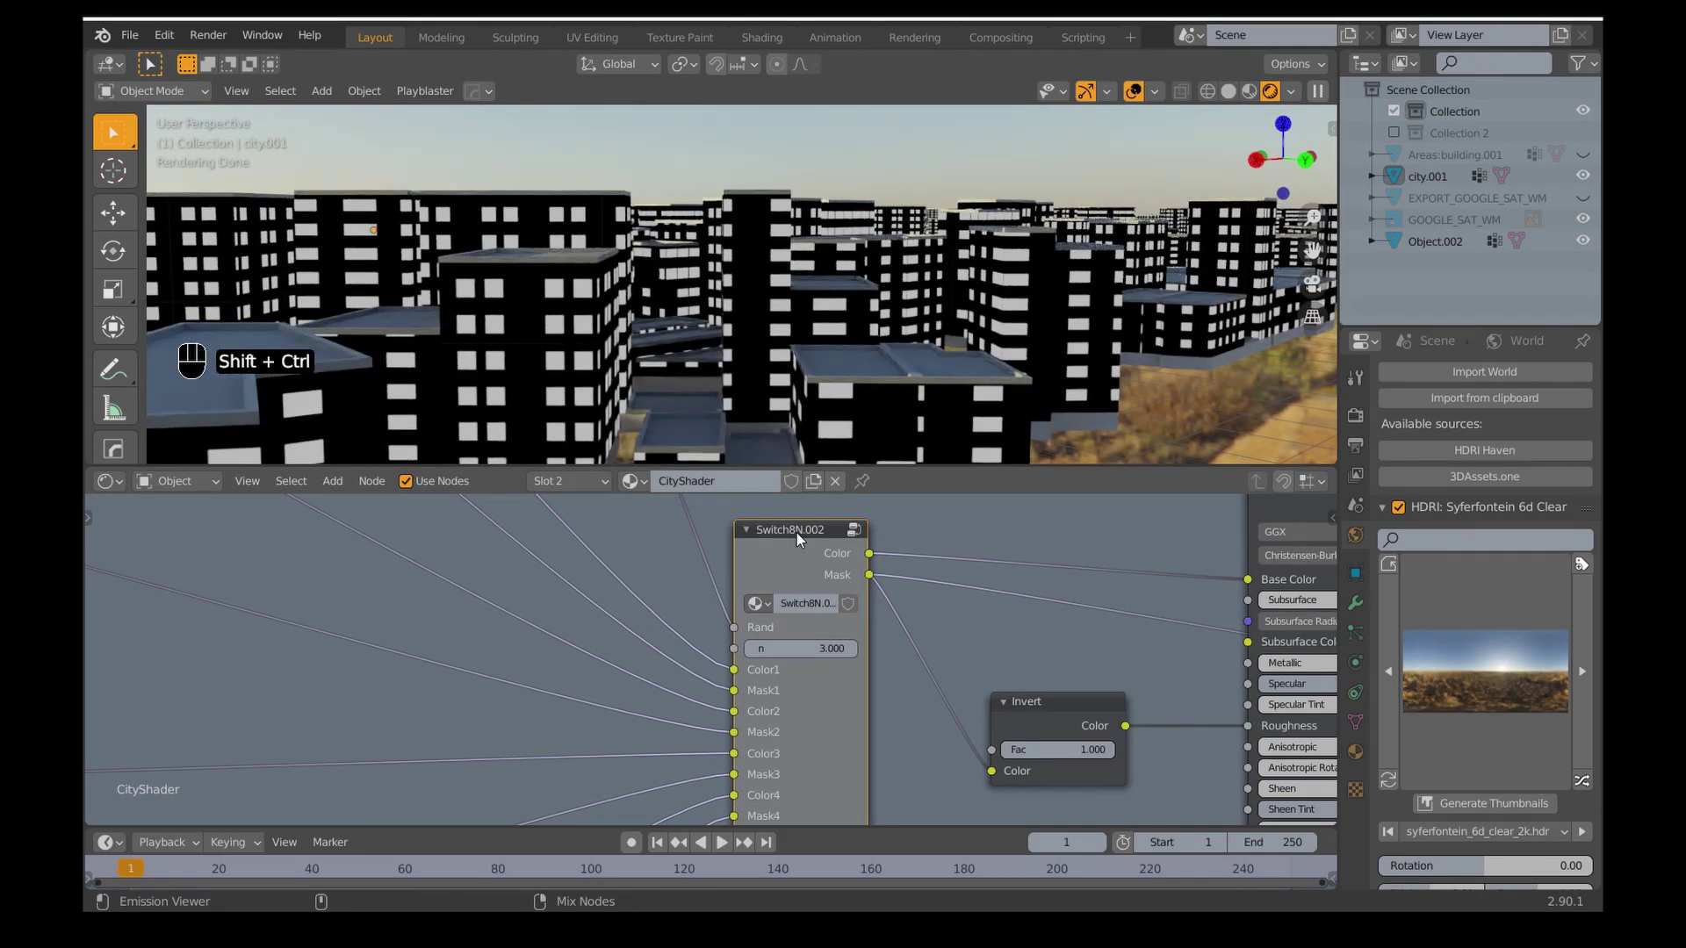
pyautogui.moveTo(1044, 607); pyautogui.dragTo(792, 567, button='middle')
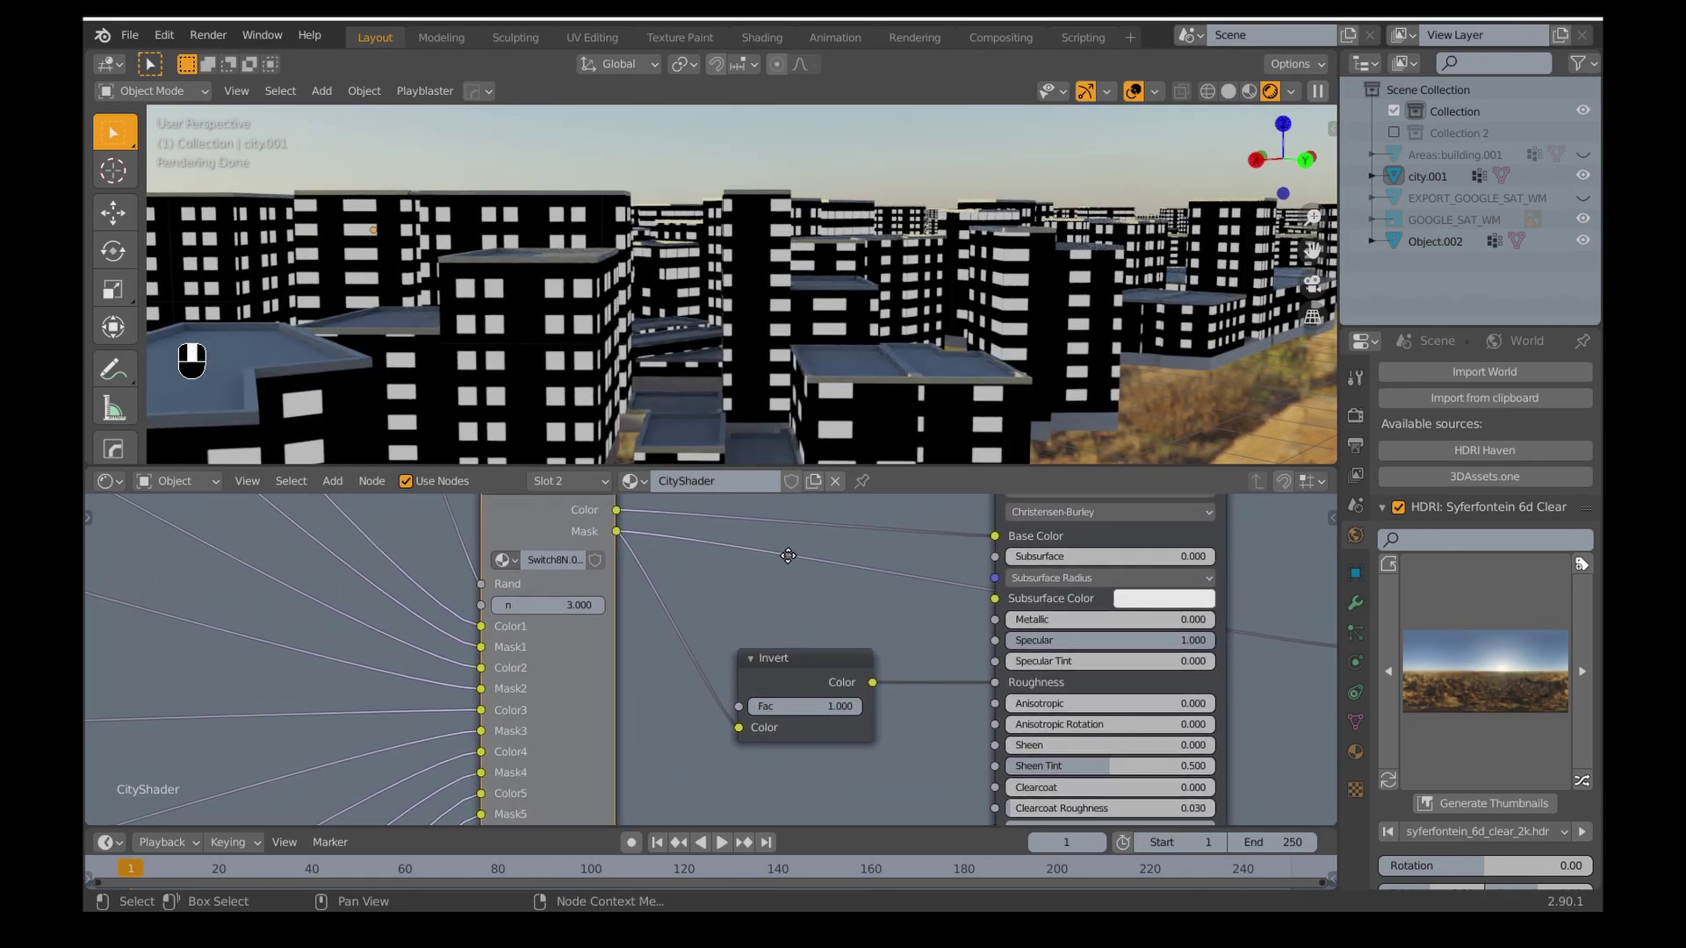
pyautogui.keyDown('ctrl'); pyautogui.keyDown('shift'); pyautogui.click(838, 673); pyautogui.keyUp('shift'); pyautogui.keyUp('ctrl')
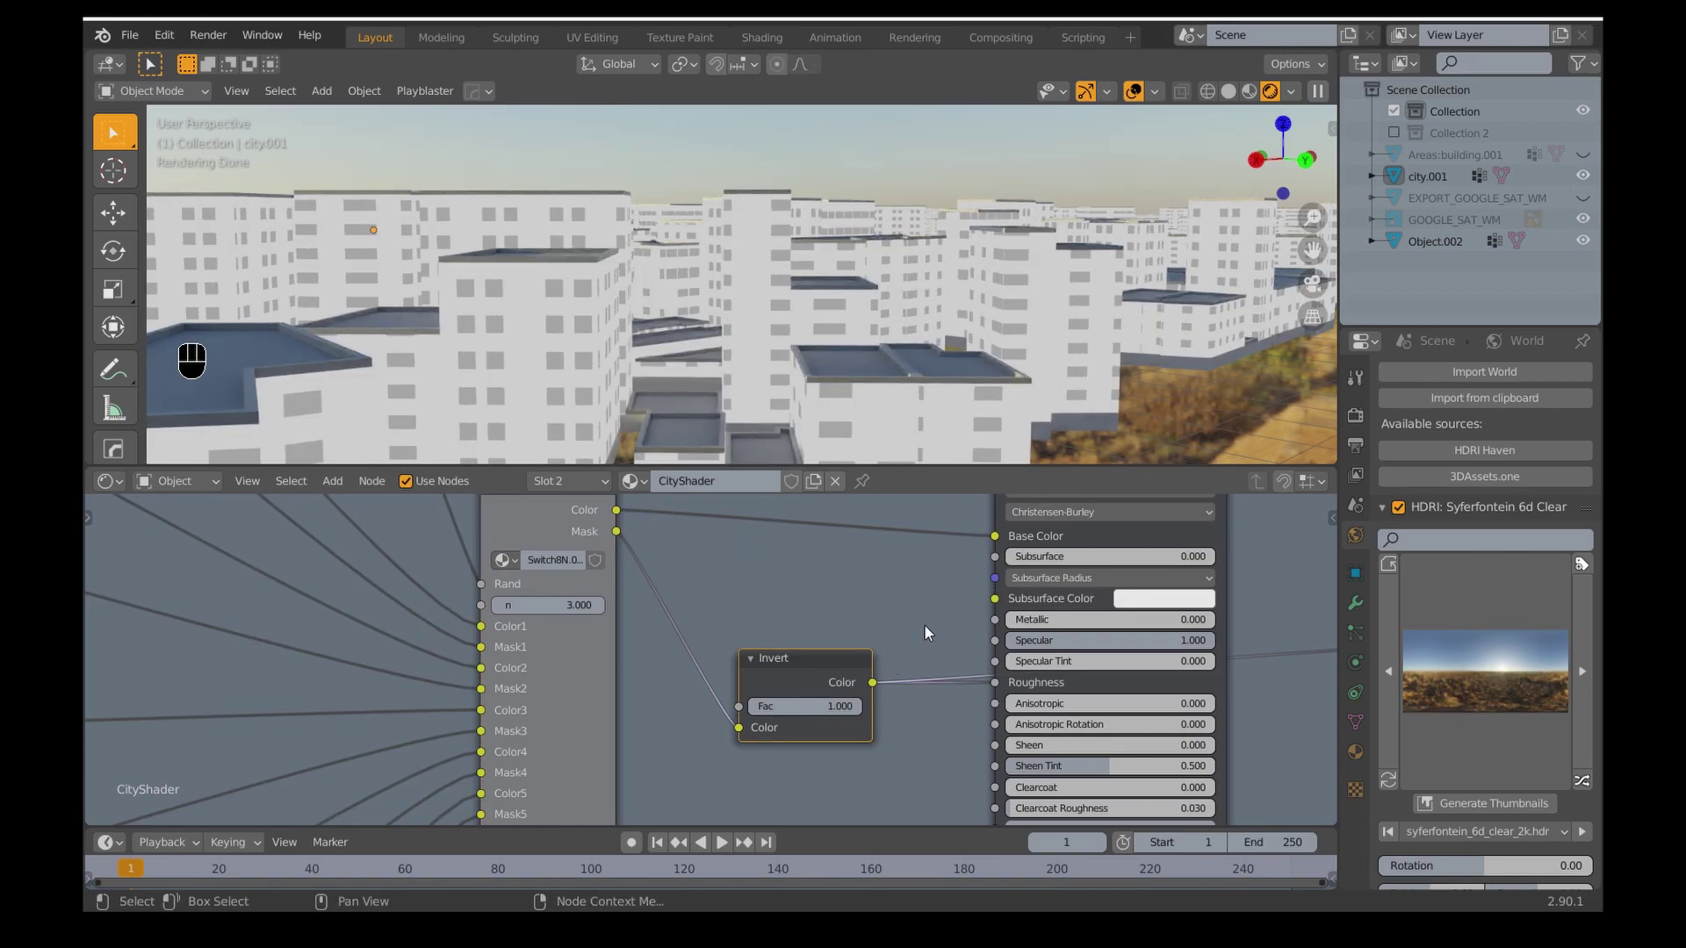
pyautogui.scroll(-1, 927, 633)
pyautogui.moveTo(909, 618); pyautogui.dragTo(861, 625, button='middle')
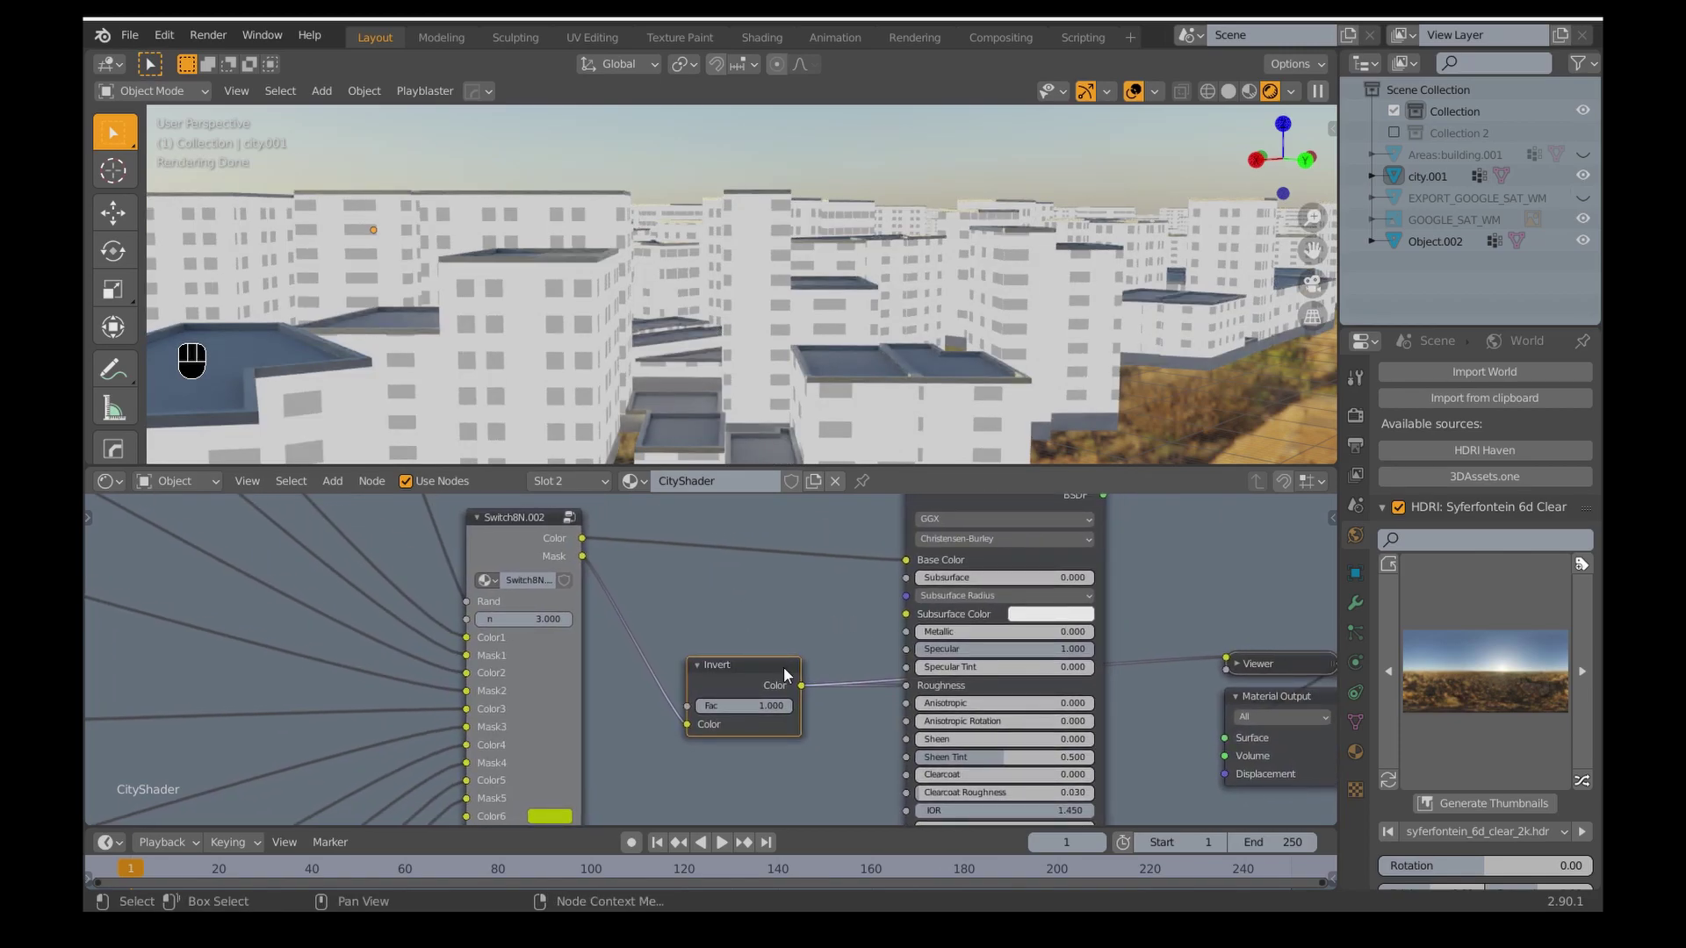
# Insert a ColorRamp node between the Invert node and the Principled BSDF's Roughness.
pyautogui.moveTo(779, 676); pyautogui.dragTo(745, 673)
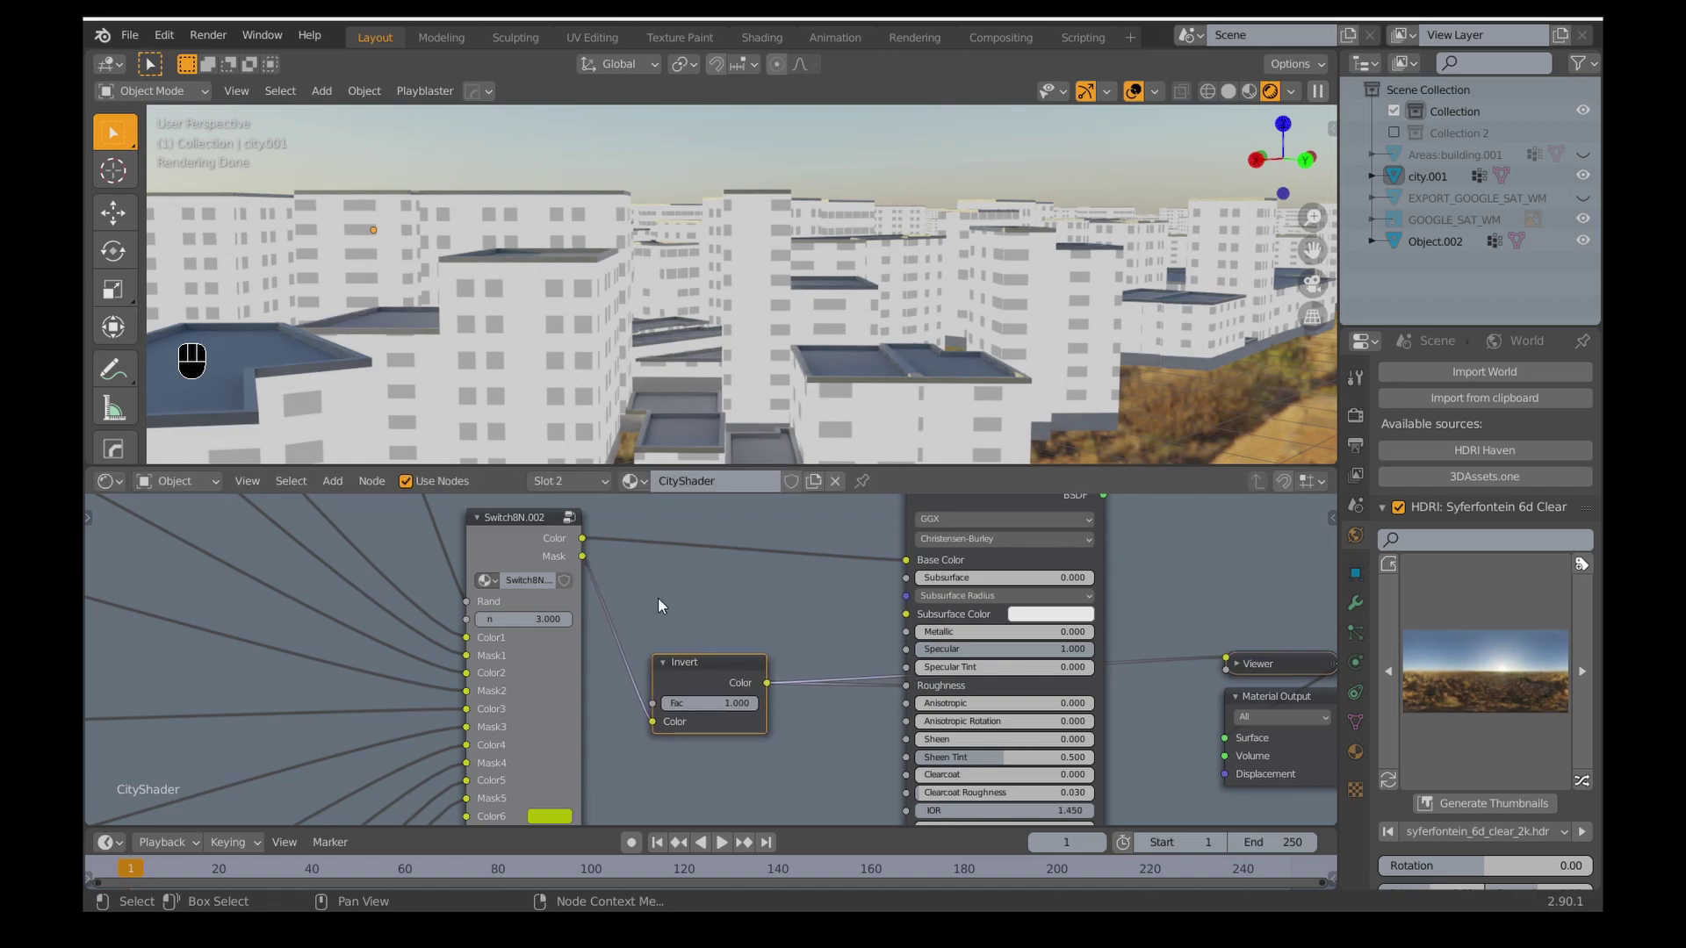
pyautogui.click(334, 483)
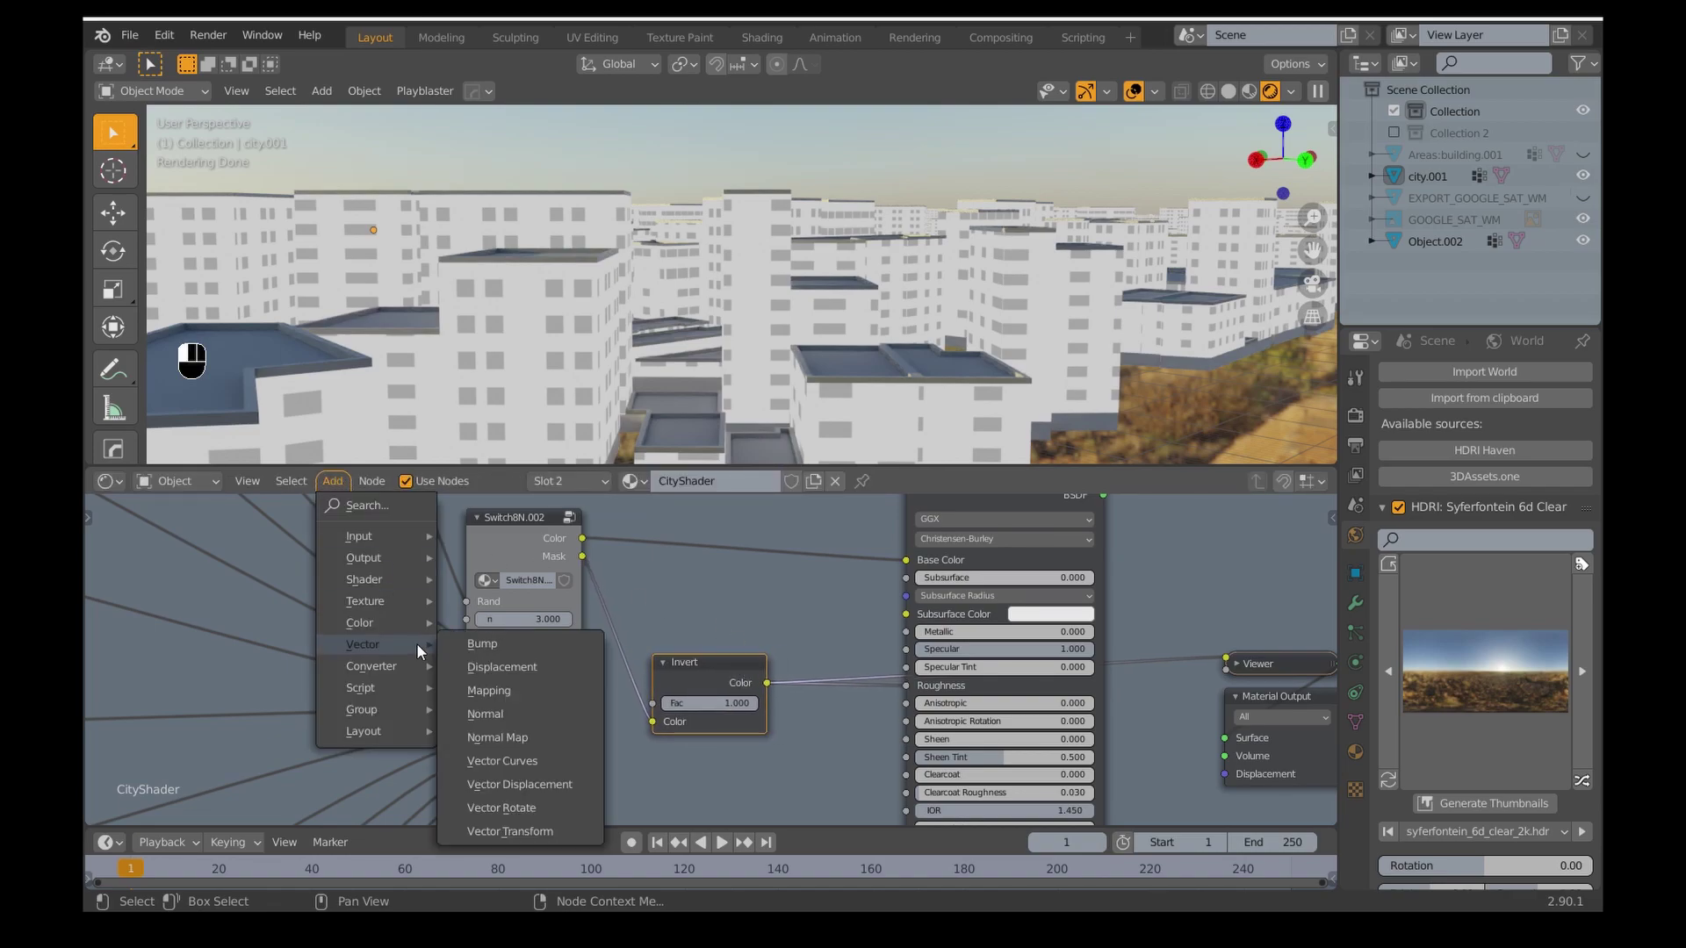
pyautogui.moveTo(411, 667)
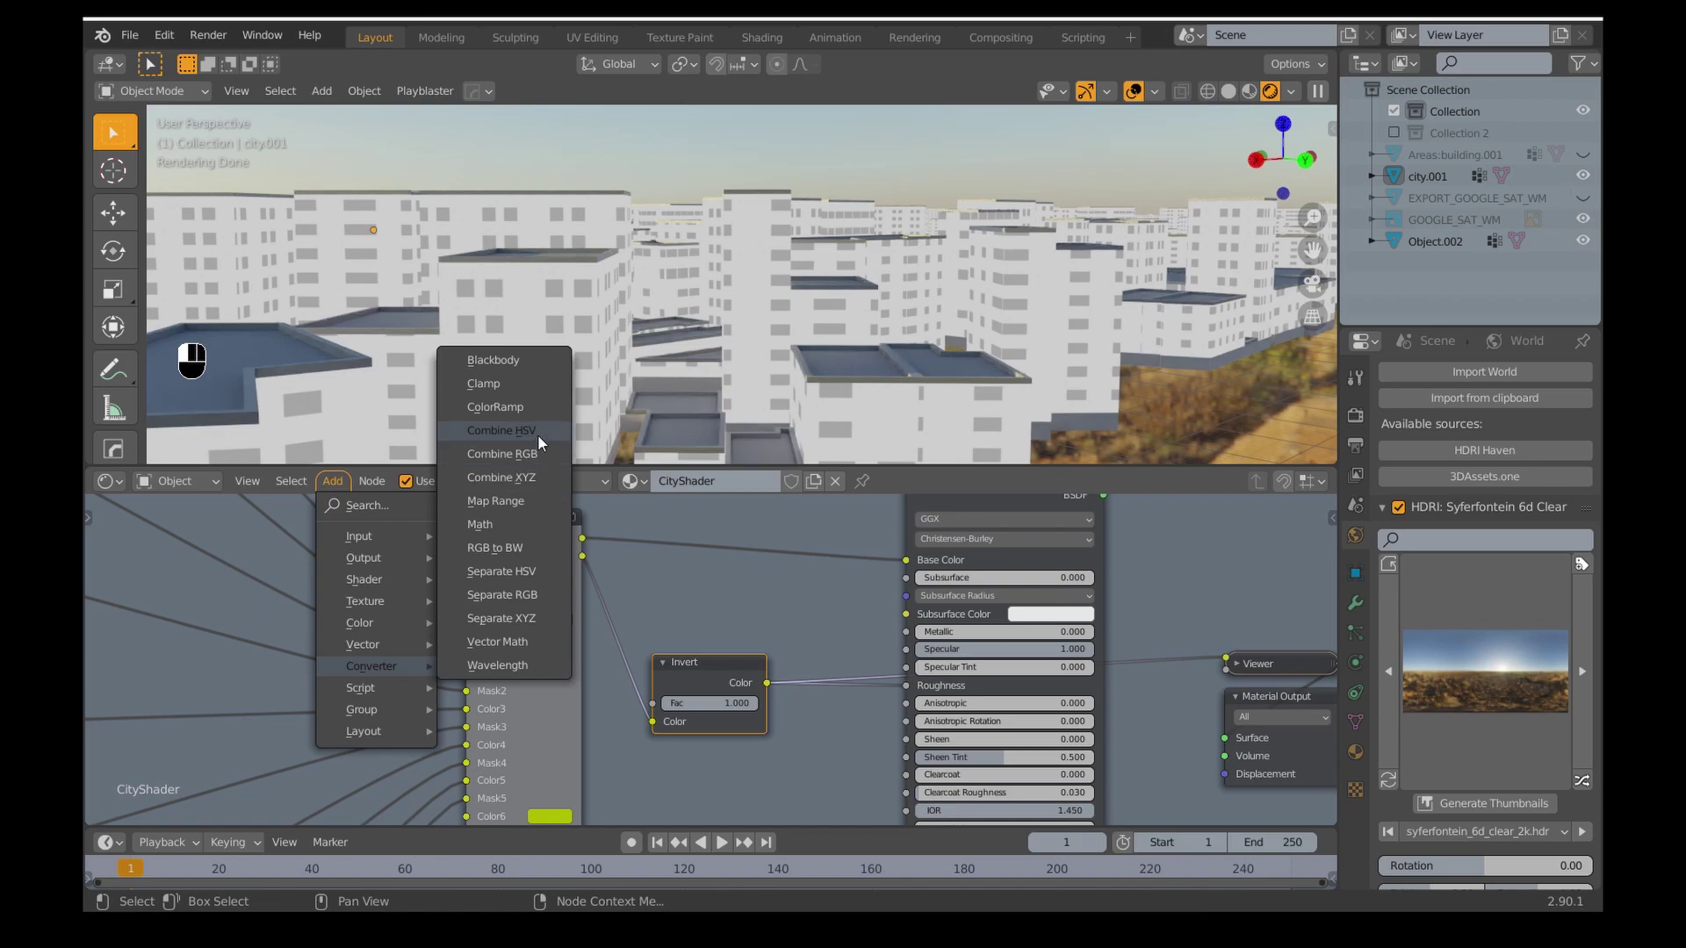
pyautogui.click(496, 407)
pyautogui.click(839, 577)
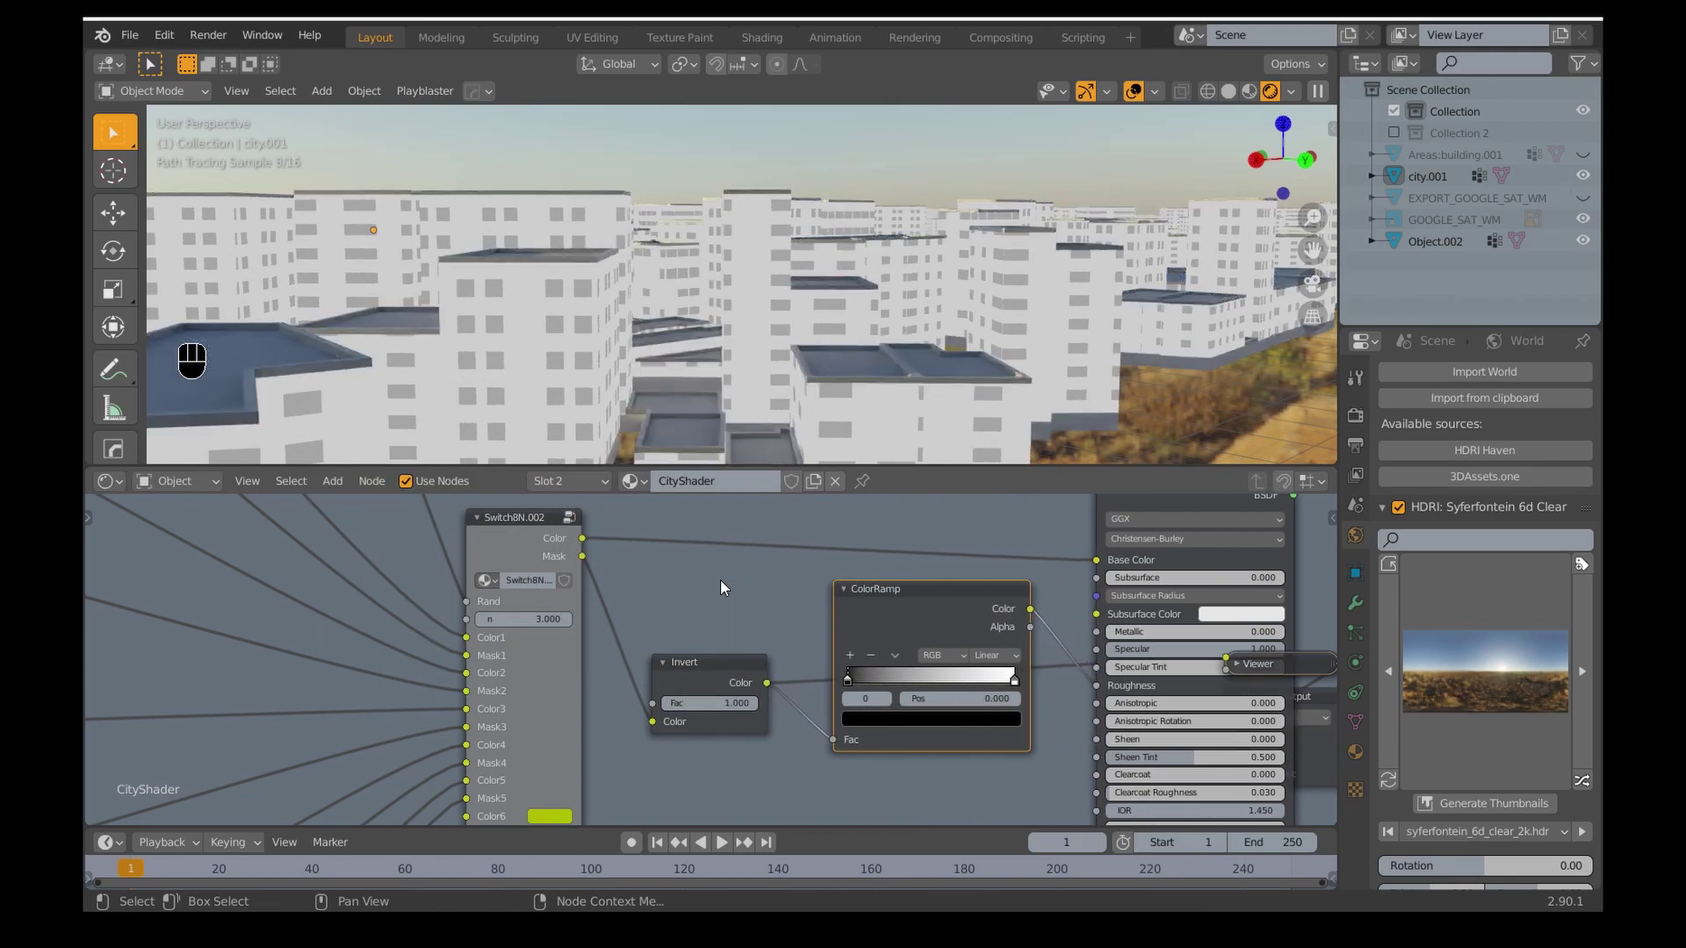
# Preview the ColorRamp, set its interpolation to Constant and move its white stop to position 0.473.
pyautogui.keyDown('ctrl'); pyautogui.keyDown('shift'); pyautogui.click(903, 604); pyautogui.keyUp('shift'); pyautogui.keyUp('ctrl')
pyautogui.click(990, 656)
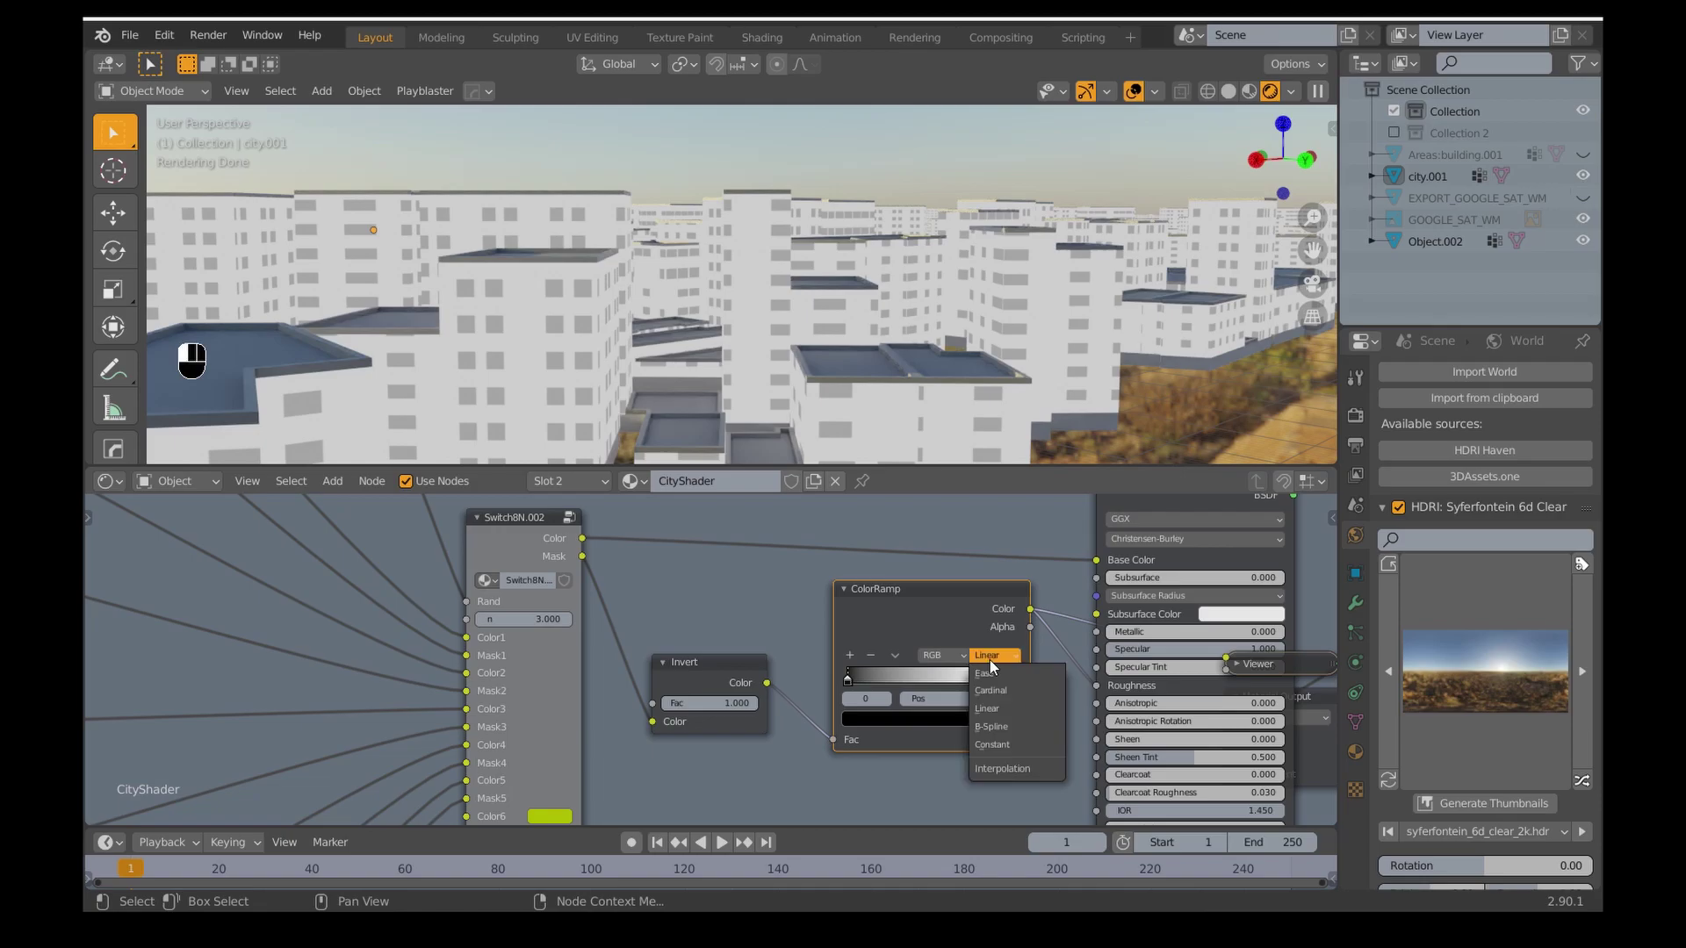
pyautogui.click(992, 745)
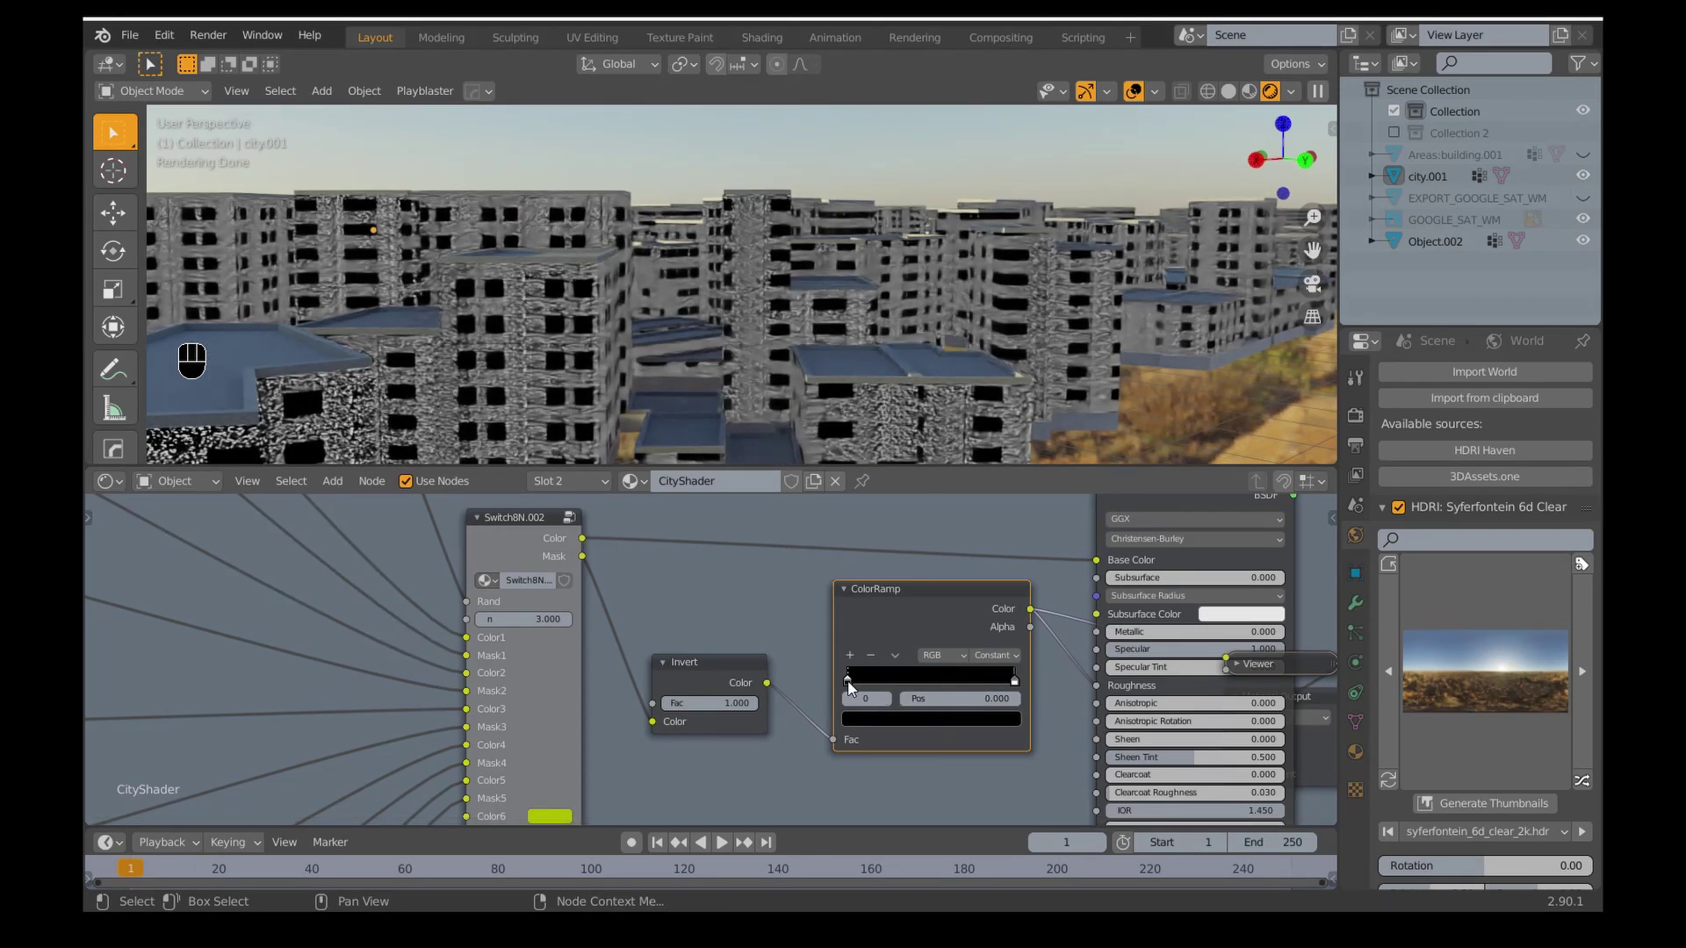
pyautogui.moveTo(1016, 683); pyautogui.dragTo(923, 694)
# Return the preview to the Principled BSDF, place the ColorRamp slightly lower, and examine the window reflections on the buildings up close.
pyautogui.moveTo(766, 564); pyautogui.dragTo(606, 571, button='middle')
pyautogui.scroll(-2, 831, 580)
pyautogui.keyDown('ctrl'); pyautogui.keyDown('shift'); pyautogui.click(834, 571); pyautogui.keyUp('shift'); pyautogui.keyUp('ctrl')
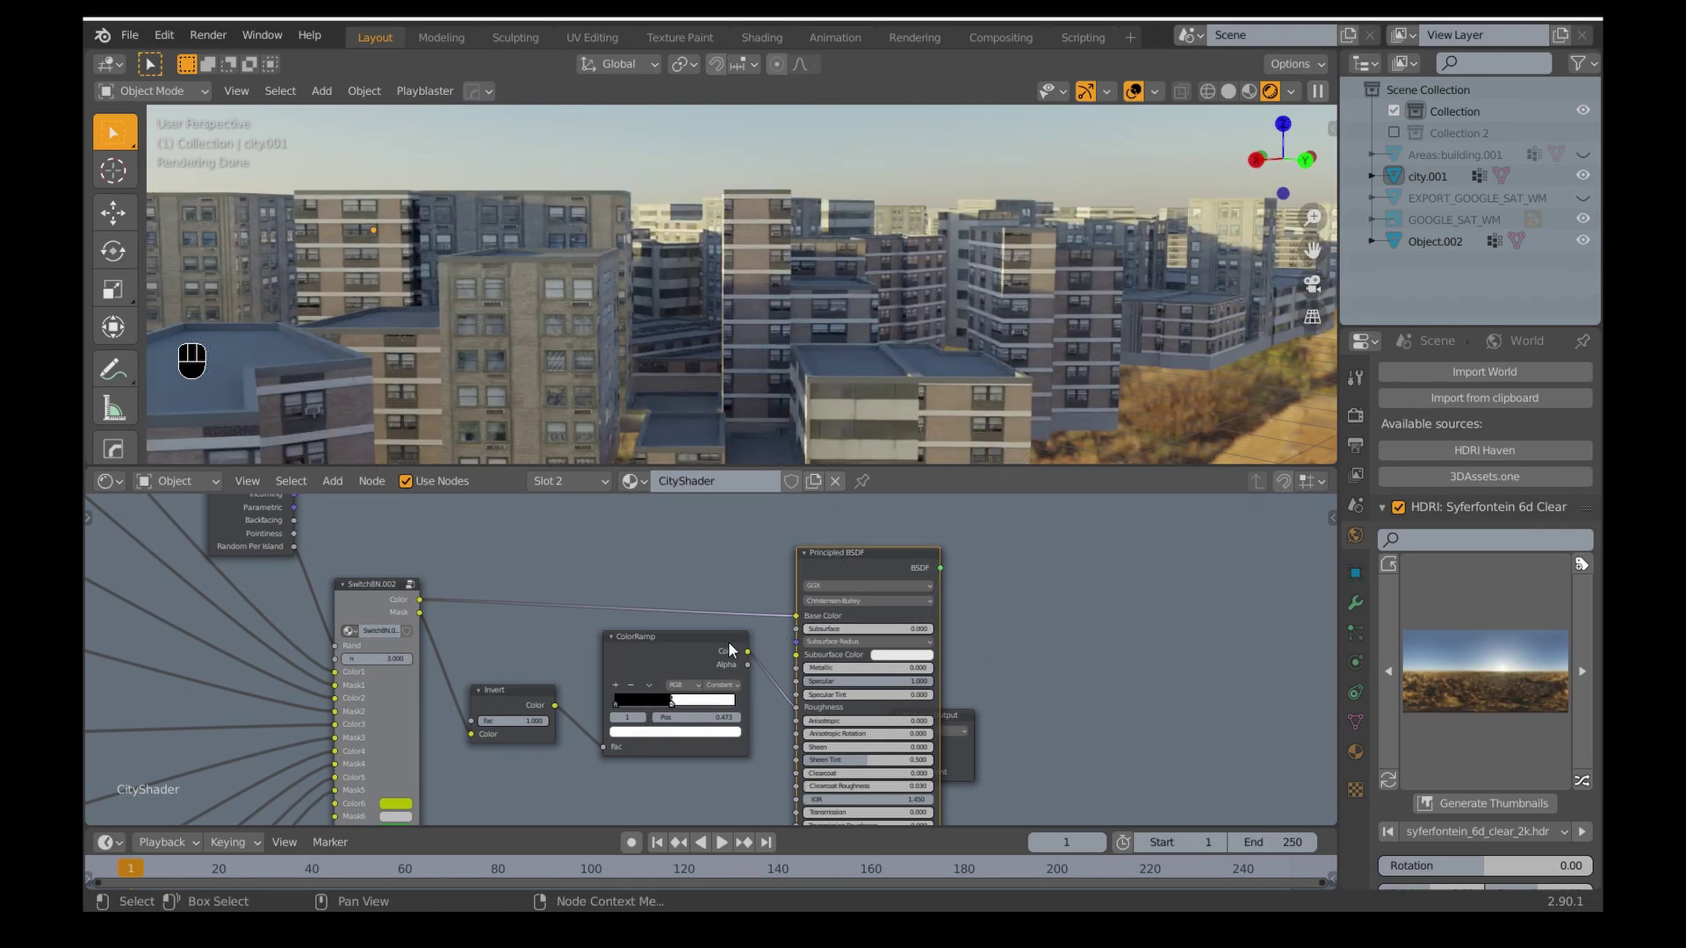
pyautogui.moveTo(716, 650); pyautogui.dragTo(716, 670)
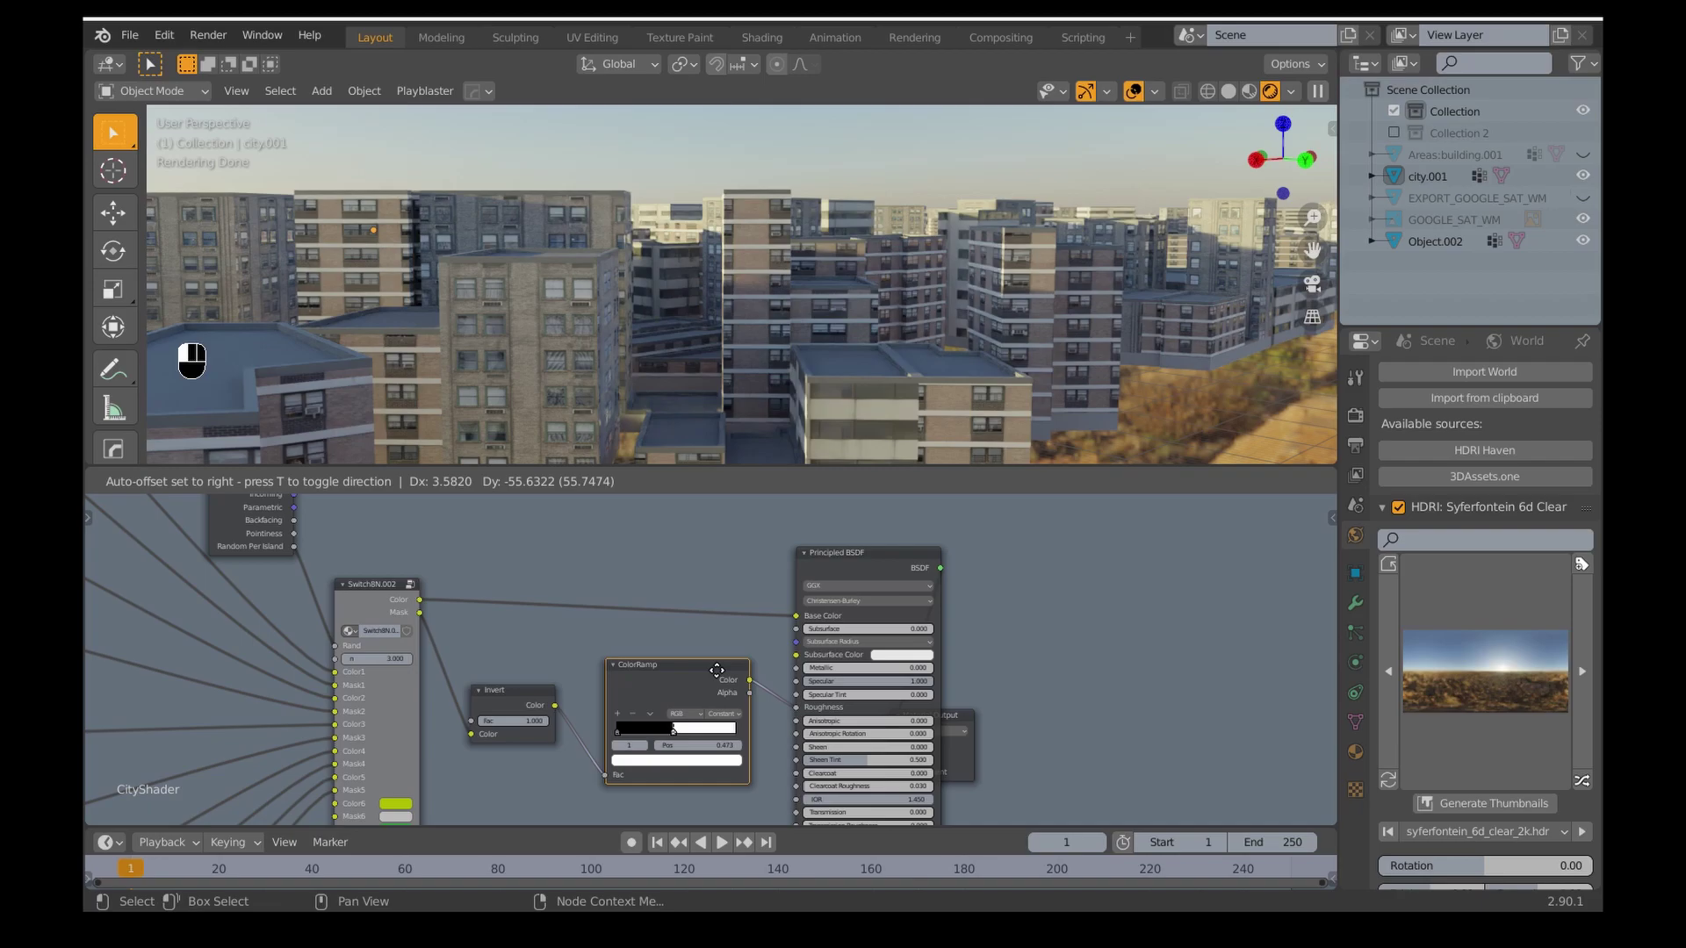
pyautogui.moveTo(717, 670); pyautogui.dragTo(716, 670)
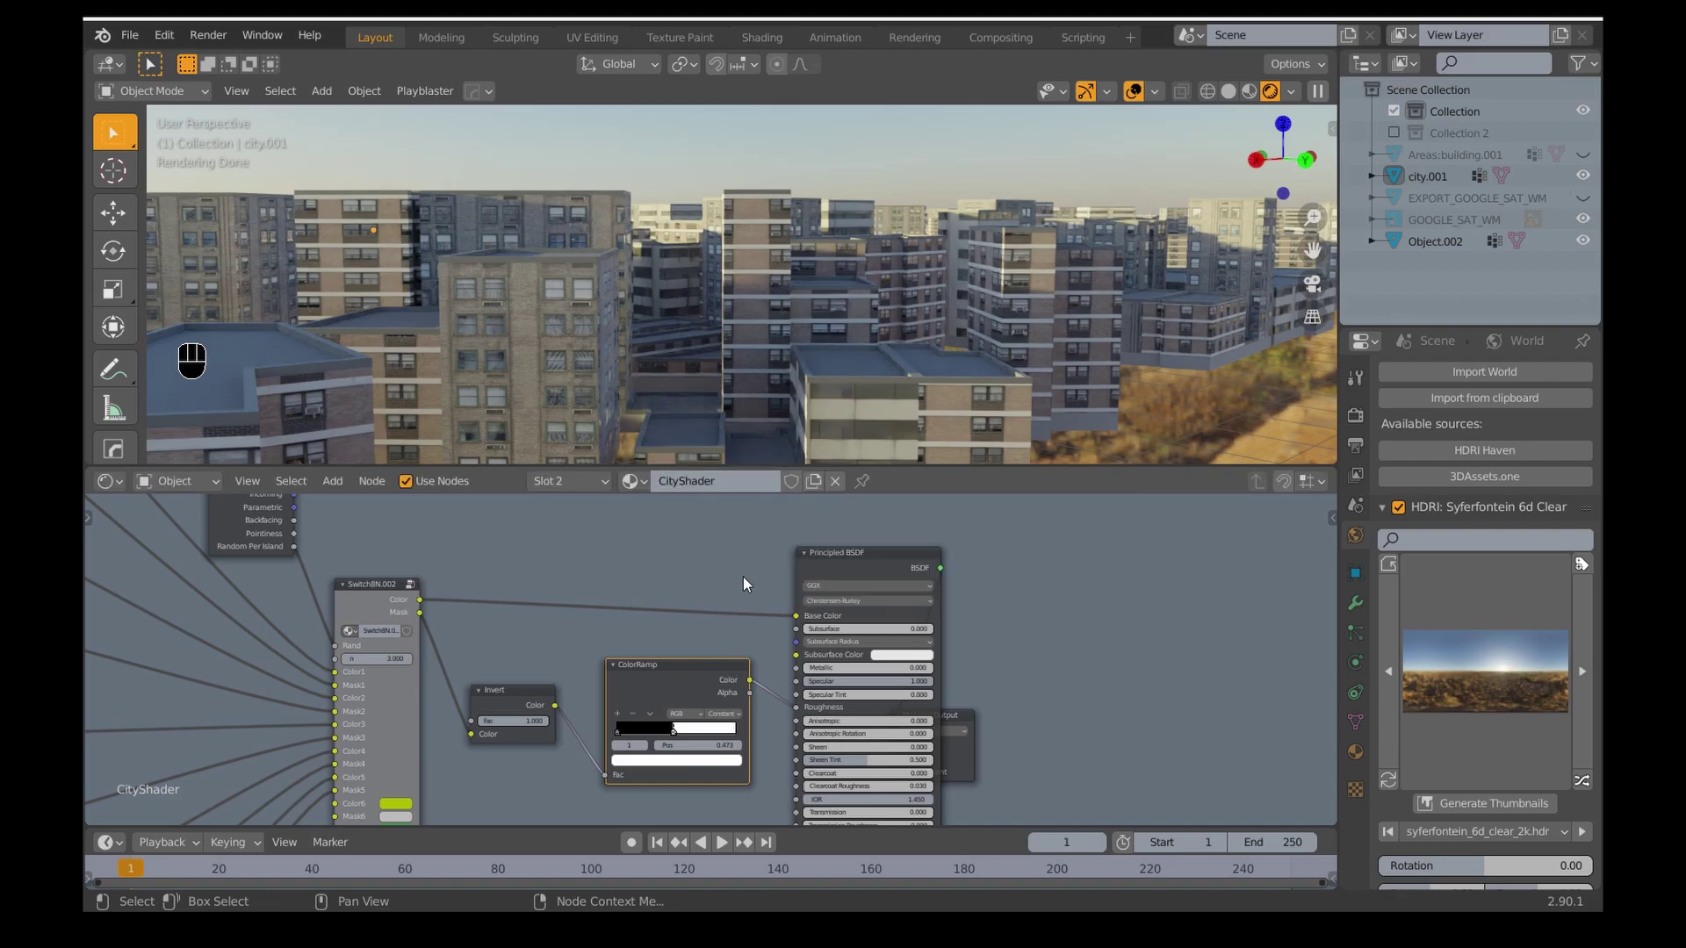
pyautogui.keyDown('ctrl'); pyautogui.keyDown('shift'); pyautogui.click(851, 566); pyautogui.keyUp('shift'); pyautogui.keyUp('ctrl')
pyautogui.moveTo(878, 377); pyautogui.dragTo(860, 342, button='middle')
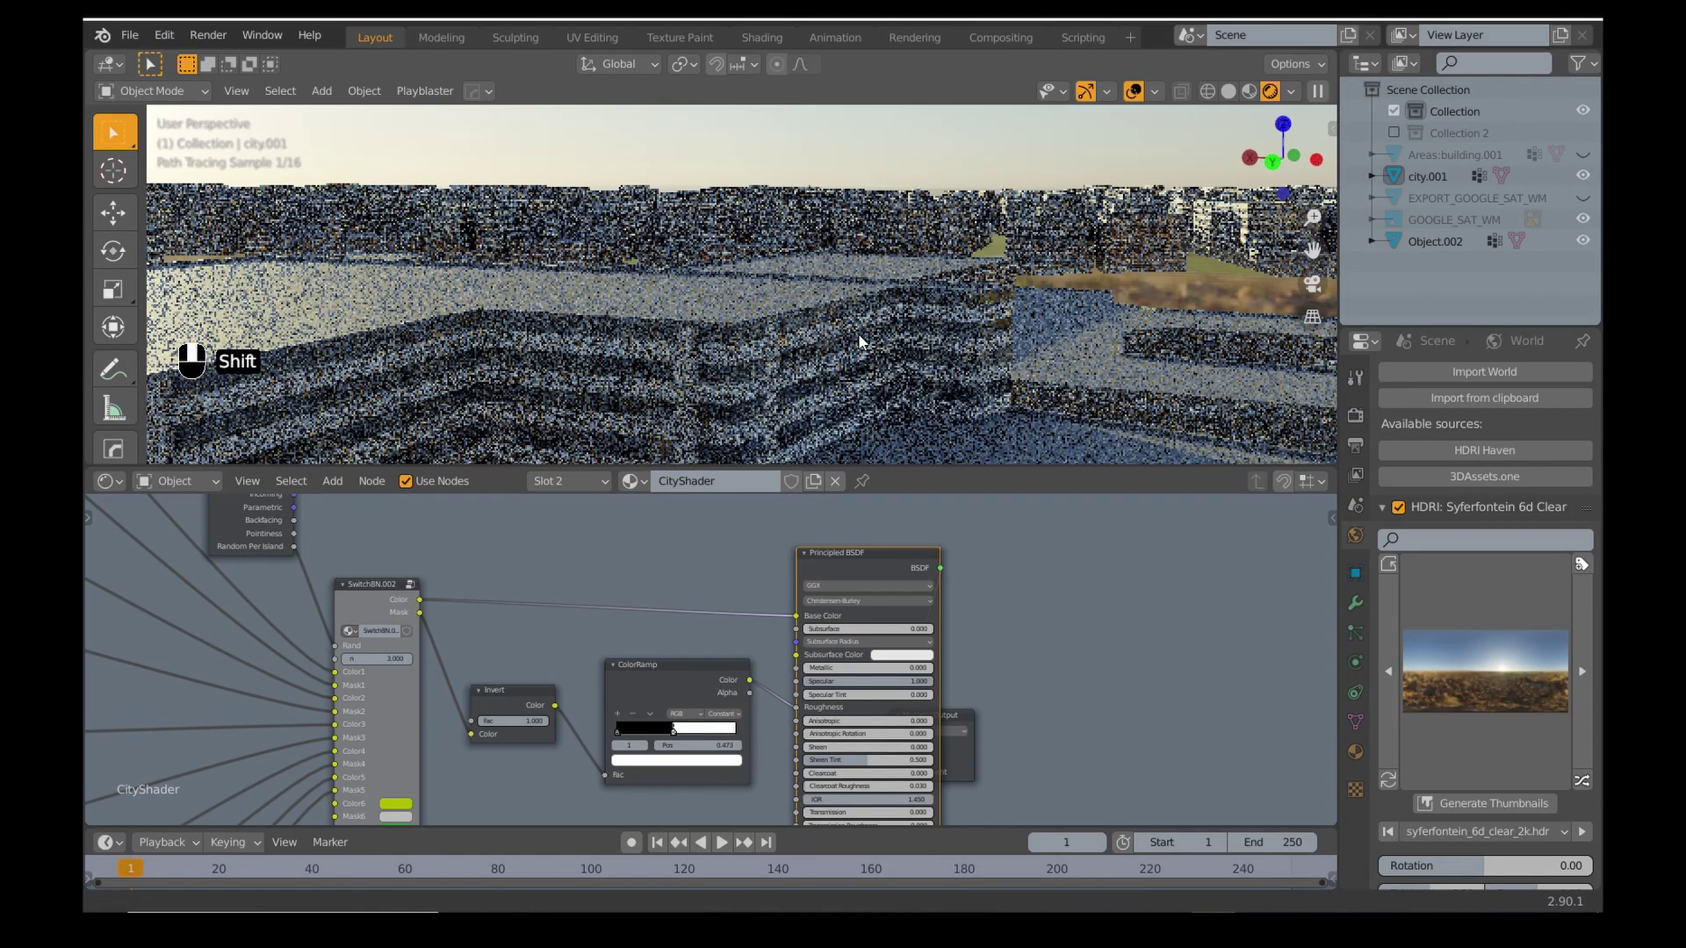
pyautogui.scroll(-1, 698, 624)
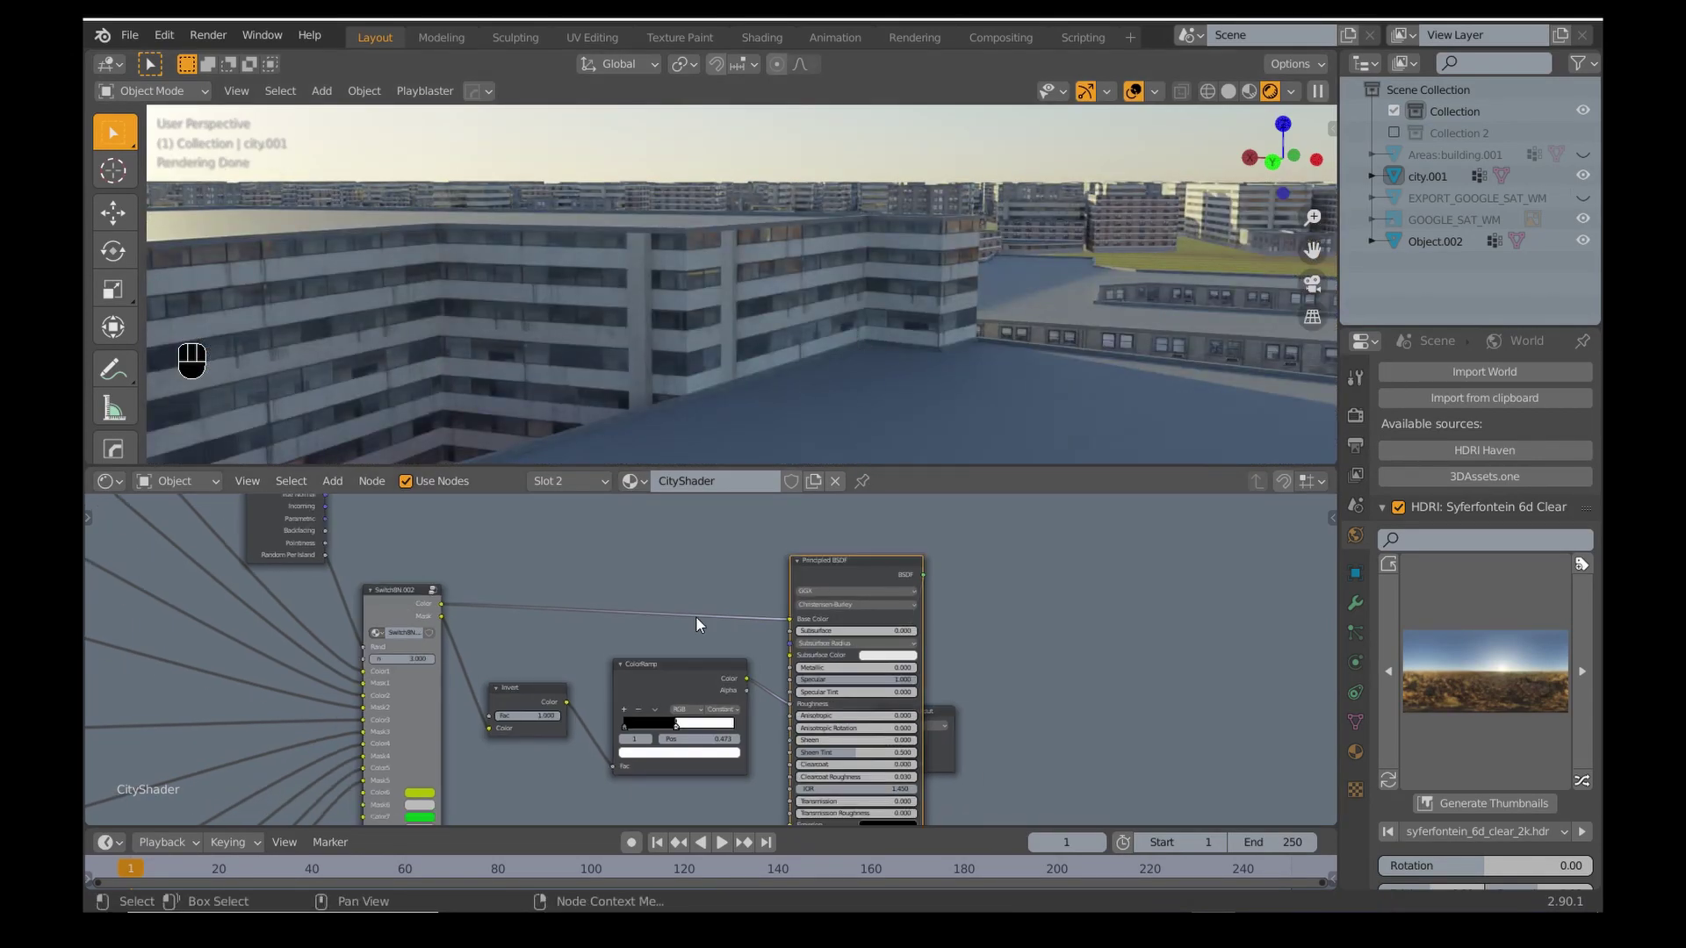
# Insert a Hue Saturation Value node between the Switch8N.002 Color output and the Principled BSDF's Base Color.
pyautogui.moveTo(699, 624); pyautogui.dragTo(807, 618, button='middle')
pyautogui.click(339, 487)
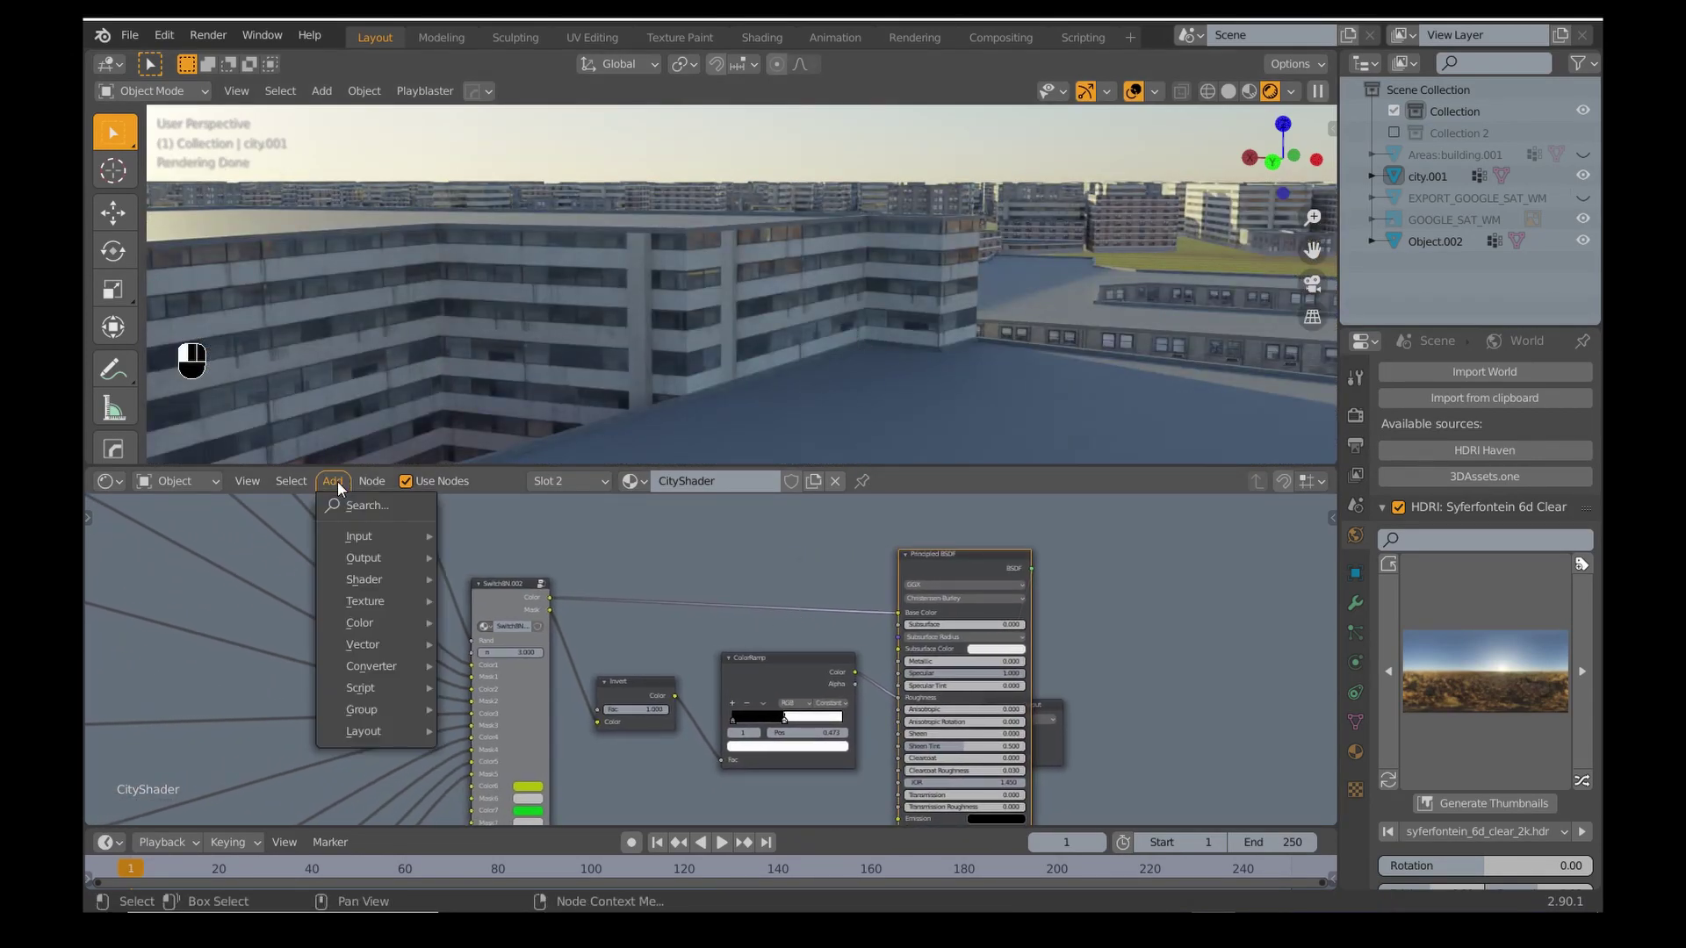
pyautogui.moveTo(393, 629)
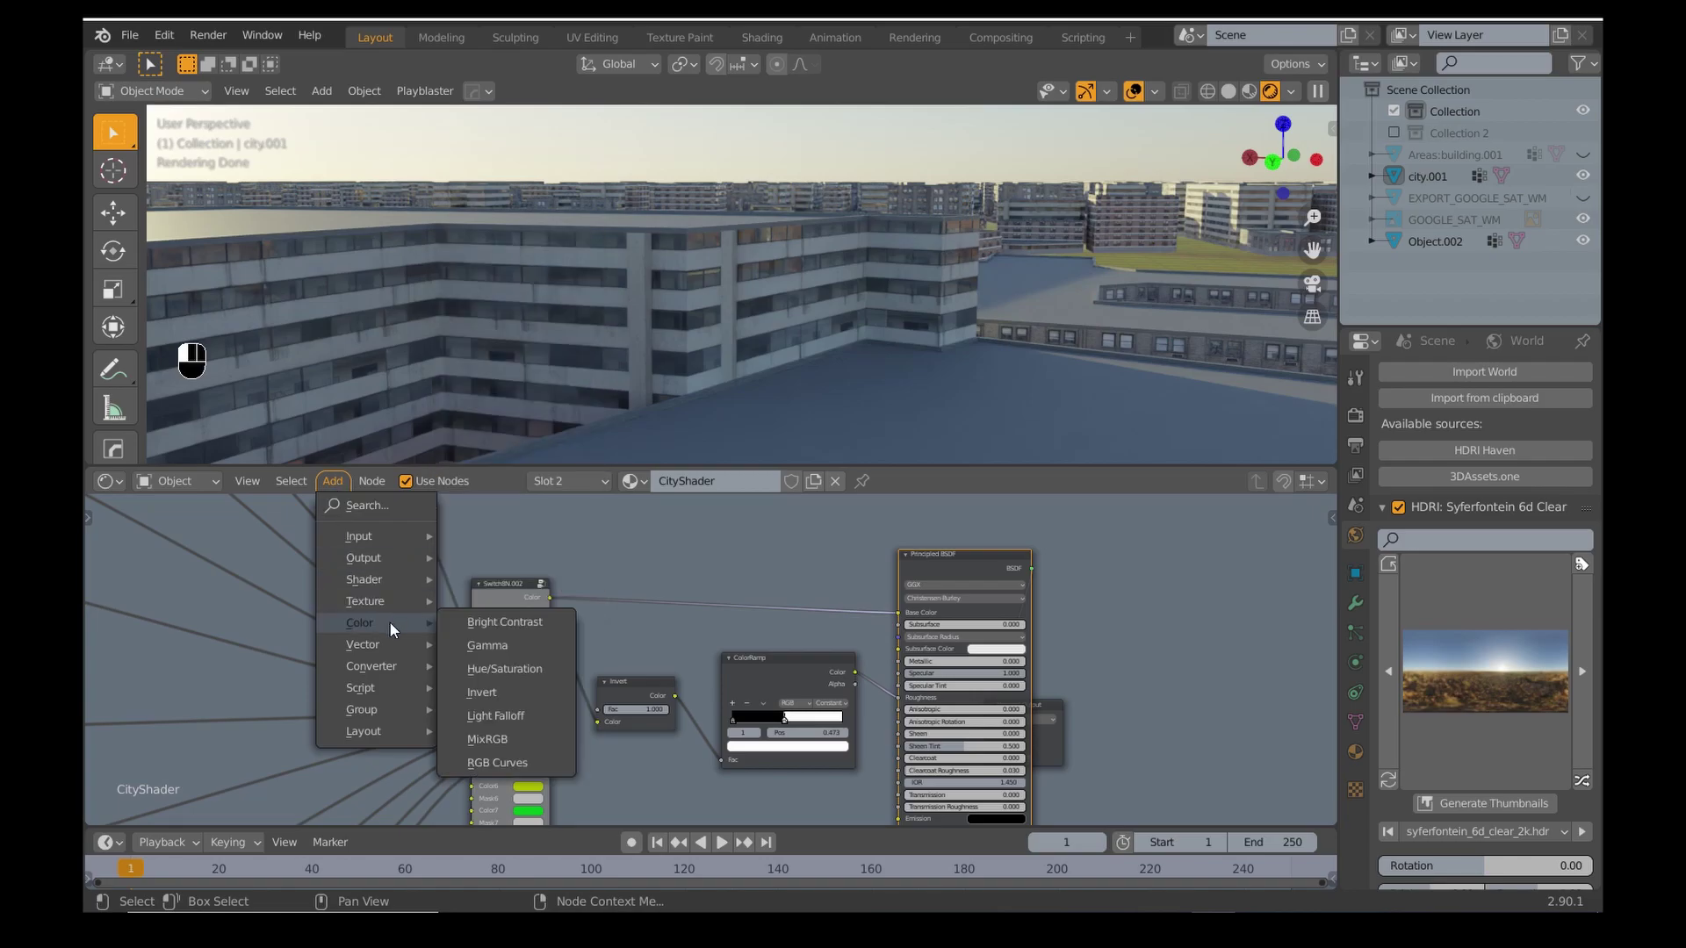
pyautogui.click(492, 670)
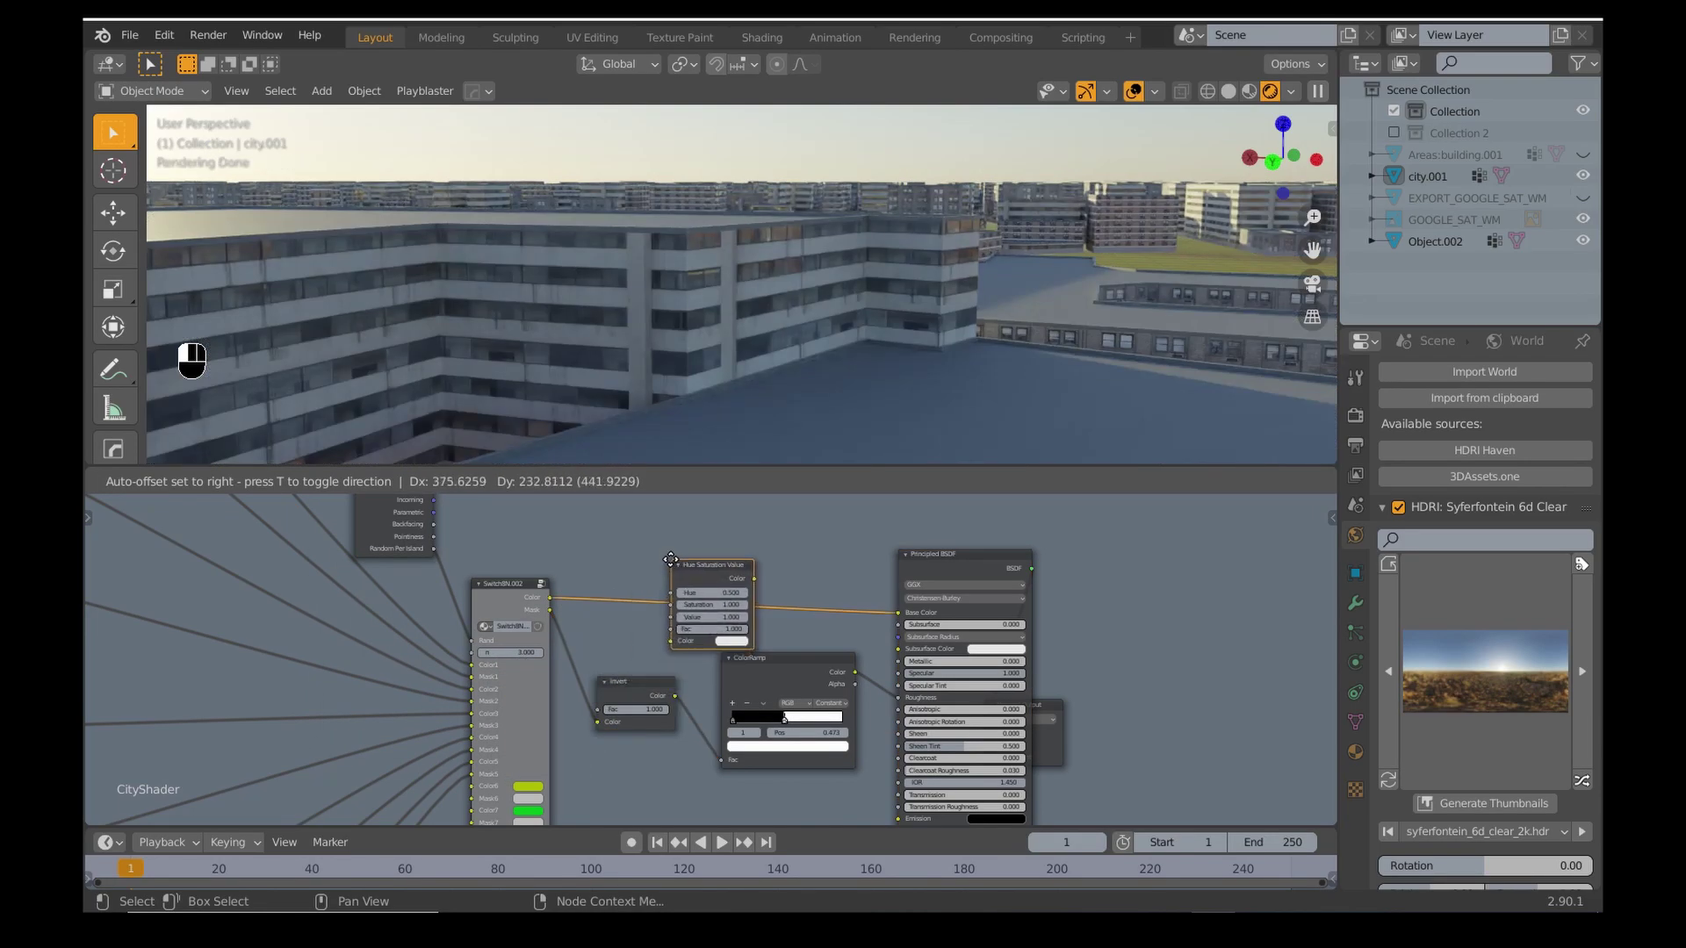
pyautogui.click(667, 564)
pyautogui.scroll(1, 603, 586)
pyautogui.scroll(2, 603, 586)
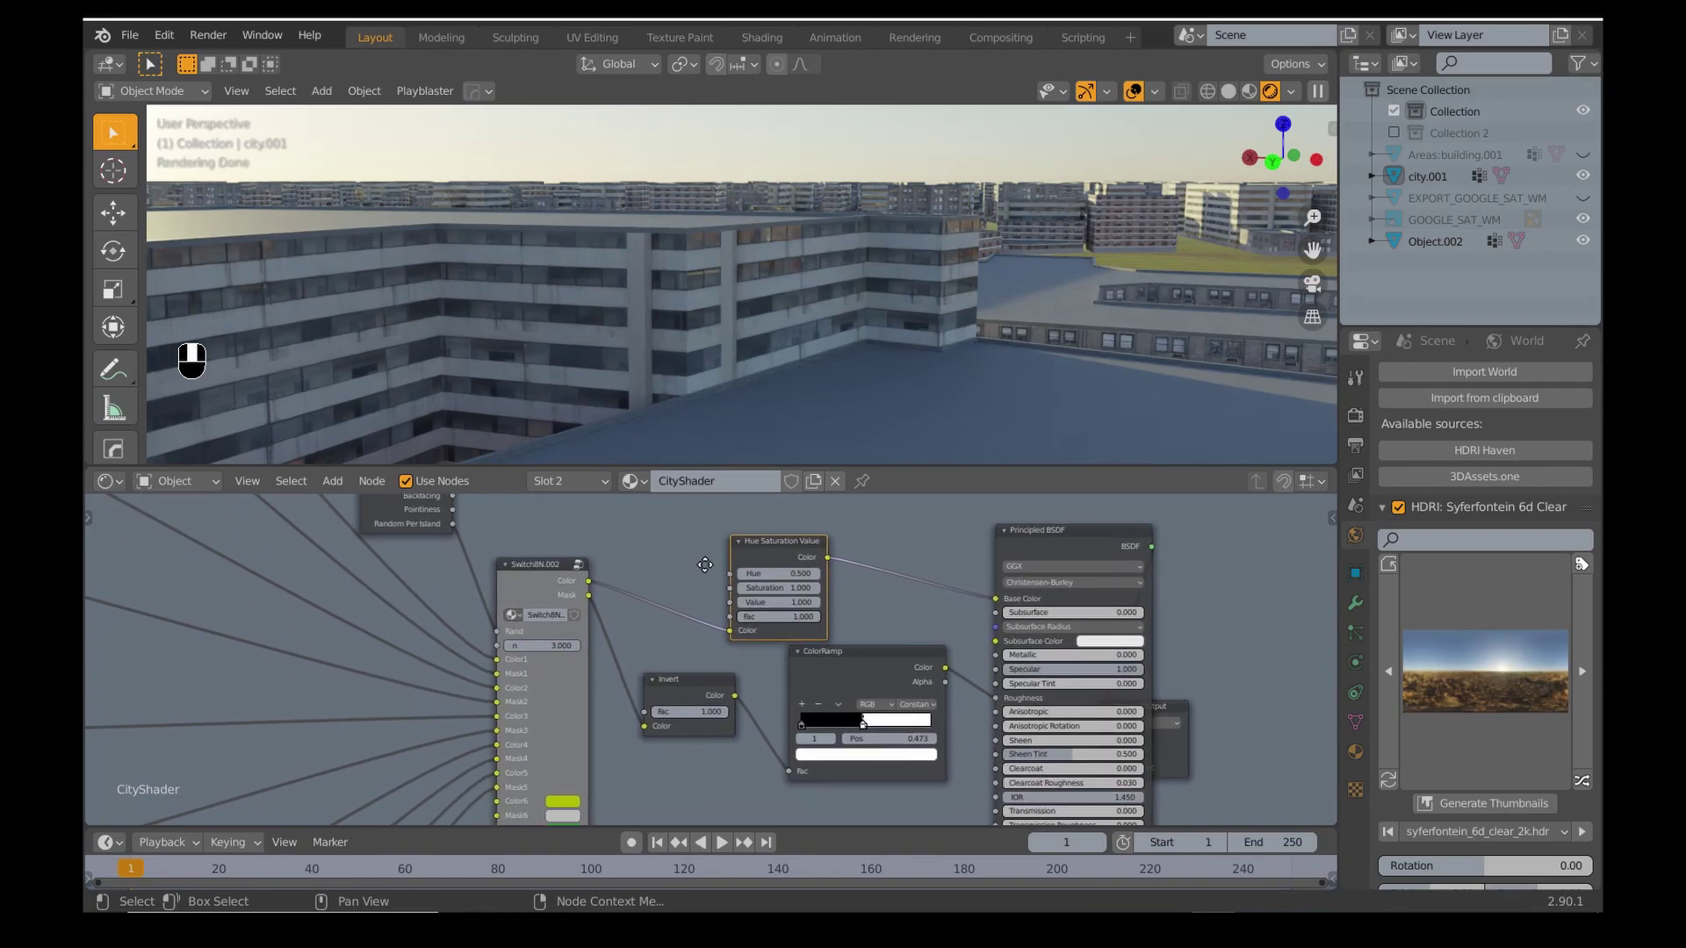
# Preview the Hue Saturation Value node and drive its Fac with the Switch8N.002 Mask output, with Value set to 0.000.
pyautogui.keyDown('ctrl'); pyautogui.keyDown('shift'); pyautogui.click(558, 576); pyautogui.keyUp('shift'); pyautogui.keyUp('ctrl')
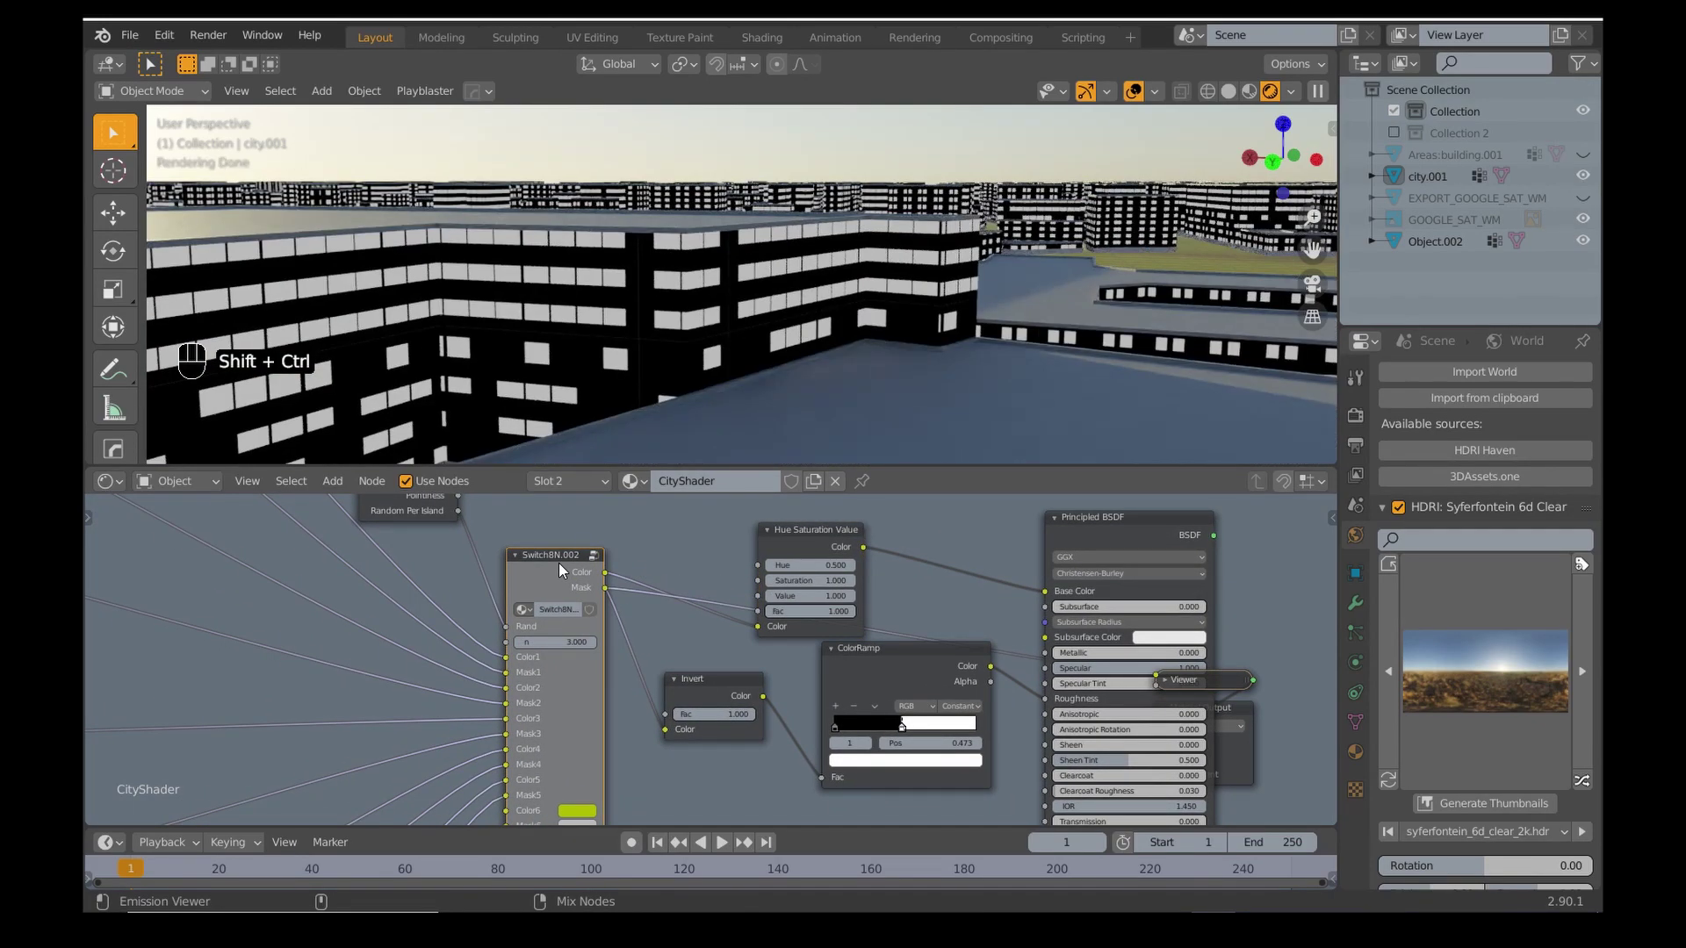
pyautogui.keyDown('ctrl'); pyautogui.keyDown('shift'); pyautogui.click(804, 538); pyautogui.keyUp('shift'); pyautogui.keyUp('ctrl')
pyautogui.moveTo(606, 589)
pyautogui.mouseDown()
pyautogui.moveTo(758, 612)
pyautogui.moveTo(772, 597)
pyautogui.mouseUp()
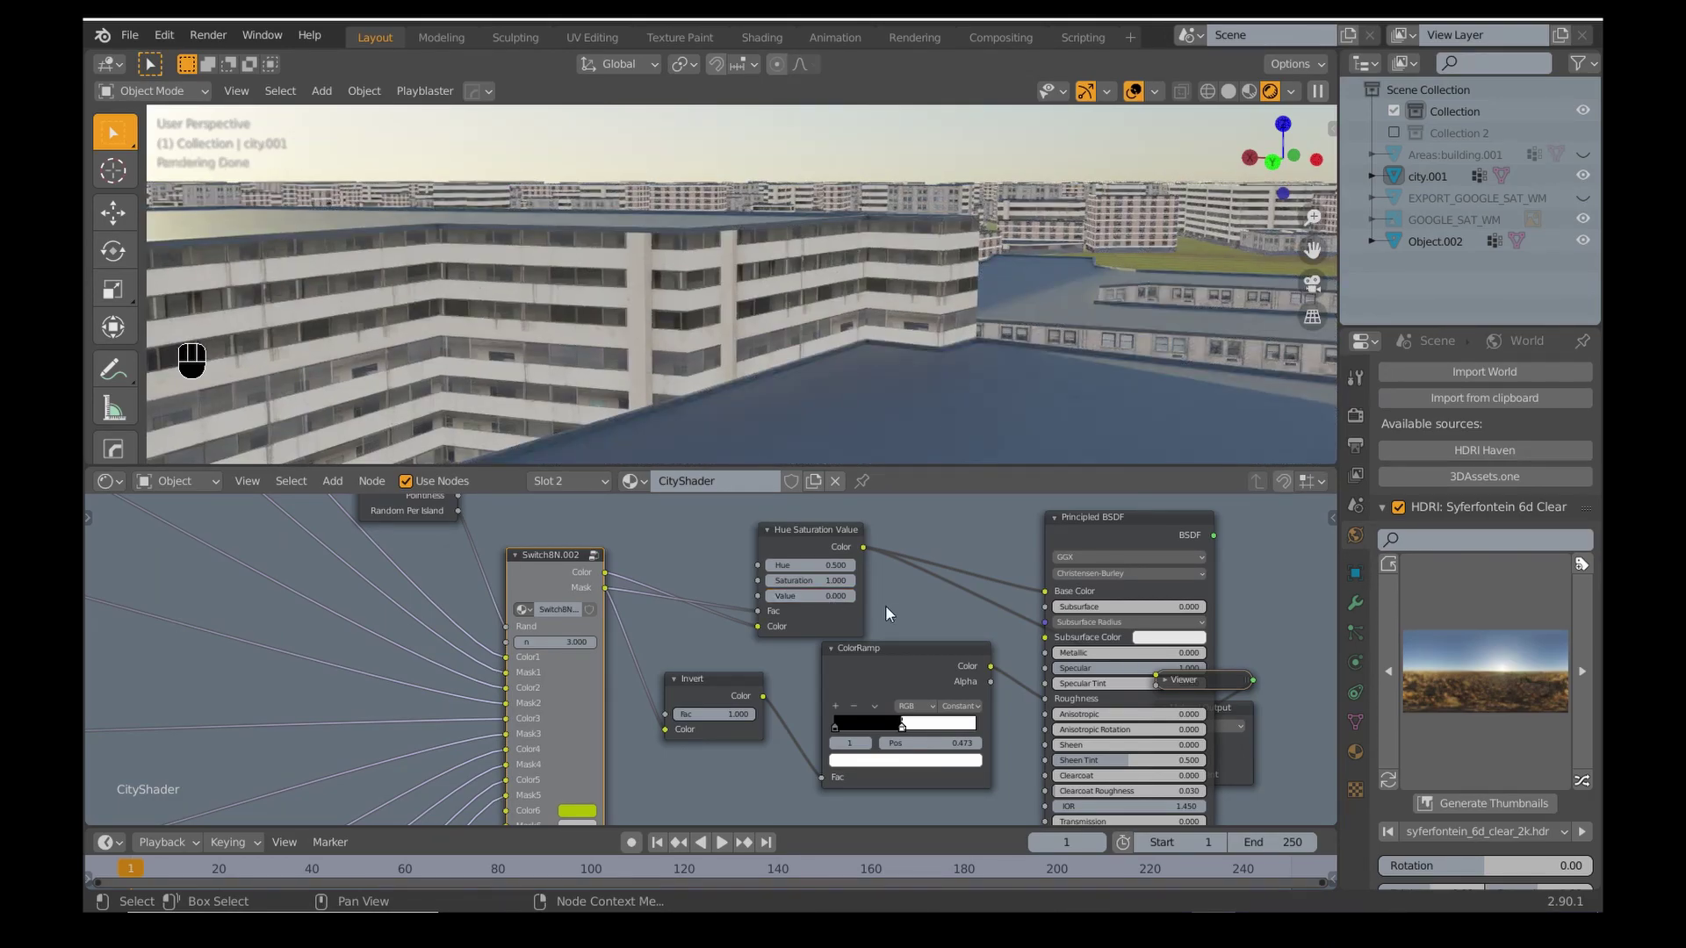
# Return the preview to the Principled BSDF and set the Hue Saturation Value node's Value to 0.330.
pyautogui.moveTo(885, 614); pyautogui.dragTo(727, 649, button='middle')
pyautogui.keyDown('ctrl'); pyautogui.keyDown('shift'); pyautogui.click(948, 556); pyautogui.keyUp('shift'); pyautogui.keyUp('ctrl')
pyautogui.scroll(3, 947, 556)
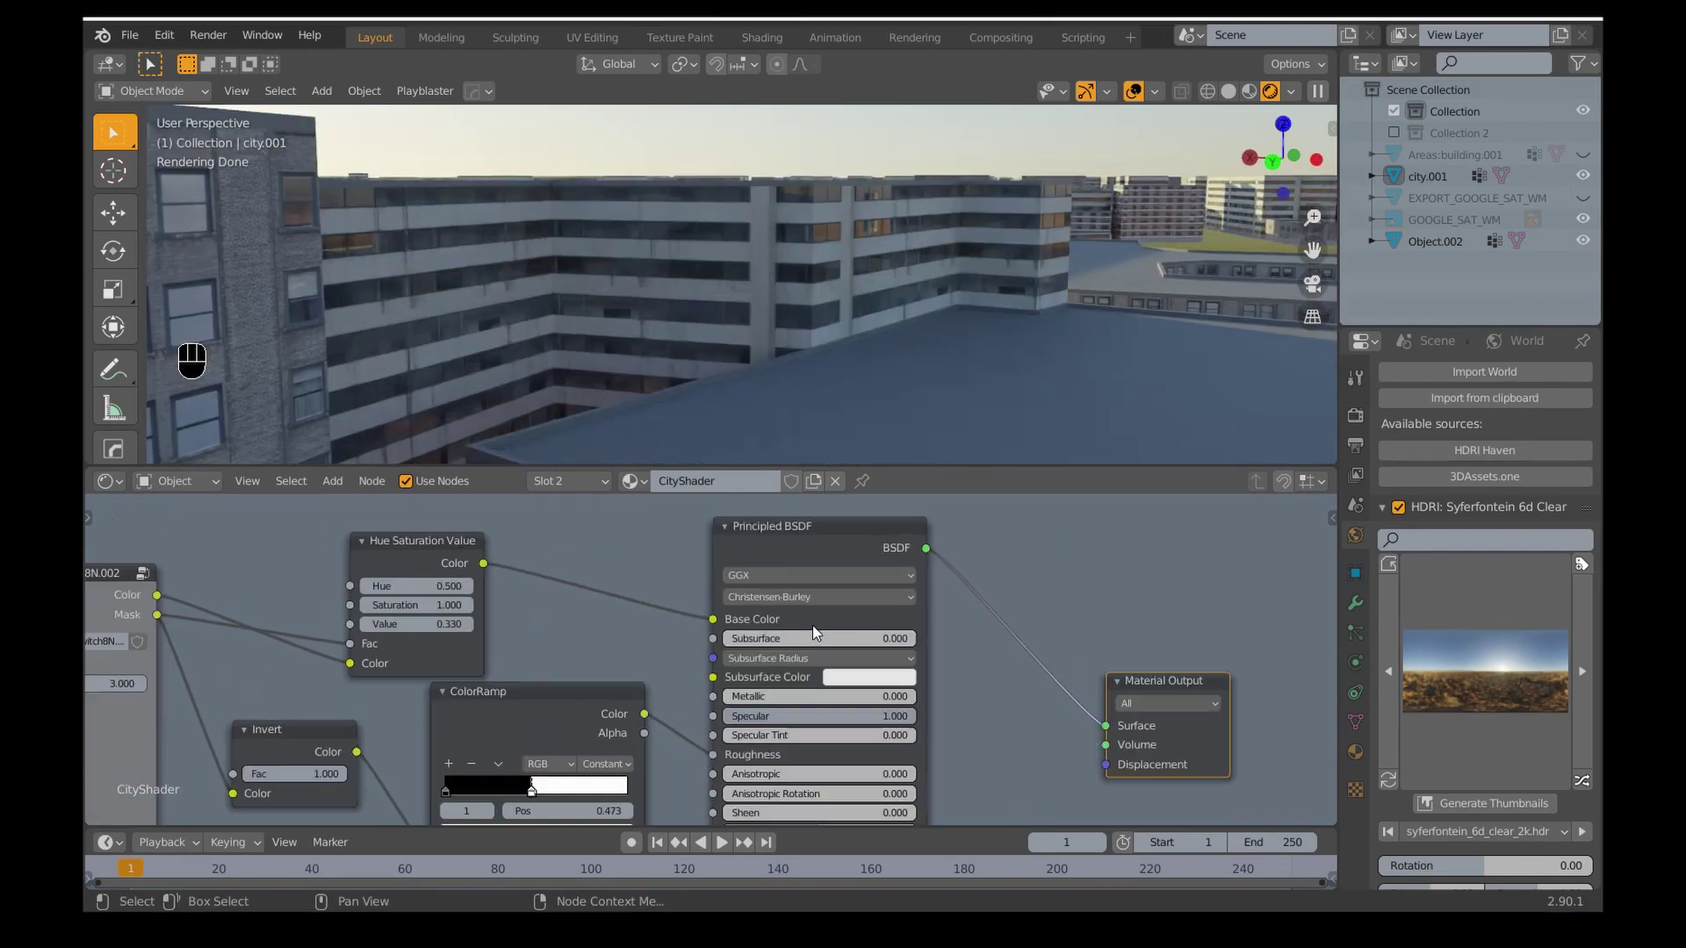
pyautogui.moveTo(823, 612); pyautogui.dragTo(834, 567, button='middle')
pyautogui.moveTo(920, 672)
pyautogui.mouseDown()
pyautogui.moveTo(734, 671)
pyautogui.moveTo(919, 672)
pyautogui.mouseUp()
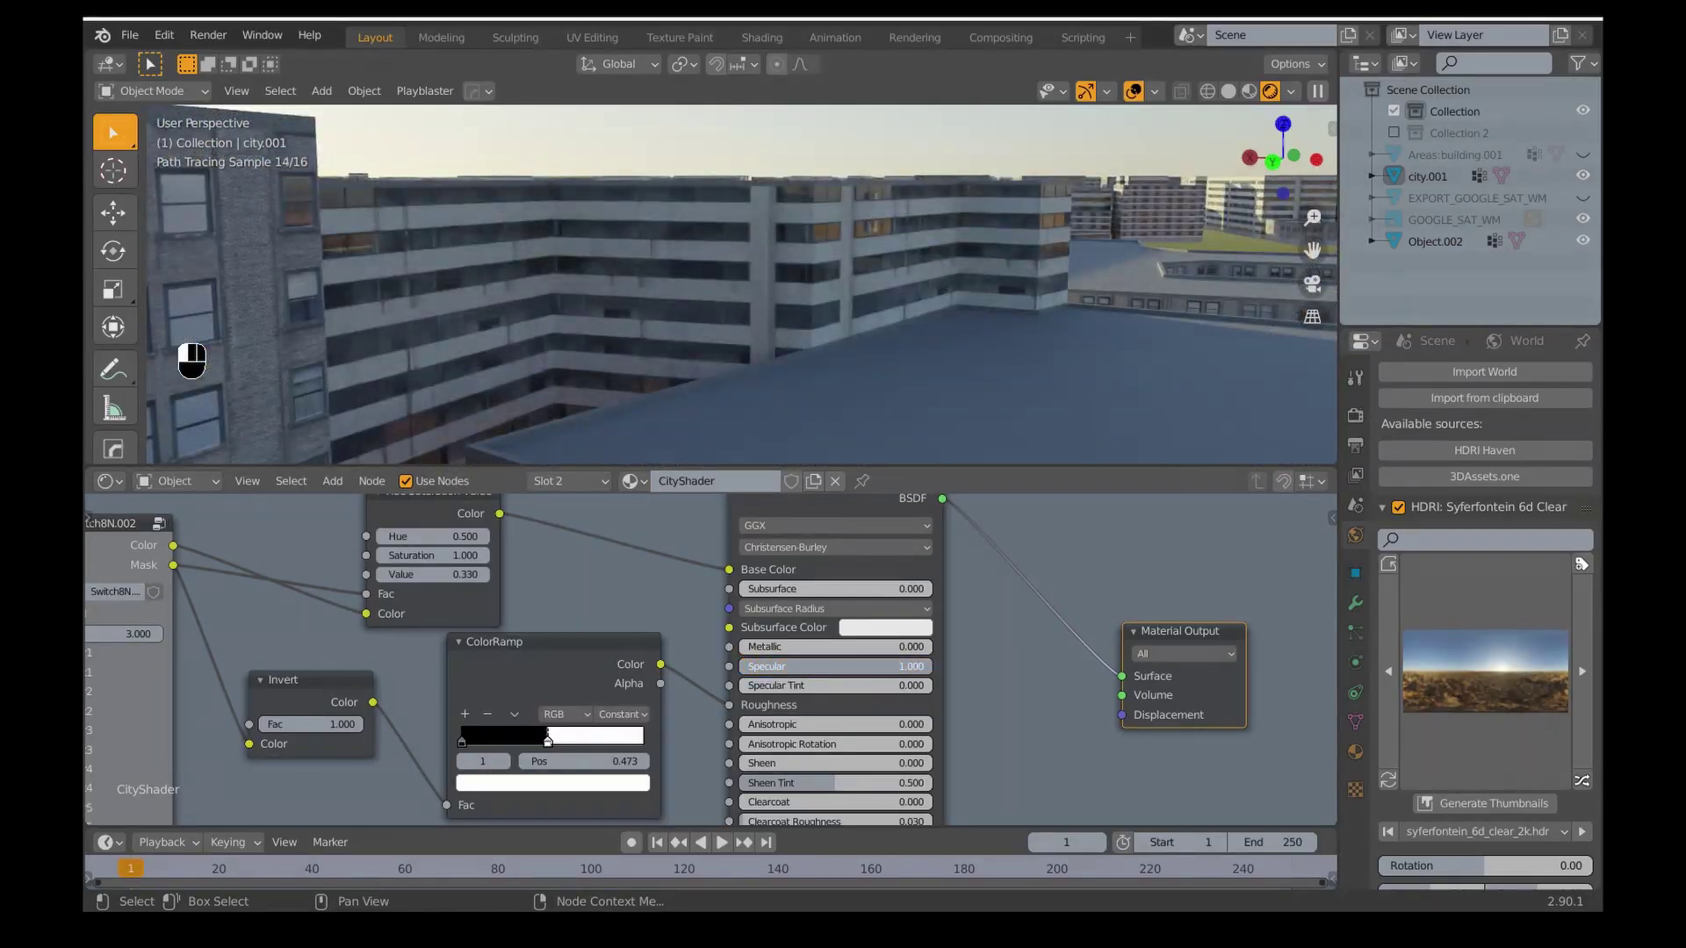
# Survey the city from a distance and unhide the EXPORT_GOOGLE_SAT_WM satellite ground.
pyautogui.keyDown('shift'); pyautogui.moveTo(667, 290); pyautogui.dragTo(553, 341, button='middle'); pyautogui.keyUp('shift')
pyautogui.scroll(6, 553, 341)
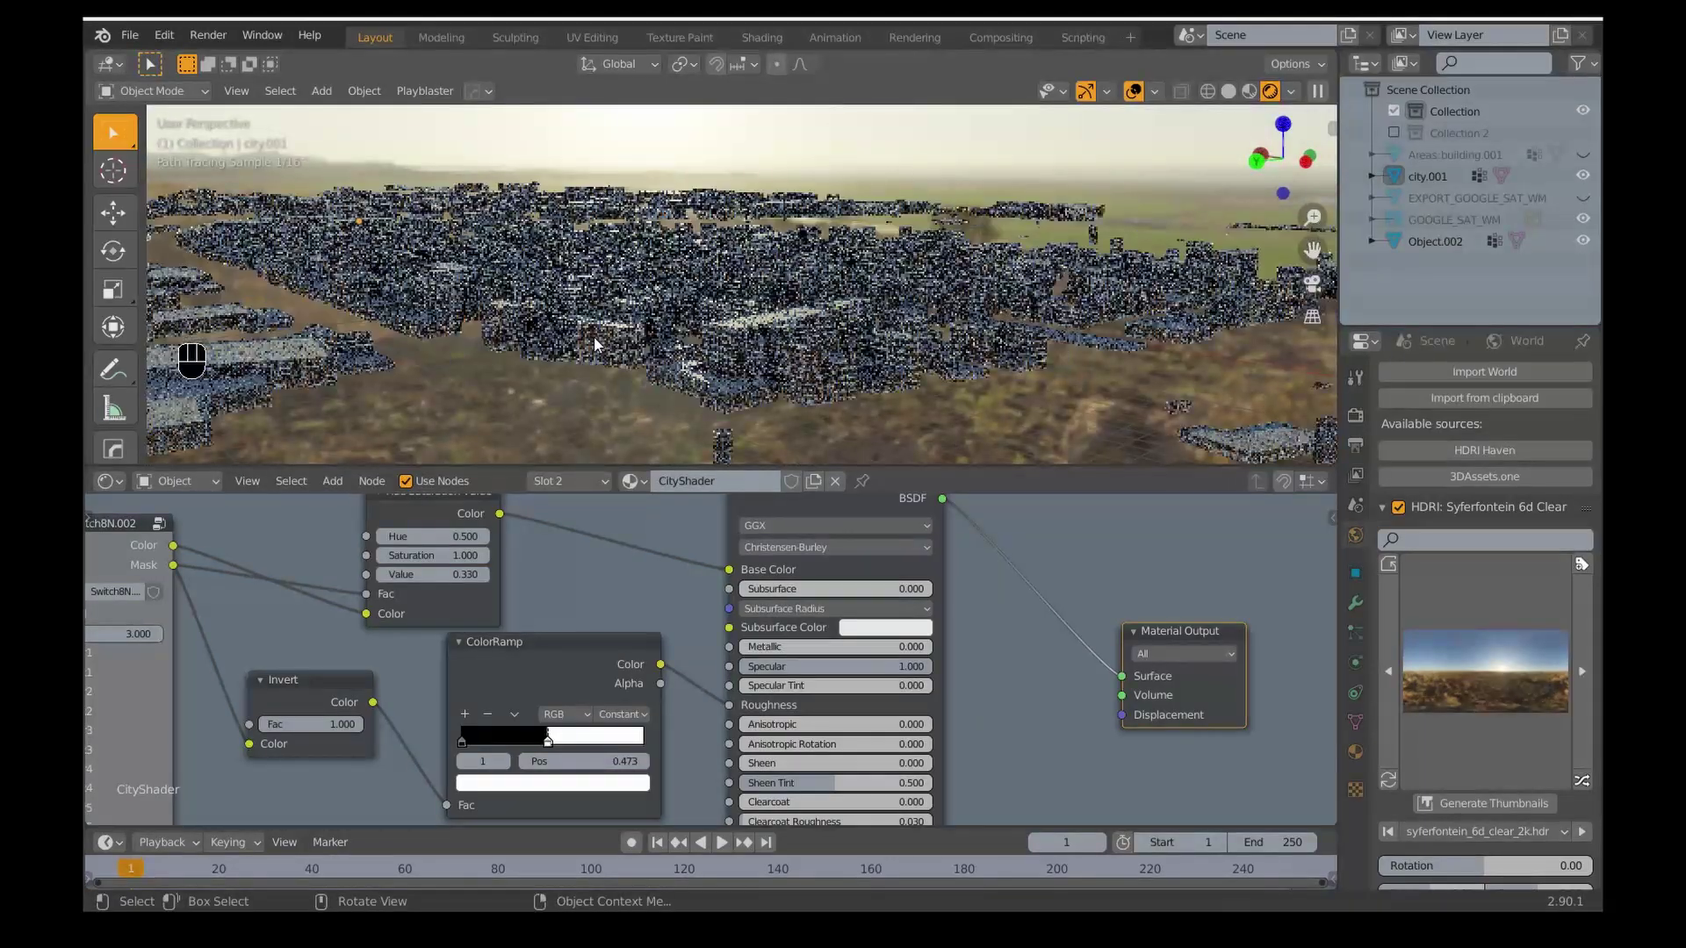
pyautogui.moveTo(587, 320)
pyautogui.mouseDown(button='middle')
pyautogui.moveTo(632, 305)
pyautogui.moveTo(595, 290)
pyautogui.moveTo(617, 277)
pyautogui.moveTo(749, 353)
pyautogui.moveTo(790, 351)
pyautogui.moveTo(779, 318)
pyautogui.moveTo(890, 329)
pyautogui.moveTo(779, 339)
pyautogui.mouseUp(button='middle')
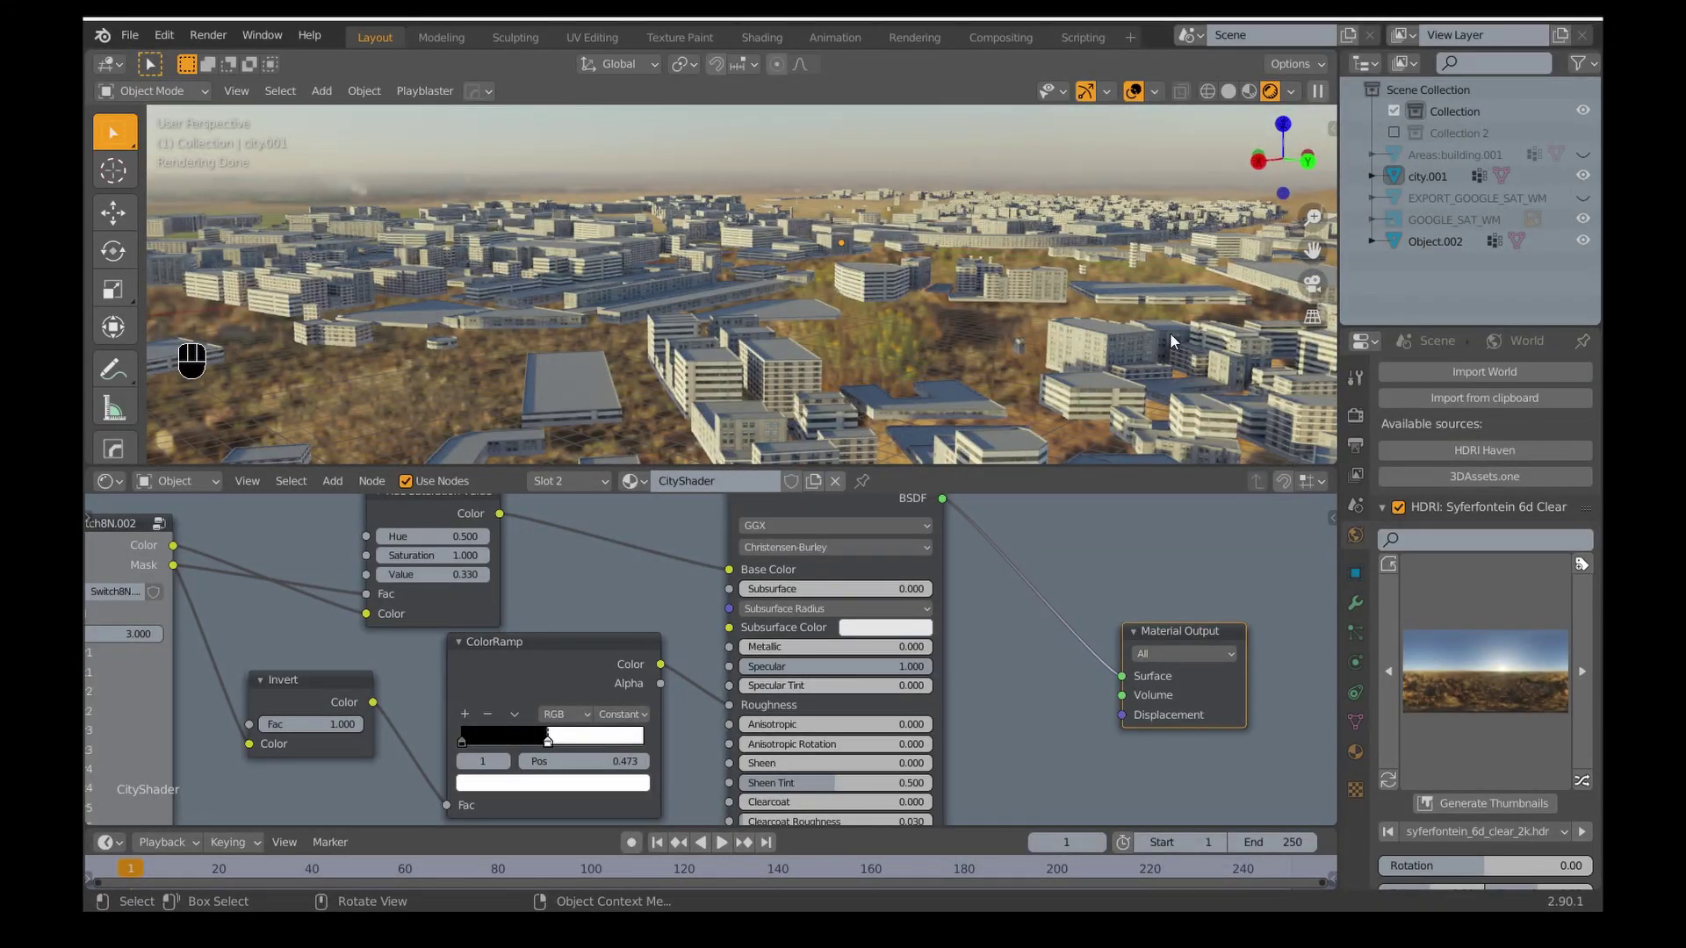
pyautogui.click(1584, 197)
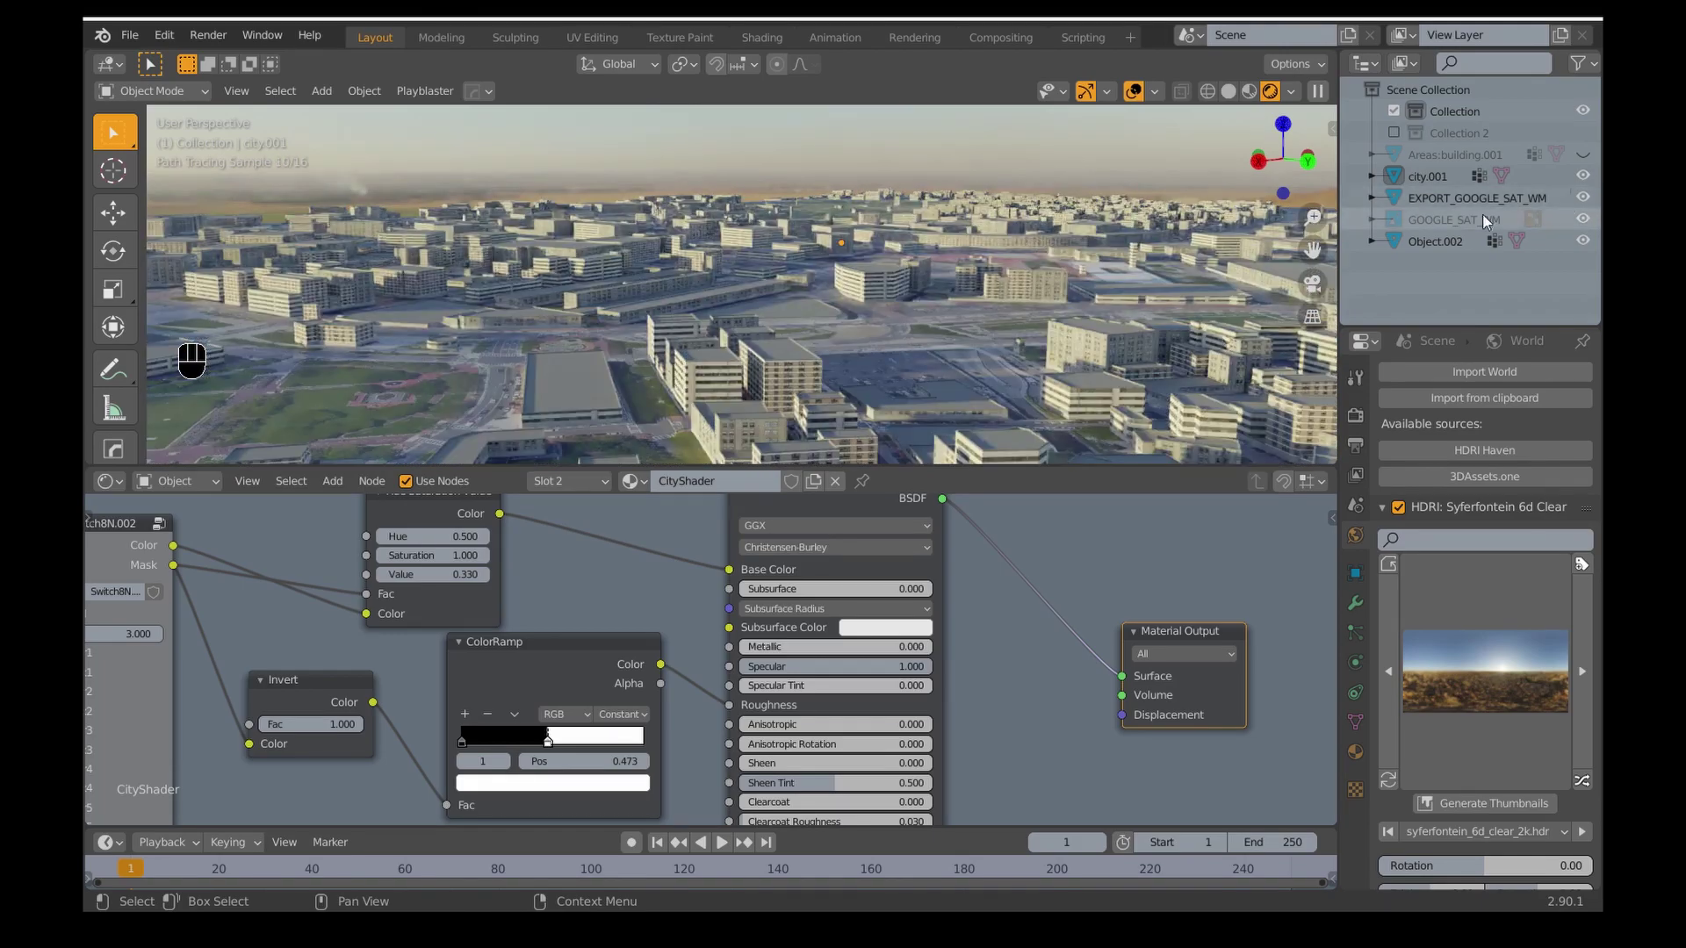
# Set the satellite ground's rastMat material to Roughness 1.000 and Specular 0.073.
pyautogui.click(431, 391)
pyautogui.press('Home')
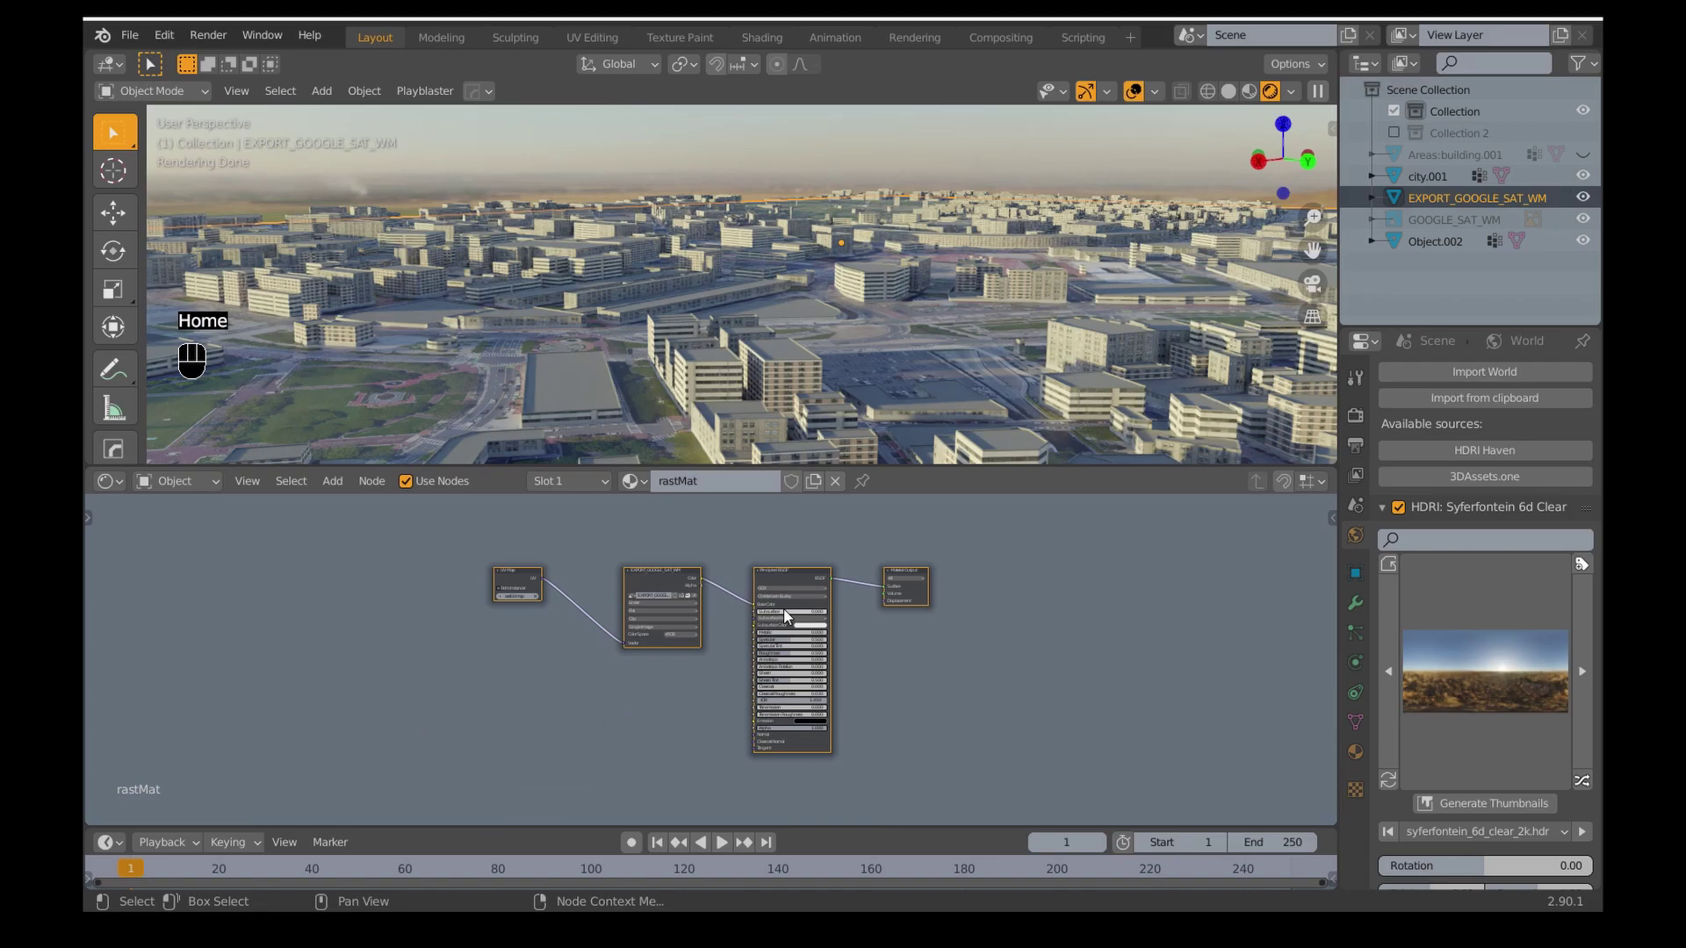
pyautogui.scroll(5, 700, 620)
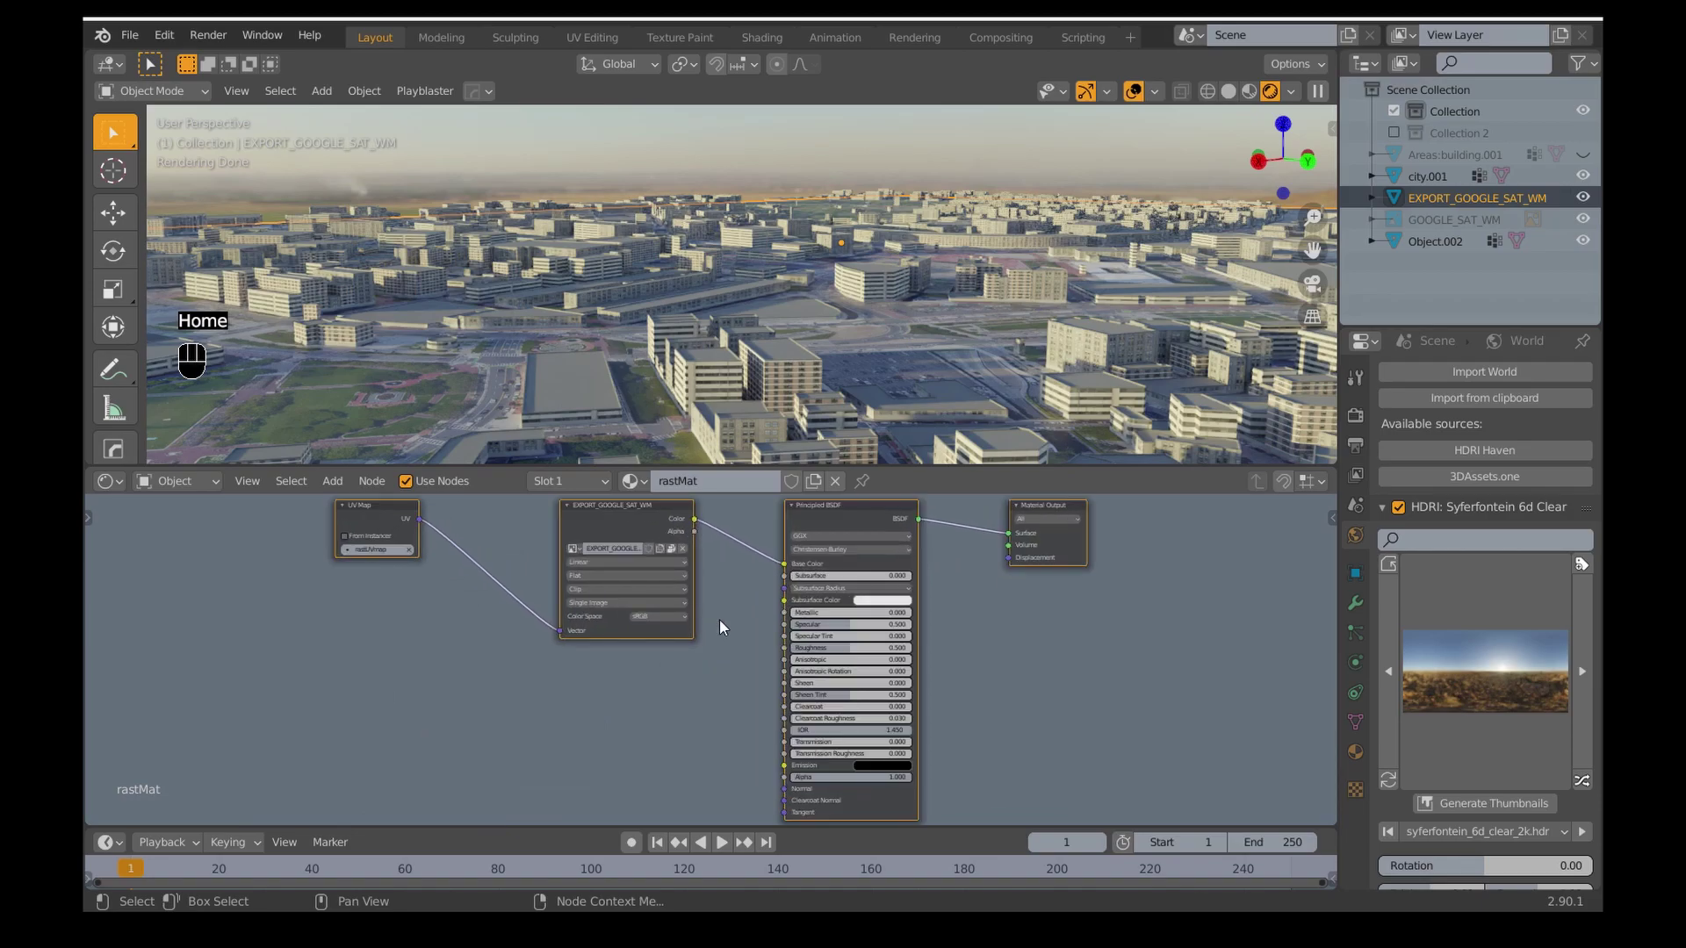
pyautogui.moveTo(885, 649)
pyautogui.mouseDown()
pyautogui.moveTo(974, 650)
pyautogui.moveTo(834, 611)
pyautogui.mouseUp()
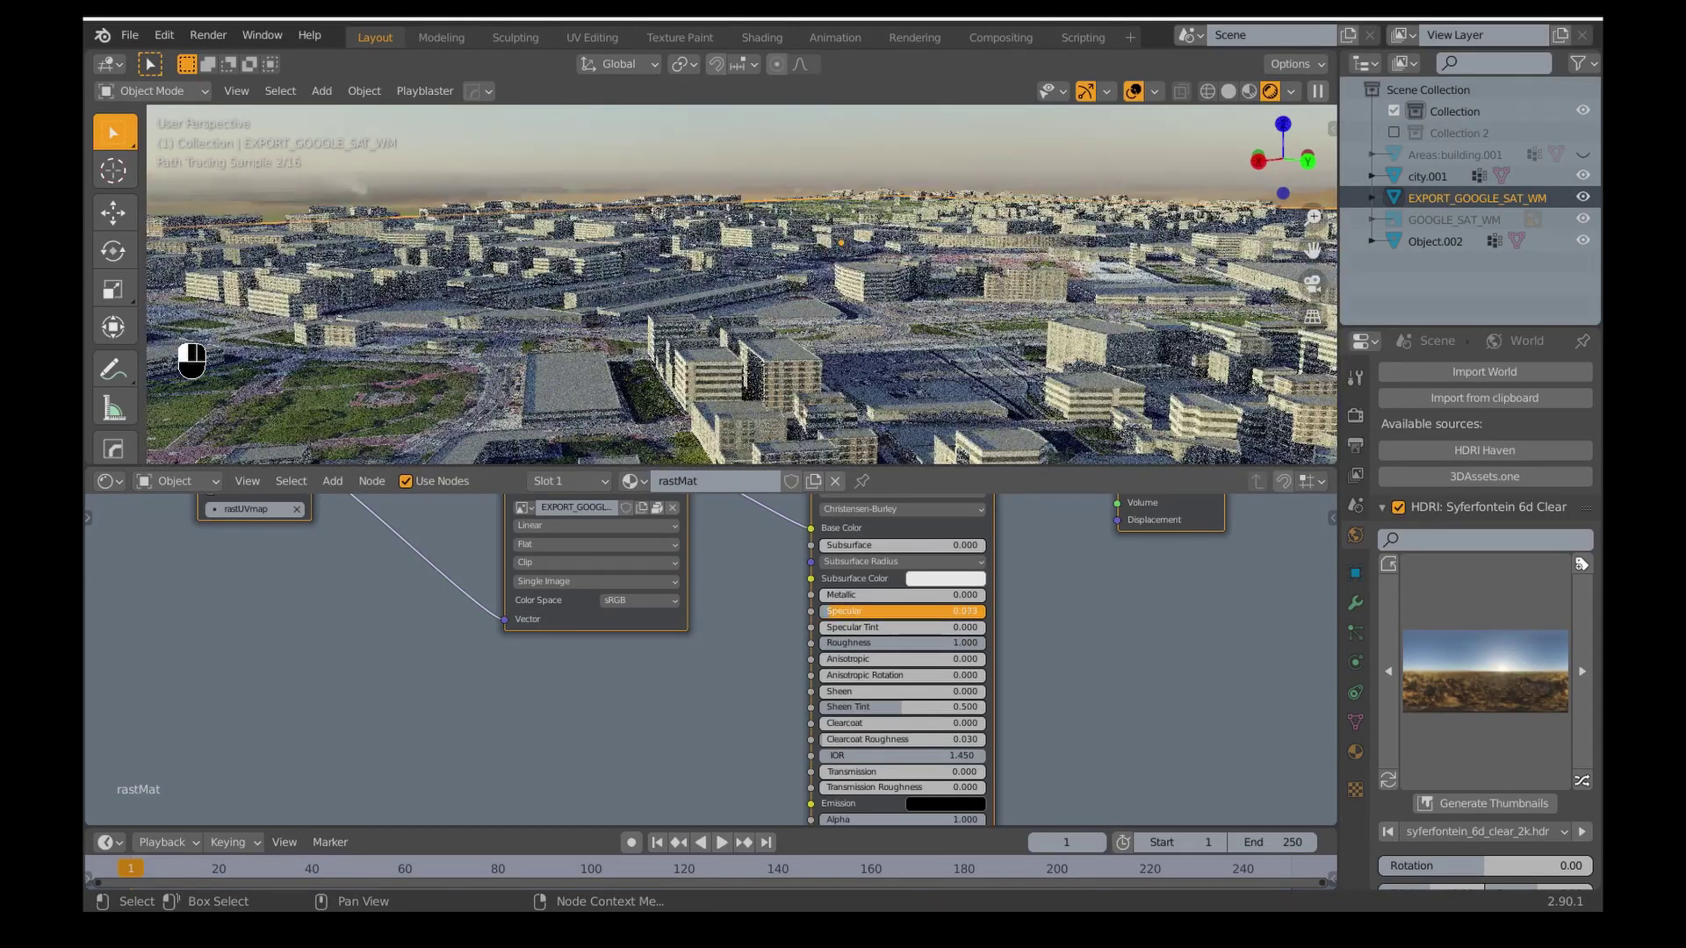
# Examine the lit city and satellite ground in a maximized viewport, then restore the layout.
pyautogui.hotkey('ctrl', 'space')
pyautogui.keyDown('shift'); pyautogui.moveTo(876, 200); pyautogui.dragTo(840, 392, button='middle'); pyautogui.keyUp('shift')
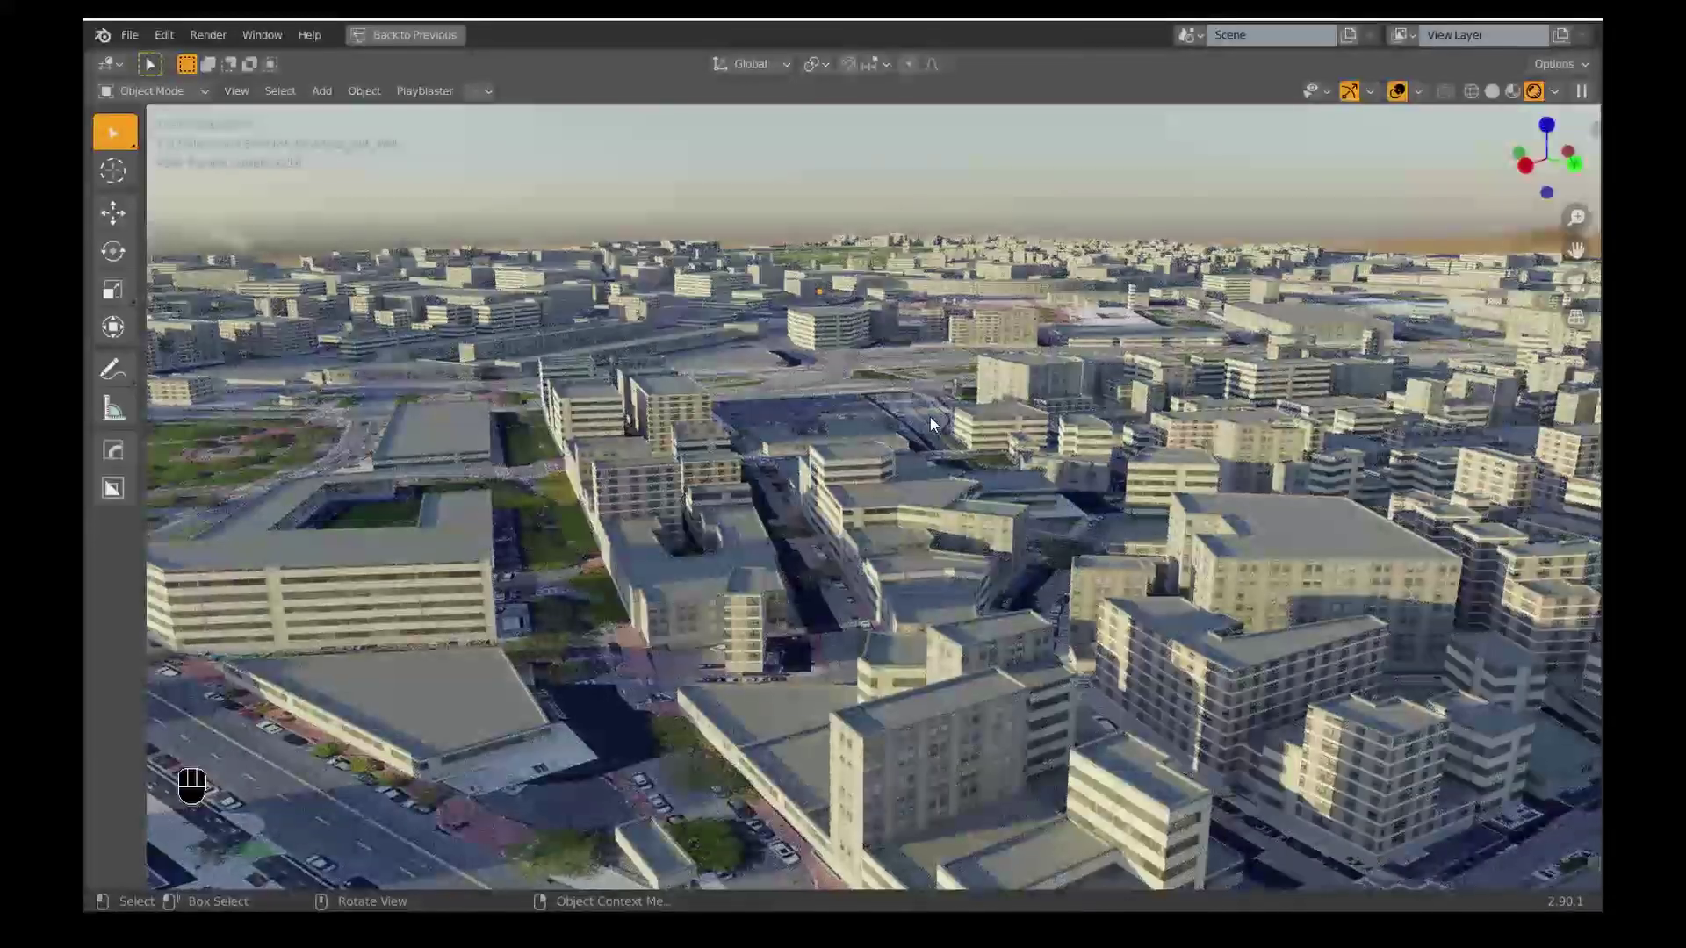
pyautogui.hotkey('ctrl', 'space')
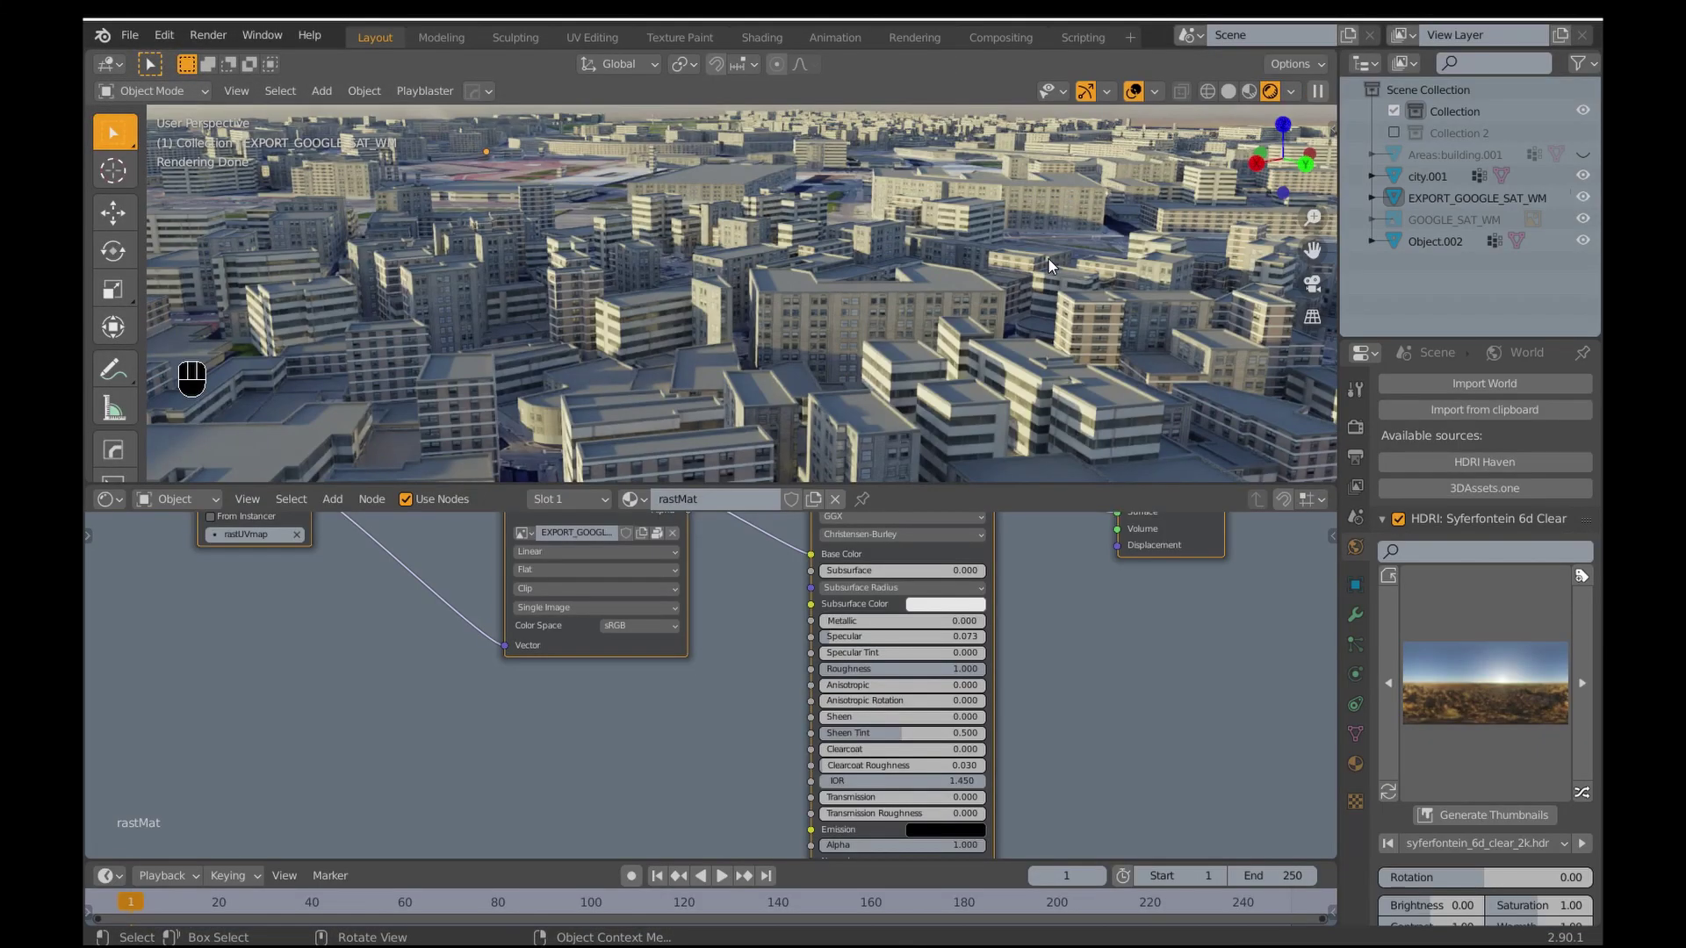
# Display the render visibility toggles in the object list and hide Object.002 from the viewport and renders.
pyautogui.click(1581, 64)
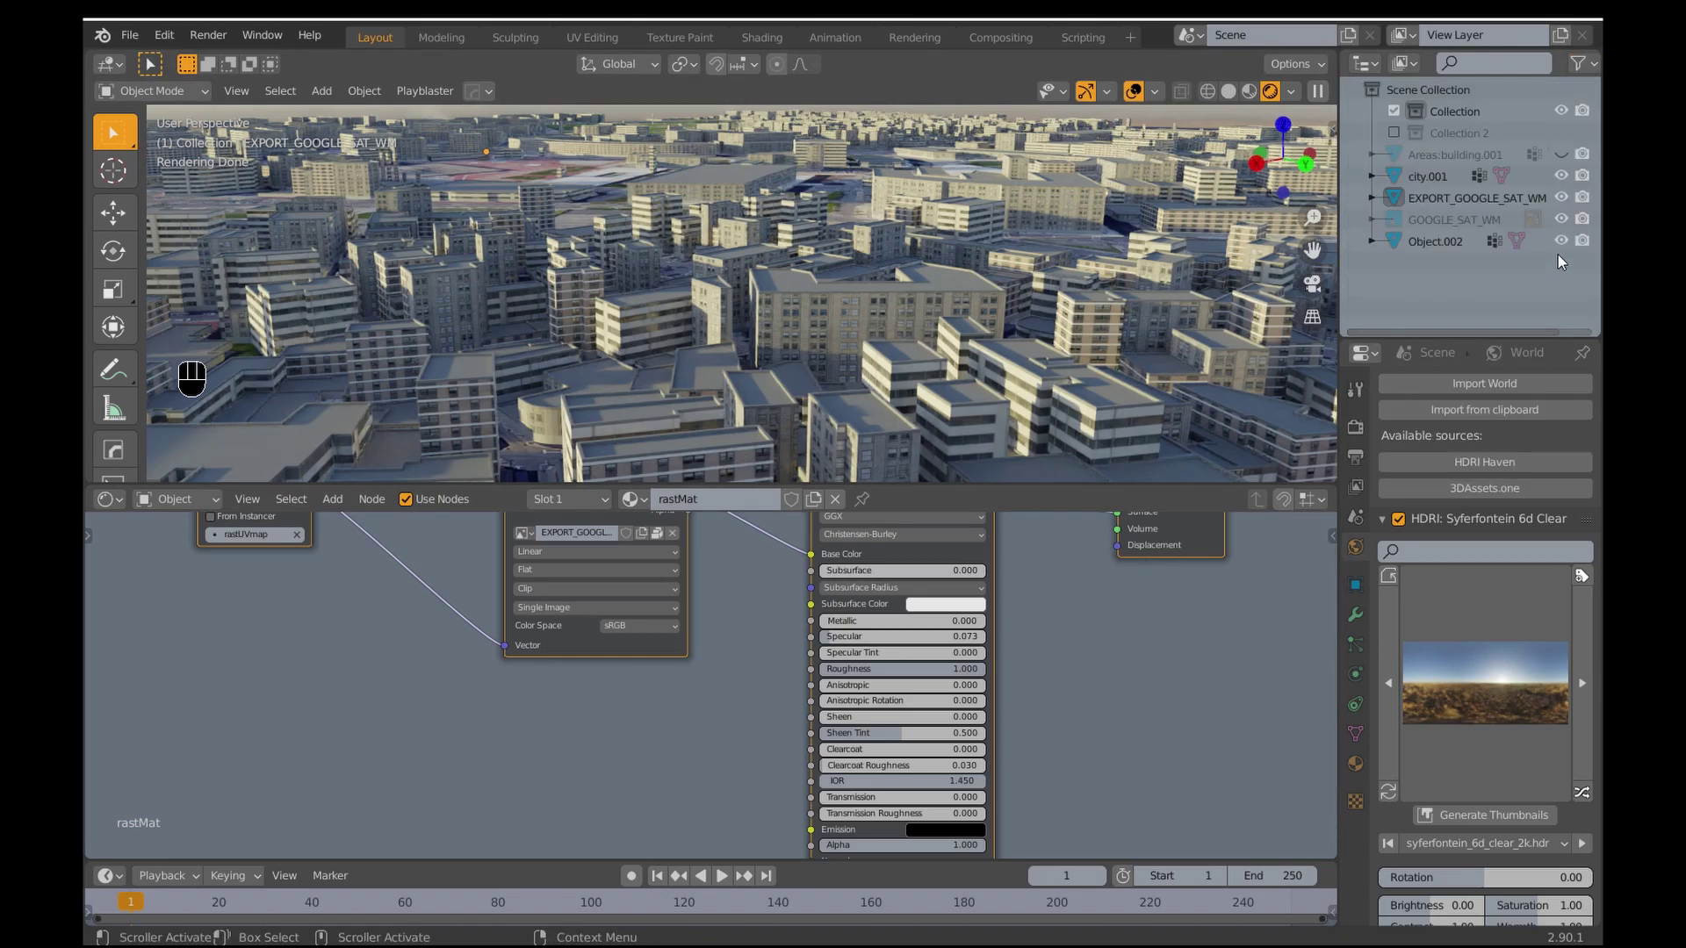
pyautogui.click(1561, 242)
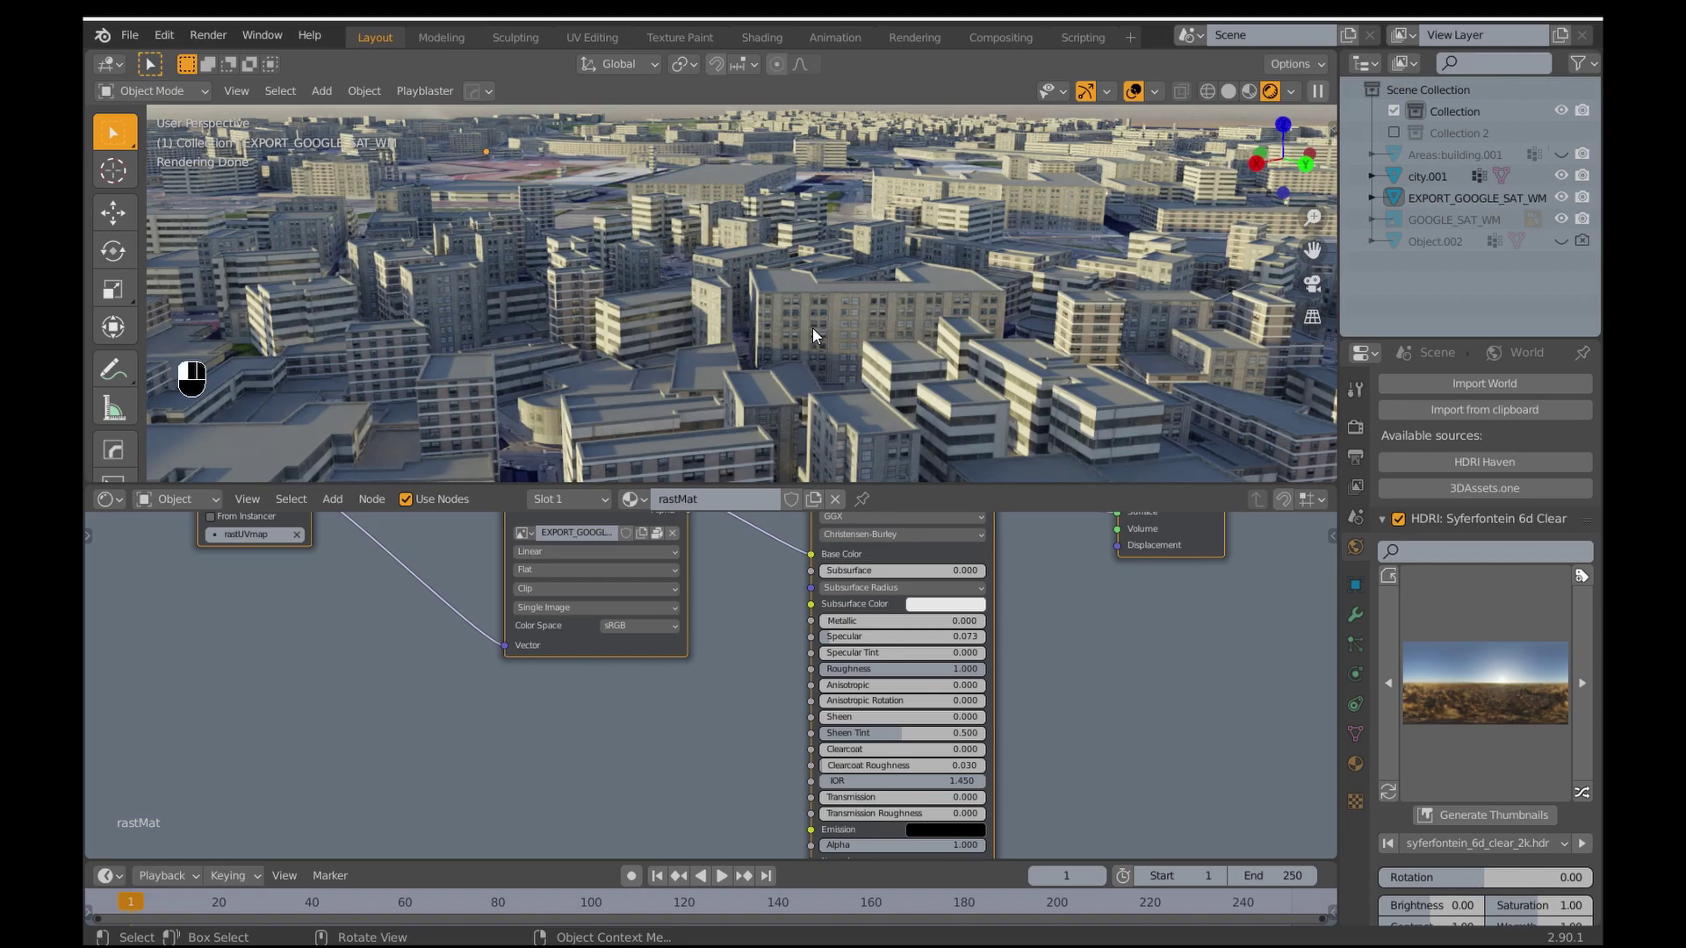
# Select the rooftop material of city.001 for node editing and display its material properties.
pyautogui.click(813, 334)
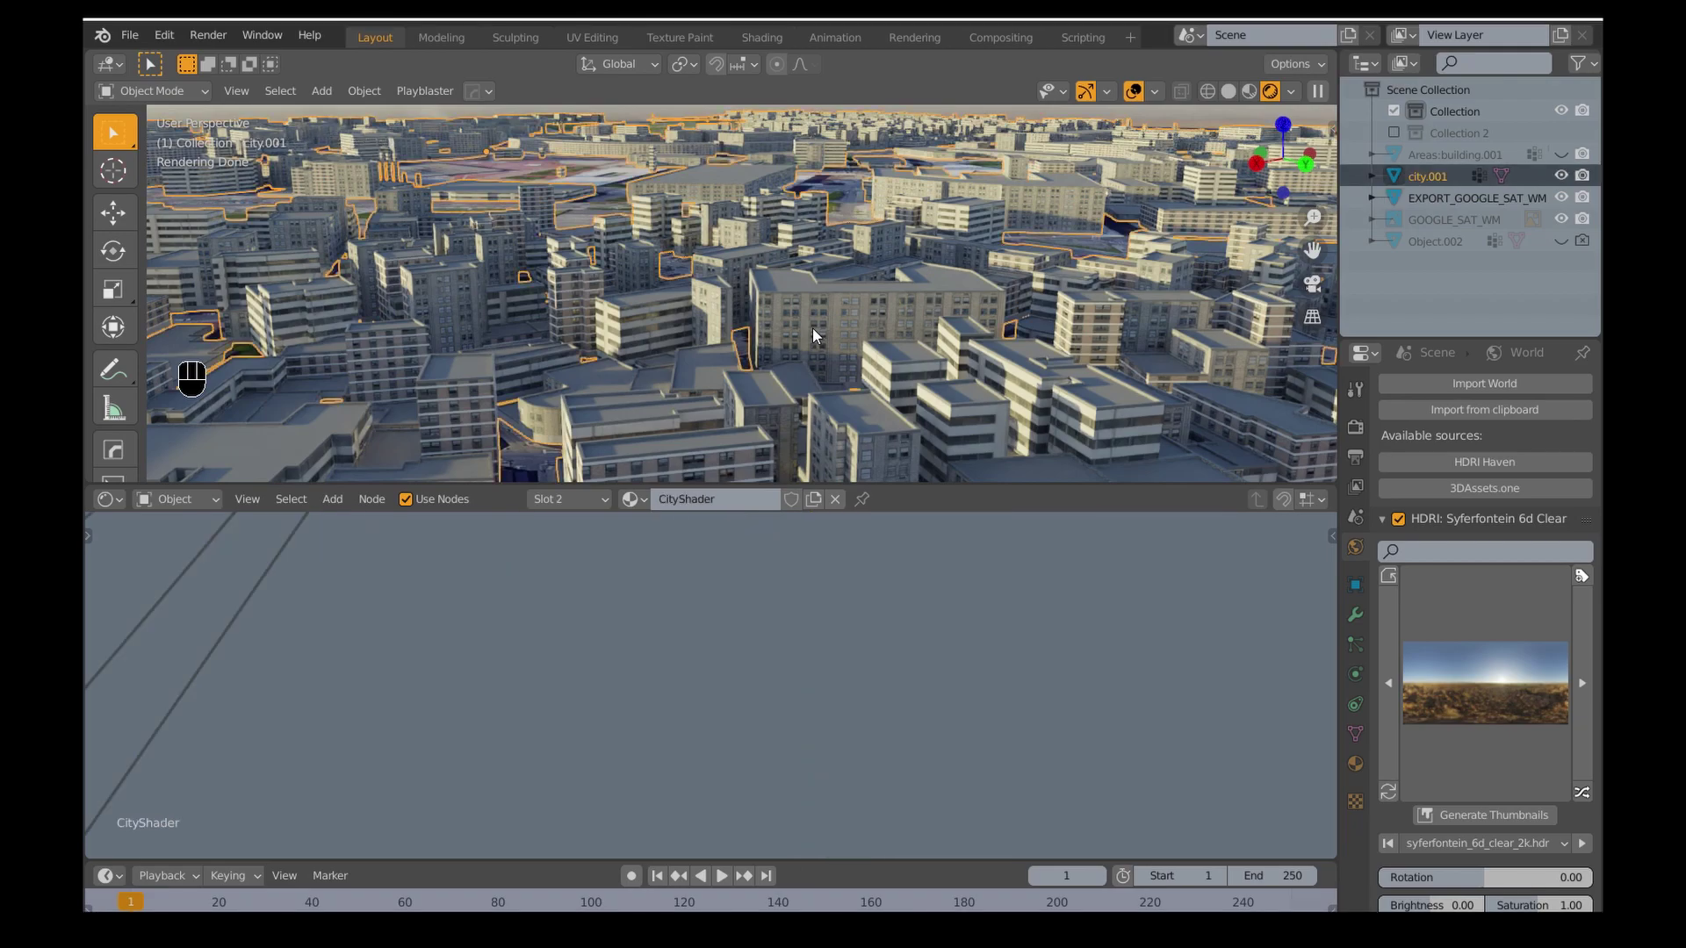
pyautogui.click(569, 501)
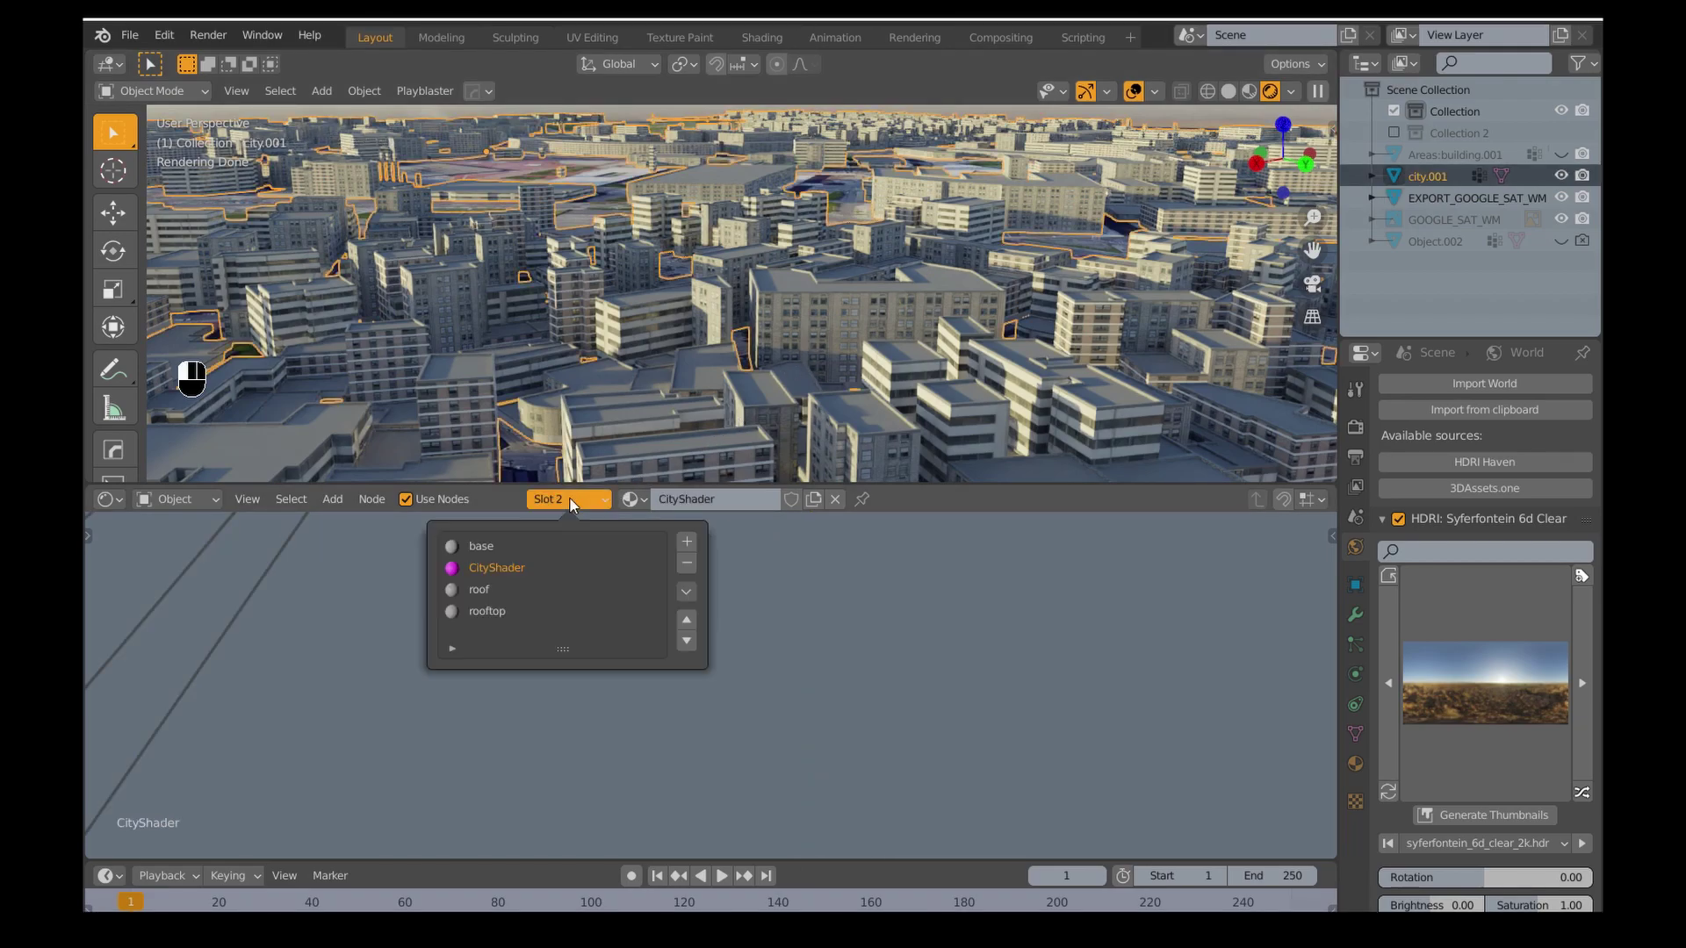
pyautogui.click(481, 612)
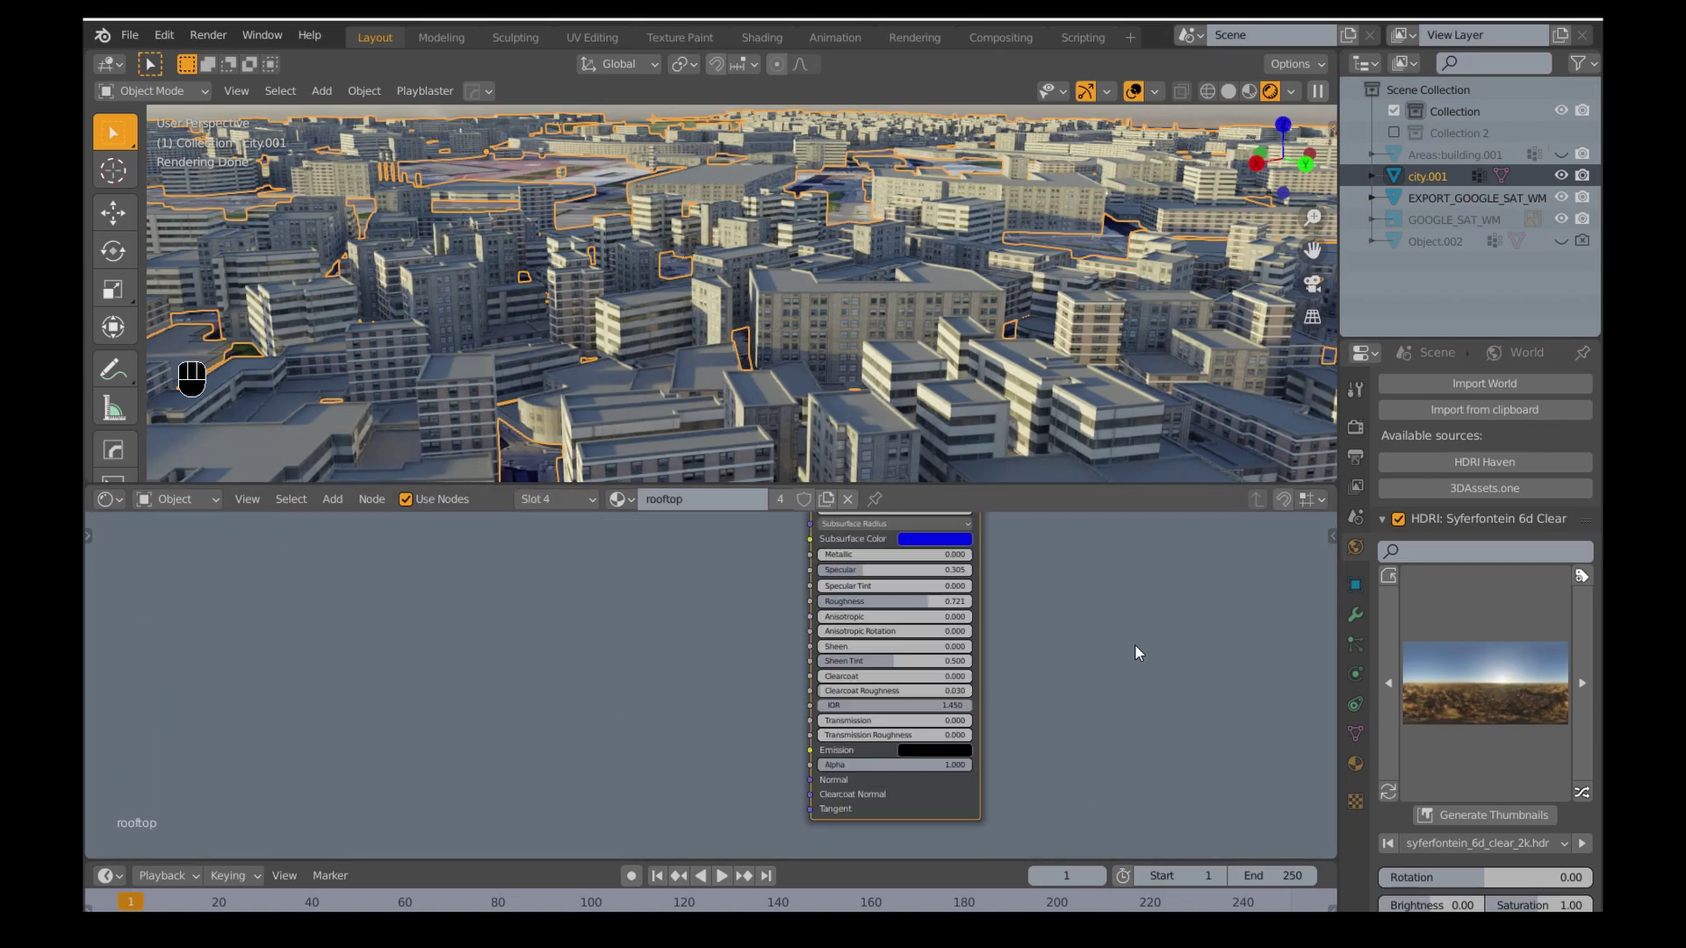
pyautogui.moveTo(1136, 651); pyautogui.dragTo(930, 706, button='middle')
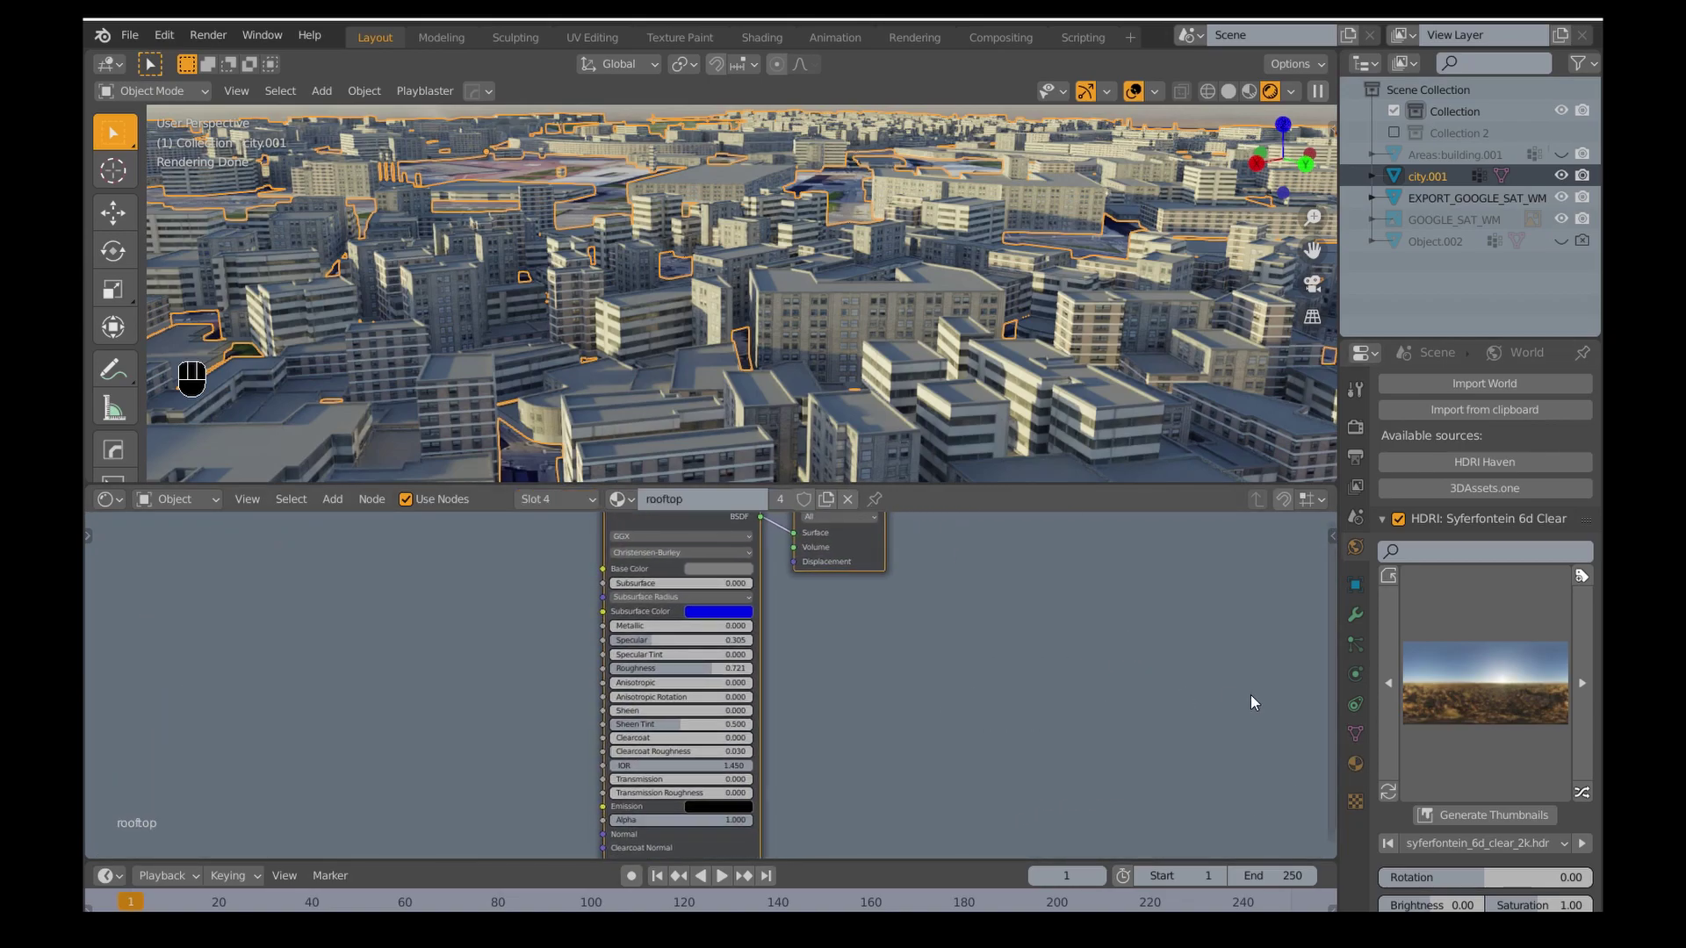
pyautogui.click(1356, 764)
pyautogui.click(1380, 562)
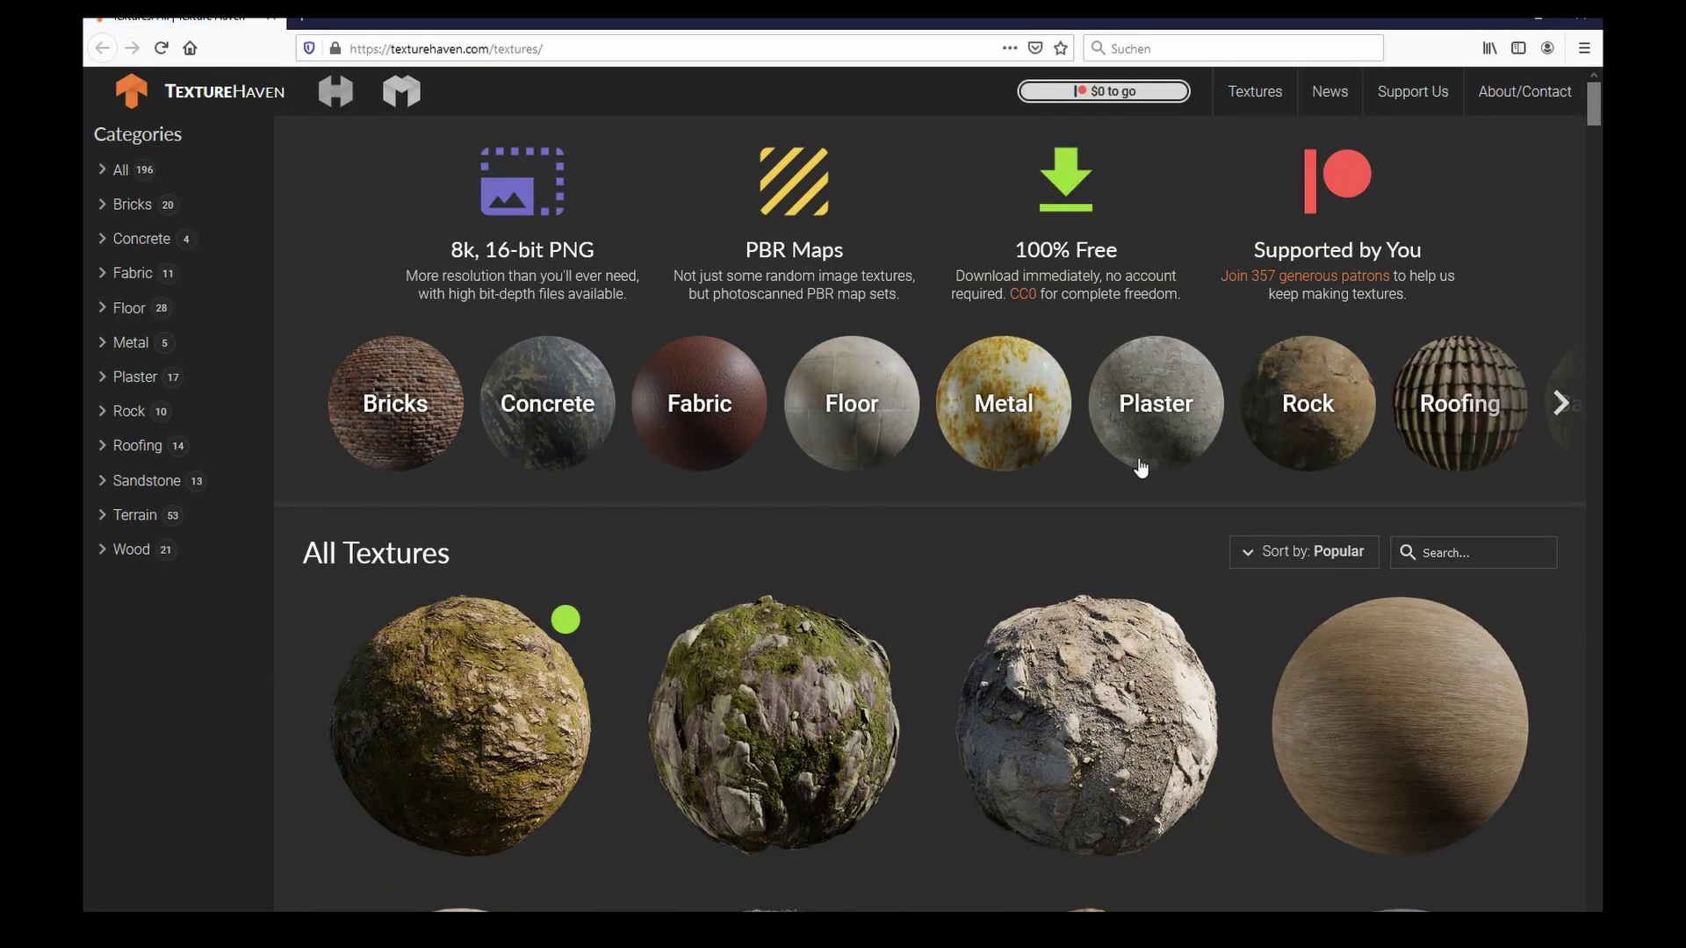
# Find plaster_grey_04 among Texture Haven's Plaster textures and copy its page address, returning to Blender.
pyautogui.click(1158, 405)
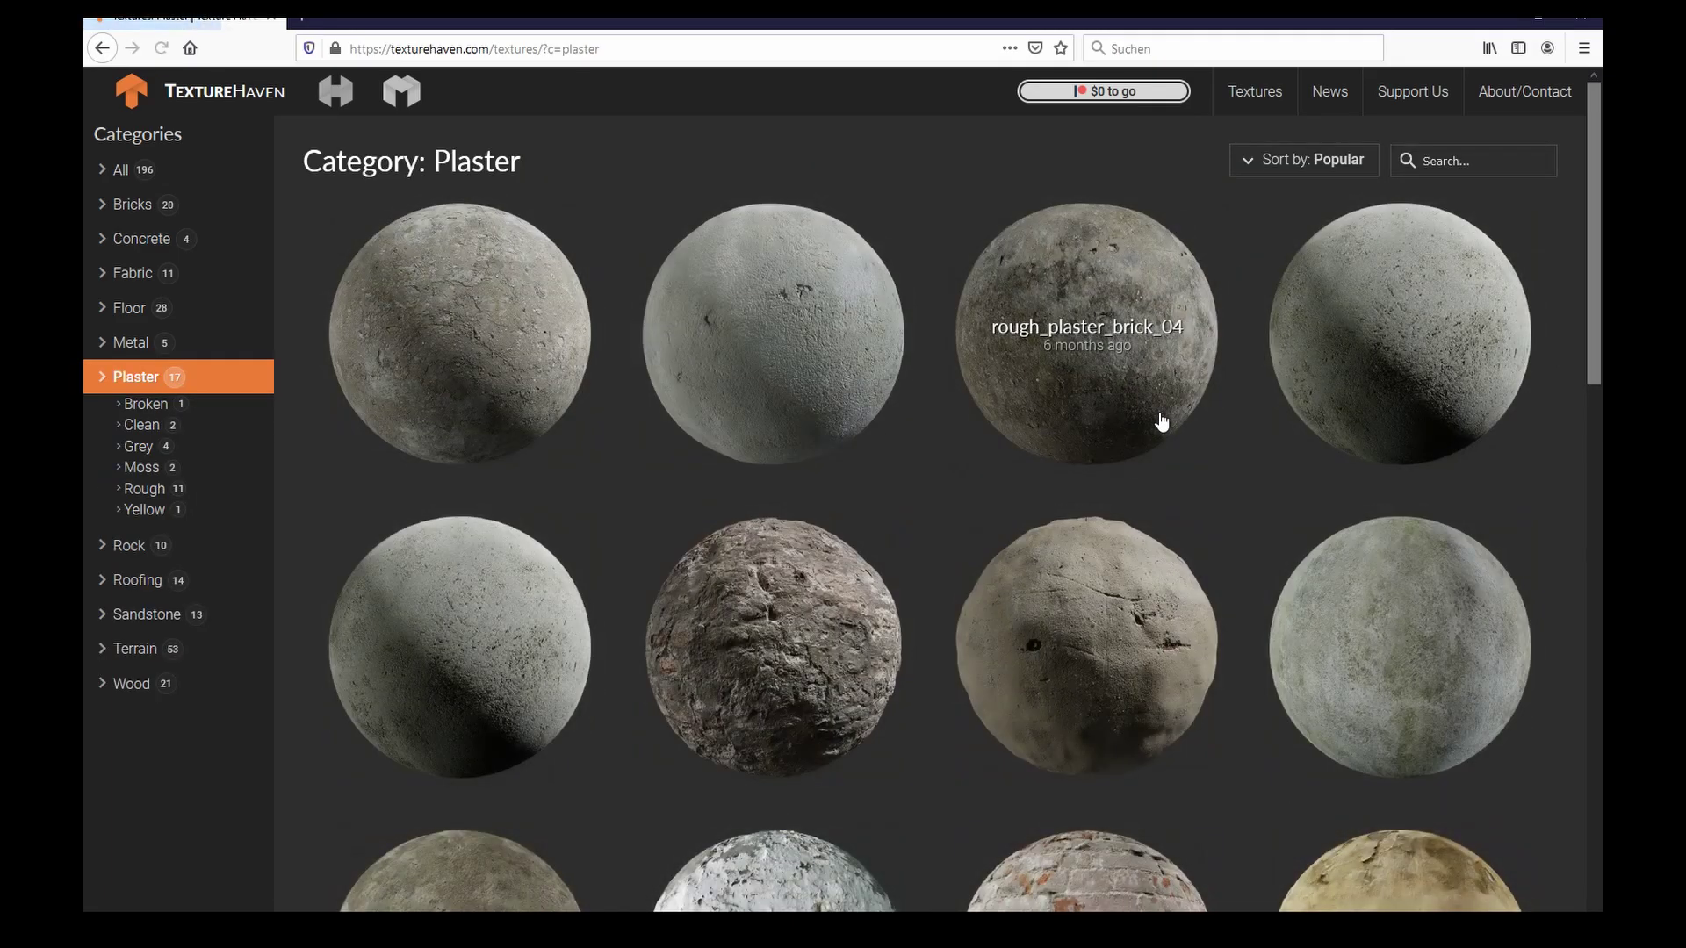
pyautogui.click(807, 326)
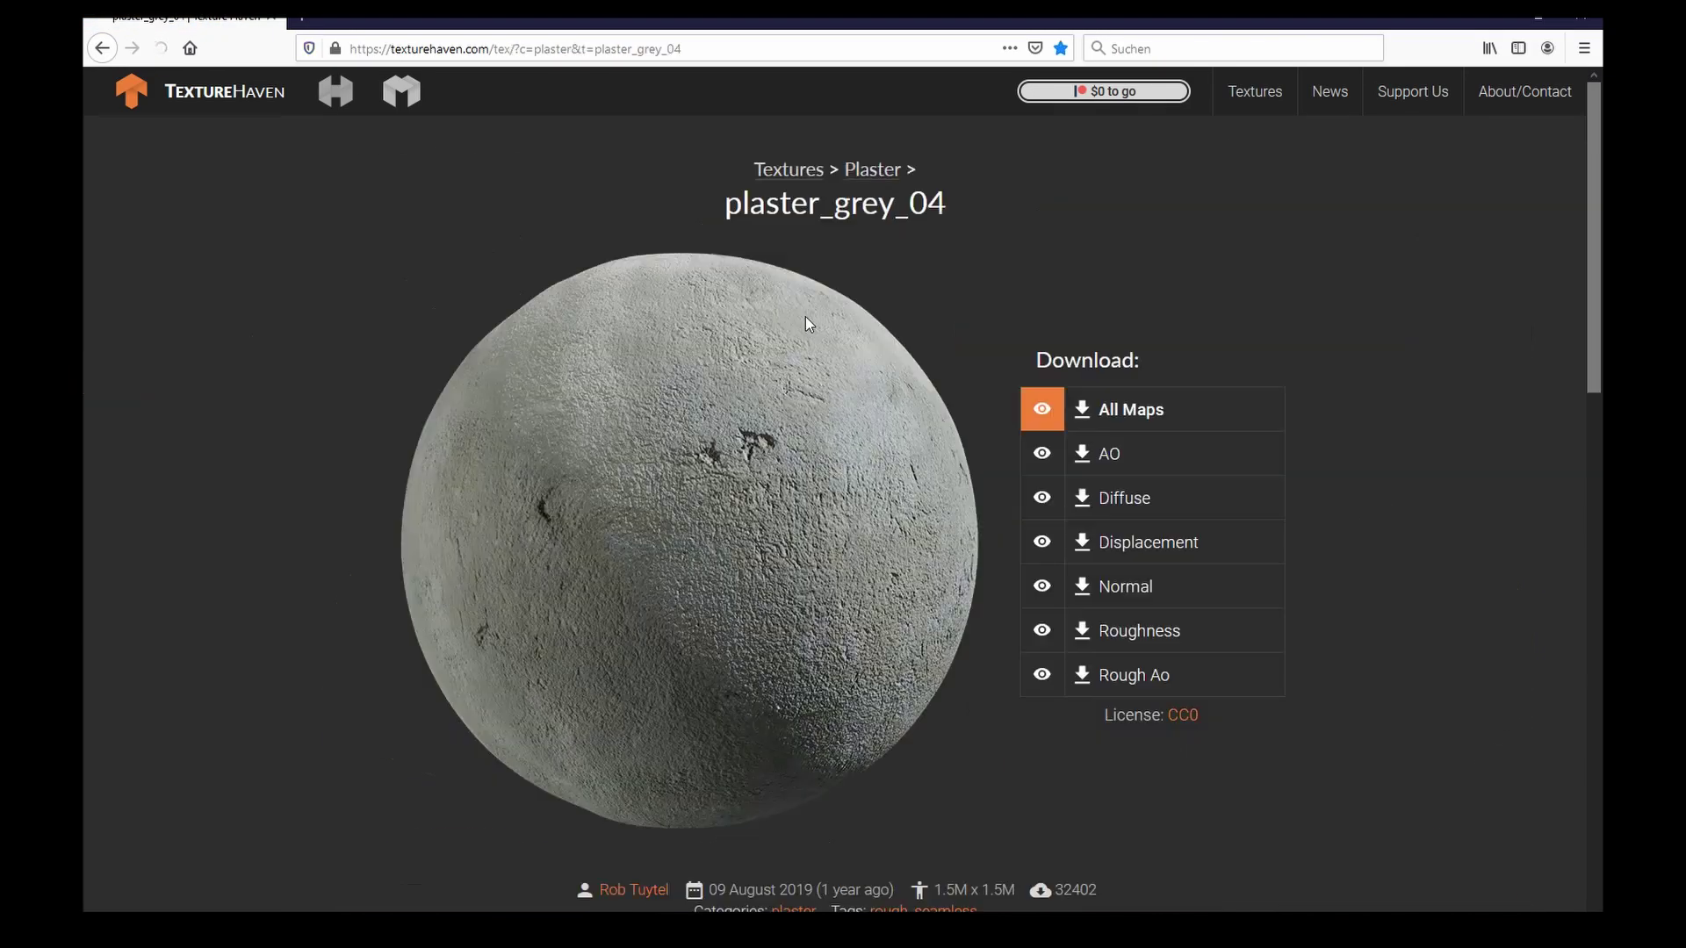
pyautogui.click(731, 50)
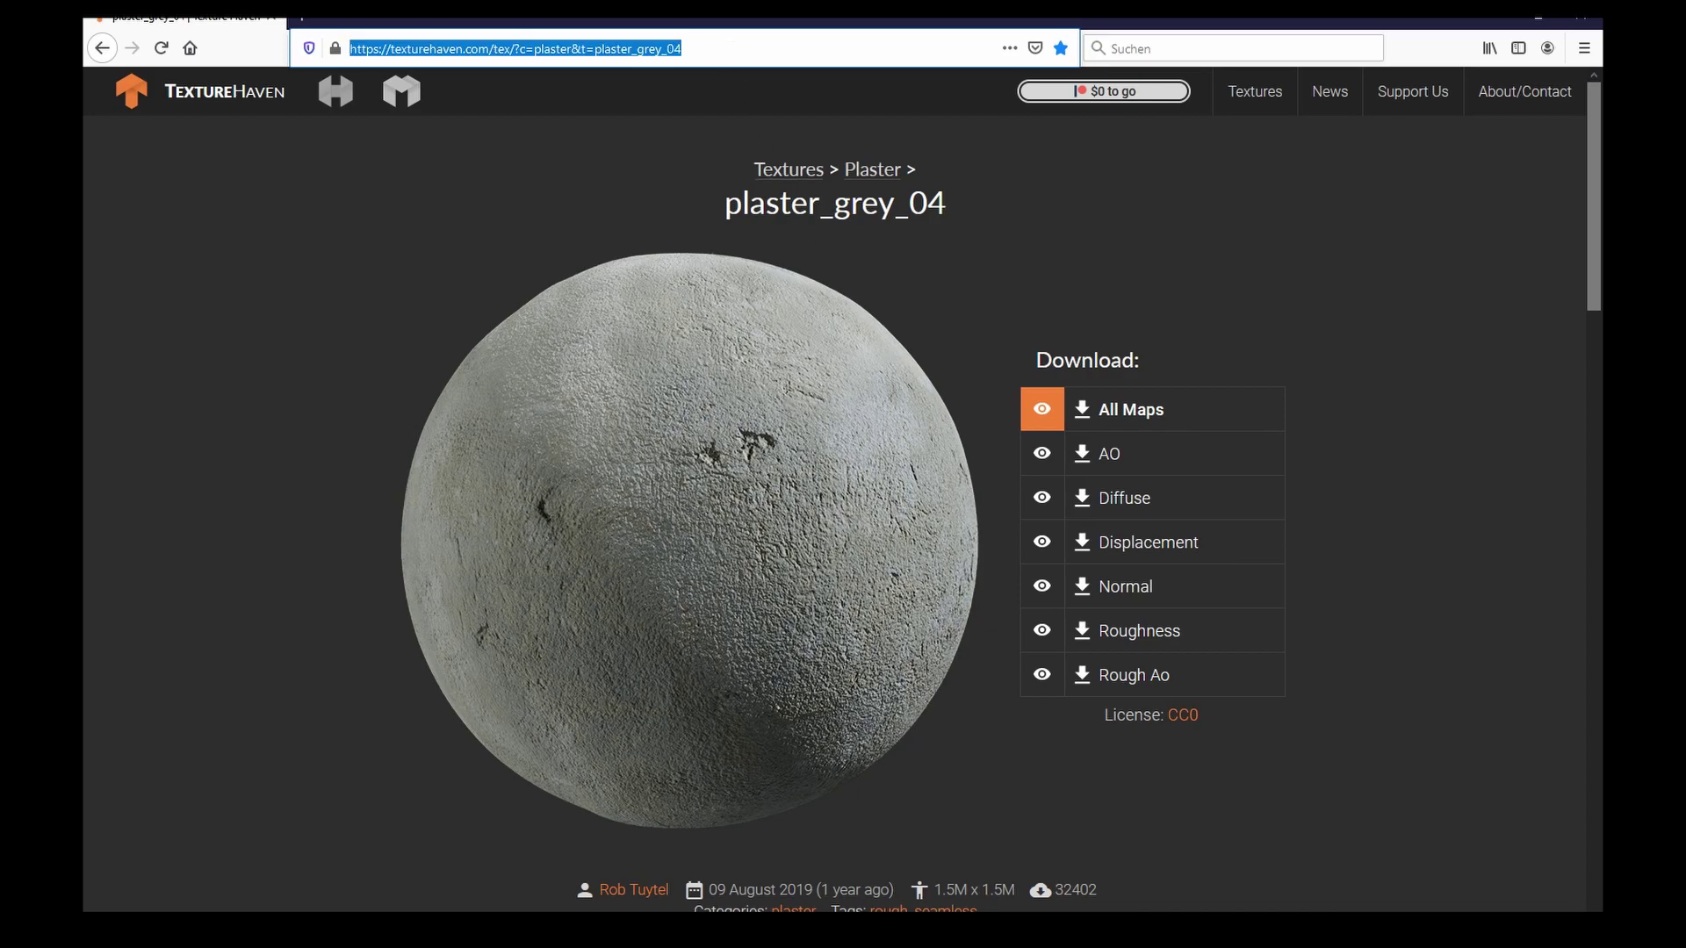
pyautogui.hotkey('alt', 'Tab')
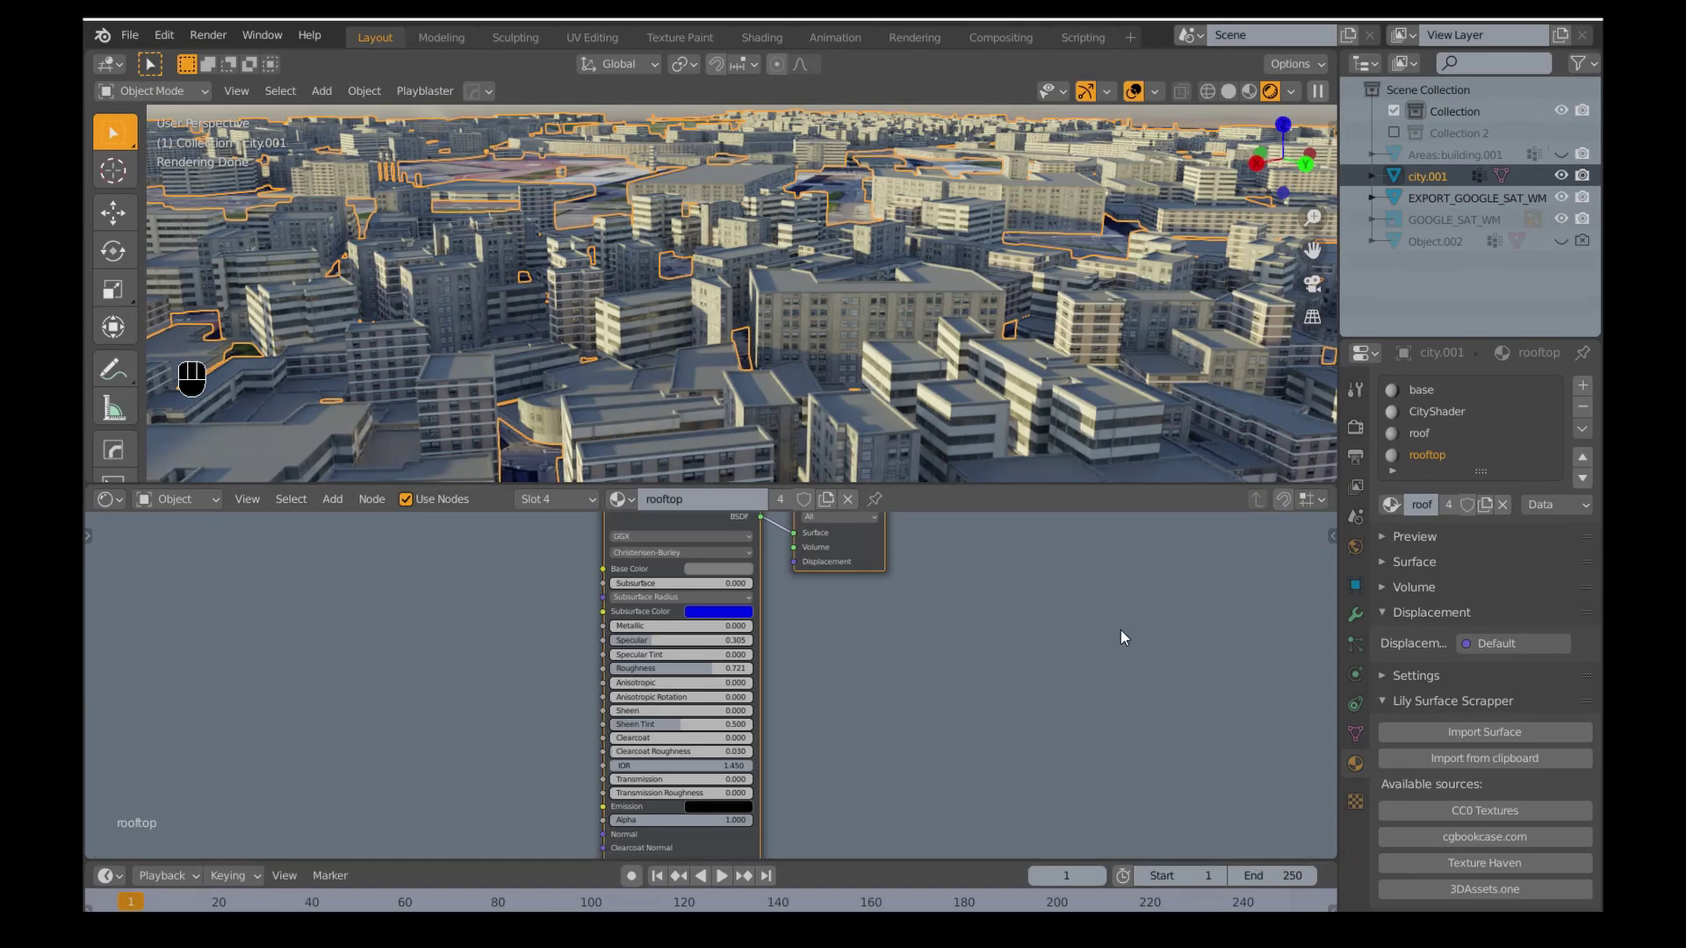
# Import the copied plaster surface from the clipboard into the rooftop slot, using the 2k JPG variant.
pyautogui.click(1421, 758)
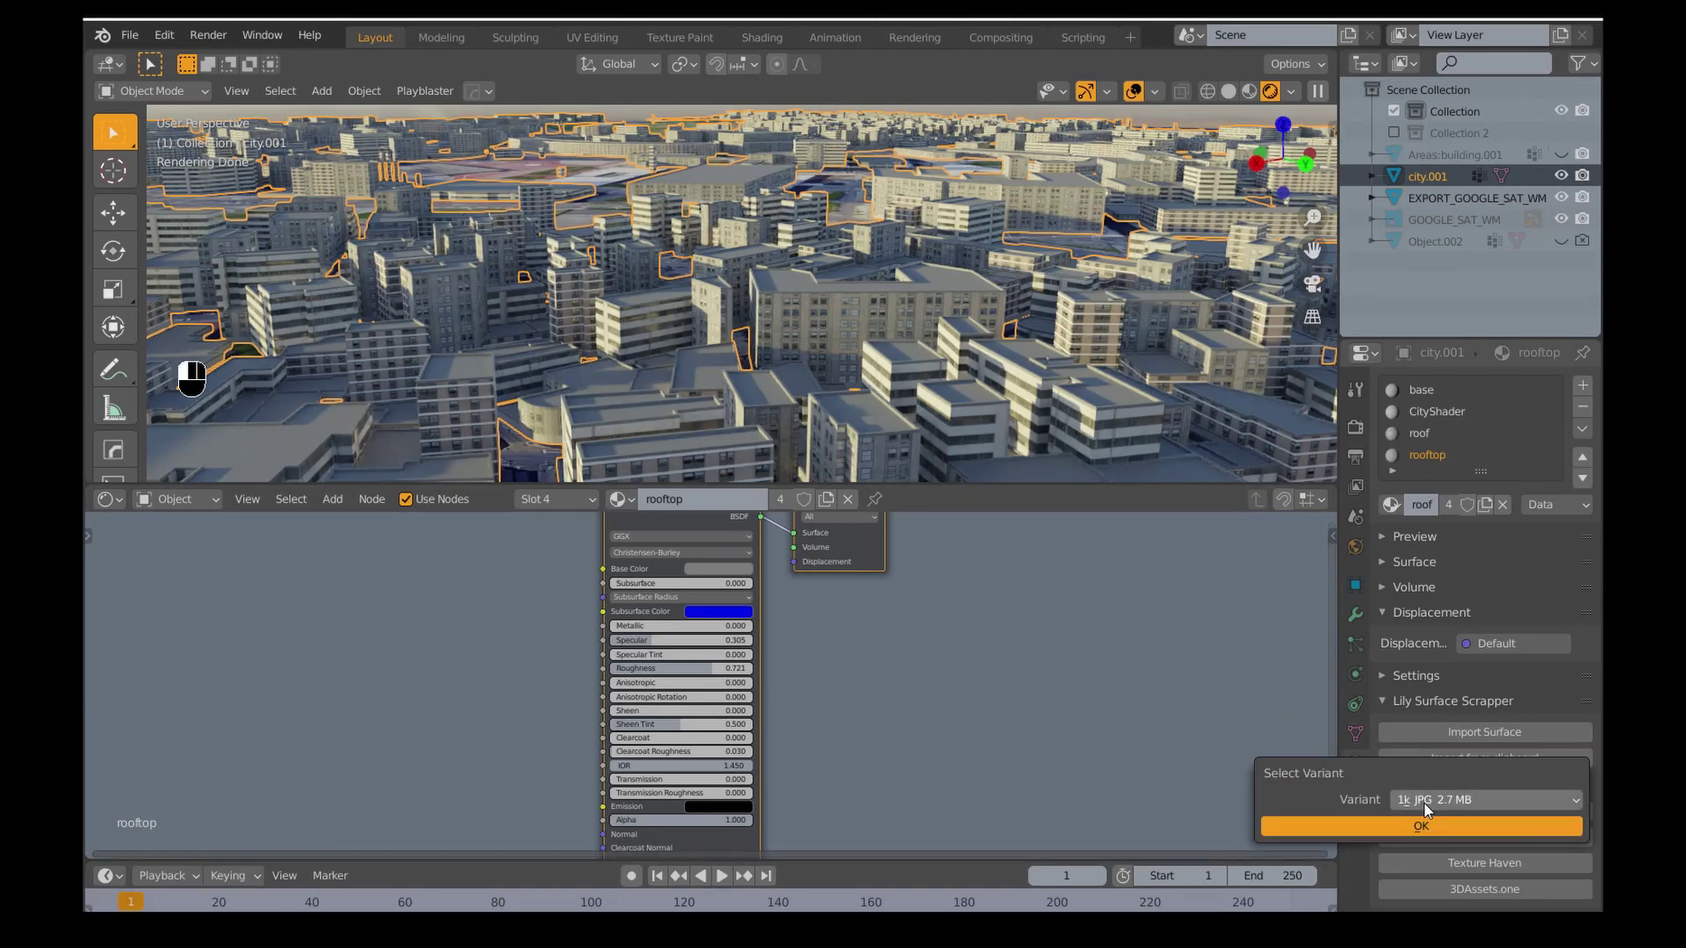
pyautogui.click(1425, 801)
pyautogui.click(1421, 725)
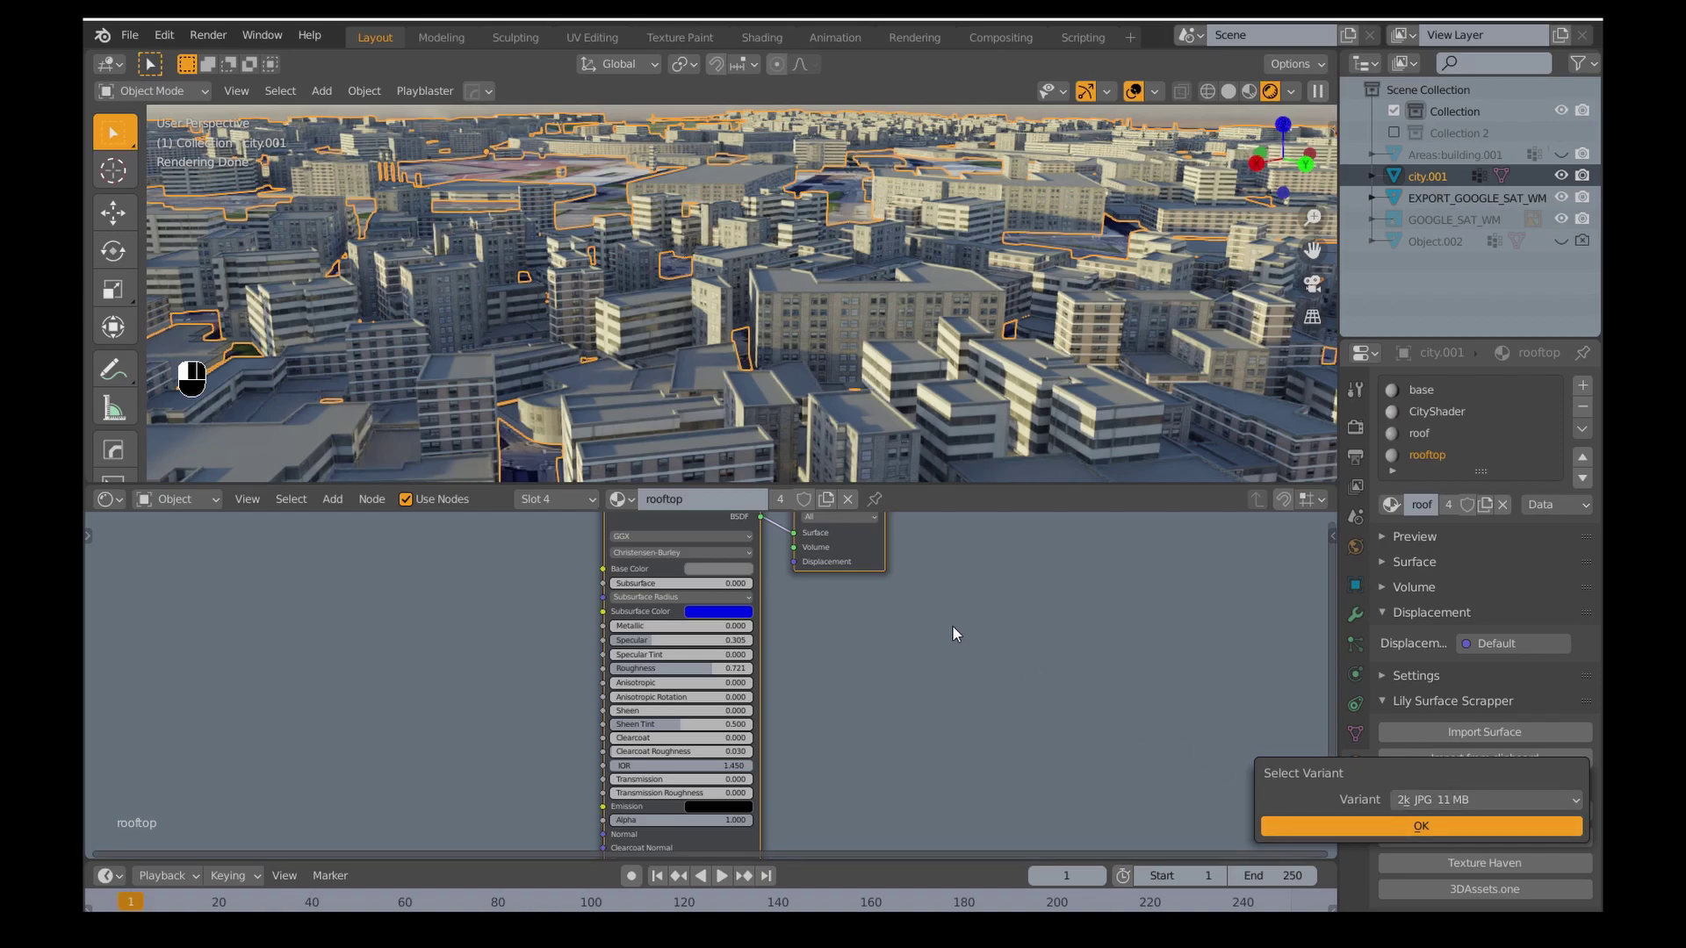
pyautogui.press('Return')
# Bundle the Mapping node's outgoing links through a reroute and delete the Mapping node.
pyautogui.moveTo(870, 599); pyautogui.dragTo(905, 536, button='middle')
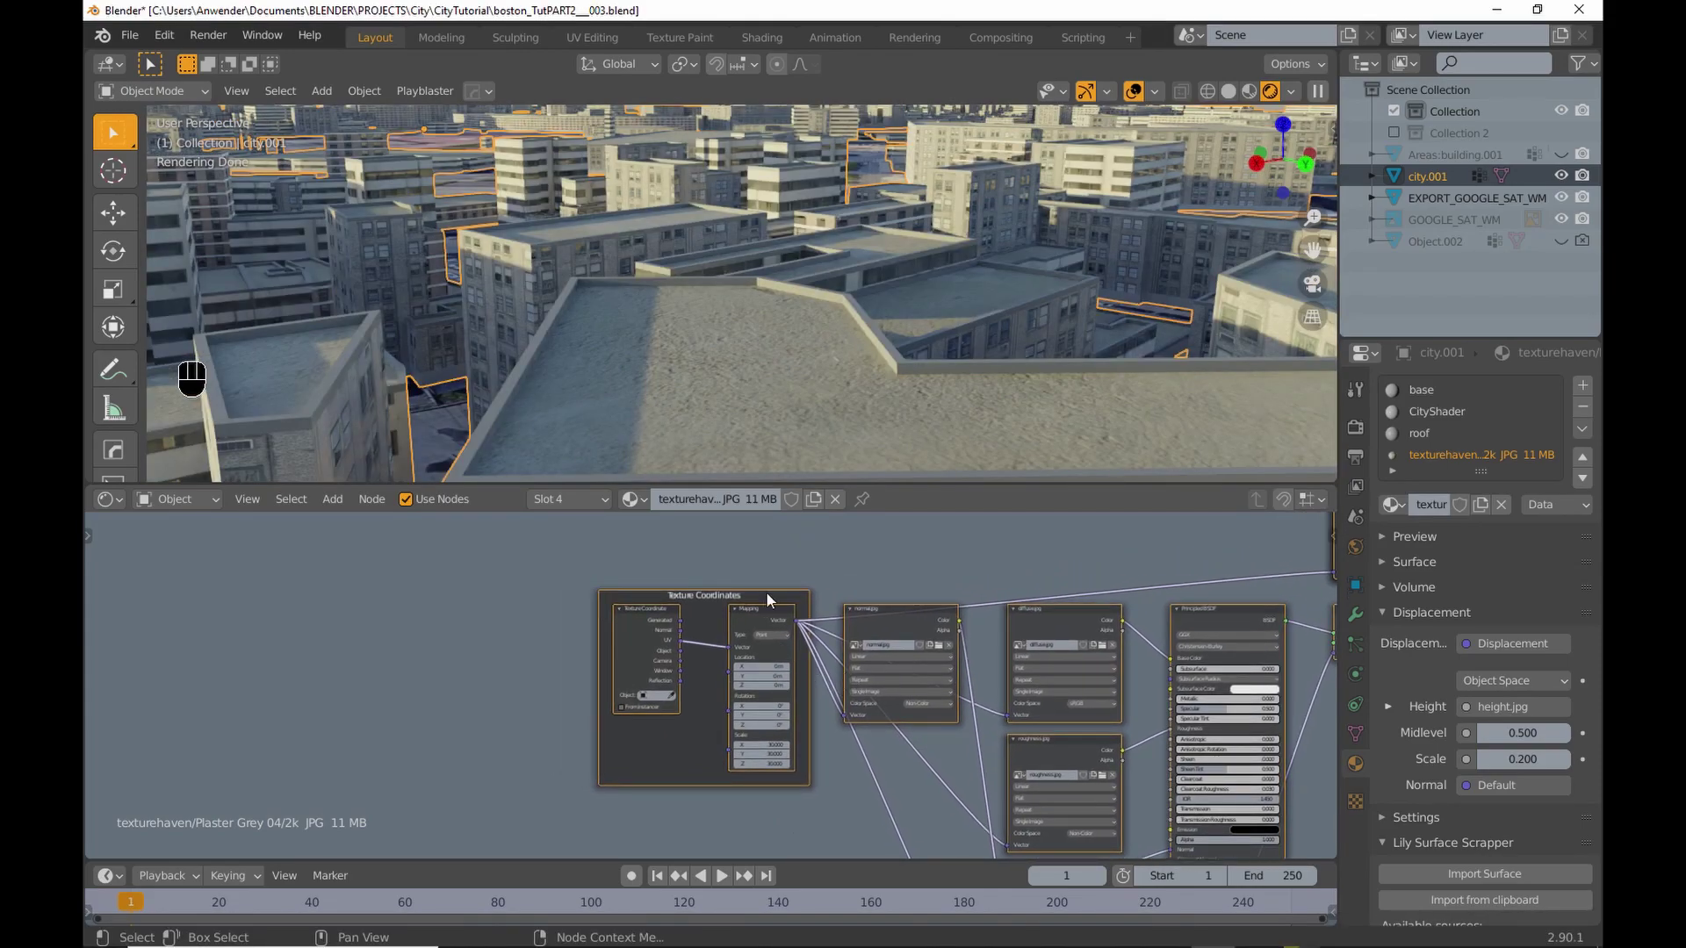
pyautogui.hotkey('alt', 'a')
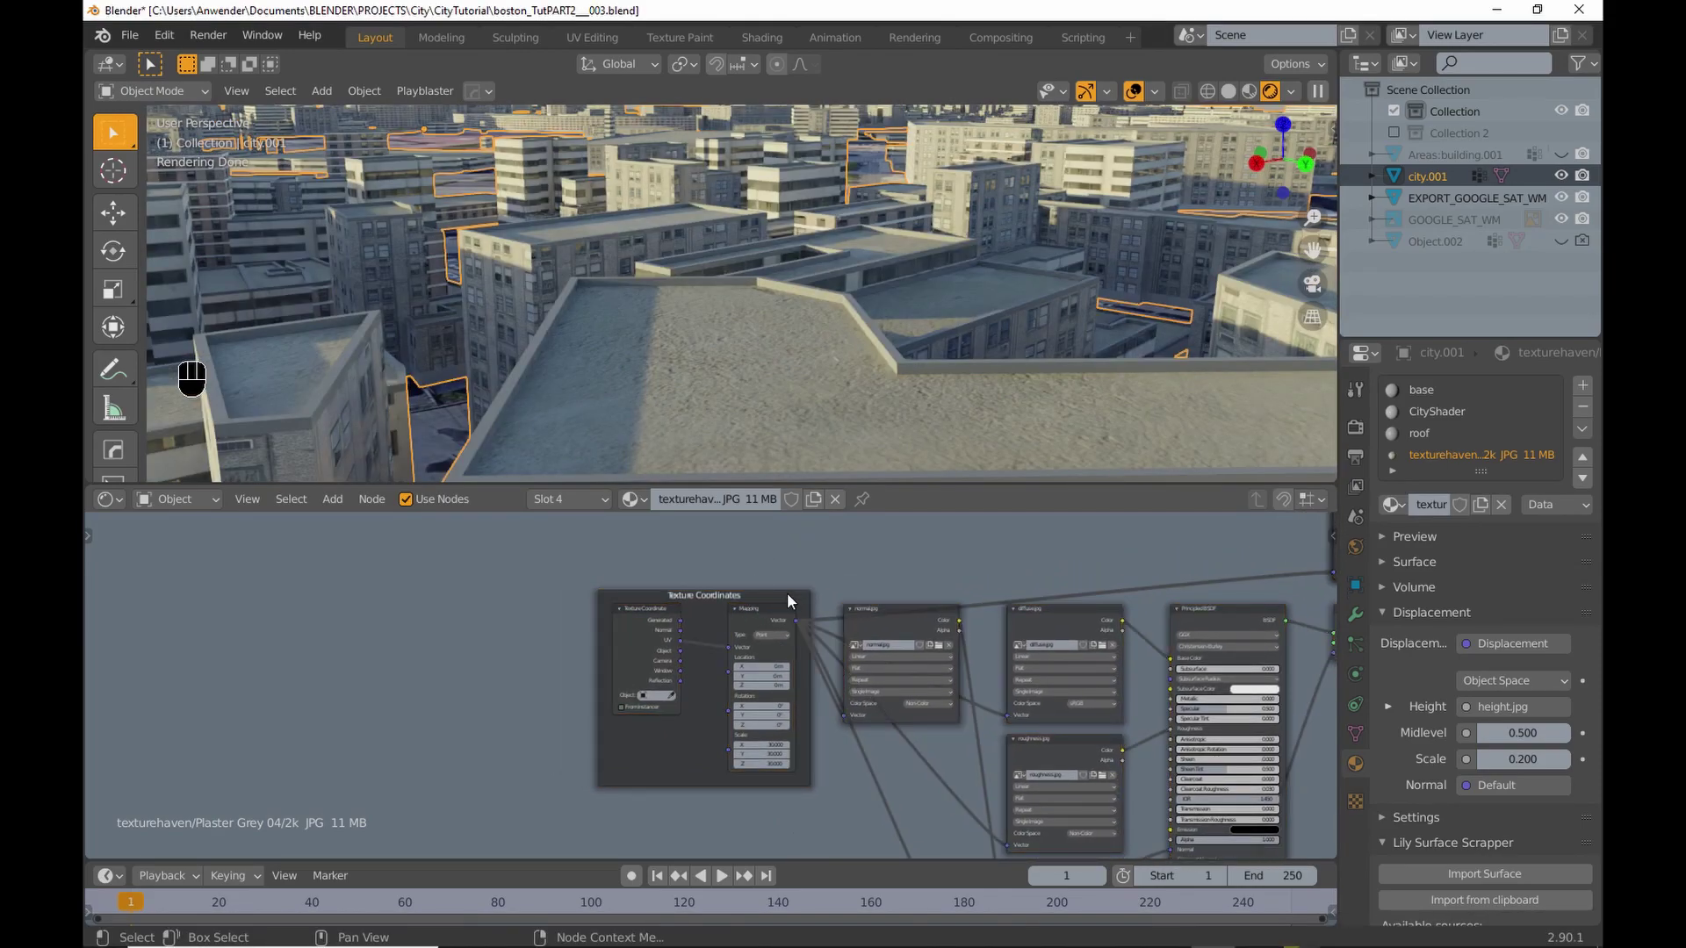
pyautogui.keyDown('shift'); pyautogui.moveTo(822, 587); pyautogui.dragTo(809, 684, button='right'); pyautogui.keyUp('shift')
pyautogui.click(746, 610)
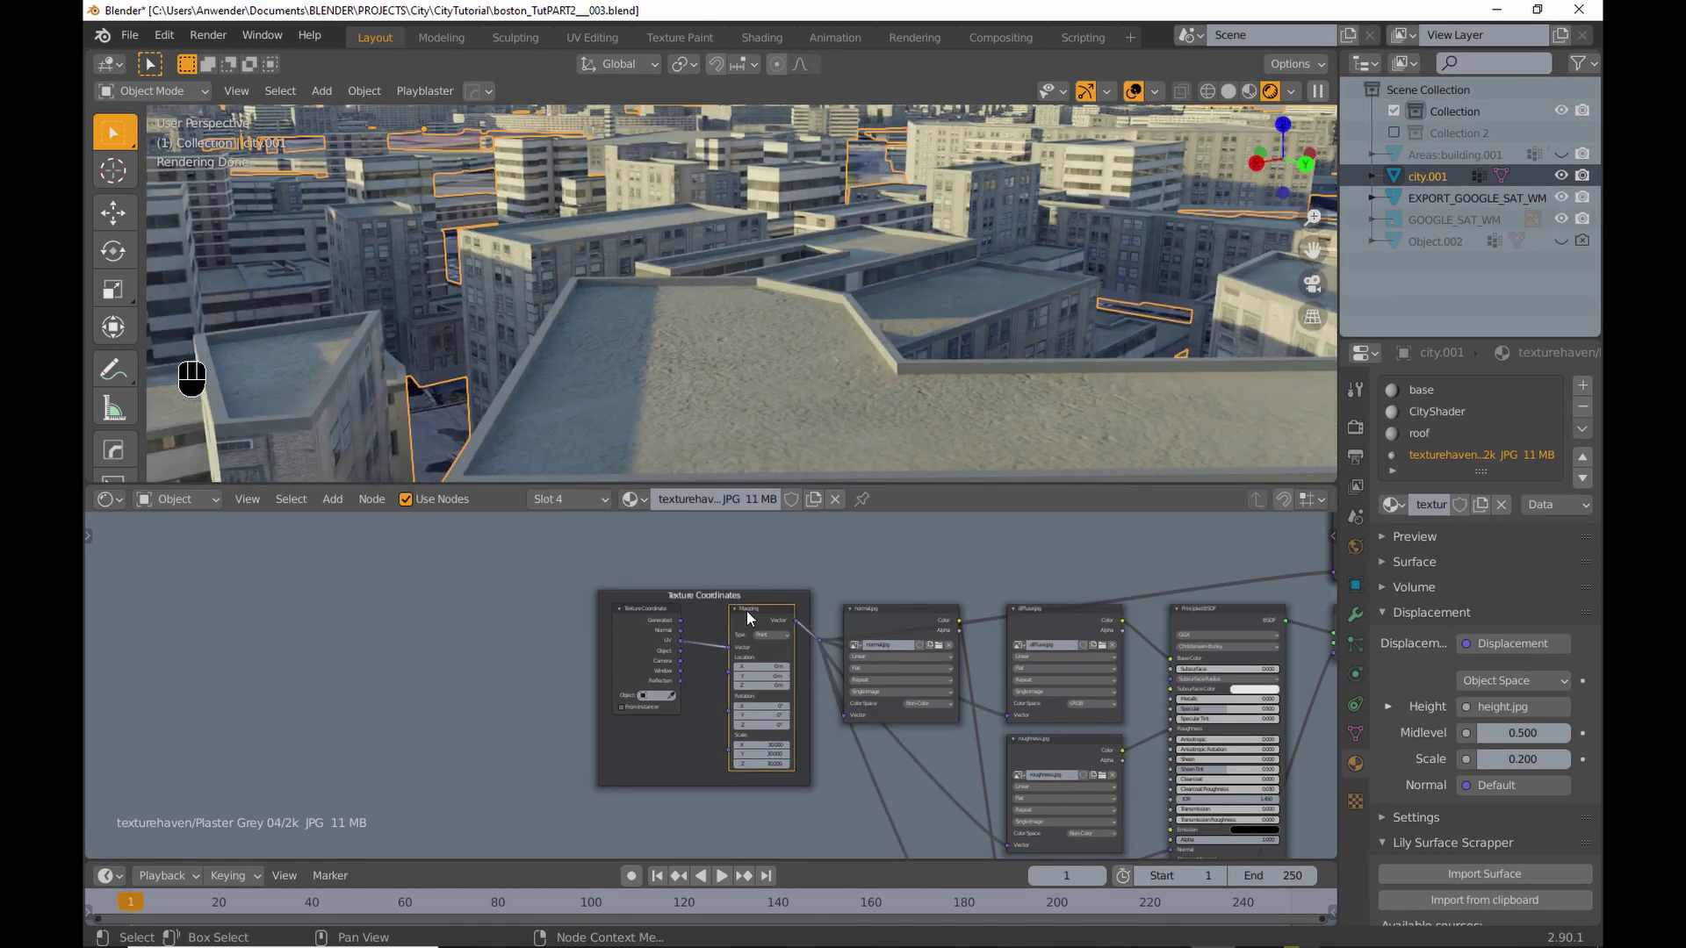
pyautogui.press('x')
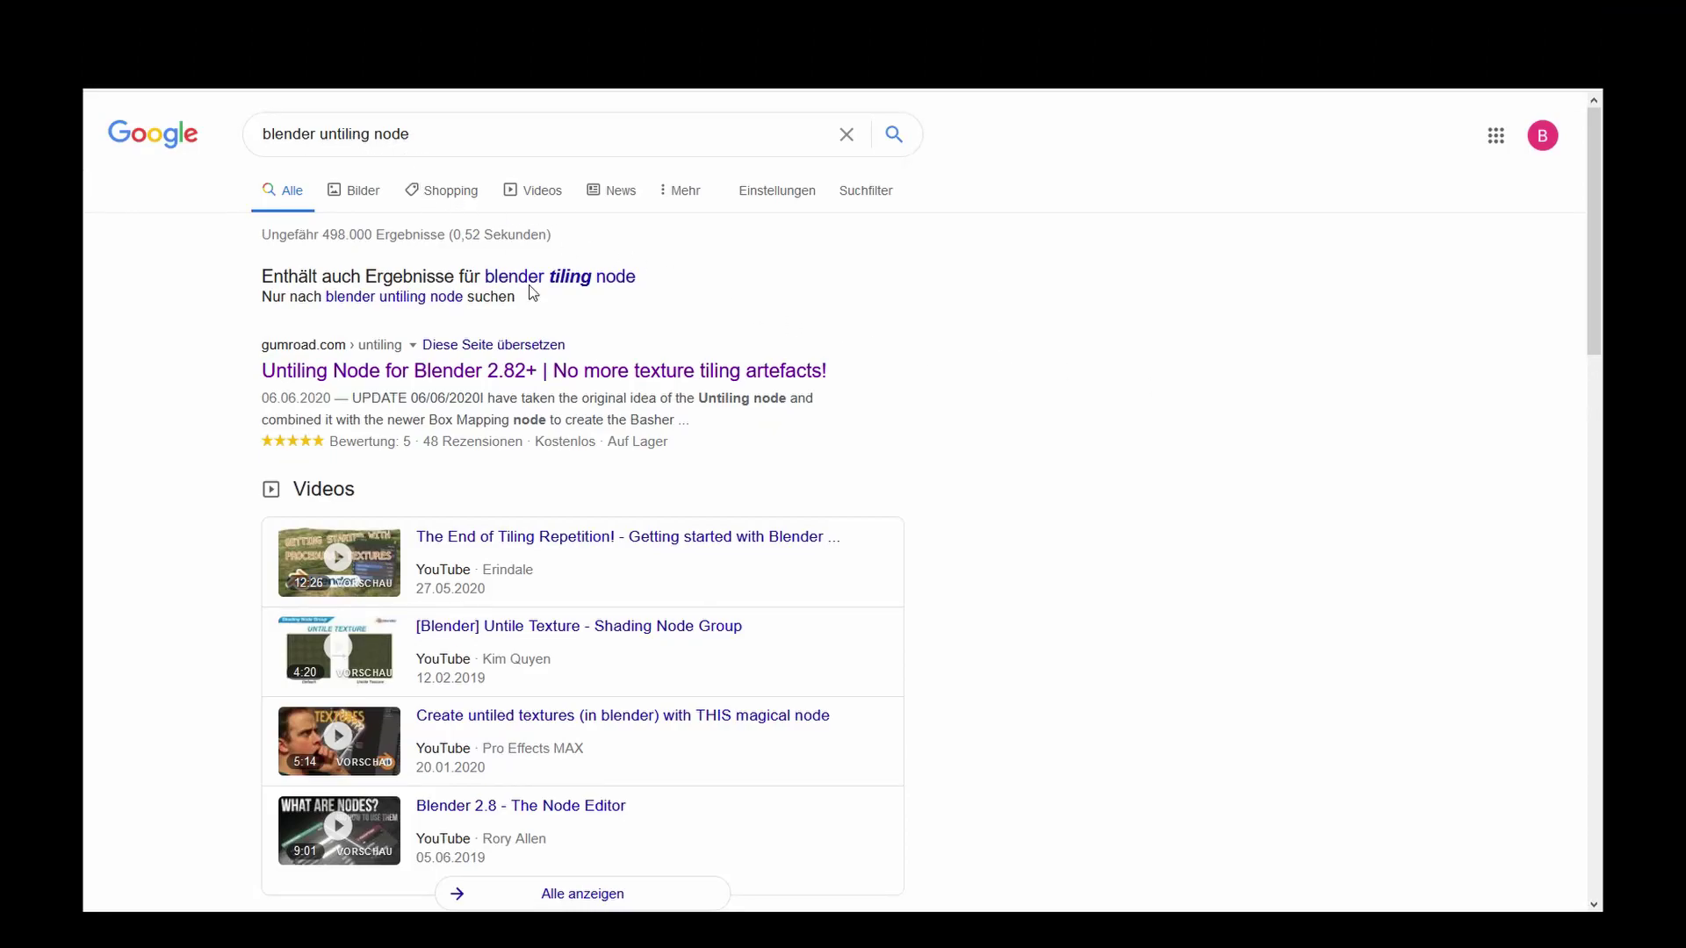
# View the Untiling Node download page, and append the Basher node group from the NodeTree data of Basher.blend.
pyautogui.click(589, 372)
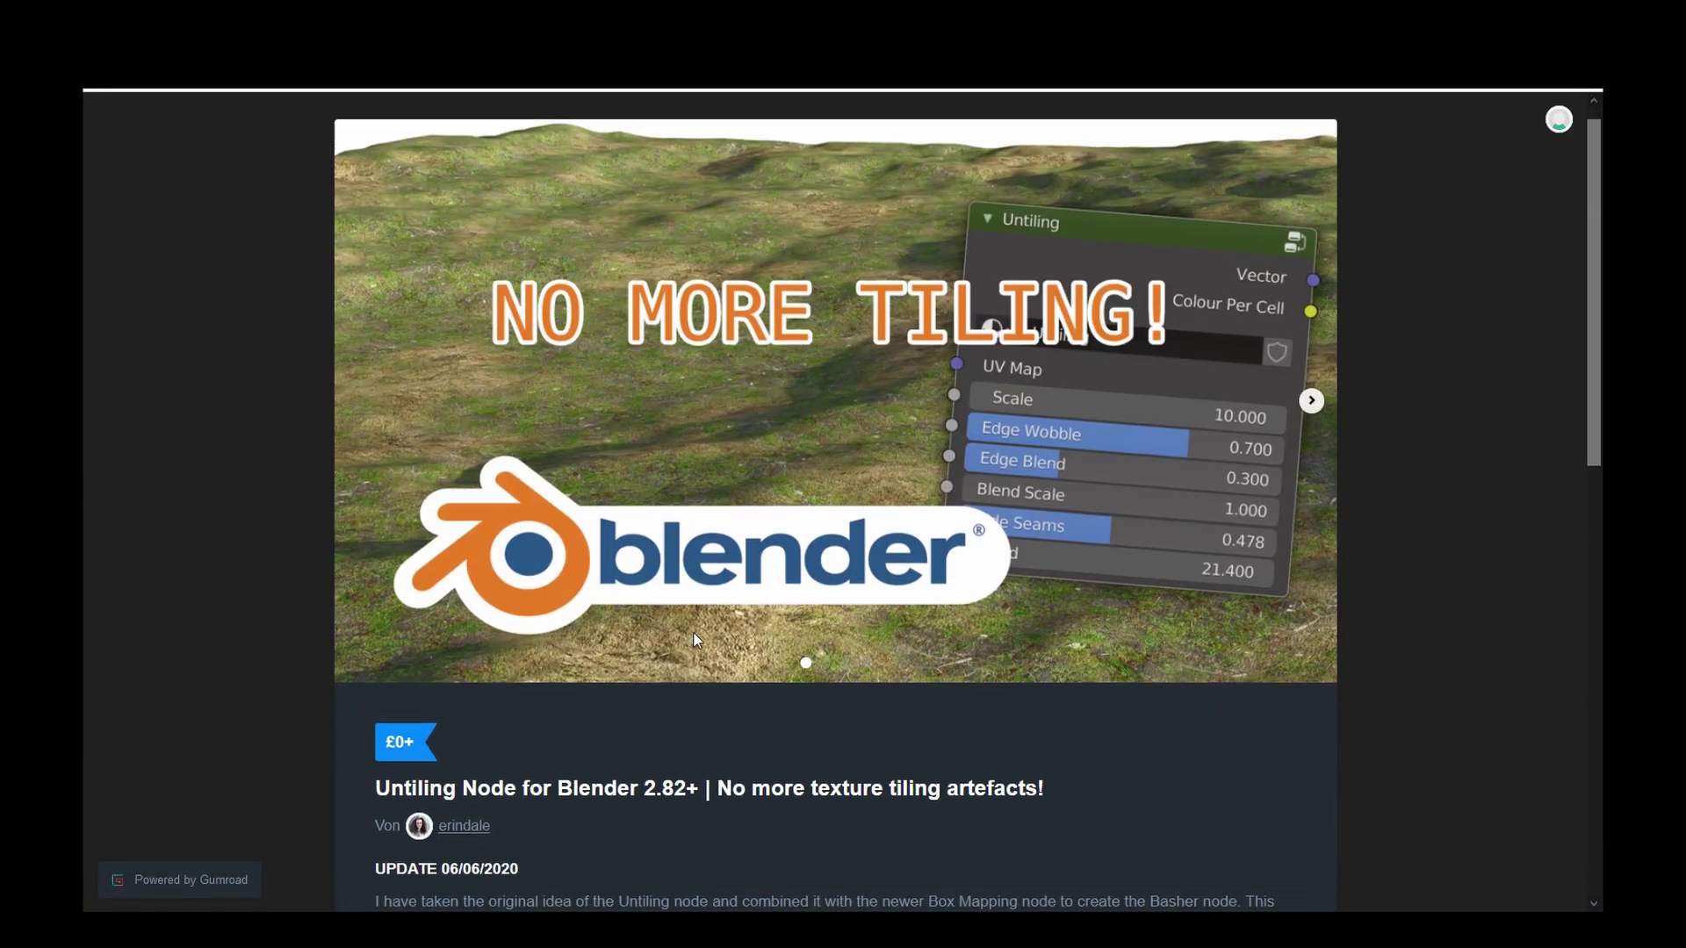
pyautogui.scroll(-3, 694, 634)
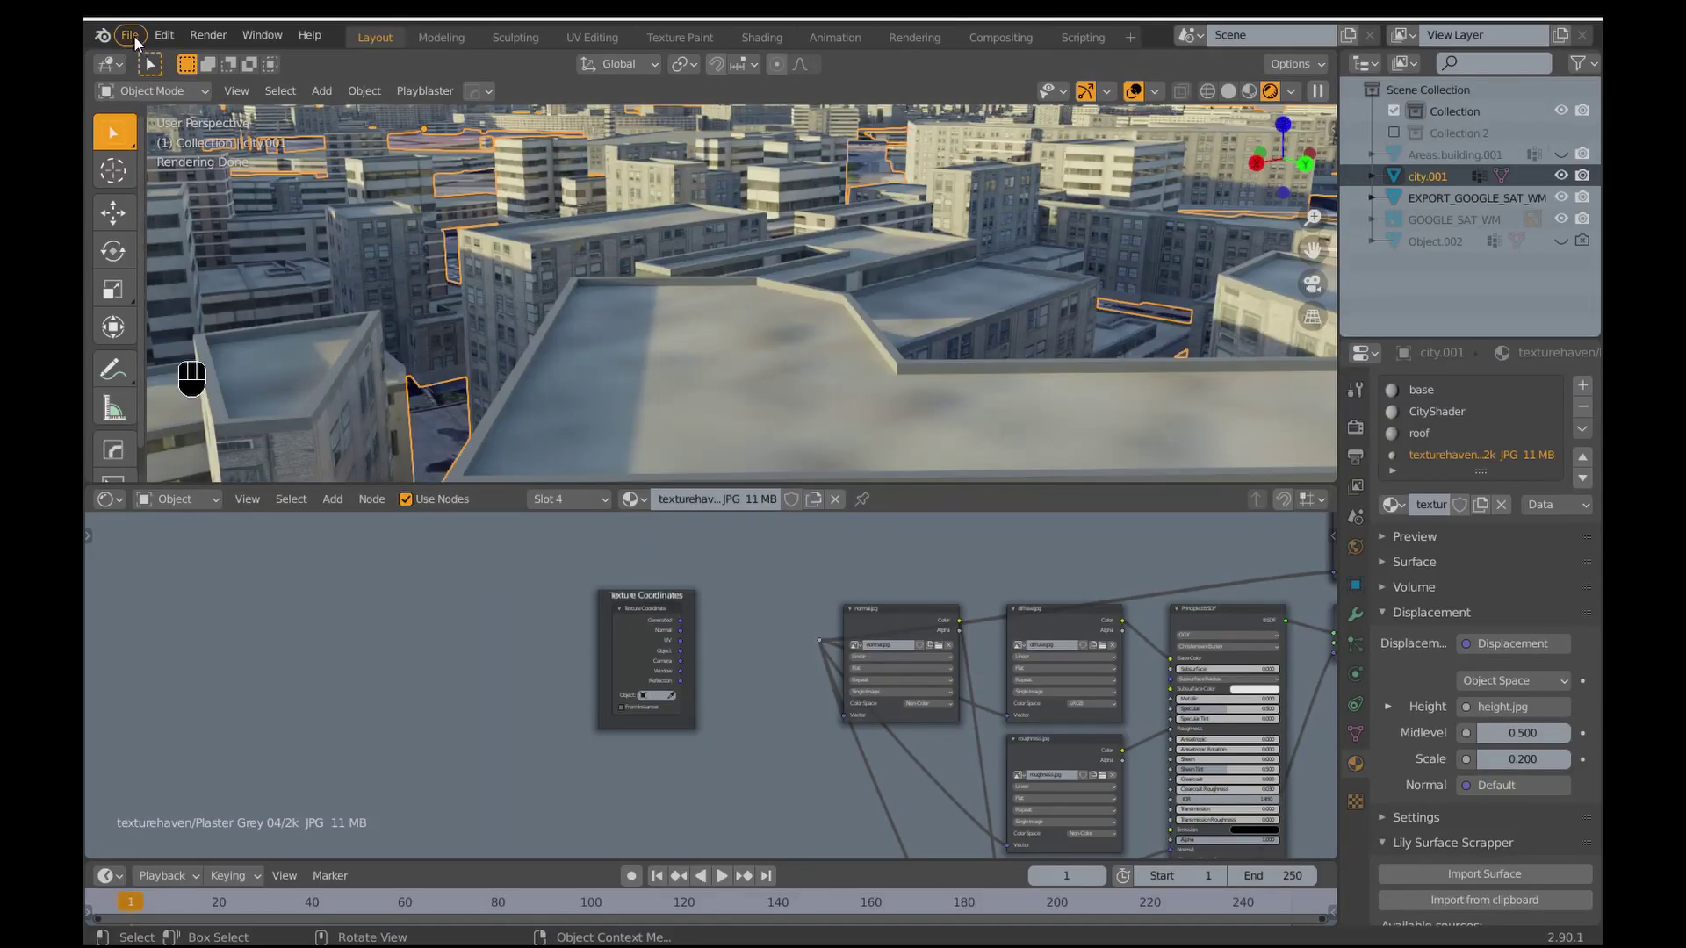
pyautogui.click(134, 35)
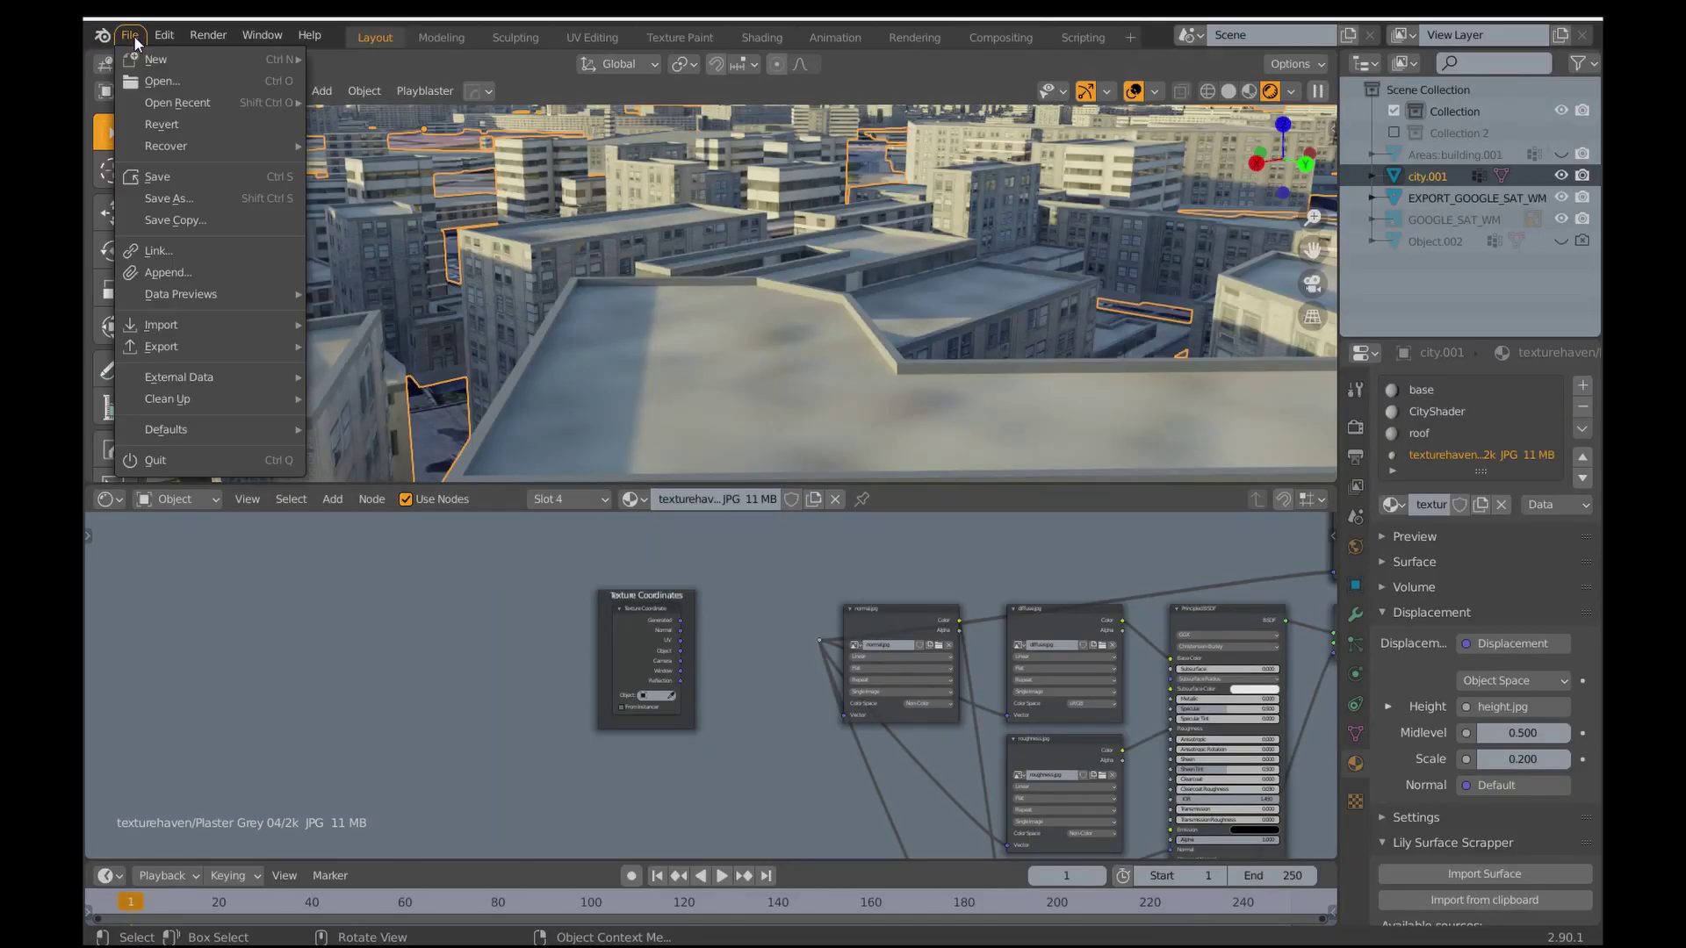
pyautogui.click(181, 266)
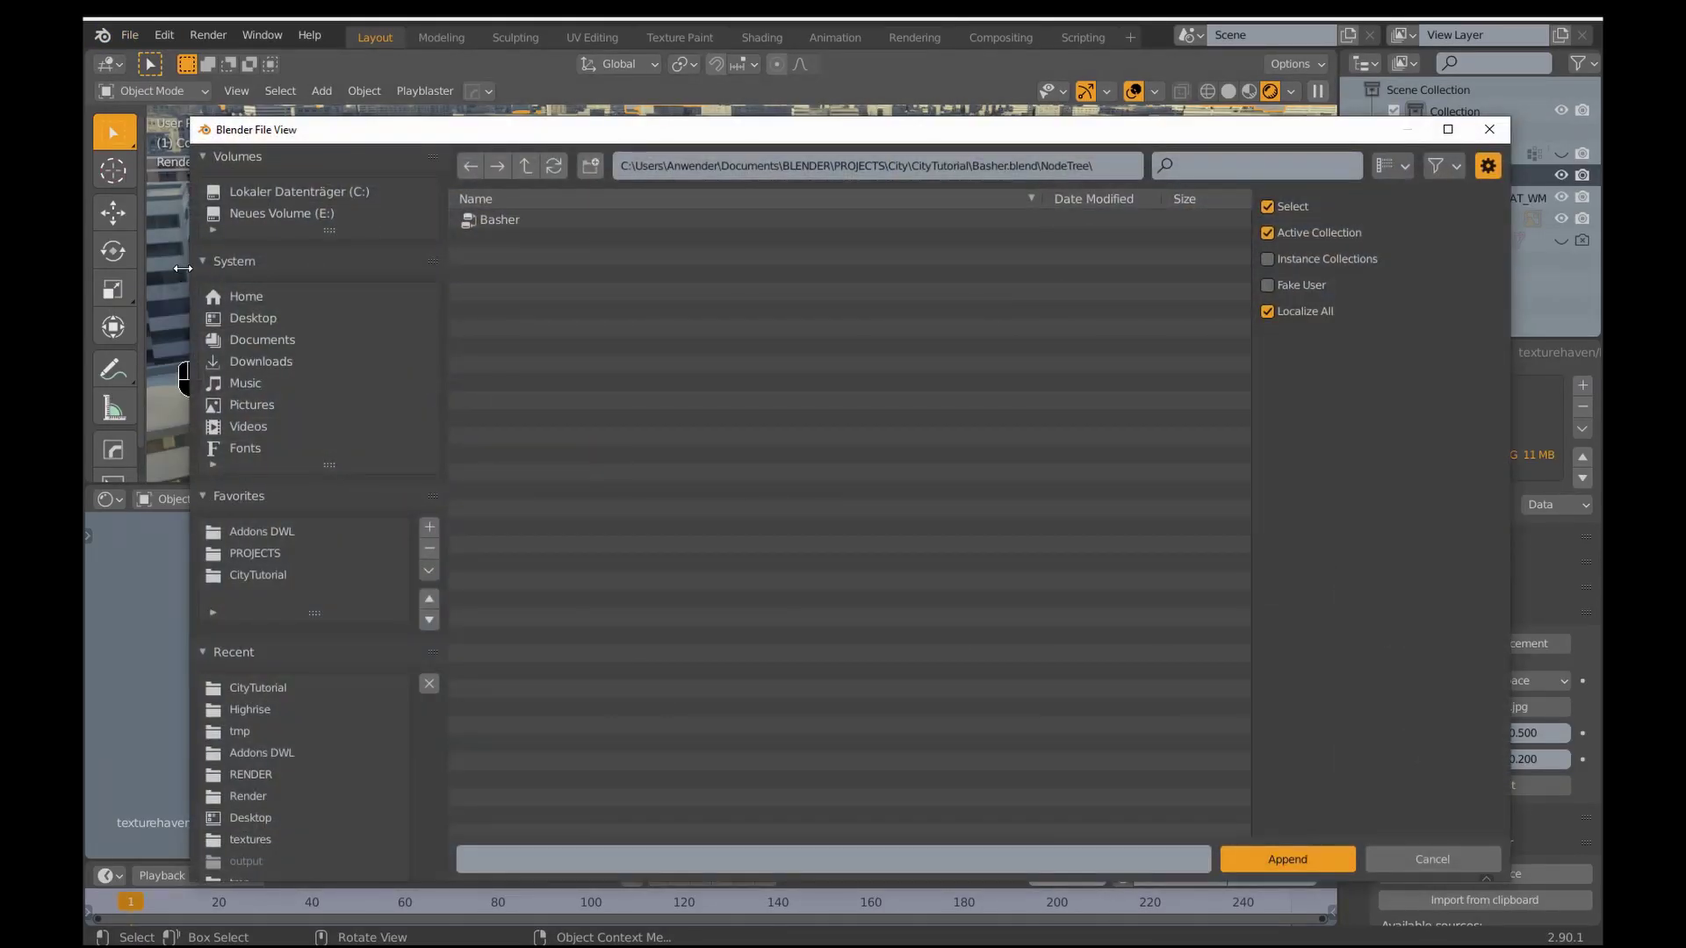
pyautogui.click(525, 166)
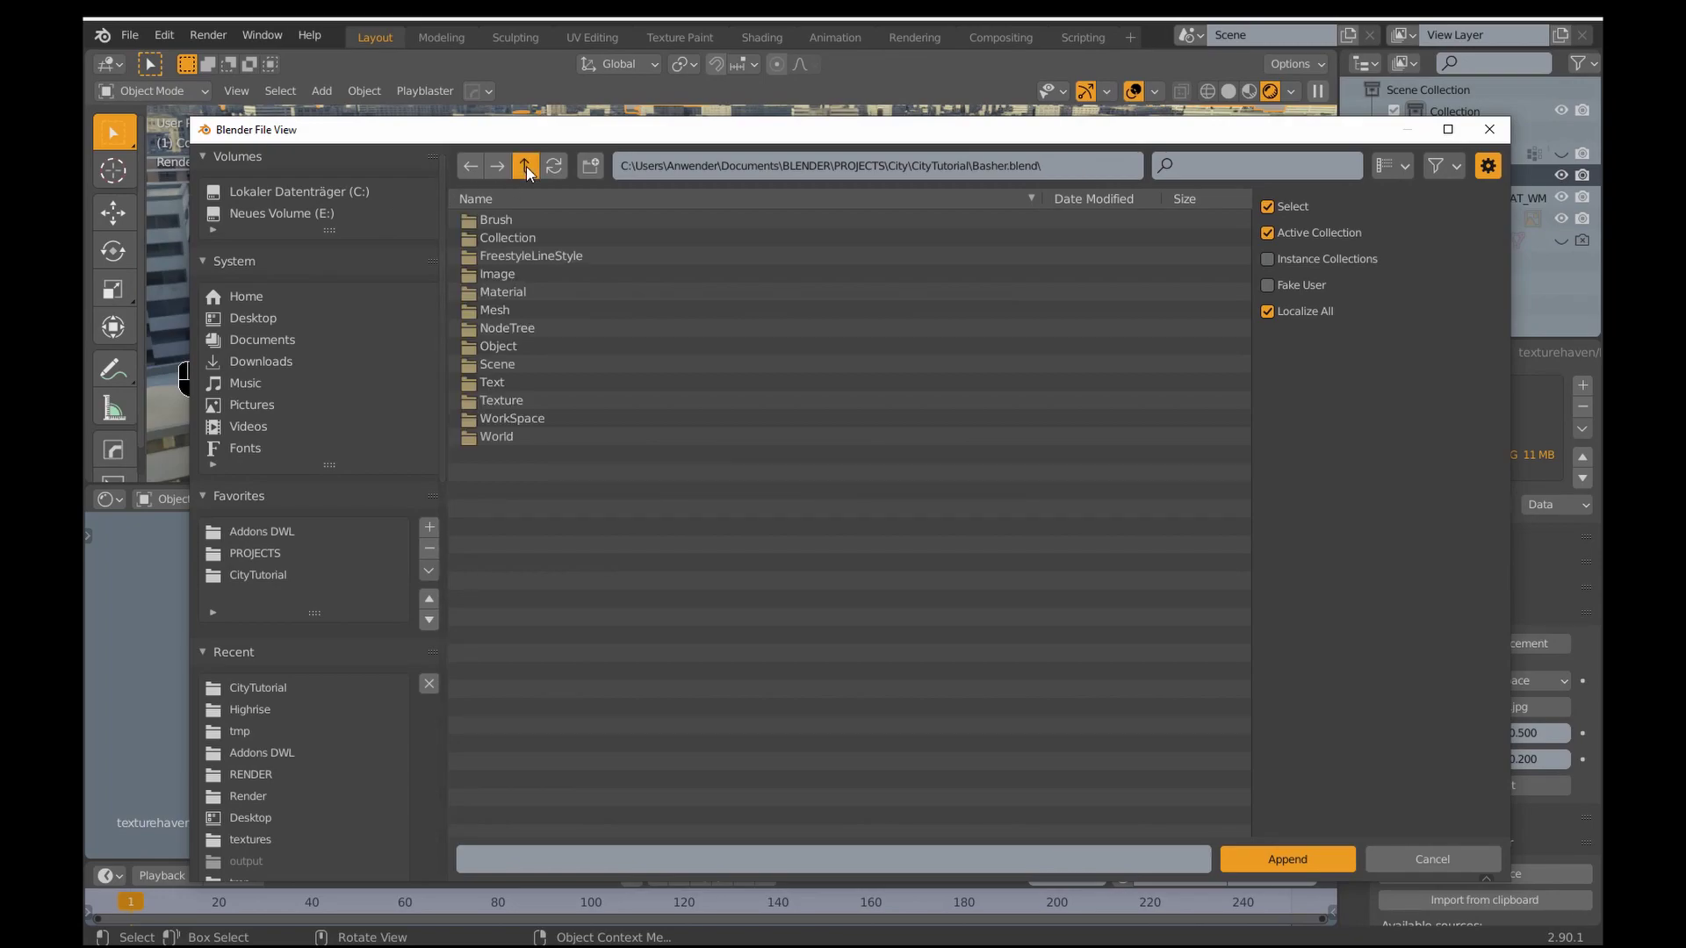
pyautogui.click(525, 166)
pyautogui.doubleClick(518, 329)
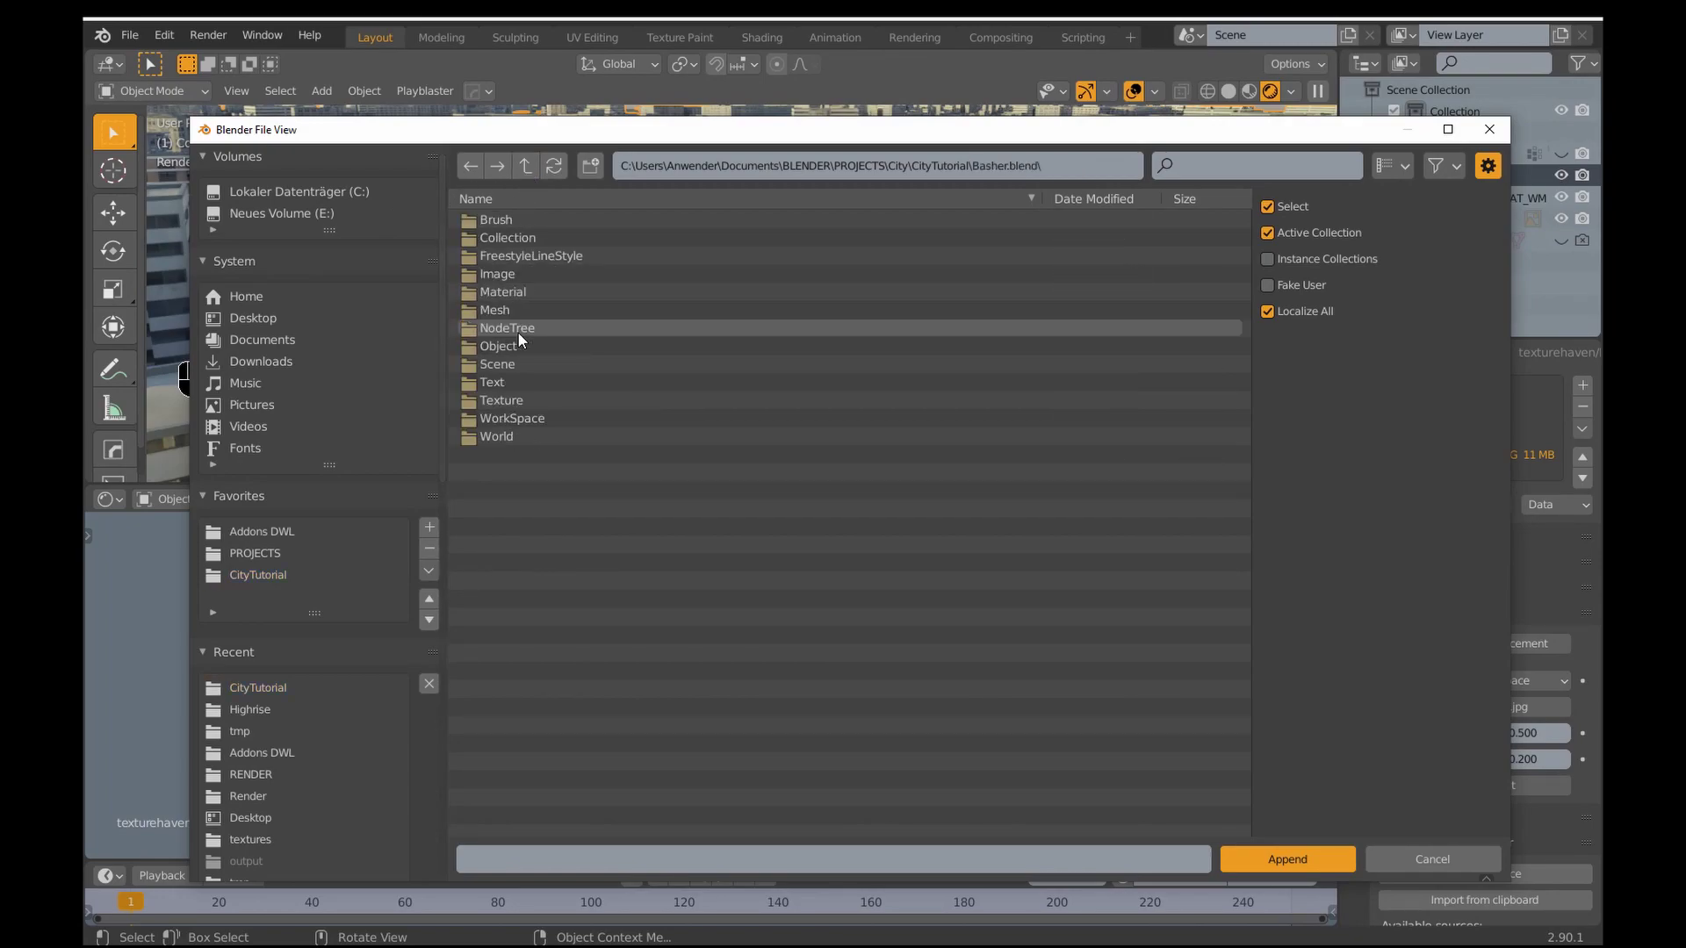
pyautogui.doubleClick(526, 327)
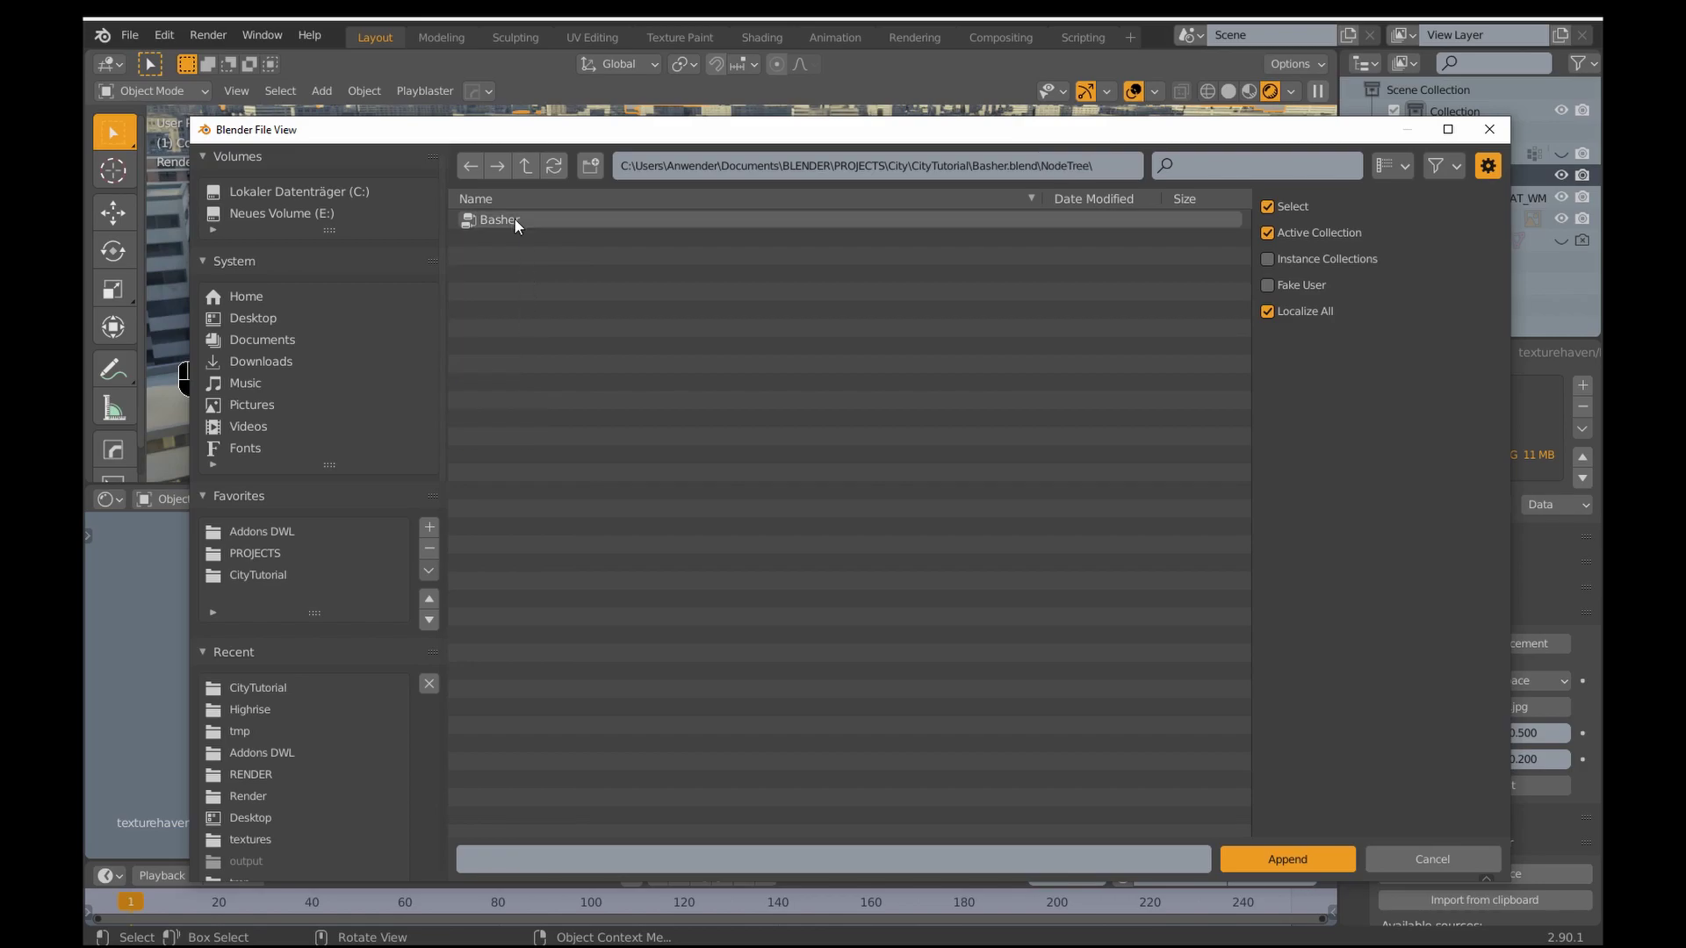
pyautogui.doubleClick(514, 218)
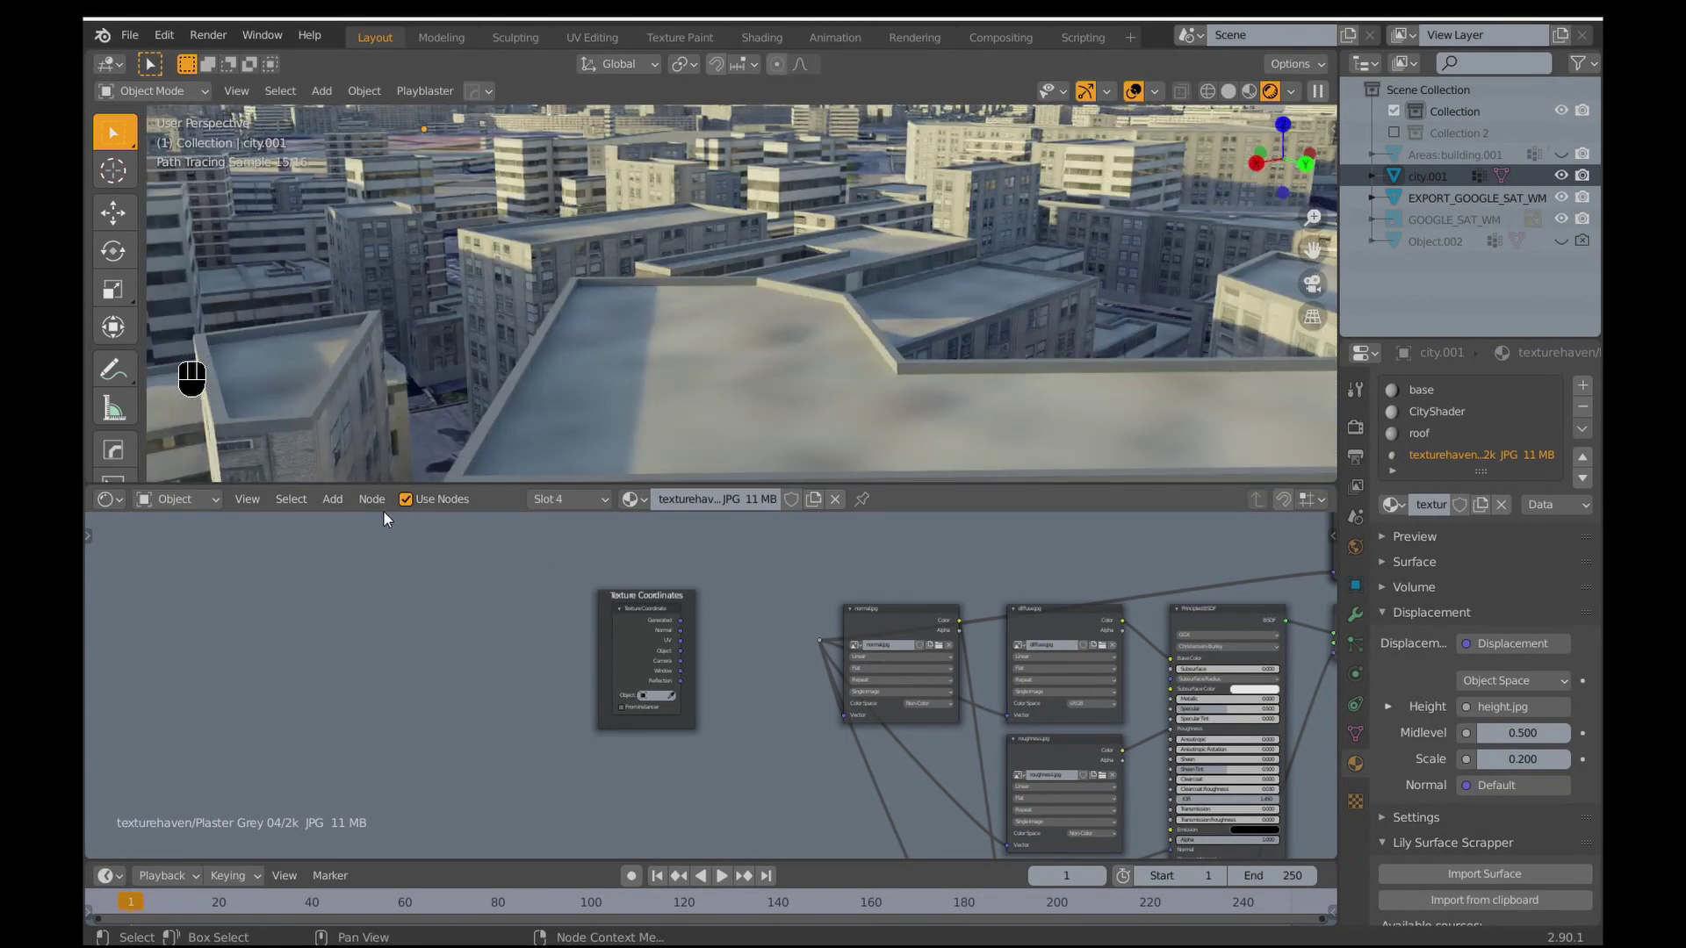
# Add the Basher group node between the Texture Coordinates frame and the image texture nodes.
pyautogui.click(333, 499)
pyautogui.moveTo(368, 727)
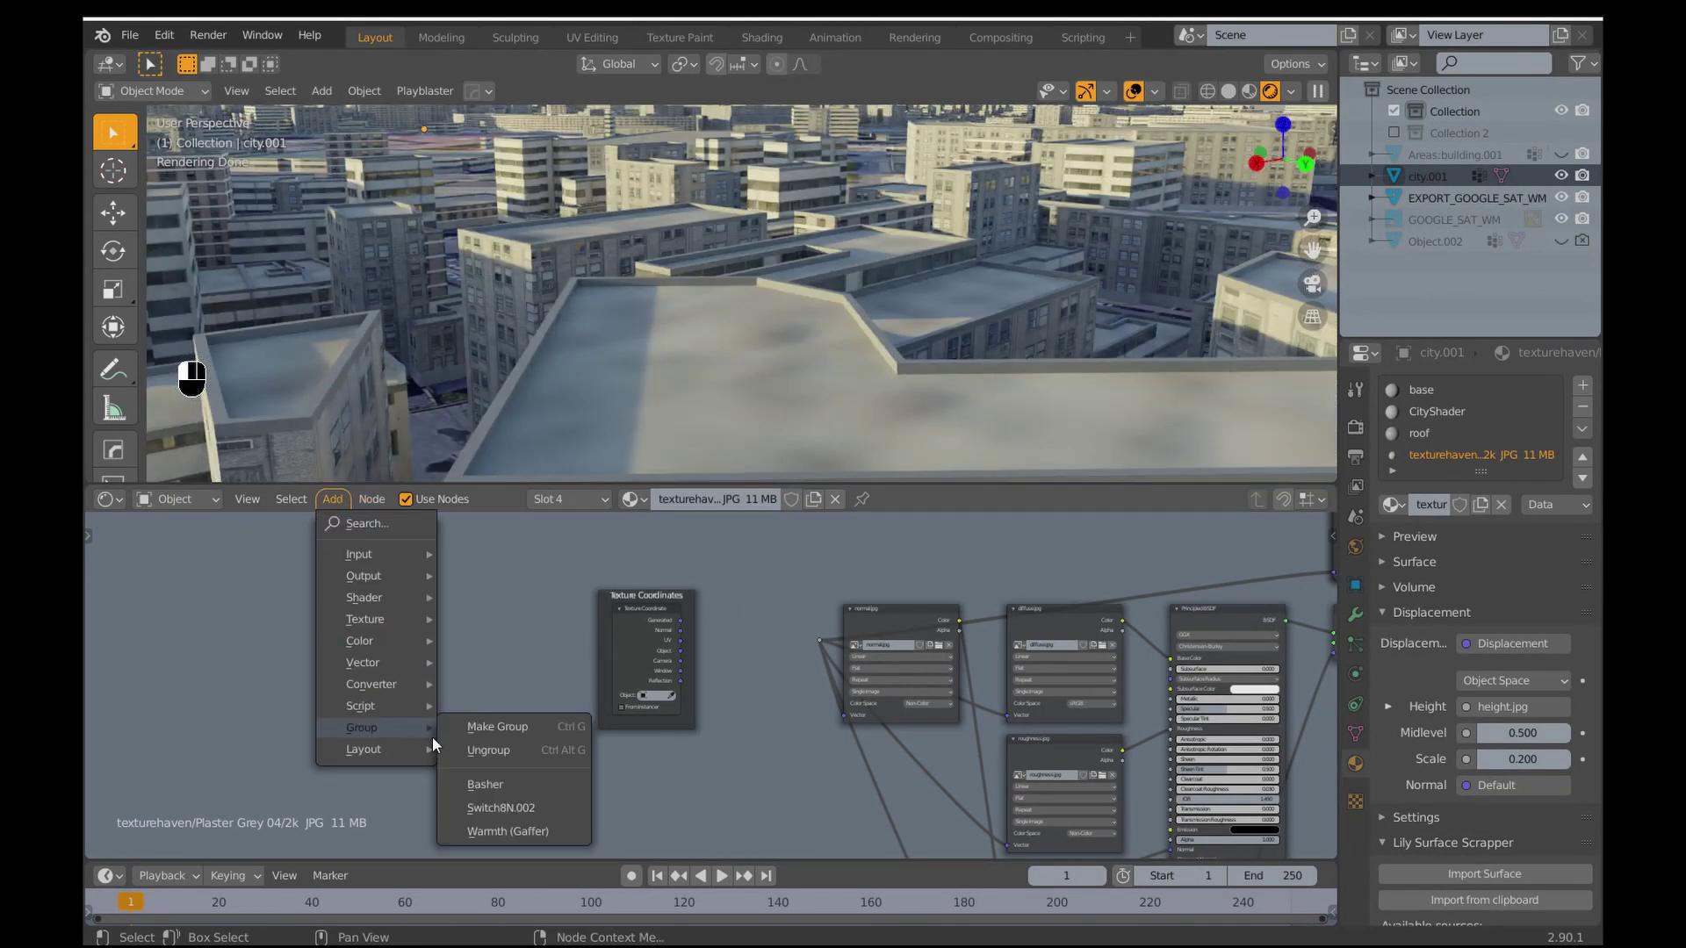
pyautogui.press('Return')
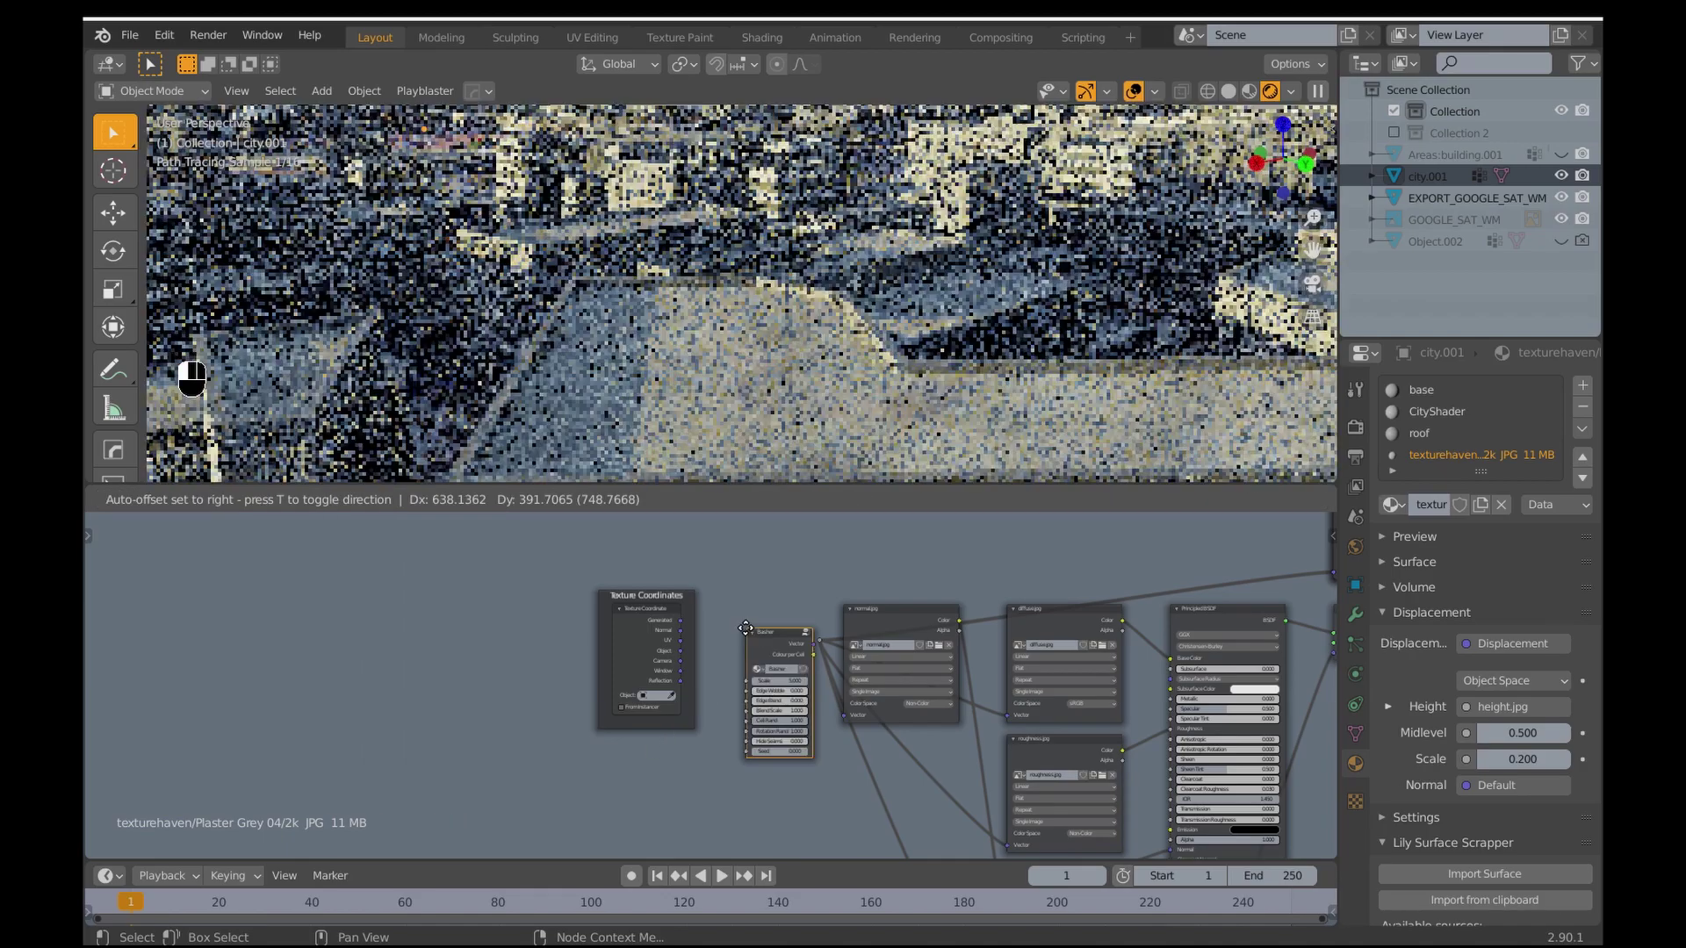
pyautogui.click(733, 601)
# Set the Basher node's Scale to 0.02 and its Edge Wobble to 1.000.
pyautogui.scroll(3, 843, 652)
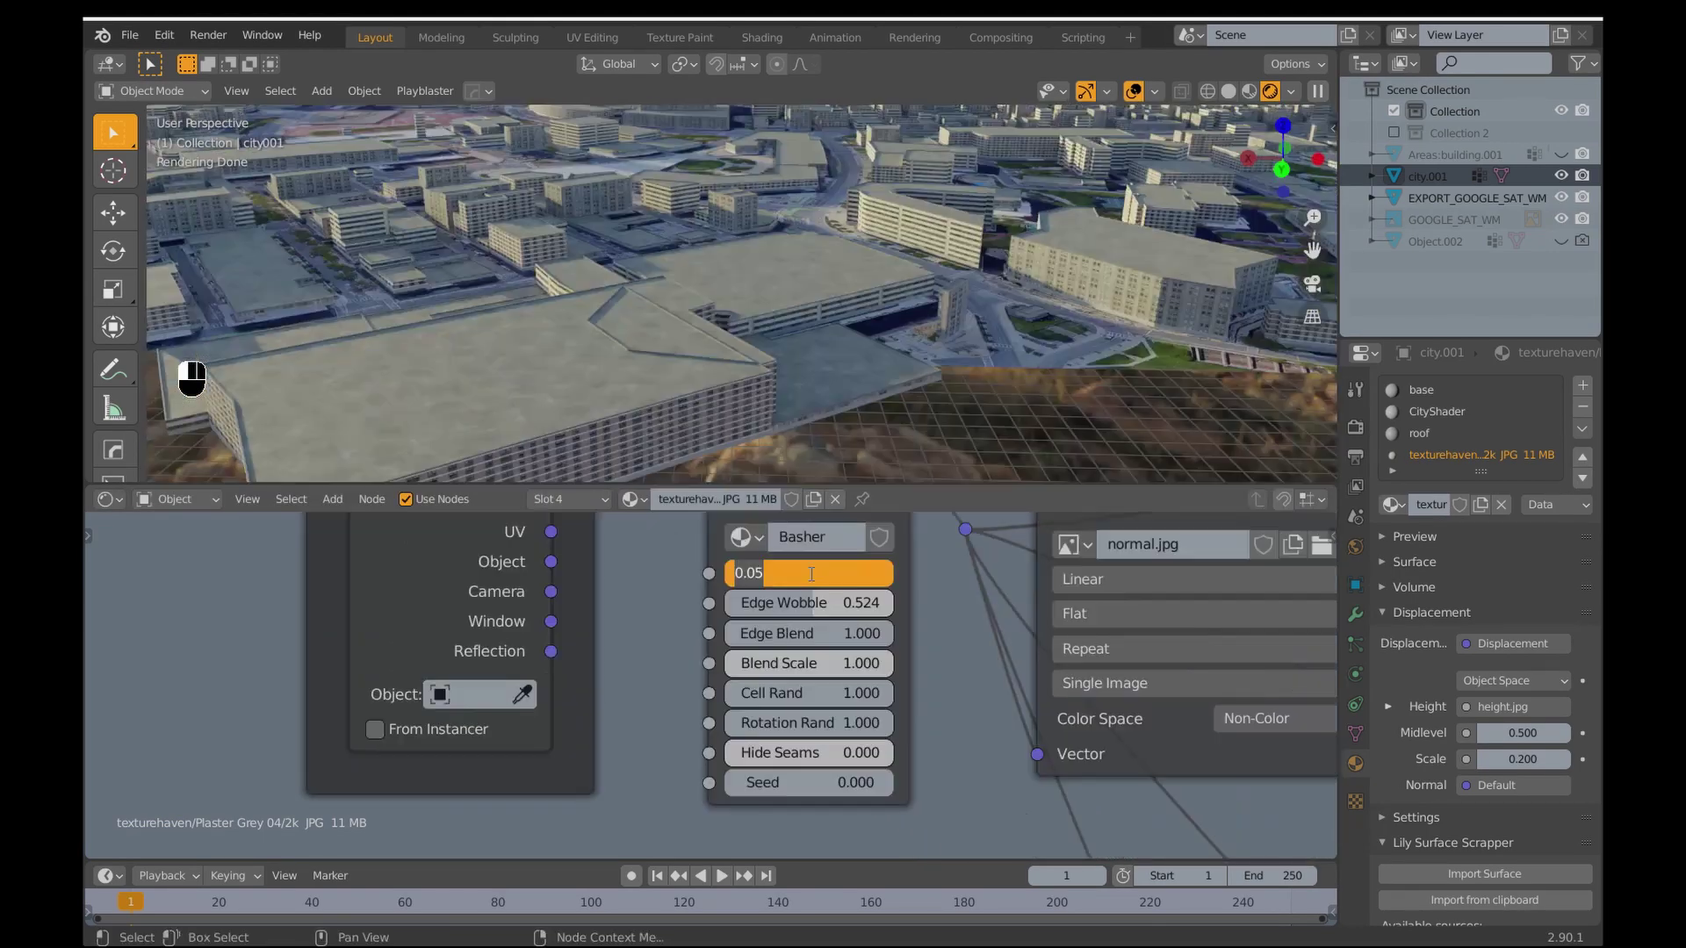
pyautogui.write('0.02')
pyautogui.press('Return')
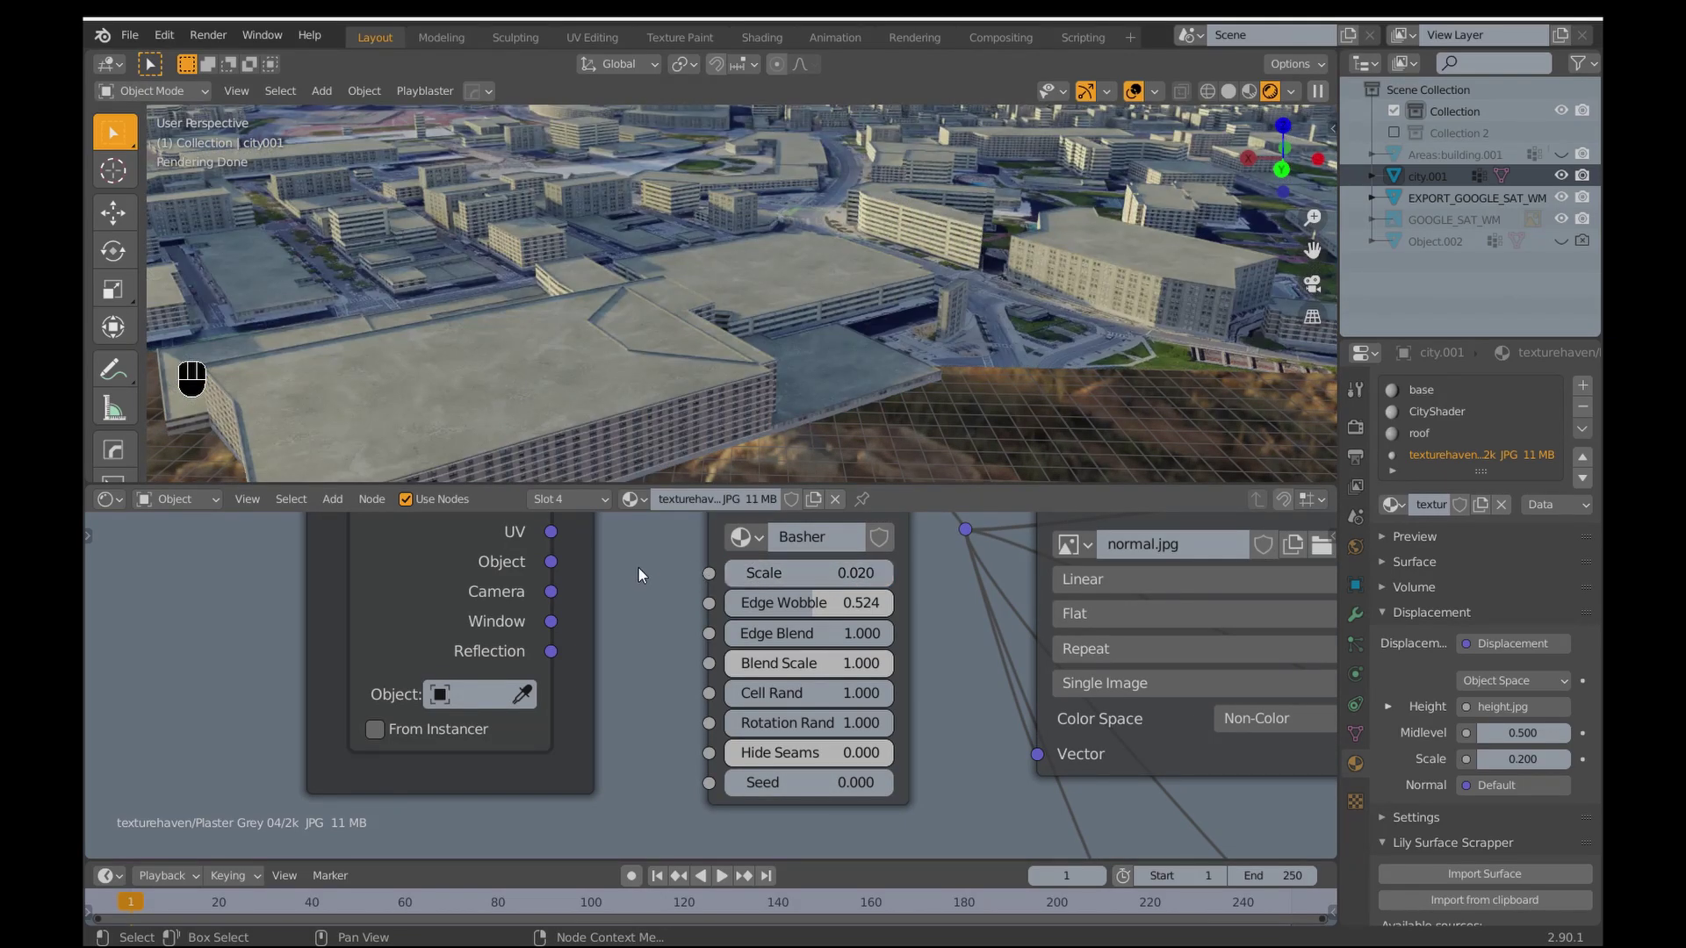
pyautogui.keyDown('shift'); pyautogui.scroll(1, 647, 571); pyautogui.keyUp('shift')
pyautogui.moveTo(823, 626)
pyautogui.mouseDown()
pyautogui.moveTo(951, 641)
pyautogui.moveTo(793, 625)
pyautogui.moveTo(891, 619)
pyautogui.mouseUp()
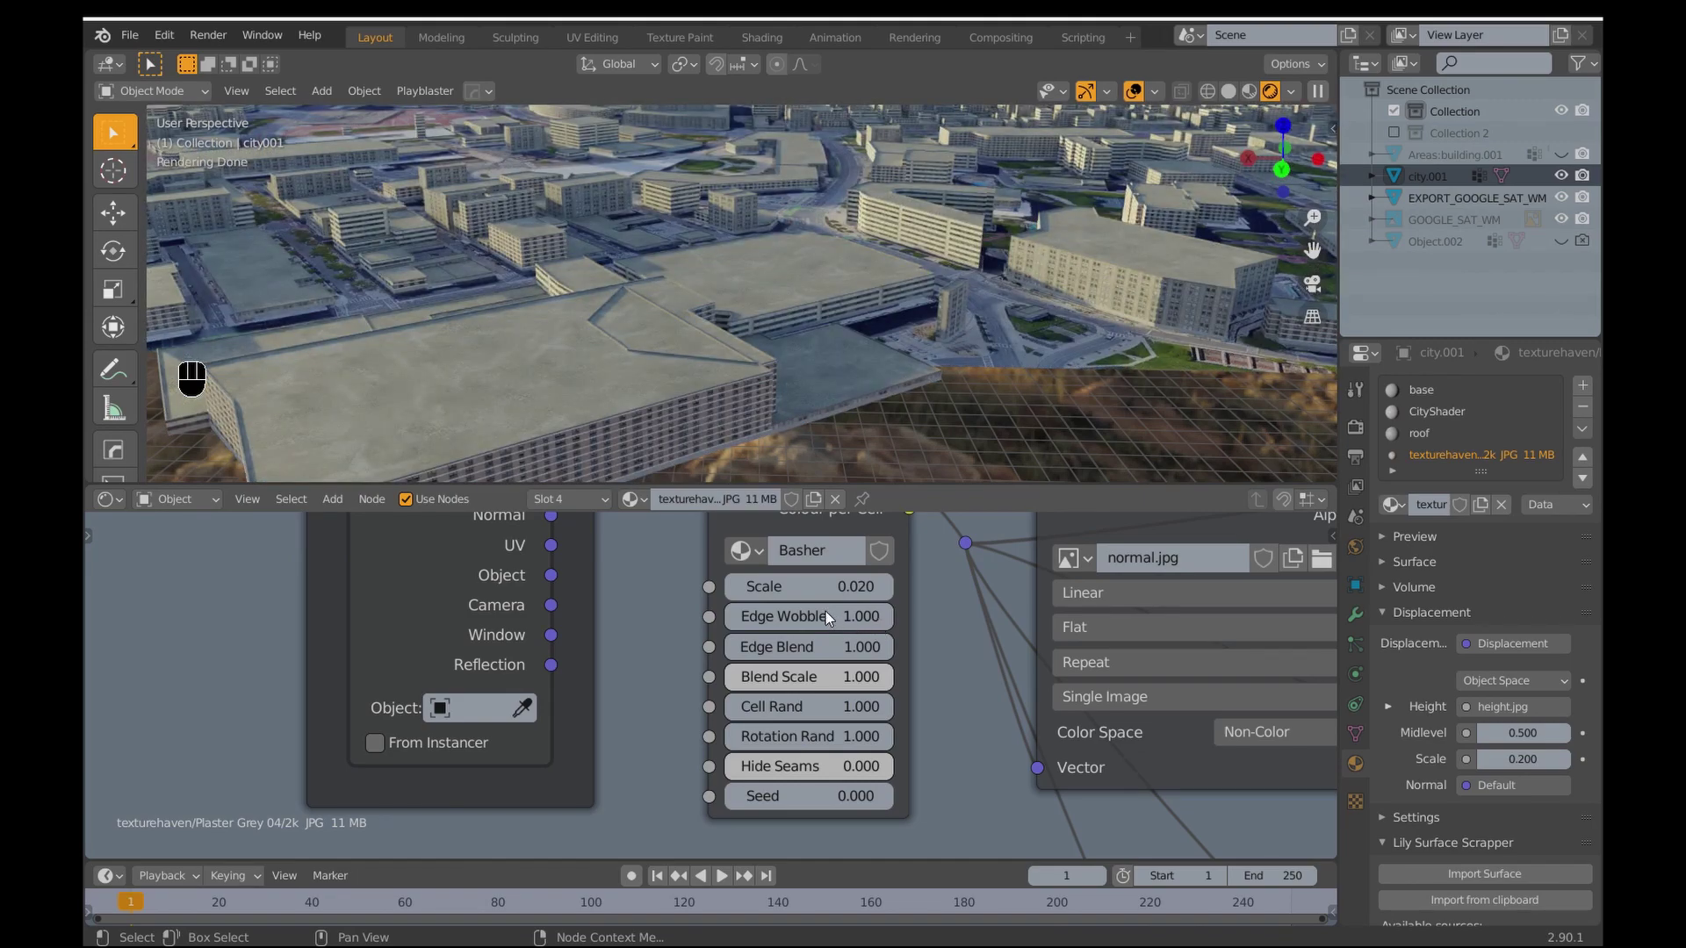
# Add a Geometry node above the image texture nodes of the plaster rooftop material.
pyautogui.scroll(-6, 689, 593)
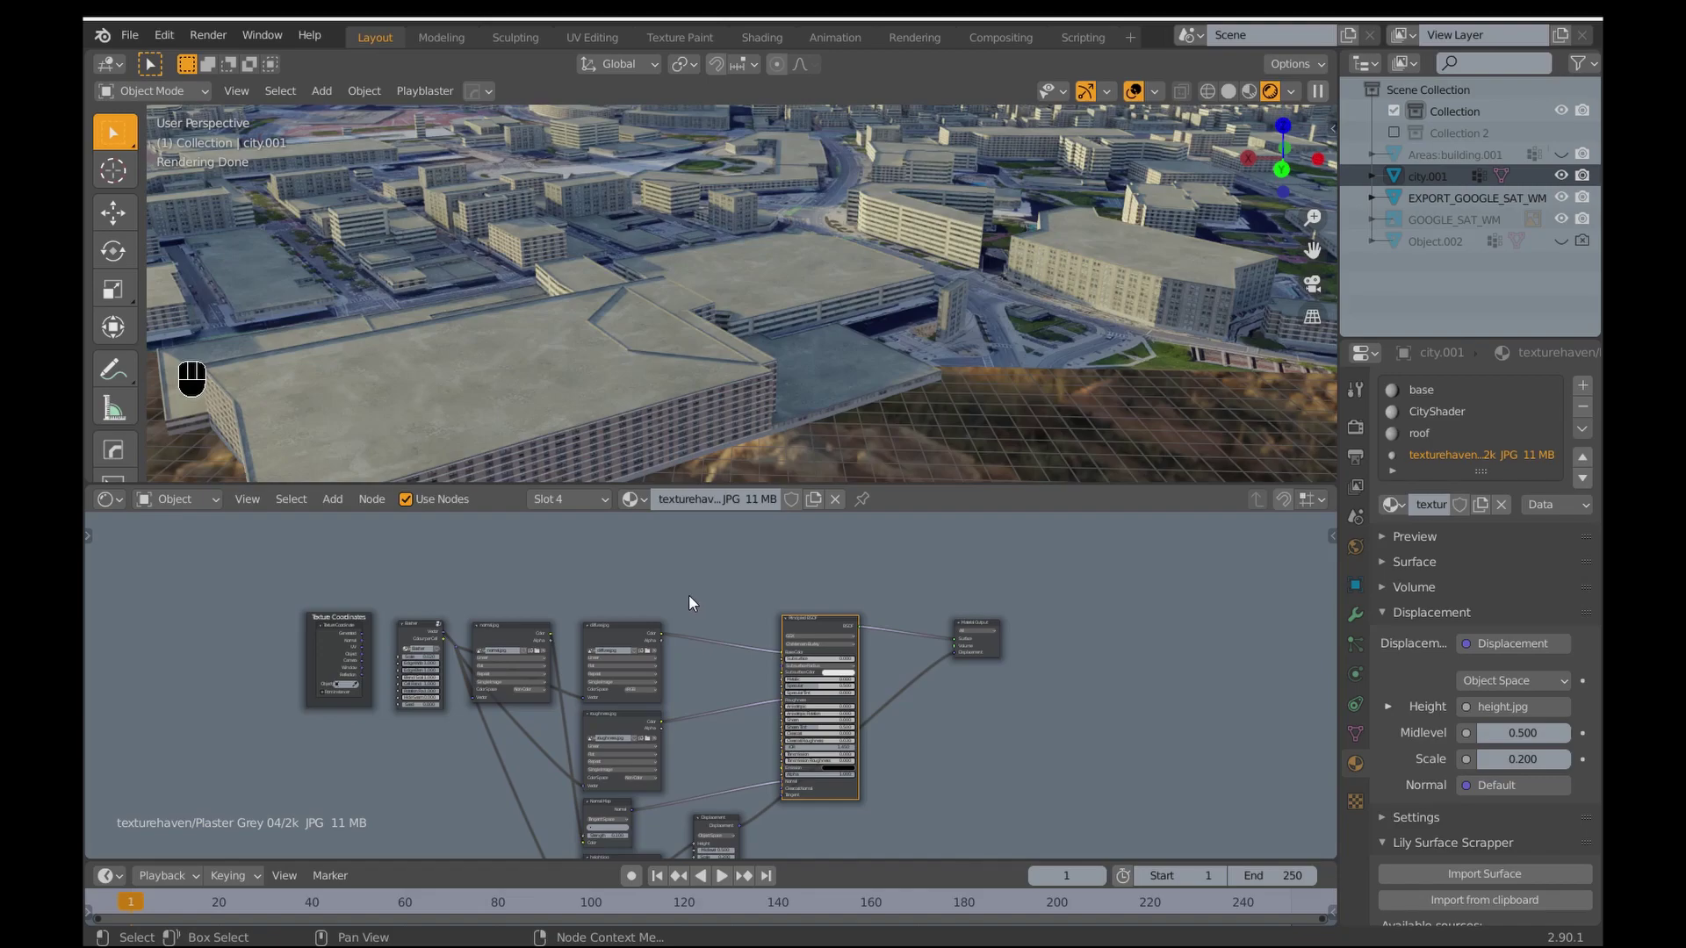
pyautogui.scroll(2, 698, 587)
pyautogui.click(333, 499)
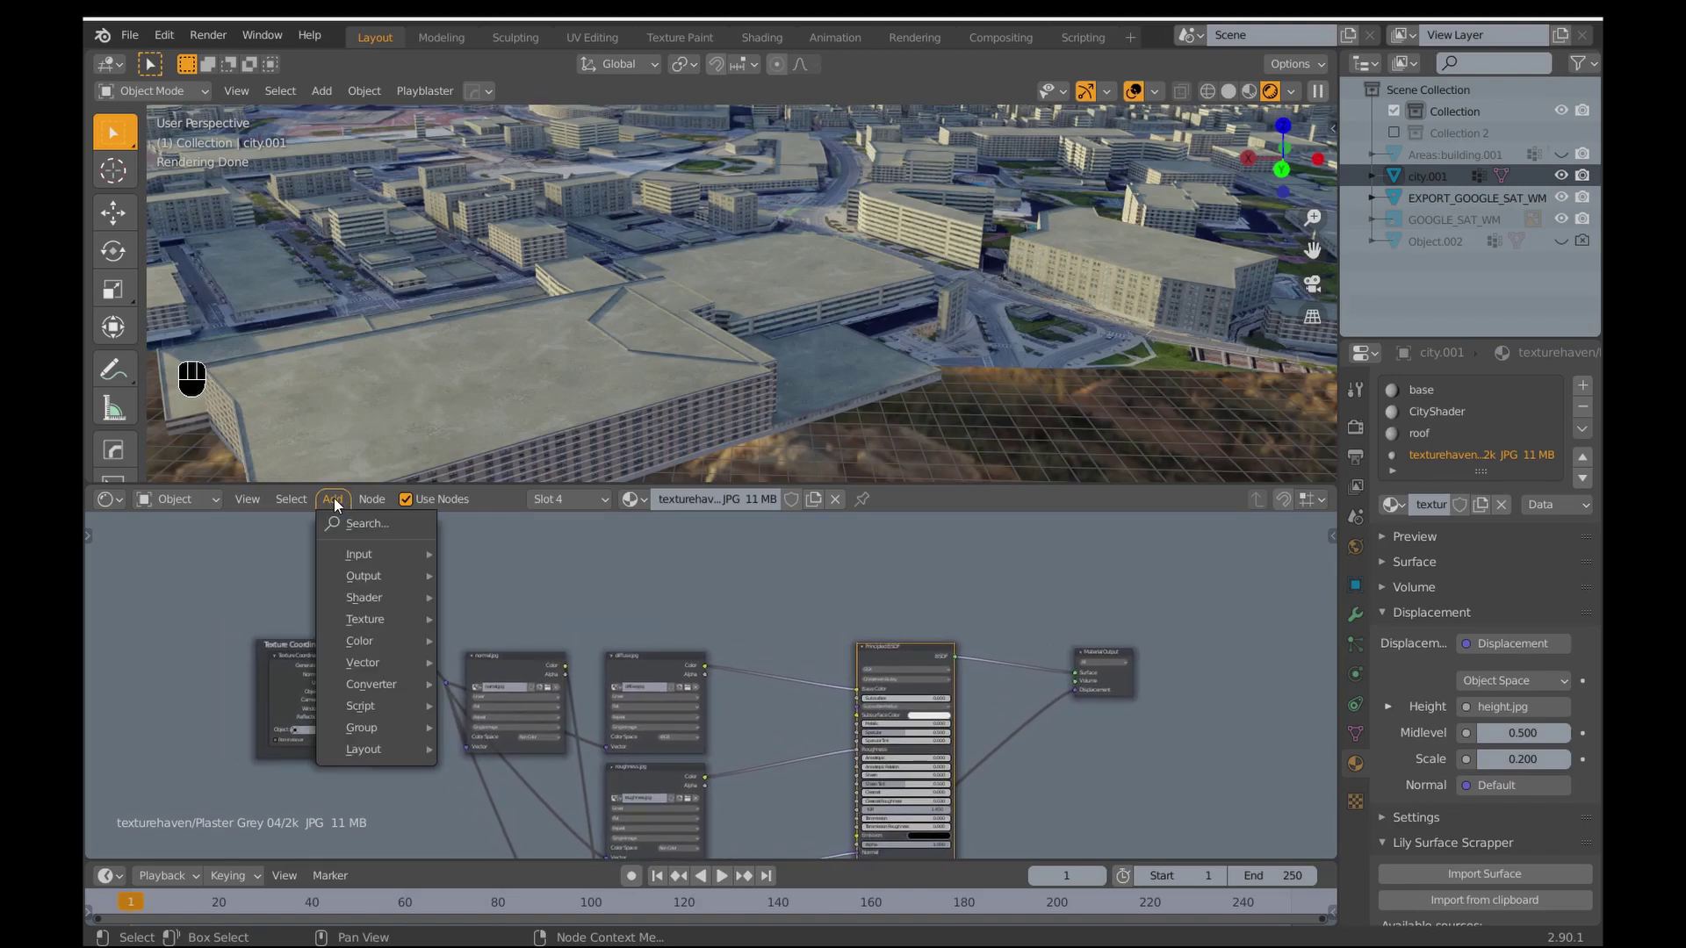
pyautogui.moveTo(367, 555)
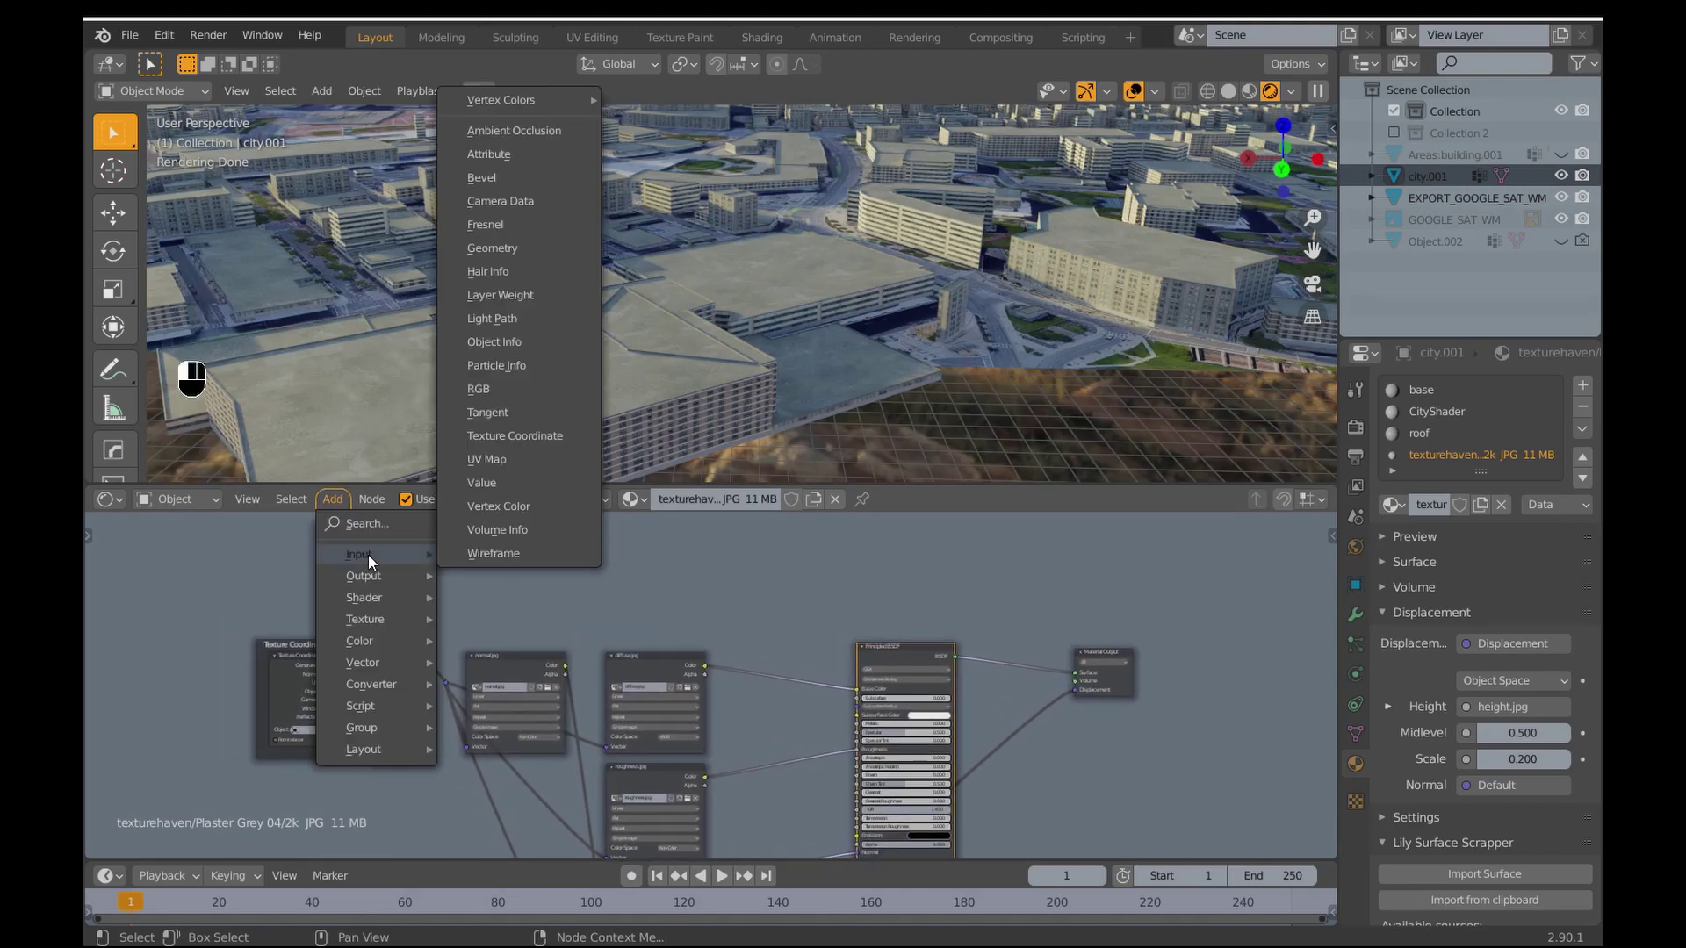
pyautogui.click(505, 249)
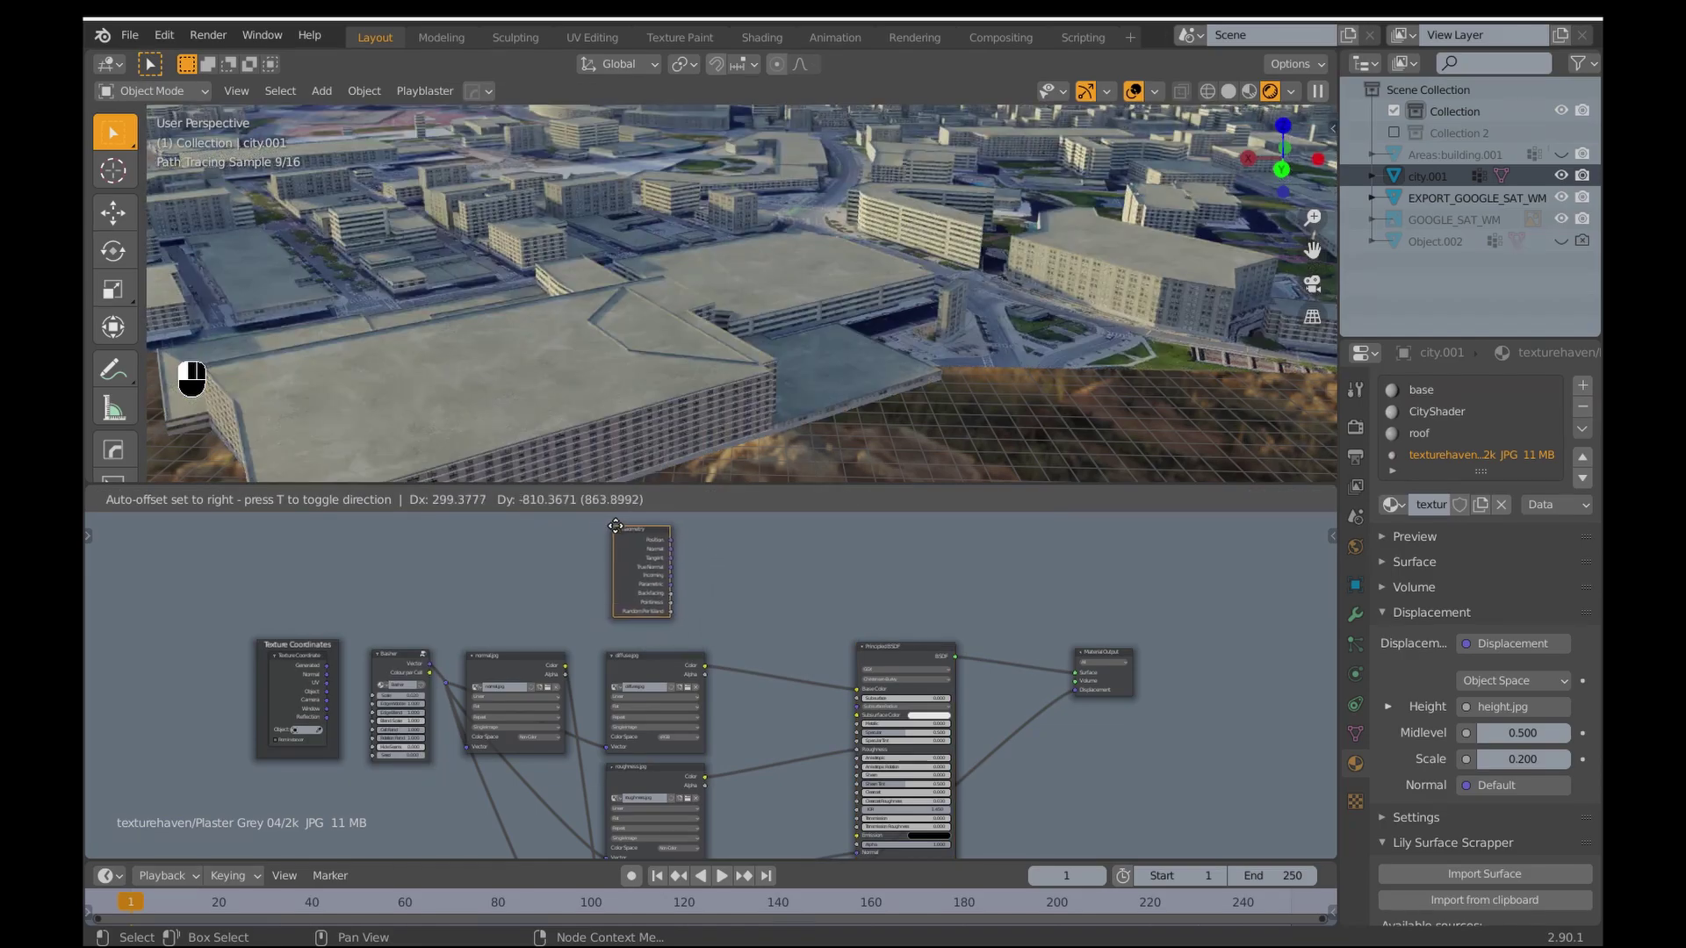
pyautogui.click(629, 524)
# Insert a Mix color node between diffuse.jpg and Base Color, and connect the Geometry node's Random Per Island to its Fac.
pyautogui.click(333, 499)
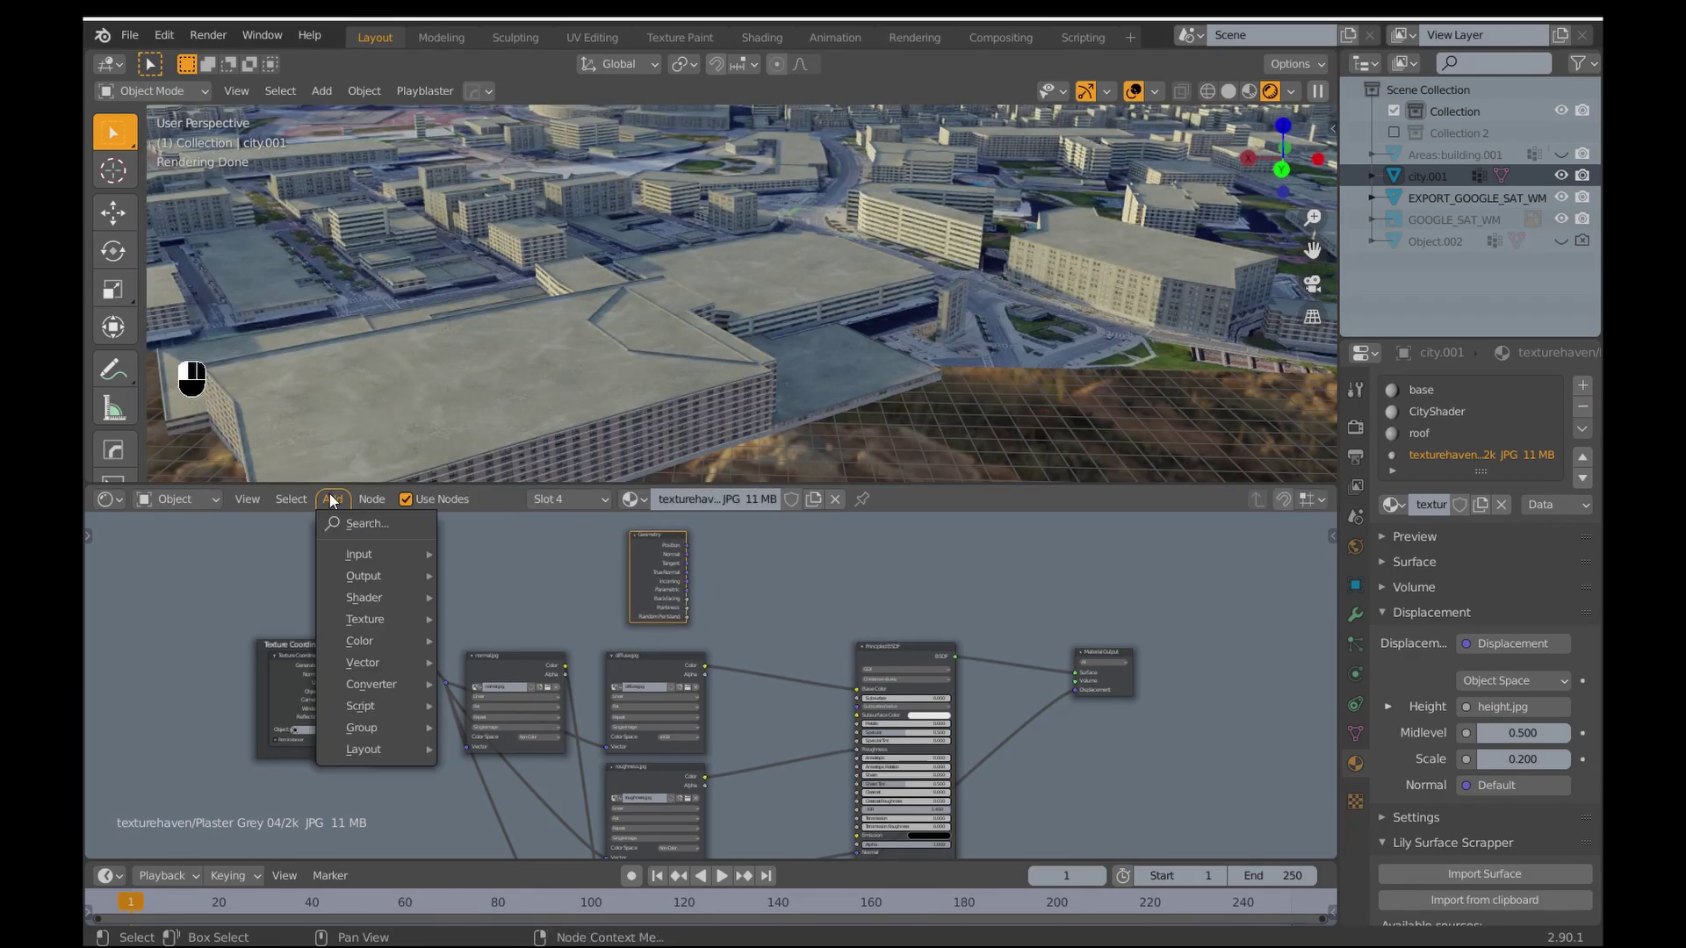
pyautogui.moveTo(373, 639)
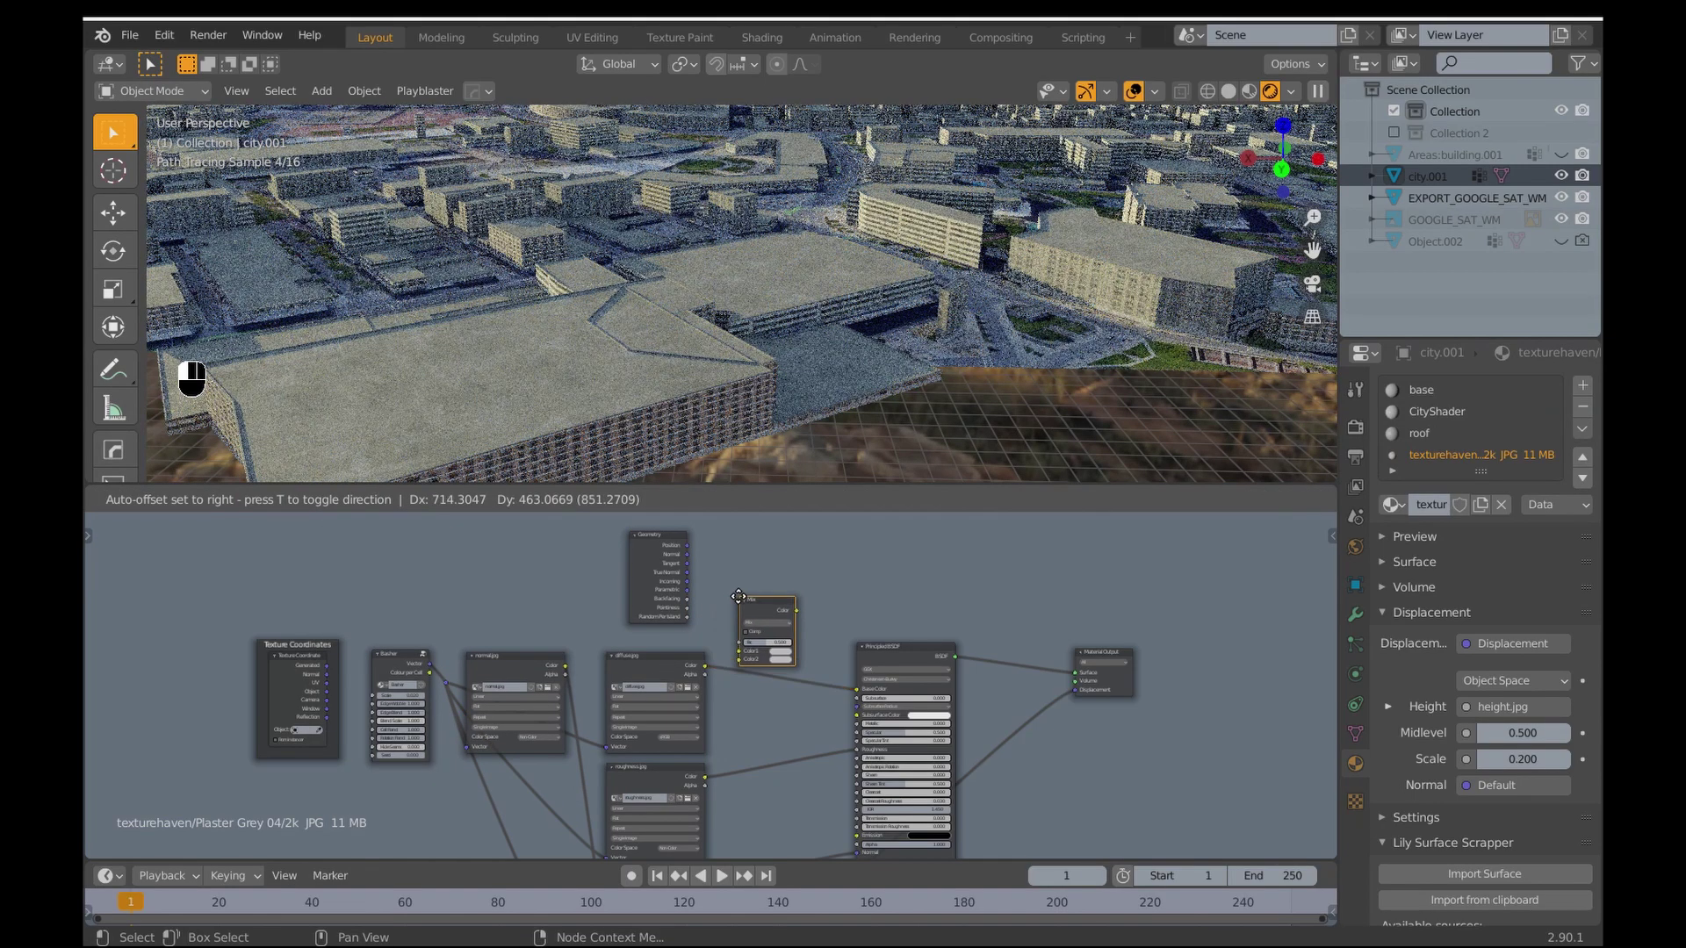
pyautogui.click(764, 650)
pyautogui.scroll(4, 723, 634)
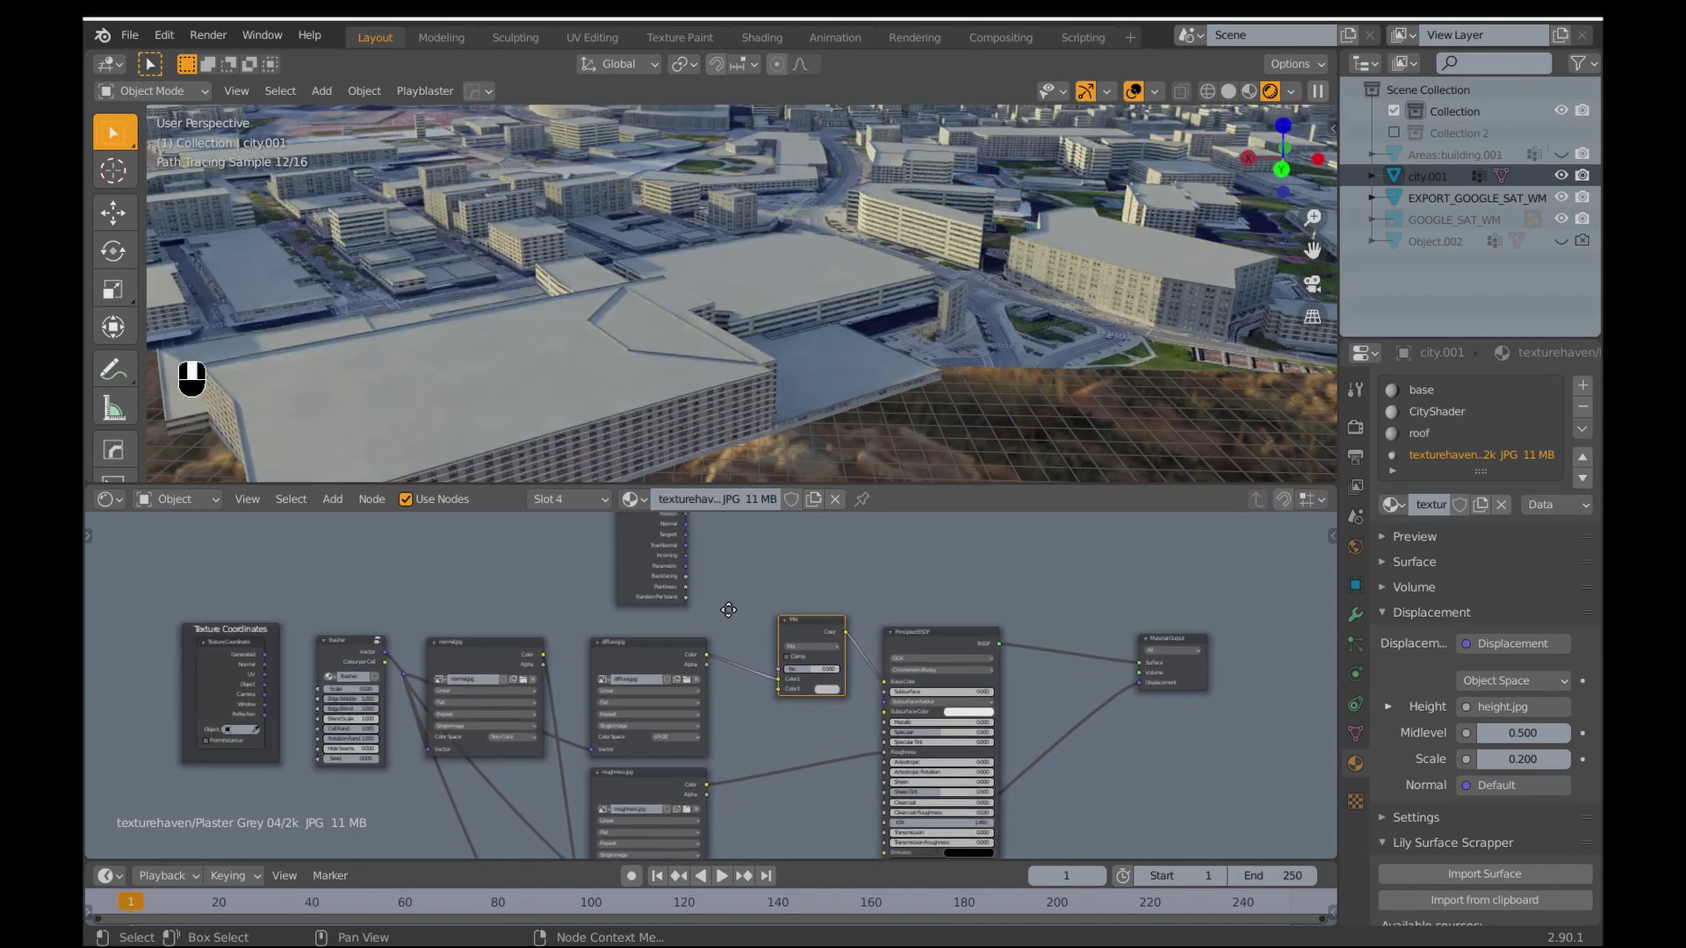
pyautogui.moveTo(716, 599); pyautogui.dragTo(653, 623, button='middle')
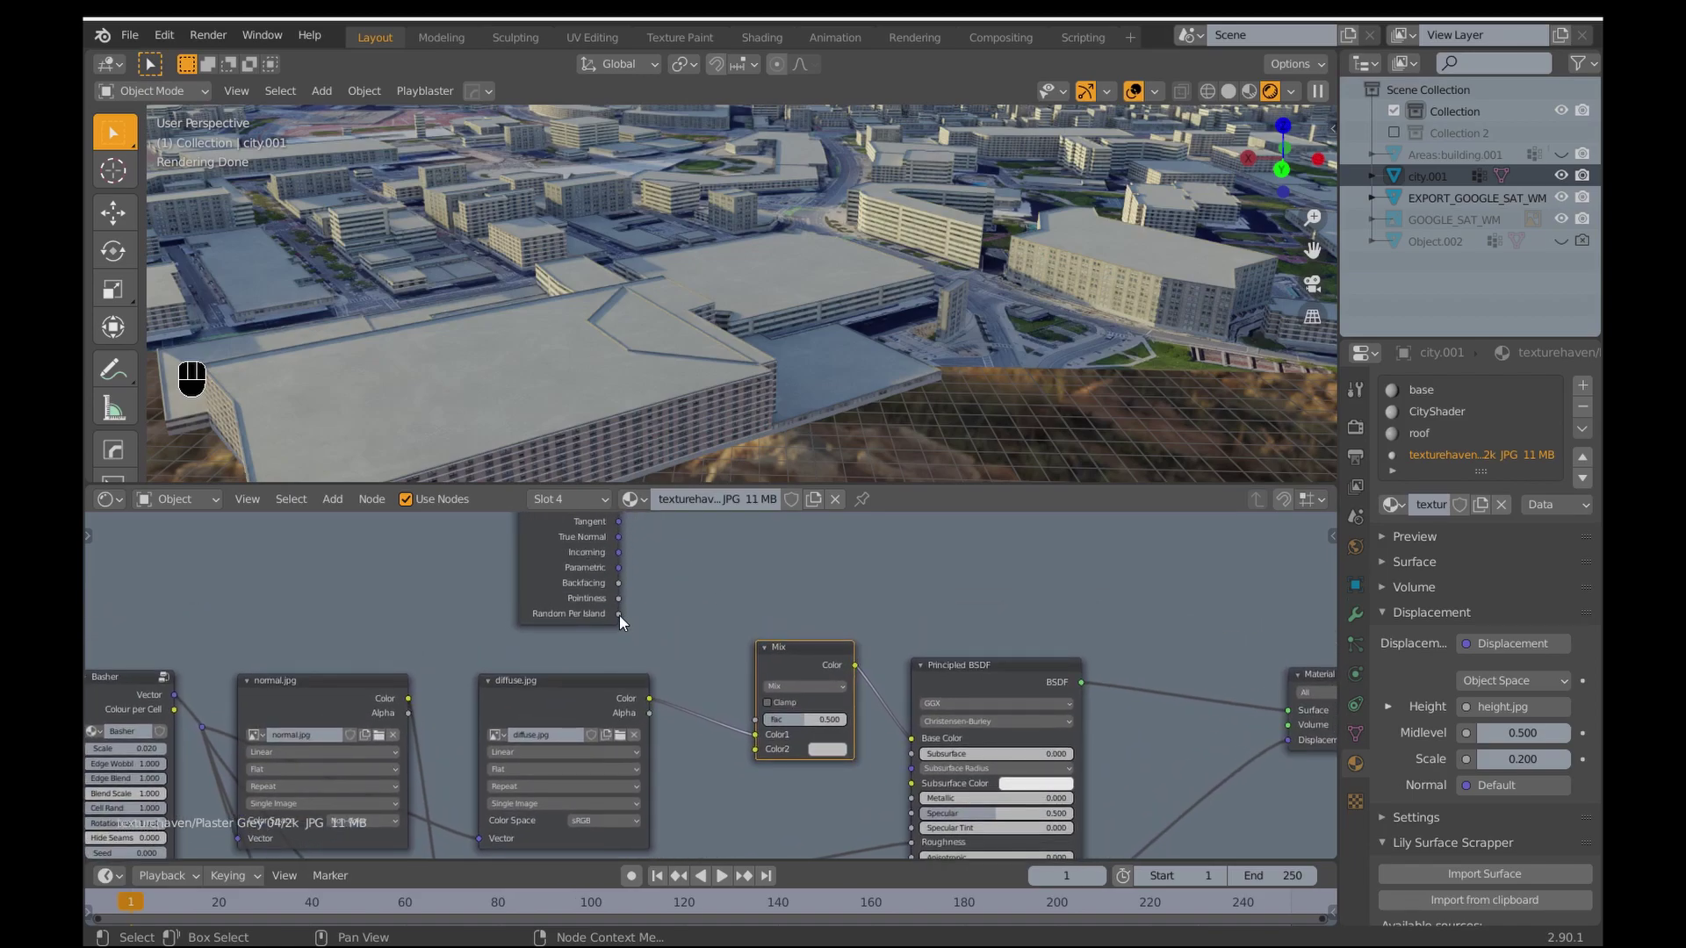
pyautogui.moveTo(619, 615); pyautogui.dragTo(632, 624)
pyautogui.moveTo(713, 699); pyautogui.dragTo(757, 720)
pyautogui.scroll(2, 720, 657)
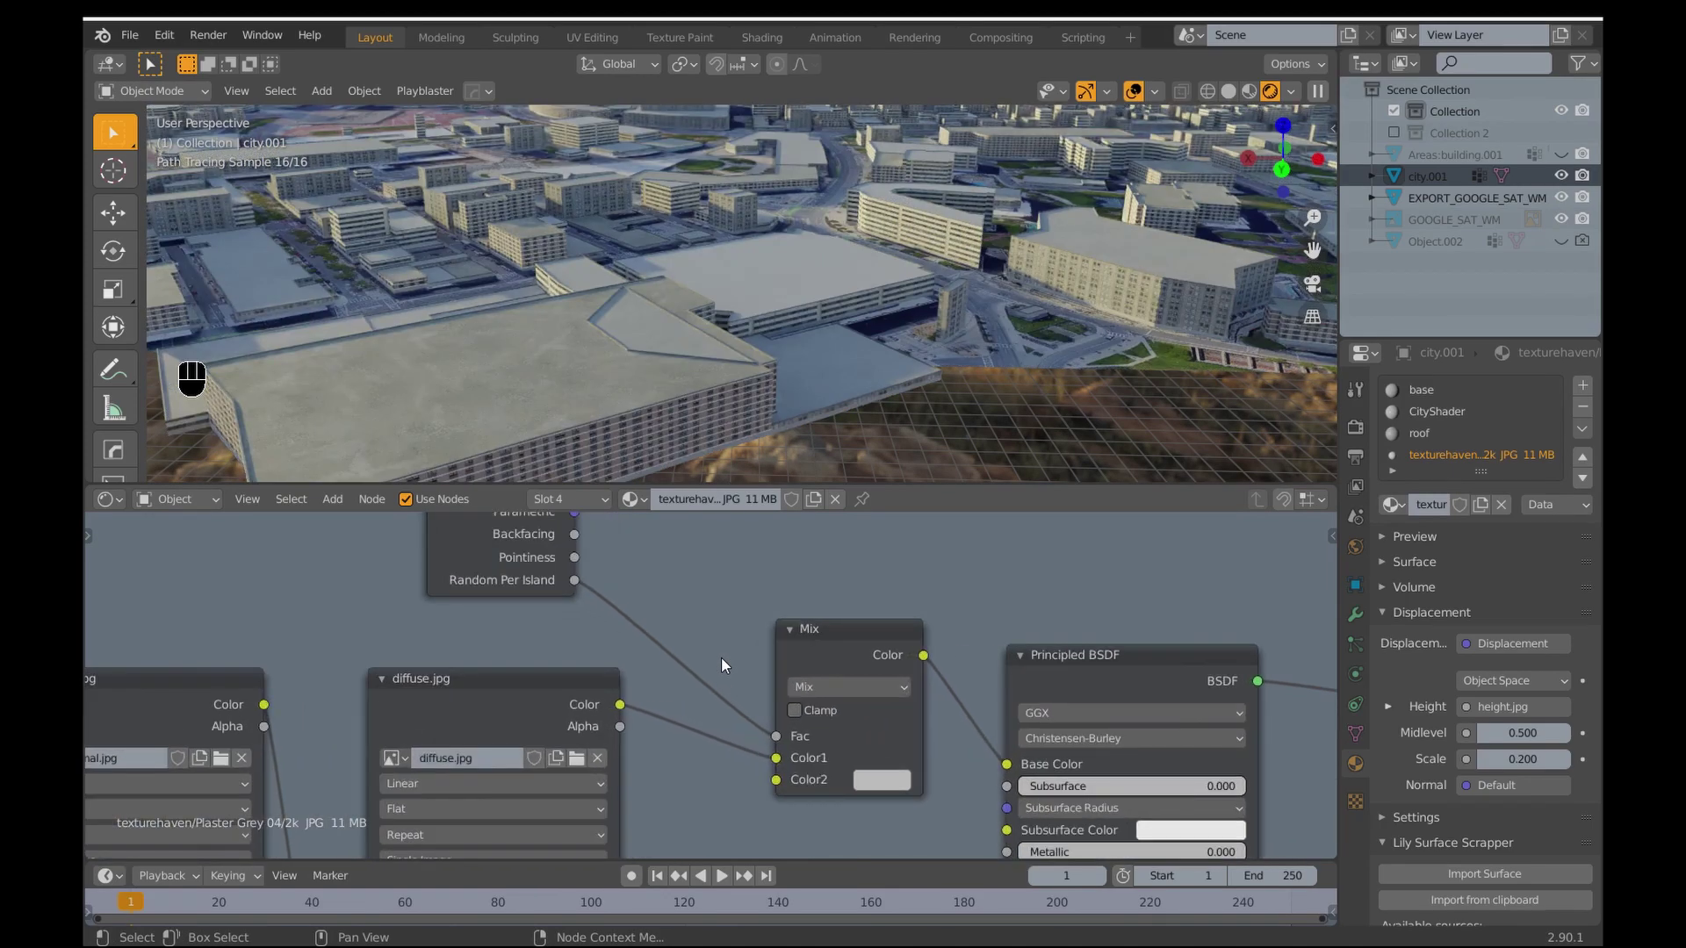
# Set the Mix node's blending mode to Multiply and open its Color2 for editing.
pyautogui.moveTo(720, 656); pyautogui.dragTo(682, 629, button='middle')
pyautogui.click(811, 660)
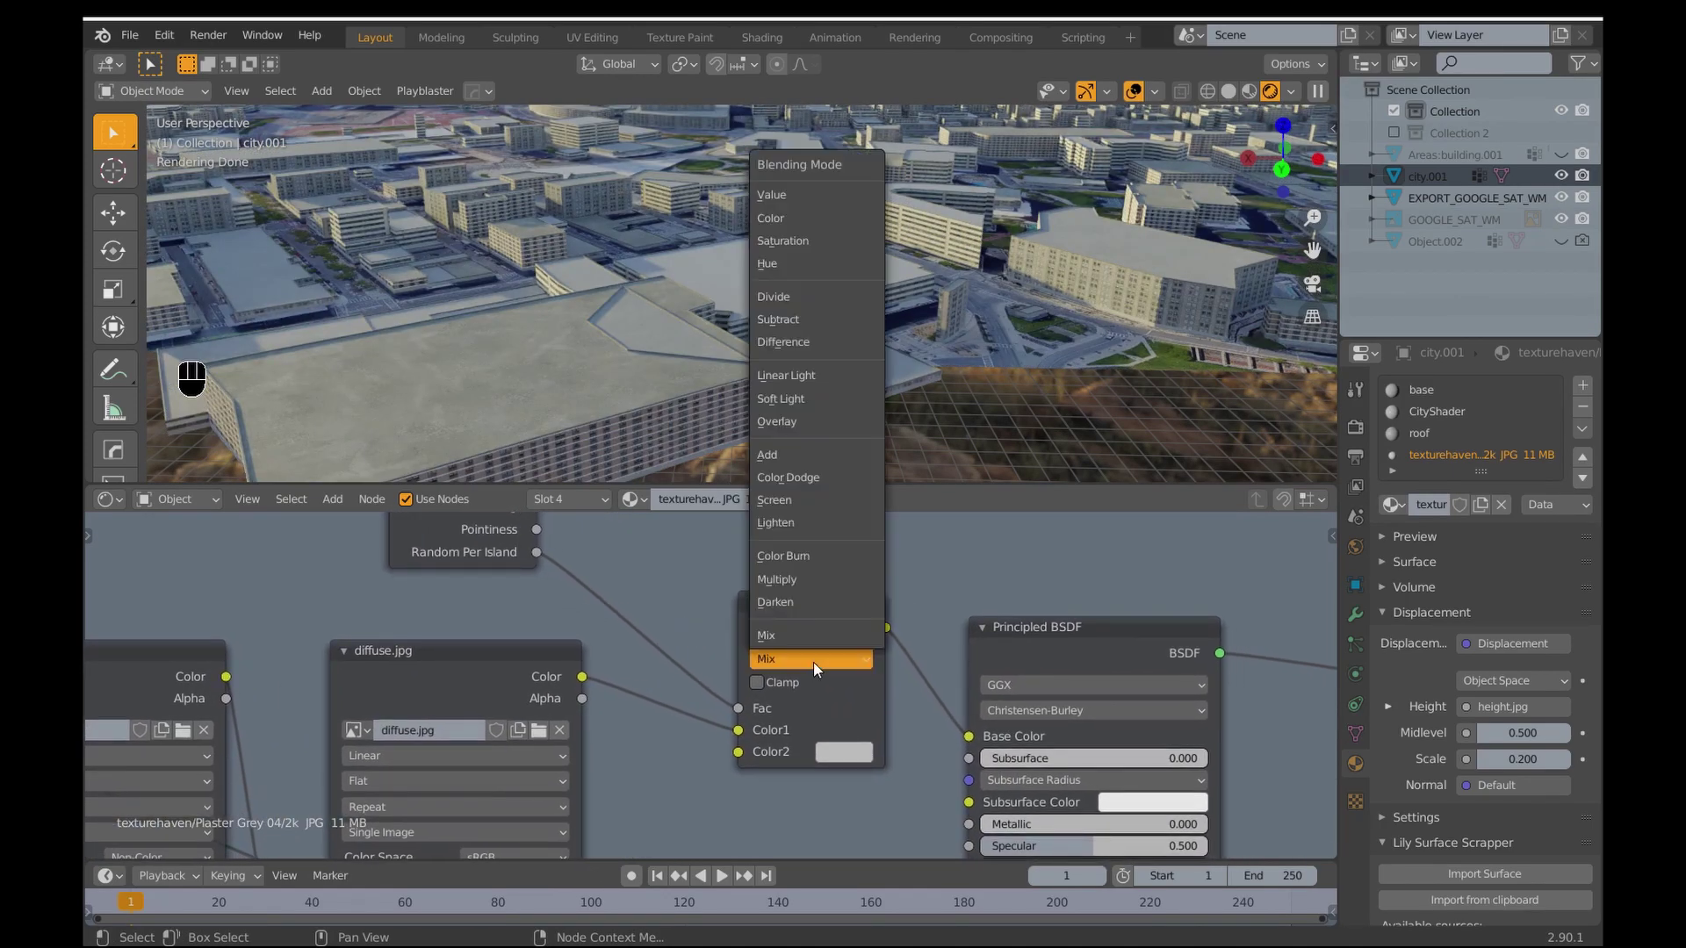
pyautogui.click(806, 578)
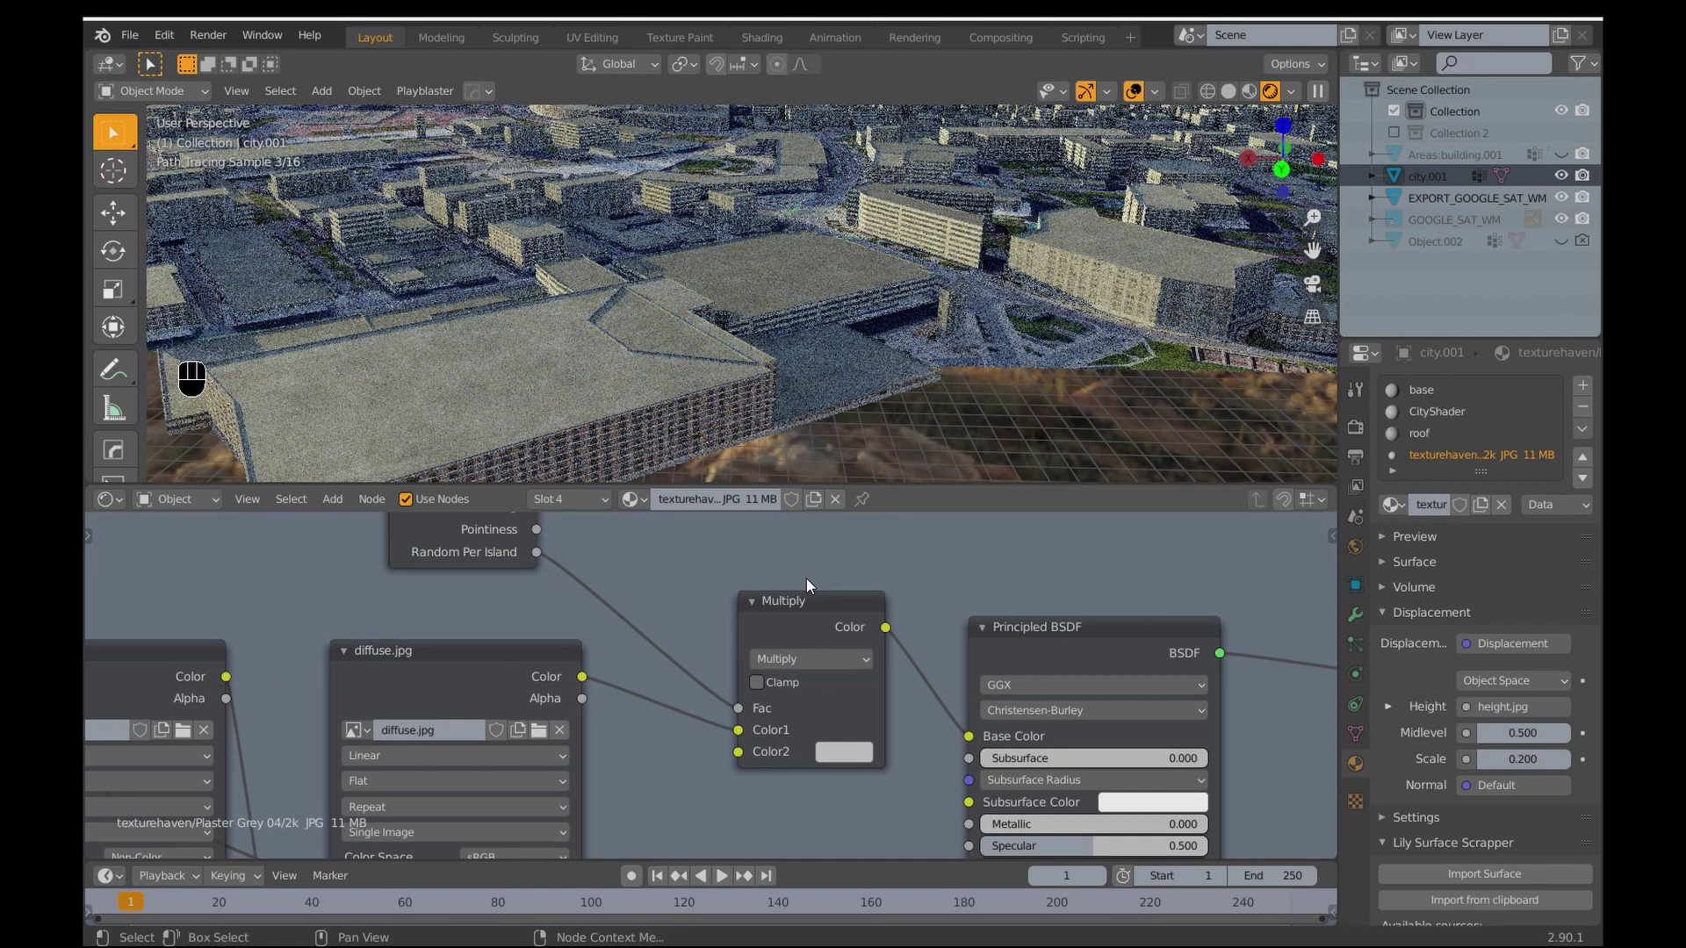
pyautogui.click(852, 756)
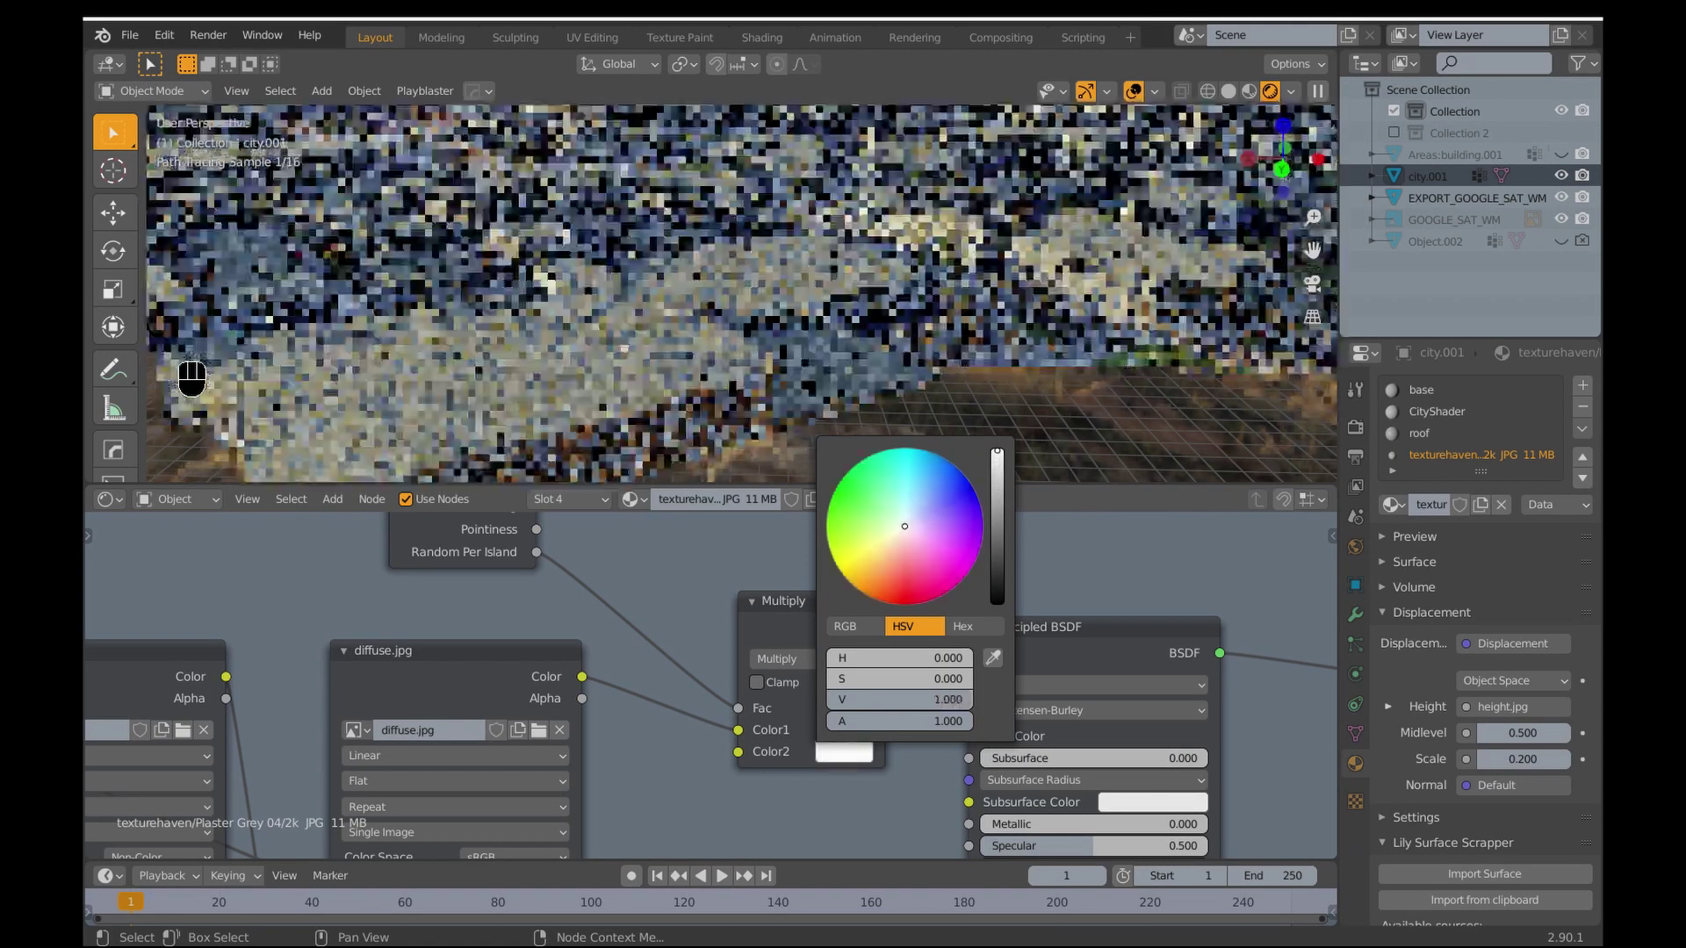